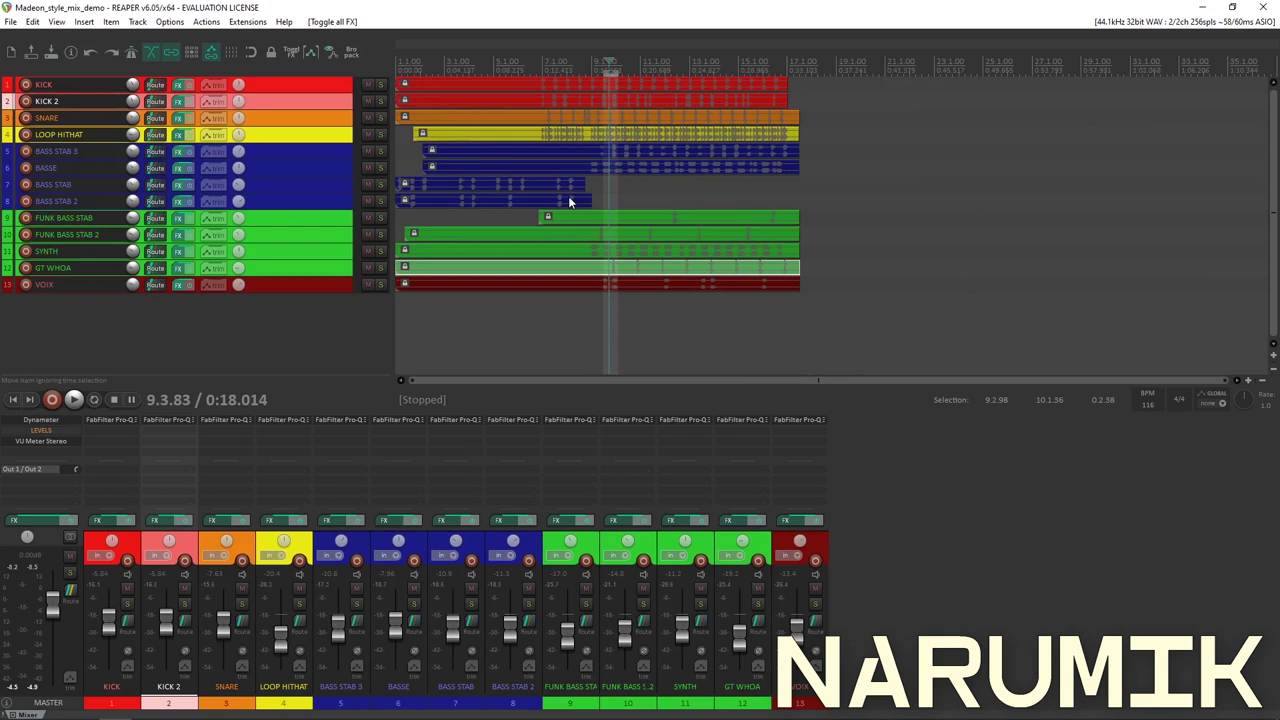
Place the edit cursor at 6.4.85, just before bar 7 where the drums come in.
{"action": "scroll", "coordinate": [569, 198], "scroll_direction": "up", "scroll_amount": 2}
{"action": "scroll", "coordinate": [569, 198], "scroll_direction": "down", "scroll_amount": 1}
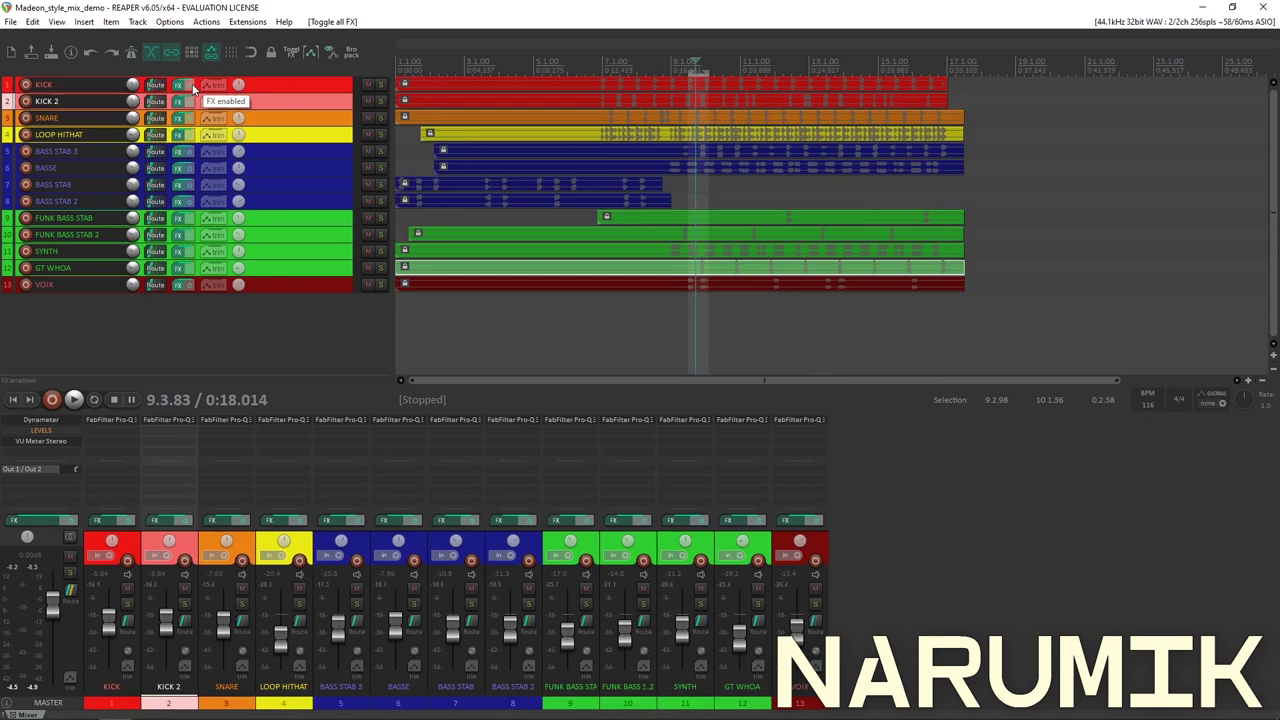
{"action": "scroll", "coordinate": [771, 163], "scroll_direction": "up", "scroll_amount": 5}
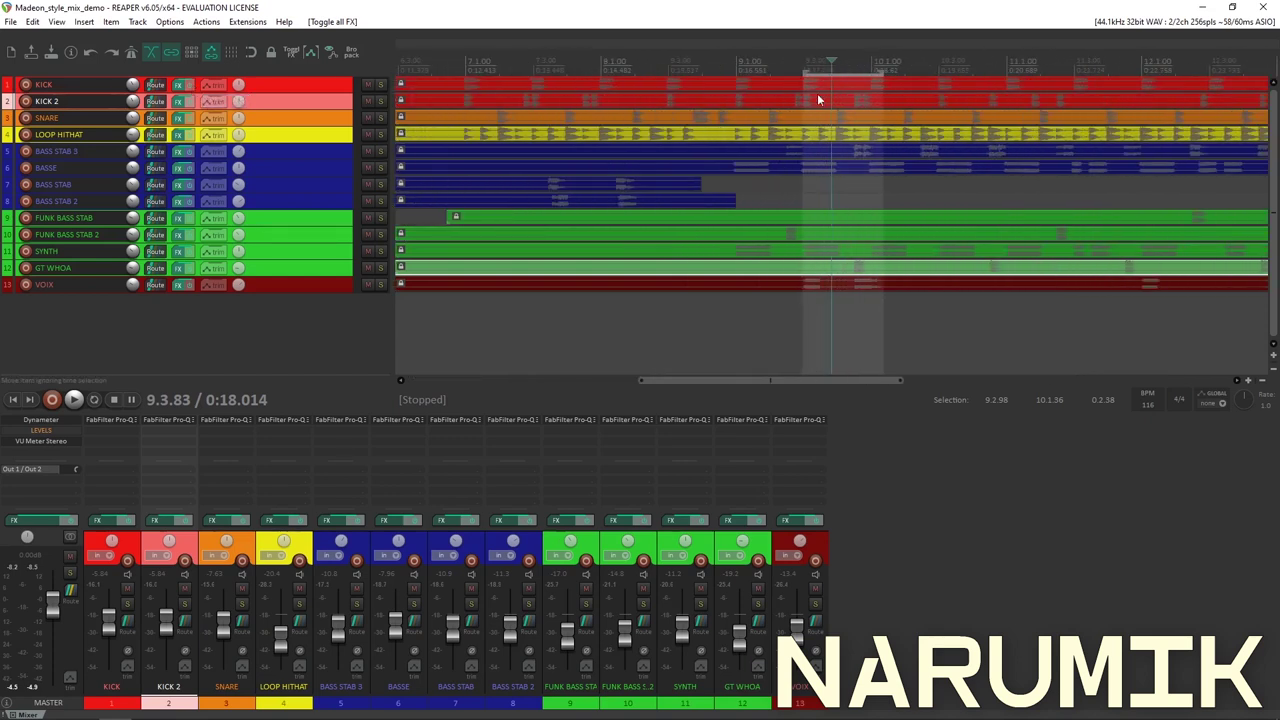
{"action": "left_click", "coordinate": [802, 66]}
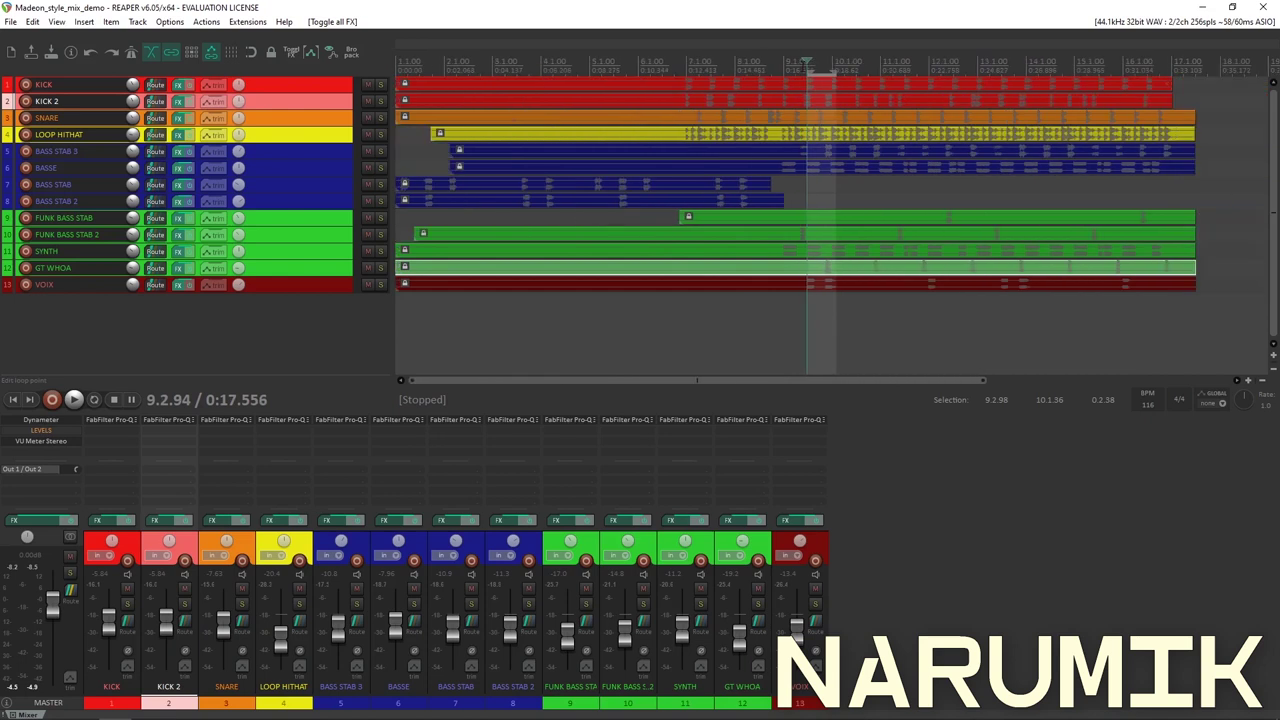
{"action": "scroll", "coordinate": [819, 58], "scroll_direction": "down", "scroll_amount": 6}
{"action": "scroll", "coordinate": [790, 62], "scroll_direction": "up", "scroll_amount": 3}
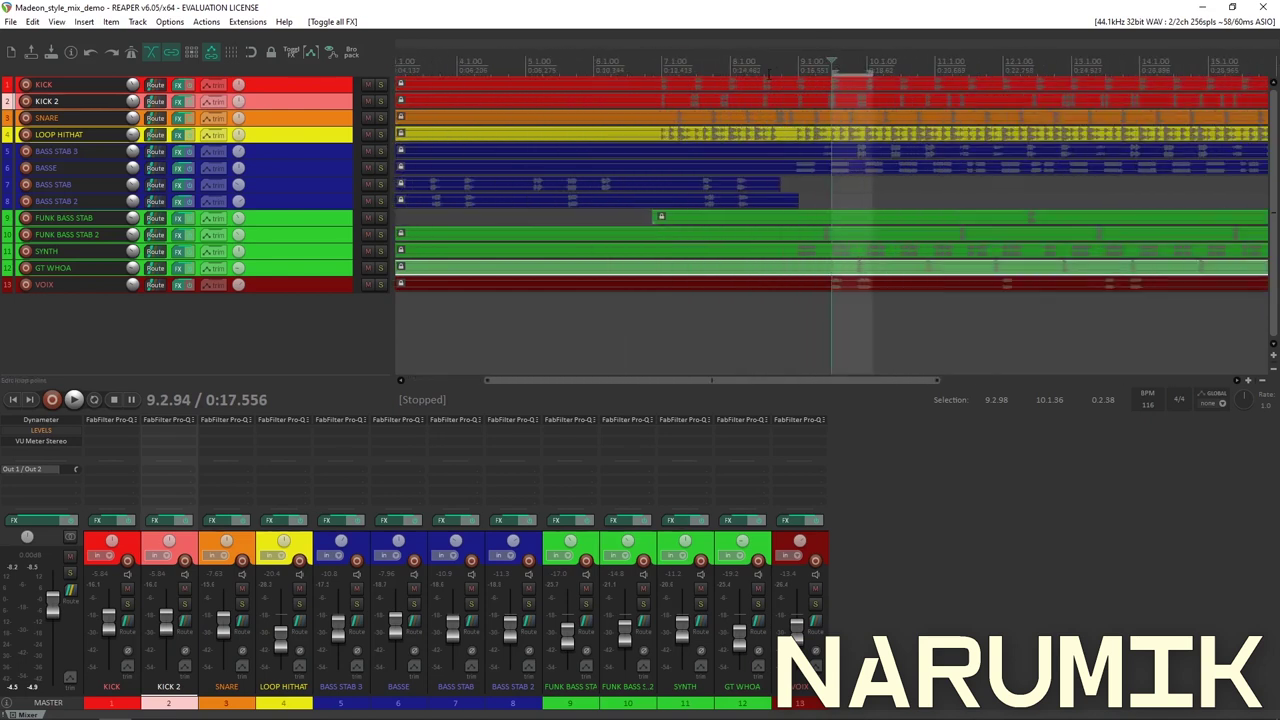
{"action": "left_click", "coordinate": [659, 63]}
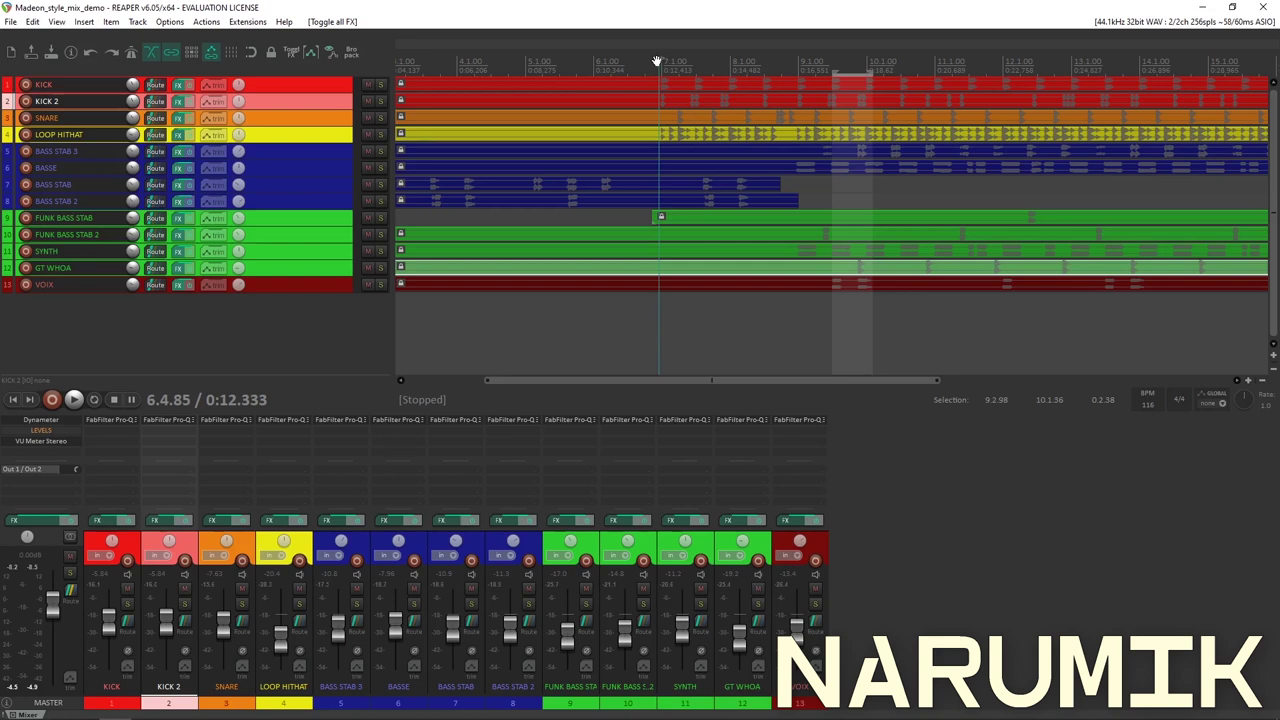
{"action": "scroll", "coordinate": [721, 153], "scroll_direction": "down", "scroll_amount": 3}
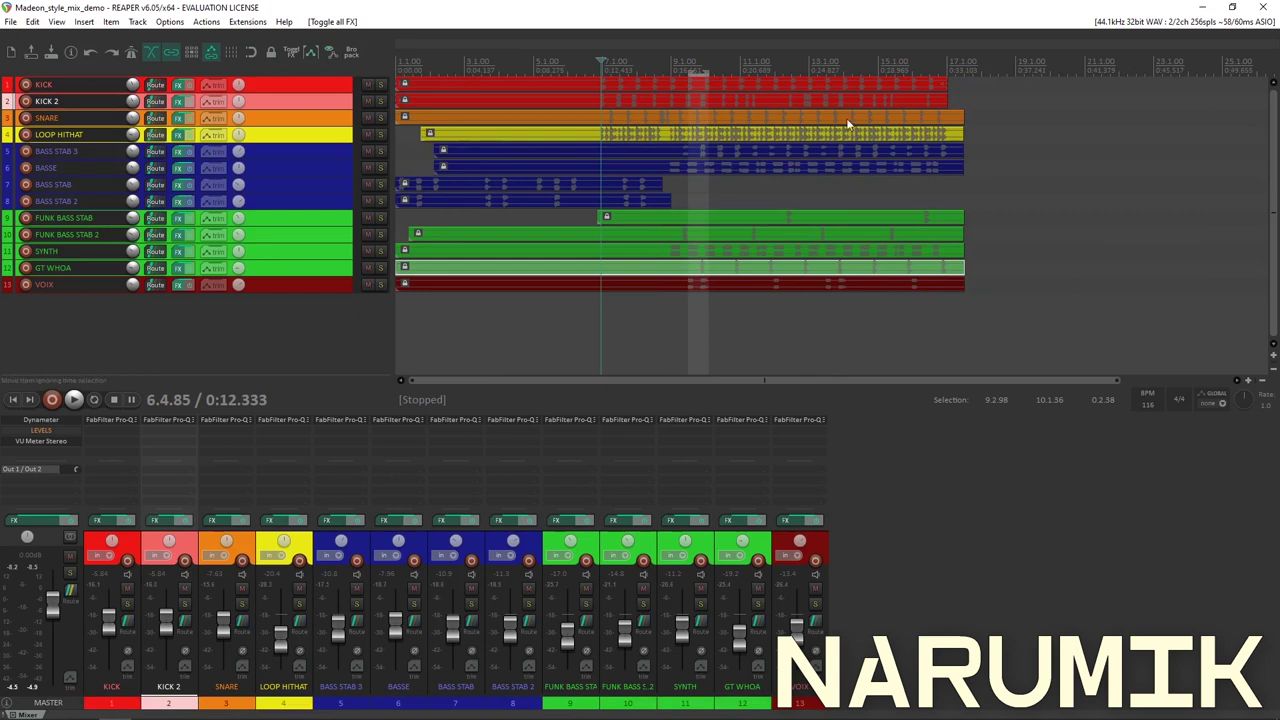
{"action": "scroll", "coordinate": [849, 118], "scroll_direction": "up", "scroll_amount": 2}
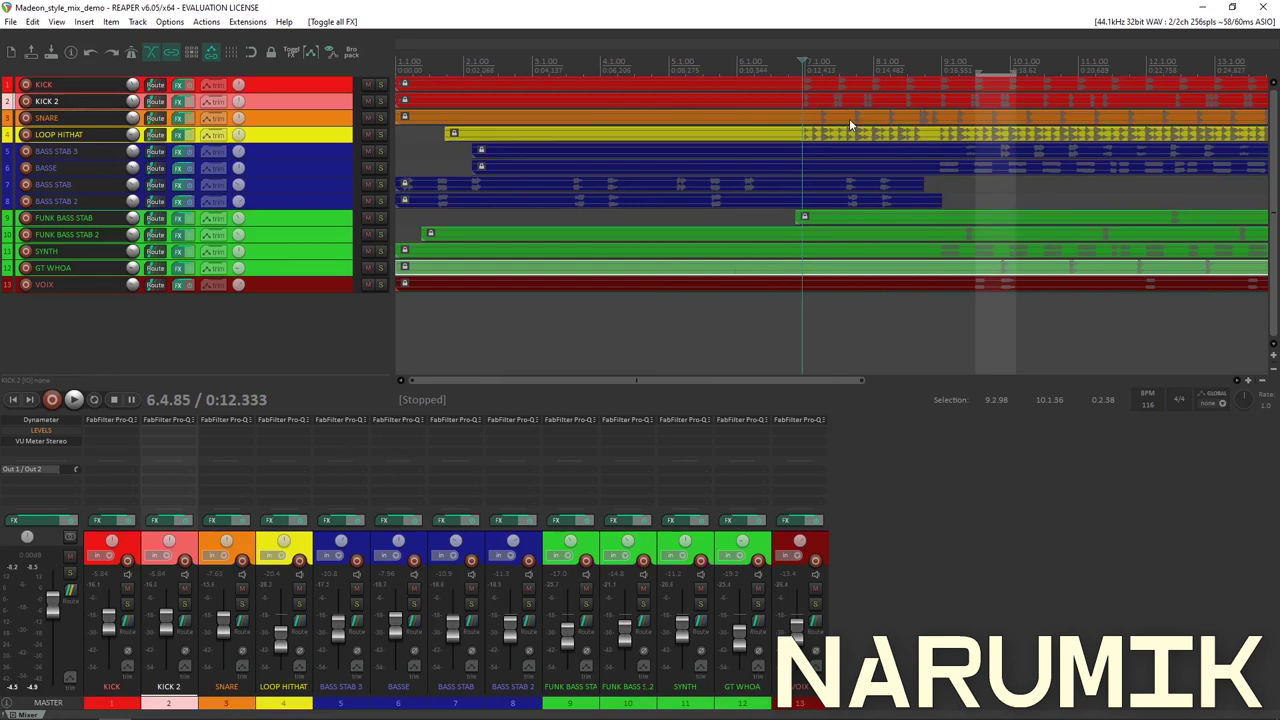
{"action": "scroll", "coordinate": [849, 118], "scroll_direction": "up", "scroll_amount": 3}
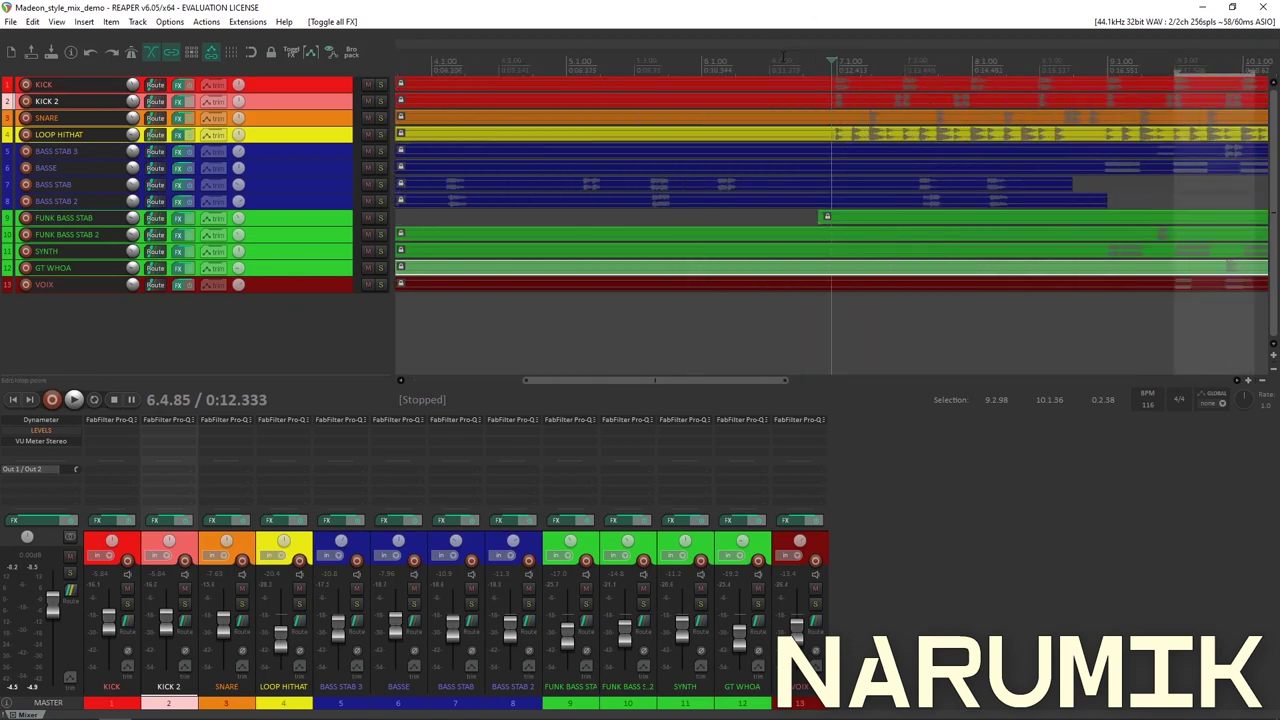
{"action": "scroll", "coordinate": [784, 56], "scroll_direction": "down", "scroll_amount": 3}
{"action": "scroll", "coordinate": [784, 56], "scroll_direction": "up", "scroll_amount": 3}
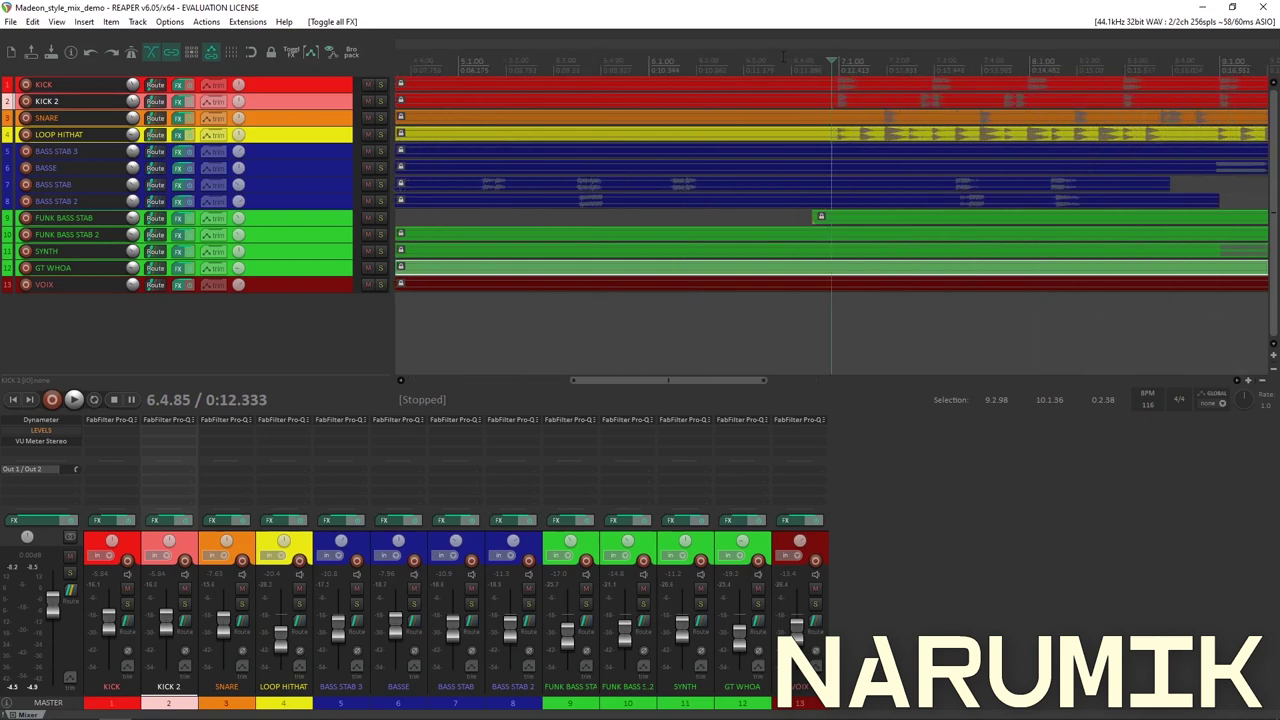
{"action": "scroll", "coordinate": [822, 75], "scroll_direction": "down", "scroll_amount": 1}
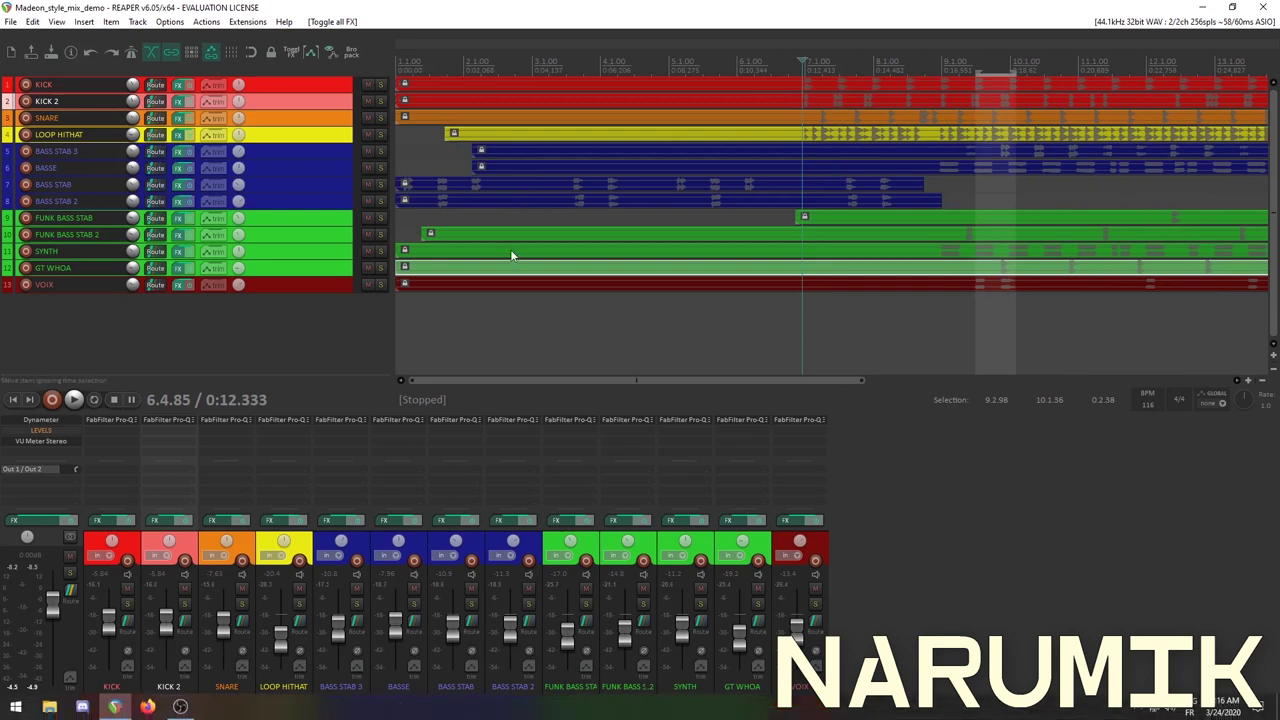
{"action": "left_click", "coordinate": [286, 250]}
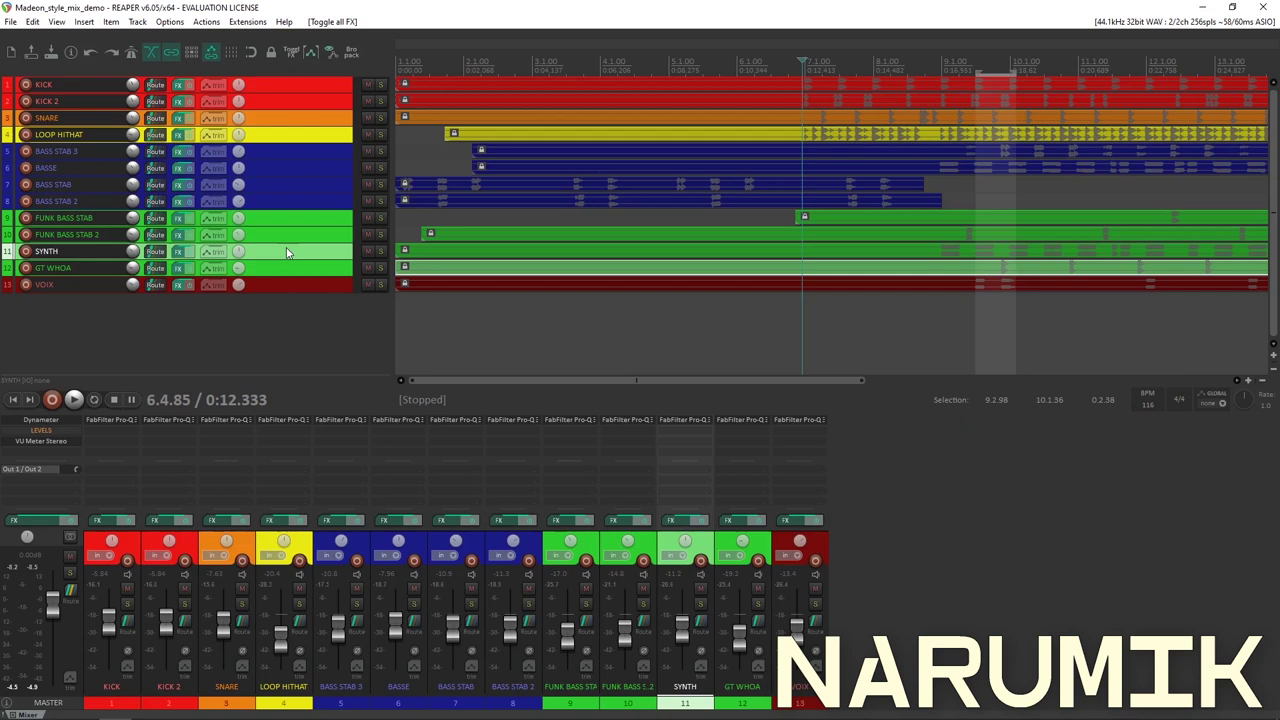
{"action": "scroll", "coordinate": [579, 106], "scroll_direction": "up", "scroll_amount": 5}
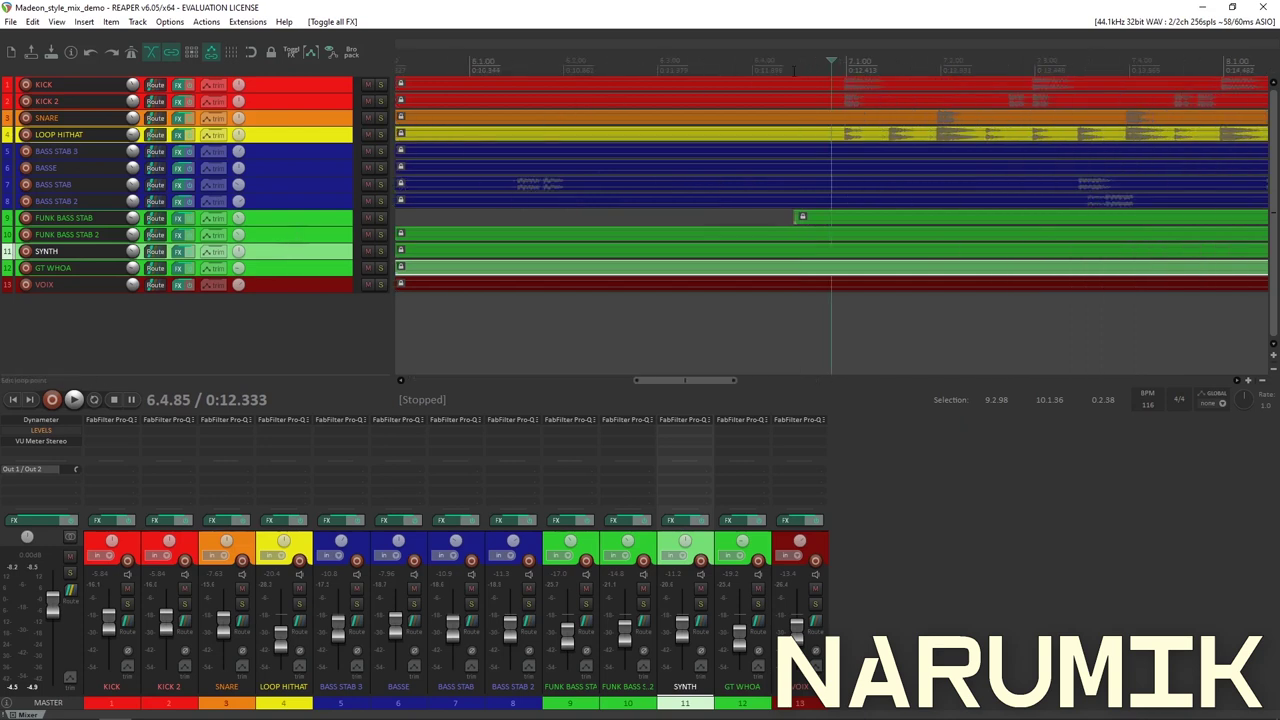
{"action": "scroll", "coordinate": [793, 70], "scroll_direction": "down", "scroll_amount": 6}
{"action": "scroll", "coordinate": [793, 70], "scroll_direction": "up", "scroll_amount": 5}
{"action": "scroll", "coordinate": [794, 71], "scroll_direction": "down", "scroll_amount": 8}
{"action": "scroll", "coordinate": [790, 71], "scroll_direction": "up", "scroll_amount": 8}
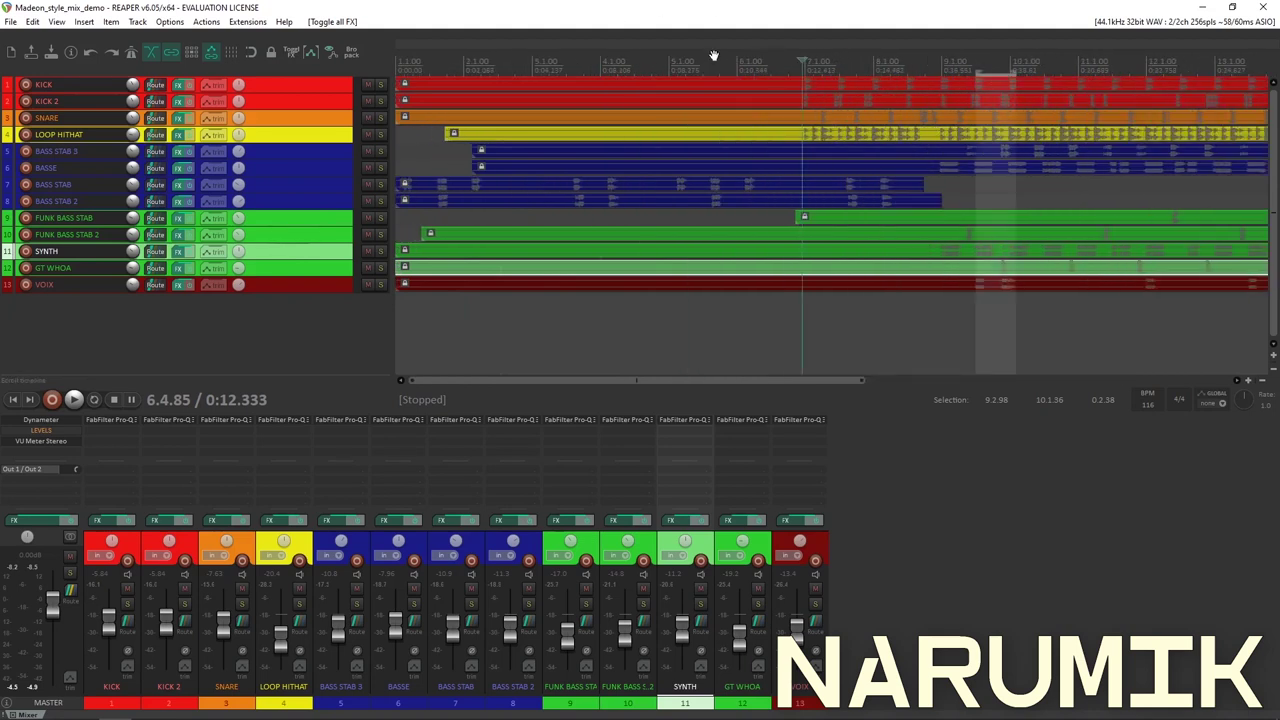
{"action": "scroll", "coordinate": [648, 120], "scroll_direction": "up", "scroll_amount": 4}
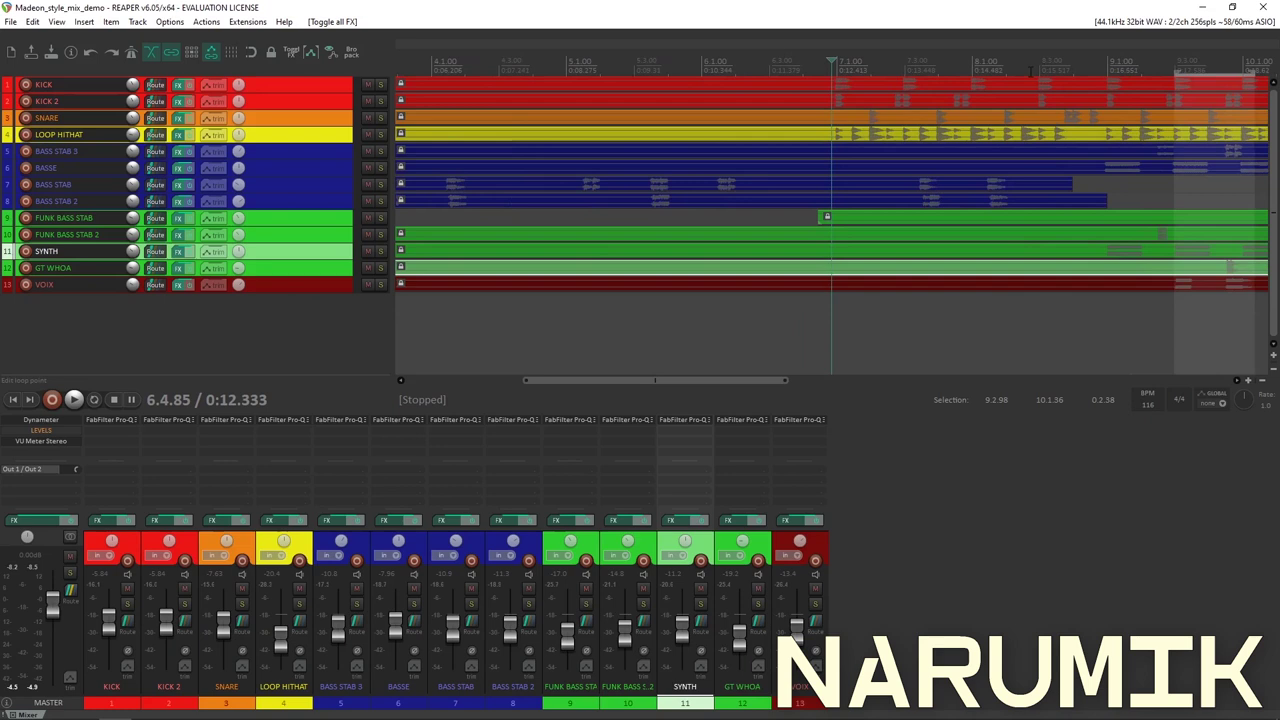
{"action": "scroll", "coordinate": [630, 120], "scroll_direction": "down", "scroll_amount": 6}
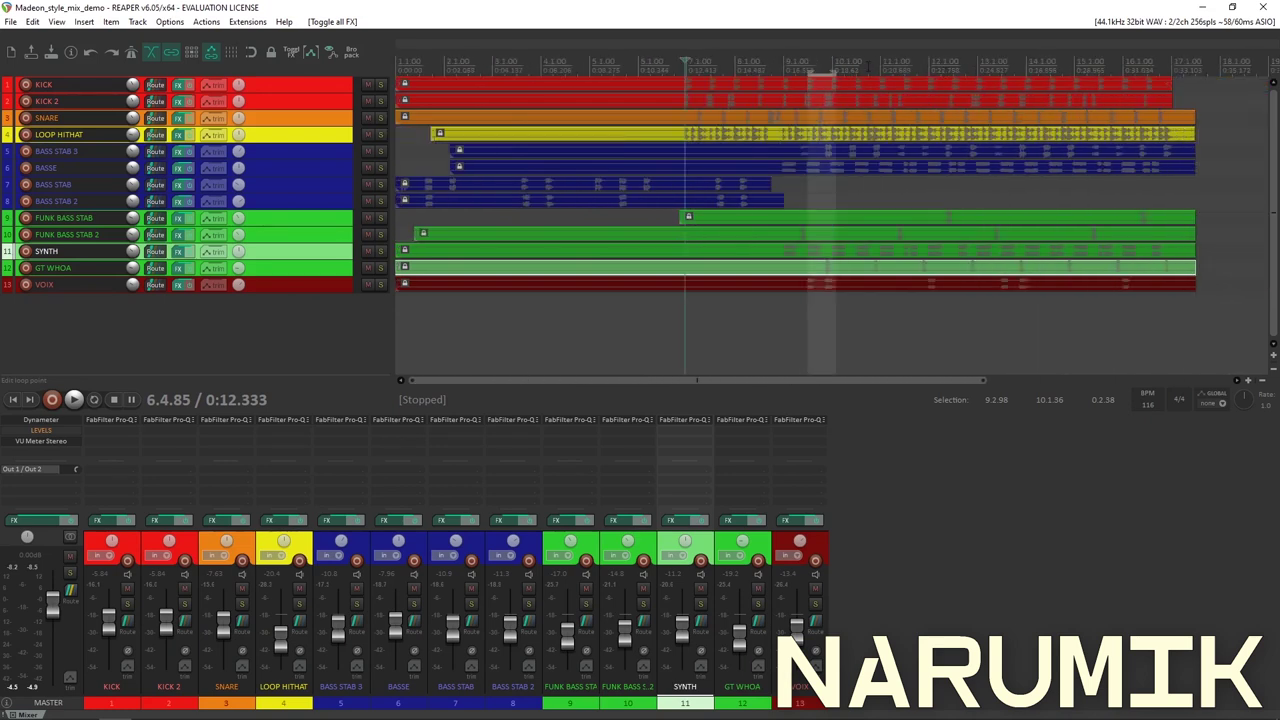
Take the LEVELS plugin on the master track out of bypass, and open and close its window.
{"action": "left_click", "coordinate": [41, 430], "text": "shift"}
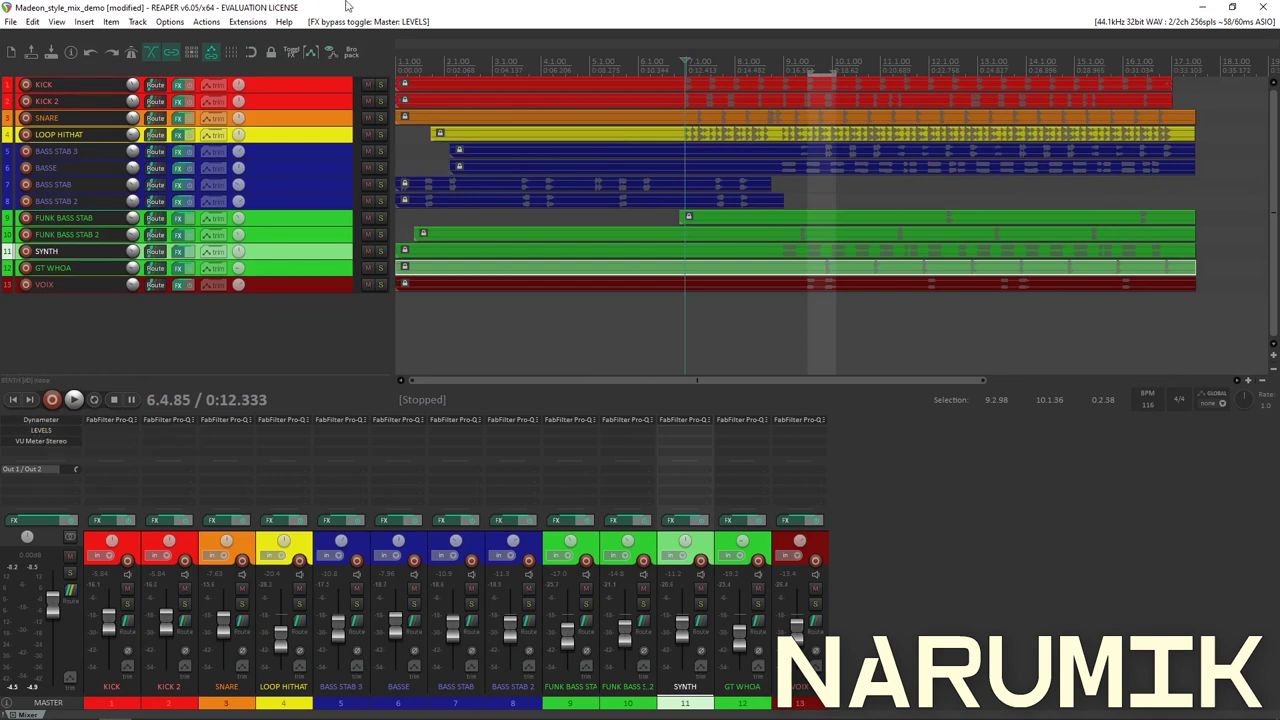
{"action": "left_click", "coordinate": [41, 432]}
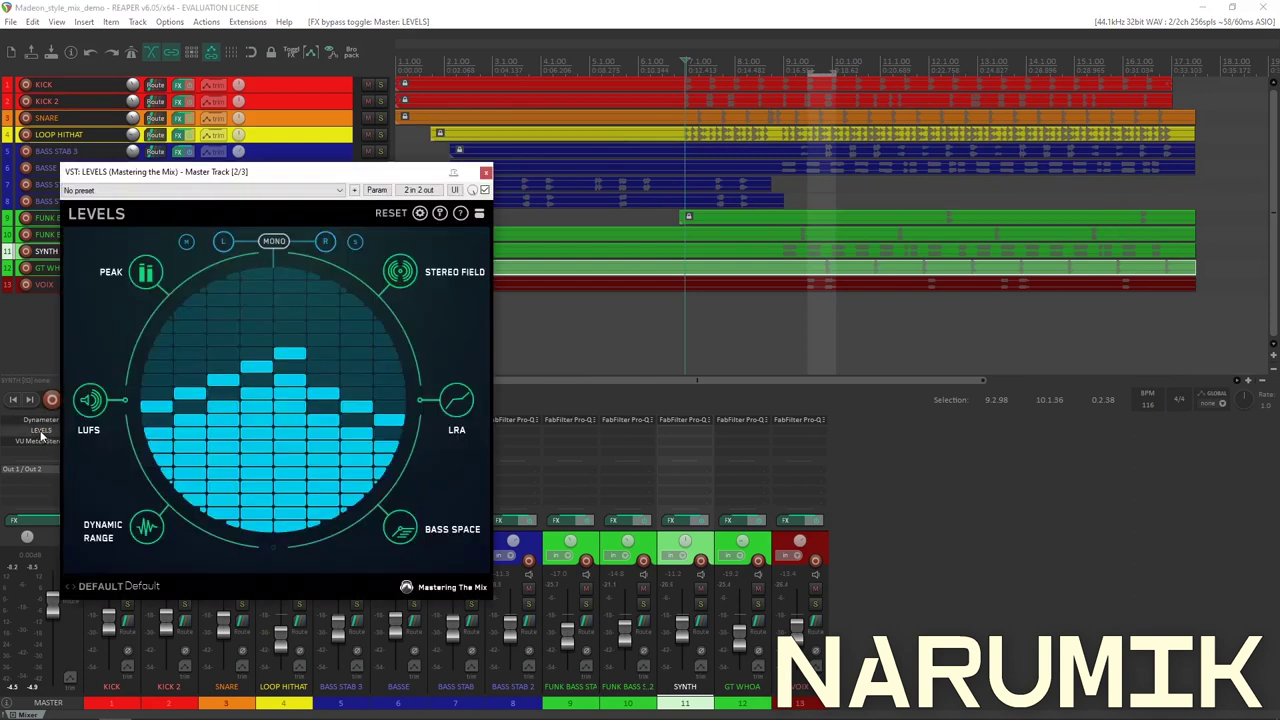
{"action": "left_click", "coordinate": [483, 163]}
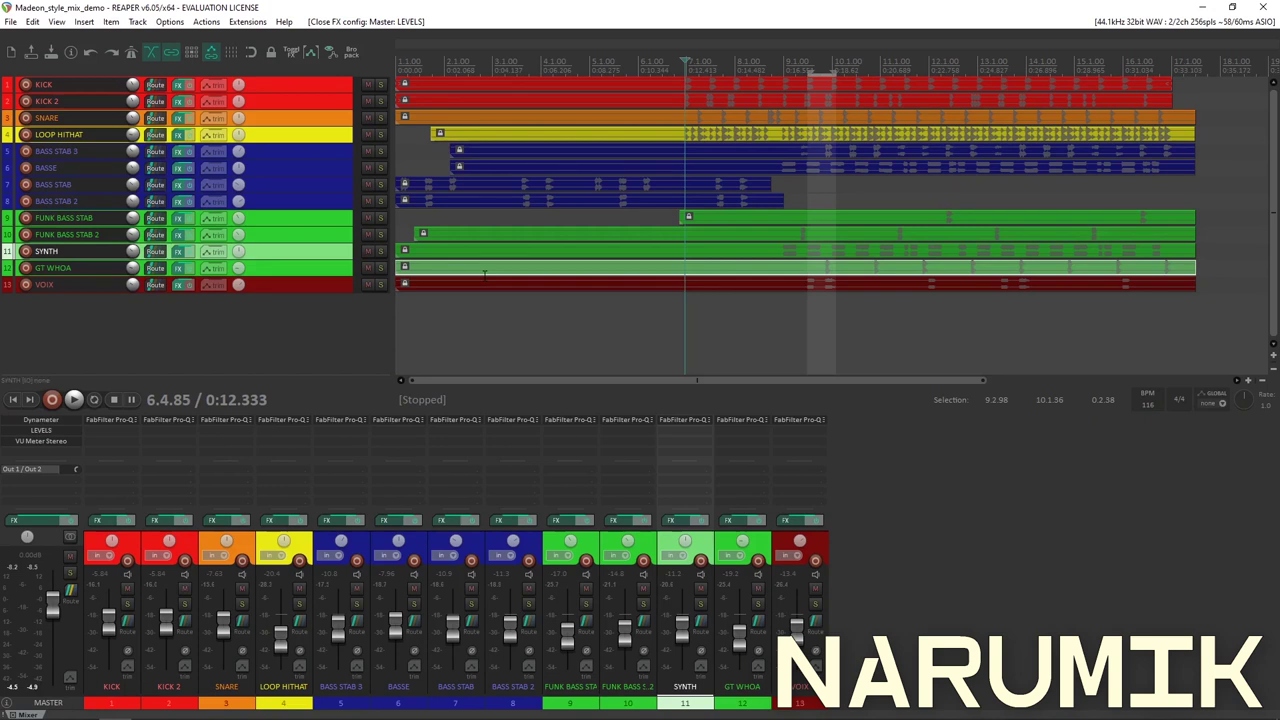
Place the edit cursor at 6.4.45, slightly ahead of the drum entry at bar 7.
{"action": "left_click", "coordinate": [681, 64]}
{"action": "scroll", "coordinate": [681, 64], "scroll_direction": "up", "scroll_amount": 2}
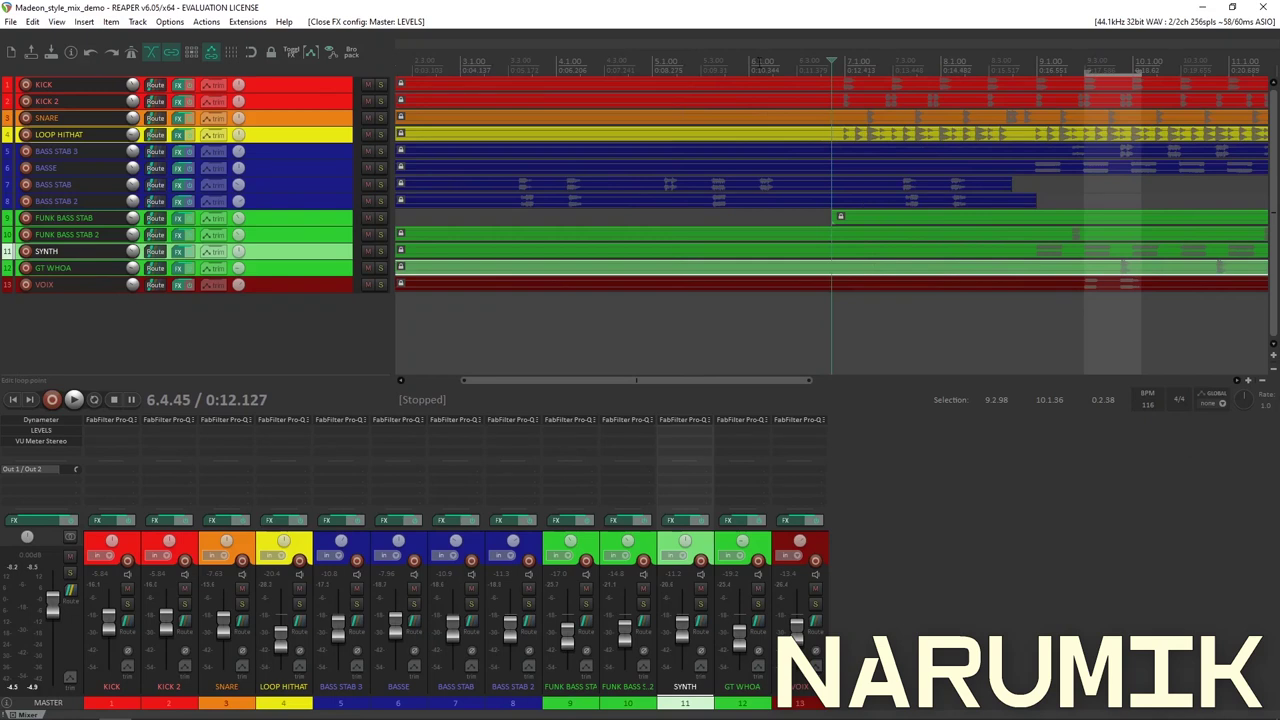
{"action": "scroll", "coordinate": [759, 62], "scroll_direction": "down", "scroll_amount": 3}
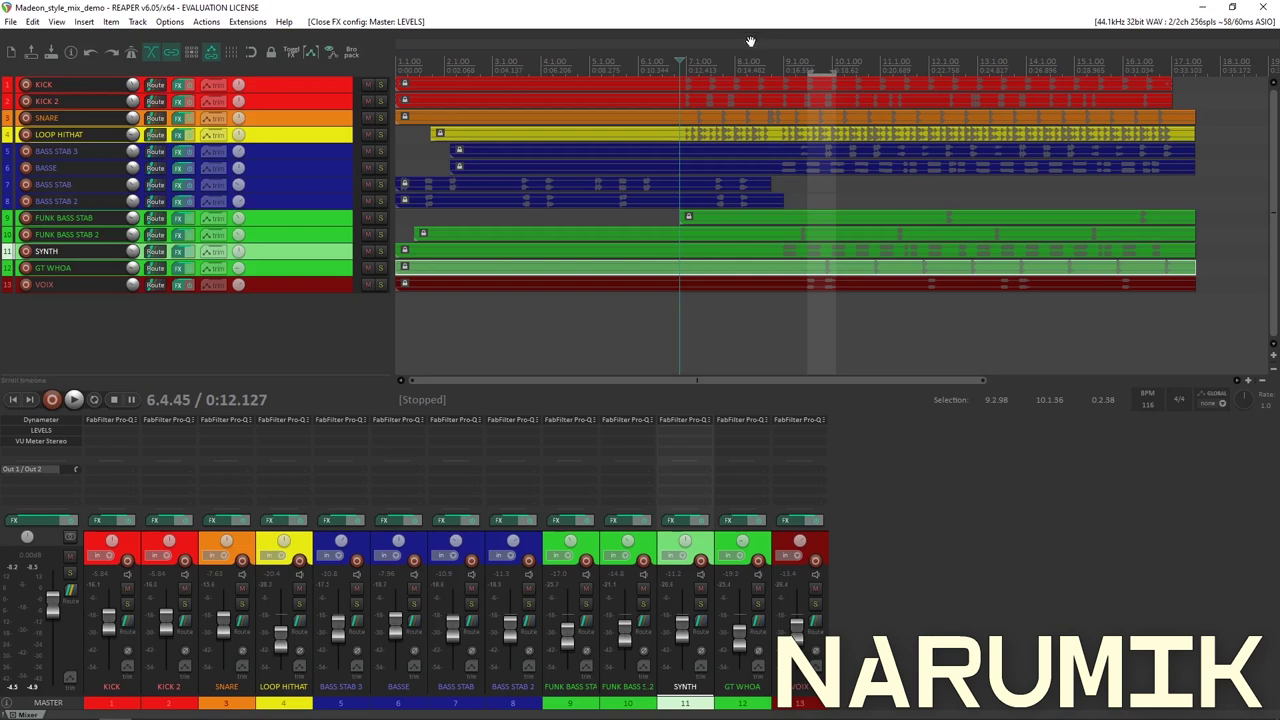
{"action": "left_click", "coordinate": [316, 138]}
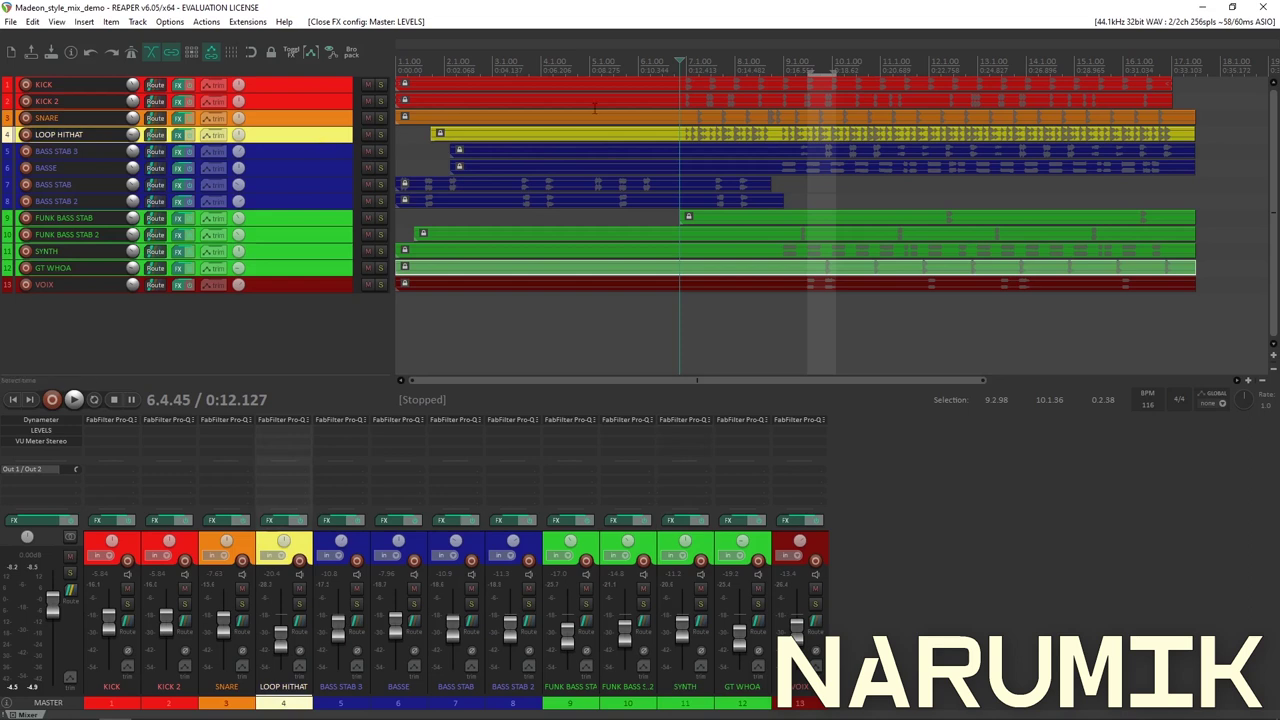
{"action": "scroll", "coordinate": [600, 105], "scroll_direction": "up", "scroll_amount": 4}
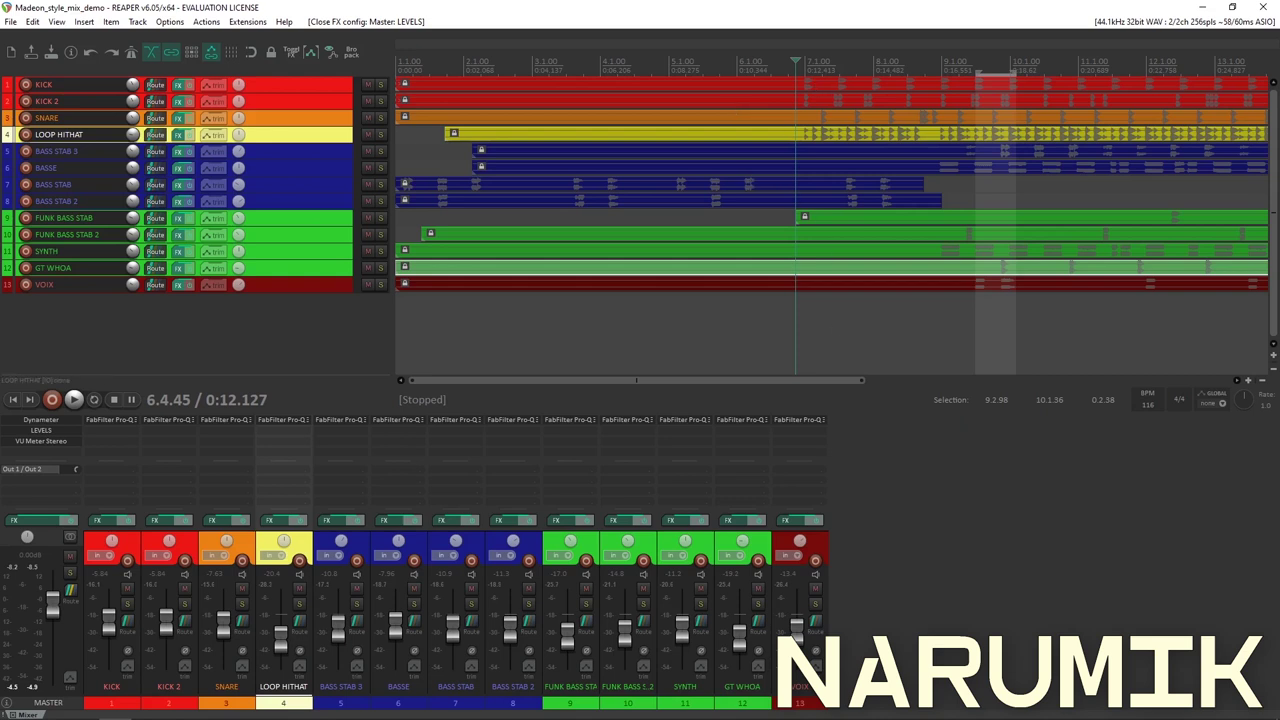
{"action": "scroll", "coordinate": [706, 200], "scroll_direction": "up", "scroll_amount": 3}
{"action": "scroll", "coordinate": [855, 200], "scroll_direction": "down", "scroll_amount": 4}
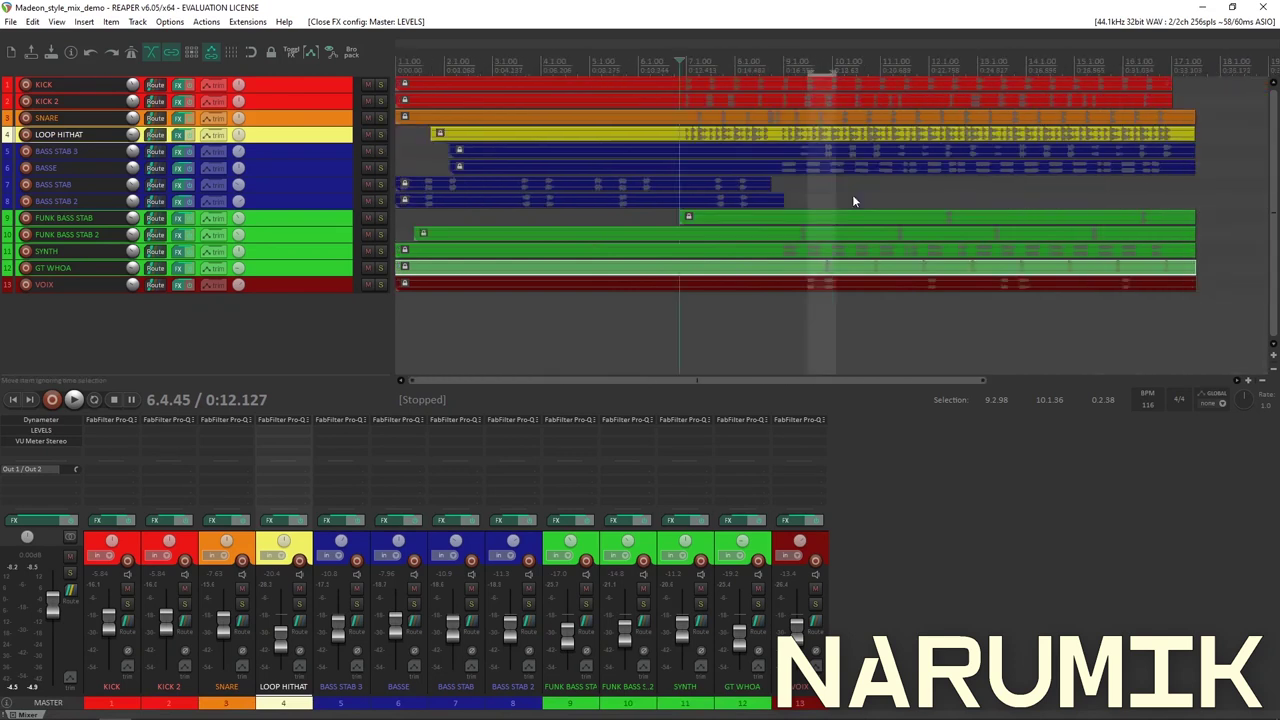
{"action": "scroll", "coordinate": [852, 200], "scroll_direction": "up", "scroll_amount": 2}
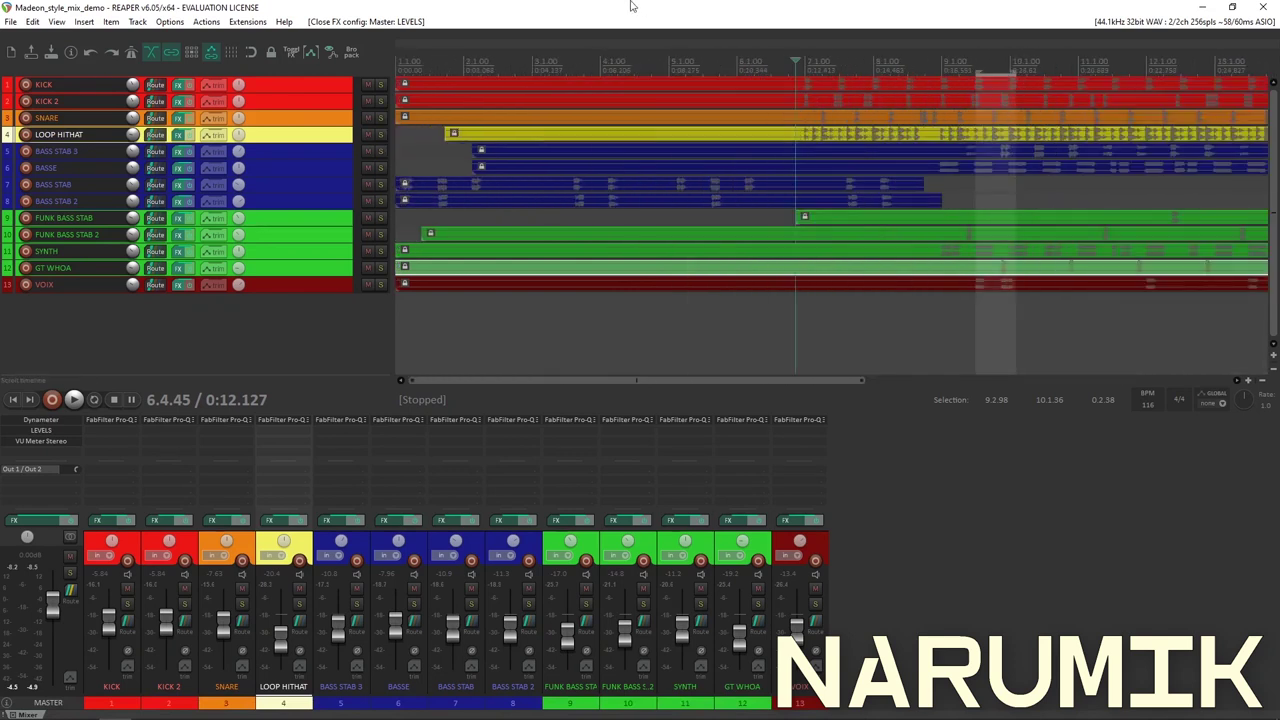
{"action": "scroll", "coordinate": [645, 121], "scroll_direction": "down", "scroll_amount": 4}
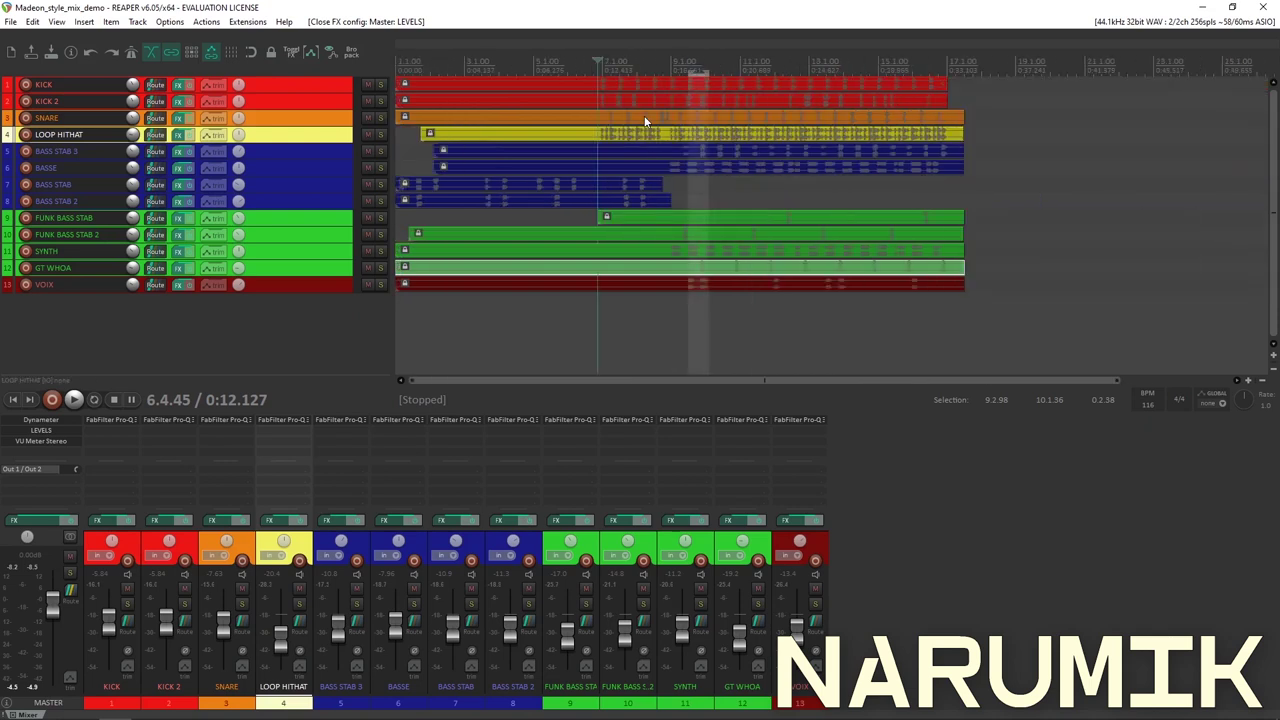
{"action": "scroll", "coordinate": [644, 121], "scroll_direction": "up", "scroll_amount": 7}
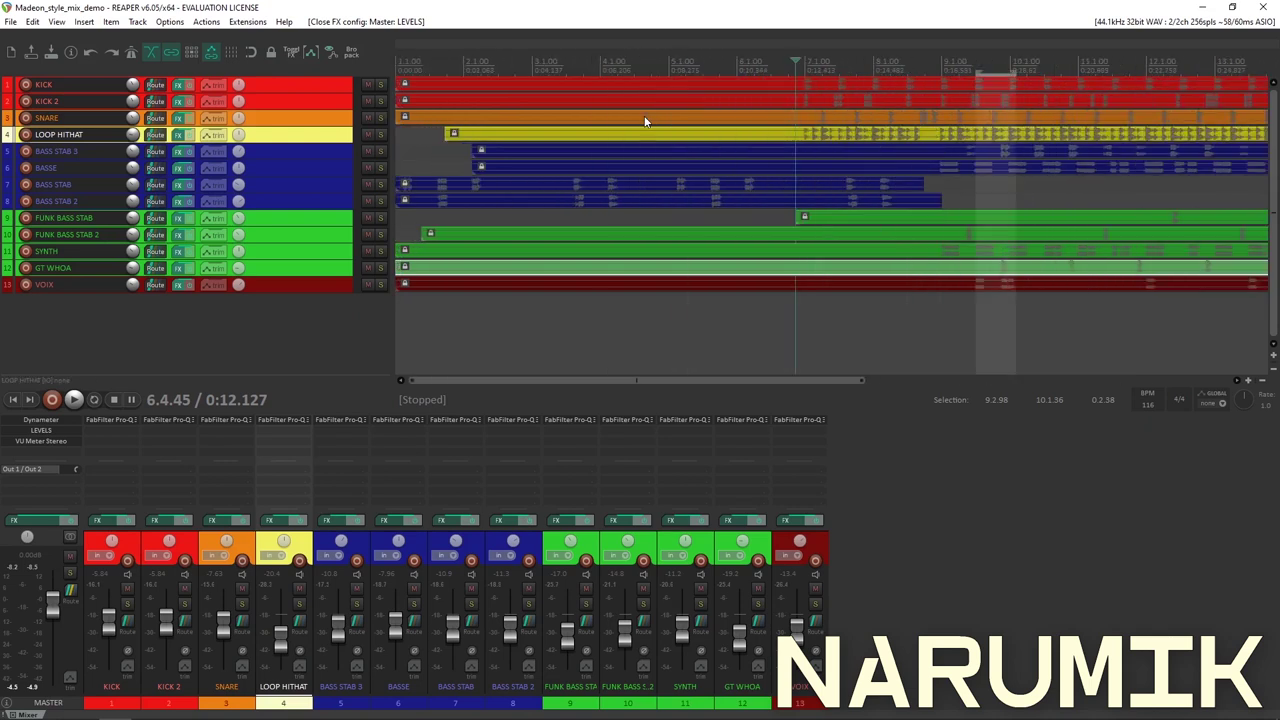
{"action": "scroll", "coordinate": [645, 121], "scroll_direction": "down", "scroll_amount": 3}
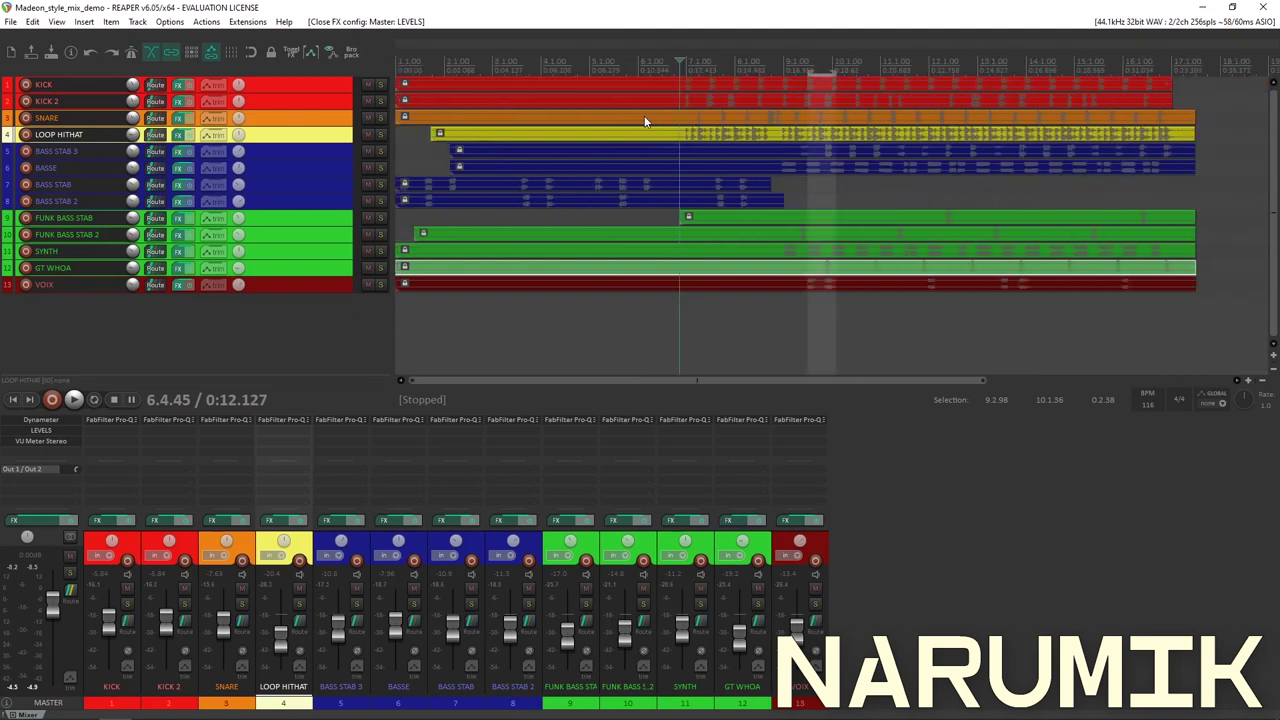
Play the full mix from the edit cursor through to the end of the arrangement and stop playback.
{"action": "key", "text": "space"}
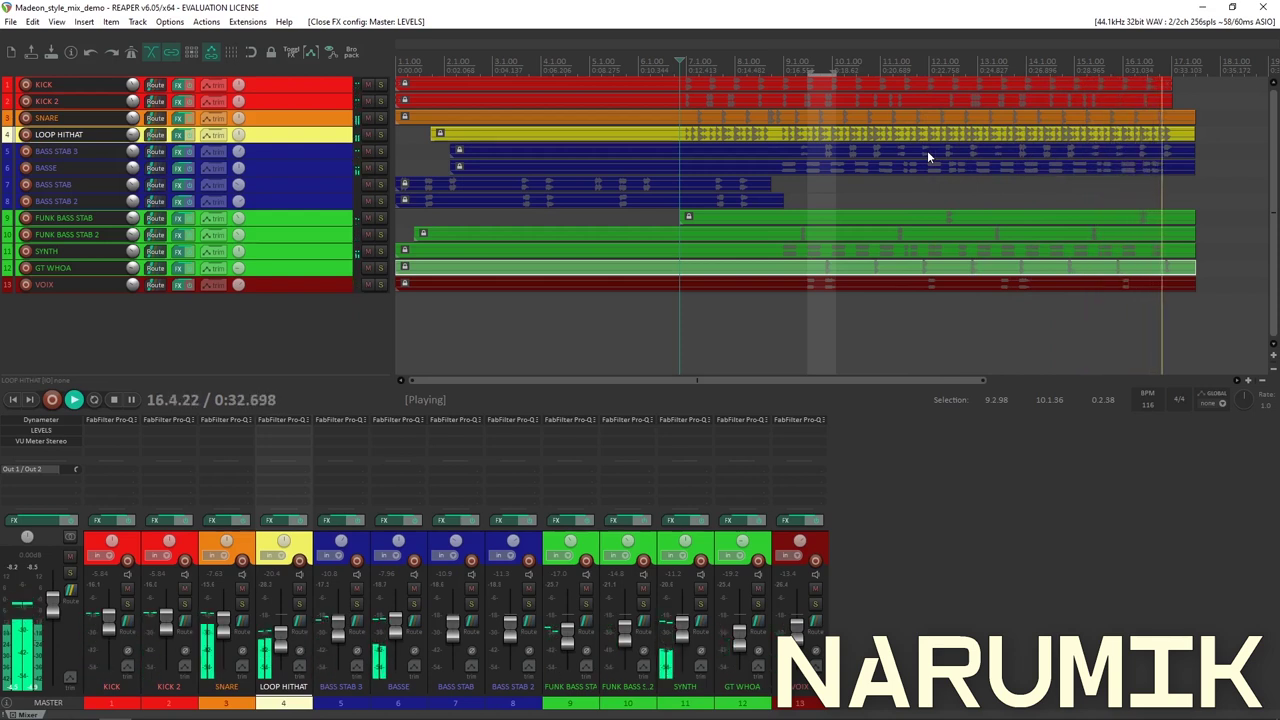
{"action": "key", "text": "space"}
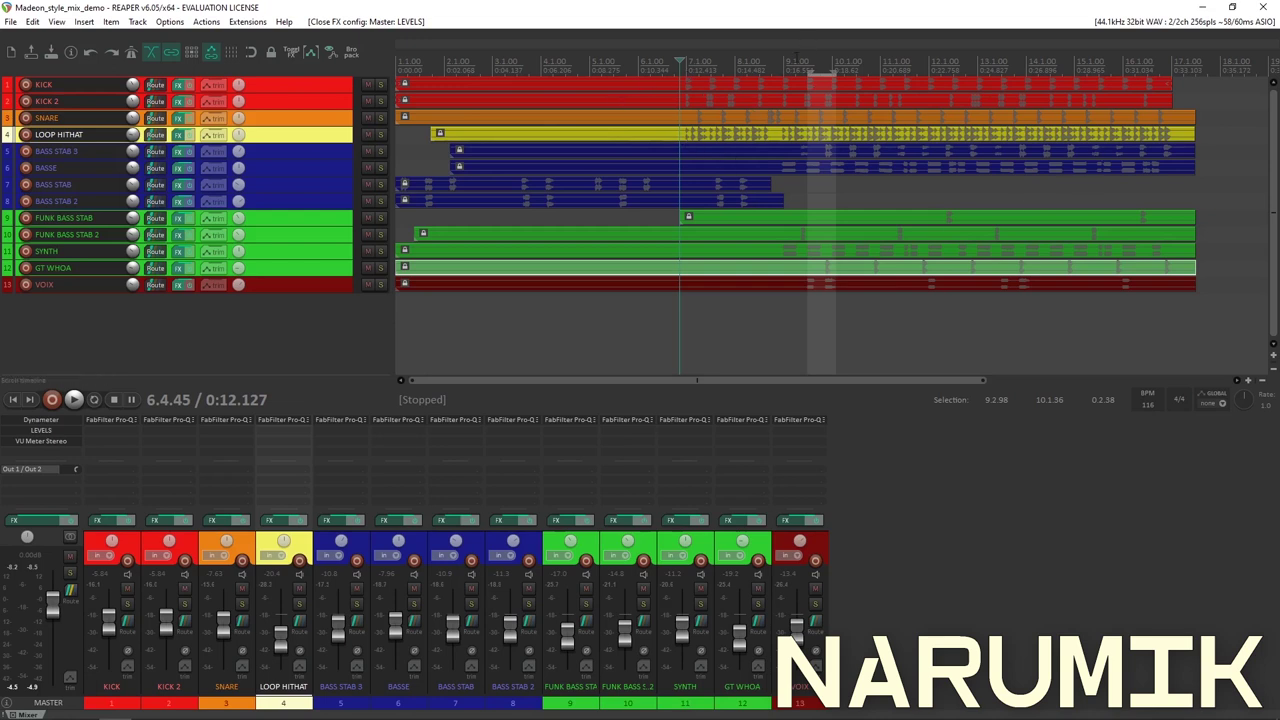
Move the edit cursor to 9.3.20, at the start of the highlighted time selection.
{"action": "left_click", "coordinate": [779, 52]}
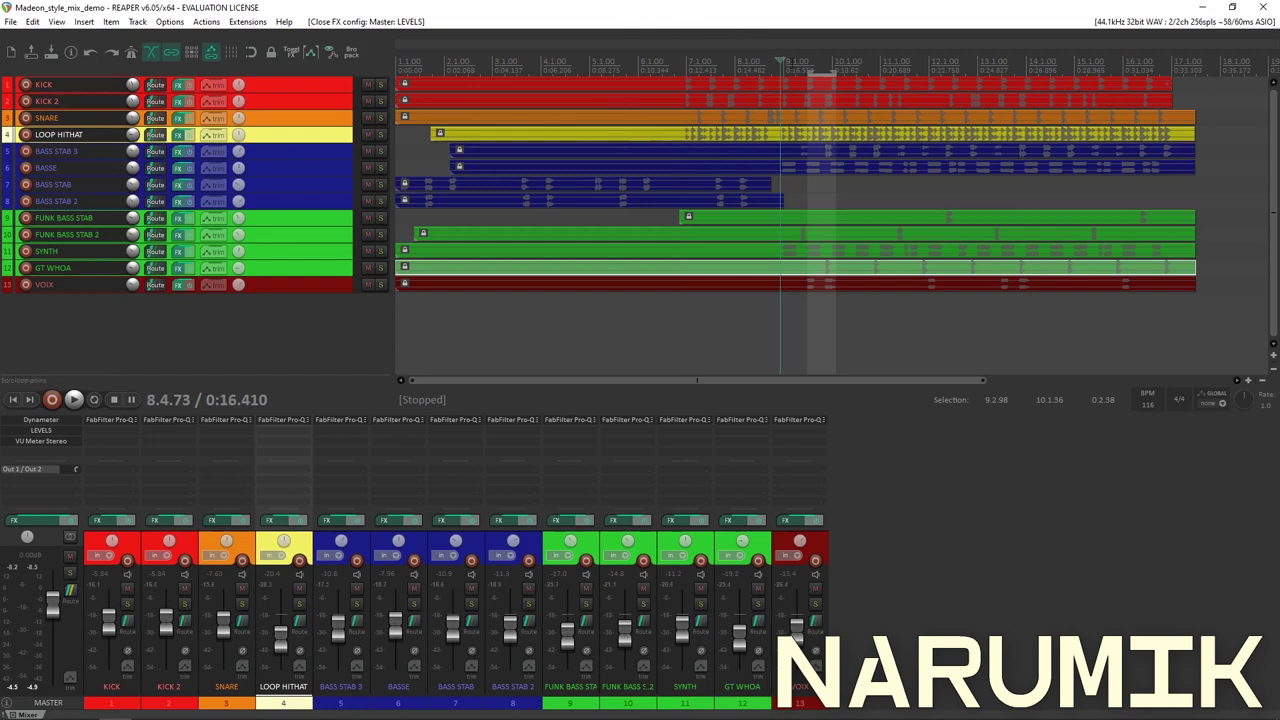
{"action": "scroll", "coordinate": [745, 117], "scroll_direction": "up", "scroll_amount": 3}
{"action": "left_click", "coordinate": [880, 58]}
{"action": "scroll", "coordinate": [880, 58], "scroll_direction": "down", "scroll_amount": 3}
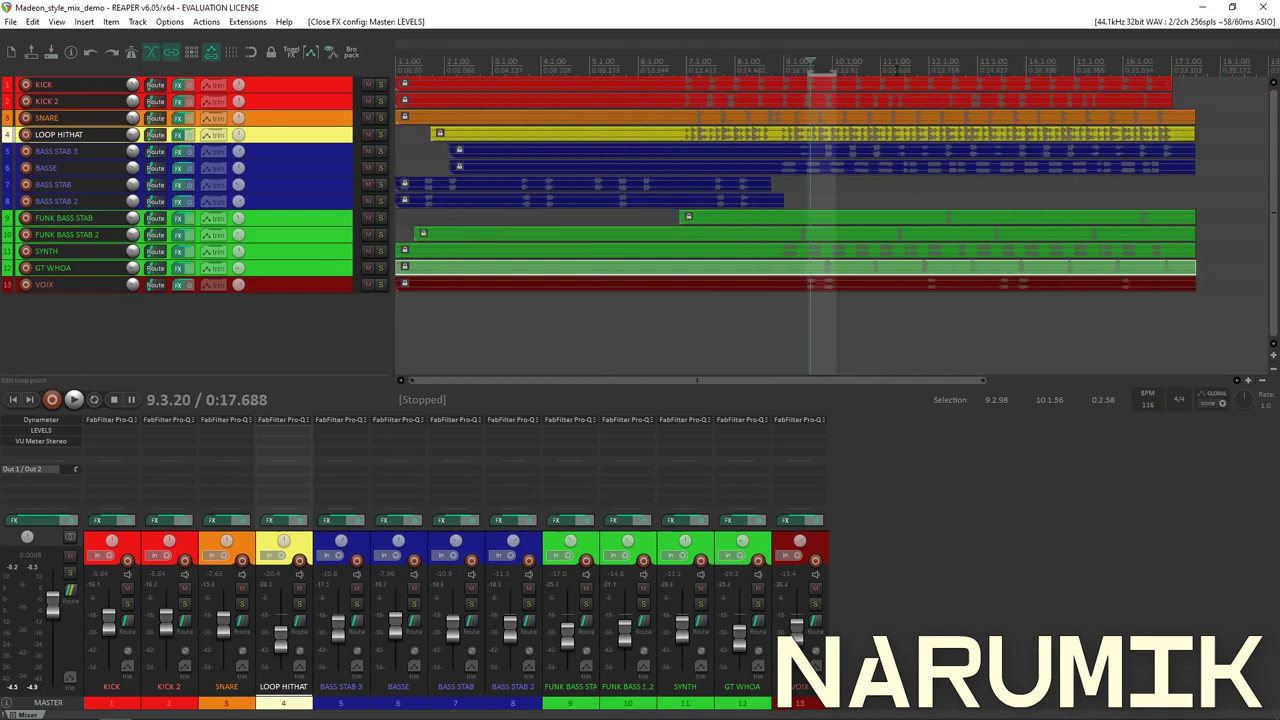
Solo the BASSE track and start playback from the edit cursor to hear the bass alone.
{"action": "scroll", "coordinate": [801, 180], "scroll_direction": "up", "scroll_amount": 3}
{"action": "scroll", "coordinate": [801, 180], "scroll_direction": "down", "scroll_amount": 3}
{"action": "scroll", "coordinate": [908, 120], "scroll_direction": "down", "scroll_amount": 2}
{"action": "scroll", "coordinate": [908, 120], "scroll_direction": "up", "scroll_amount": 2}
{"action": "scroll", "coordinate": [908, 120], "scroll_direction": "down", "scroll_amount": 1}
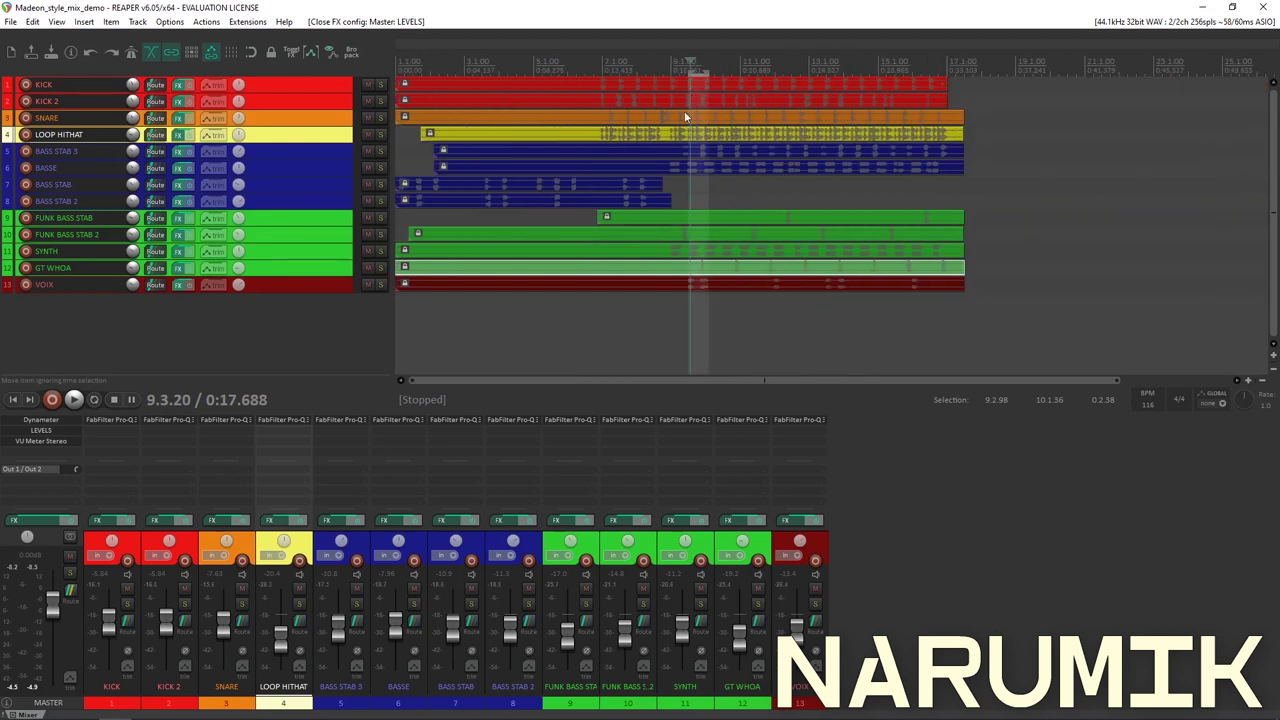
{"action": "scroll", "coordinate": [833, 109], "scroll_direction": "up", "scroll_amount": 2}
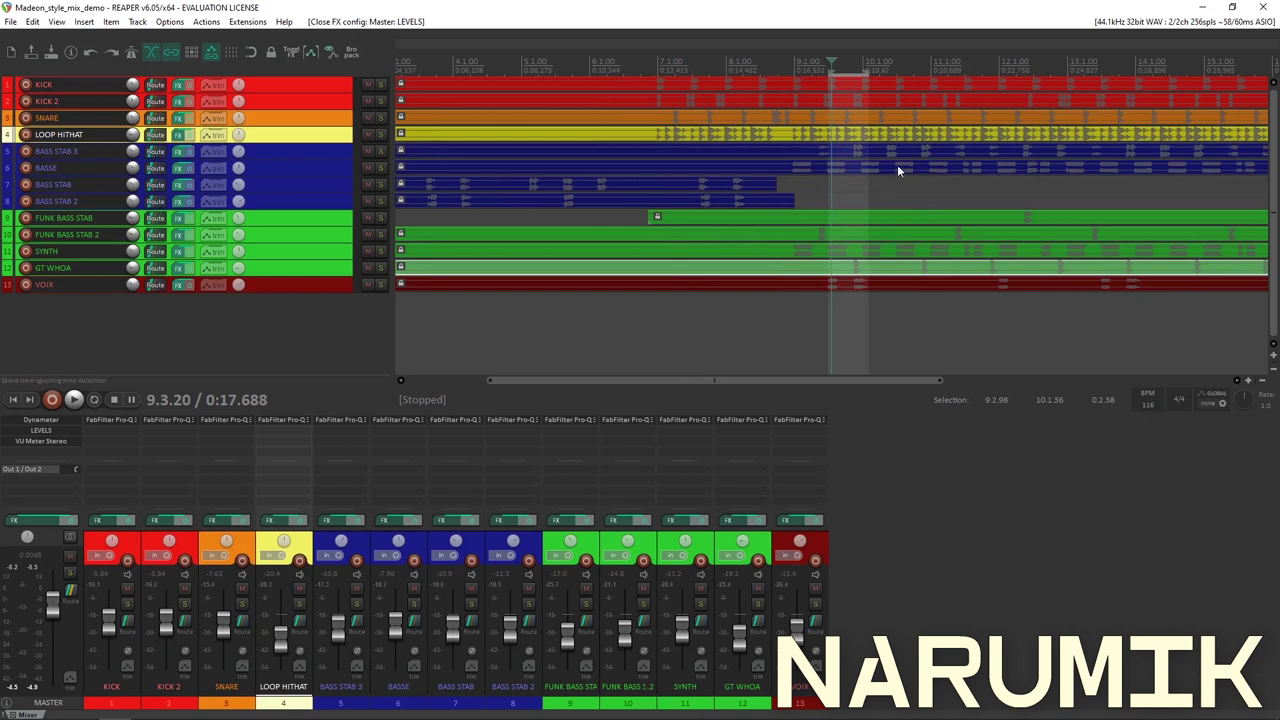
{"action": "left_click", "coordinate": [380, 168]}
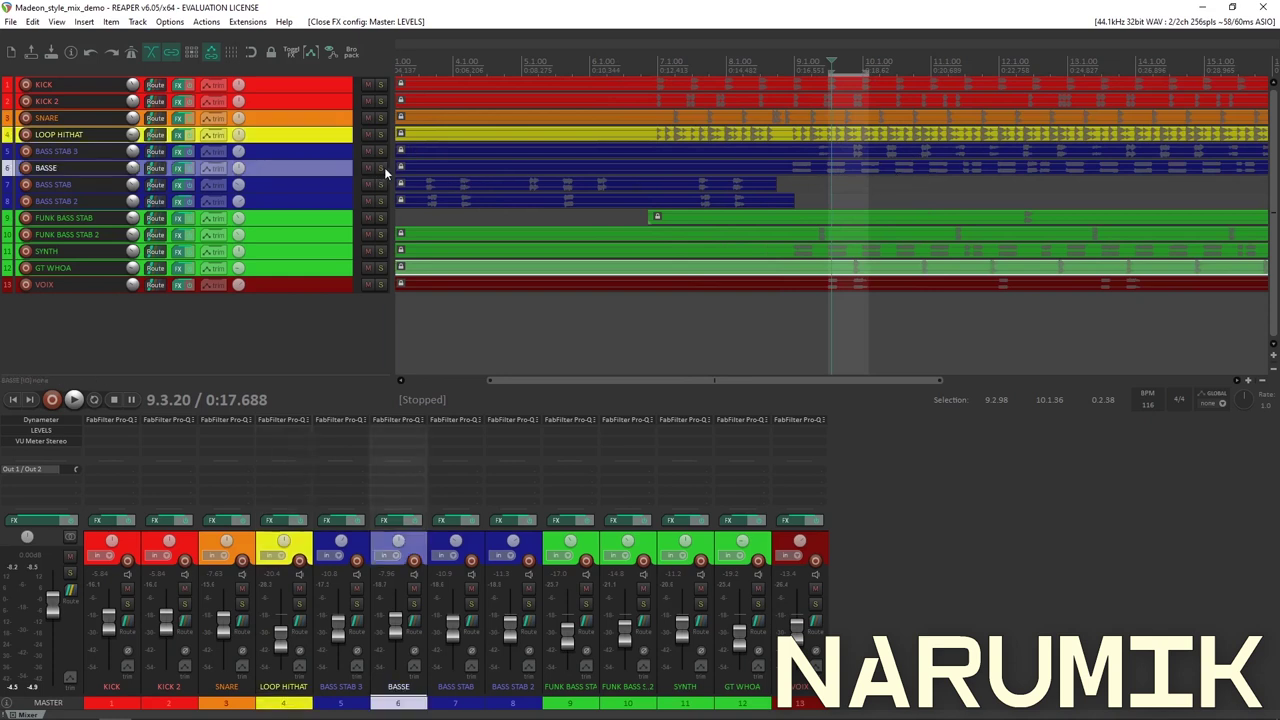
{"action": "key", "text": "space"}
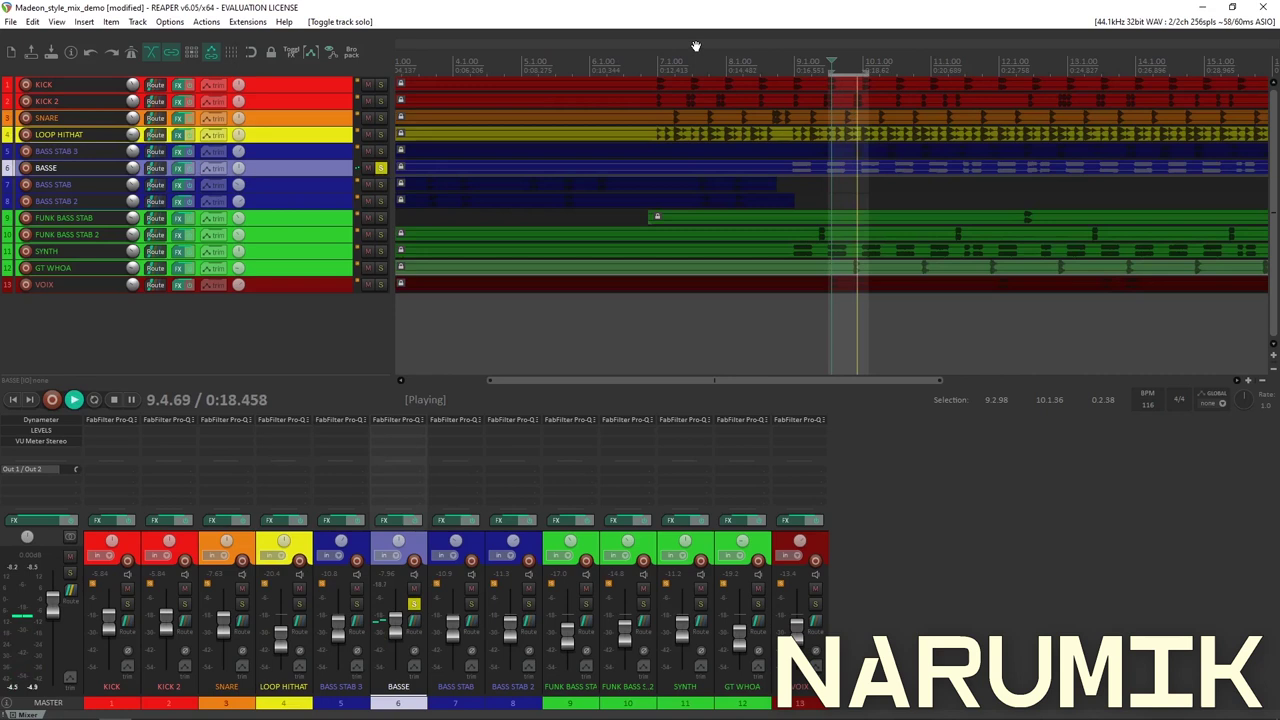
Stop playback and remove the solo from the BASSE track.
{"action": "key", "text": "space"}
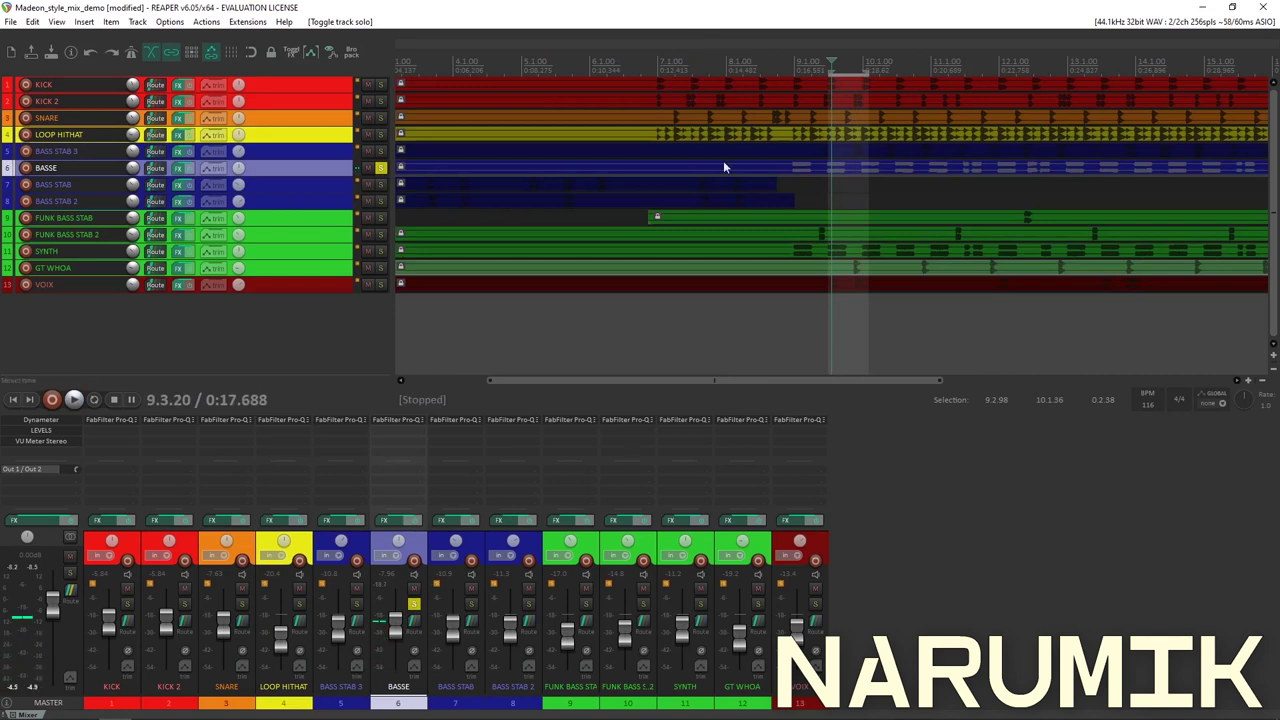
{"action": "left_click", "coordinate": [380, 168]}
Examine the SYNTH and BASSE clips around the highlighted time selection.
{"action": "scroll", "coordinate": [781, 167], "scroll_direction": "down", "scroll_amount": 1}
{"action": "left_click", "coordinate": [276, 252]}
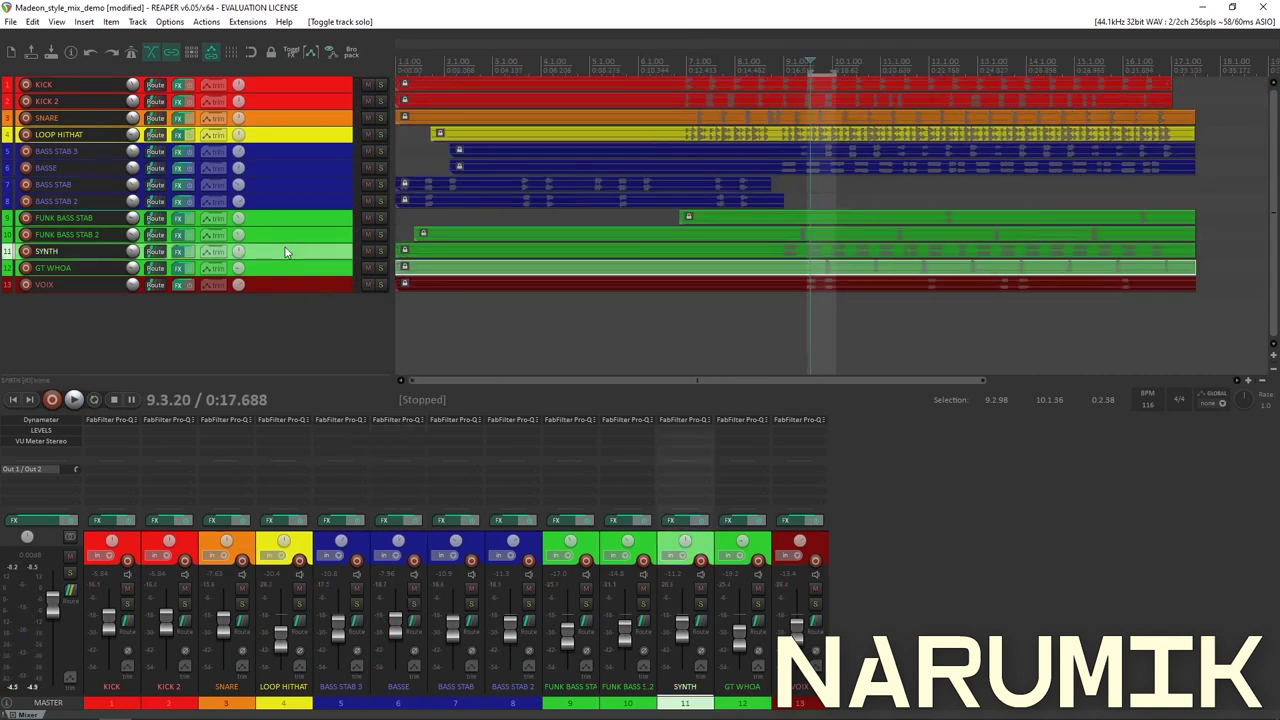
{"action": "scroll", "coordinate": [805, 188], "scroll_direction": "up", "scroll_amount": 3}
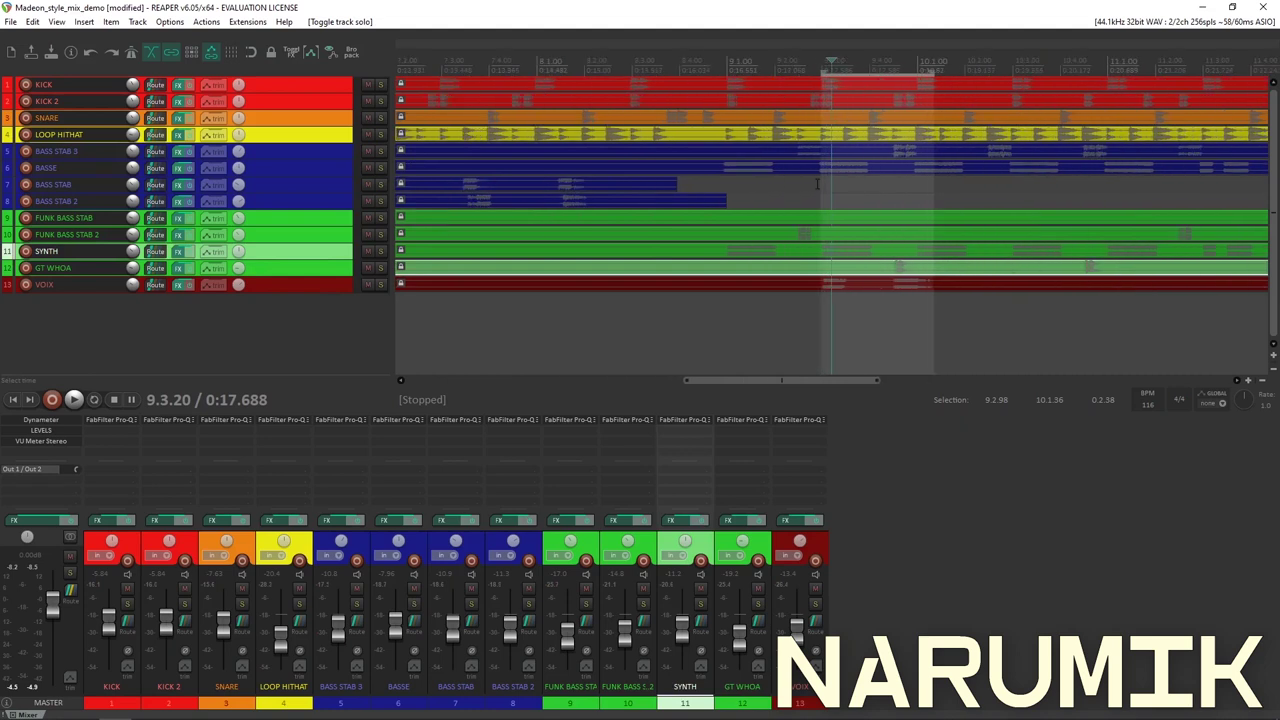
{"action": "scroll", "coordinate": [817, 183], "scroll_direction": "up", "scroll_amount": 2}
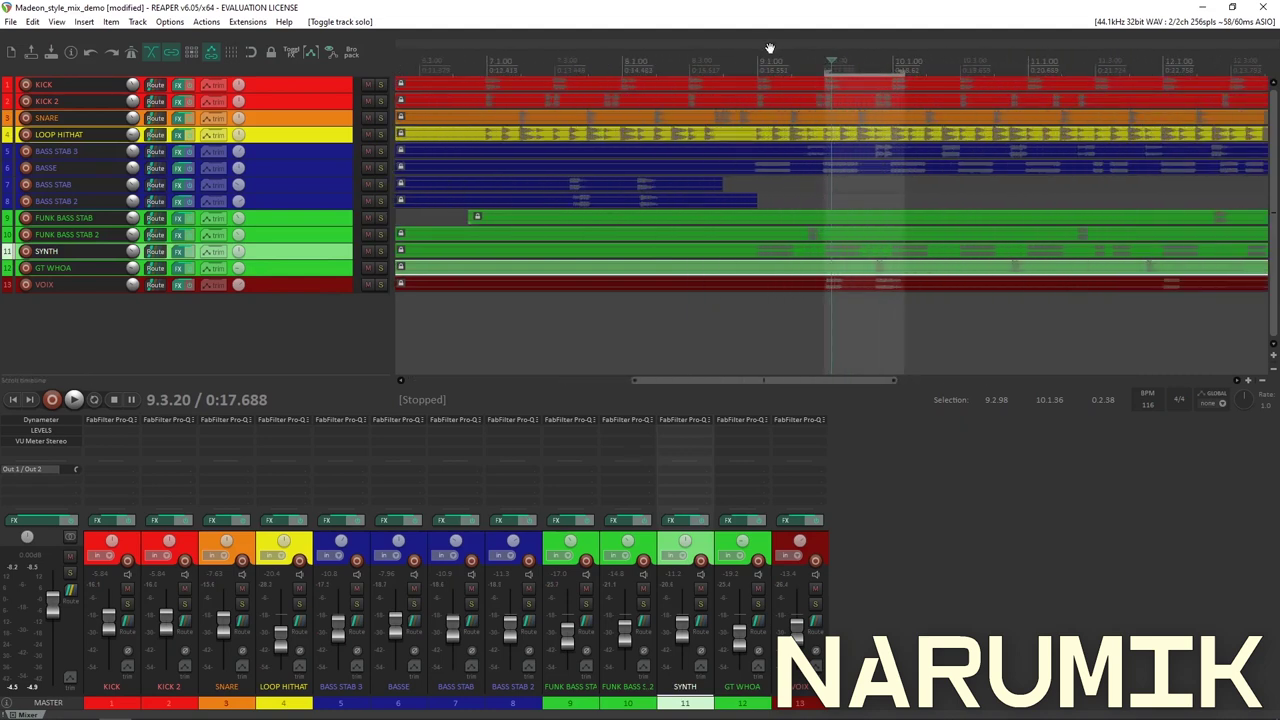
{"action": "left_click", "coordinate": [312, 171]}
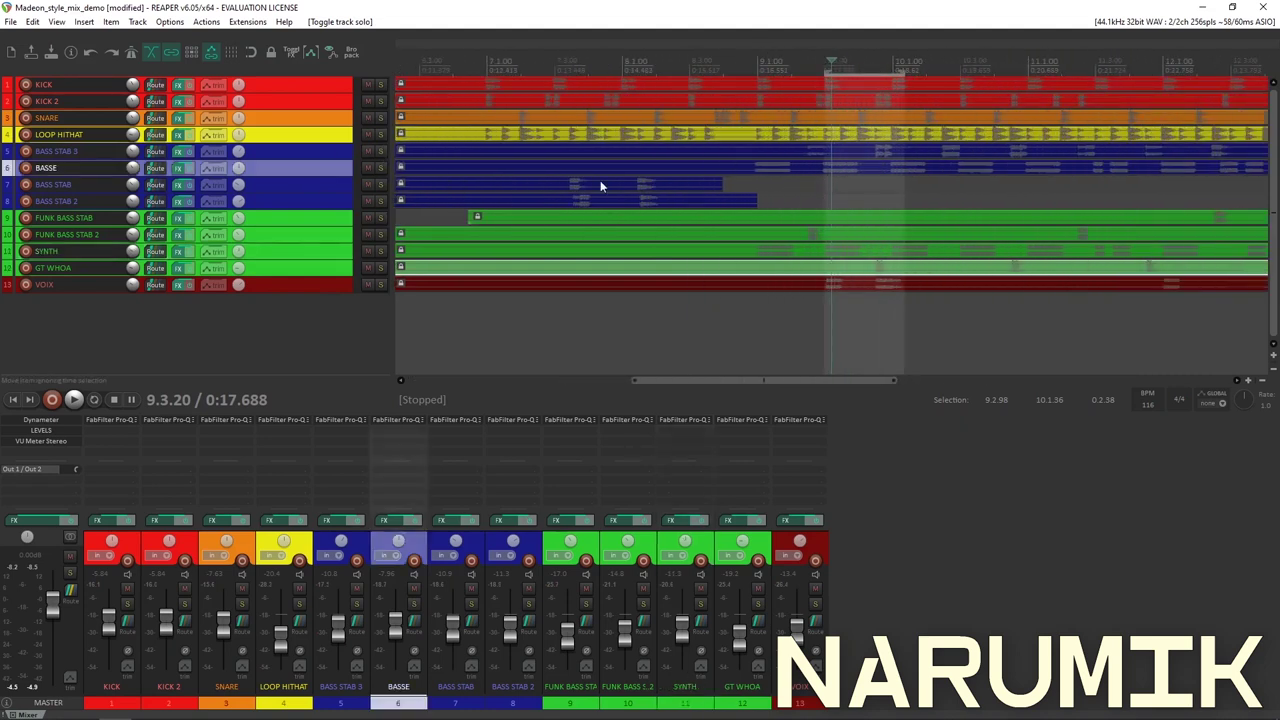
{"action": "scroll", "coordinate": [883, 250], "scroll_direction": "up", "scroll_amount": 2}
{"action": "scroll", "coordinate": [883, 250], "scroll_direction": "down", "scroll_amount": 2}
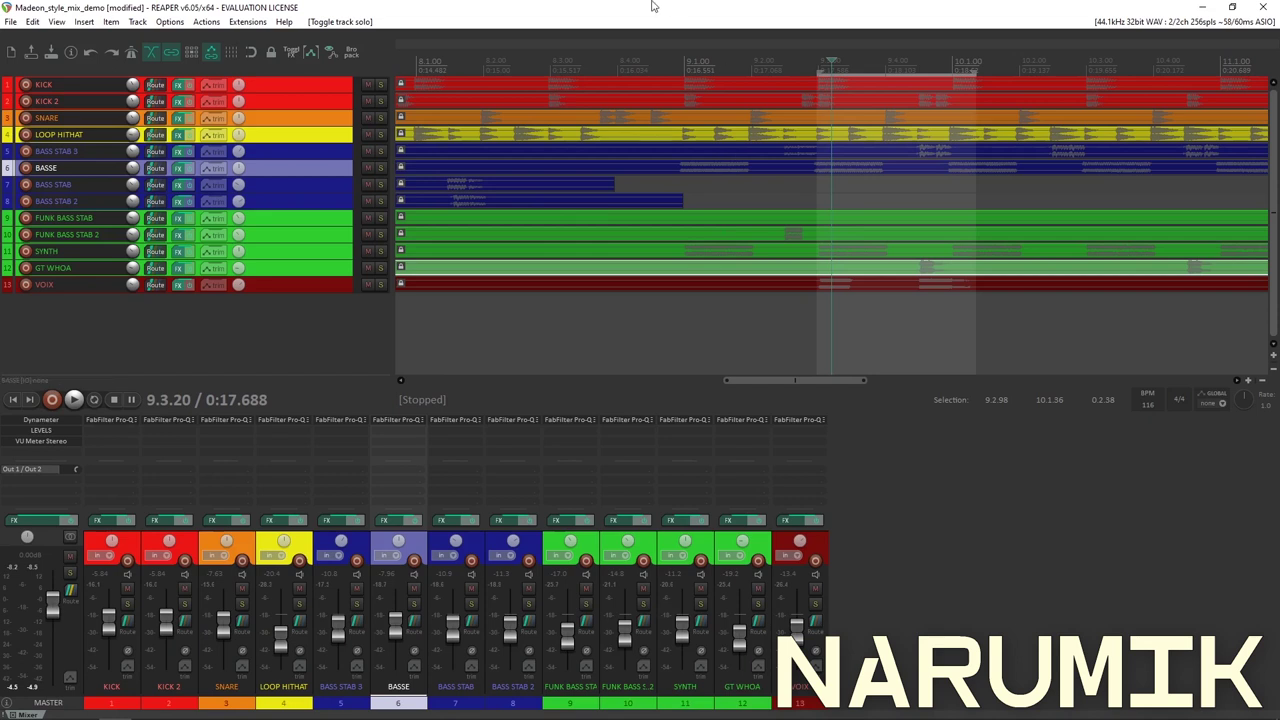
{"action": "scroll", "coordinate": [794, 234], "scroll_direction": "down", "scroll_amount": 5}
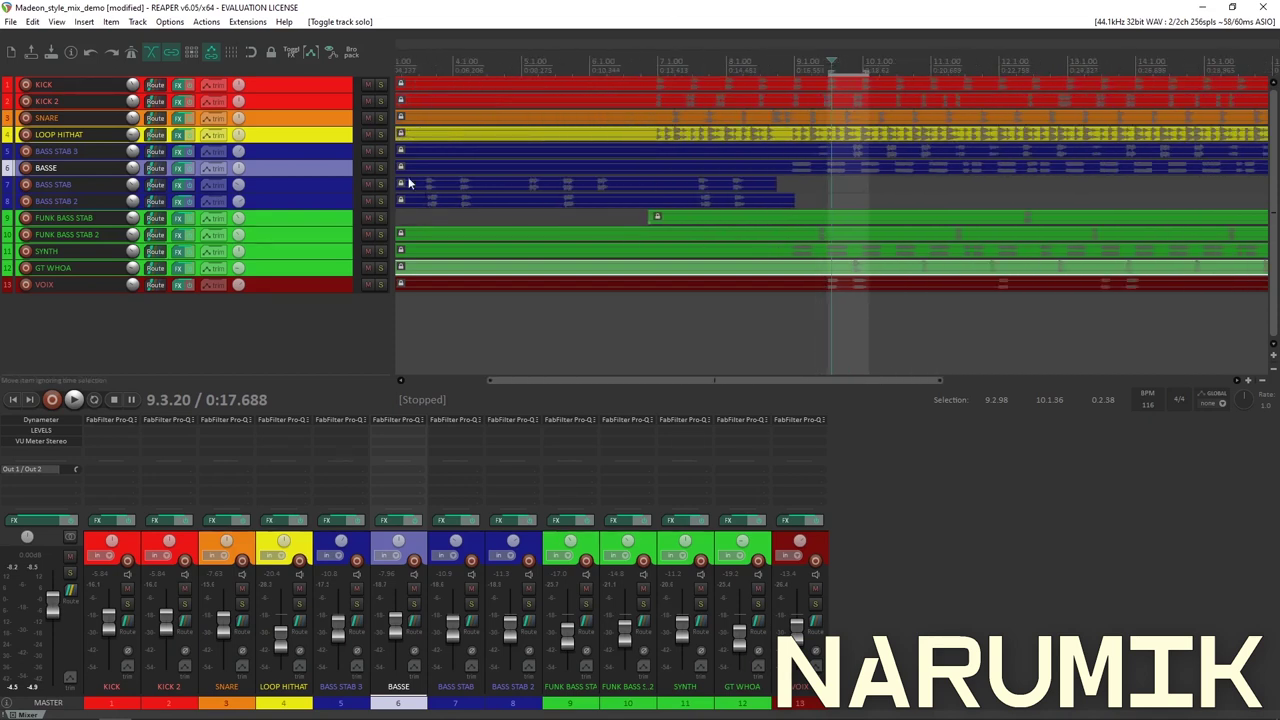
Audition the GT WHOA track in solo around 9.4.06 and remove its solo.
{"action": "left_click", "coordinate": [259, 257]}
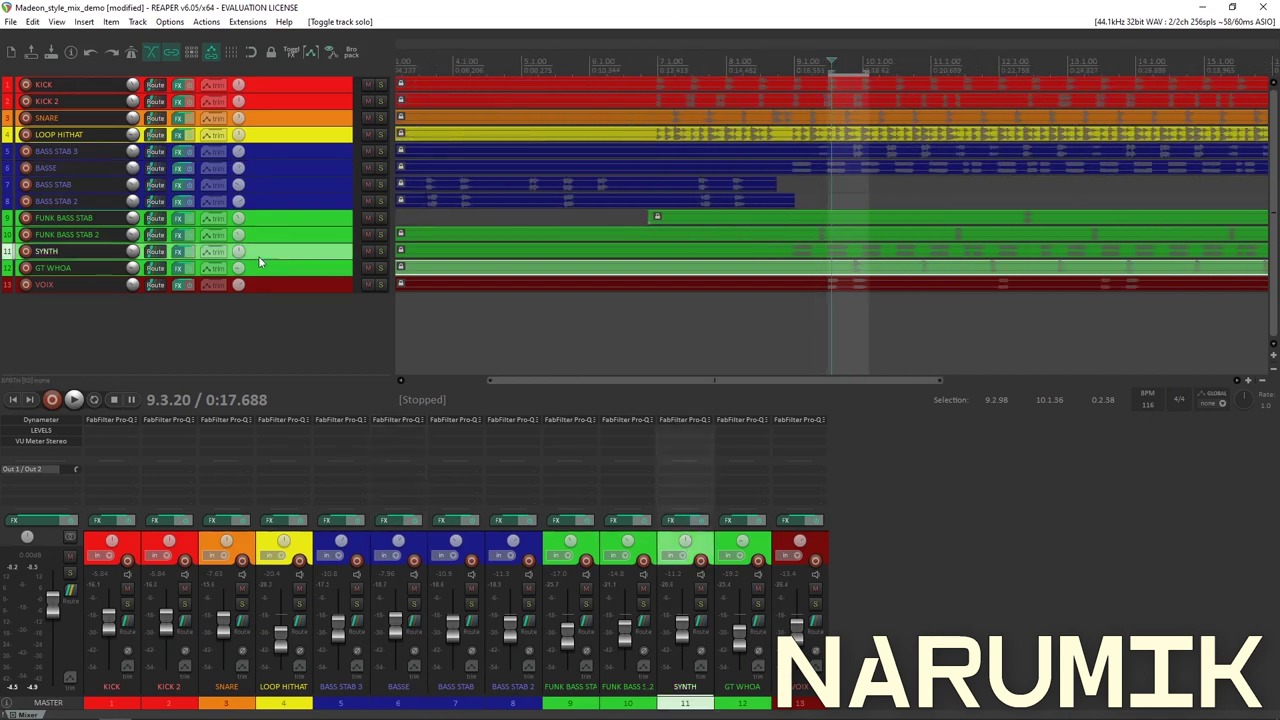
{"action": "left_click", "coordinate": [381, 268]}
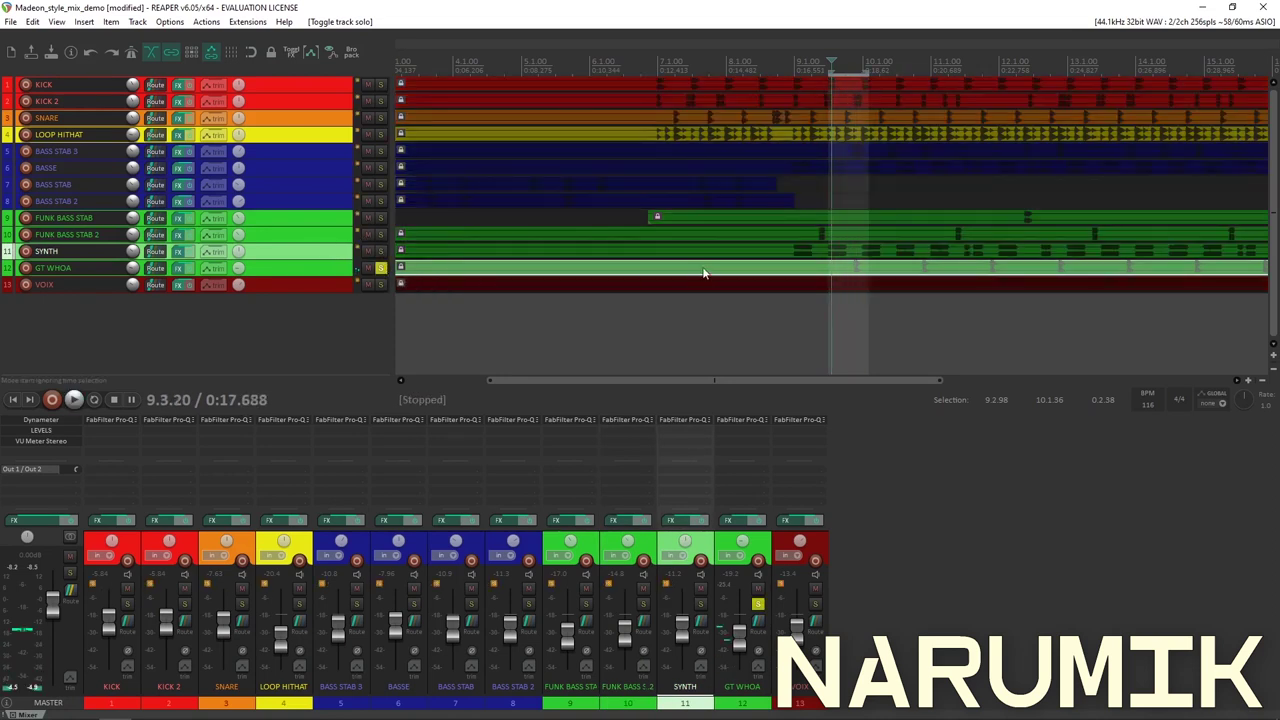
{"action": "scroll", "coordinate": [812, 83], "scroll_direction": "up", "scroll_amount": 5}
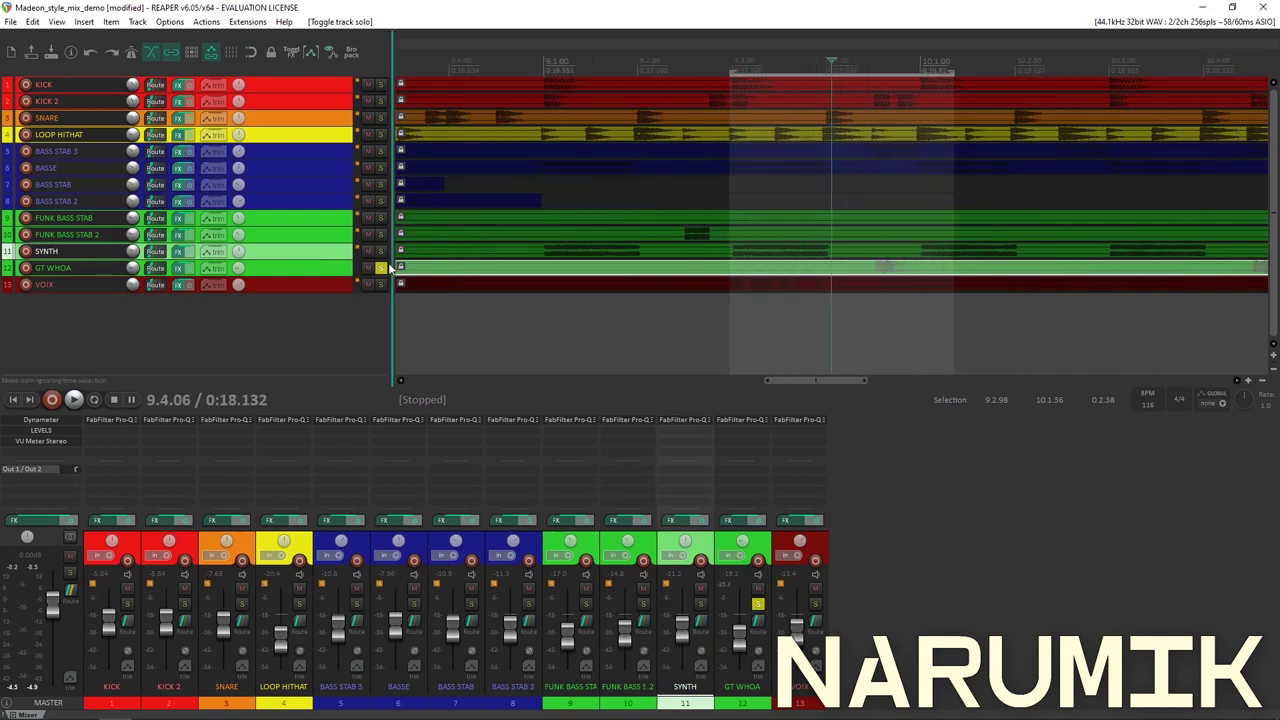
{"action": "scroll", "coordinate": [441, 239], "scroll_direction": "down", "scroll_amount": 2}
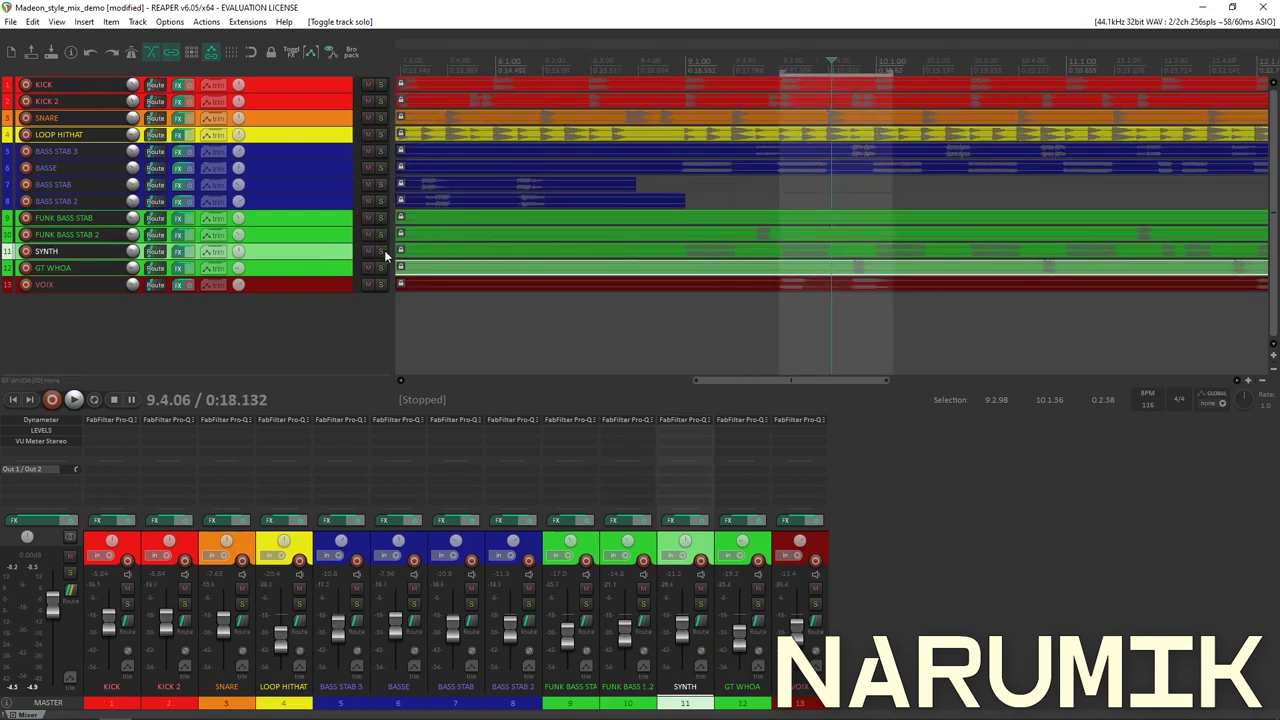
Solo the SYNTH track, play it briefly from 9.3.00, stop, and remove the solo.
{"action": "left_click", "coordinate": [381, 251]}
{"action": "key", "text": "space"}
{"action": "key", "text": "space"}
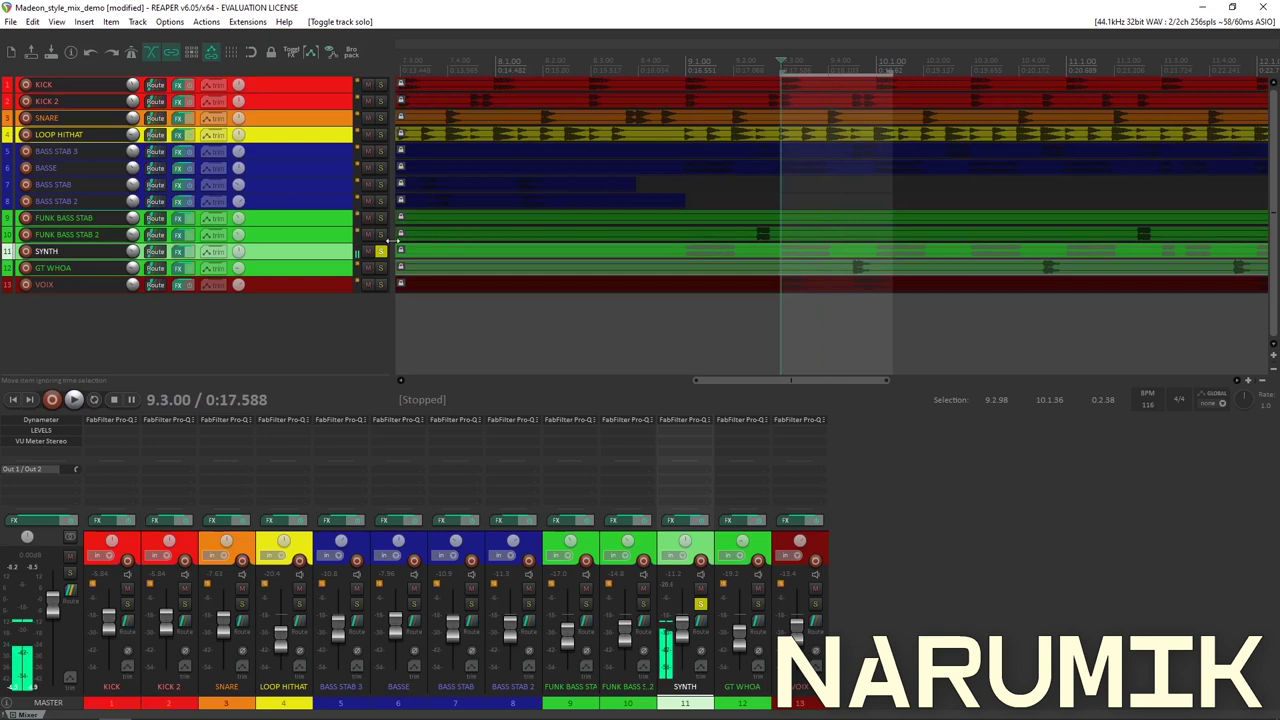
{"action": "left_click", "coordinate": [381, 251]}
Move the edit cursor to 9.2.20 and play a short passage of the full mix from there.
{"action": "scroll", "coordinate": [777, 200], "scroll_direction": "down", "scroll_amount": 2}
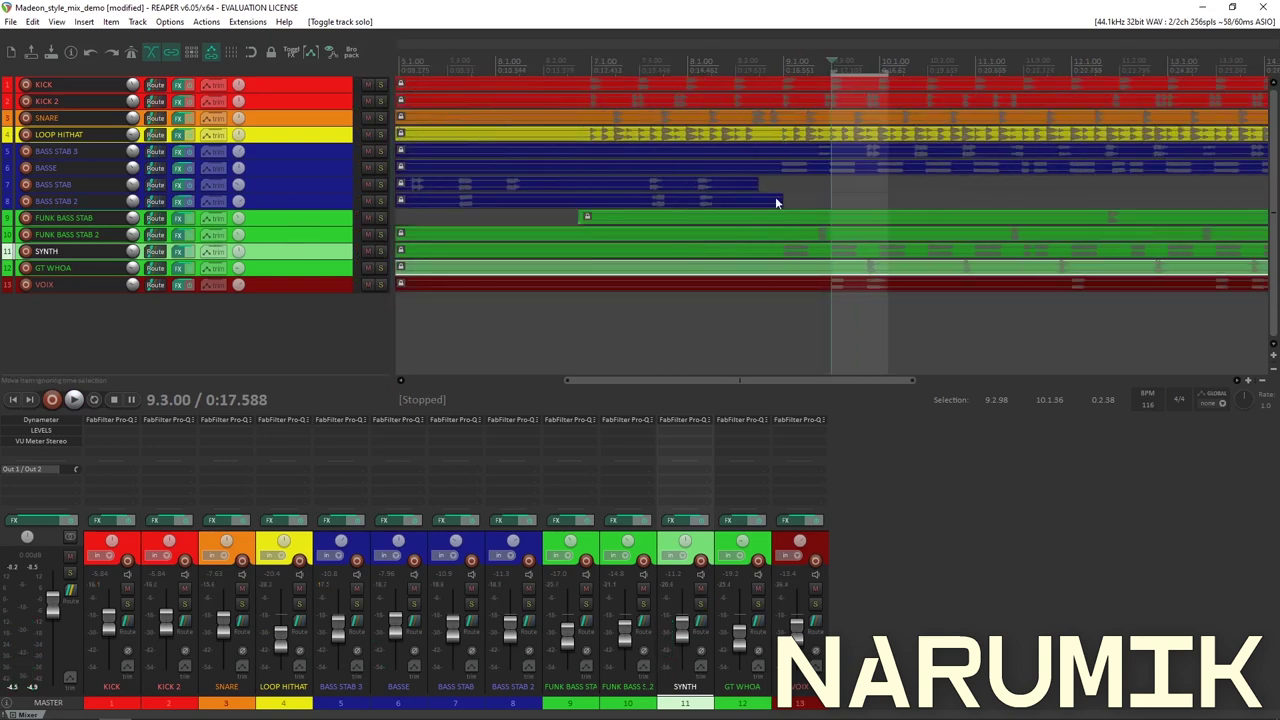
{"action": "scroll", "coordinate": [831, 212], "scroll_direction": "up", "scroll_amount": 1}
{"action": "left_click", "coordinate": [803, 186]}
{"action": "scroll", "coordinate": [680, 228], "scroll_direction": "up", "scroll_amount": 3}
{"action": "key", "text": "space"}
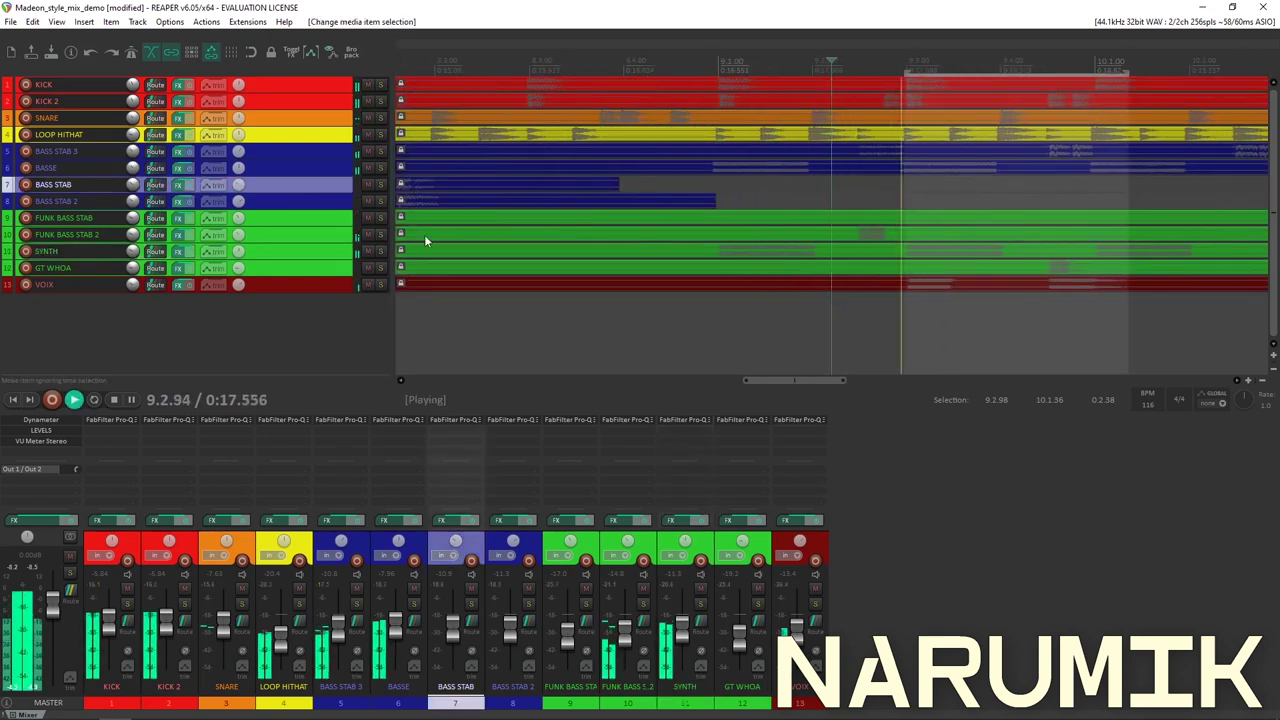
{"action": "key", "text": "space"}
Briefly audition the FUNK BASS STAB 2 track in solo and restore the full mix.
{"action": "left_click", "coordinate": [381, 234]}
{"action": "key", "text": "space"}
{"action": "left_click", "coordinate": [381, 234]}
Audition the BASSE and BASS STAB 3 tracks one at a time in solo from 9.2.20, clearing each solo.
{"action": "key", "text": "space"}
{"action": "scroll", "coordinate": [602, 193], "scroll_direction": "down", "scroll_amount": 2}
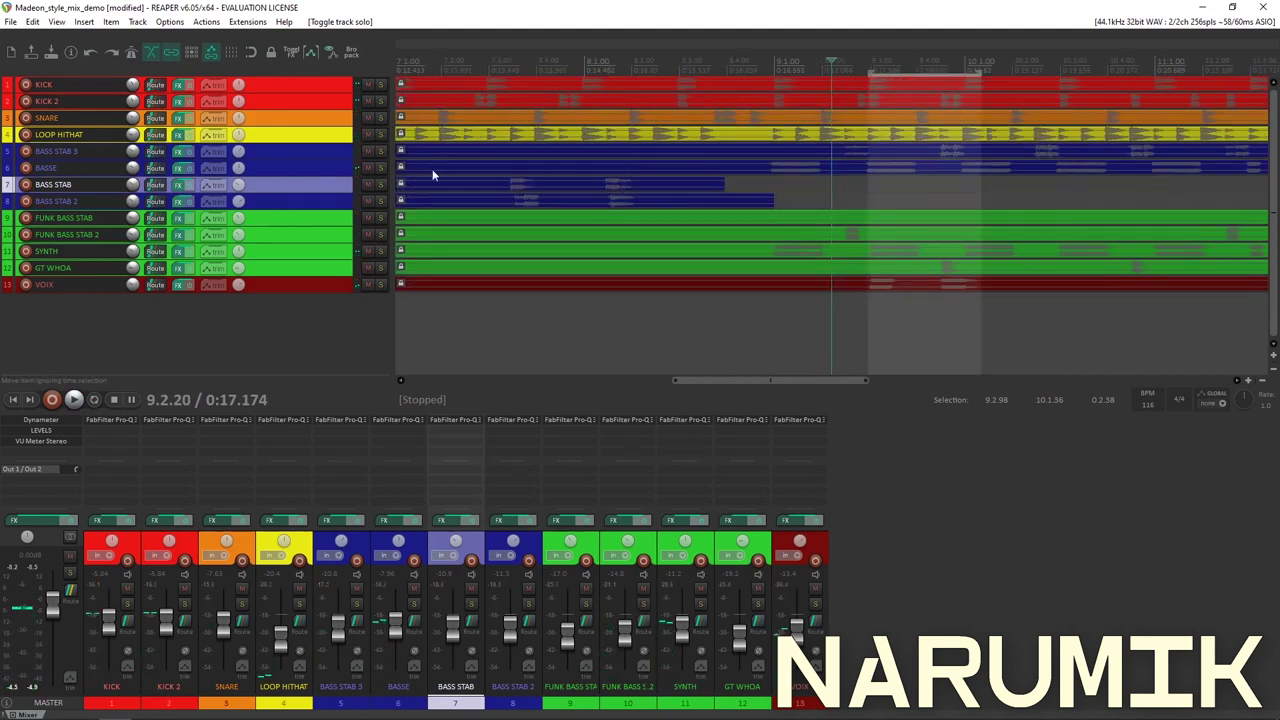
{"action": "left_click", "coordinate": [381, 167]}
{"action": "key", "text": "space"}
{"action": "key", "text": "space"}
{"action": "left_click", "coordinate": [381, 167]}
{"action": "left_click", "coordinate": [381, 151]}
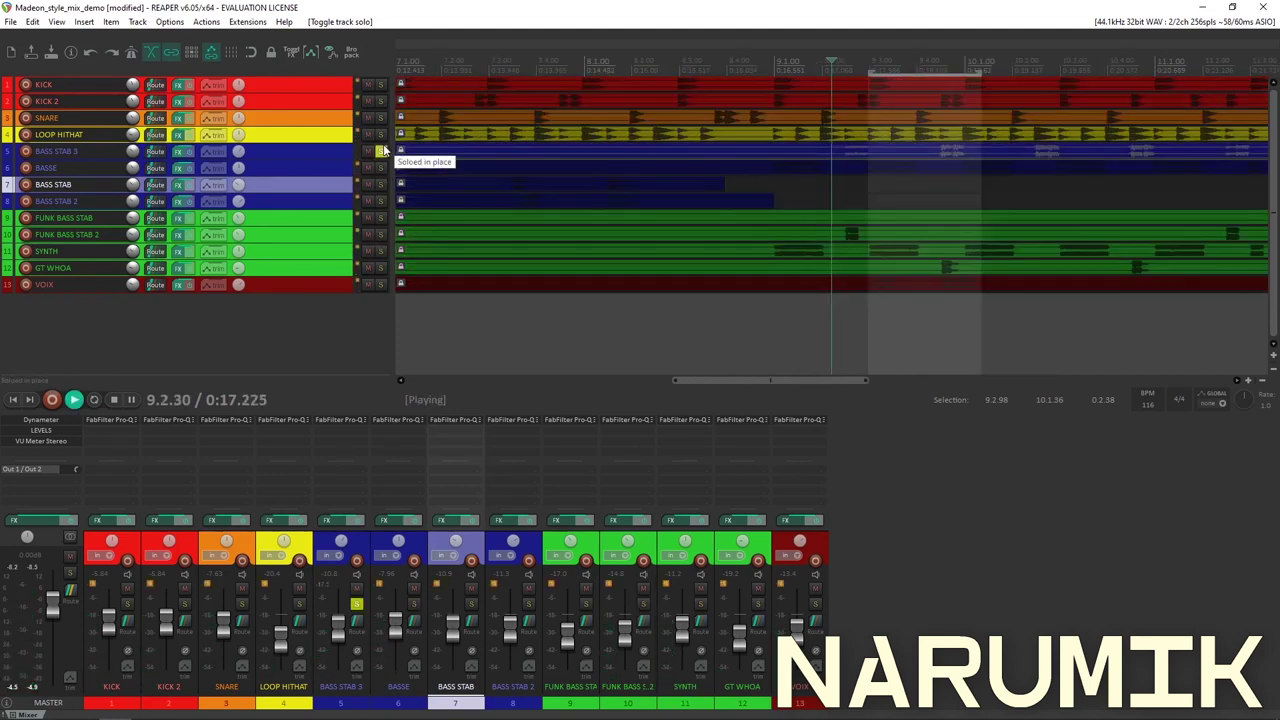
{"action": "left_click", "coordinate": [381, 151]}
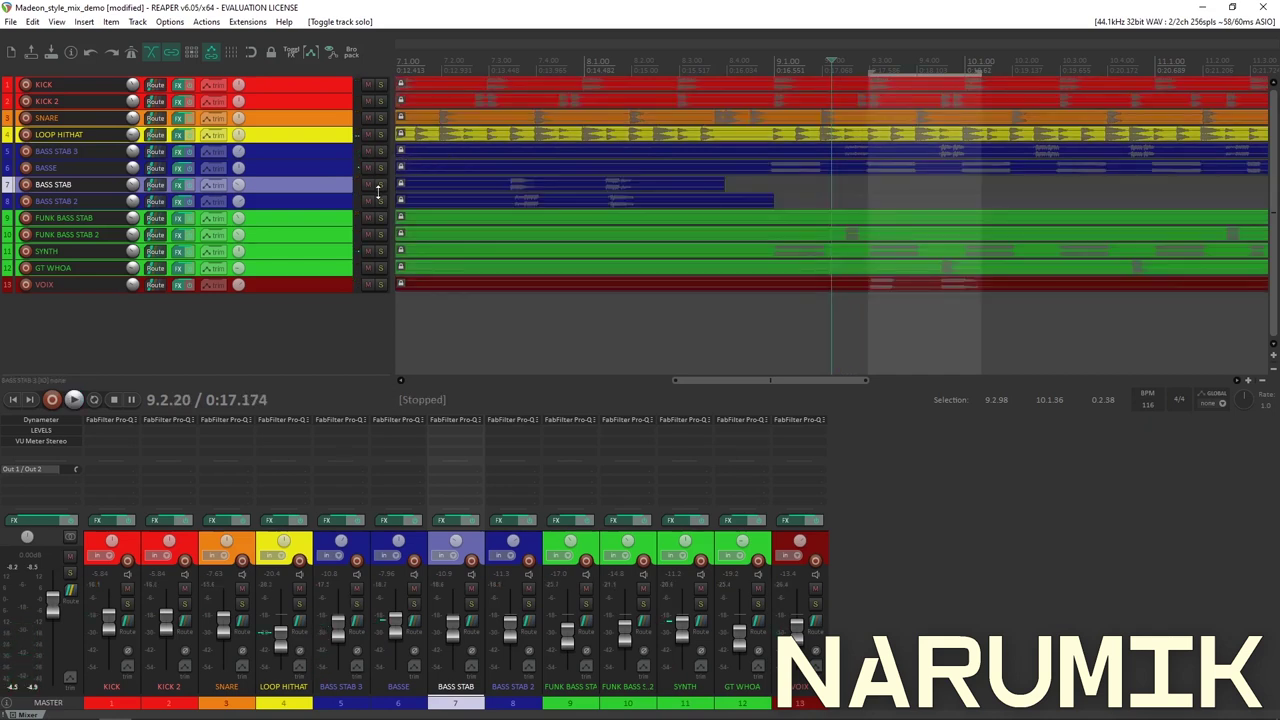
Place the edit cursor at 8.1.37, audition BASS STAB 2 and BASS STAB in solo, and clear both solos.
{"action": "left_click", "coordinate": [600, 203]}
{"action": "left_click", "coordinate": [381, 201]}
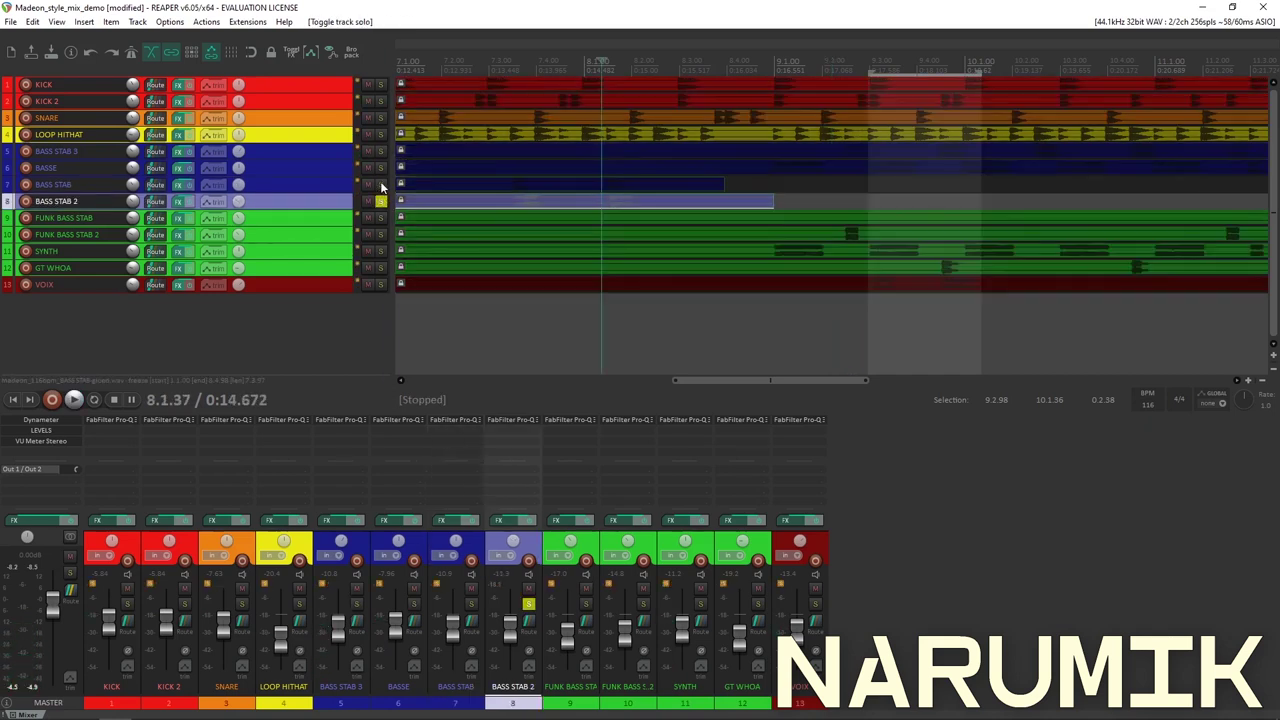
{"action": "left_click", "coordinate": [381, 184]}
{"action": "left_click", "coordinate": [381, 184]}
{"action": "left_click", "coordinate": [381, 201]}
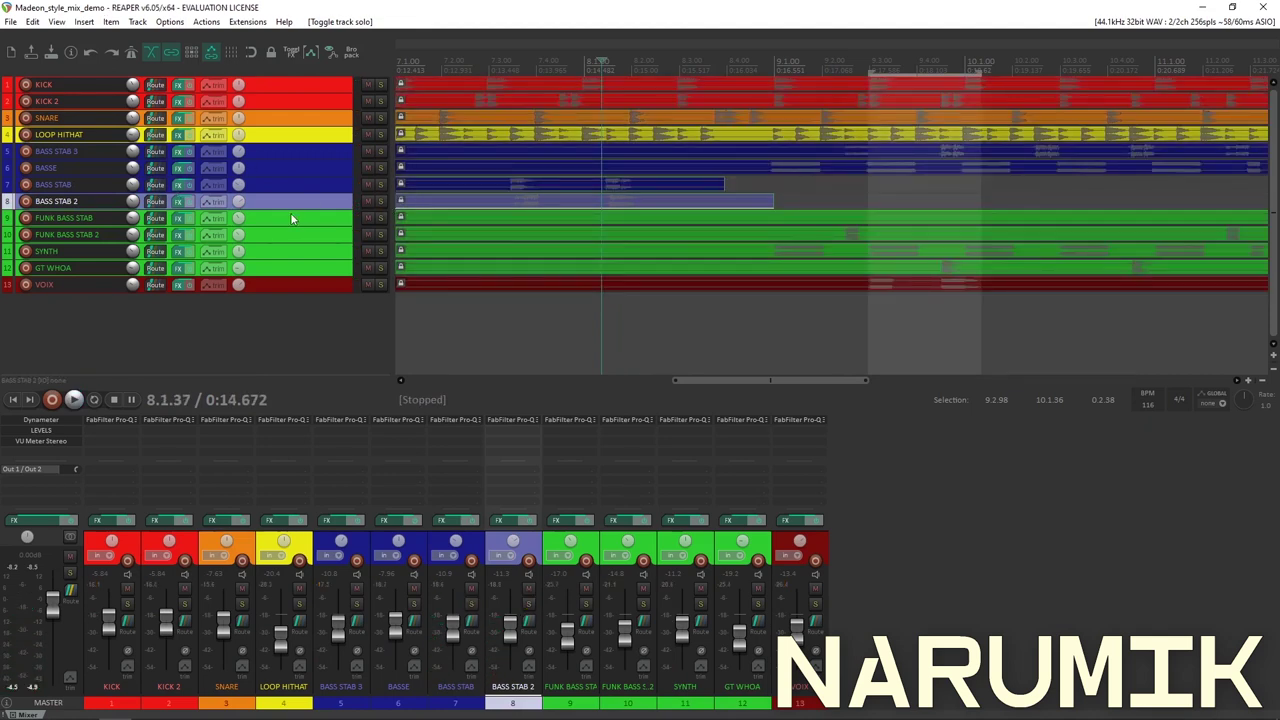
Add a FabFilter Pro-Q 3 equalizer to the master track and reposition its window clear of the master FX list.
{"action": "left_click", "coordinate": [42, 458]}
{"action": "scroll", "coordinate": [652, 315], "scroll_direction": "up", "scroll_amount": 3}
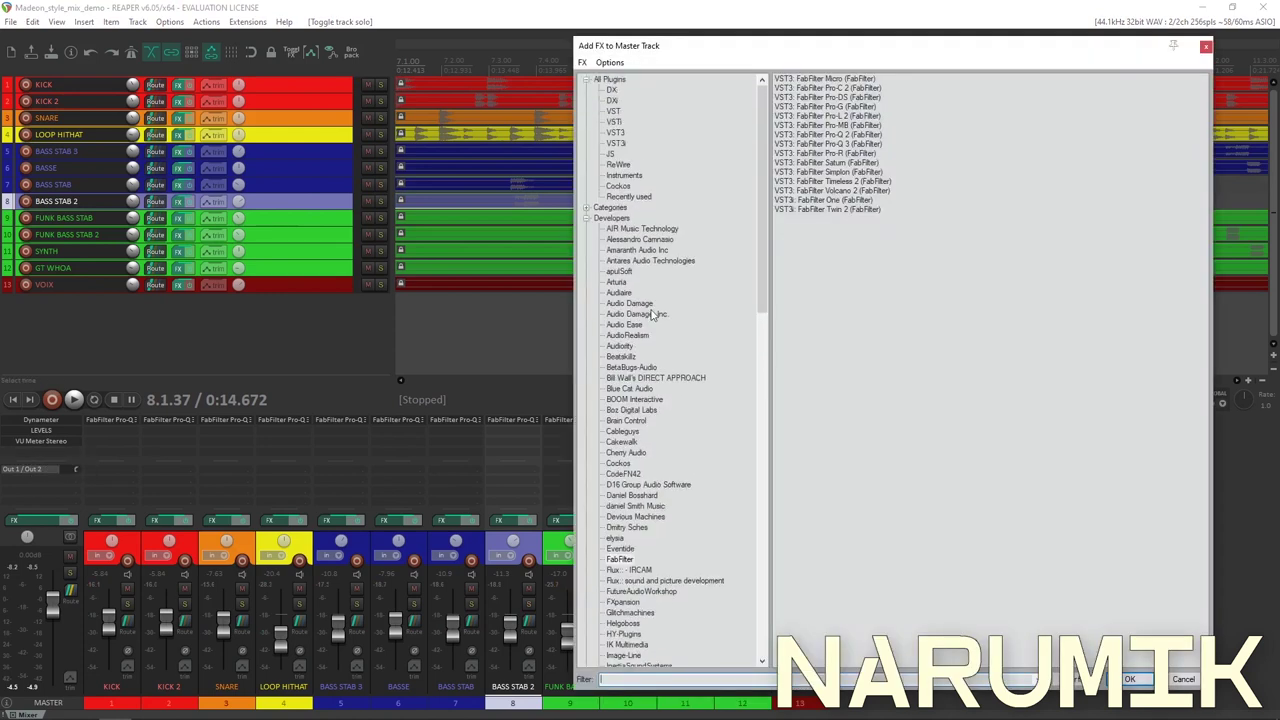
{"action": "double_click", "coordinate": [822, 146]}
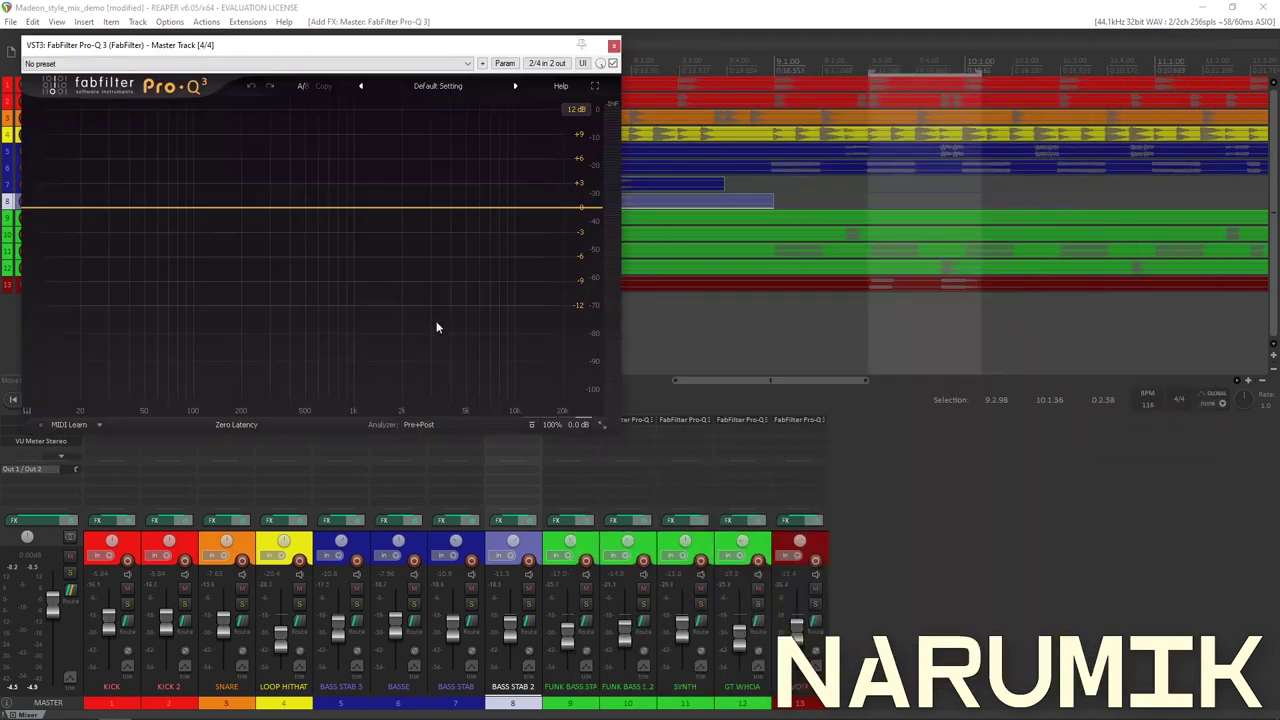
{"action": "left_click_drag", "start_coordinate": [173, 47], "coordinate": [408, 184]}
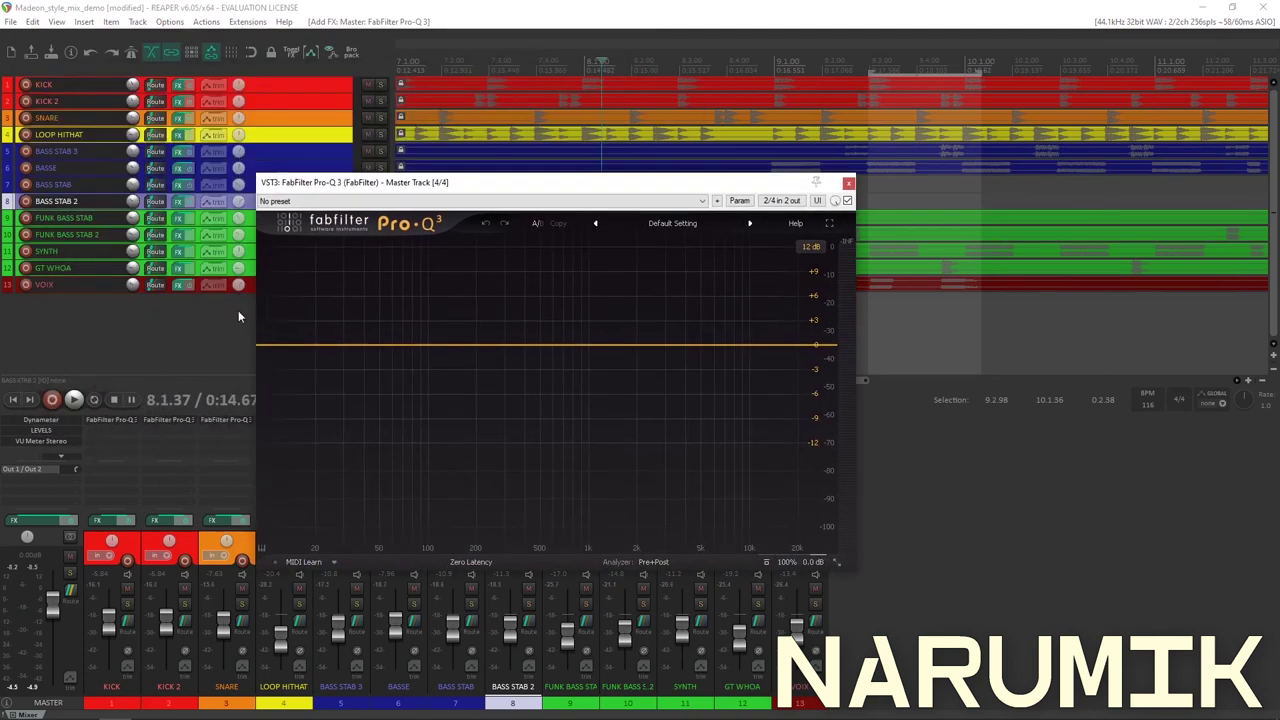
{"action": "left_click", "coordinate": [57, 456]}
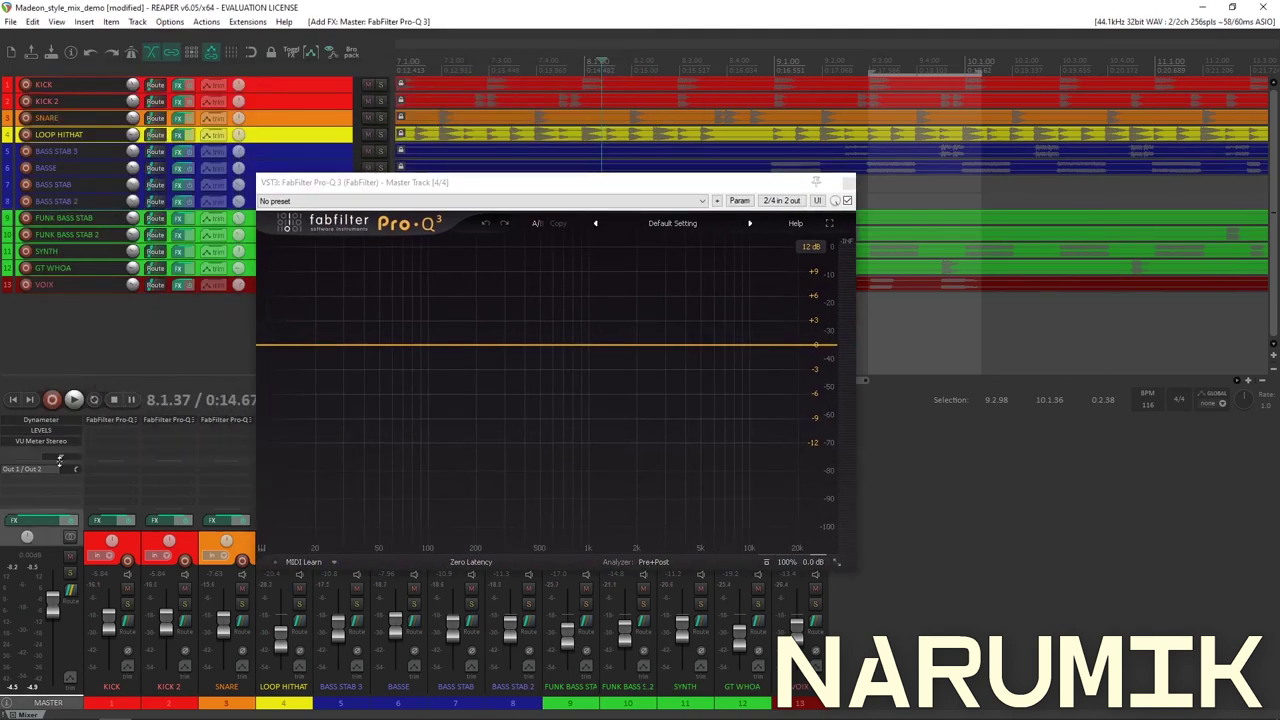
{"action": "left_click", "coordinate": [66, 456]}
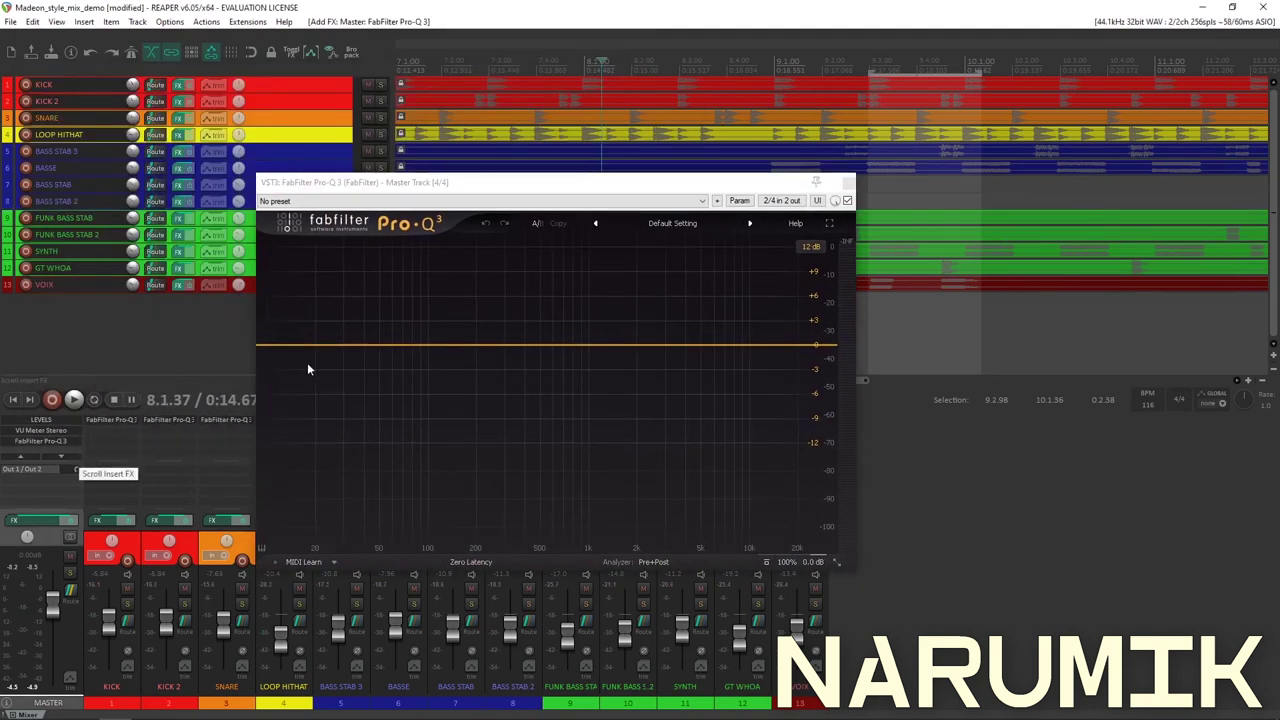
Create an EQ band at about 274 Hz with the Band Pass shape and a 96 dB/oct slope.
{"action": "left_click", "coordinate": [500, 346]}
{"action": "right_click", "coordinate": [500, 346]}
{"action": "mouse_move", "coordinate": [558, 410]}
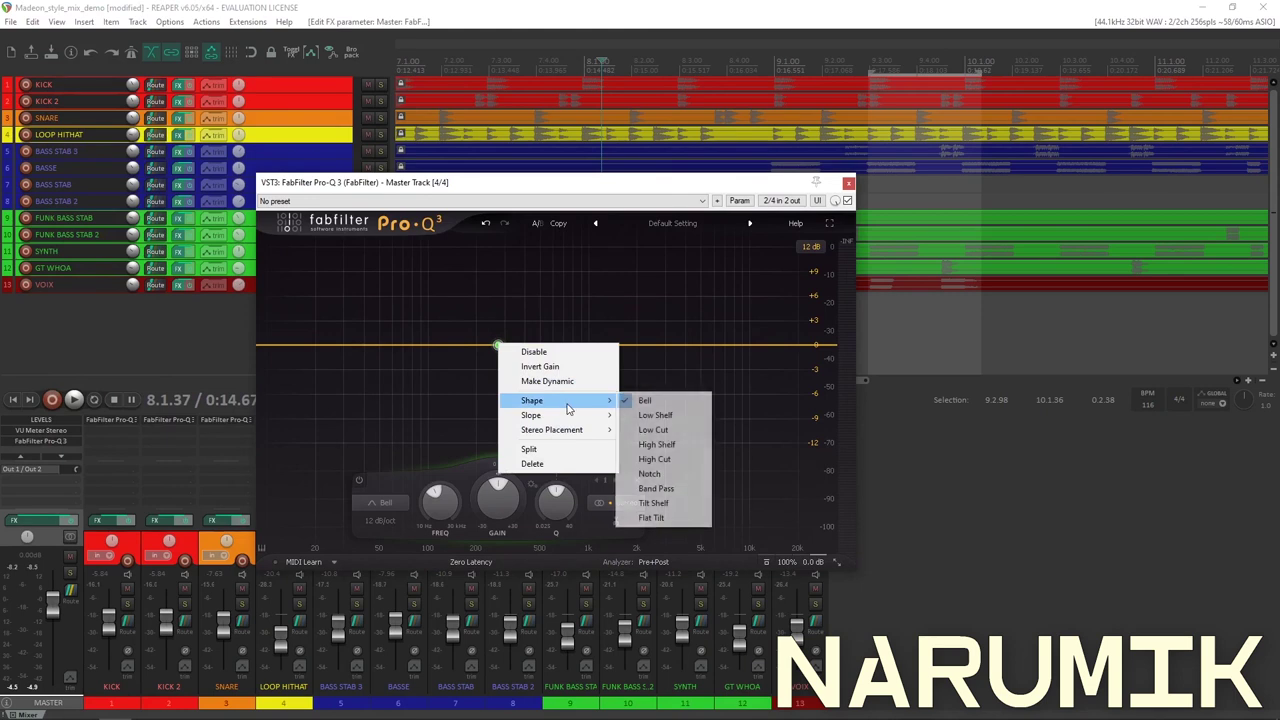
{"action": "left_click", "coordinate": [664, 490]}
{"action": "left_click", "coordinate": [381, 521]}
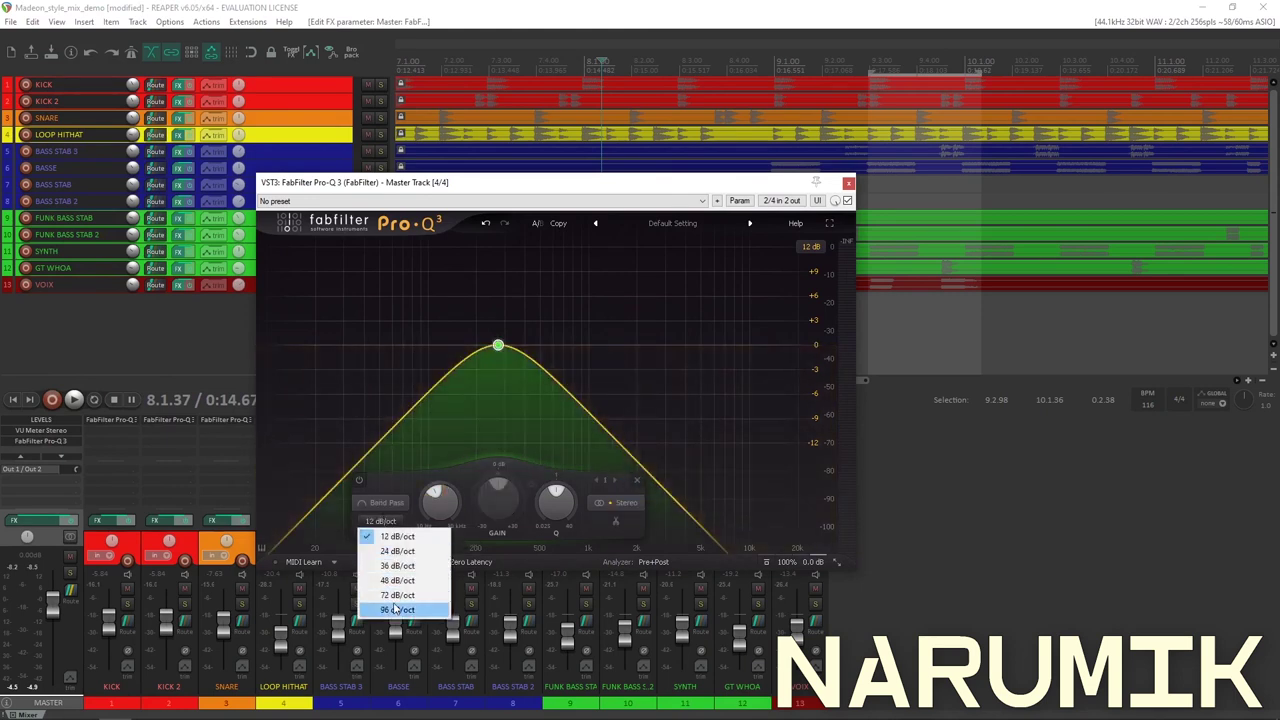
{"action": "left_click", "coordinate": [396, 609]}
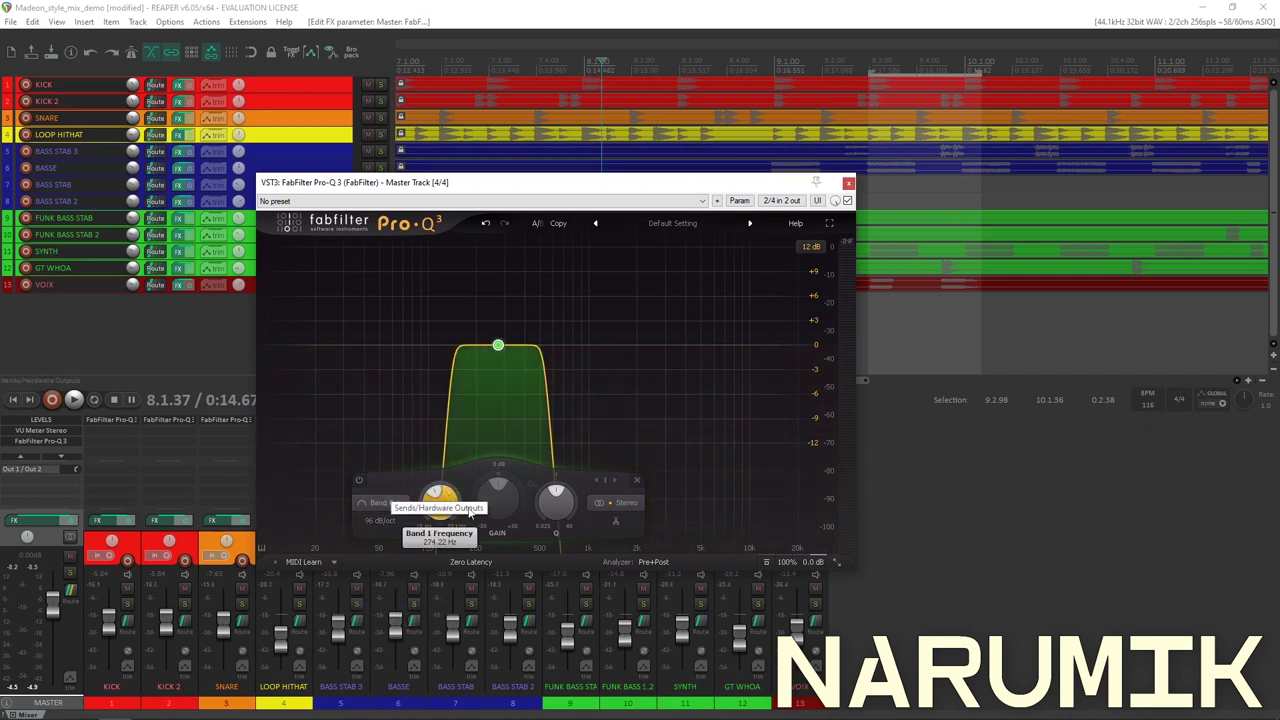
Play the mix while tuning the band pass down to 197.52 Hz and narrowing its Q to 1.458, and stop playback.
{"action": "left_click_drag", "start_coordinate": [555, 512], "coordinate": [556, 511]}
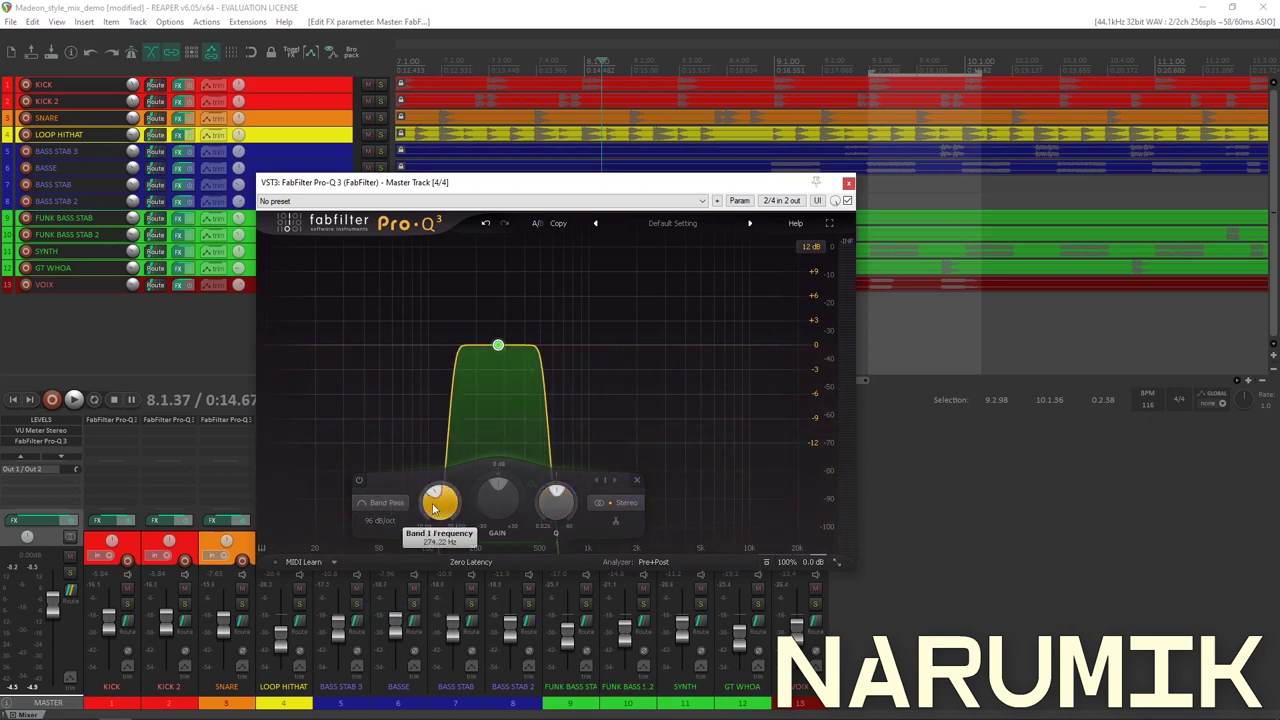
{"action": "left_click_drag", "start_coordinate": [437, 520], "coordinate": [466, 517]}
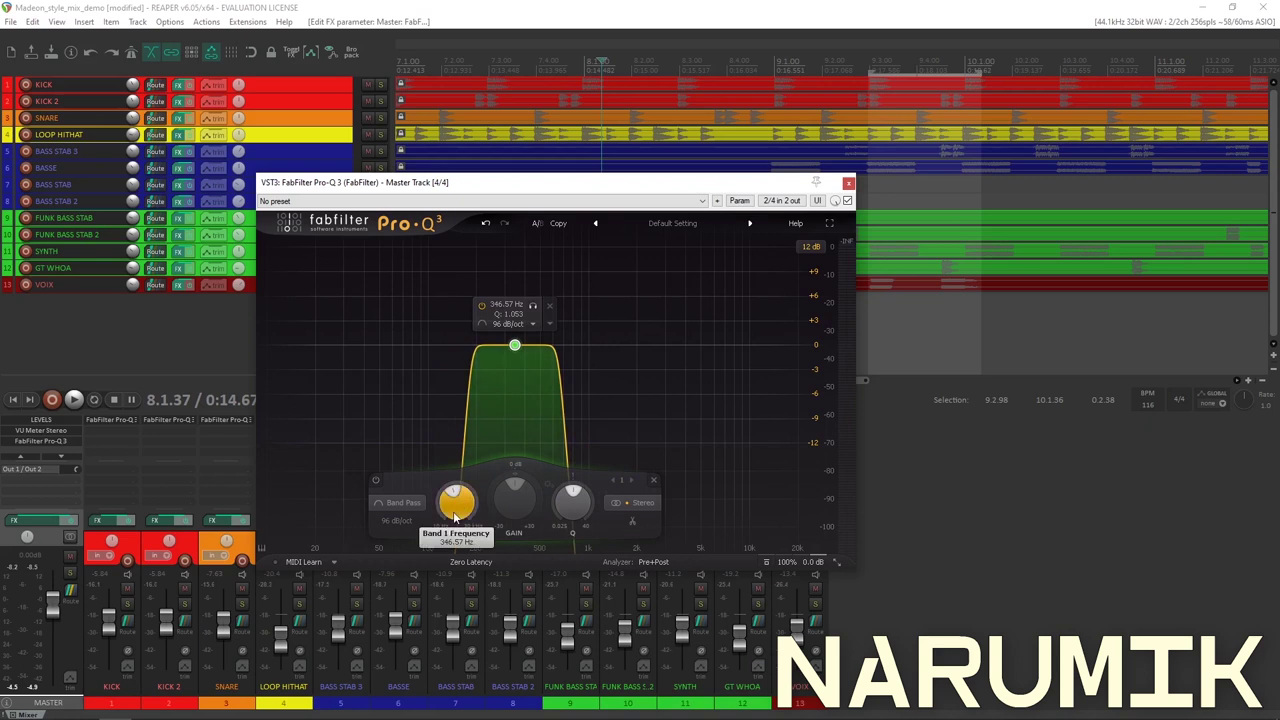
{"action": "key", "text": "space"}
{"action": "scroll", "coordinate": [455, 502], "scroll_direction": "down", "scroll_amount": 1}
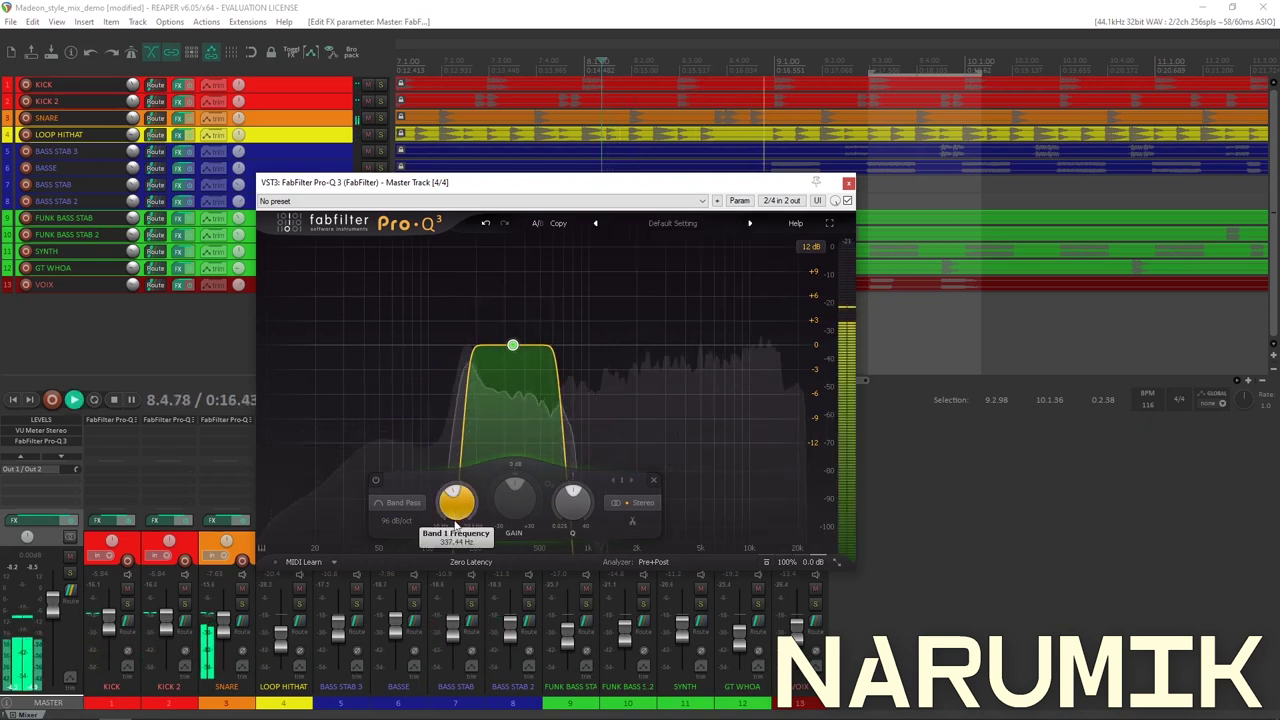
{"action": "scroll", "coordinate": [455, 502], "scroll_direction": "down", "scroll_amount": 8}
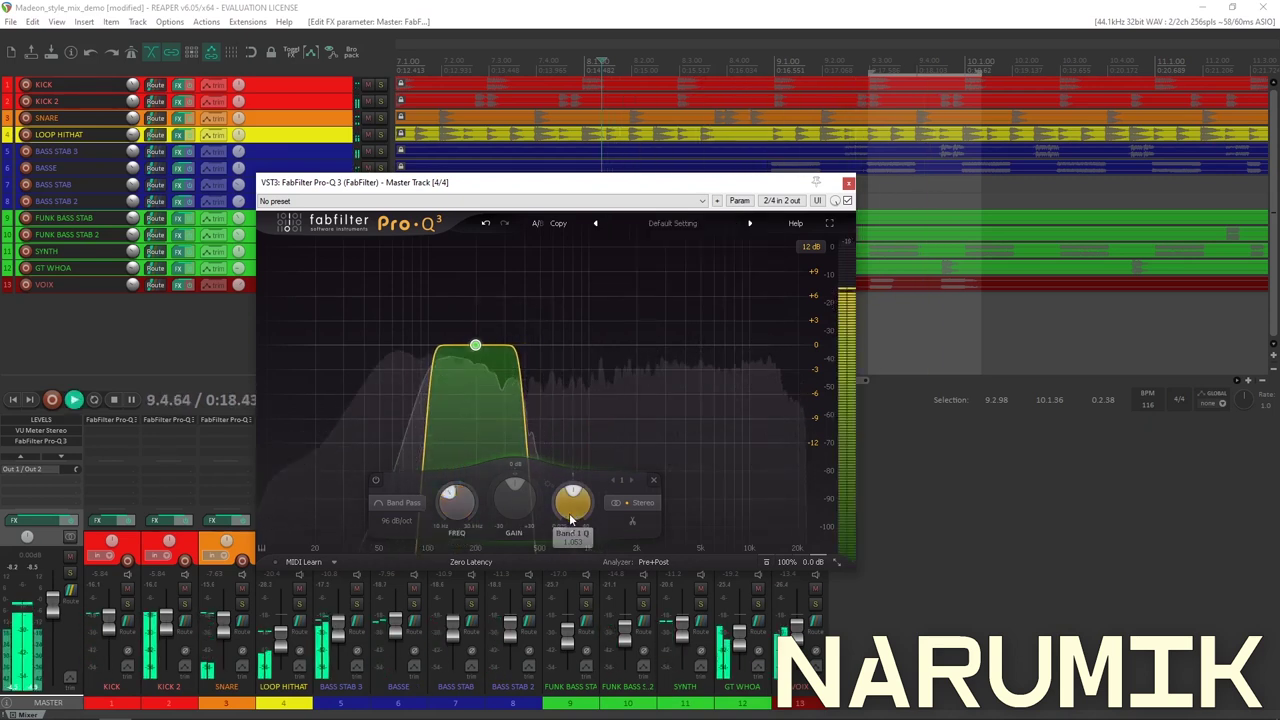
{"action": "scroll", "coordinate": [572, 510], "scroll_direction": "up", "scroll_amount": 3}
{"action": "key", "text": "space"}
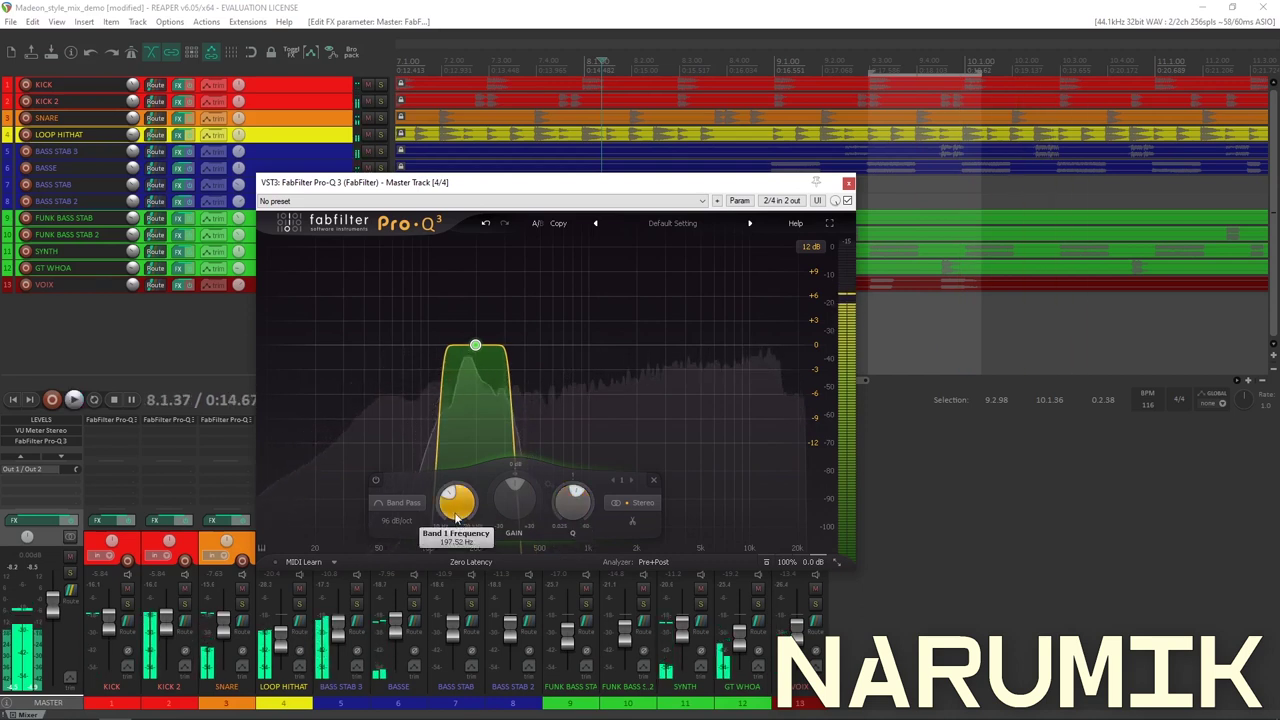
Play the mix while sweeping the band pass upward, stop playback, and set its frequency to 518.33 Hz.
{"action": "key", "text": "space"}
{"action": "scroll", "coordinate": [470, 505], "scroll_direction": "up", "scroll_amount": 6}
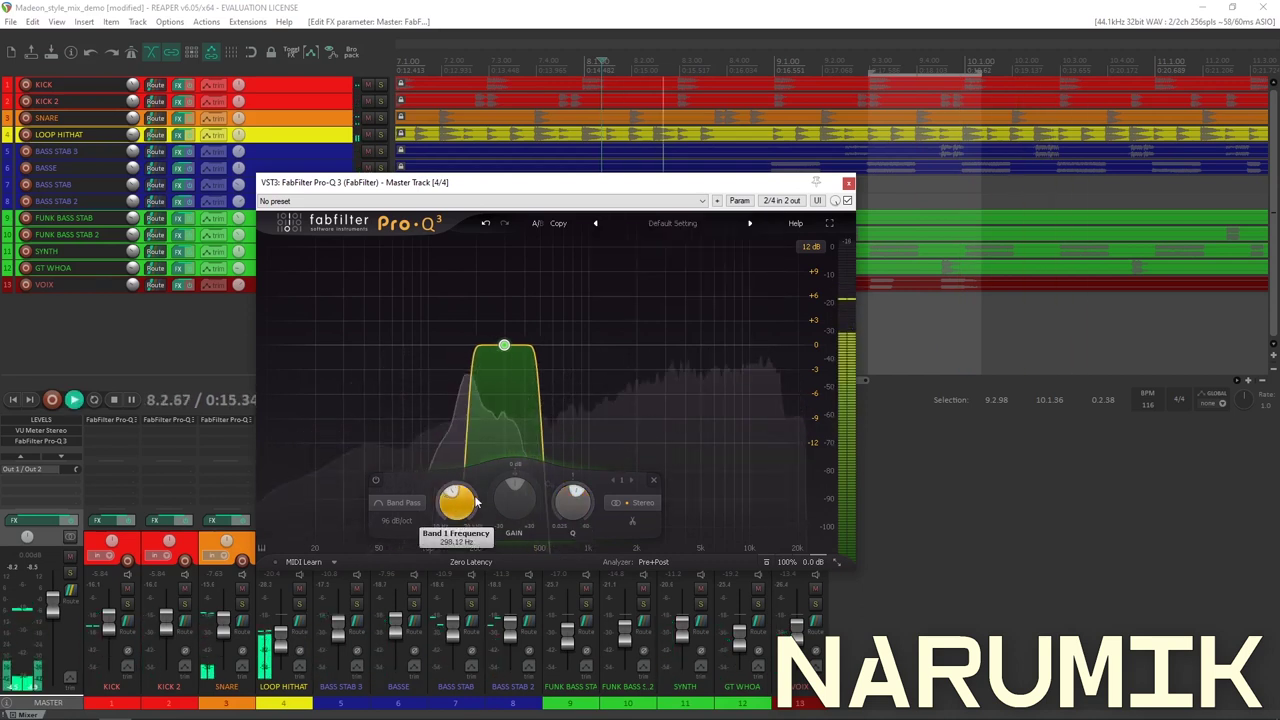
{"action": "scroll", "coordinate": [480, 498], "scroll_direction": "up", "scroll_amount": 3}
{"action": "left_click_drag", "start_coordinate": [486, 494], "coordinate": [489, 489]}
{"action": "key", "text": "space"}
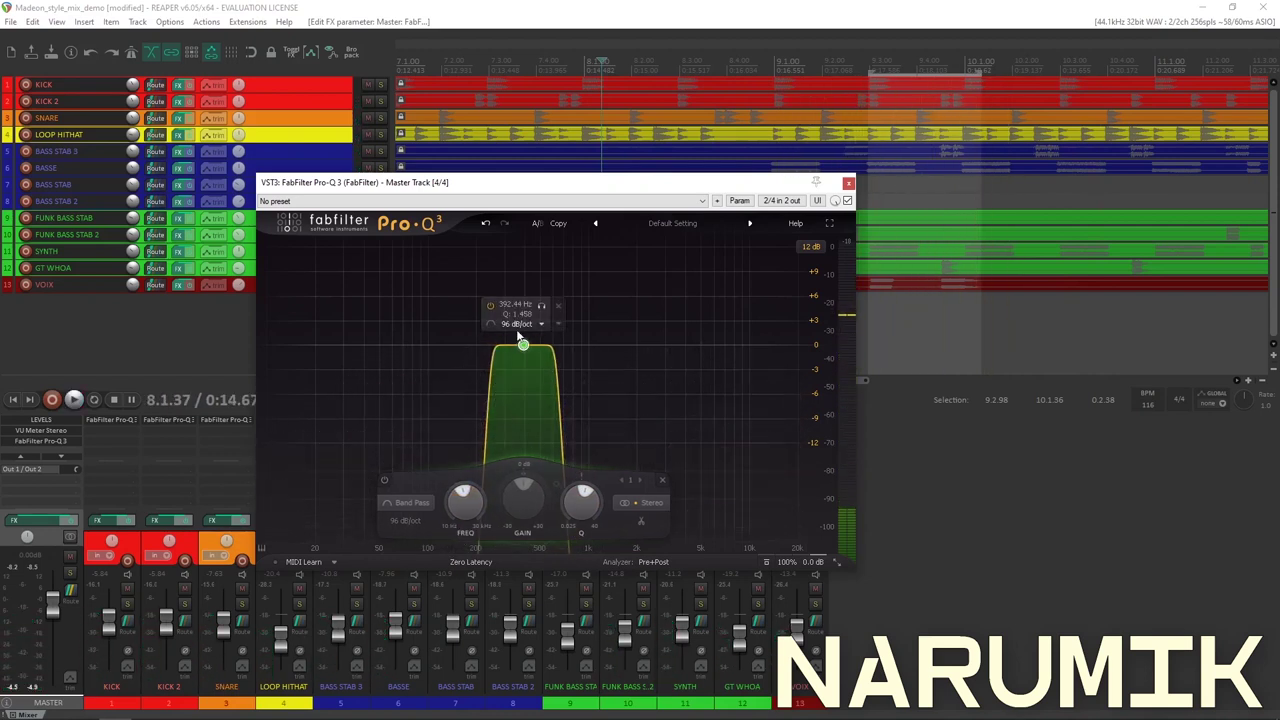
{"action": "left_click_drag", "start_coordinate": [484, 513], "coordinate": [485, 499]}
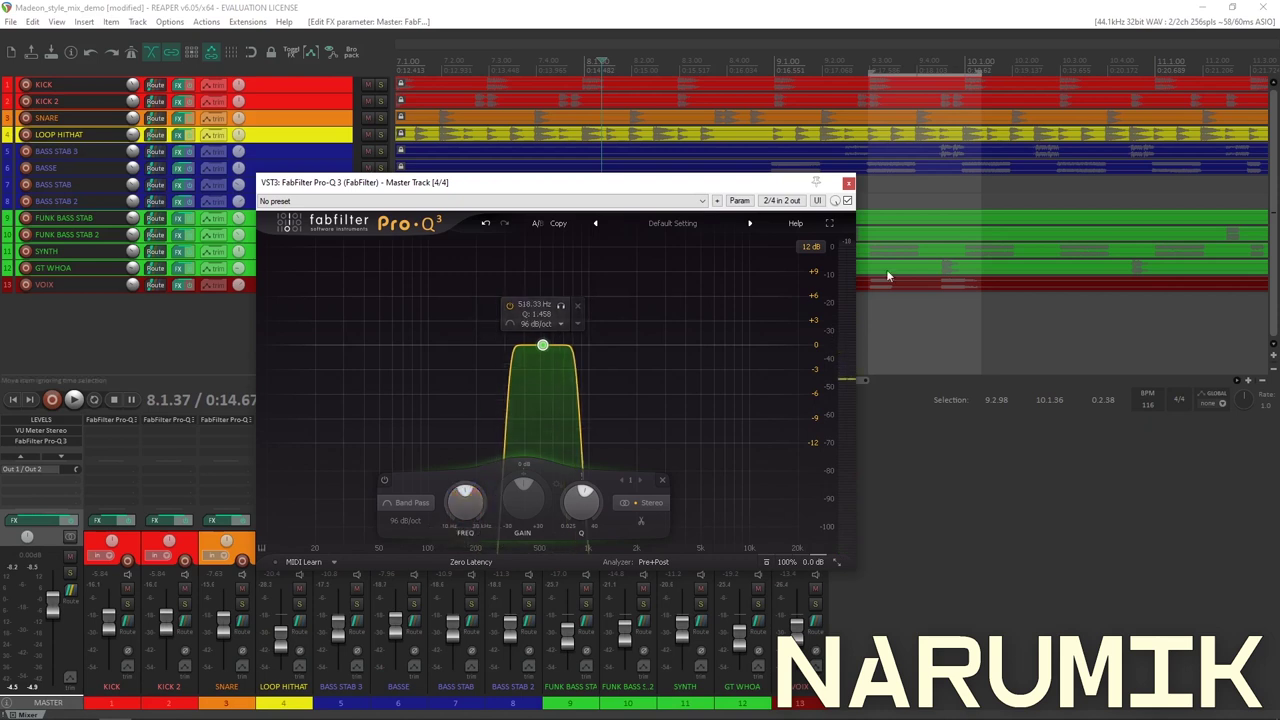
Play from 8.4.90 with the BASSE track soloed through the band pass, moving the equalizer window off the track's controls.
{"action": "left_click", "coordinate": [770, 168]}
{"action": "key", "text": "space"}
{"action": "left_click_drag", "start_coordinate": [552, 183], "coordinate": [542, 226]}
{"action": "left_click", "coordinate": [380, 169]}
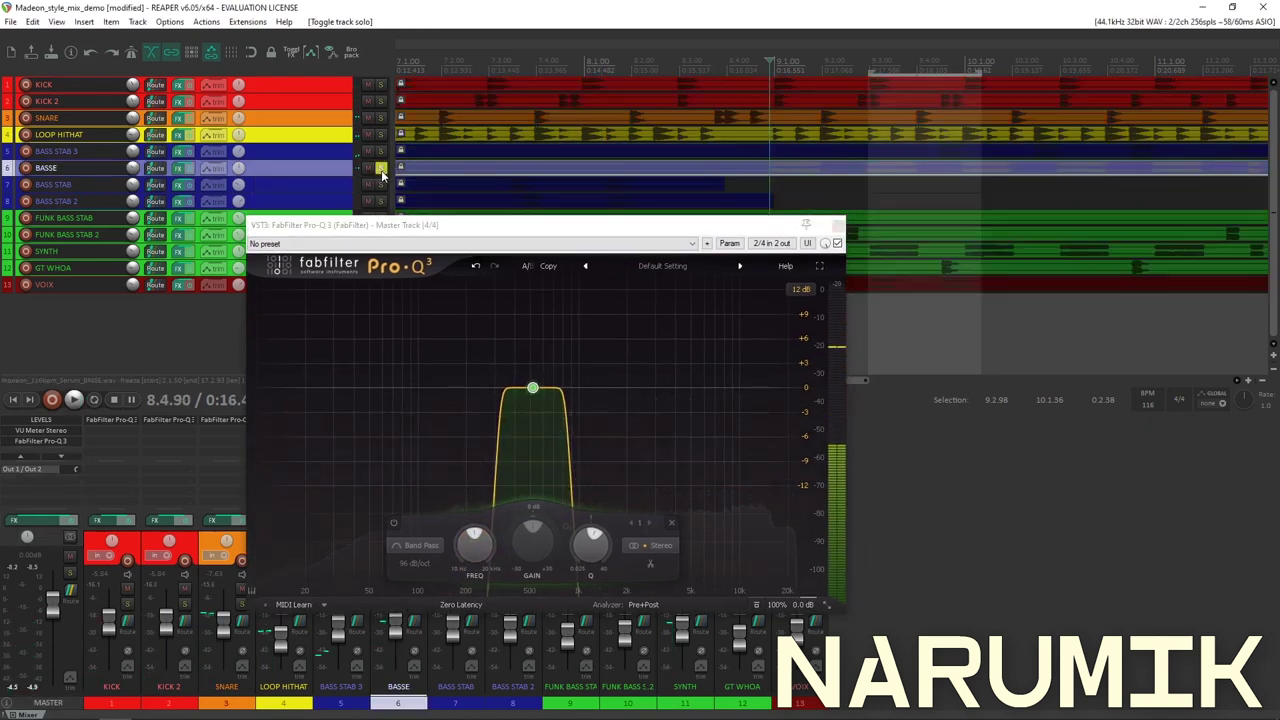
Unsolo the BASSE track and raise the band-pass frequency to 809.59 Hz.
{"action": "left_click", "coordinate": [380, 169]}
{"action": "scroll", "coordinate": [478, 544], "scroll_direction": "up", "scroll_amount": 3}
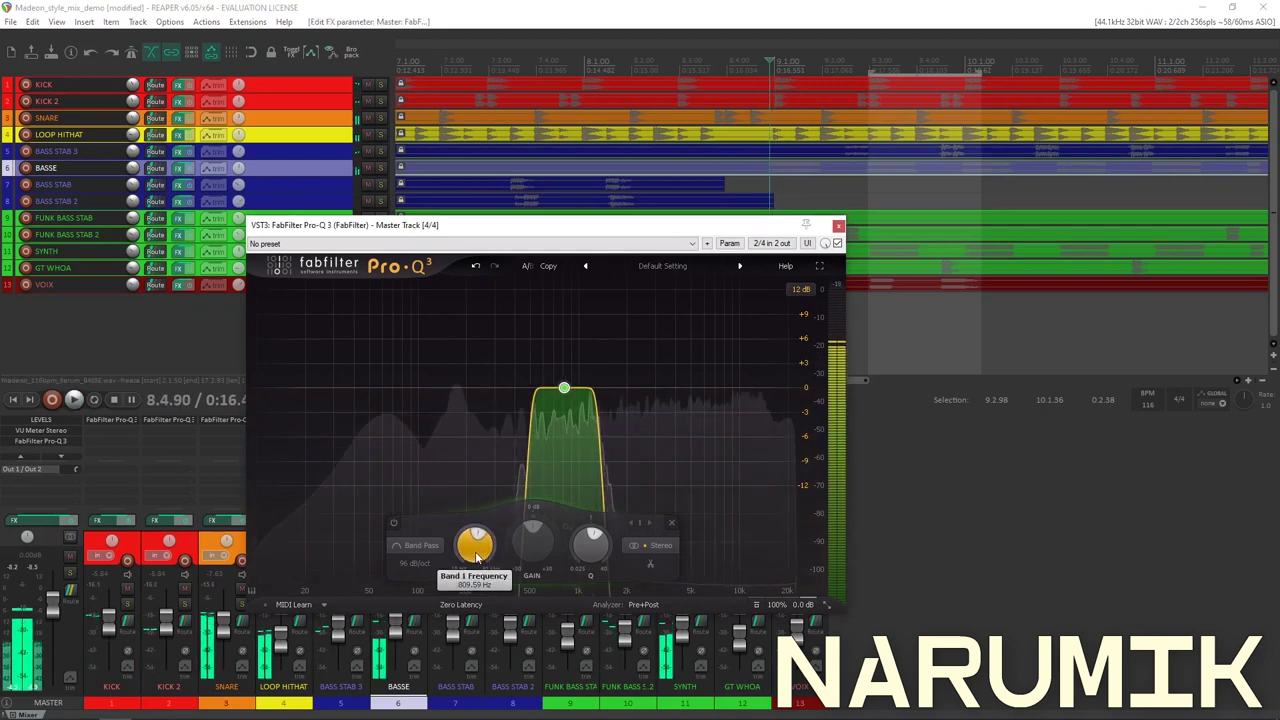
Move the equalizer window below the track list and briefly solo the SYNTH track through the band pass.
{"action": "left_click_drag", "start_coordinate": [420, 225], "coordinate": [396, 334]}
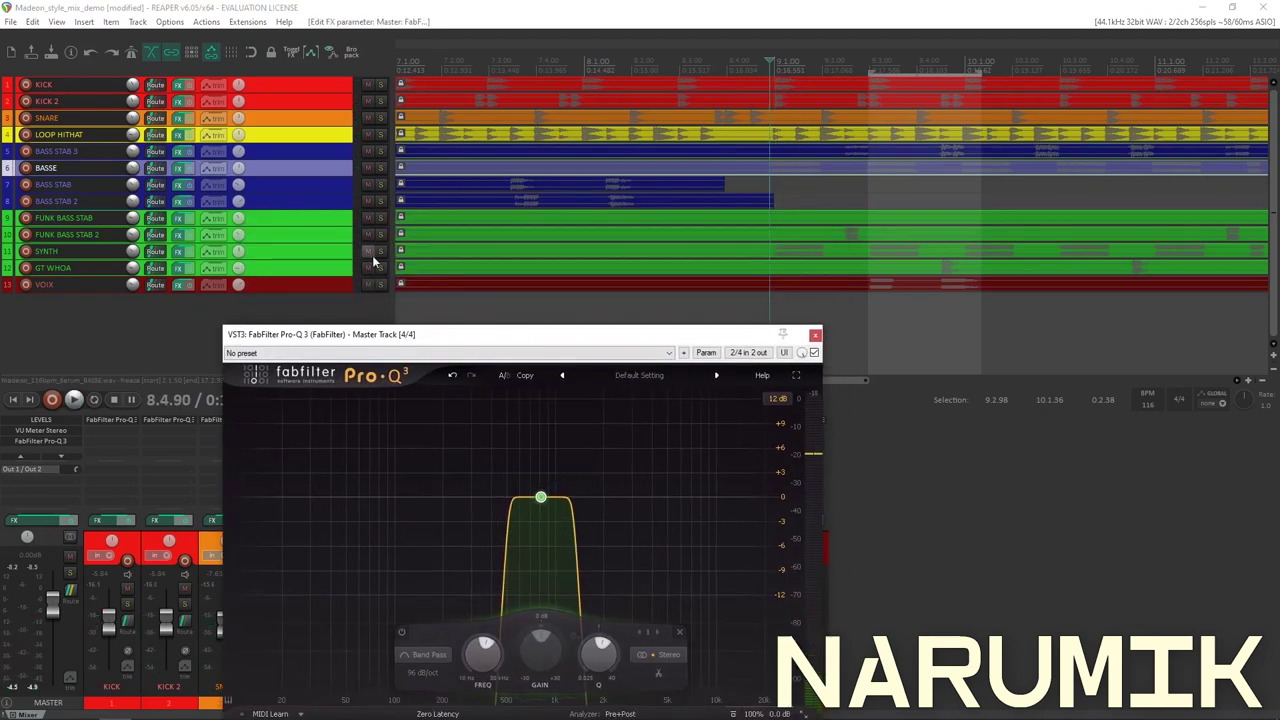
{"action": "left_click", "coordinate": [380, 251]}
{"action": "left_click", "coordinate": [380, 251]}
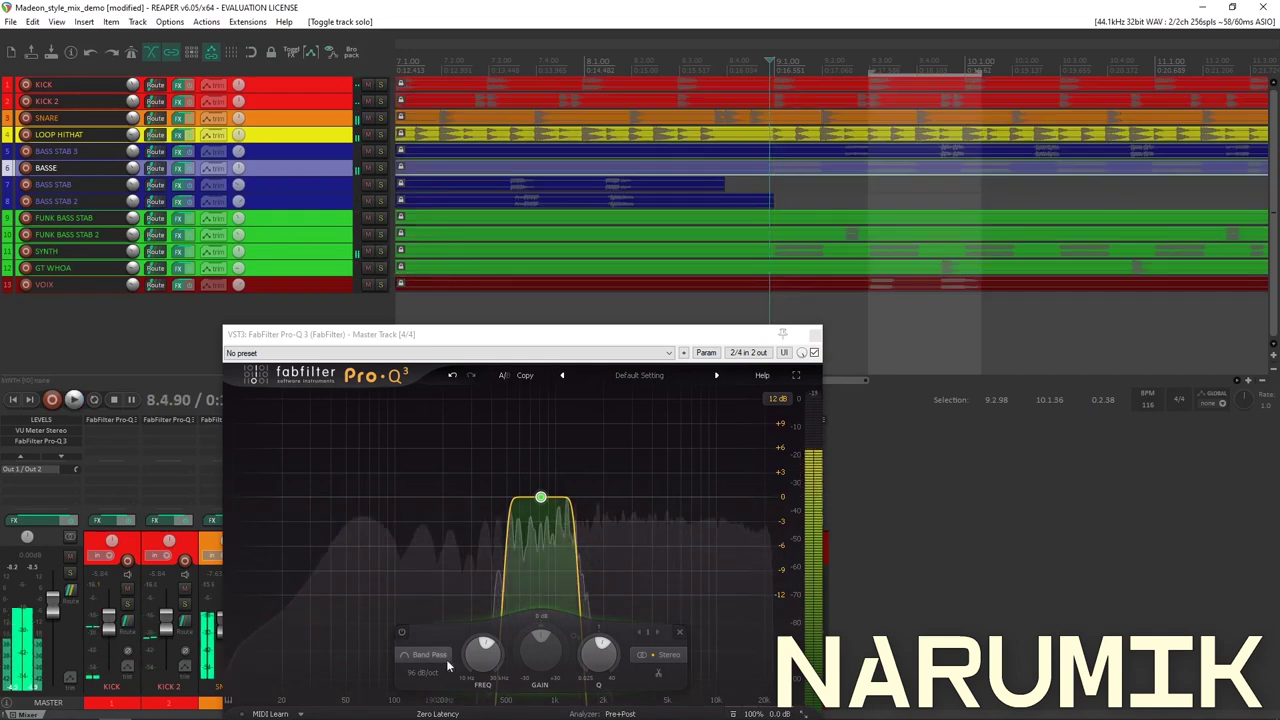
Lower the band-pass frequency to 558.42 Hz and play the full mix through it.
{"action": "mouse_move", "coordinate": [483, 663]}
{"action": "left_mouse_down"}
{"action": "mouse_move", "coordinate": [483, 648]}
{"action": "mouse_move", "coordinate": [481, 689]}
{"action": "mouse_move", "coordinate": [493, 651]}
{"action": "left_mouse_up"}
{"action": "key", "text": "space"}
{"action": "key", "text": "space"}
{"action": "key", "text": "space"}
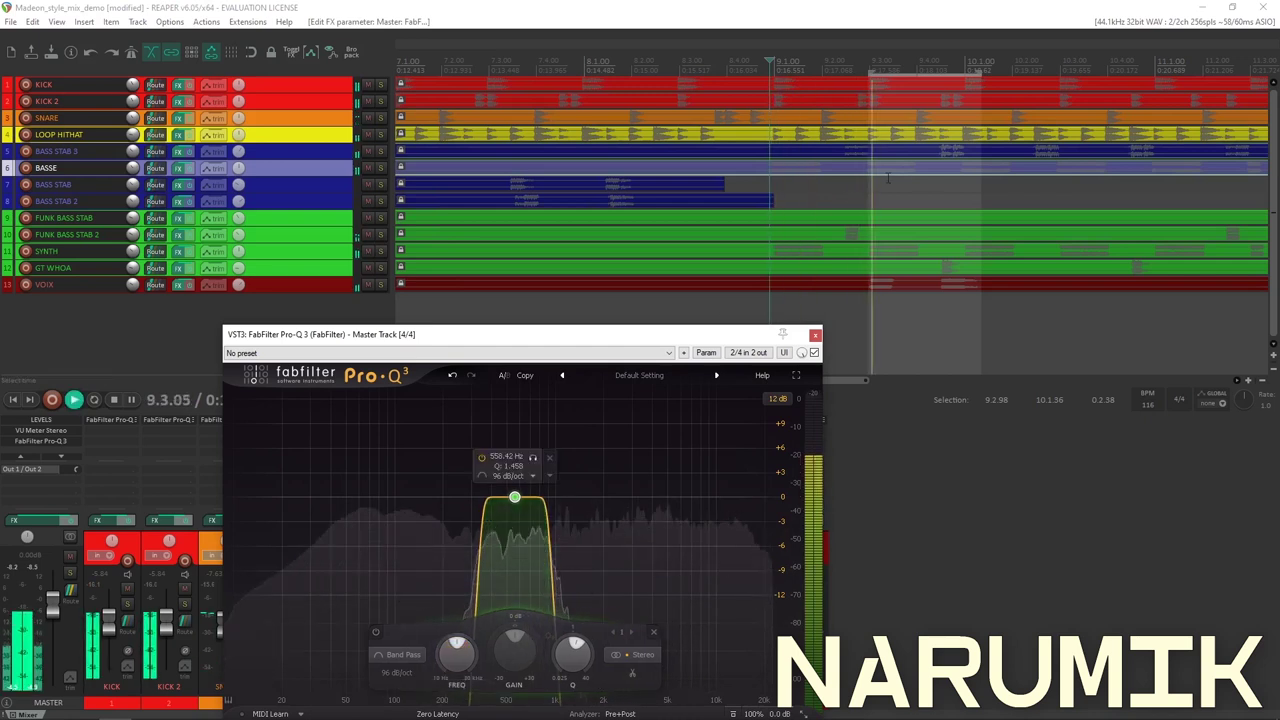
Play from 9.4.53, soloing the BASS STAB 3 track briefly before returning to the full mix, and stop playback.
{"action": "left_click", "coordinate": [943, 150]}
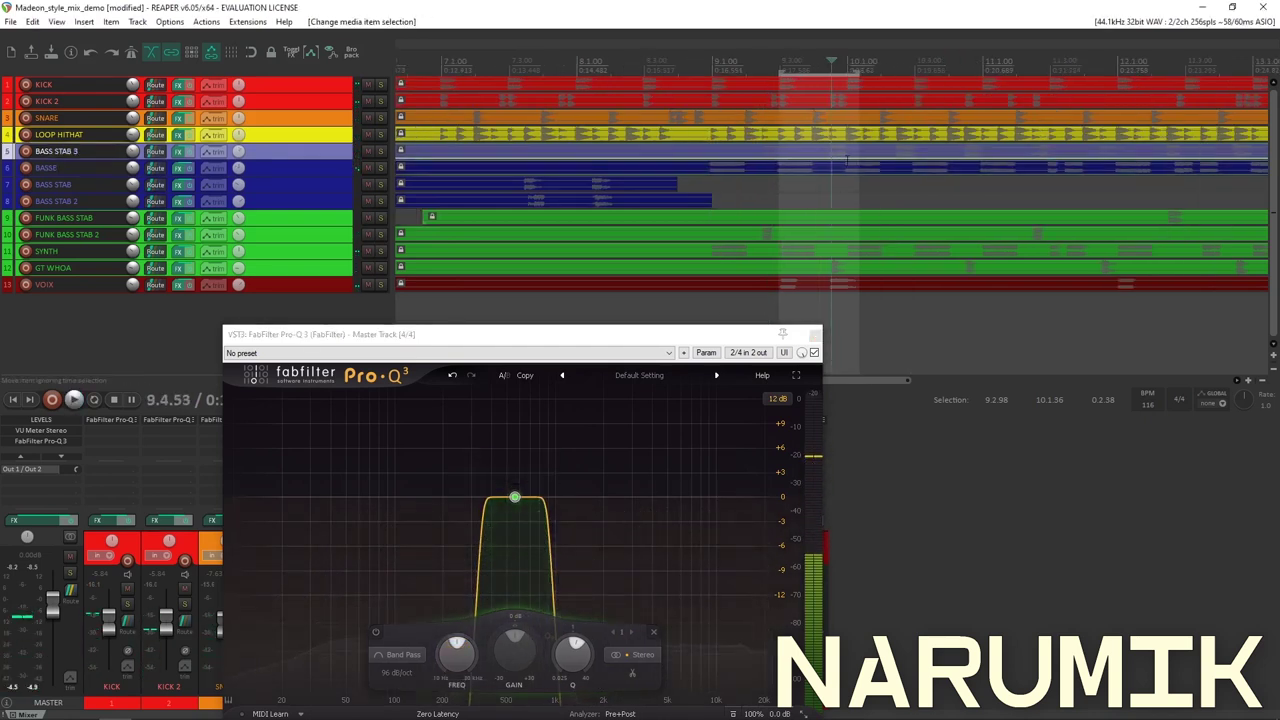
{"action": "left_click", "coordinate": [381, 151]}
{"action": "left_click", "coordinate": [385, 152]}
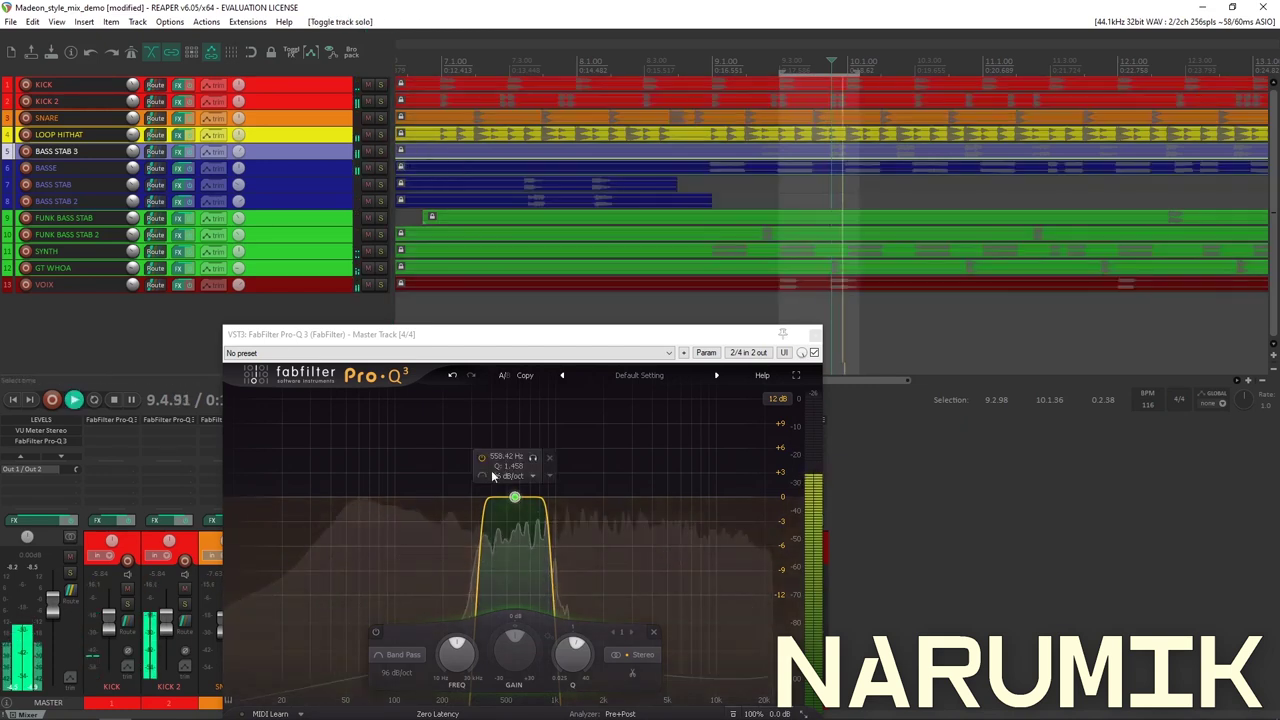
{"action": "key", "text": "space"}
Raise the band-pass frequency to 1552.3 Hz, play the mix through it, and stop with the edit cursor at 10.3.81.
{"action": "left_click_drag", "start_coordinate": [459, 662], "coordinate": [508, 655]}
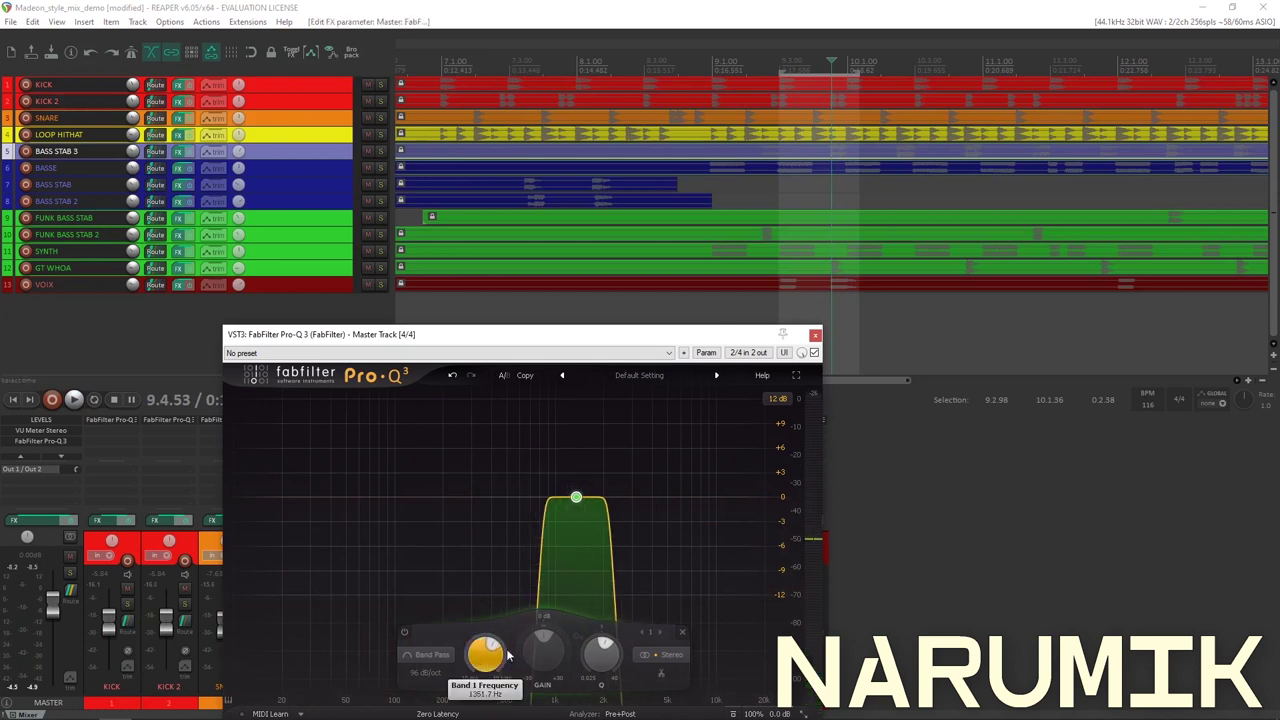
{"action": "key", "text": "space"}
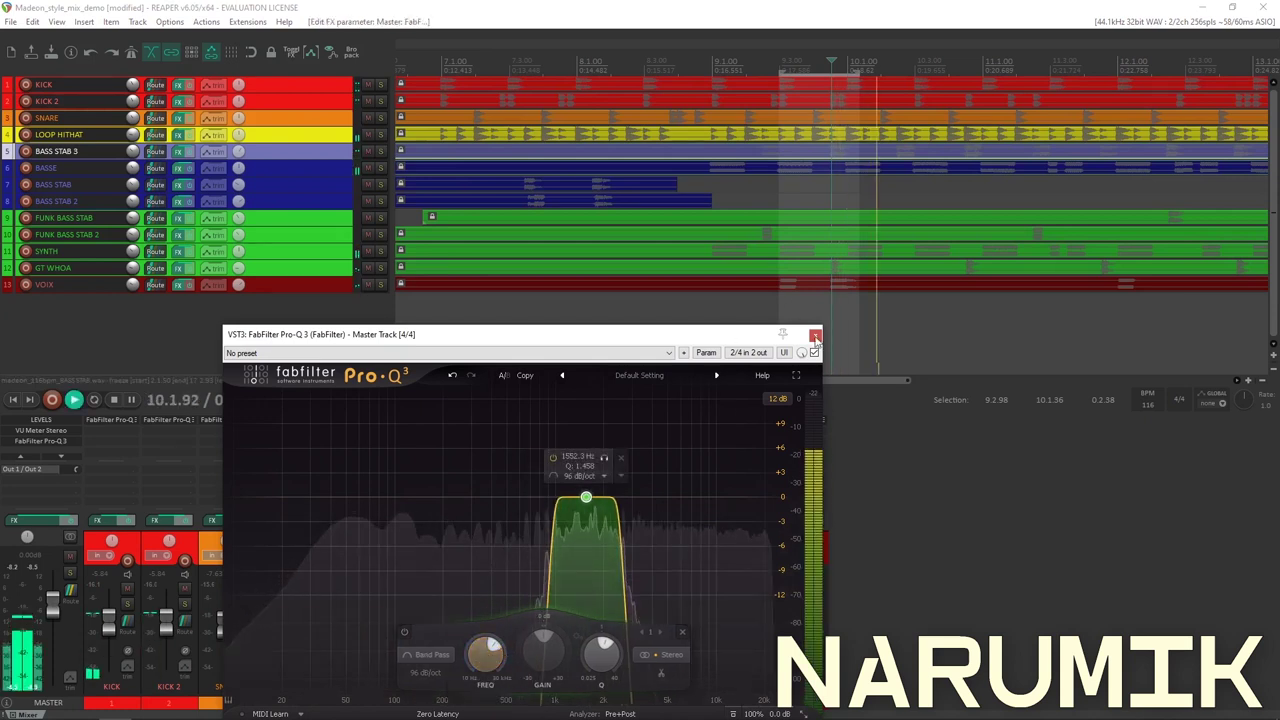
{"action": "scroll", "coordinate": [828, 285], "scroll_direction": "down", "scroll_amount": 3}
{"action": "key", "text": "space"}
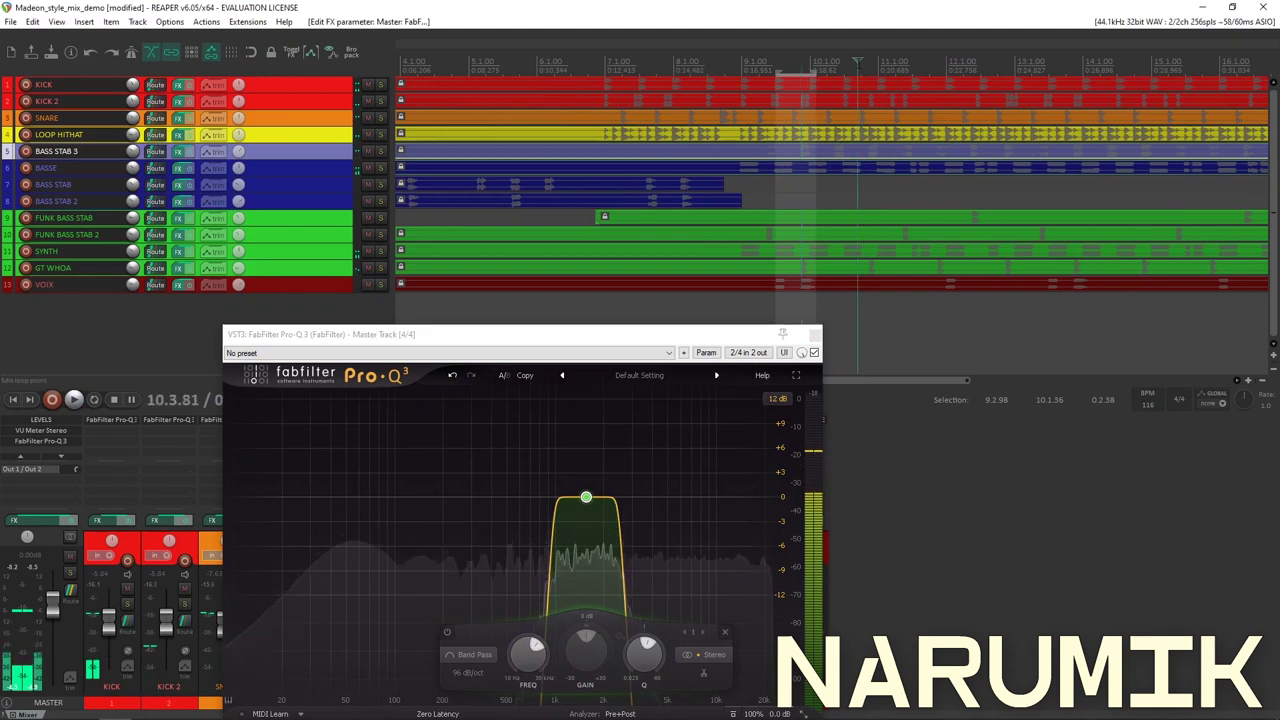
Play from 10.3.81 while raising the band-pass frequency to 2638.9 Hz, and stop playback.
{"action": "scroll", "coordinate": [843, 93], "scroll_direction": "up", "scroll_amount": 3}
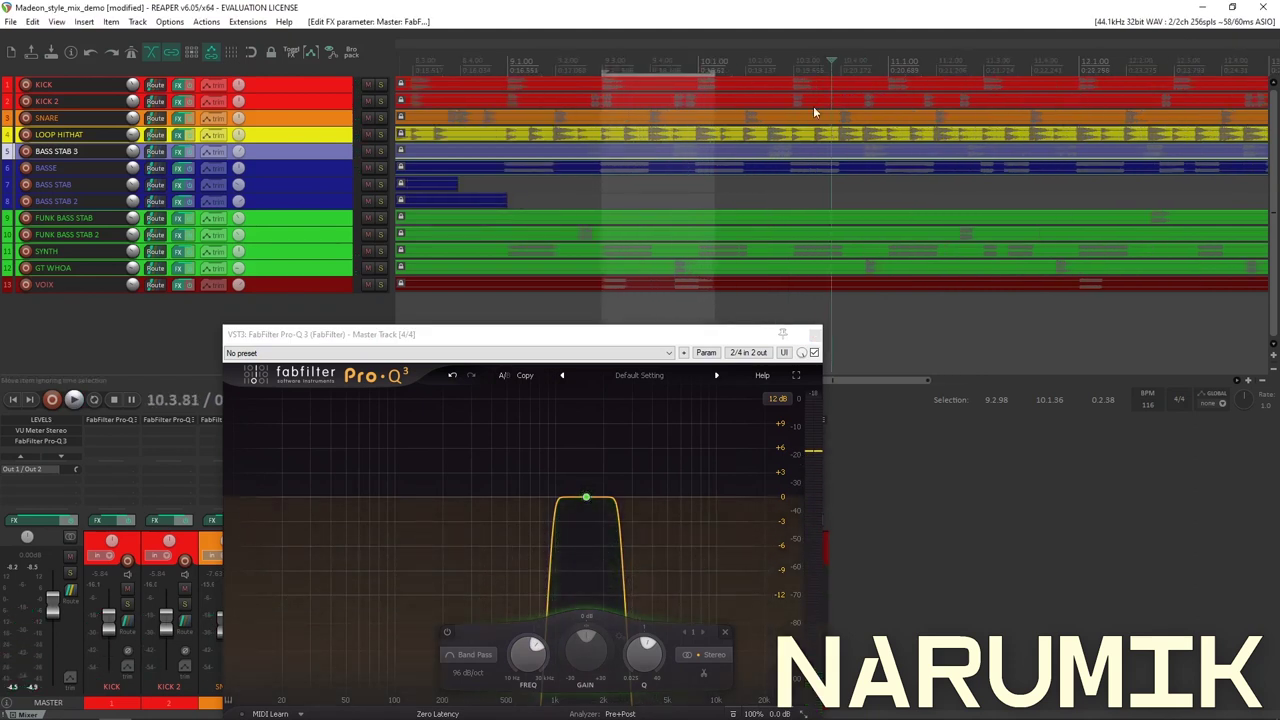
{"action": "key", "text": "space"}
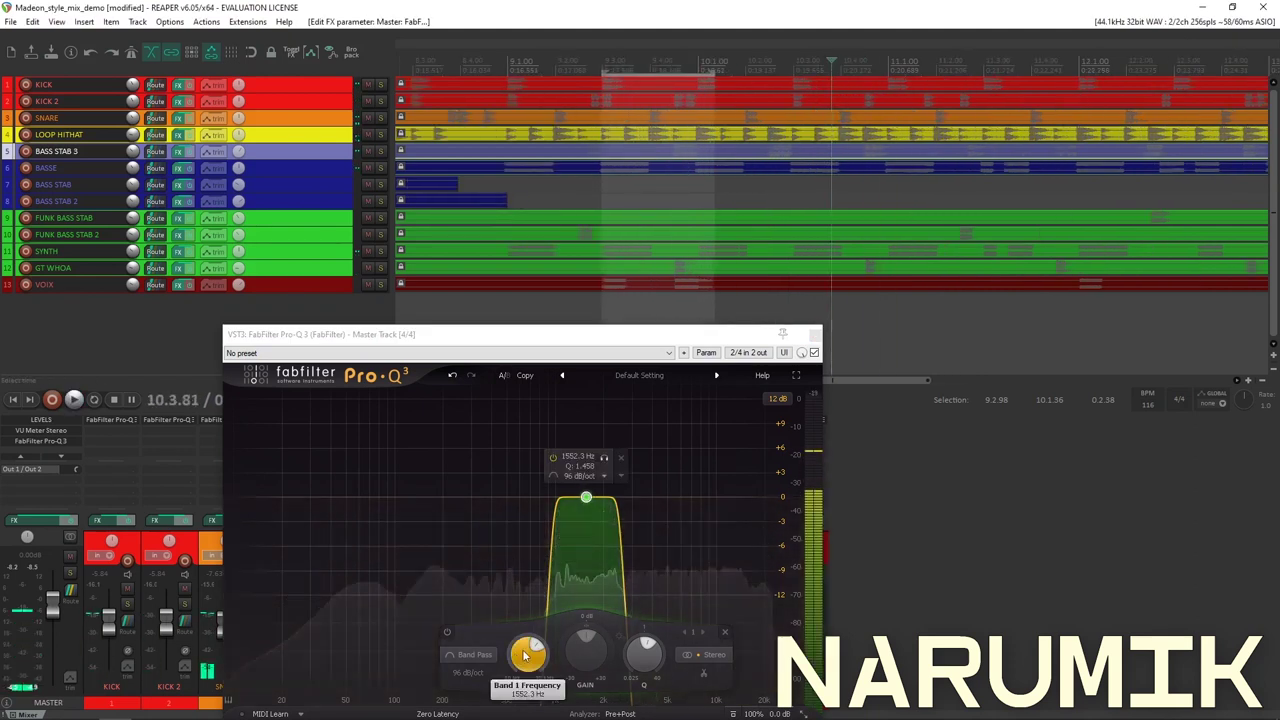
{"action": "mouse_move", "coordinate": [527, 654]}
{"action": "left_mouse_down"}
{"action": "mouse_move", "coordinate": [558, 650]}
{"action": "mouse_move", "coordinate": [537, 658]}
{"action": "left_mouse_up"}
{"action": "key", "text": "space"}
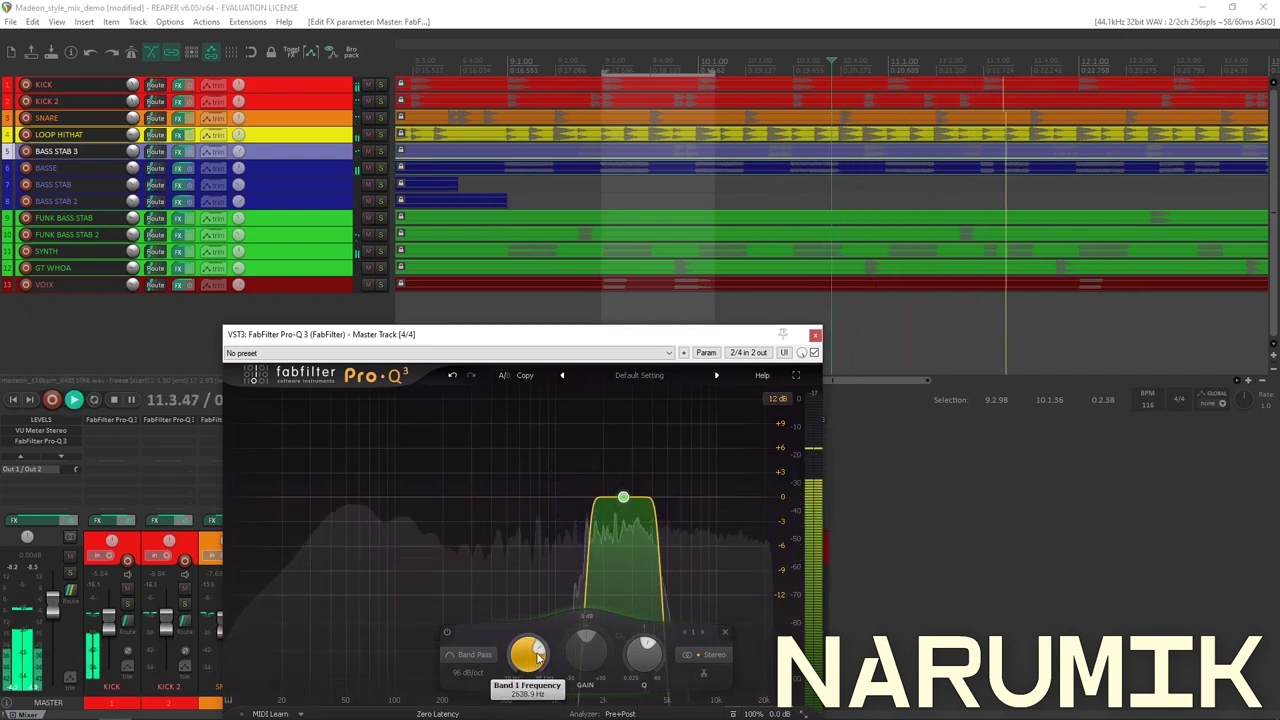
{"action": "key", "text": "space"}
Replay the mix from 10.3.81 through the 2638.9 Hz band pass in short passes.
{"action": "scroll", "coordinate": [851, 241], "scroll_direction": "down", "scroll_amount": 2}
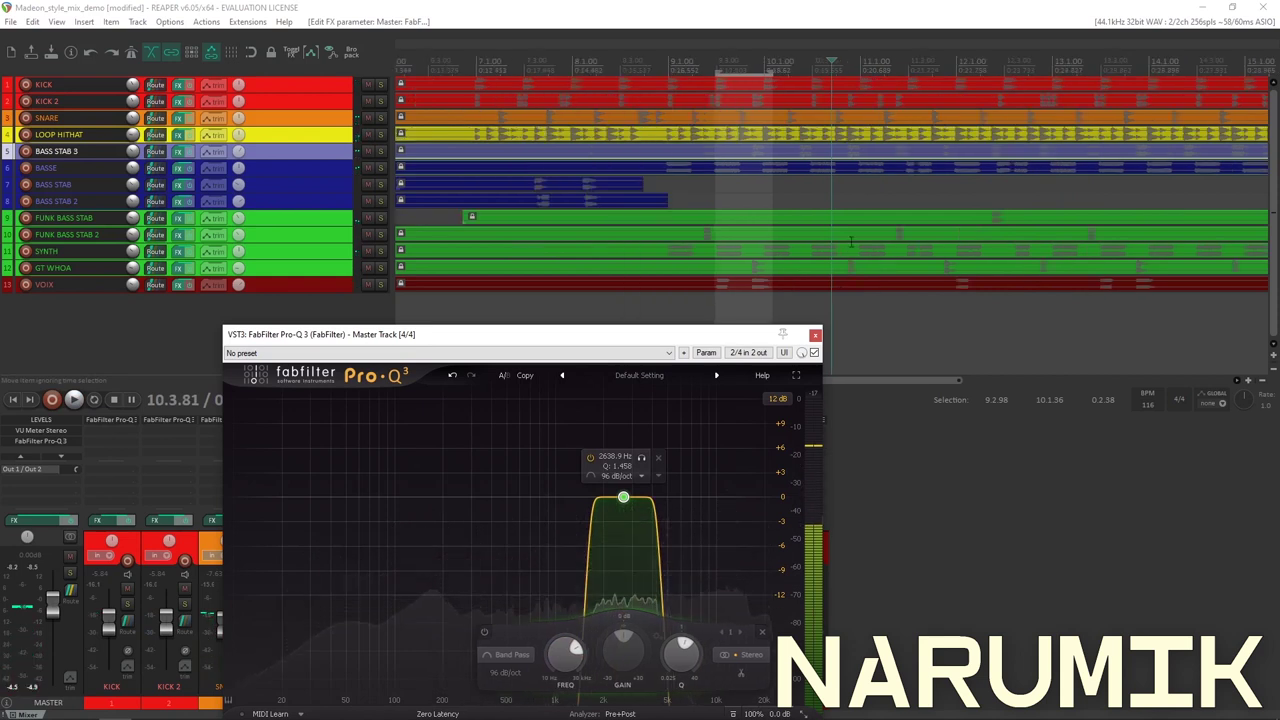
{"action": "scroll", "coordinate": [851, 241], "scroll_direction": "down", "scroll_amount": 3}
{"action": "key", "text": "space"}
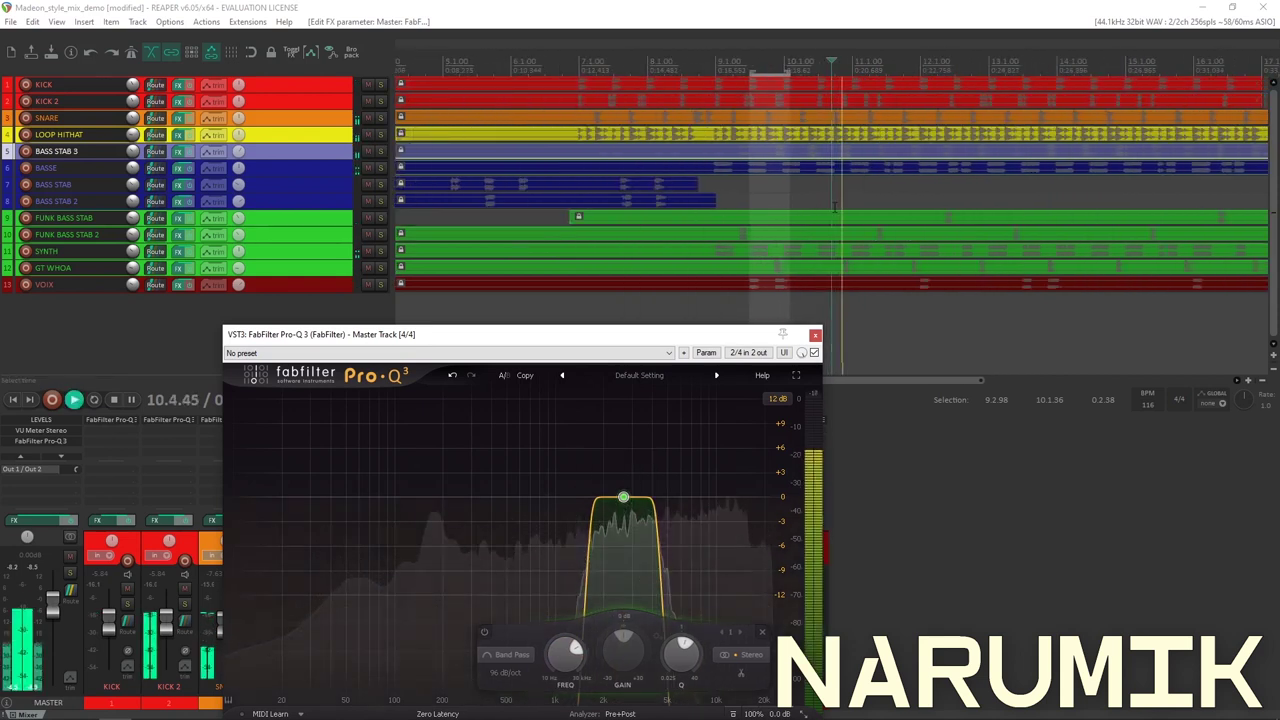
{"action": "key", "text": "space"}
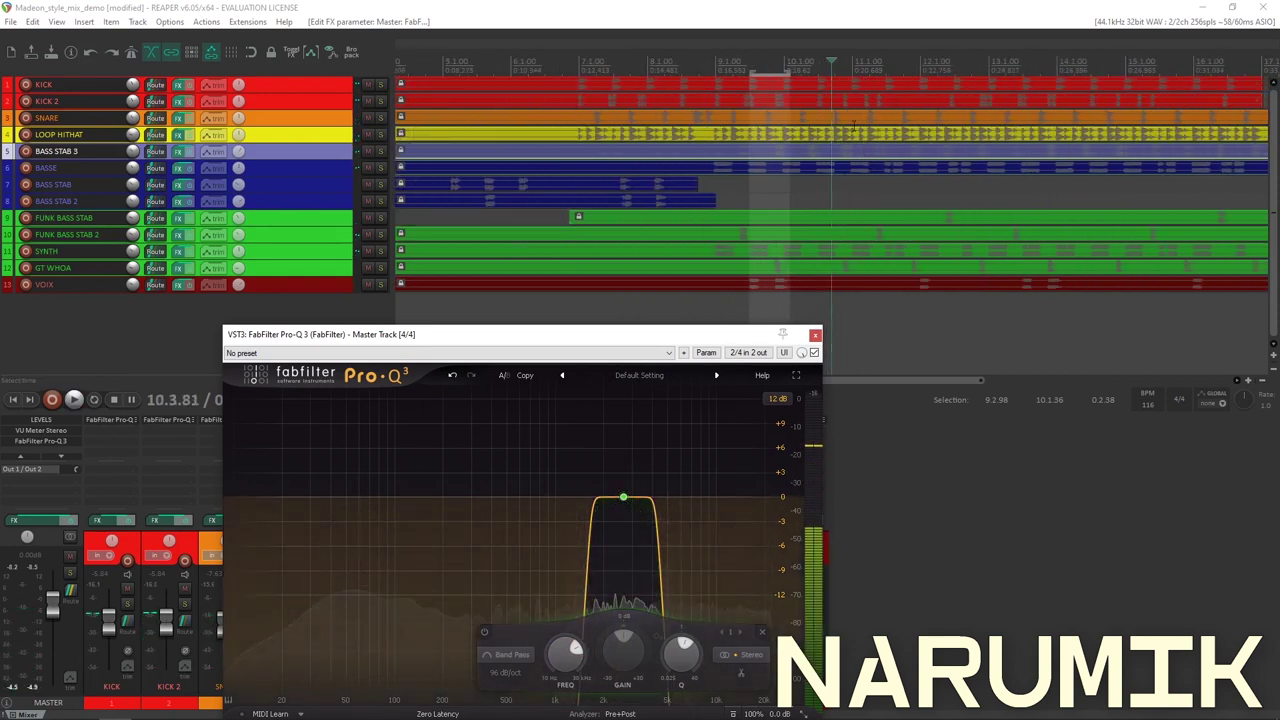
{"action": "key", "text": "space"}
{"action": "key", "text": "space"}
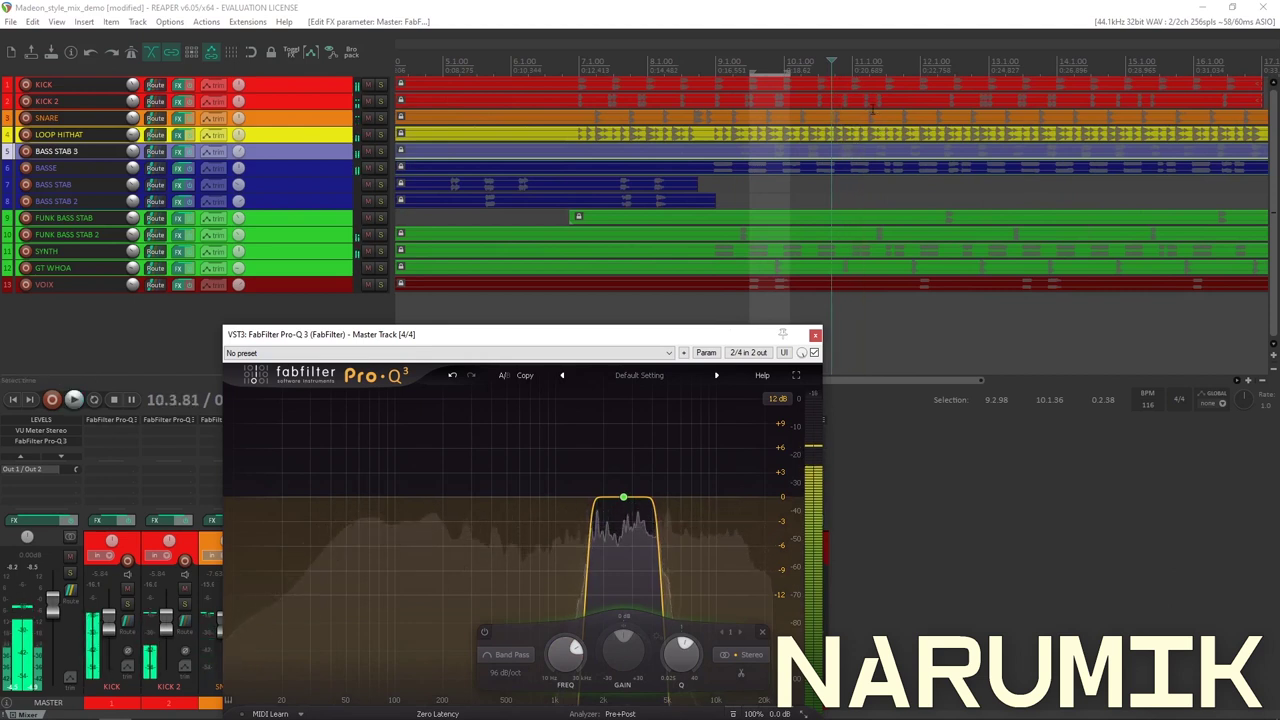
Place the edit cursor at 11.1.84 on the SNARE track.
{"action": "left_click", "coordinate": [872, 106]}
{"action": "scroll", "coordinate": [860, 118], "scroll_direction": "up", "scroll_amount": 1}
{"action": "scroll", "coordinate": [750, 104], "scroll_direction": "up", "scroll_amount": 1}
{"action": "scroll", "coordinate": [748, 104], "scroll_direction": "down", "scroll_amount": 1}
{"action": "mouse_move", "coordinate": [637, 471]}
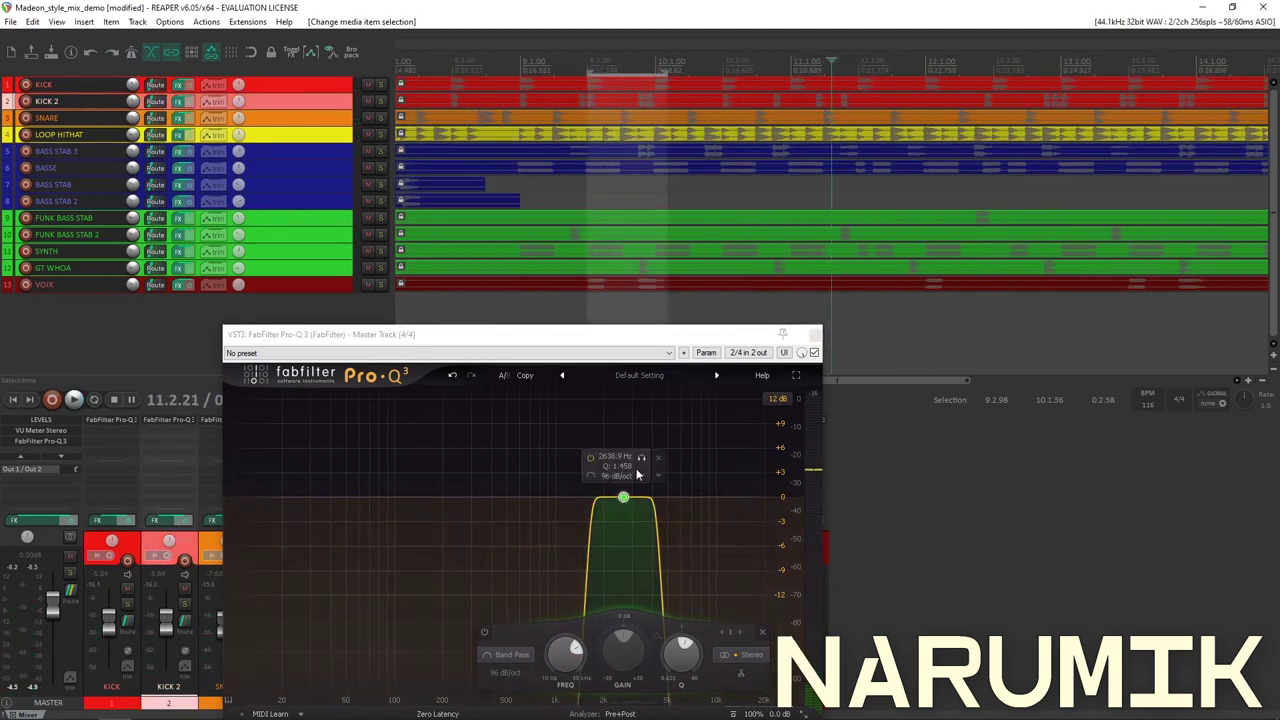
{"action": "left_click", "coordinate": [820, 125]}
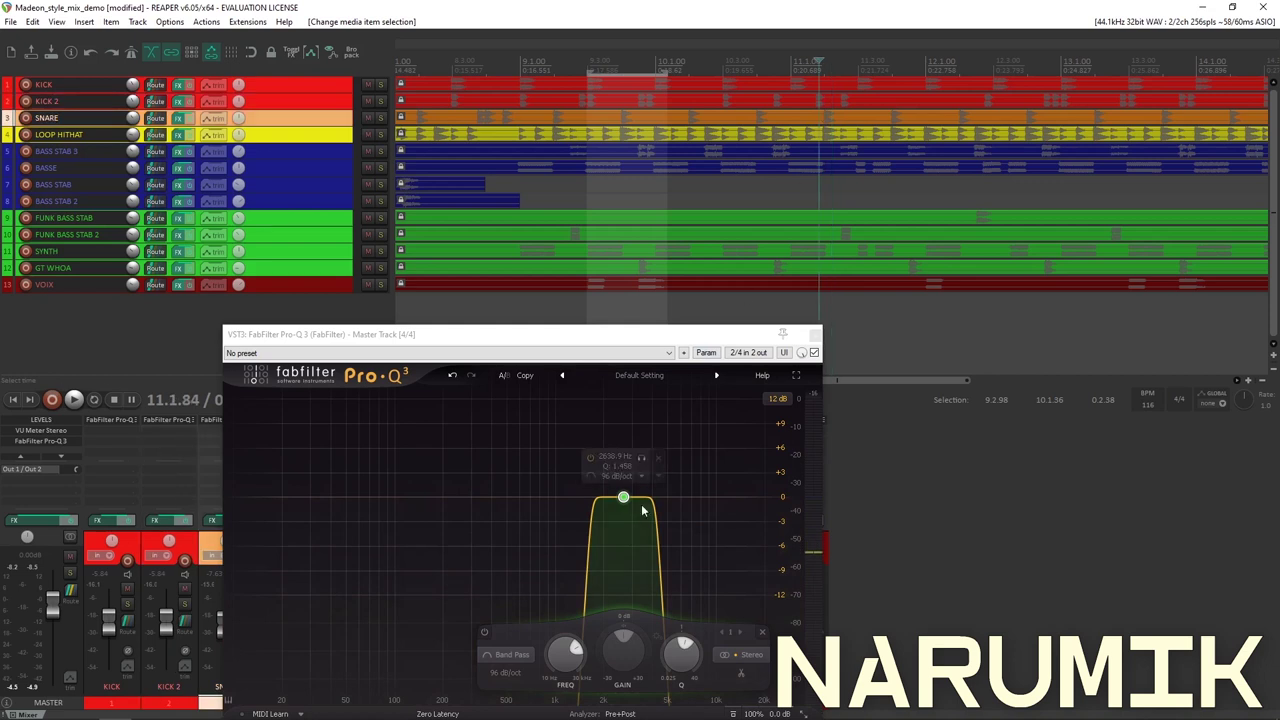
Play from 11.1.84 while sweeping the band pass up to 8713.6 Hz and back down to about 1.9 kHz.
{"action": "key", "text": "space"}
{"action": "left_click", "coordinate": [562, 655]}
{"action": "left_click_drag", "start_coordinate": [560, 657], "coordinate": [613, 619]}
{"action": "key", "text": "space"}
{"action": "left_click_drag", "start_coordinate": [568, 655], "coordinate": [579, 649]}
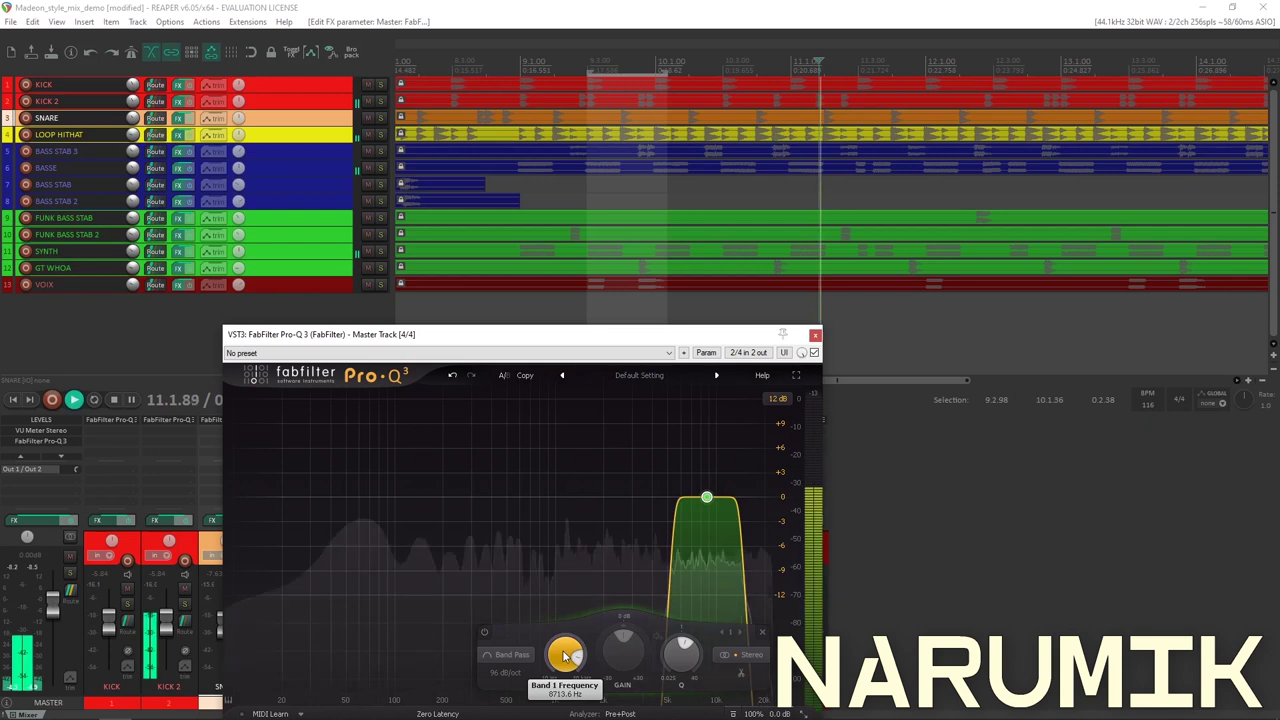
{"action": "mouse_move", "coordinate": [566, 656]}
{"action": "left_mouse_down"}
{"action": "mouse_move", "coordinate": [580, 650]}
{"action": "mouse_move", "coordinate": [560, 660]}
{"action": "mouse_move", "coordinate": [575, 670]}
{"action": "left_mouse_up"}
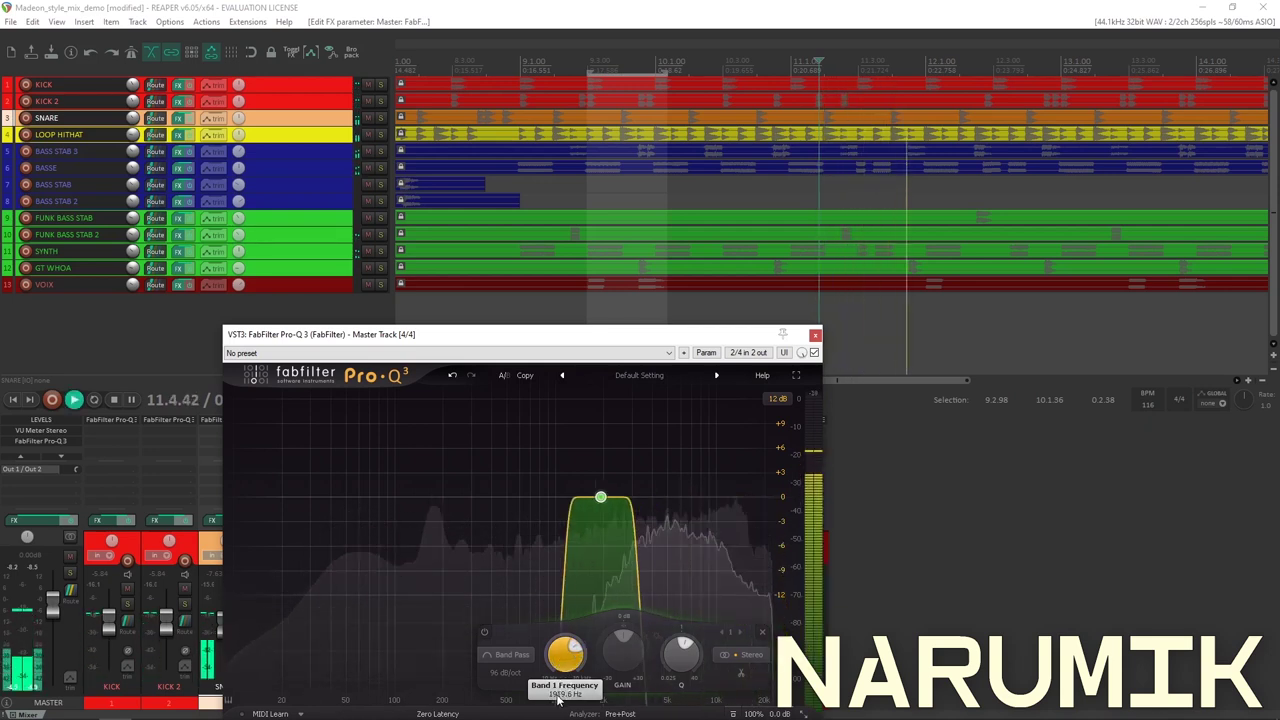
Bypass the master Pro-Q 3 and close its window.
{"action": "left_click", "coordinate": [369, 6]}
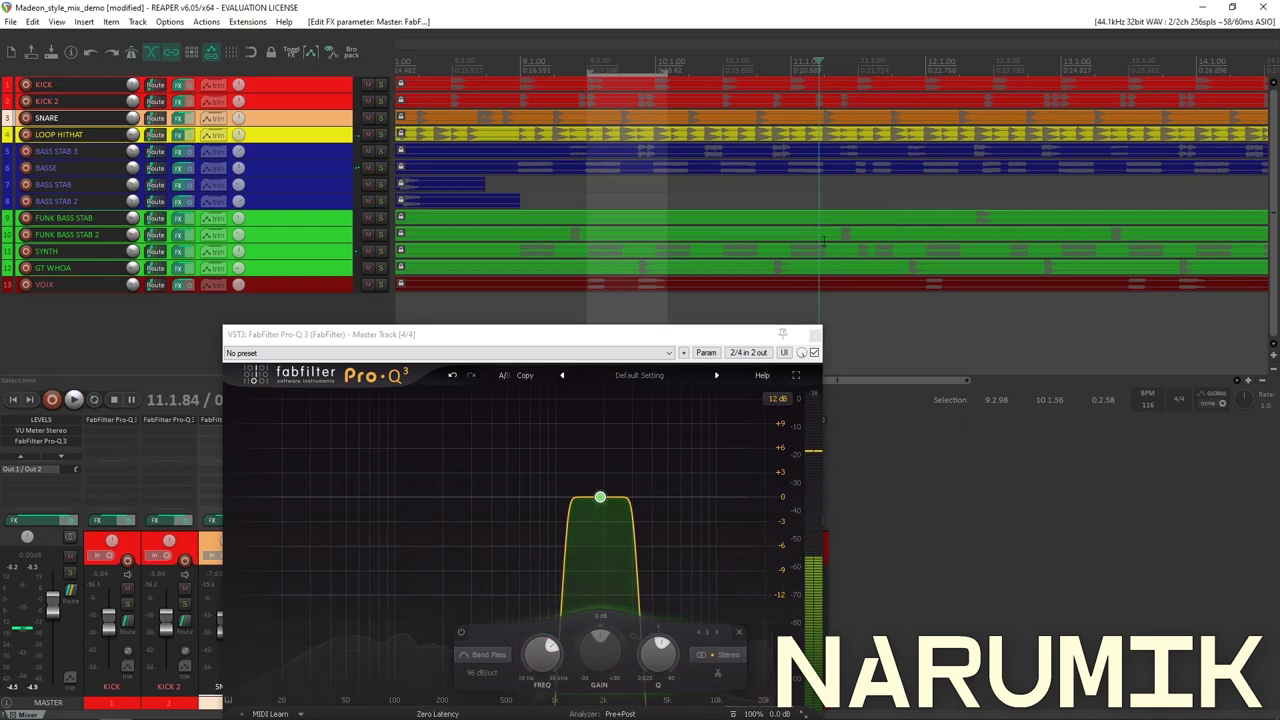
{"action": "left_click", "coordinate": [814, 353]}
{"action": "left_click", "coordinate": [815, 334]}
Play the unfiltered mix from 9.2.96 and stop playback.
{"action": "scroll", "coordinate": [770, 305], "scroll_direction": "down", "scroll_amount": 3}
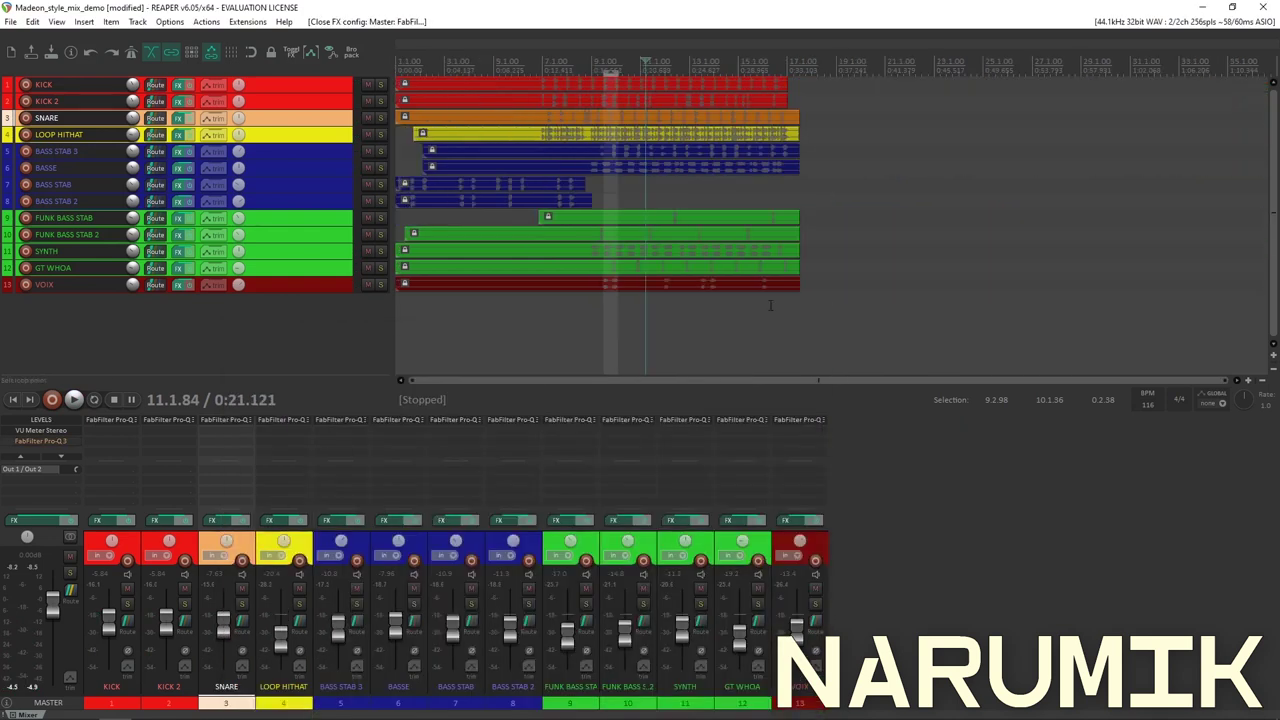
{"action": "scroll", "coordinate": [861, 258], "scroll_direction": "up", "scroll_amount": 3}
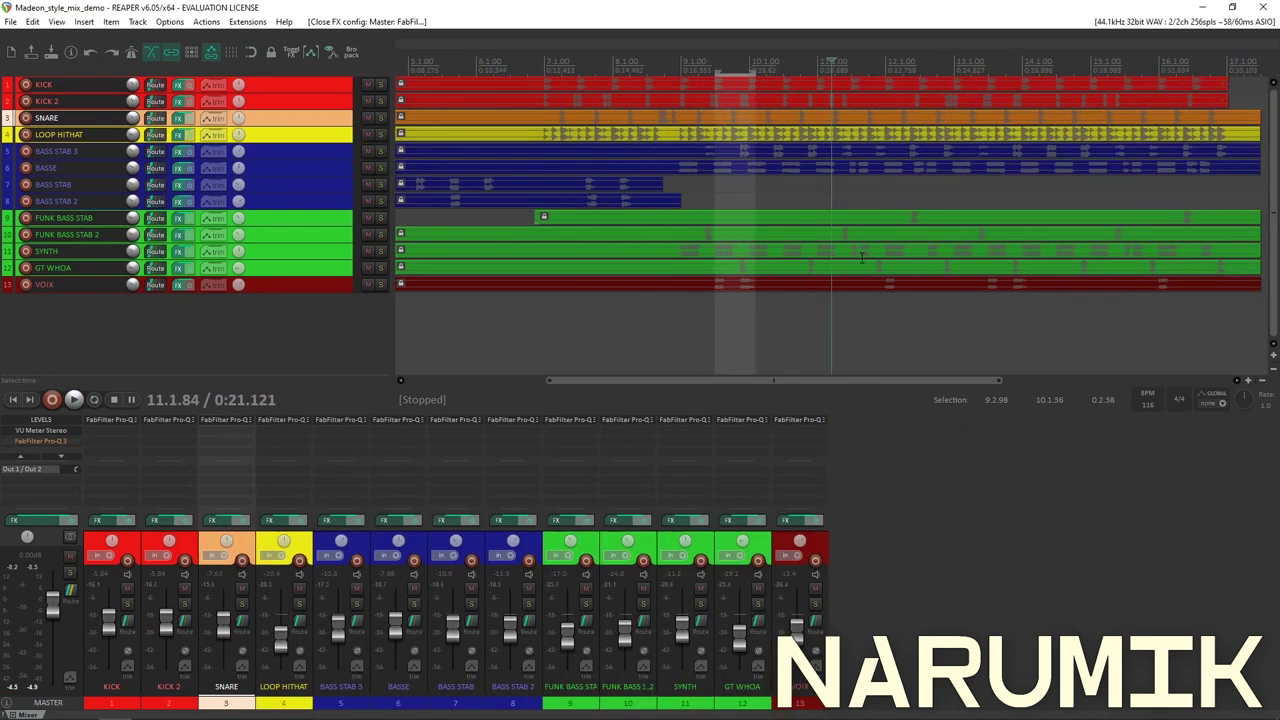
{"action": "scroll", "coordinate": [762, 149], "scroll_direction": "up", "scroll_amount": 2}
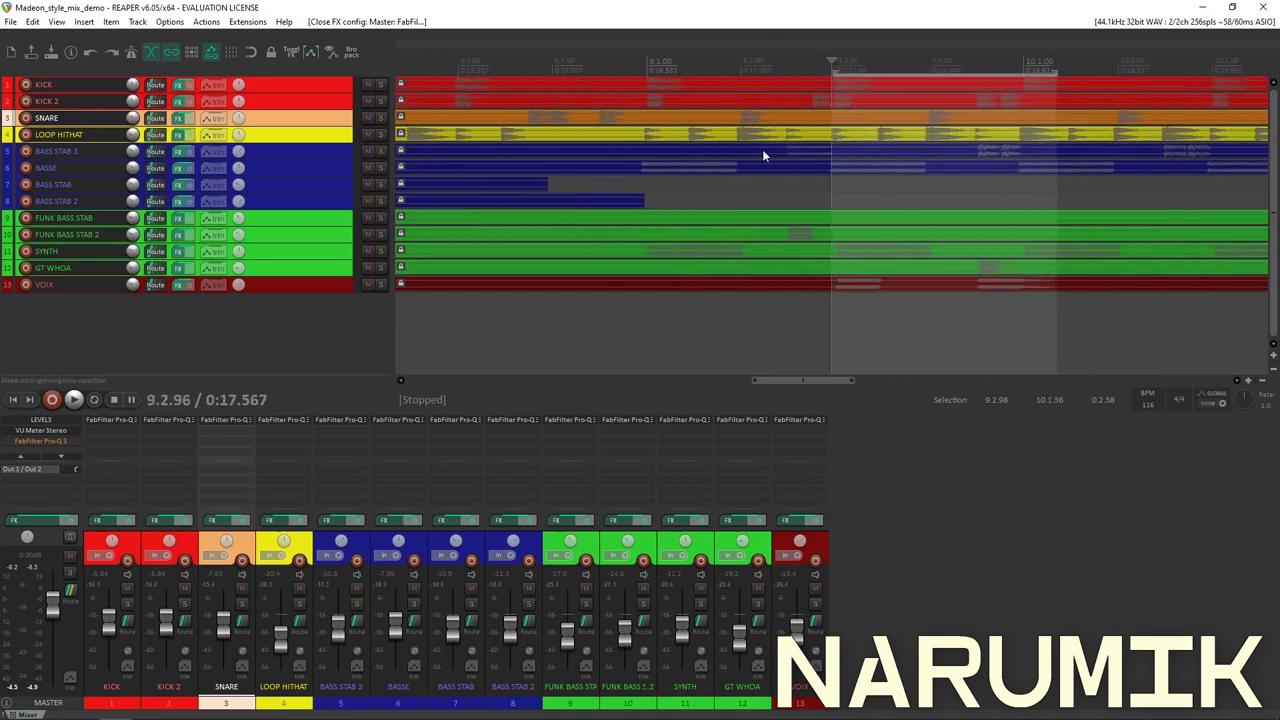
{"action": "key", "text": "space"}
{"action": "key", "text": "space"}
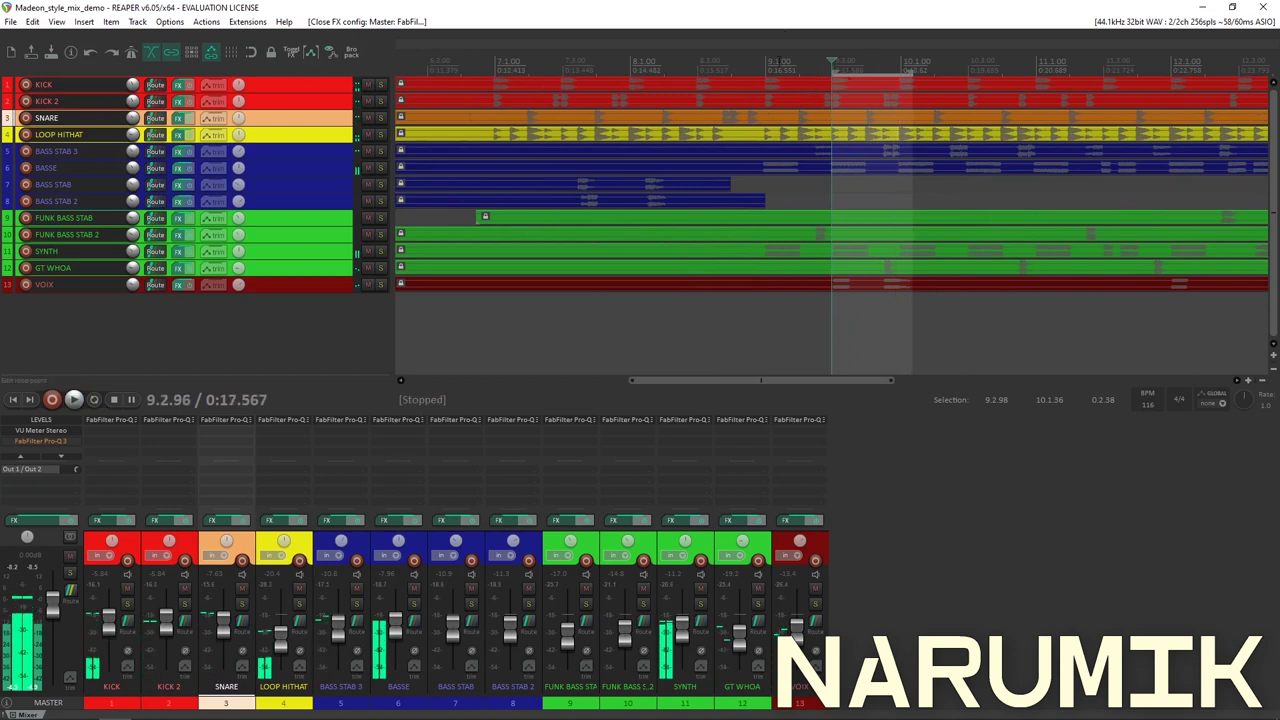
Move the edit cursor to 9.2.46, just before the time selection.
{"action": "left_click", "coordinate": [778, 58]}
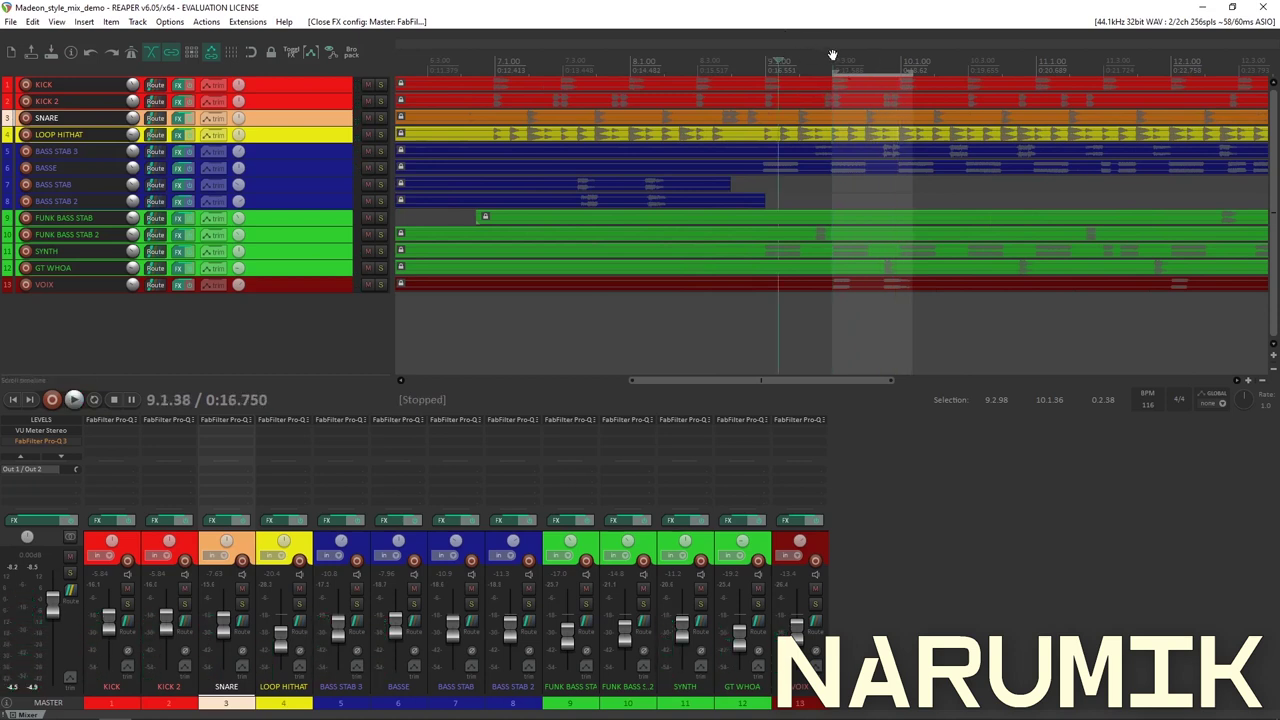
{"action": "scroll", "coordinate": [832, 55], "scroll_direction": "up", "scroll_amount": 3}
{"action": "scroll", "coordinate": [818, 60], "scroll_direction": "down", "scroll_amount": 2}
{"action": "left_click_drag", "start_coordinate": [868, 55], "coordinate": [871, 57]}
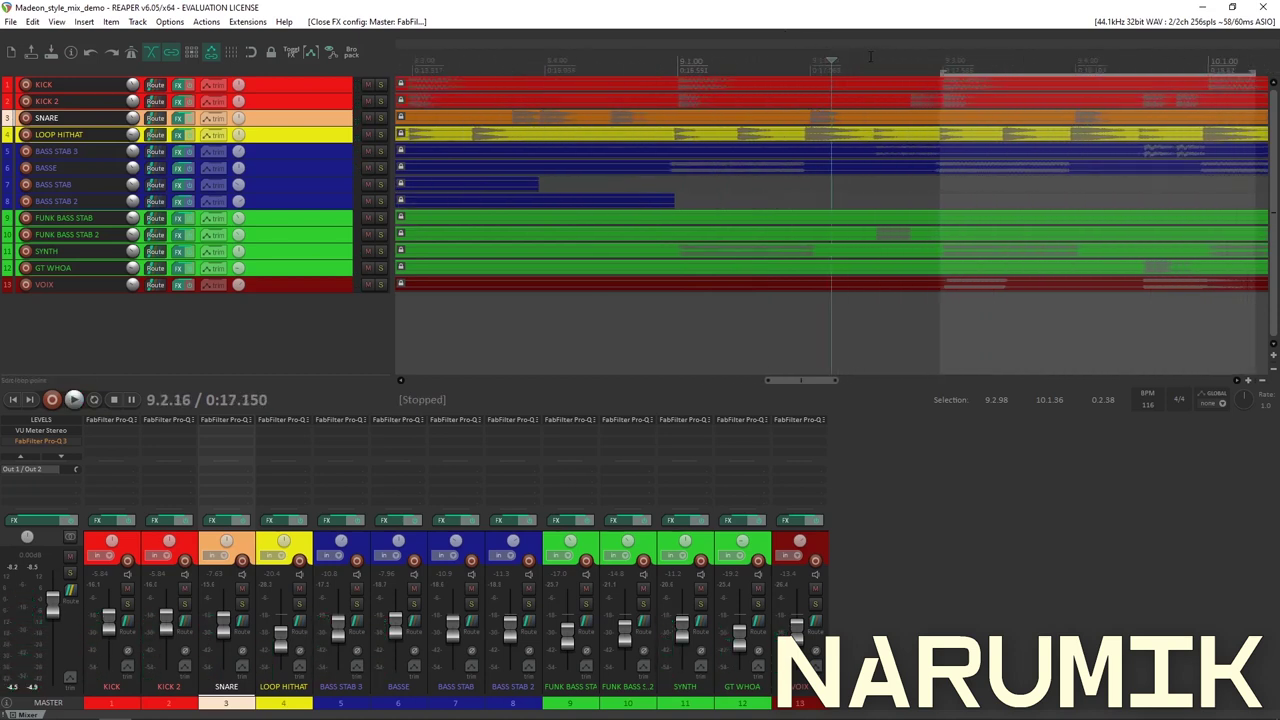
{"action": "scroll", "coordinate": [835, 146], "scroll_direction": "down", "scroll_amount": 3}
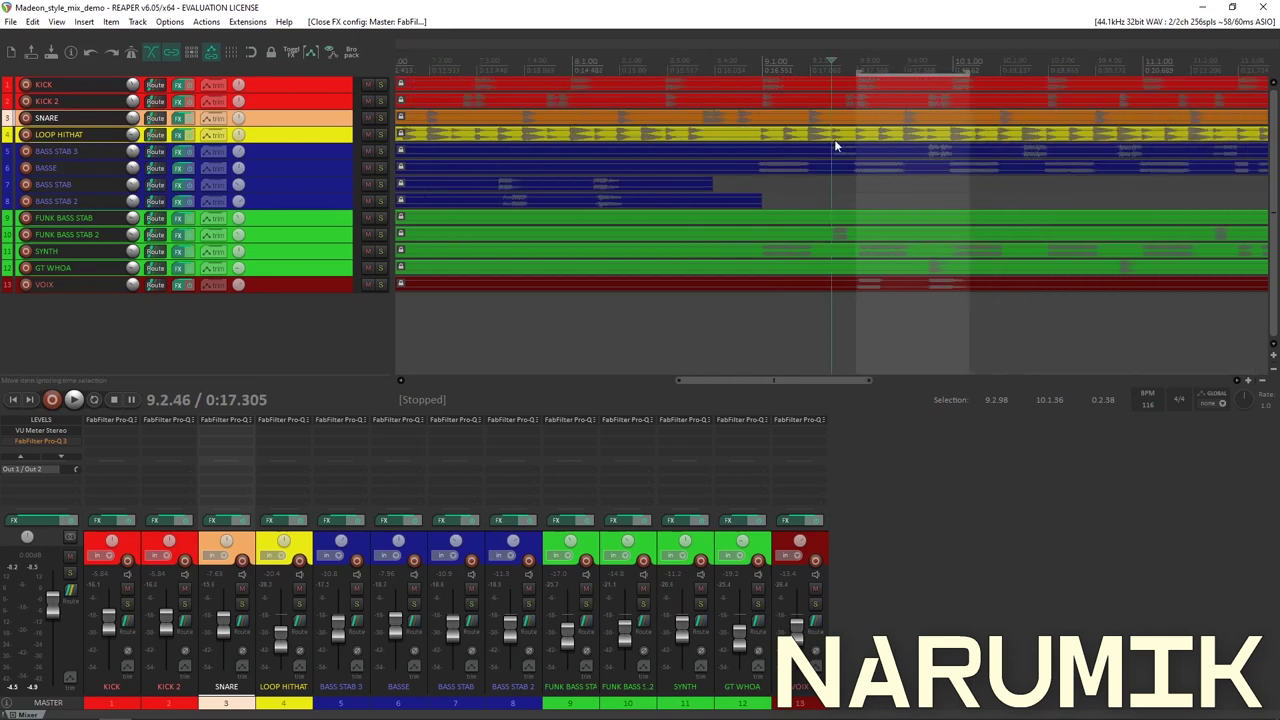
Enlarge the BASS STAB 3 track to show its waveform and toggle its solo on and off.
{"action": "left_click", "coordinate": [316, 155]}
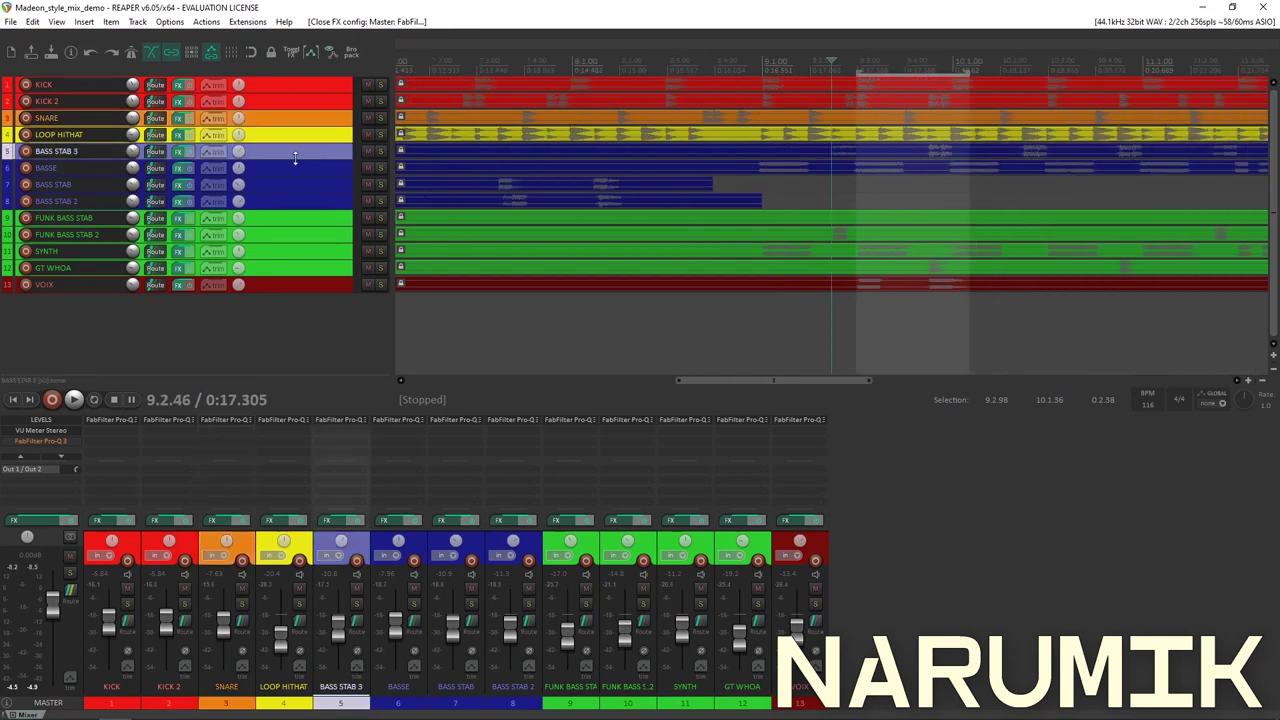
{"action": "left_click_drag", "start_coordinate": [295, 158], "coordinate": [295, 257]}
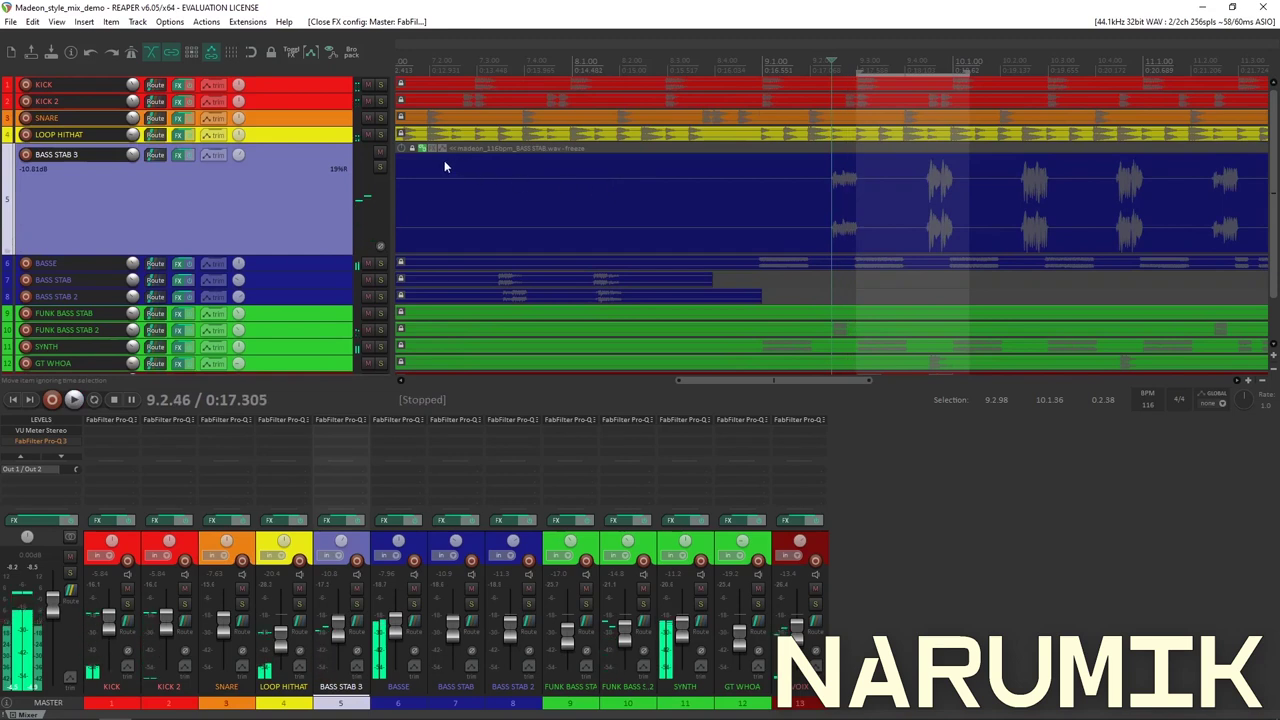
{"action": "left_click", "coordinate": [380, 166]}
{"action": "left_click", "coordinate": [380, 166]}
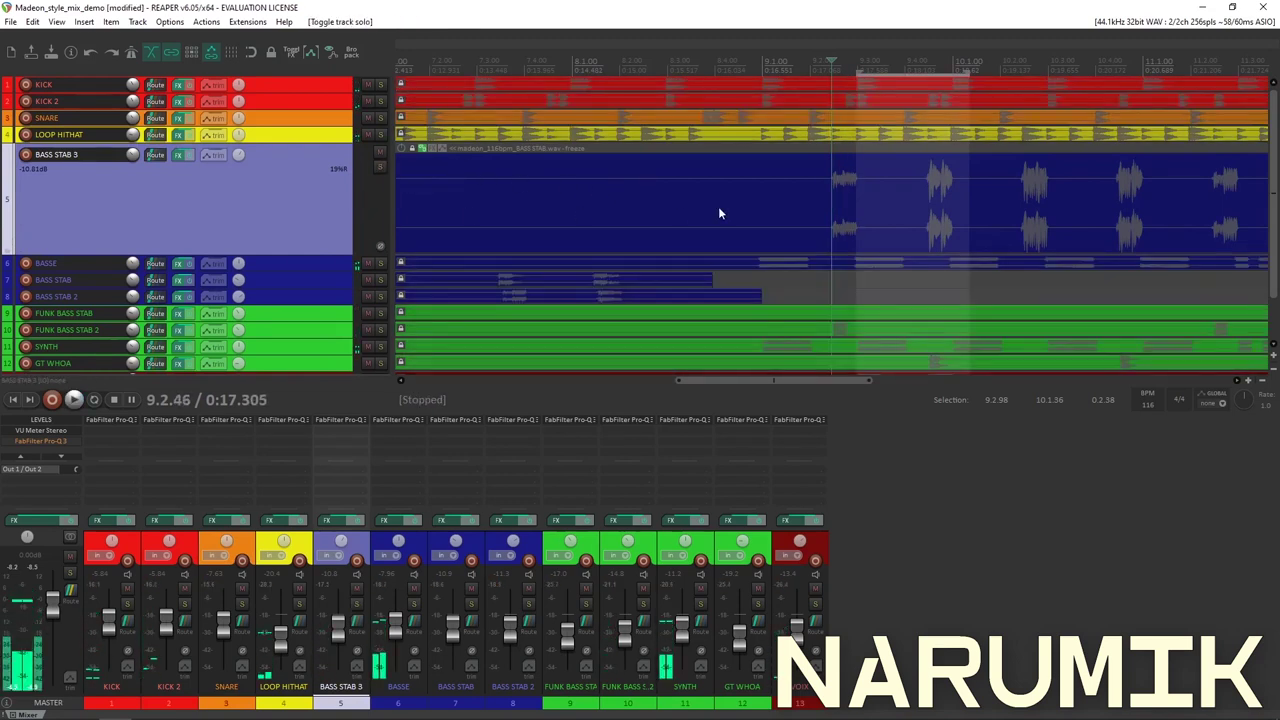
Place the edit cursor at 9.4.39 before the second bass stab and briefly solo BASS STAB 3.
{"action": "left_click", "coordinate": [923, 203]}
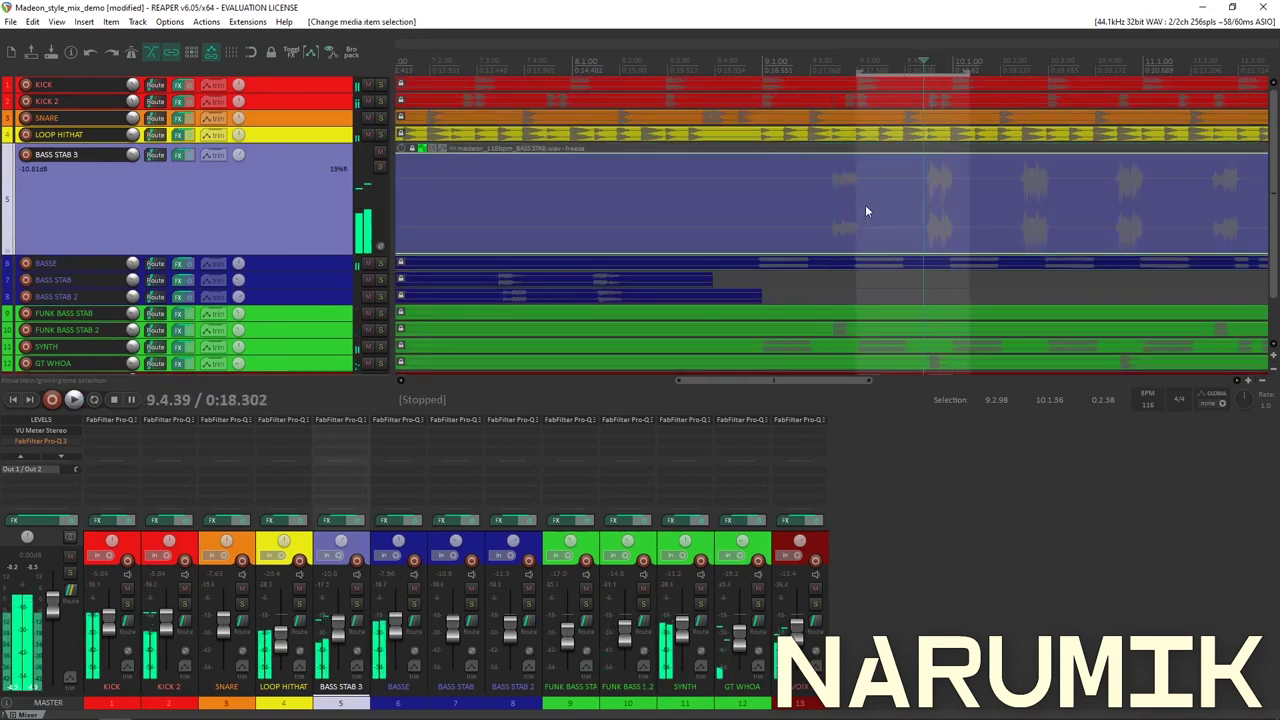
{"action": "left_click", "coordinate": [380, 167]}
{"action": "left_click", "coordinate": [380, 166]}
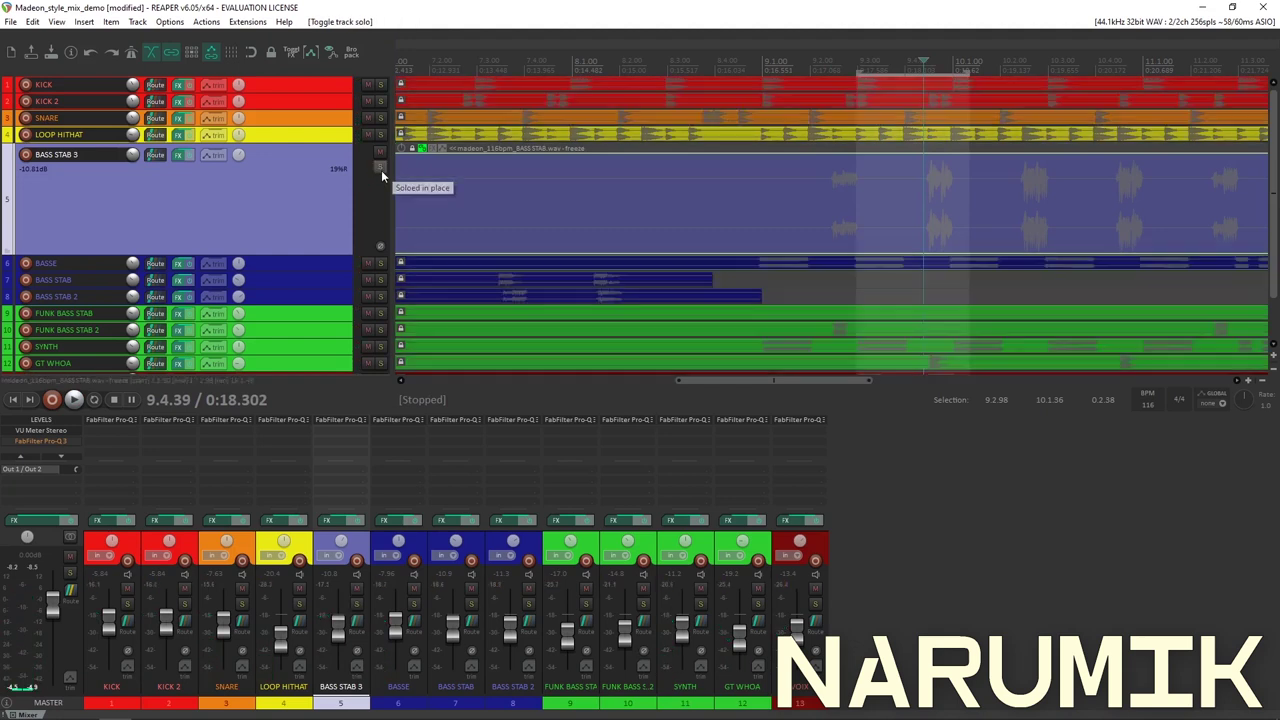
Play from 9.4.39 with the GT WHOA track soloed, unsolo it, and place the edit cursor at 10.4.55.
{"action": "key", "text": "space"}
{"action": "left_click", "coordinate": [380, 363]}
{"action": "key", "text": "space"}
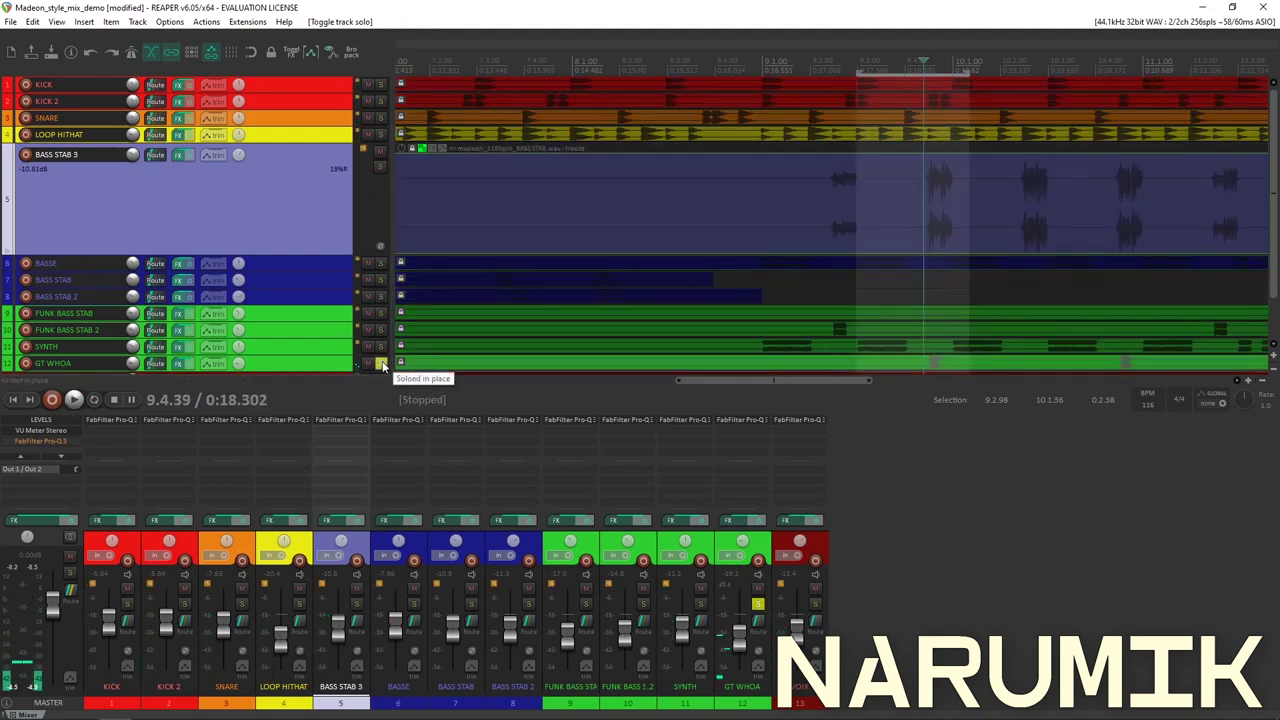
{"action": "left_click", "coordinate": [380, 363]}
{"action": "scroll", "coordinate": [875, 253], "scroll_direction": "down", "scroll_amount": 2}
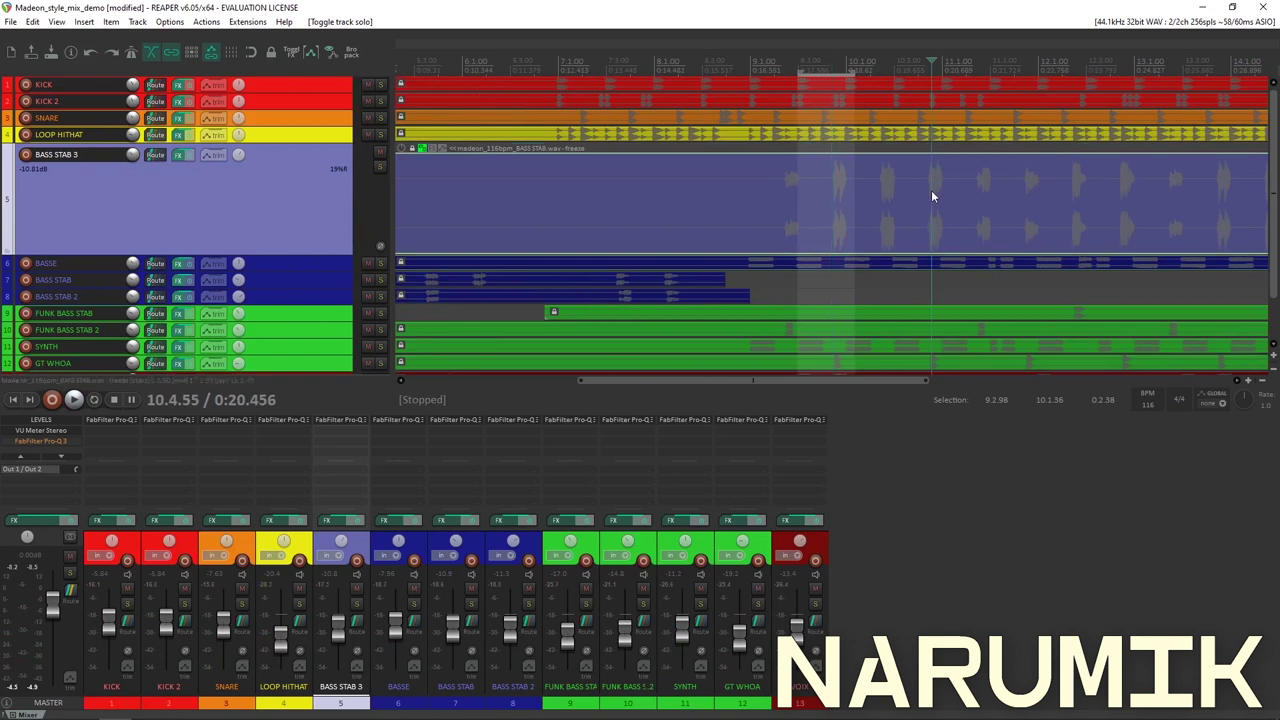
Place the edit cursor at 11.4.43 on BASS STAB 3 and briefly play the mix from there.
{"action": "left_click", "coordinate": [1020, 216]}
{"action": "key", "text": "space"}
{"action": "key", "text": "space"}
{"action": "scroll", "coordinate": [1026, 217], "scroll_direction": "up", "scroll_amount": 3}
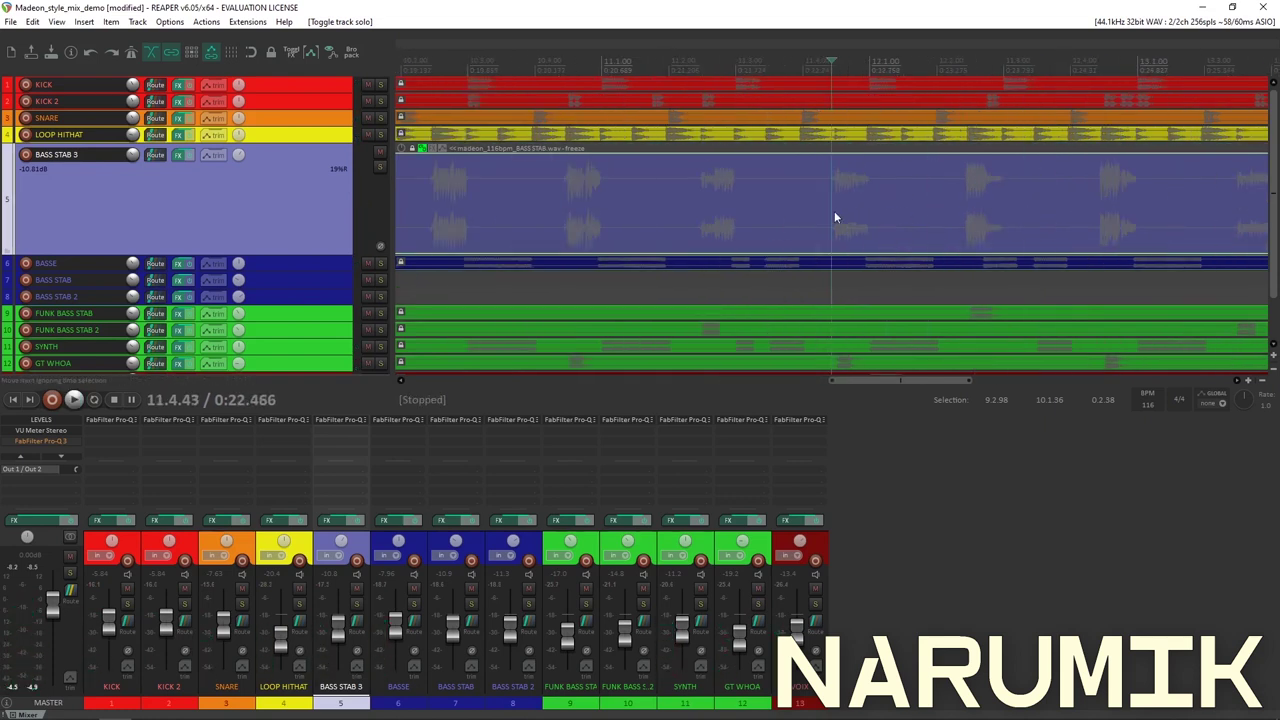
{"action": "key", "text": "space"}
Move the edit cursor back to 11.2.50 and briefly play the mix from that bass stab.
{"action": "key", "text": "space"}
{"action": "left_click", "coordinate": [702, 204]}
{"action": "key", "text": "space"}
{"action": "key", "text": "space"}
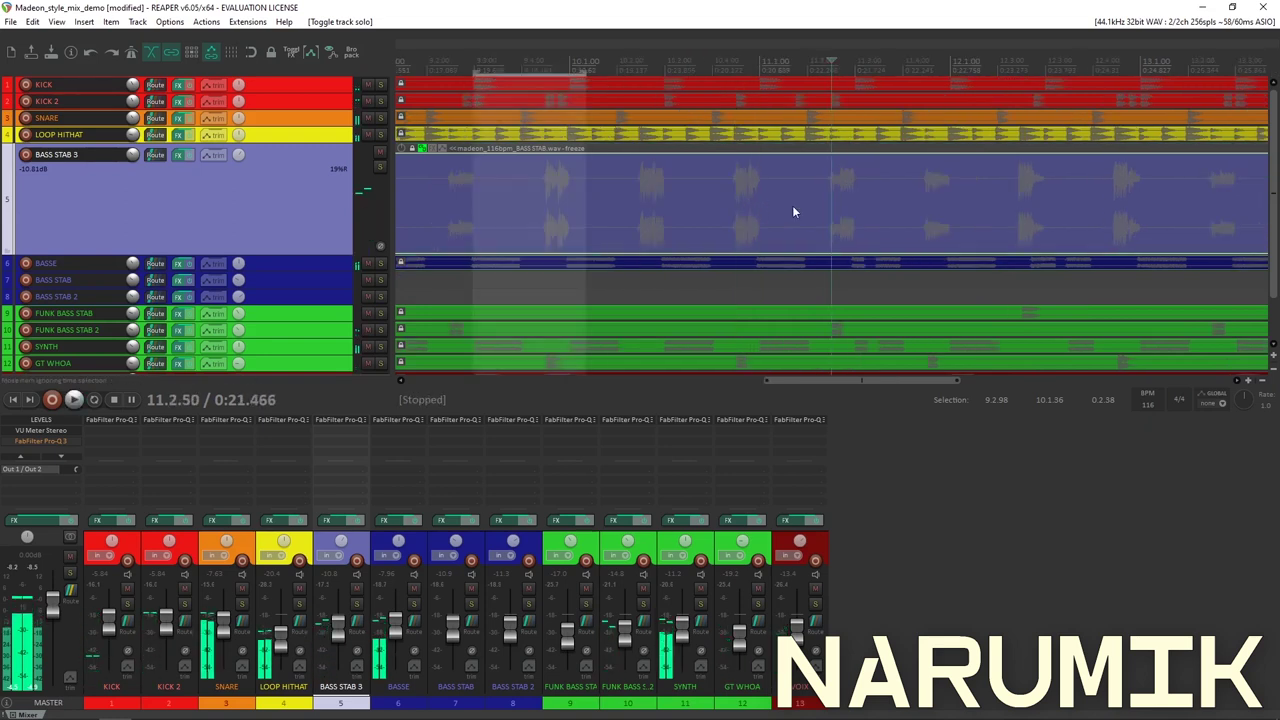
{"action": "scroll", "coordinate": [792, 205], "scroll_direction": "down", "scroll_amount": 2}
Examine the LOOP HITHAT track's Pro-Q 3 curve and close its effects window.
{"action": "left_click", "coordinate": [219, 140]}
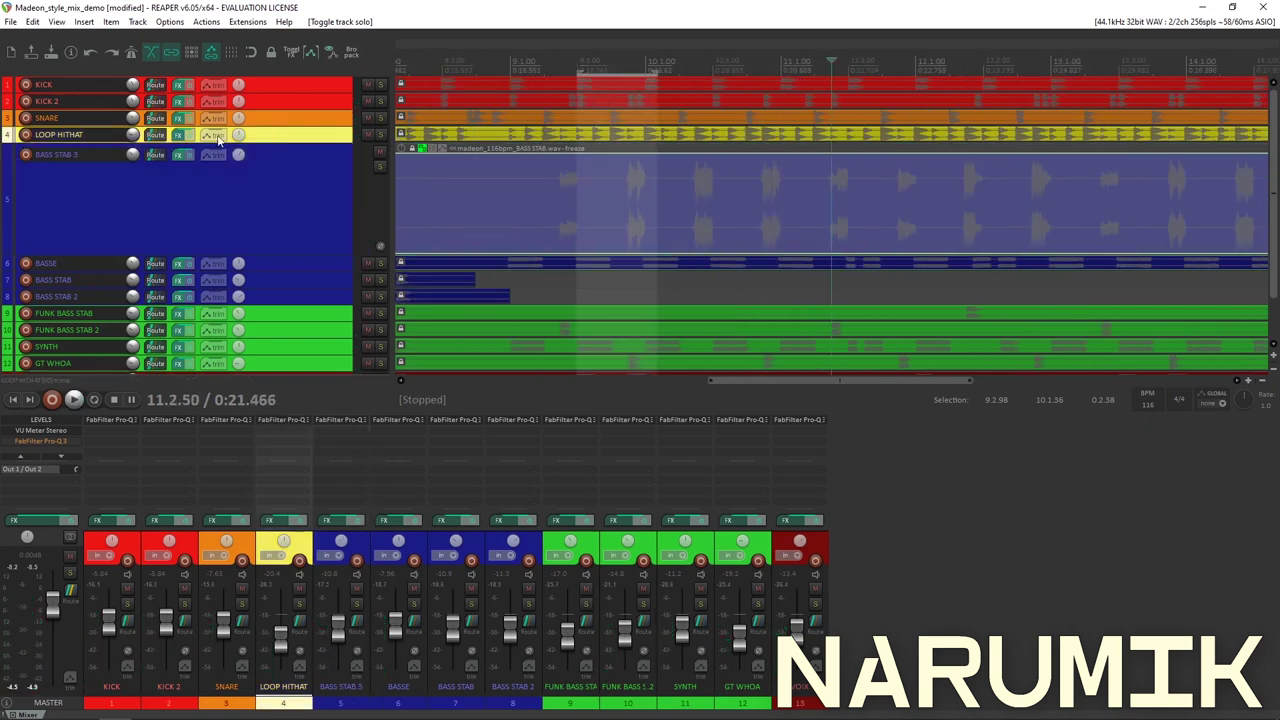
{"action": "left_click", "coordinate": [180, 135]}
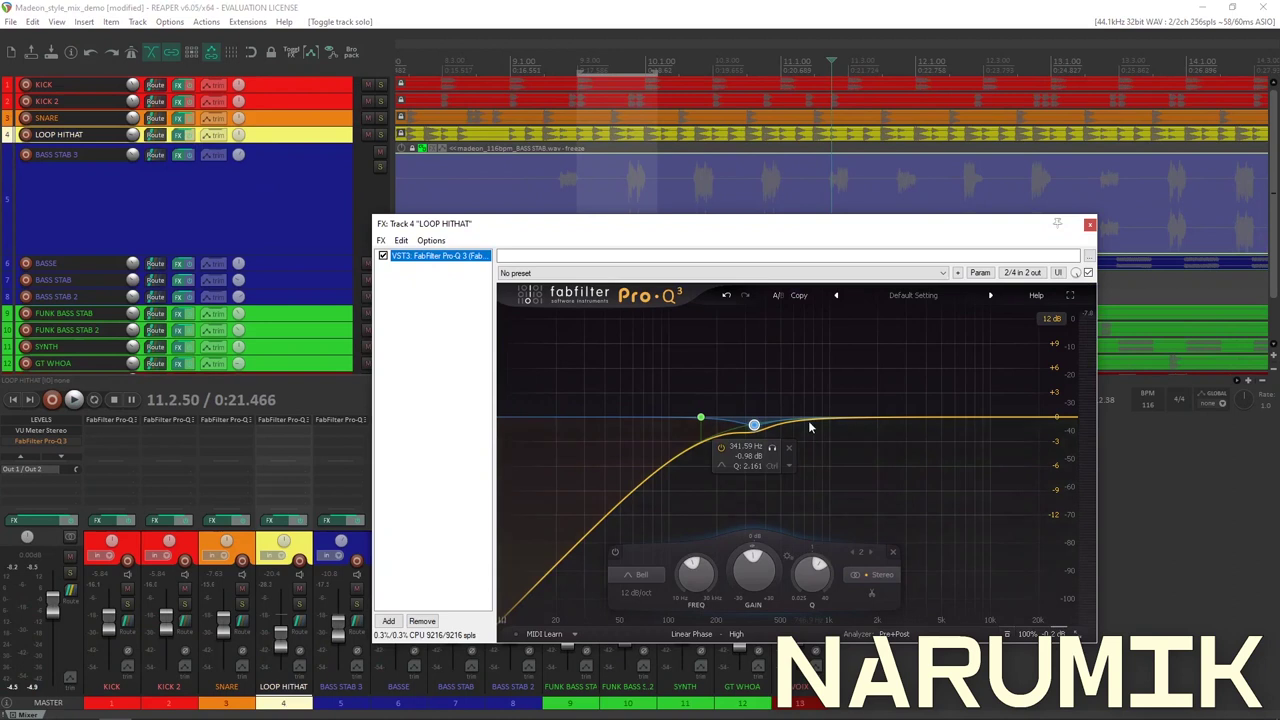
{"action": "left_click", "coordinate": [1089, 224]}
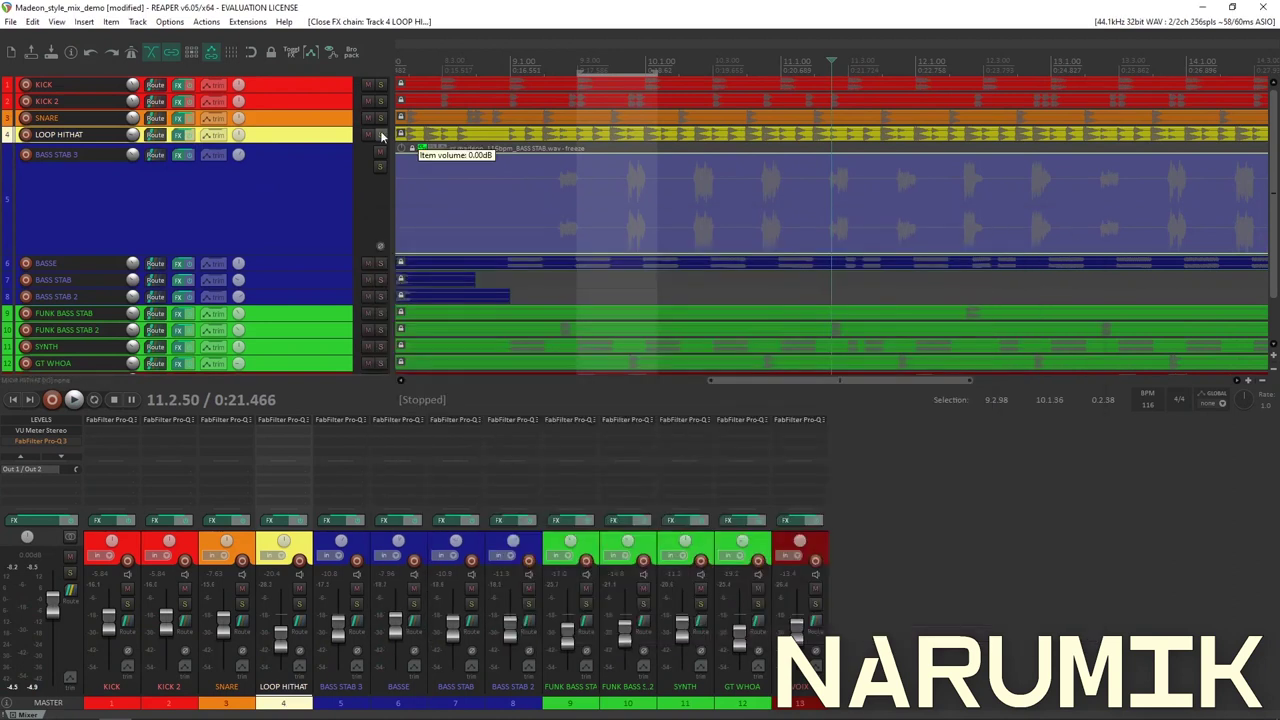
Open the master Pro-Q 3, set its band pass frequency to 698.60 Hz and listen from 11.2.50.
{"action": "left_click", "coordinate": [41, 446]}
{"action": "left_click_drag", "start_coordinate": [546, 654], "coordinate": [555, 629]}
{"action": "key", "text": "space"}
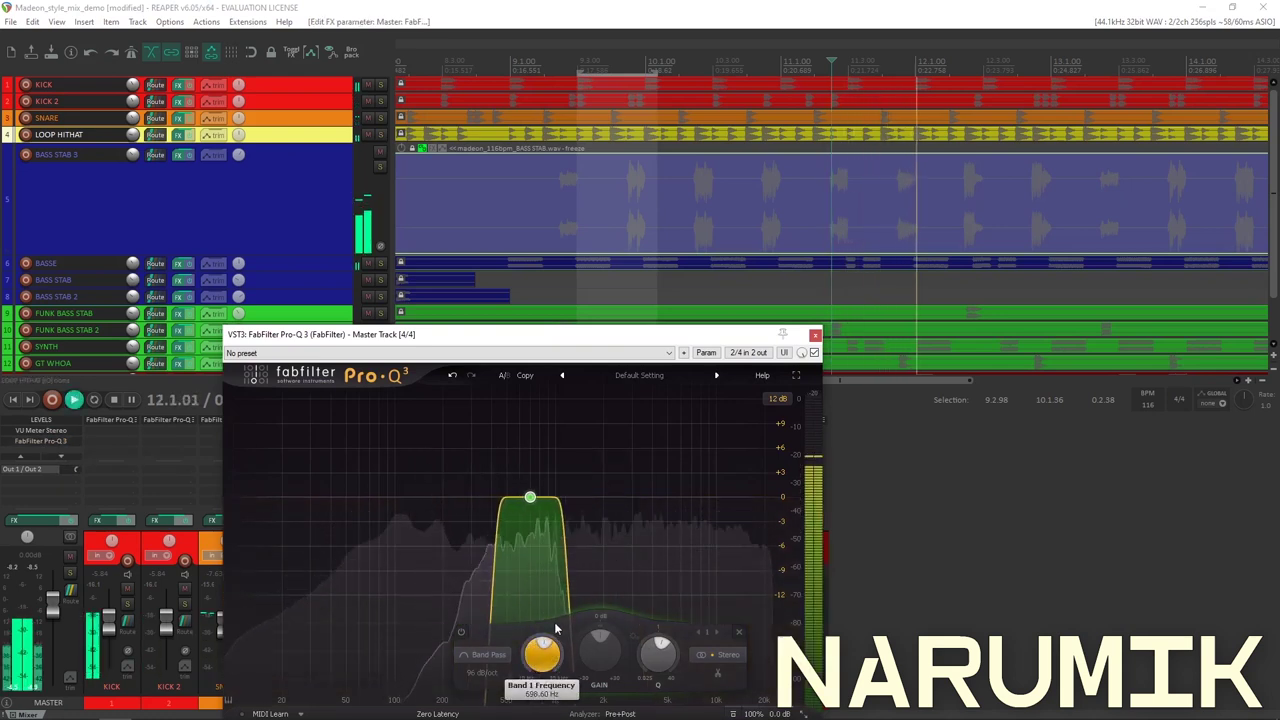
{"action": "key", "text": "space"}
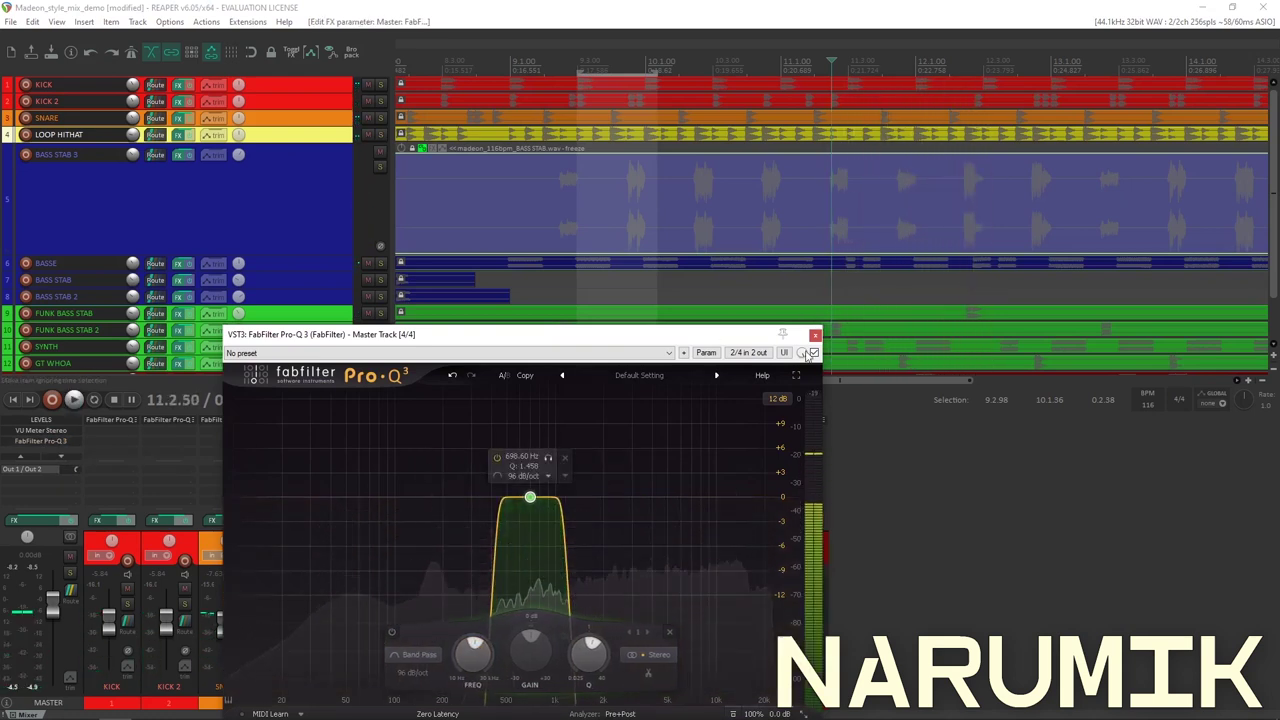
Bypass the master Pro-Q 3, close its window and briefly play the unfiltered mix.
{"action": "left_click", "coordinate": [813, 352]}
{"action": "left_click", "coordinate": [815, 334]}
{"action": "scroll", "coordinate": [781, 222], "scroll_direction": "down", "scroll_amount": 3}
{"action": "scroll", "coordinate": [877, 222], "scroll_direction": "up", "scroll_amount": 4}
{"action": "key", "text": "space"}
{"action": "key", "text": "space"}
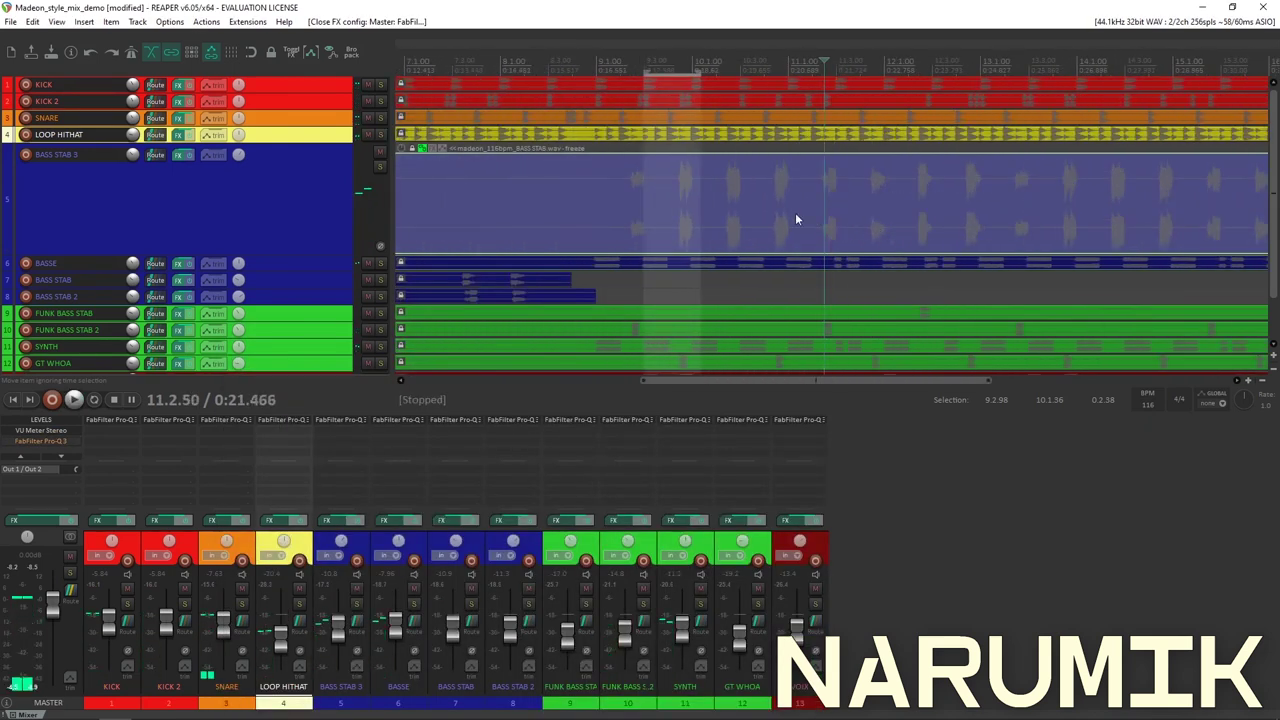
Place the edit cursor at 9.4.47 and make a time selection from 9.4.48 to 10.1.05 around the bass stab.
{"action": "scroll", "coordinate": [794, 218], "scroll_direction": "up", "scroll_amount": 4}
{"action": "scroll", "coordinate": [807, 219], "scroll_direction": "down", "scroll_amount": 4}
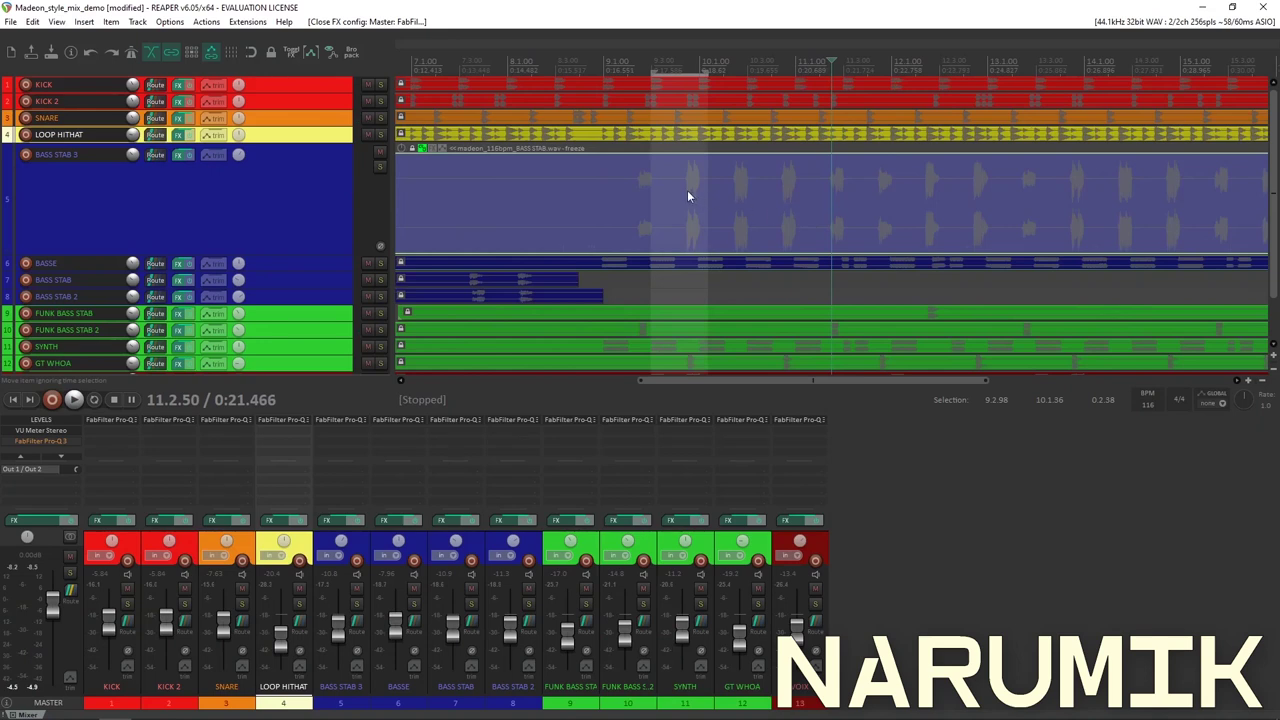
{"action": "left_click", "coordinate": [687, 196]}
{"action": "scroll", "coordinate": [705, 210], "scroll_direction": "up", "scroll_amount": 4}
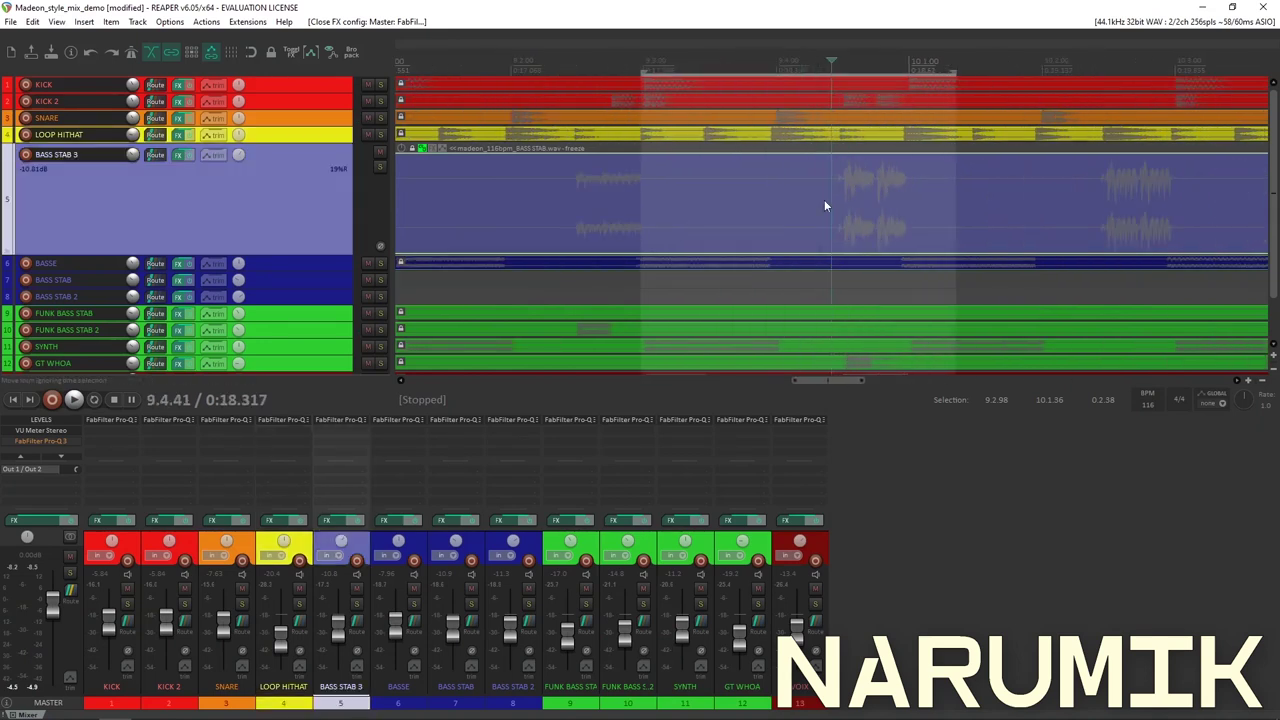
{"action": "scroll", "coordinate": [846, 181], "scroll_direction": "up", "scroll_amount": 3}
{"action": "left_click", "coordinate": [847, 180]}
{"action": "left_click_drag", "start_coordinate": [848, 70], "coordinate": [998, 70]}
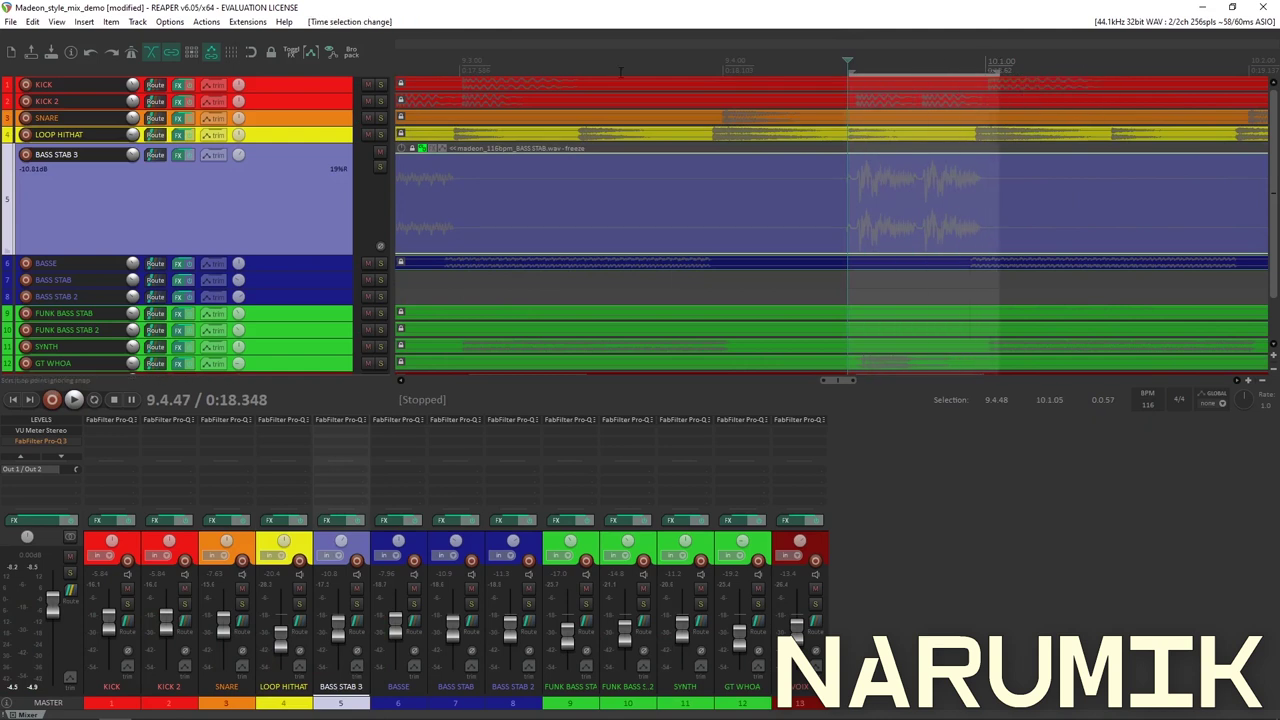
Add a bell band at about 975 Hz in KICK 2's Pro-Q 3, narrow its Q and boost it to about +11 dB.
{"action": "left_click", "coordinate": [286, 100]}
{"action": "left_click", "coordinate": [178, 102]}
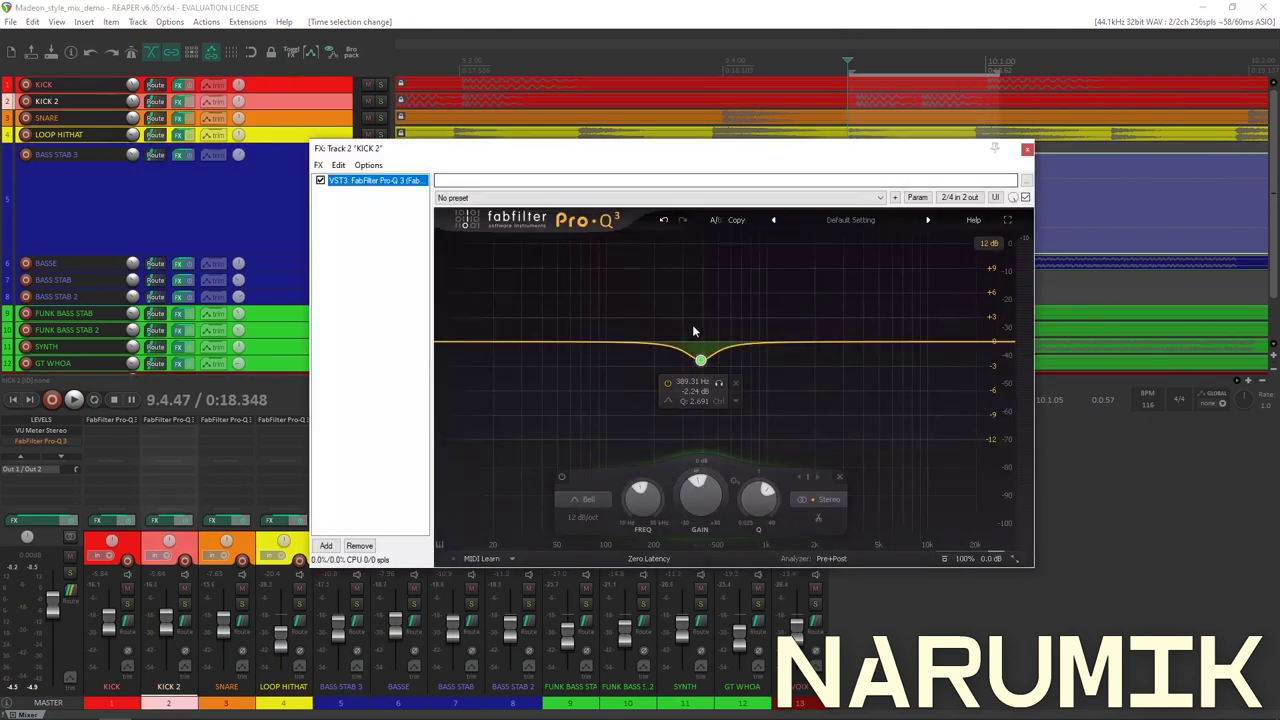
{"action": "left_click_drag", "start_coordinate": [754, 344], "coordinate": [765, 287]}
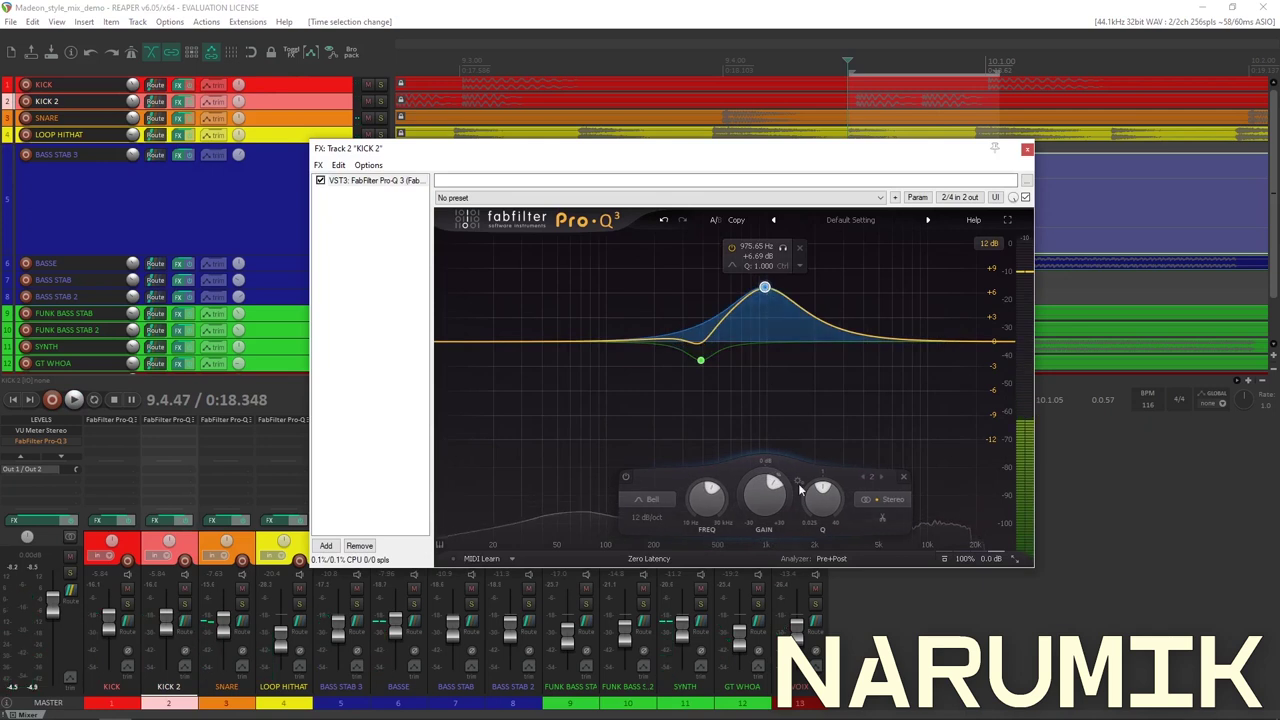
{"action": "left_click_drag", "start_coordinate": [818, 505], "coordinate": [824, 465]}
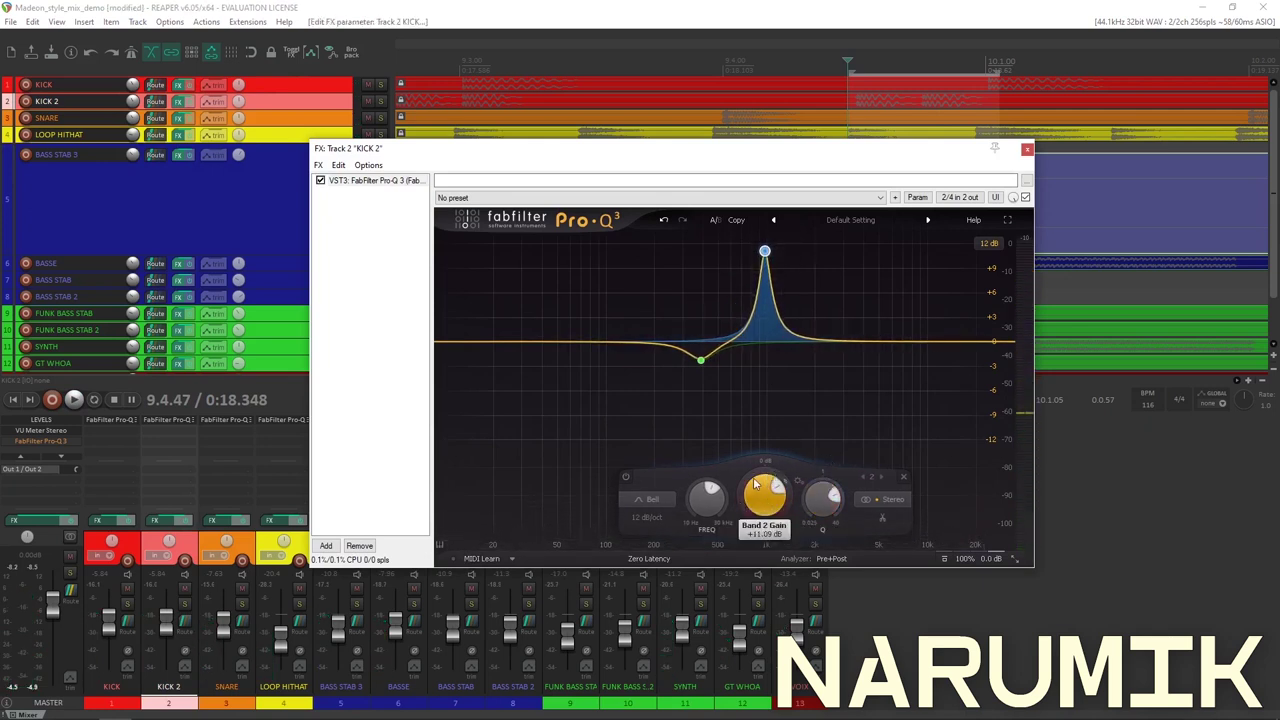
Sweep KICK 2's boosted band down to 595.76 Hz while playing the mix.
{"action": "left_click_drag", "start_coordinate": [758, 501], "coordinate": [704, 510]}
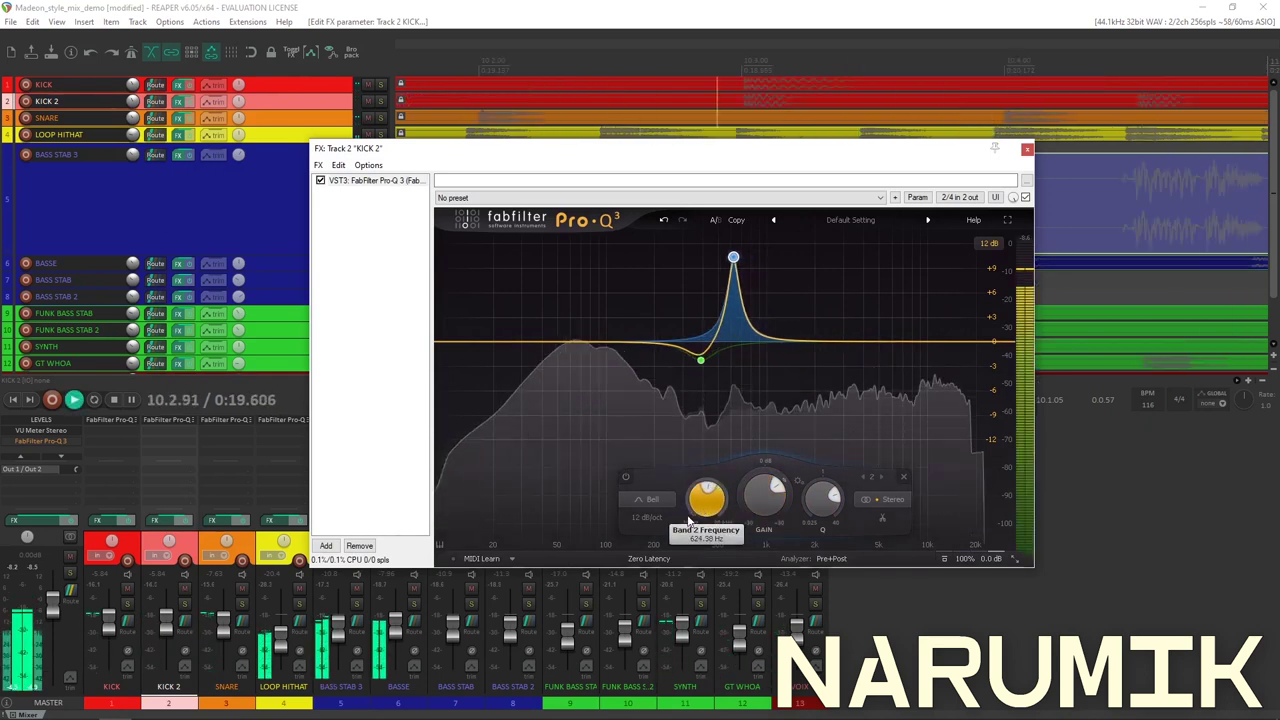
{"action": "key", "text": "space"}
{"action": "key", "text": "space"}
{"action": "left_click", "coordinate": [534, 6]}
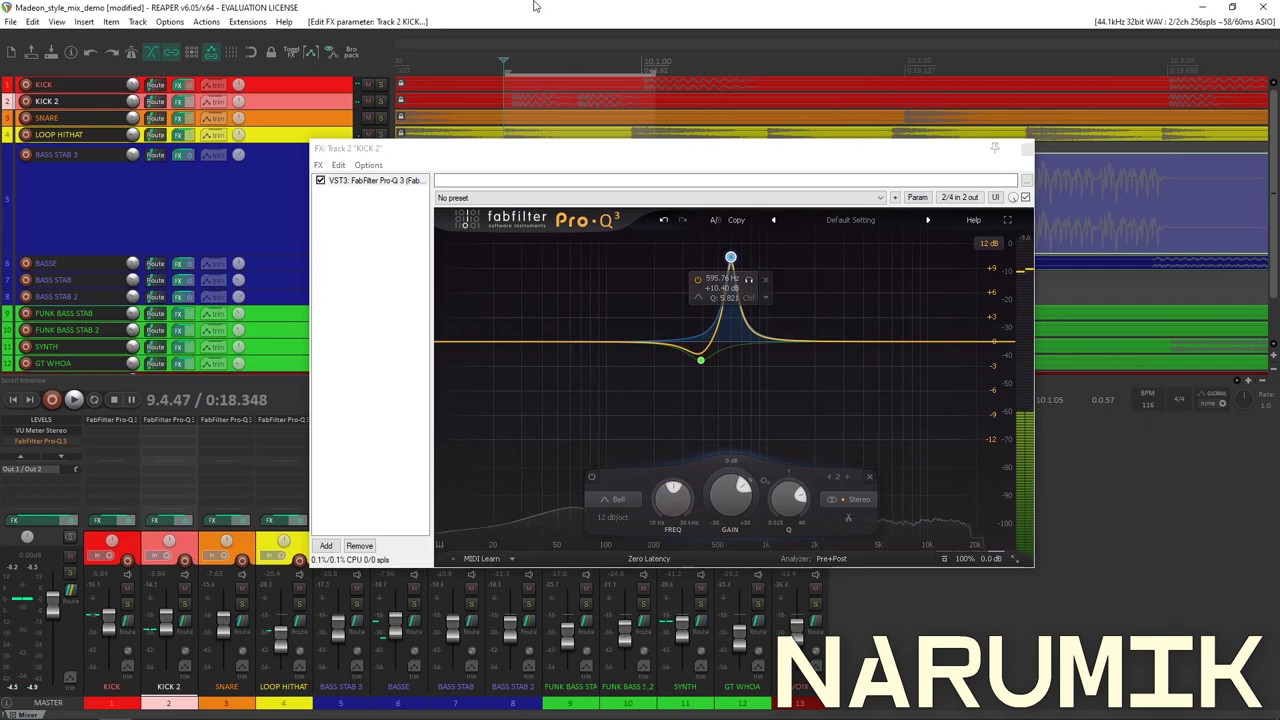
Loop the time selection with repeat enabled and fine-tune KICK 2's boosted band to about 610 Hz.
{"action": "left_click", "coordinate": [677, 513]}
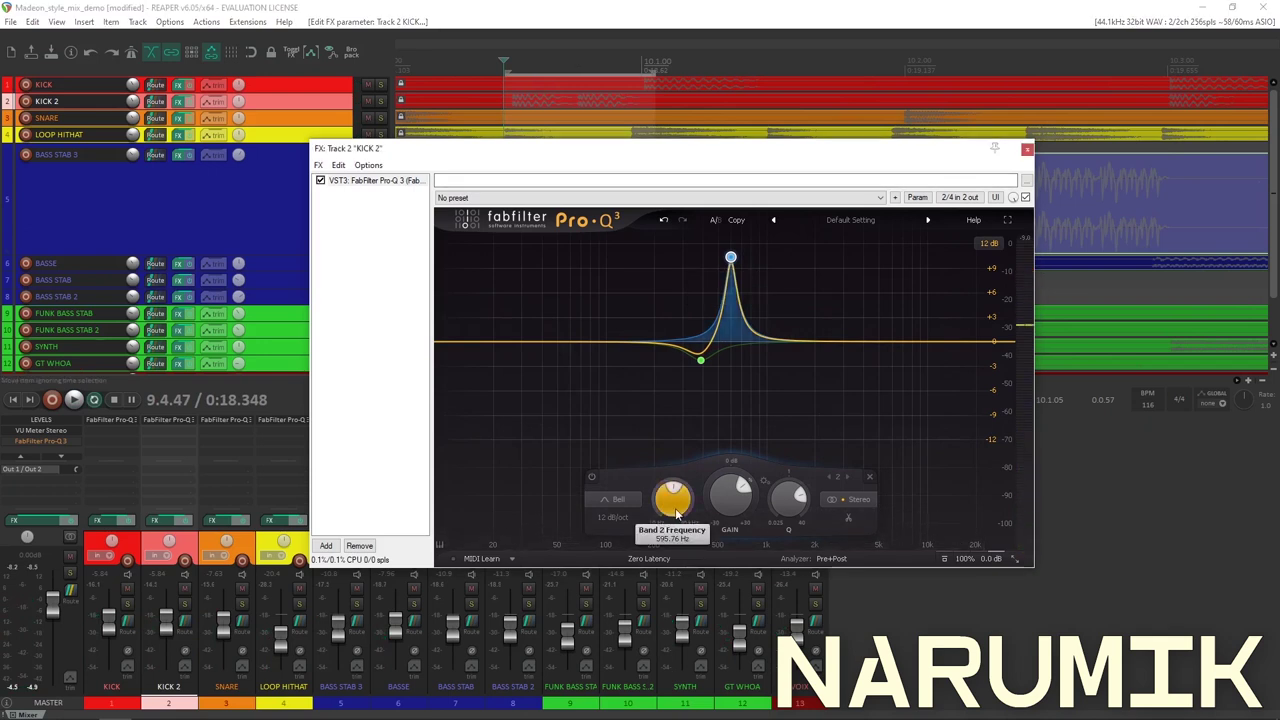
{"action": "key", "text": "space"}
{"action": "left_click_drag", "start_coordinate": [729, 495], "coordinate": [717, 508]}
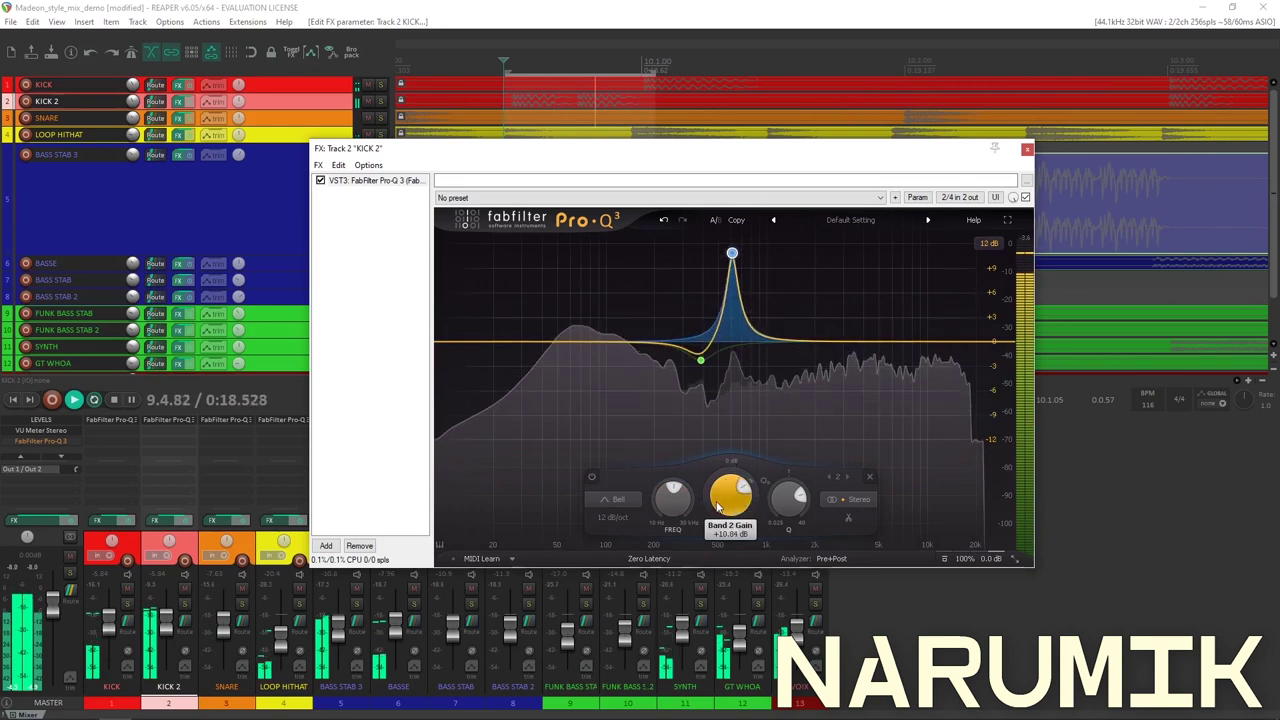
Toggle KICK 2's second band off and on, and turn it into a -4.94 dB cut with a Q of 6.568.
{"action": "left_click", "coordinate": [592, 477]}
{"action": "left_click", "coordinate": [592, 477]}
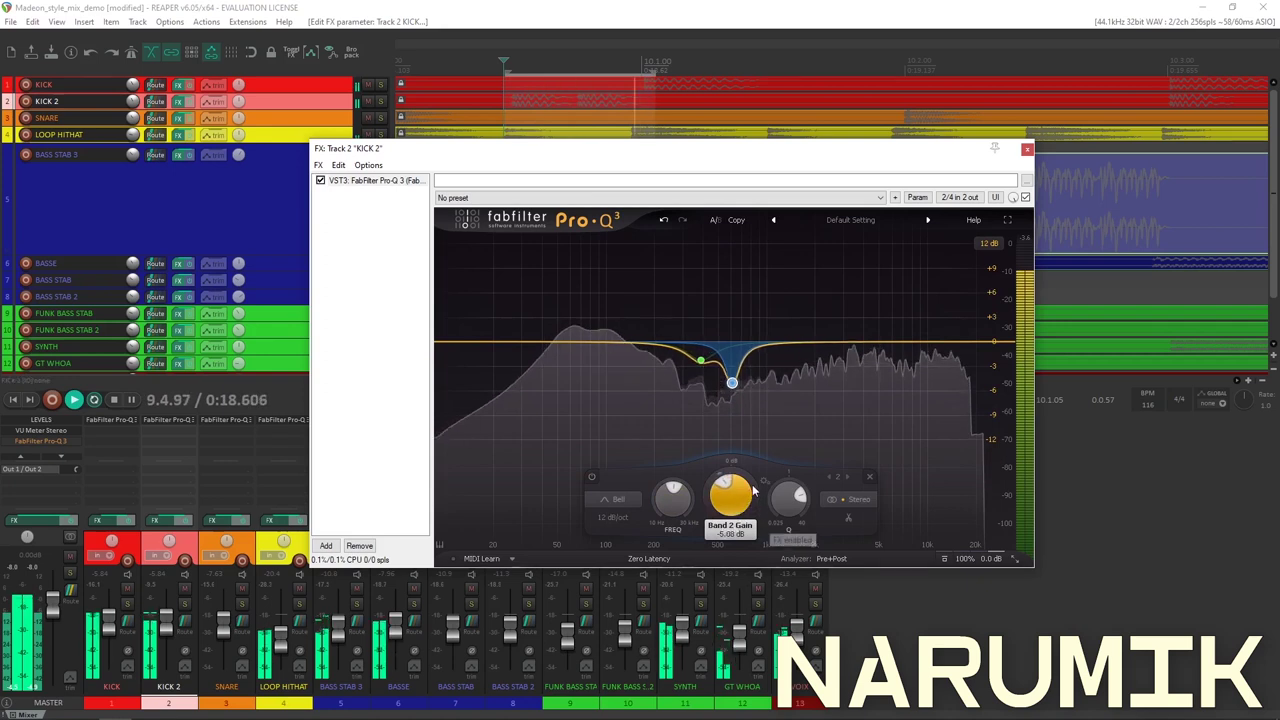
{"action": "left_click_drag", "start_coordinate": [774, 466], "coordinate": [785, 504]}
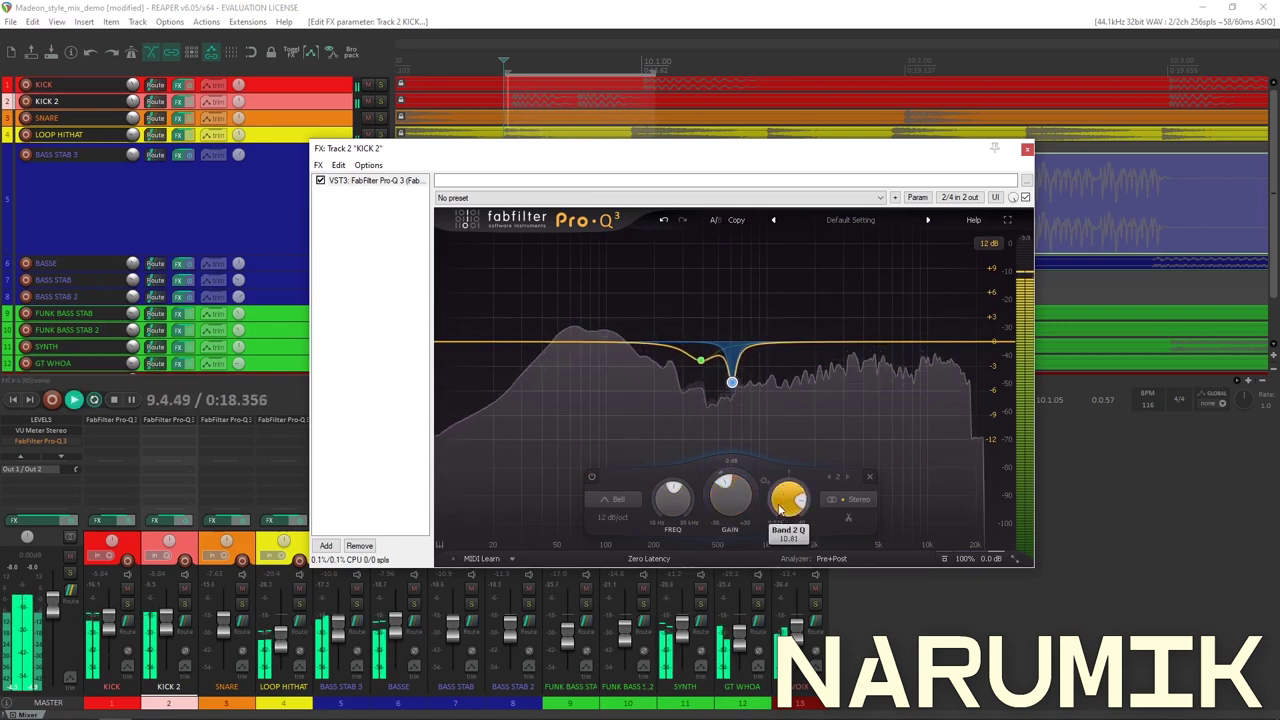
{"action": "mouse_move", "coordinate": [735, 510]}
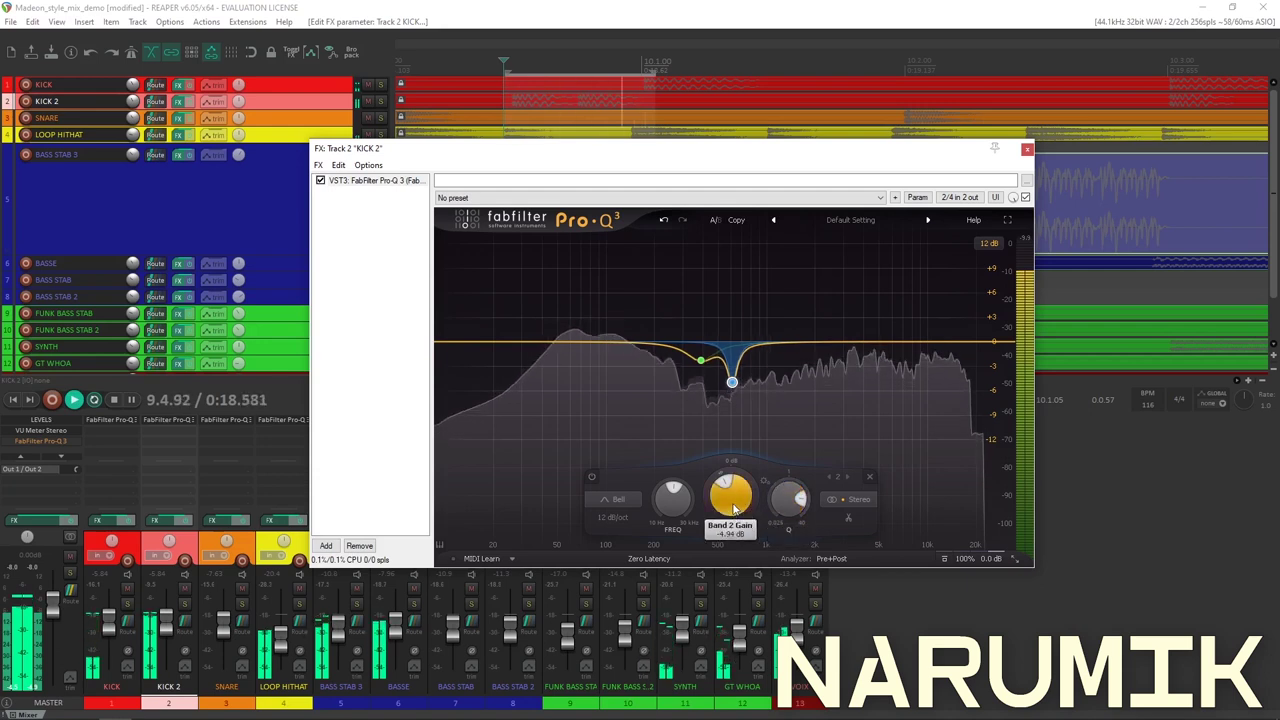
{"action": "mouse_move", "coordinate": [775, 520]}
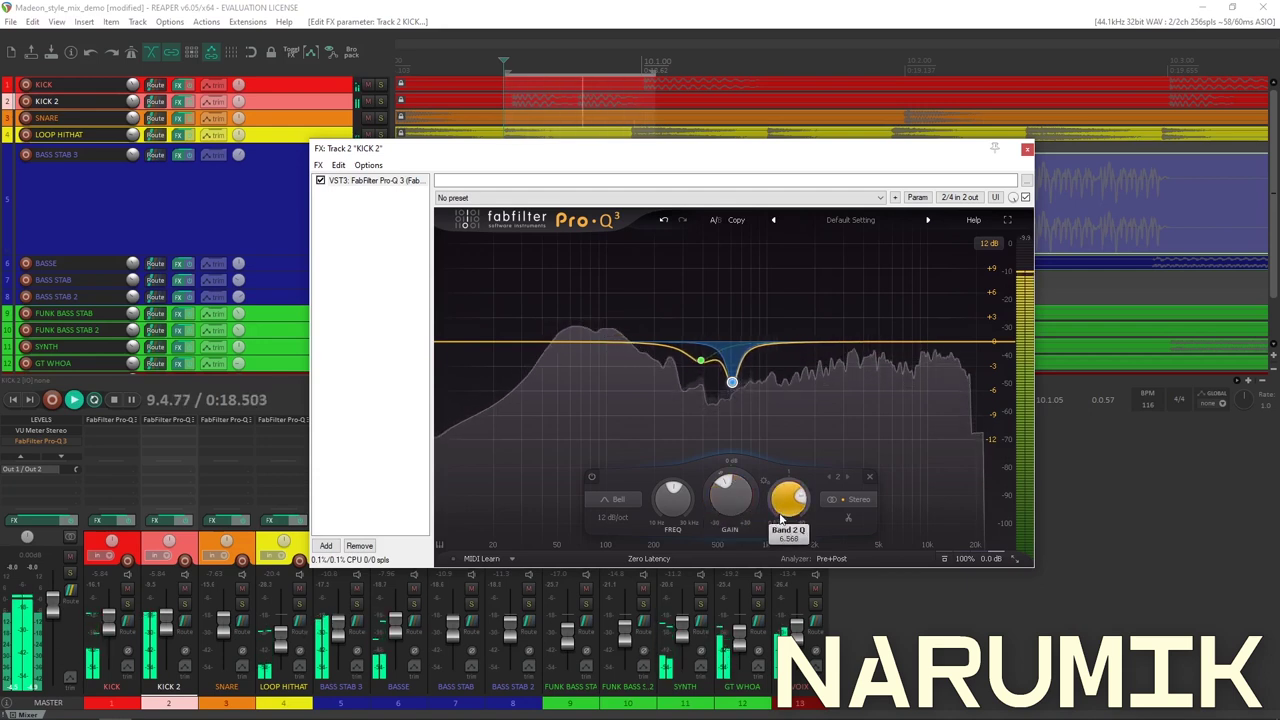
Compare the loop with KICK 2's second band off and on, set its gain to -4.07 dB and stop playback.
{"action": "left_click", "coordinate": [592, 478]}
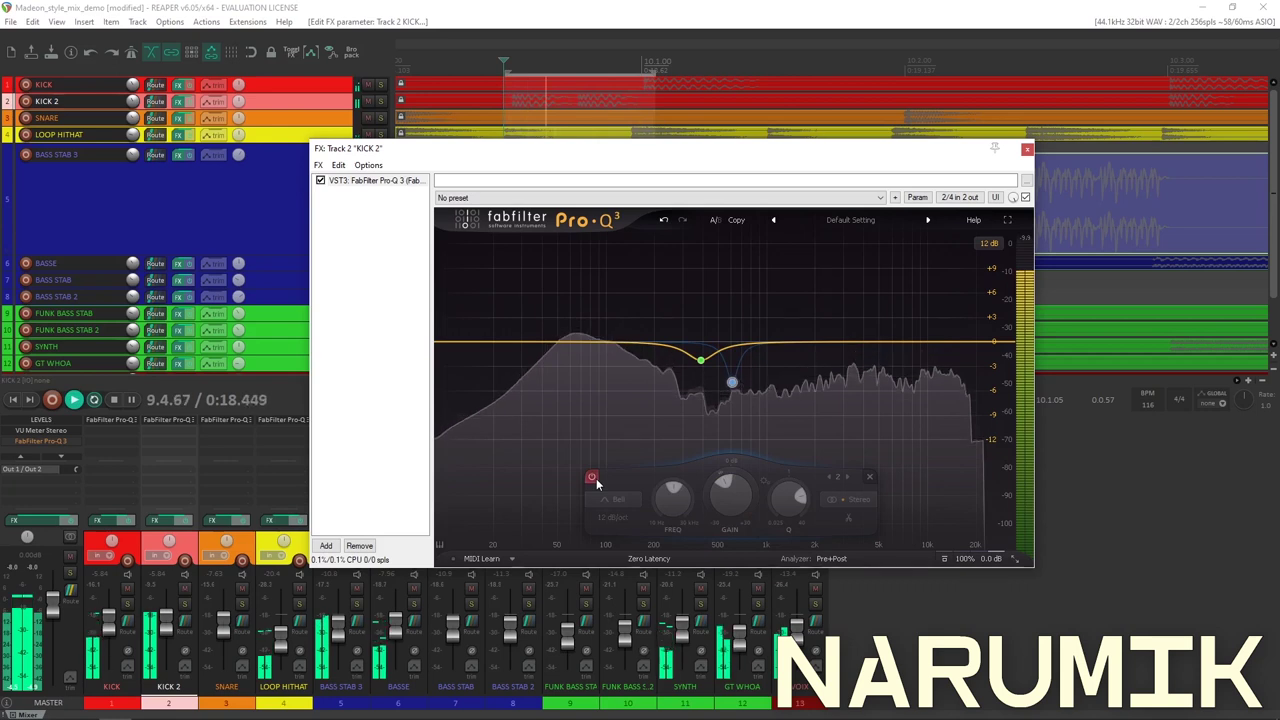
{"action": "left_click", "coordinate": [592, 478]}
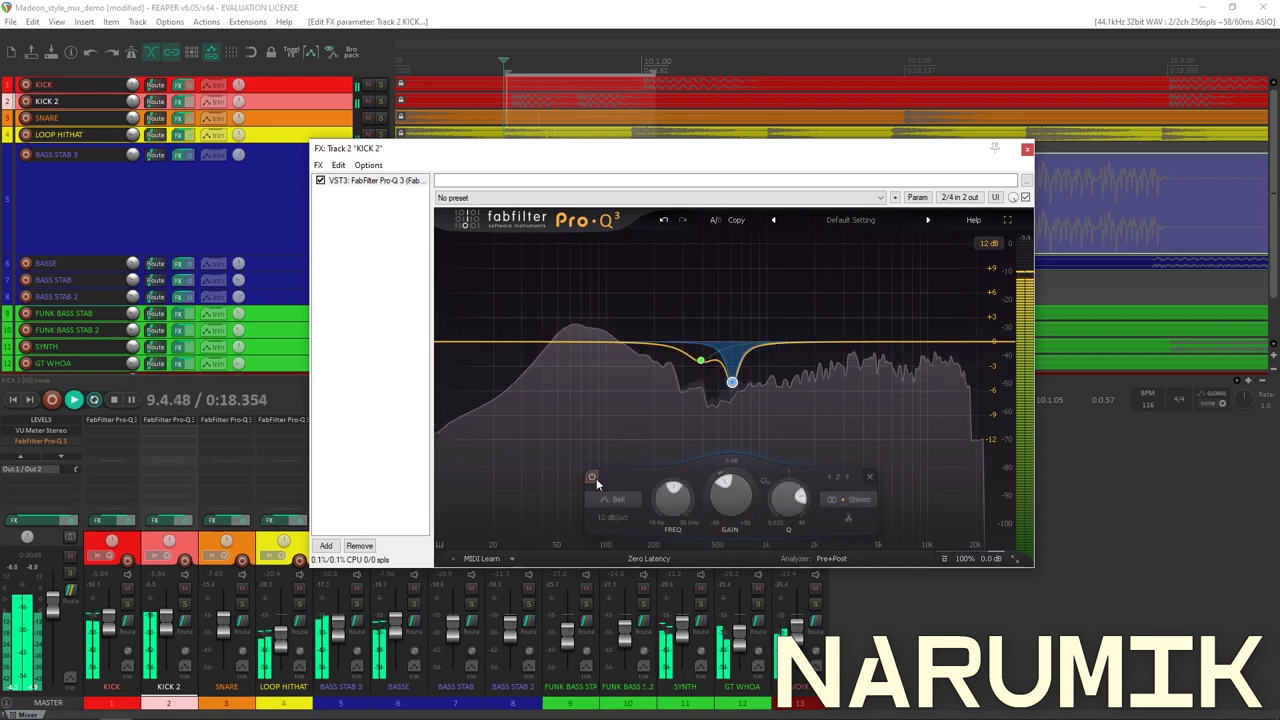
{"action": "left_click_drag", "start_coordinate": [735, 506], "coordinate": [735, 502]}
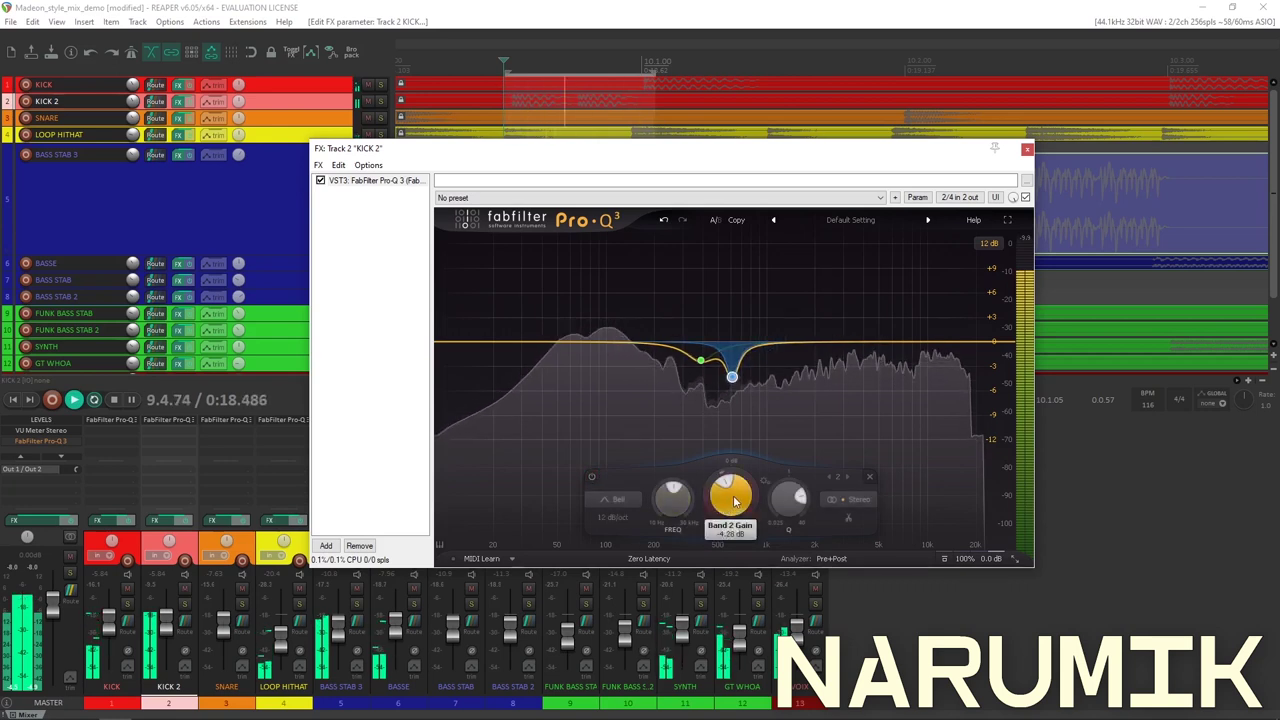
{"action": "left_click", "coordinate": [592, 478]}
{"action": "left_click", "coordinate": [592, 478]}
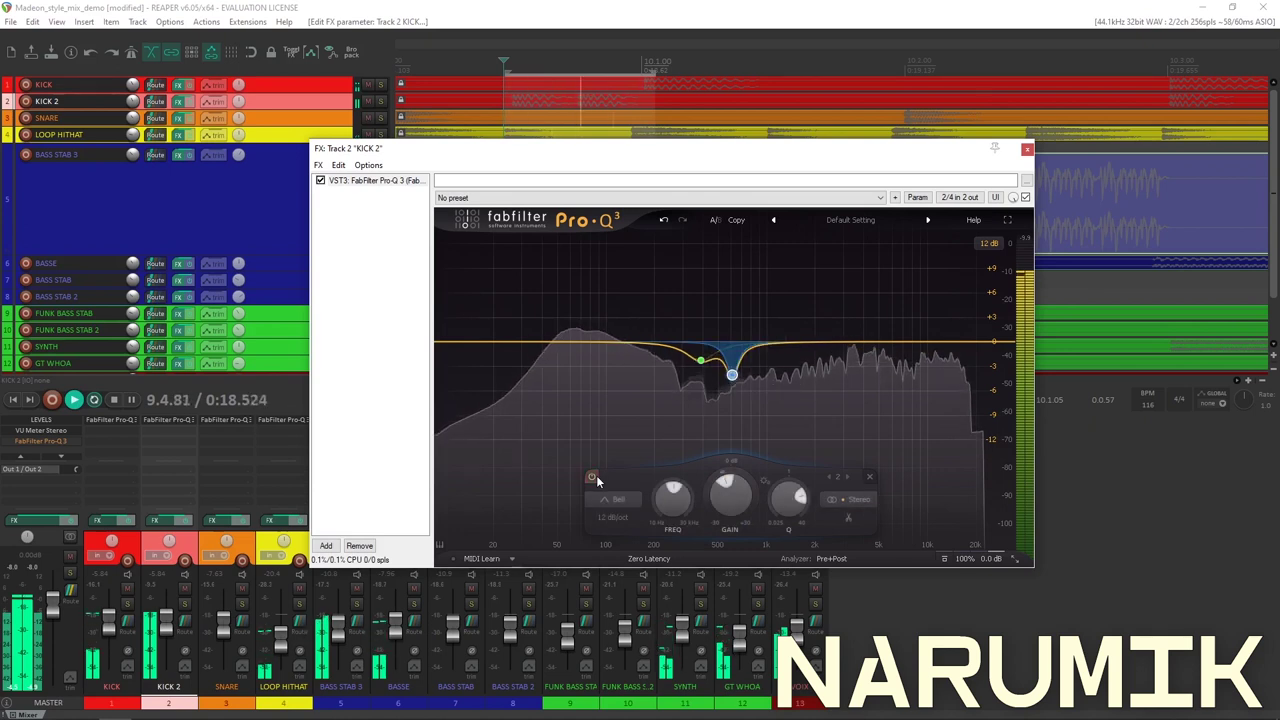
{"action": "key", "text": "space"}
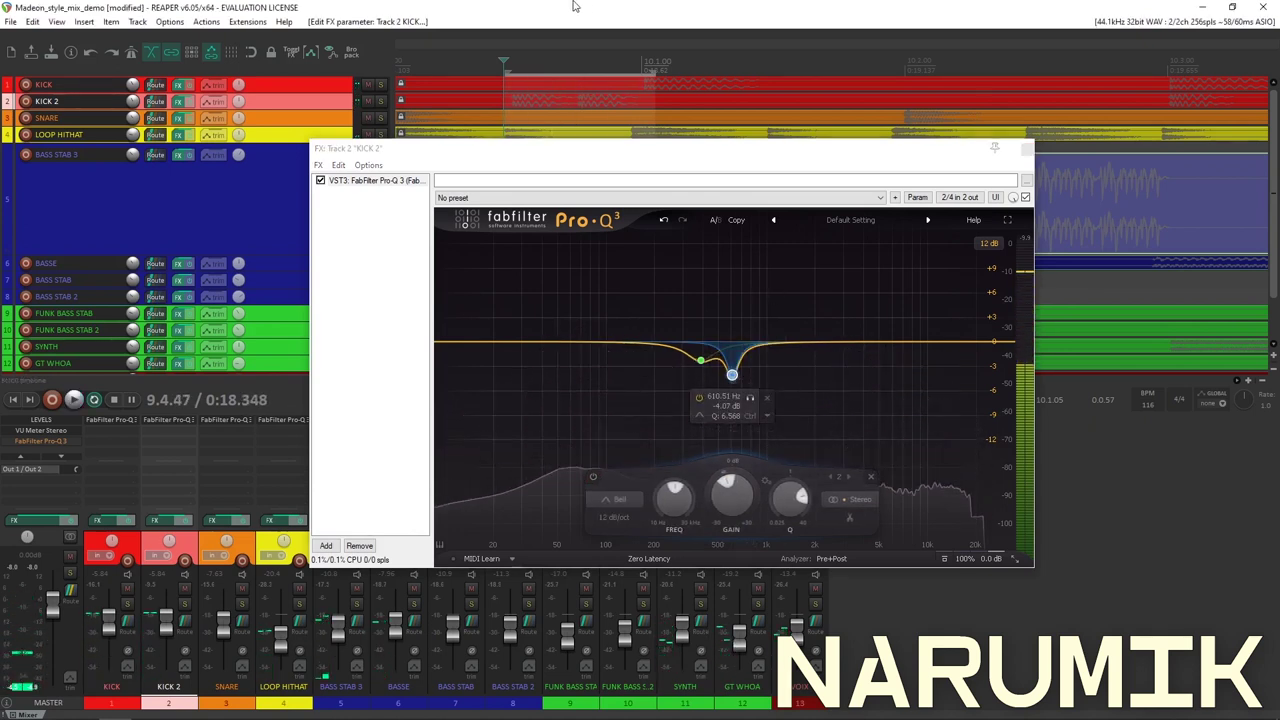
Move the KICK 2 effects window below the BASS STAB 3 waveform and audition the mix from 10.2.39 and 11.2.31.
{"action": "left_click_drag", "start_coordinate": [790, 153], "coordinate": [785, 245]}
{"action": "left_click", "coordinate": [810, 210]}
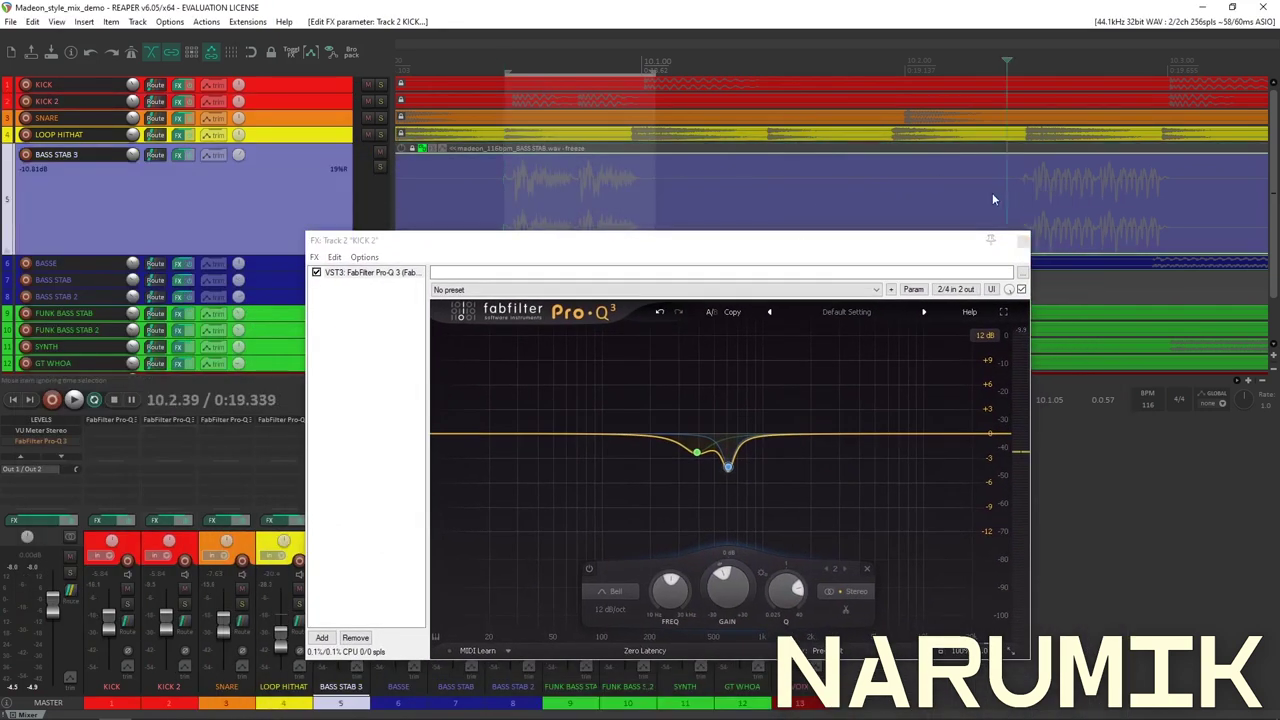
{"action": "key", "text": "space"}
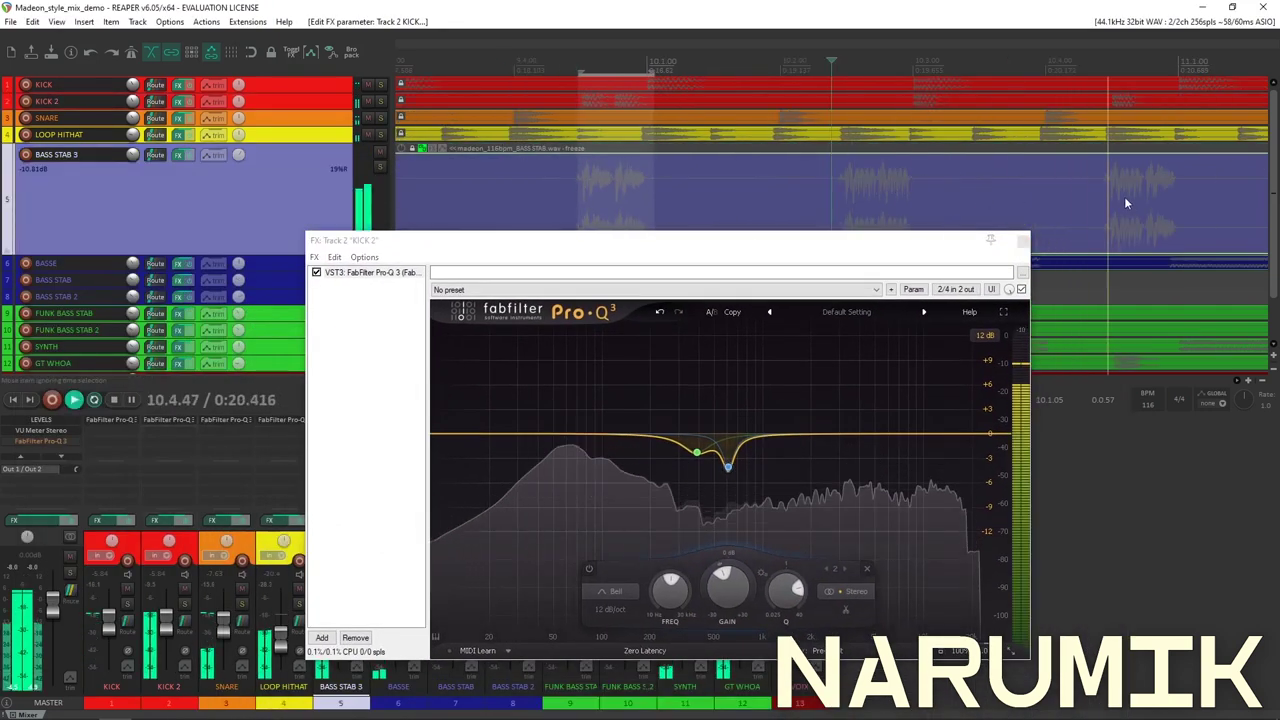
{"action": "left_click", "coordinate": [941, 185]}
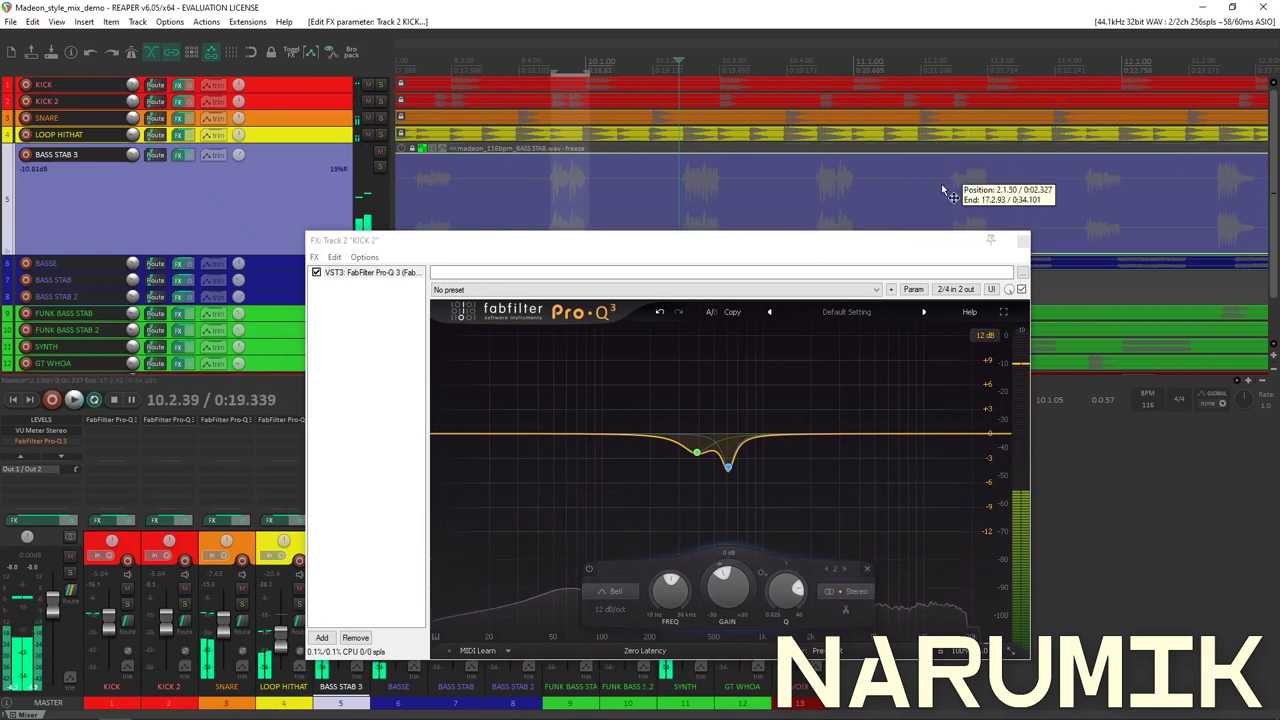
{"action": "key", "text": "space"}
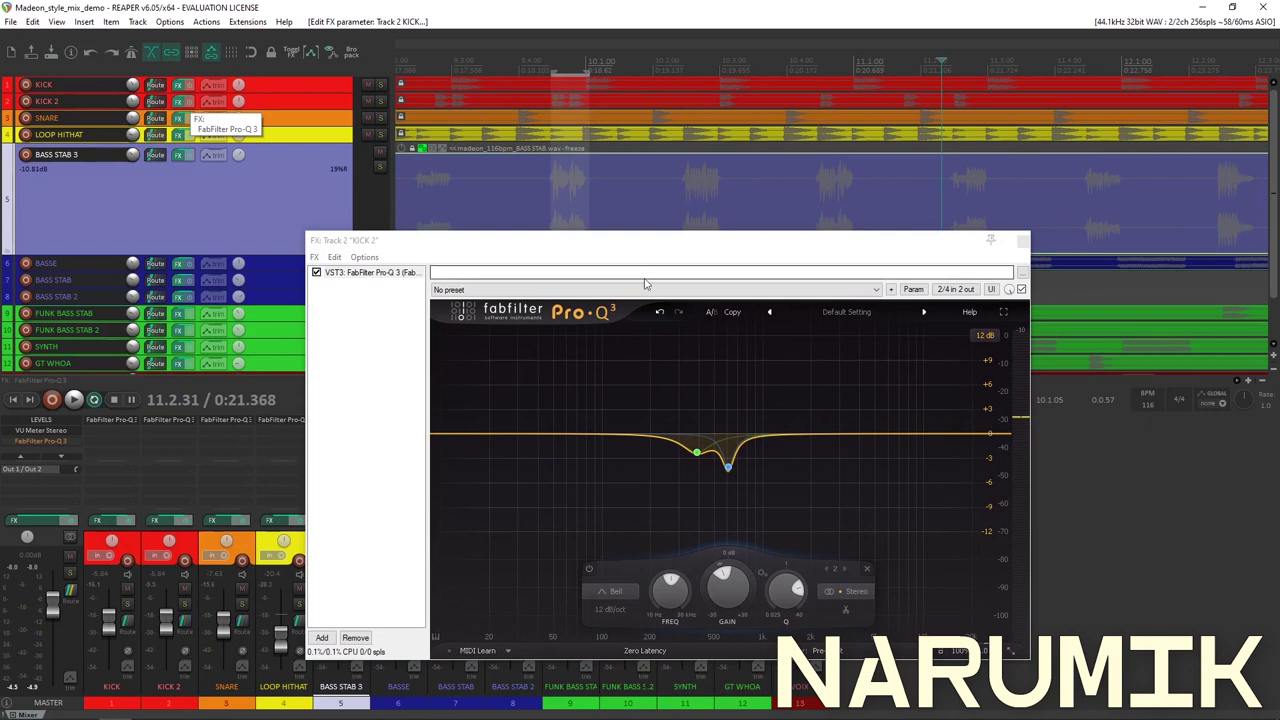
Solo KICK 2, move its effects window clear of the mixer and briefly play the track from 11.2.31.
{"action": "scroll", "coordinate": [596, 179], "scroll_direction": "down", "scroll_amount": 3}
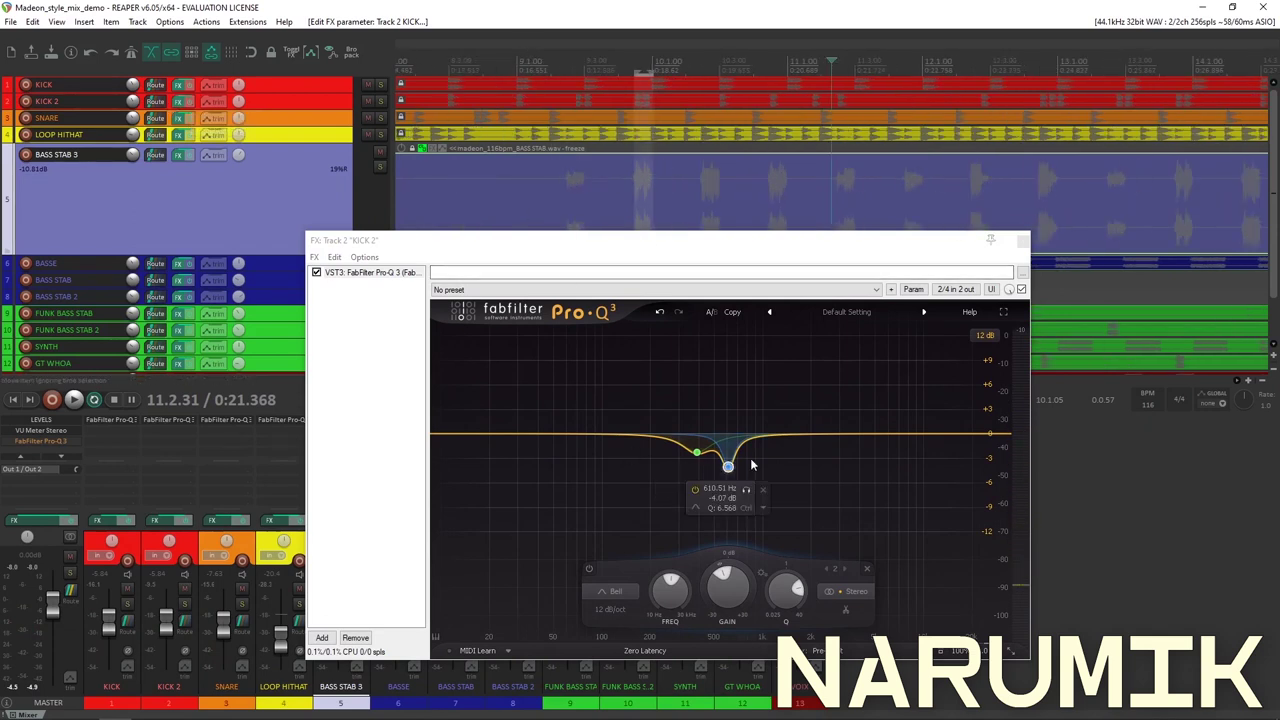
{"action": "scroll", "coordinate": [698, 172], "scroll_direction": "up", "scroll_amount": 4}
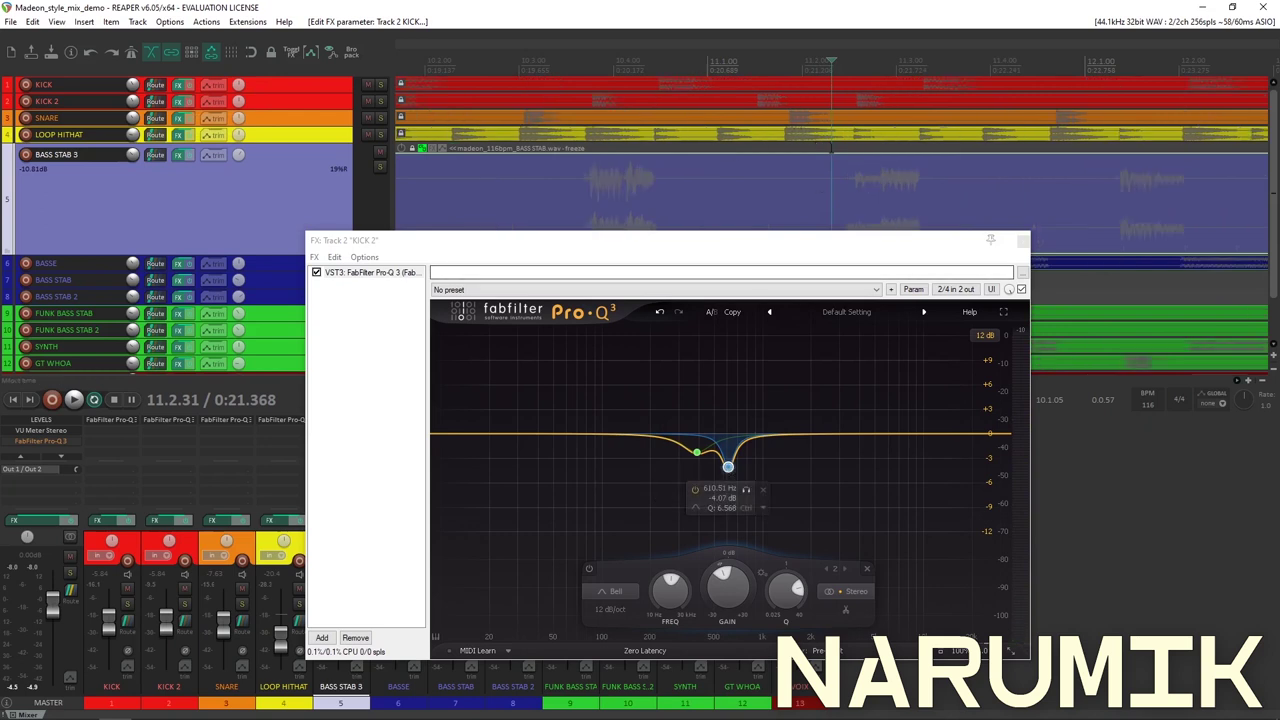
{"action": "left_click", "coordinate": [388, 98]}
{"action": "left_click", "coordinate": [381, 101]}
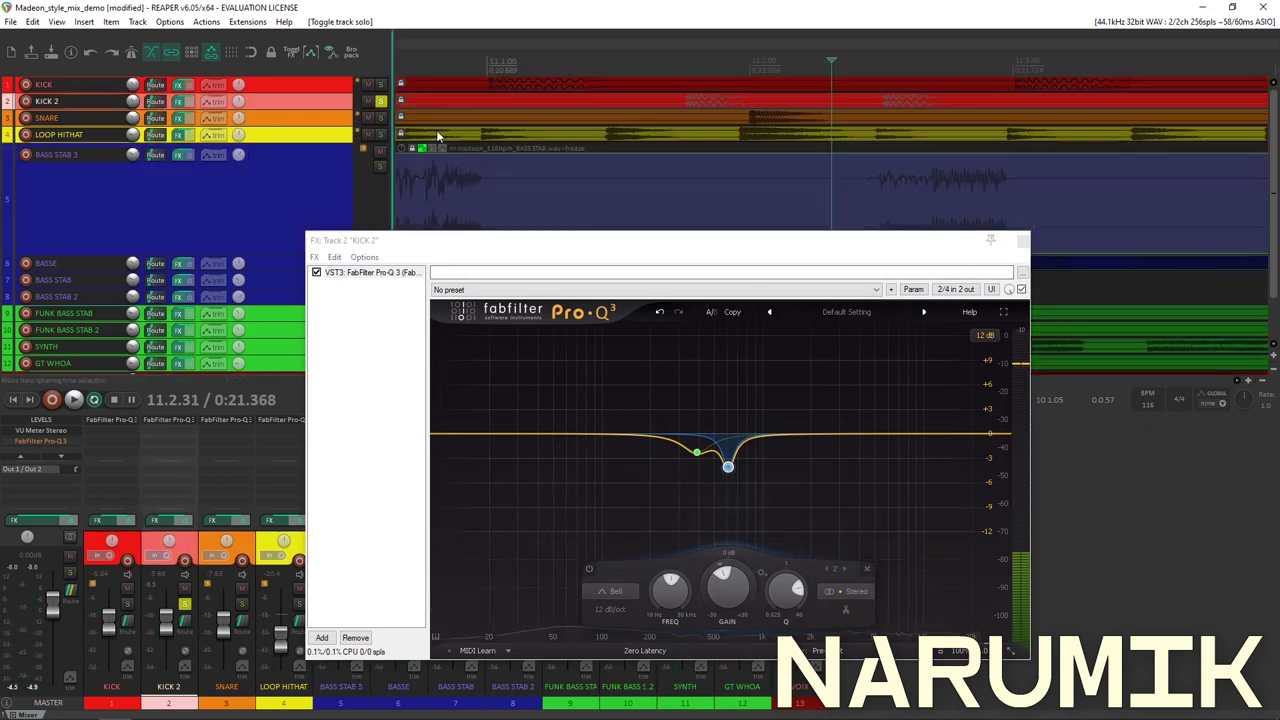
{"action": "left_click_drag", "start_coordinate": [566, 243], "coordinate": [830, 64]}
{"action": "key", "text": "space"}
Play the soloed KICK 2 from 11.2.31 with Pro-Q 3 on, then bypassed, resetting its peak meter to compare levels.
{"action": "key", "text": "space"}
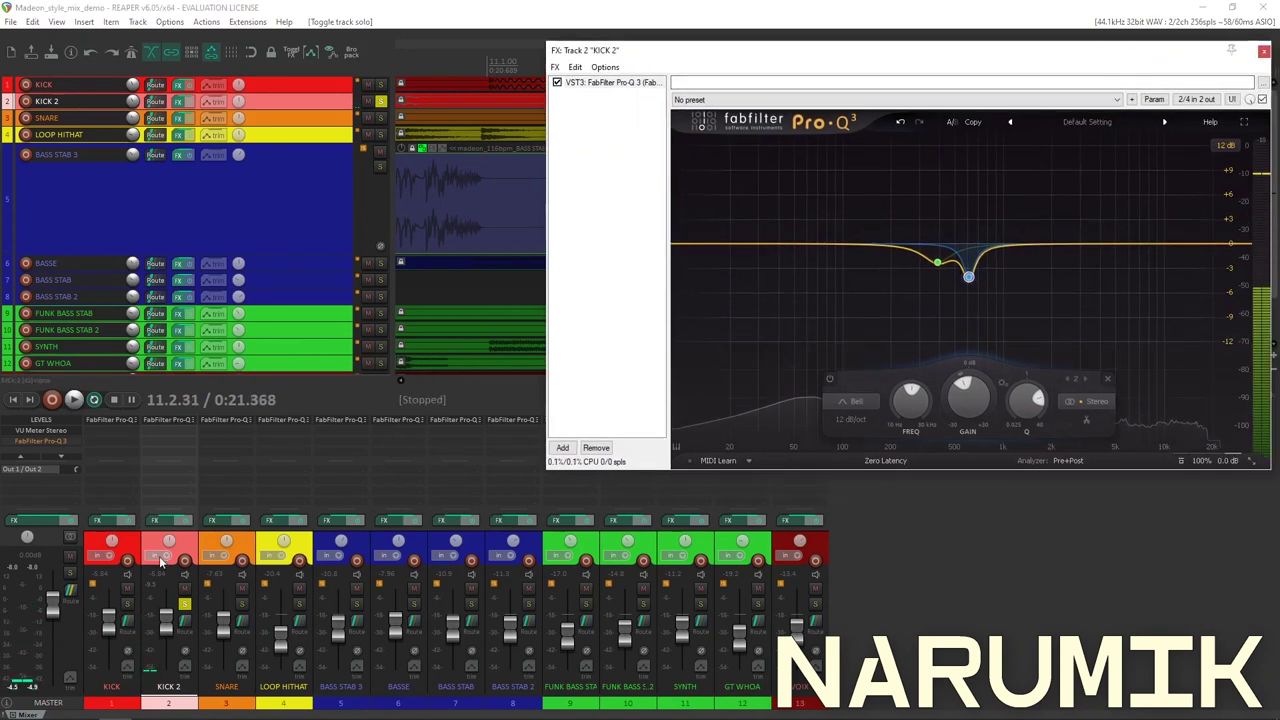
{"action": "key", "text": "space"}
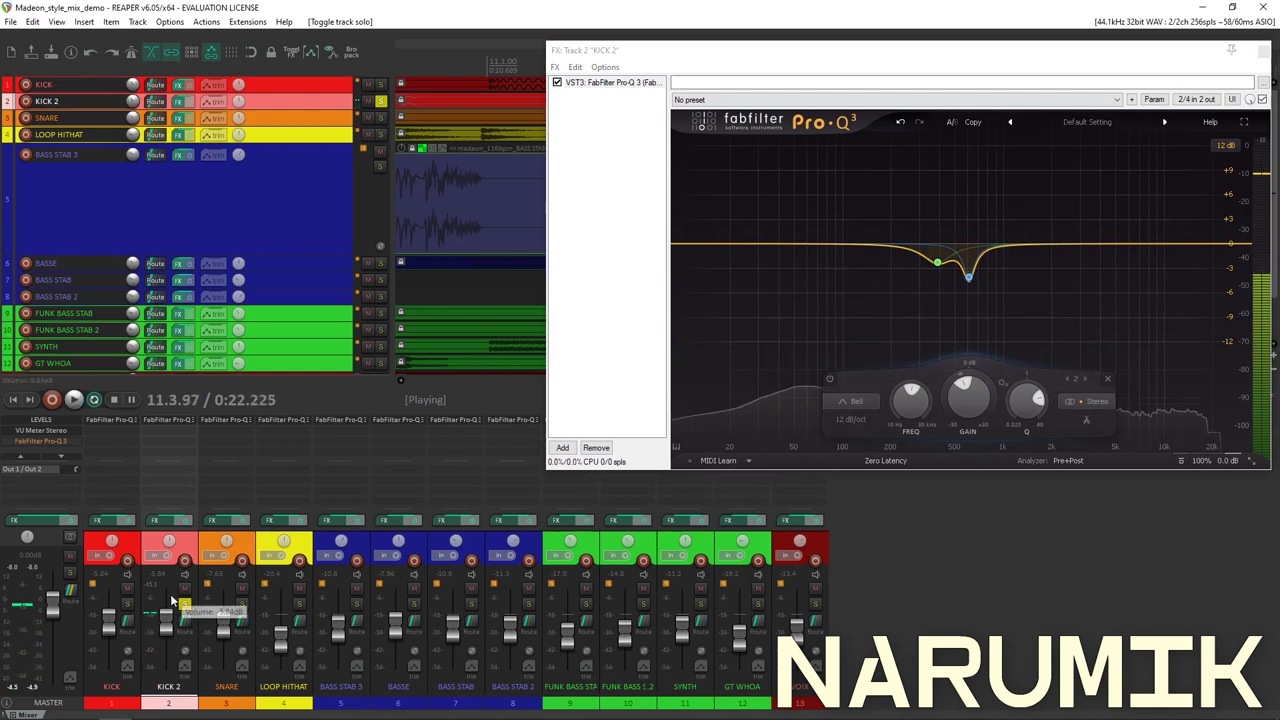
{"action": "key", "text": "space"}
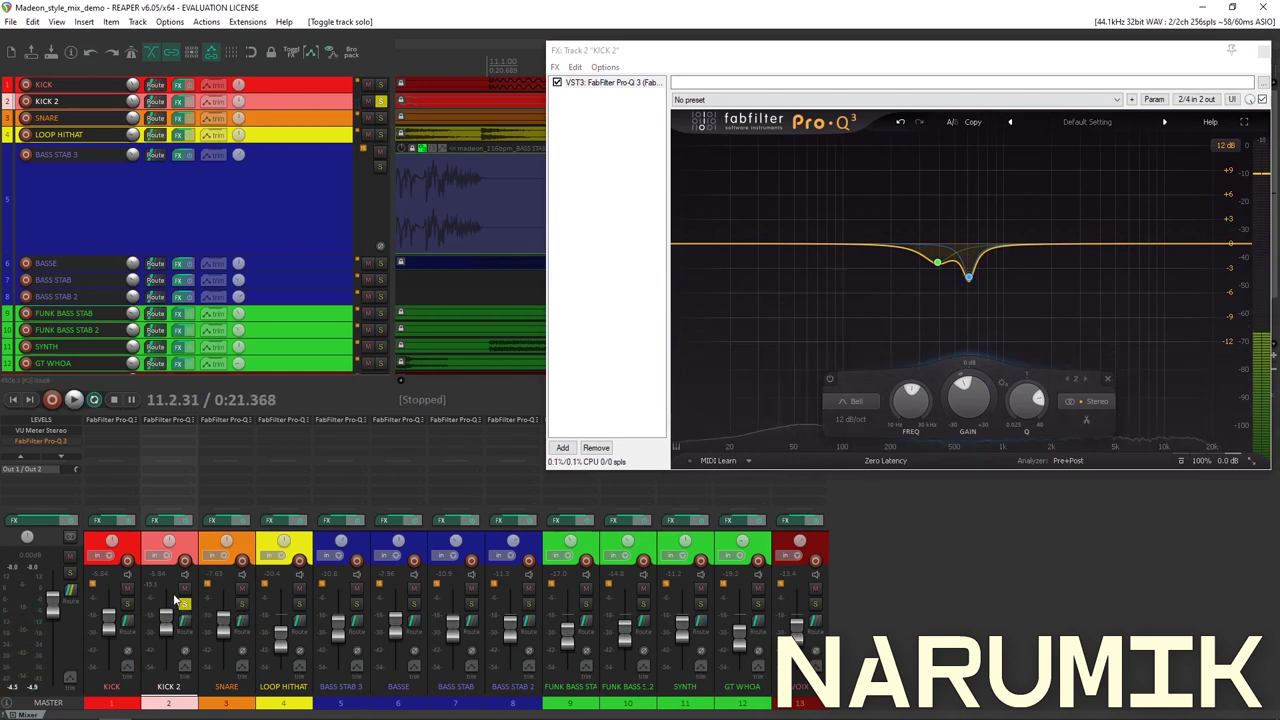
{"action": "left_click", "coordinate": [557, 83]}
{"action": "left_click", "coordinate": [147, 592]}
{"action": "key", "text": "space"}
{"action": "key", "text": "space"}
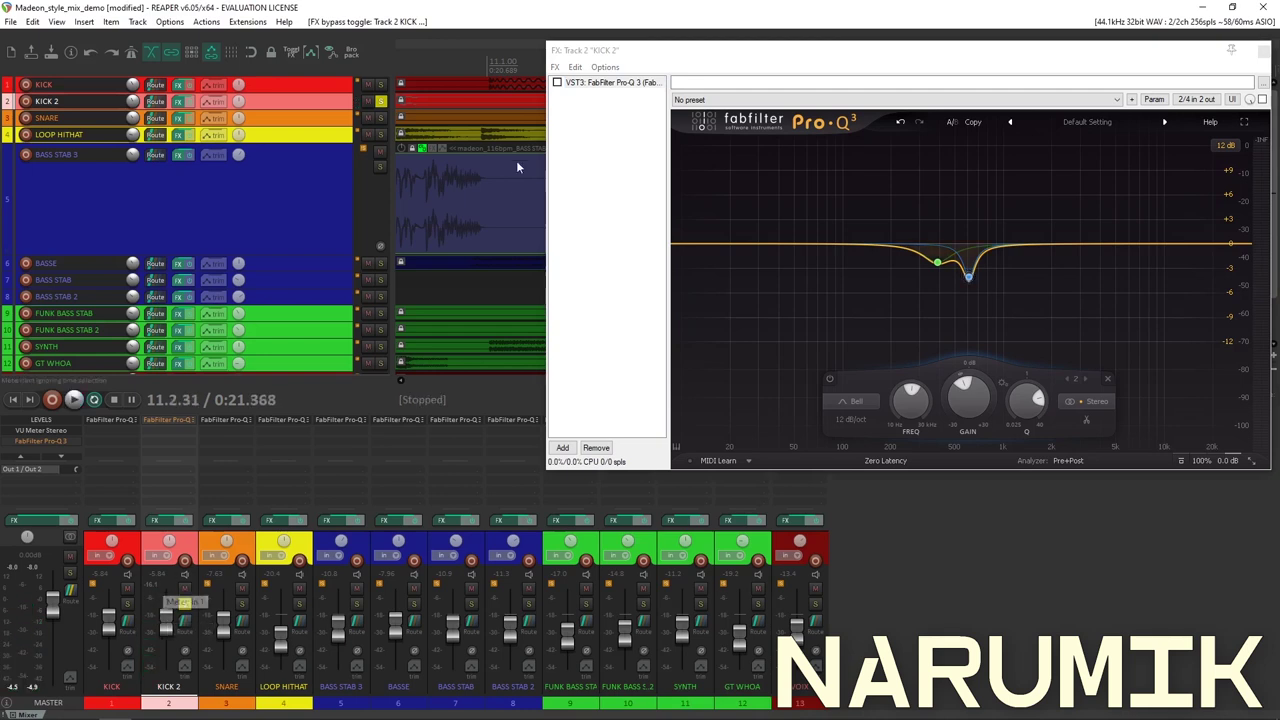
Re-enable KICK 2's Pro-Q 3 with an output level of -0.2 dB, close its effects window and unsolo the track.
{"action": "left_click", "coordinate": [553, 92]}
{"action": "left_click_drag", "start_coordinate": [637, 56], "coordinate": [395, 65]}
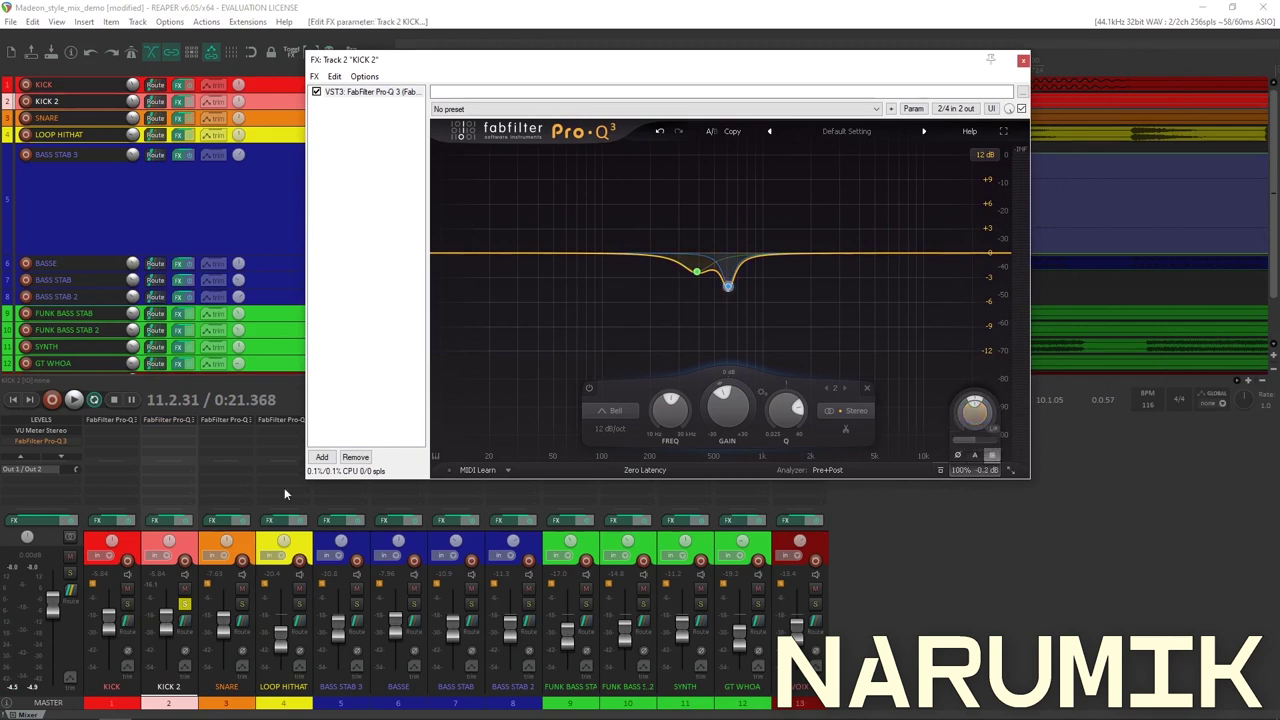
{"action": "left_click", "coordinate": [153, 587]}
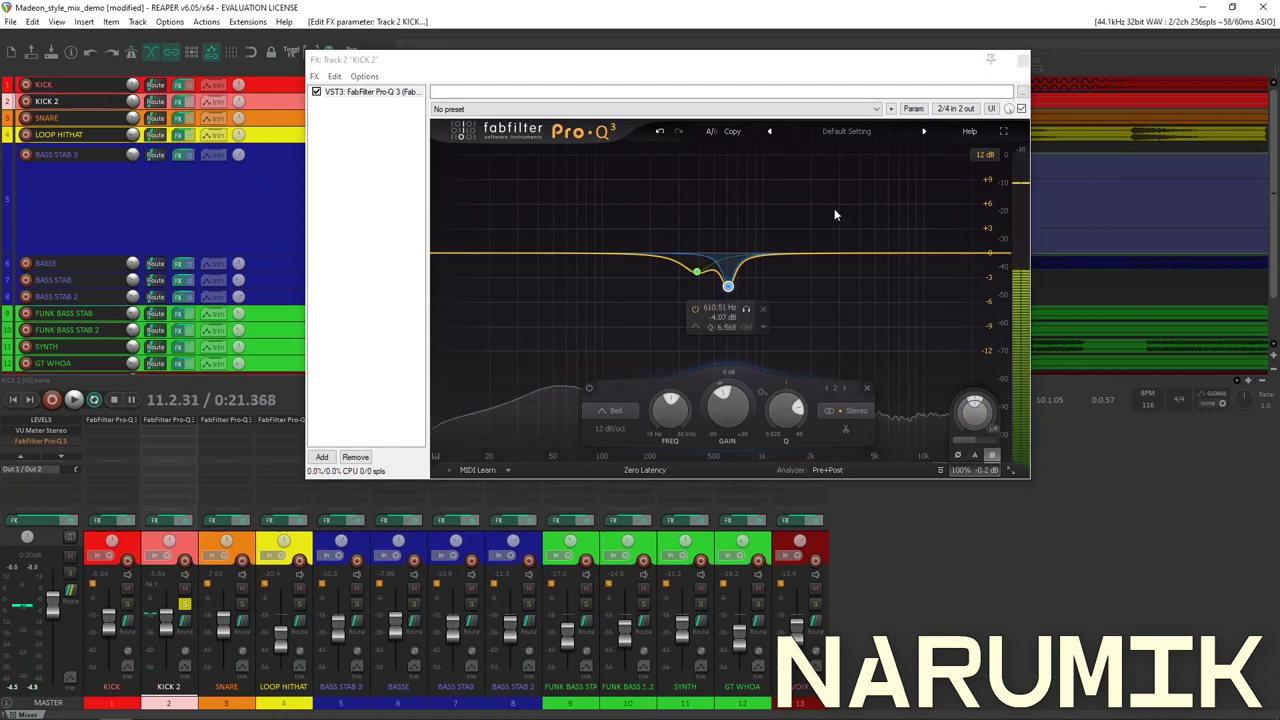
{"action": "left_click", "coordinate": [1022, 60]}
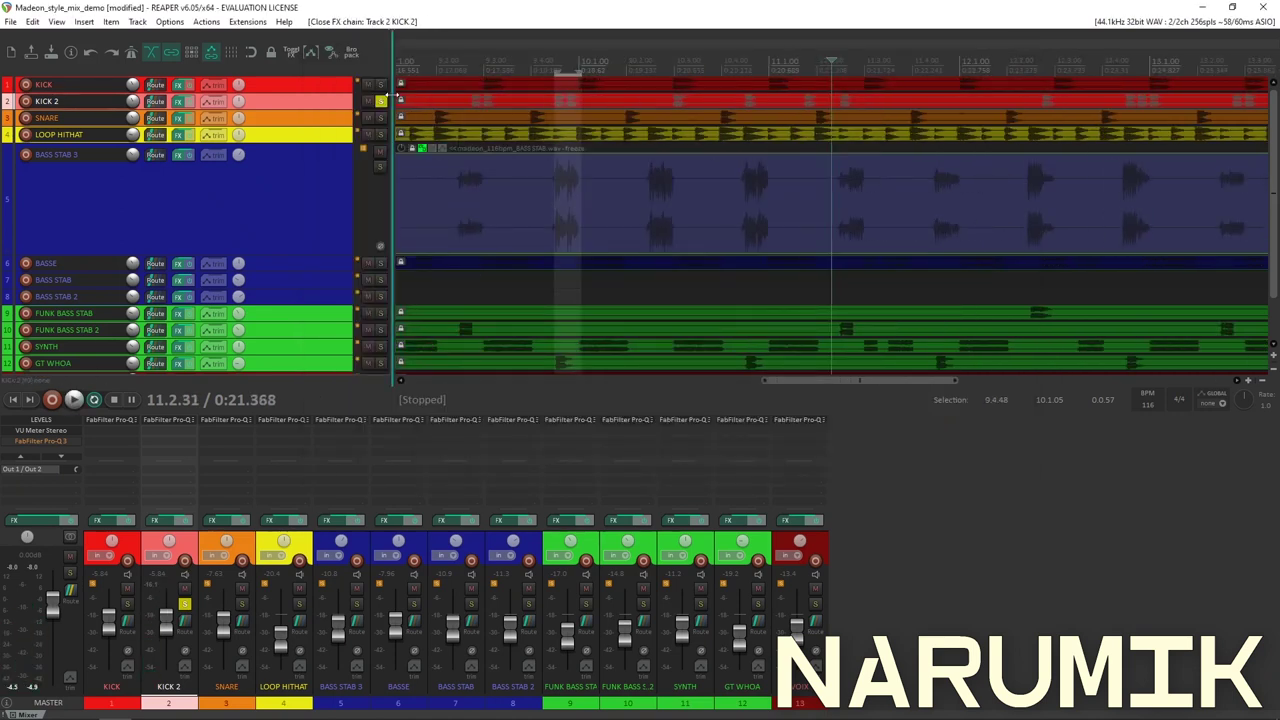
{"action": "left_click", "coordinate": [381, 101]}
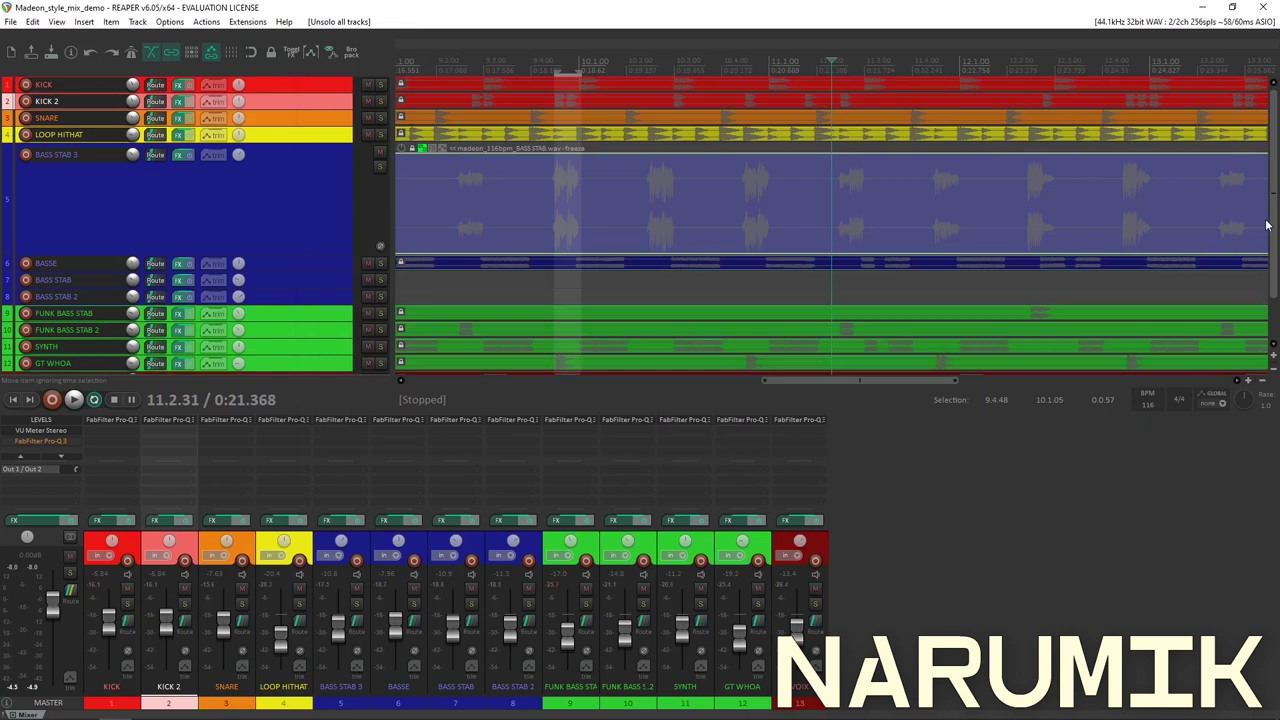
Open GT WHOA's Pro-Q 3 and add a narrow bell boost of +10.06 dB near 938 Hz with a Q of 6.017.
{"action": "scroll", "coordinate": [1082, 297], "scroll_direction": "down", "scroll_amount": 2}
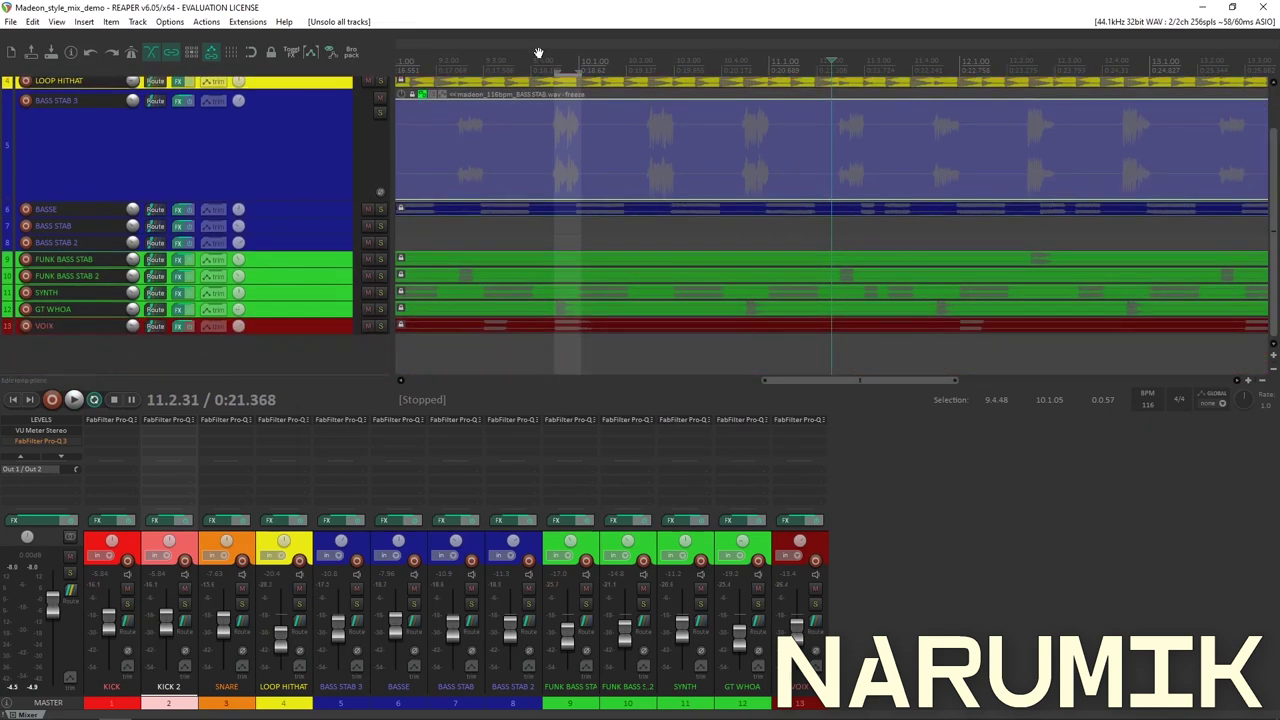
{"action": "left_click", "coordinate": [177, 309]}
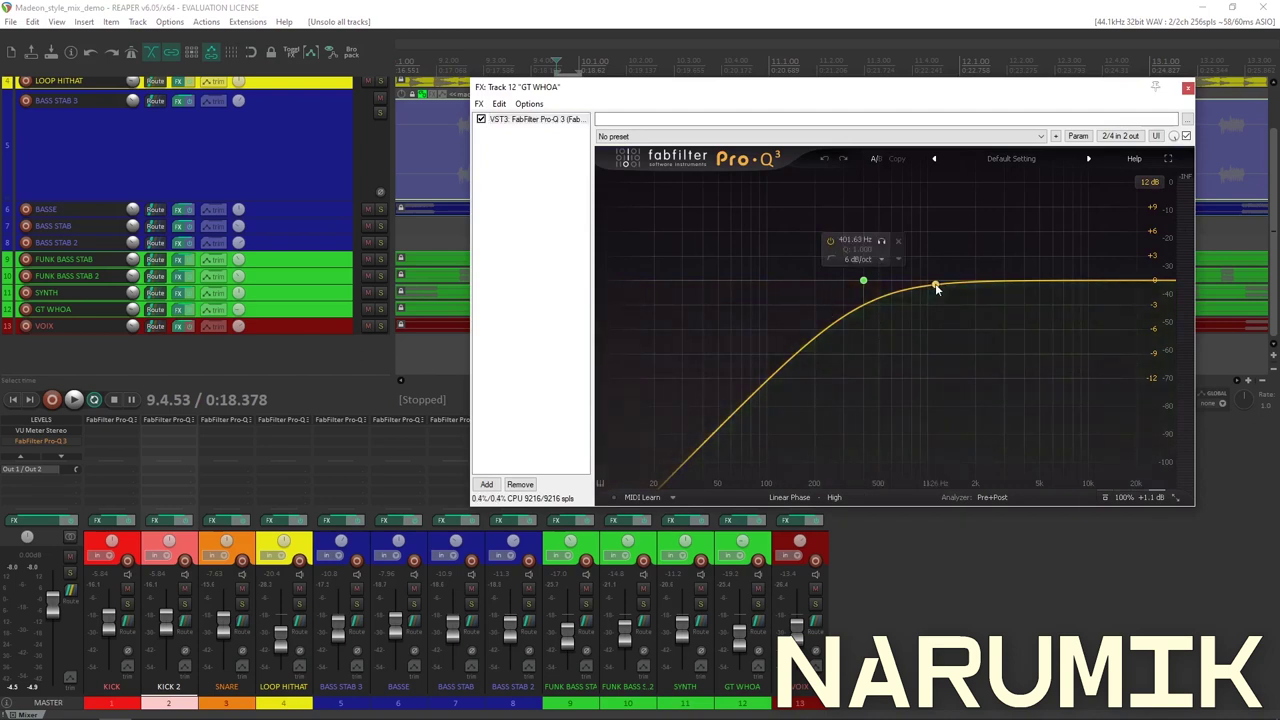
{"action": "left_click_drag", "start_coordinate": [935, 284], "coordinate": [921, 238]}
{"action": "scroll", "coordinate": [968, 447], "scroll_direction": "up", "scroll_amount": 10}
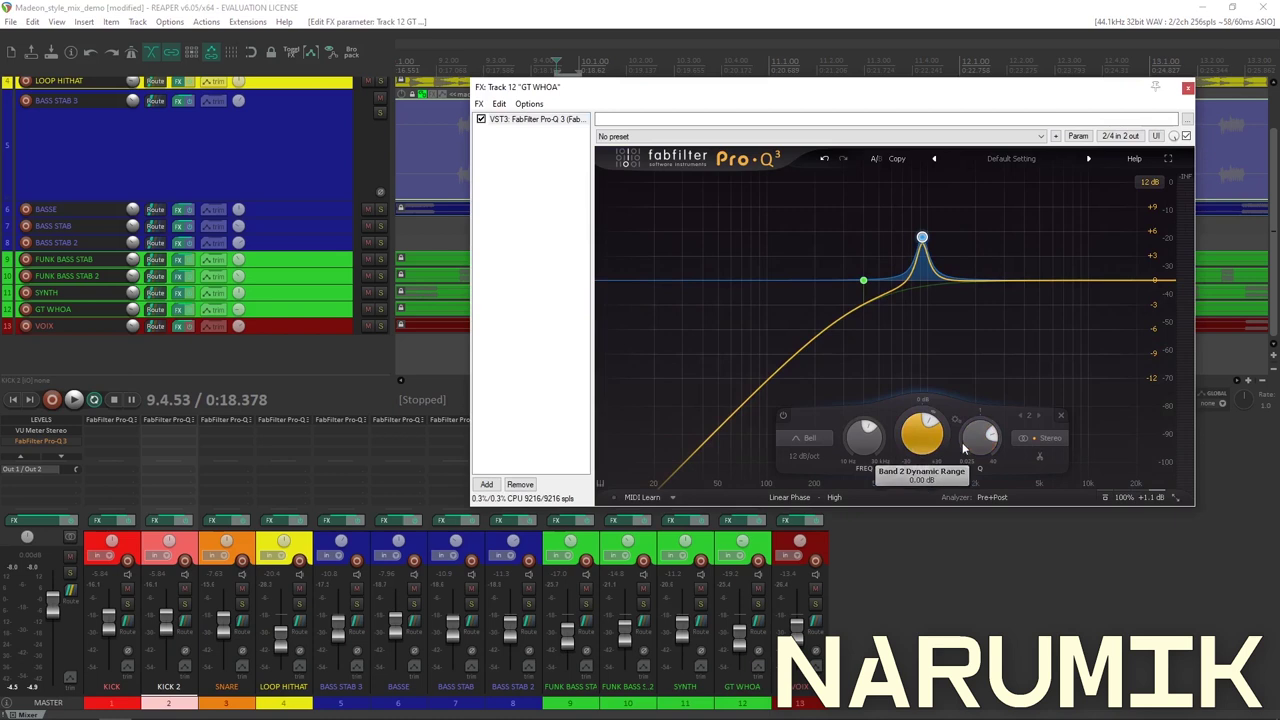
{"action": "scroll", "coordinate": [930, 422], "scroll_direction": "up", "scroll_amount": 2}
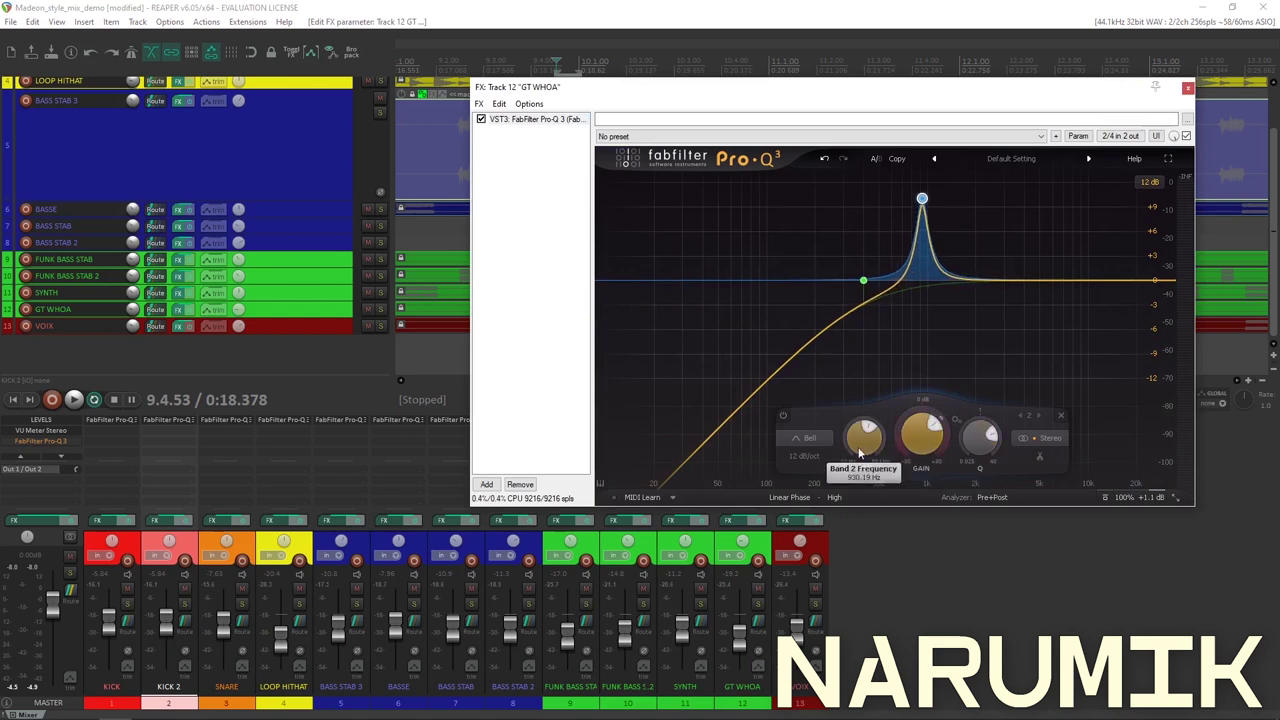
Sweep GT WHOA's boosted band to 613.92 Hz during playback and compare the sound with the band off and on.
{"action": "key", "text": "space"}
{"action": "scroll", "coordinate": [866, 440], "scroll_direction": "down", "scroll_amount": 5}
{"action": "scroll", "coordinate": [873, 476], "scroll_direction": "up", "scroll_amount": 4}
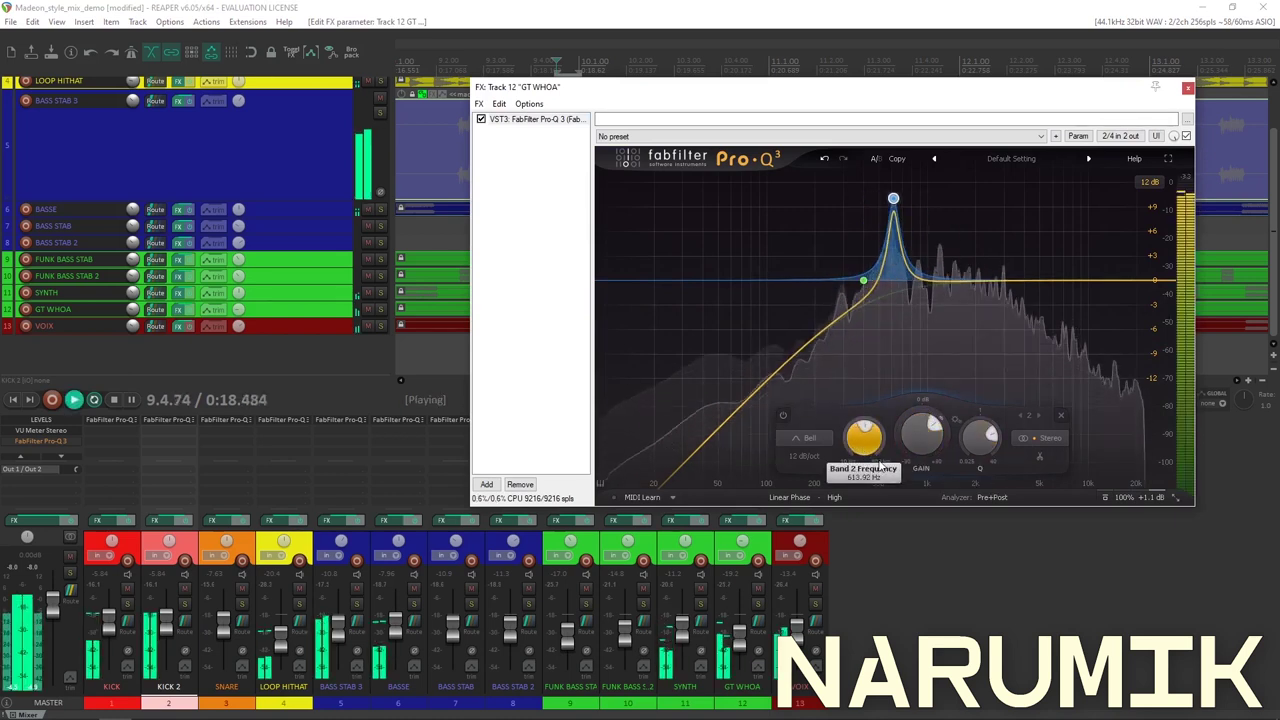
{"action": "key", "text": "space"}
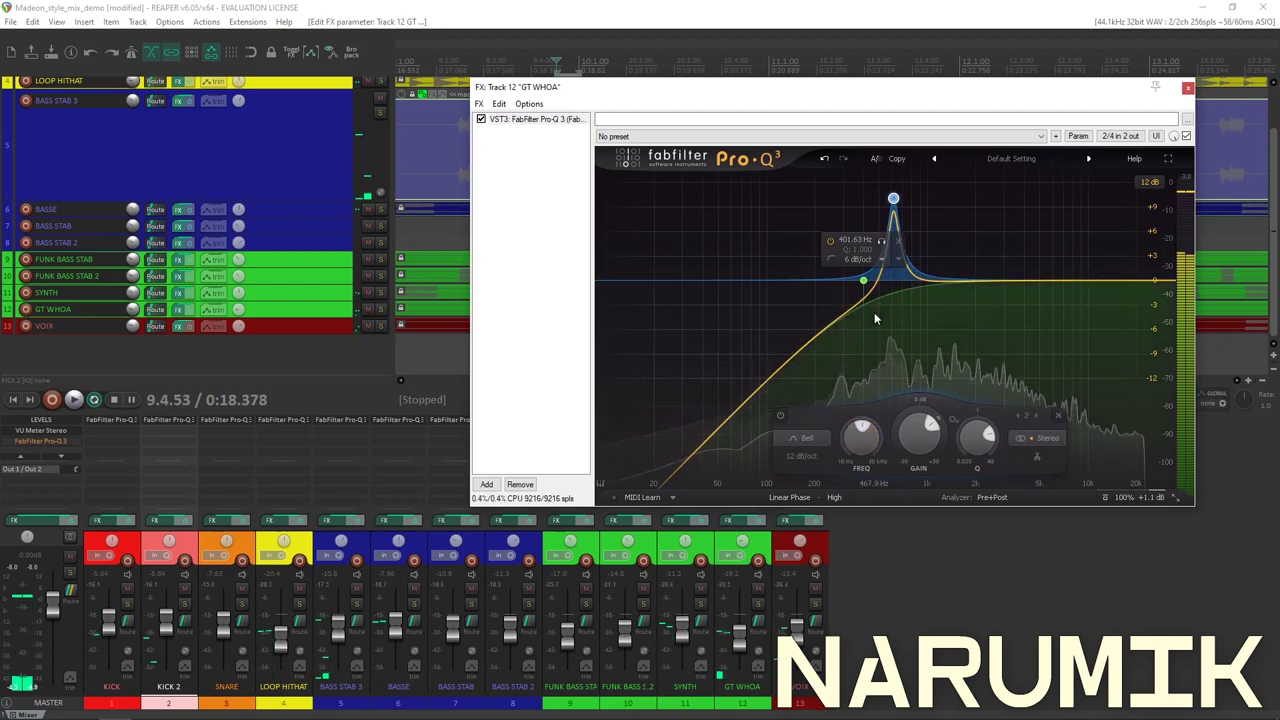
{"action": "mouse_move", "coordinate": [865, 295]}
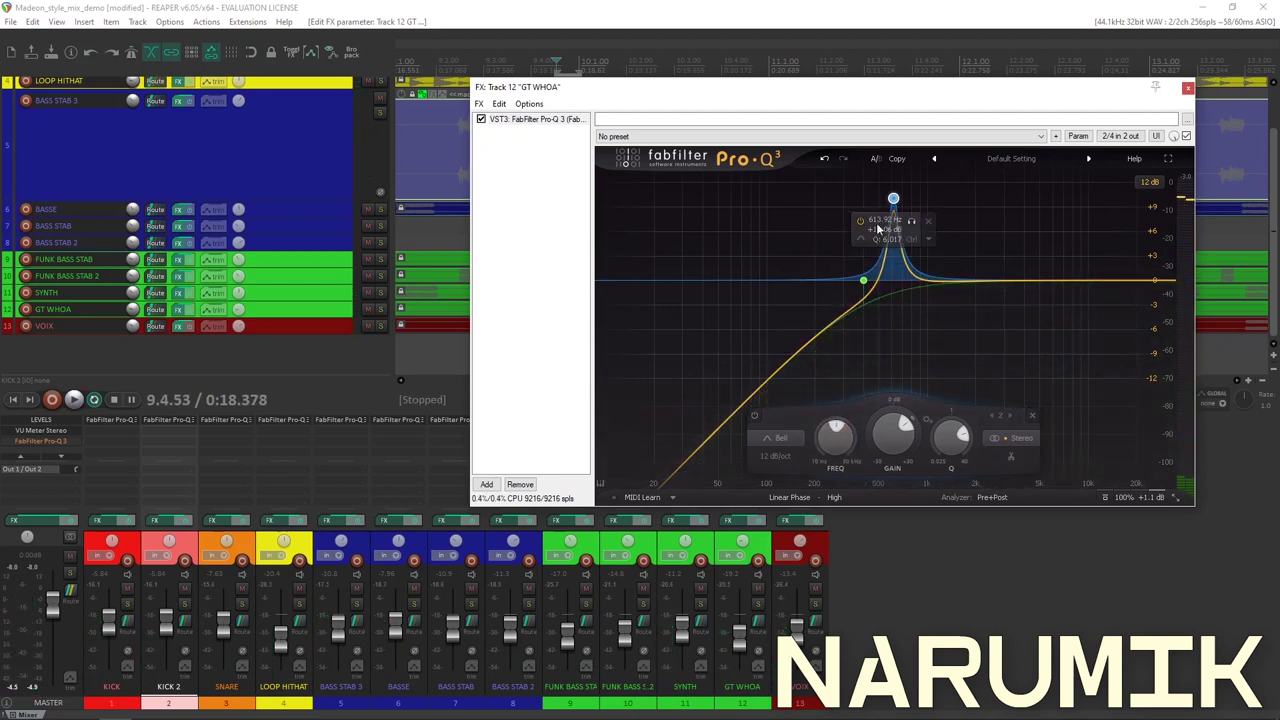
{"action": "key", "text": "space"}
{"action": "left_click", "coordinate": [862, 221]}
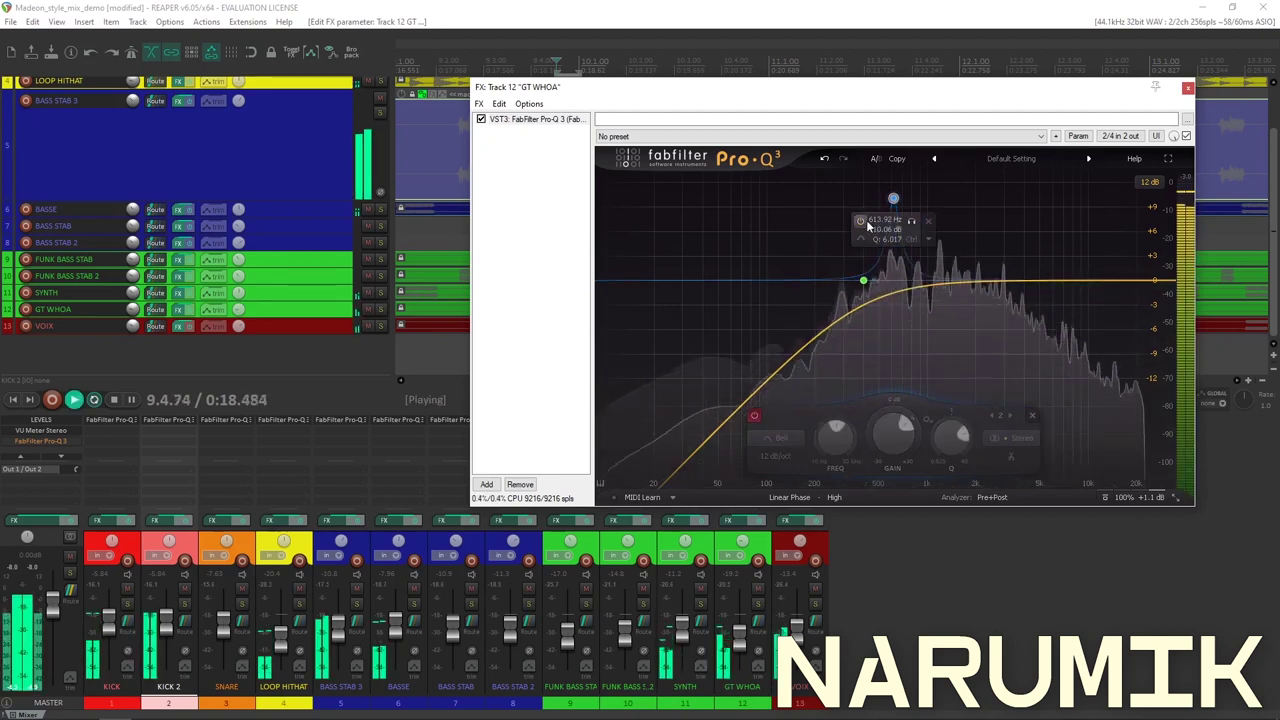
{"action": "left_click", "coordinate": [862, 221]}
{"action": "key", "text": "space"}
Turn GT WHOA's second band into a -2.07 dB cut at 601.22 Hz with a Q of 2.556 while listening.
{"action": "left_click_drag", "start_coordinate": [891, 441], "coordinate": [903, 487]}
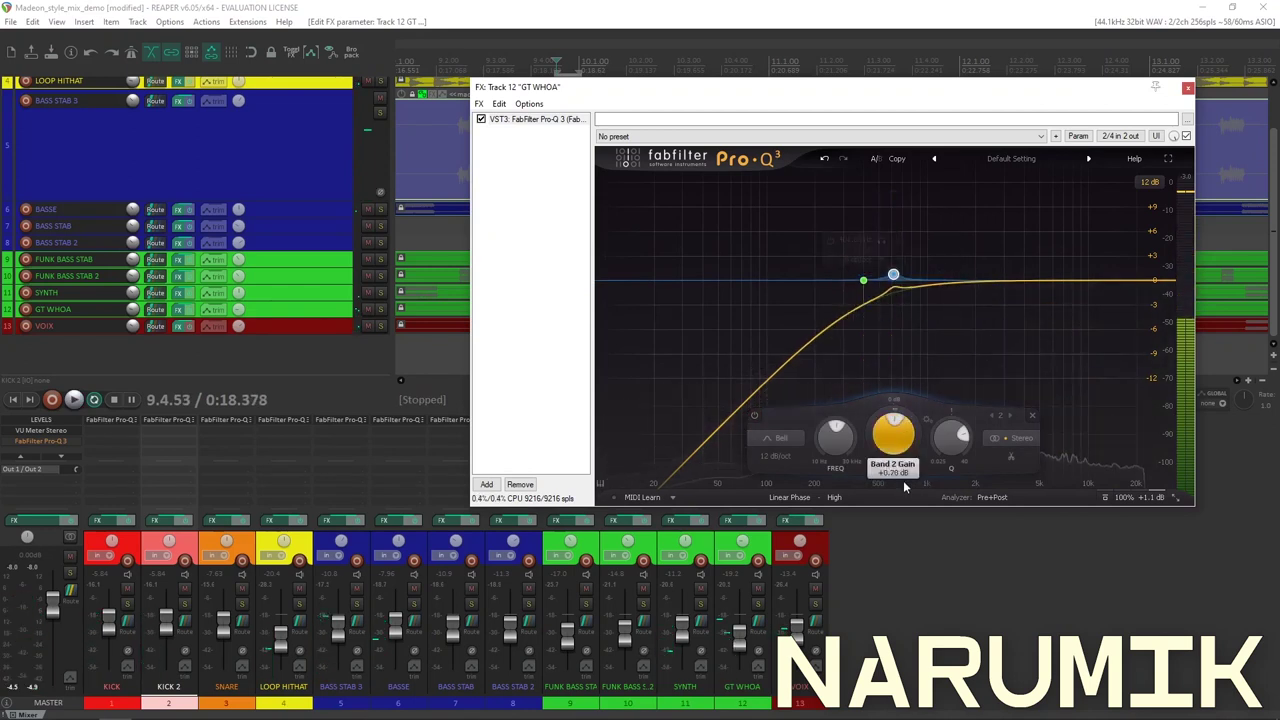
{"action": "key", "text": "space"}
{"action": "mouse_move", "coordinate": [897, 433]}
{"action": "left_mouse_down"}
{"action": "mouse_move", "coordinate": [902, 463]}
{"action": "mouse_move", "coordinate": [900, 401]}
{"action": "mouse_move", "coordinate": [901, 456]}
{"action": "mouse_move", "coordinate": [900, 428]}
{"action": "mouse_move", "coordinate": [900, 443]}
{"action": "mouse_move", "coordinate": [843, 455]}
{"action": "mouse_move", "coordinate": [906, 437]}
{"action": "mouse_move", "coordinate": [911, 452]}
{"action": "mouse_move", "coordinate": [908, 440]}
{"action": "left_mouse_up"}
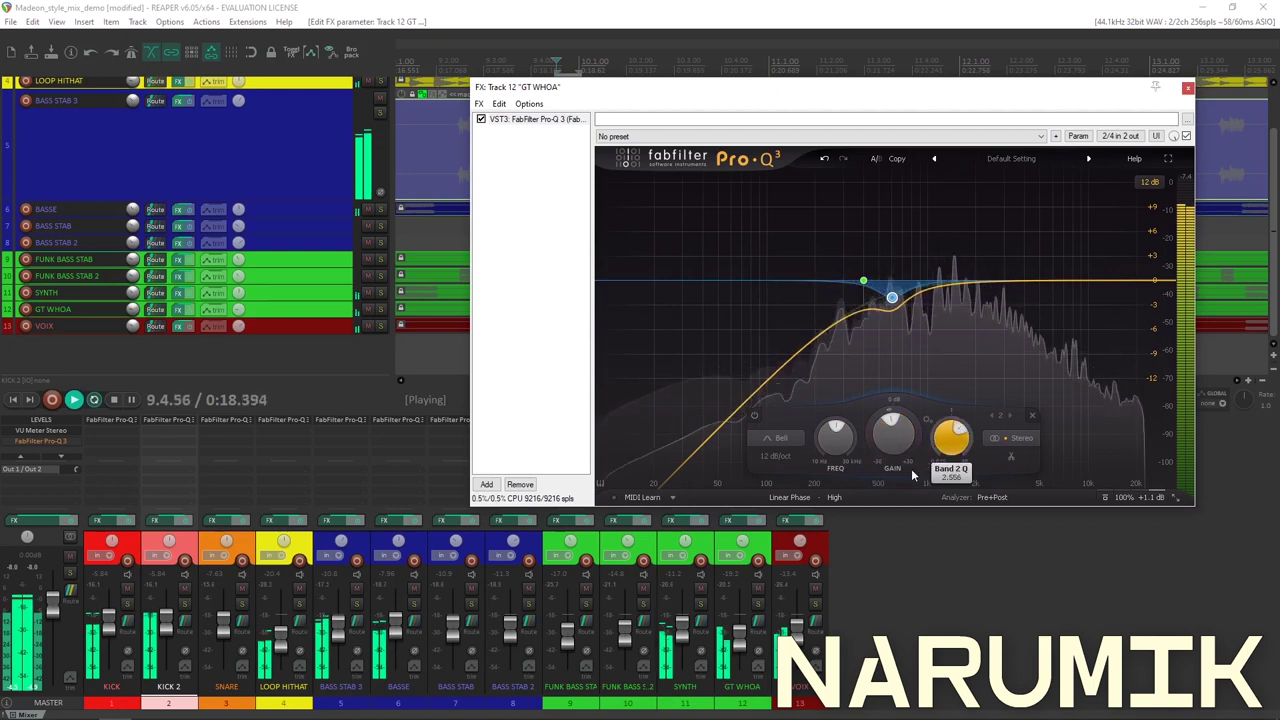
{"action": "key", "text": "space"}
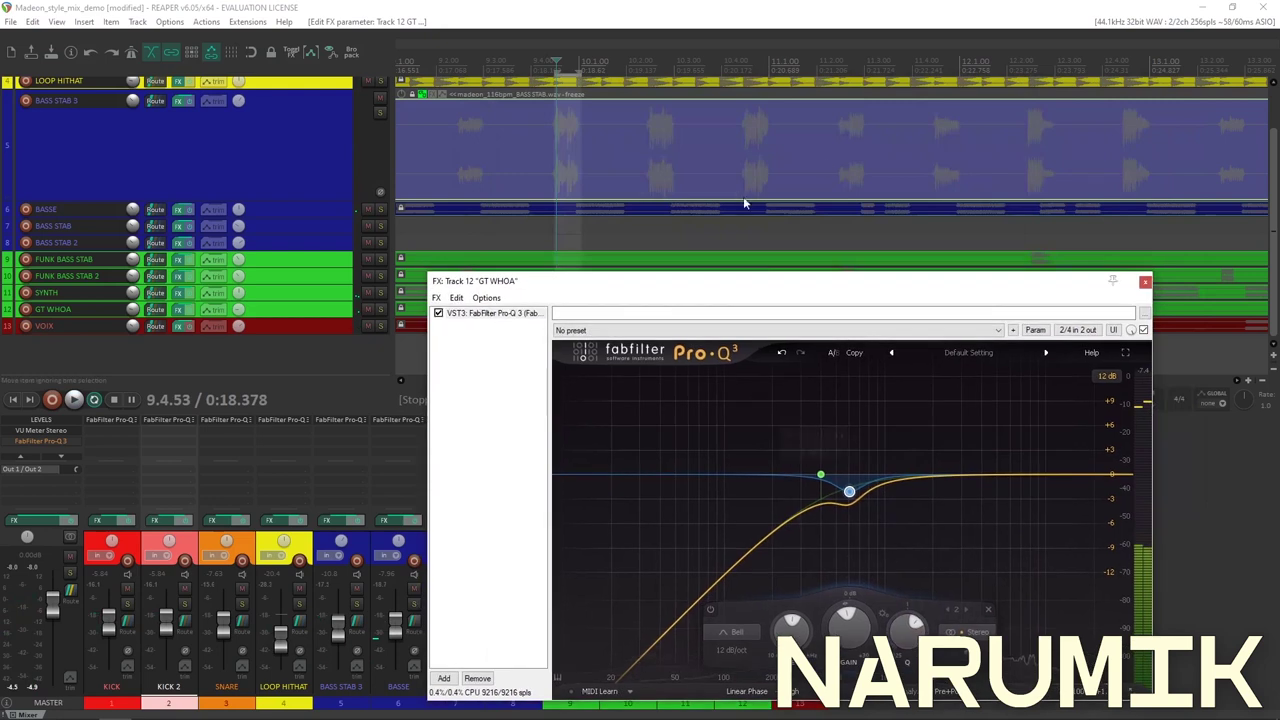
Place the edit cursor at 9.3.61, turn repeat off and audition the mix from there several times.
{"action": "left_click", "coordinate": [800, 61]}
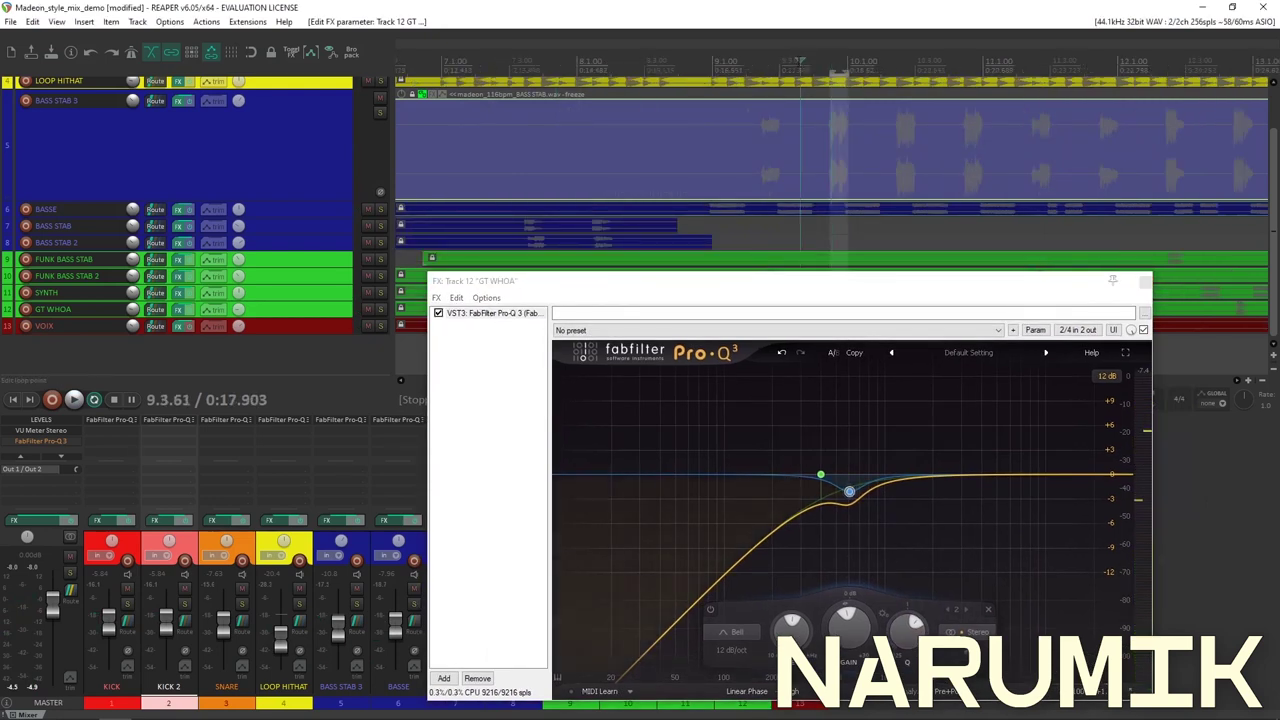
{"action": "key", "text": "space"}
{"action": "key", "text": "space"}
{"action": "key", "text": "space"}
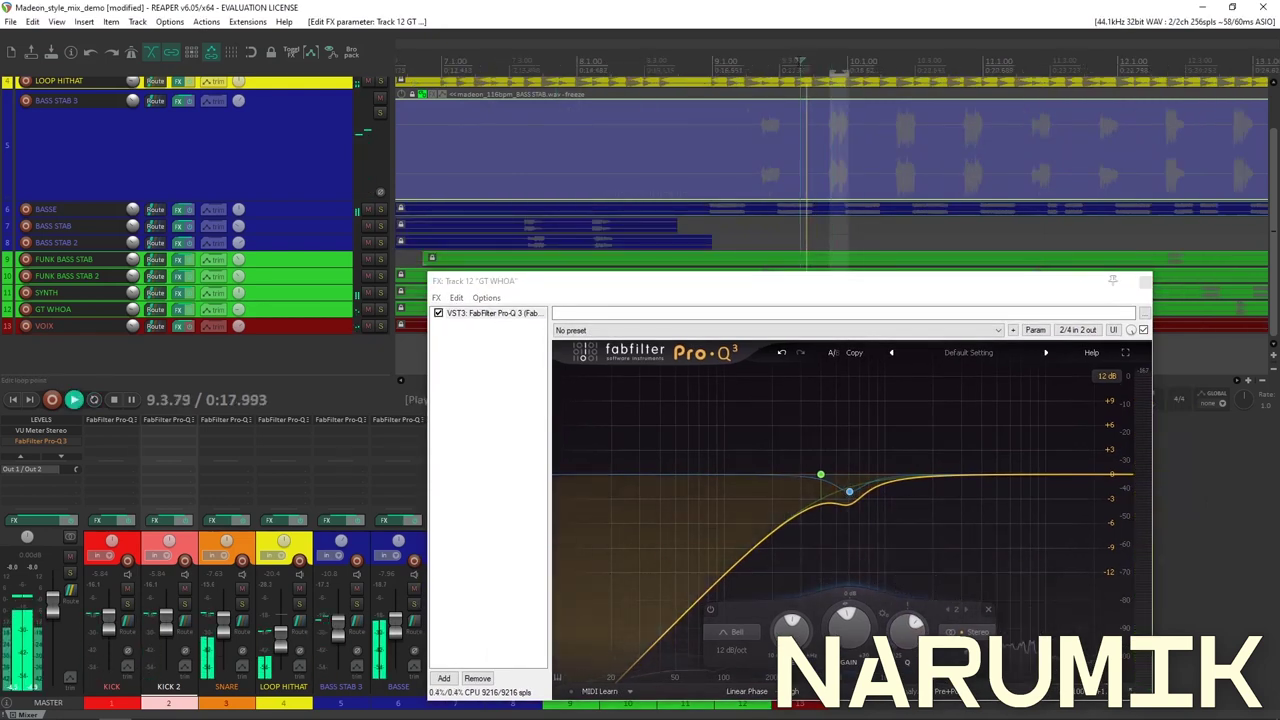
{"action": "key", "text": "space"}
{"action": "key", "text": "space"}
{"action": "key", "text": "space"}
{"action": "key", "text": "space"}
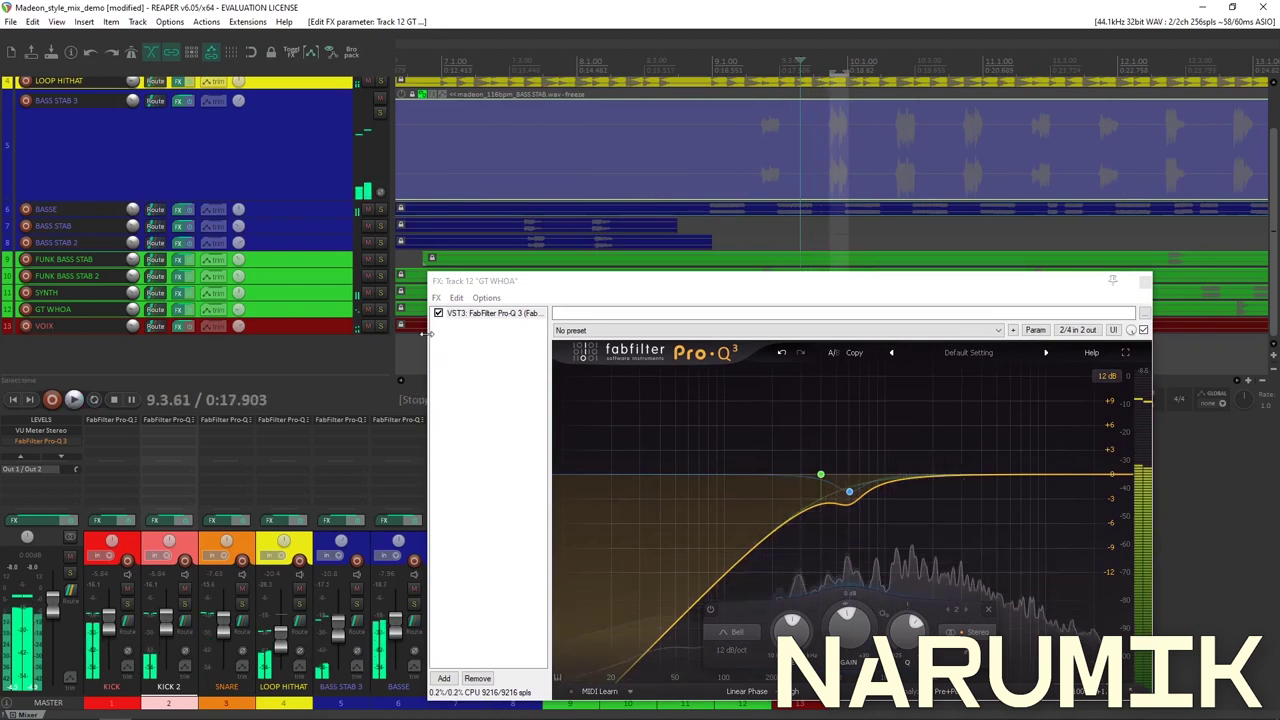
Compare the mix from 9.3.61 with GT WHOA's second band switched off and back on.
{"action": "key", "text": "space"}
{"action": "key", "text": "space"}
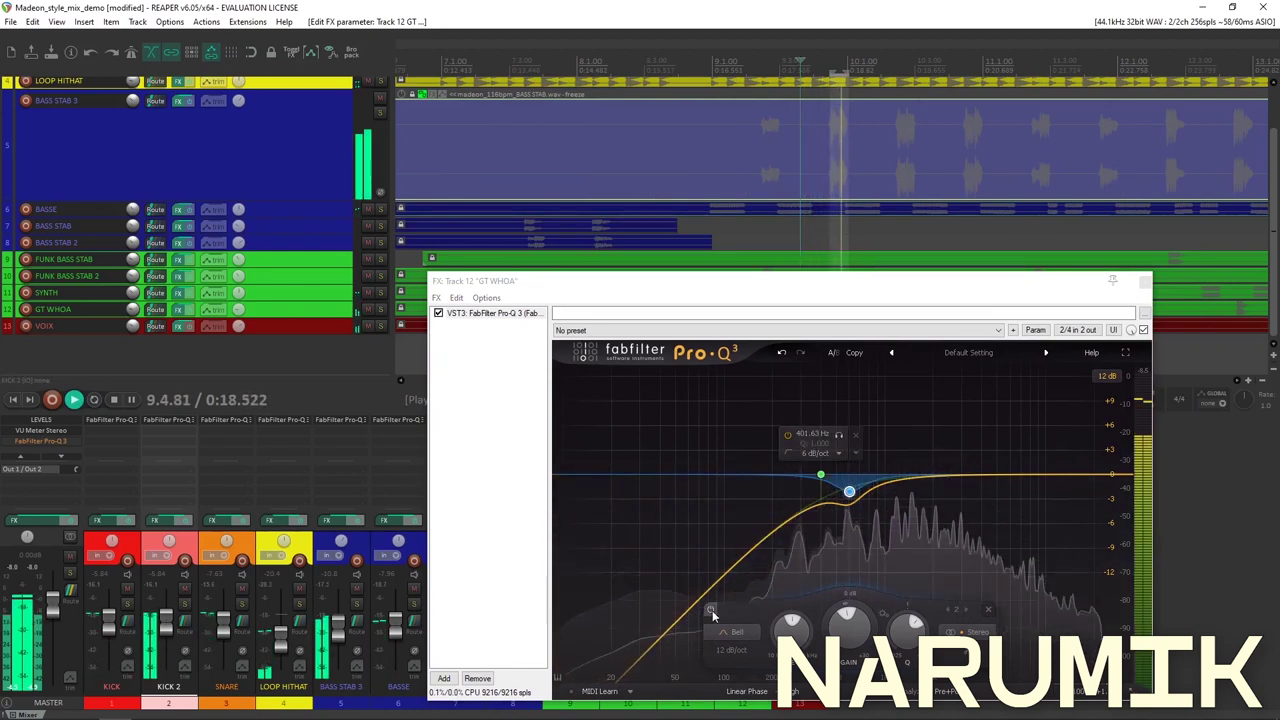
{"action": "left_click", "coordinate": [712, 610]}
{"action": "key", "text": "space"}
{"action": "key", "text": "space"}
{"action": "key", "text": "space"}
{"action": "left_click", "coordinate": [710, 609]}
{"action": "key", "text": "space"}
{"action": "key", "text": "space"}
{"action": "left_click", "coordinate": [526, 6]}
{"action": "key", "text": "ctrl+s"}
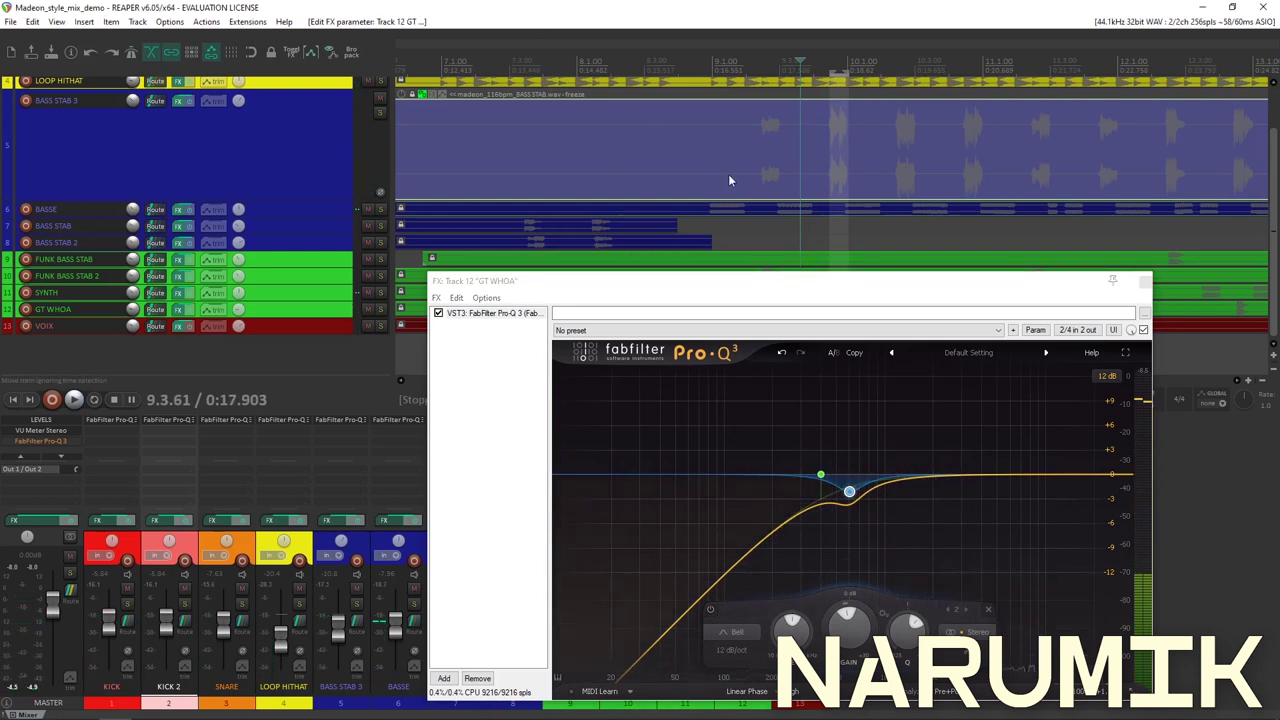
Solo GT WHOA, briefly play it from 9.4.24 and move its effects window clear of the mixer.
{"action": "left_click", "coordinate": [826, 143]}
{"action": "scroll", "coordinate": [826, 143], "scroll_direction": "up", "scroll_amount": 3}
{"action": "left_click_drag", "start_coordinate": [490, 282], "coordinate": [475, 424]}
{"action": "left_click", "coordinate": [379, 310]}
{"action": "key", "text": "space"}
{"action": "key", "text": "space"}
{"action": "left_click_drag", "start_coordinate": [725, 431], "coordinate": [588, 144]}
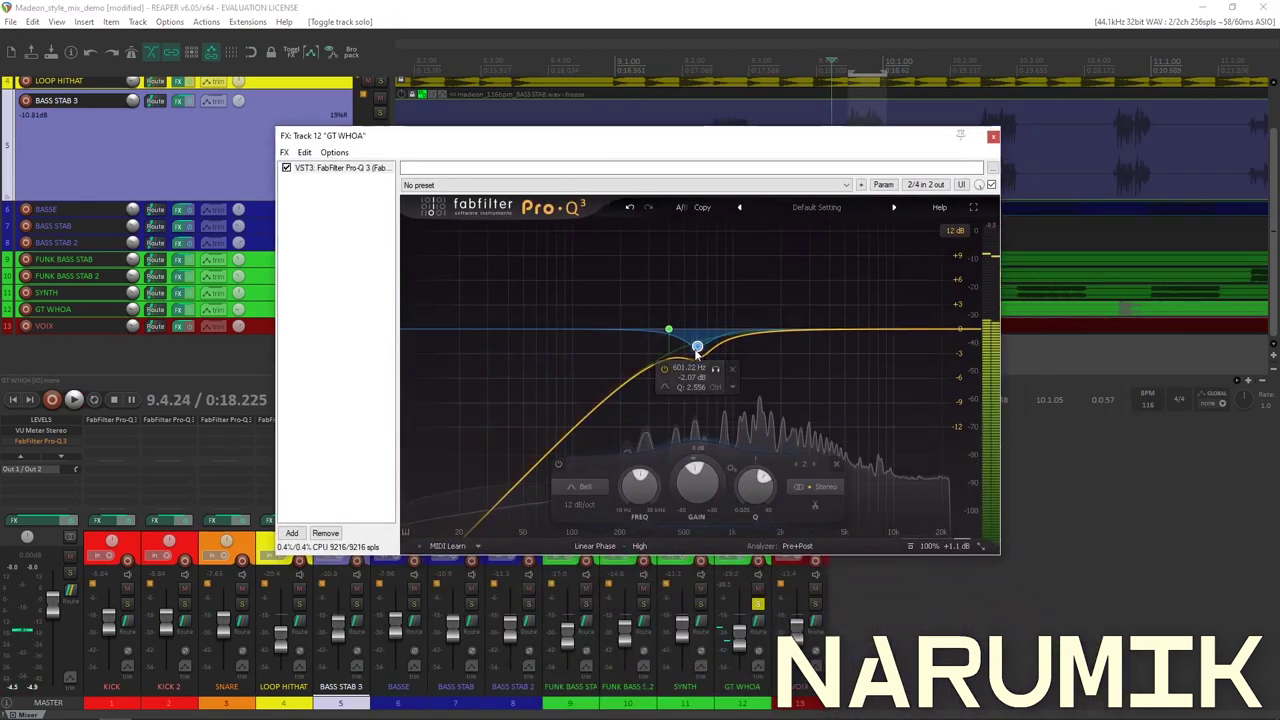
{"action": "left_click_drag", "start_coordinate": [729, 134], "coordinate": [873, 55]}
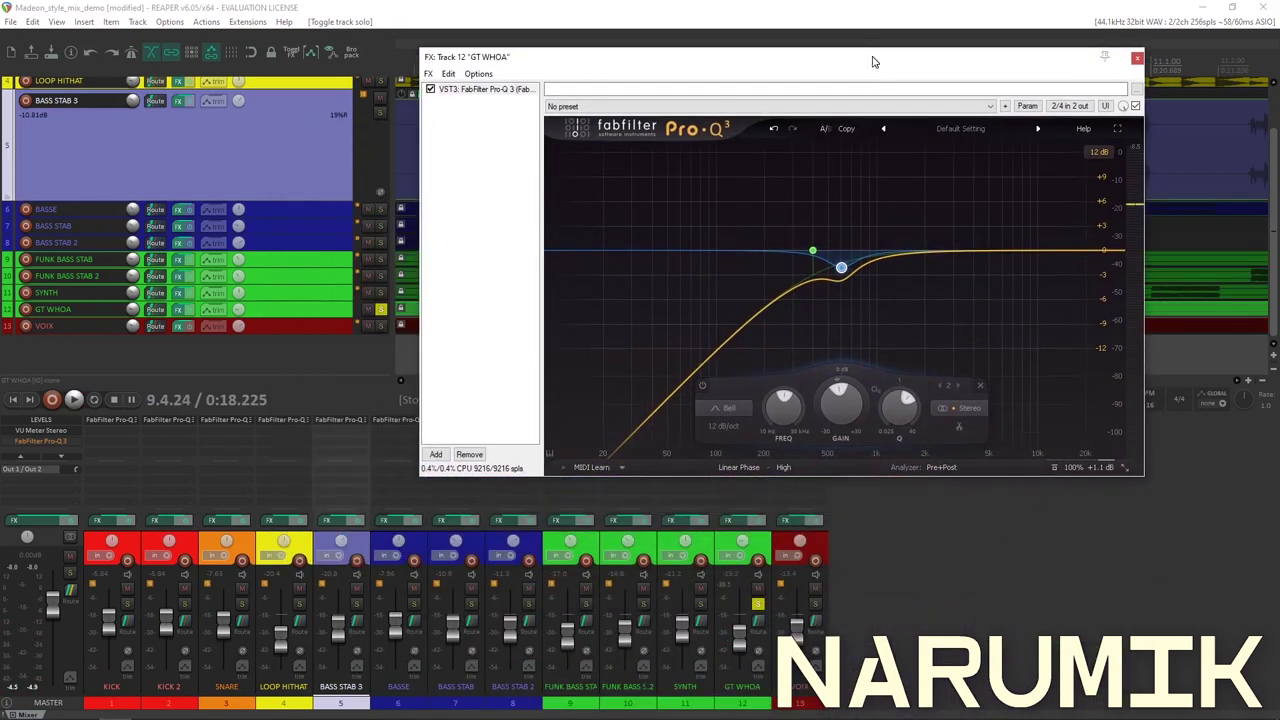
Compare the soloed GT WHOA's peak level from 9.4.24 with its Pro-Q 3 active and bypassed.
{"action": "key", "text": "space"}
{"action": "left_click", "coordinate": [758, 608]}
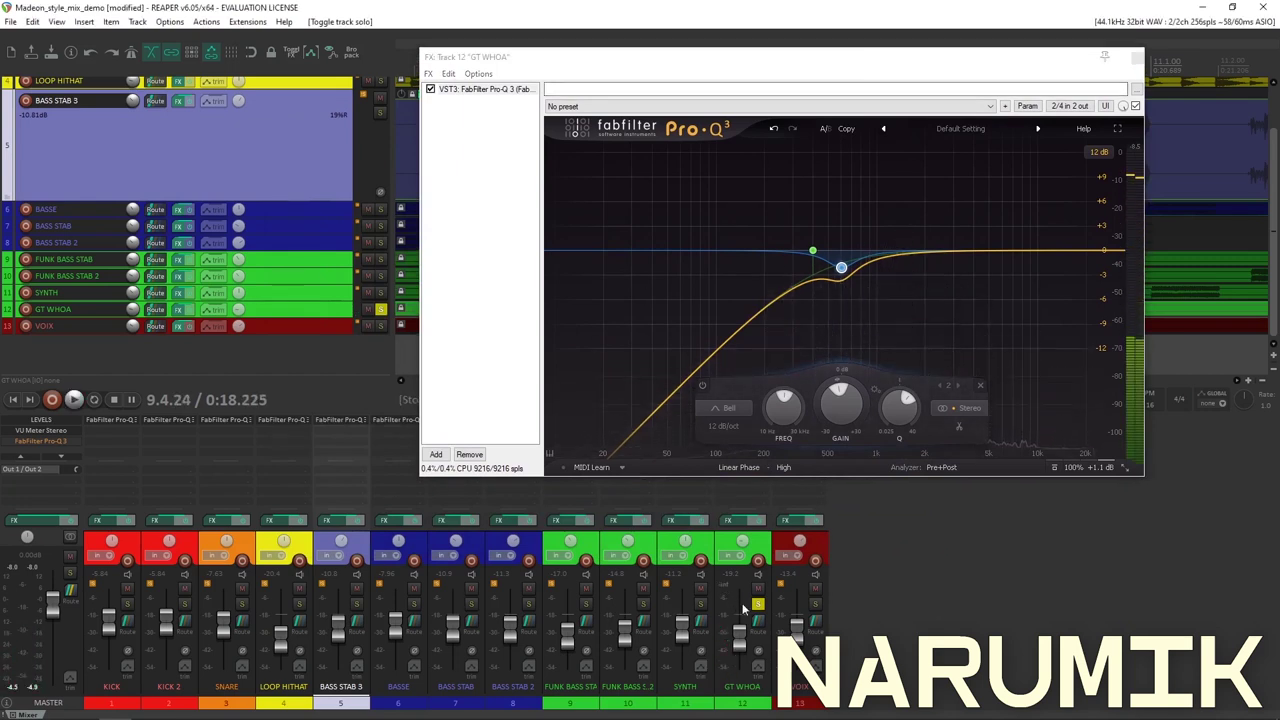
{"action": "key", "text": "space"}
{"action": "key", "text": "space"}
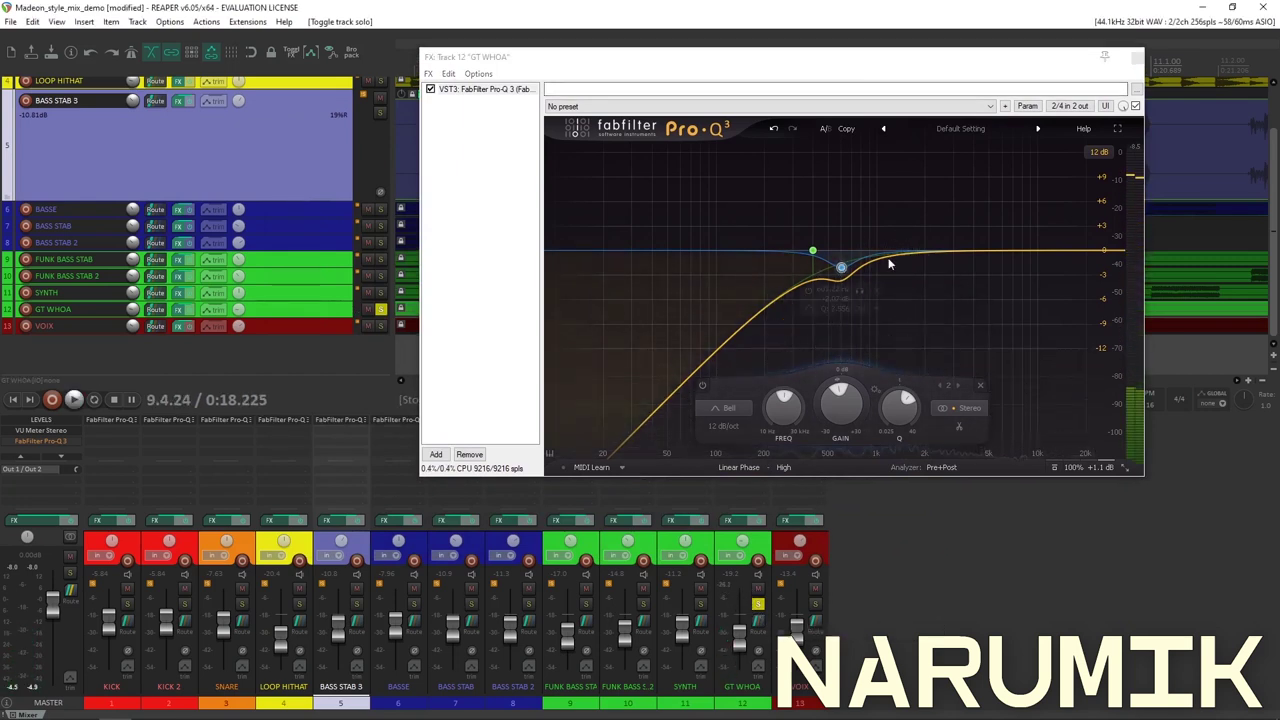
{"action": "left_click", "coordinate": [1134, 106]}
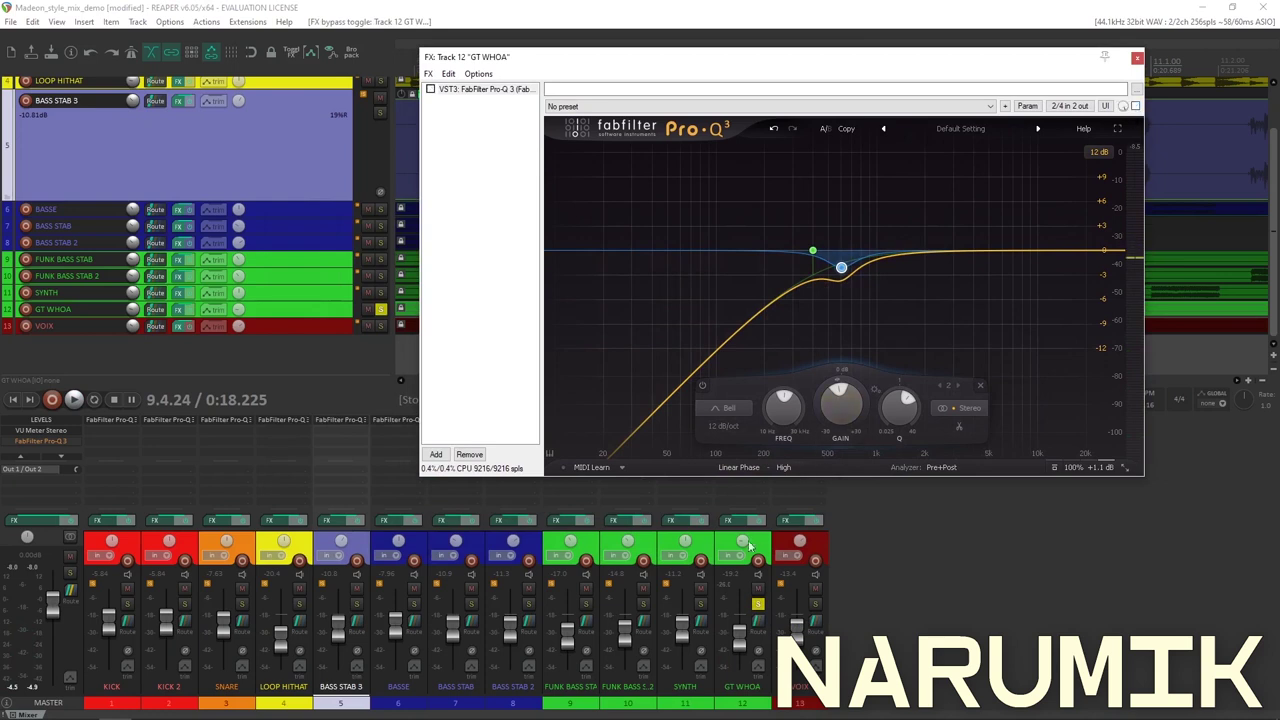
{"action": "left_click", "coordinate": [724, 594]}
{"action": "key", "text": "space"}
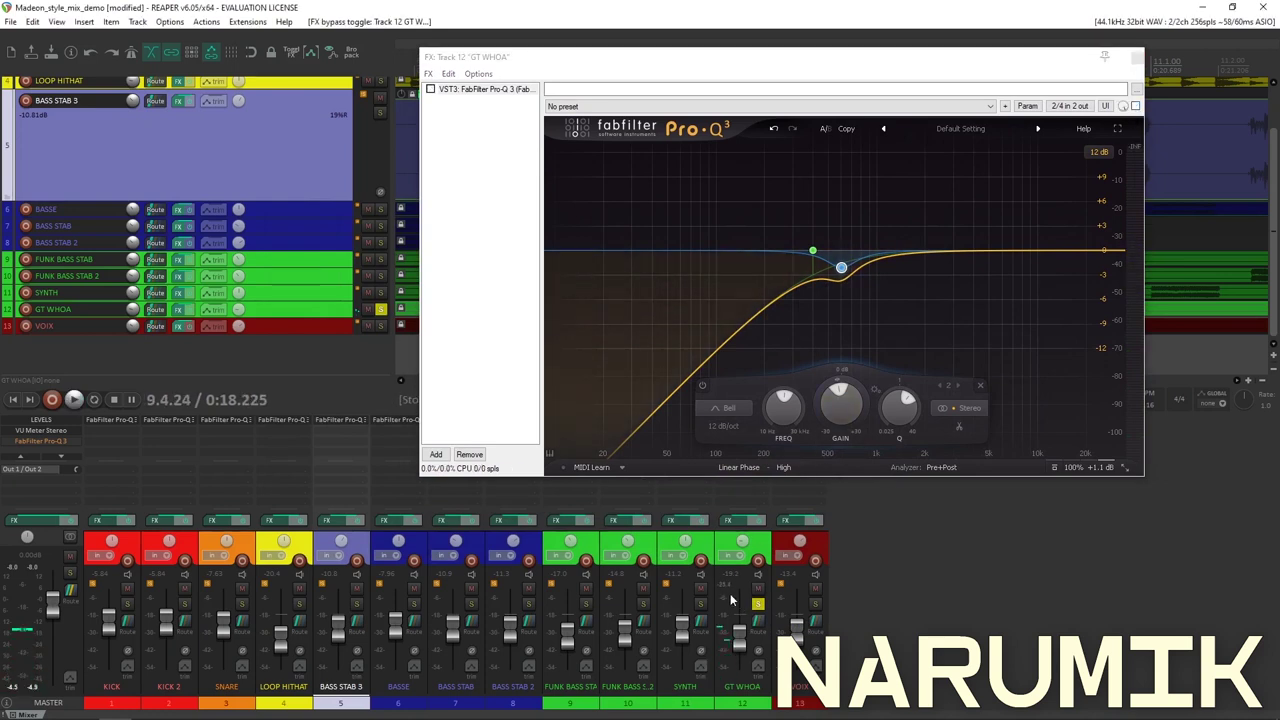
Re-enable GT WHOA's Pro-Q 3, raise its output level to +1.7 dB and recheck the track's peak level during playback.
{"action": "left_click", "coordinate": [1137, 108]}
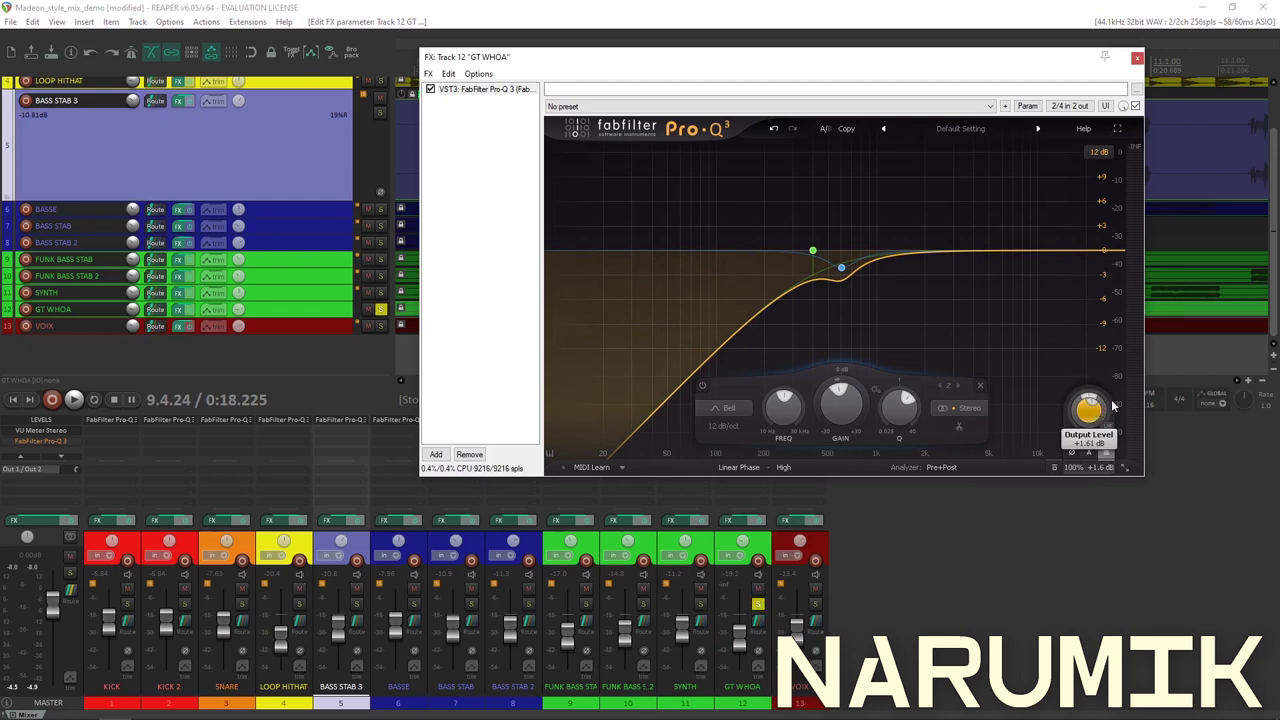
{"action": "key", "text": "space"}
{"action": "key", "text": "space"}
{"action": "key", "text": "space"}
{"action": "key", "text": "space"}
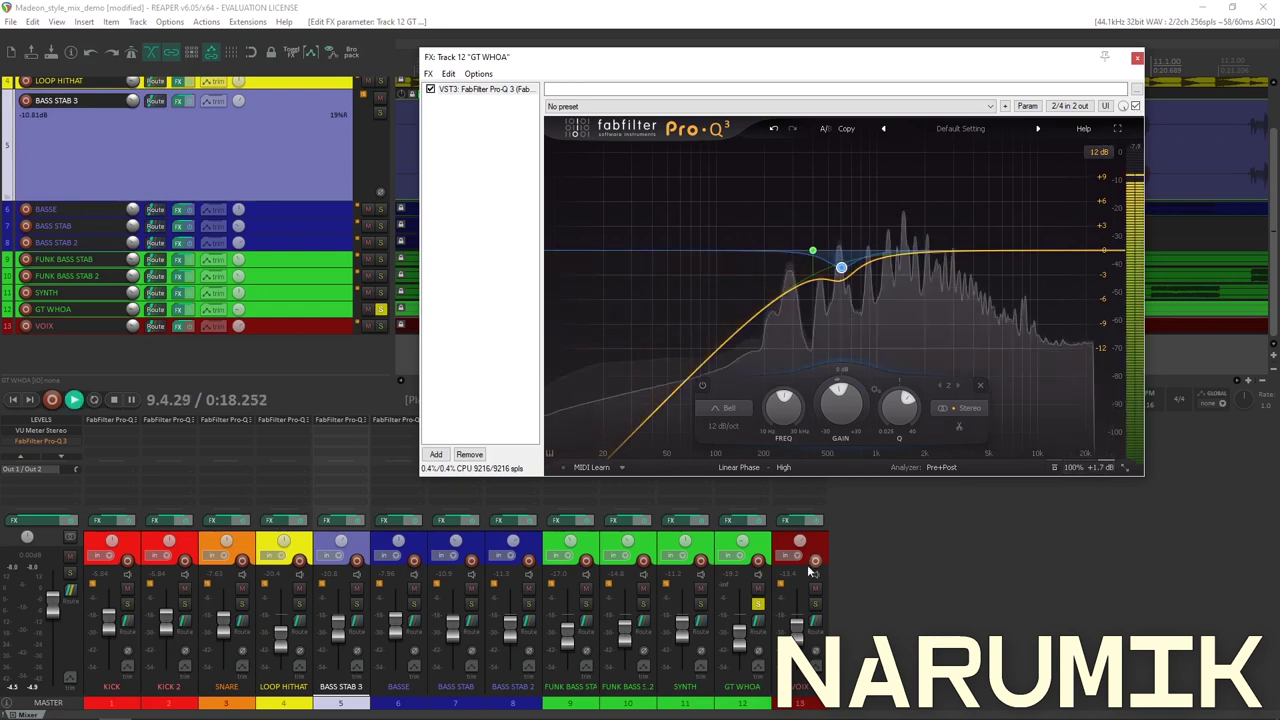
{"action": "left_click", "coordinate": [728, 586]}
{"action": "key", "text": "space"}
Close the GT WHOA effects window, unsolo the track and audition the full mix from 9.4.24.
{"action": "key", "text": "space"}
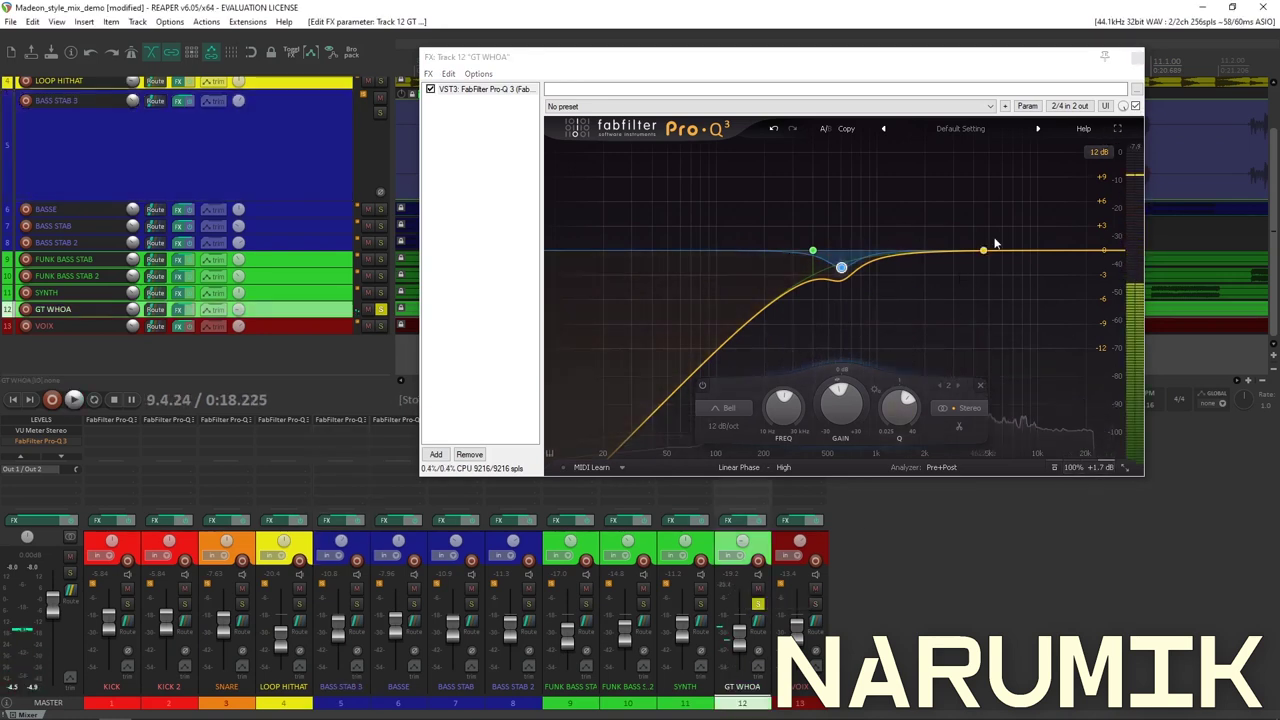
{"action": "left_click", "coordinate": [1137, 57]}
{"action": "left_click", "coordinate": [380, 309]}
{"action": "key", "text": "space"}
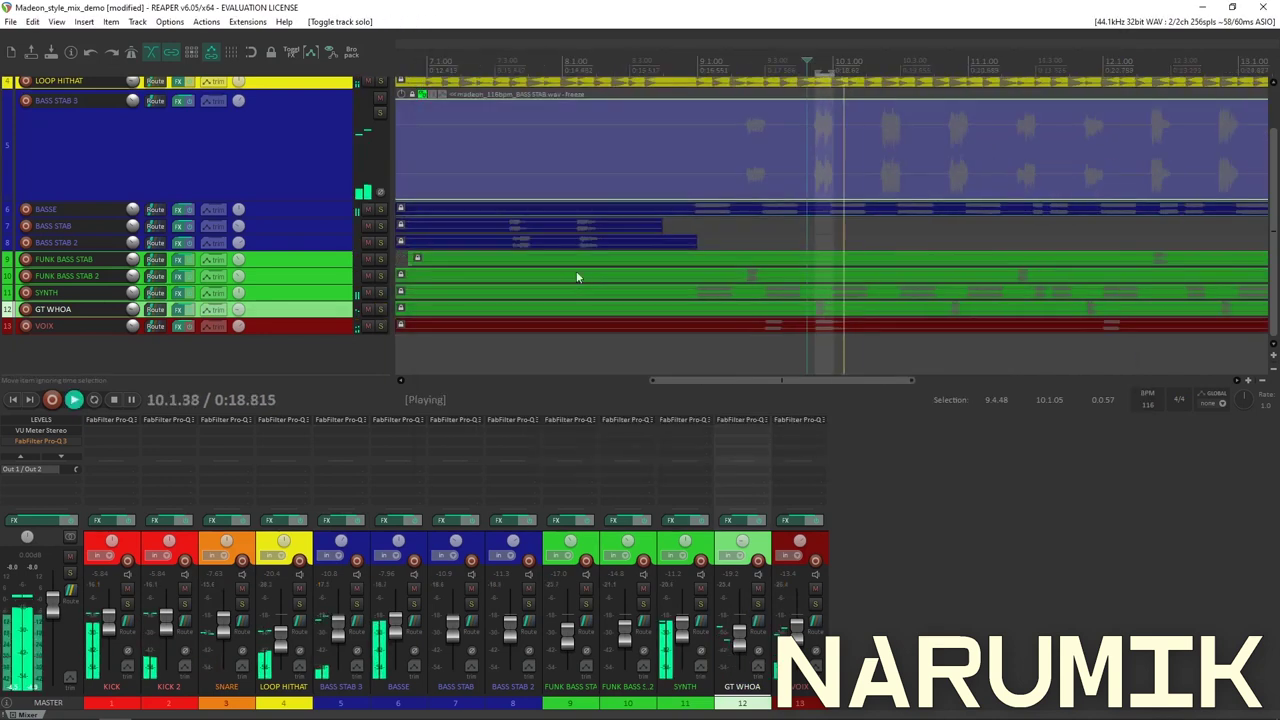
Toggle GT WHOA's track effects off and back on and replay the mix from 9.4.24 for comparison.
{"action": "key", "text": "space"}
{"action": "key", "text": "space"}
{"action": "key", "text": "space"}
{"action": "key", "text": "space"}
{"action": "key", "text": "space"}
{"action": "key", "text": "space"}
{"action": "key", "text": "space"}
{"action": "left_click", "coordinate": [189, 310]}
{"action": "left_click", "coordinate": [189, 310]}
{"action": "key", "text": "space"}
{"action": "key", "text": "space"}
{"action": "key", "text": "space"}
{"action": "key", "text": "space"}
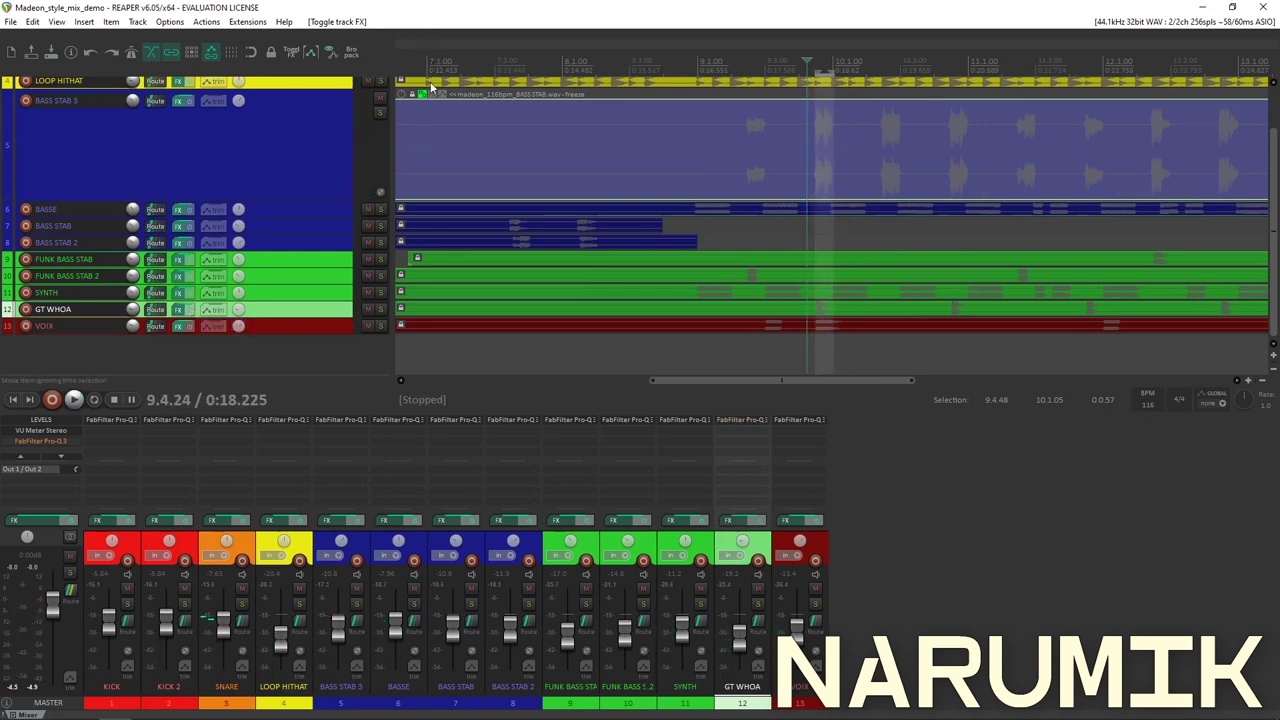
{"action": "scroll", "coordinate": [711, 124], "scroll_direction": "down", "scroll_amount": 2}
{"action": "scroll", "coordinate": [691, 131], "scroll_direction": "down", "scroll_amount": 4}
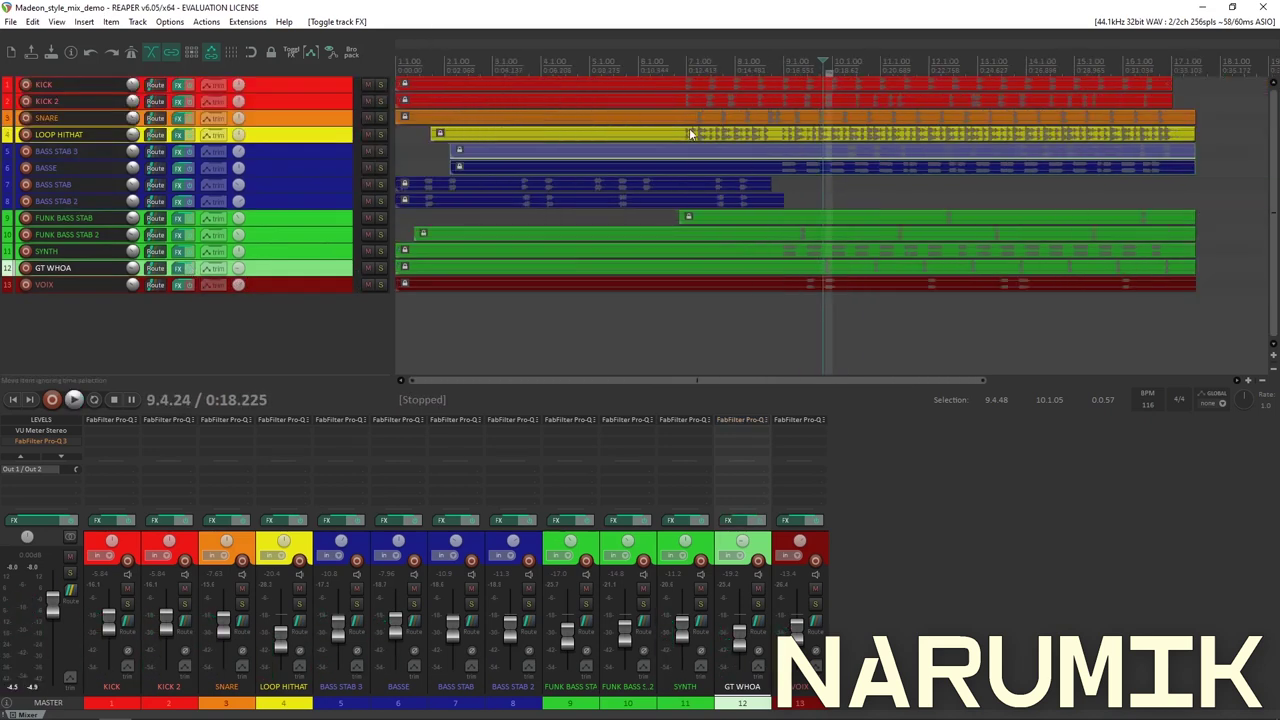
Place the edit cursor at 10.2.23 and enlarge the BASSE track to show its waveform.
{"action": "scroll", "coordinate": [874, 150], "scroll_direction": "up", "scroll_amount": 5}
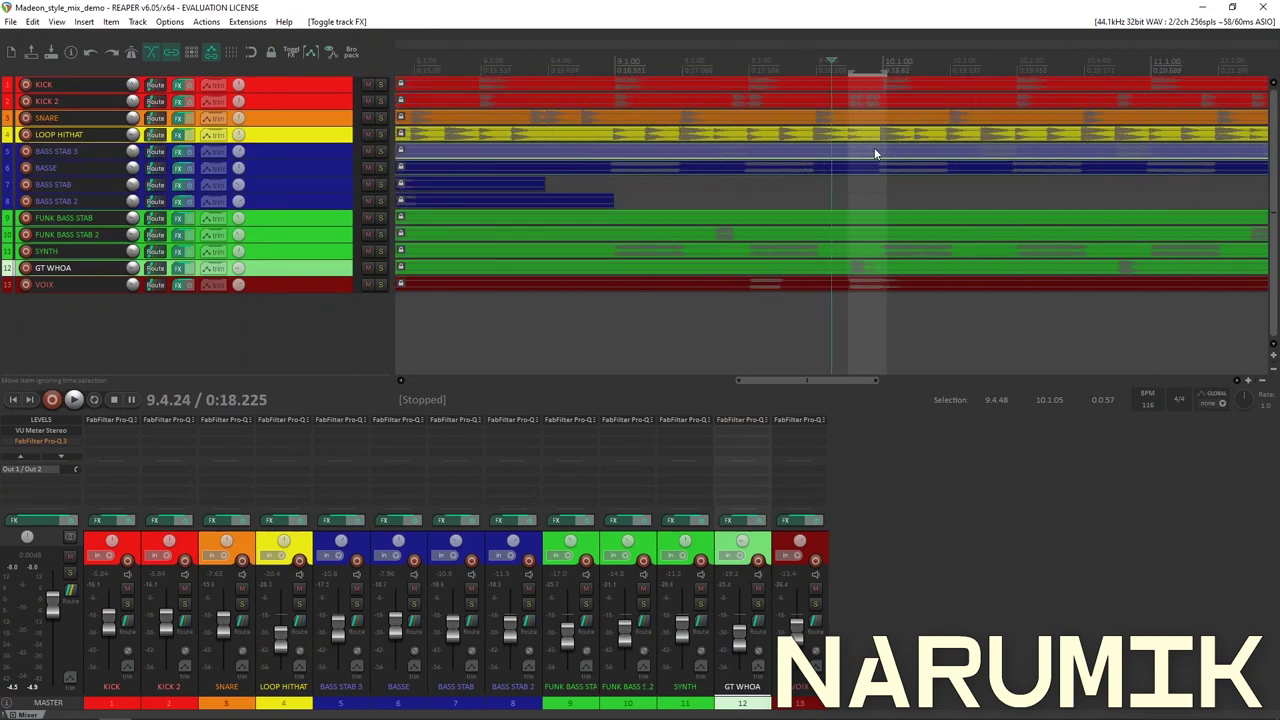
{"action": "scroll", "coordinate": [874, 150], "scroll_direction": "up", "scroll_amount": 3}
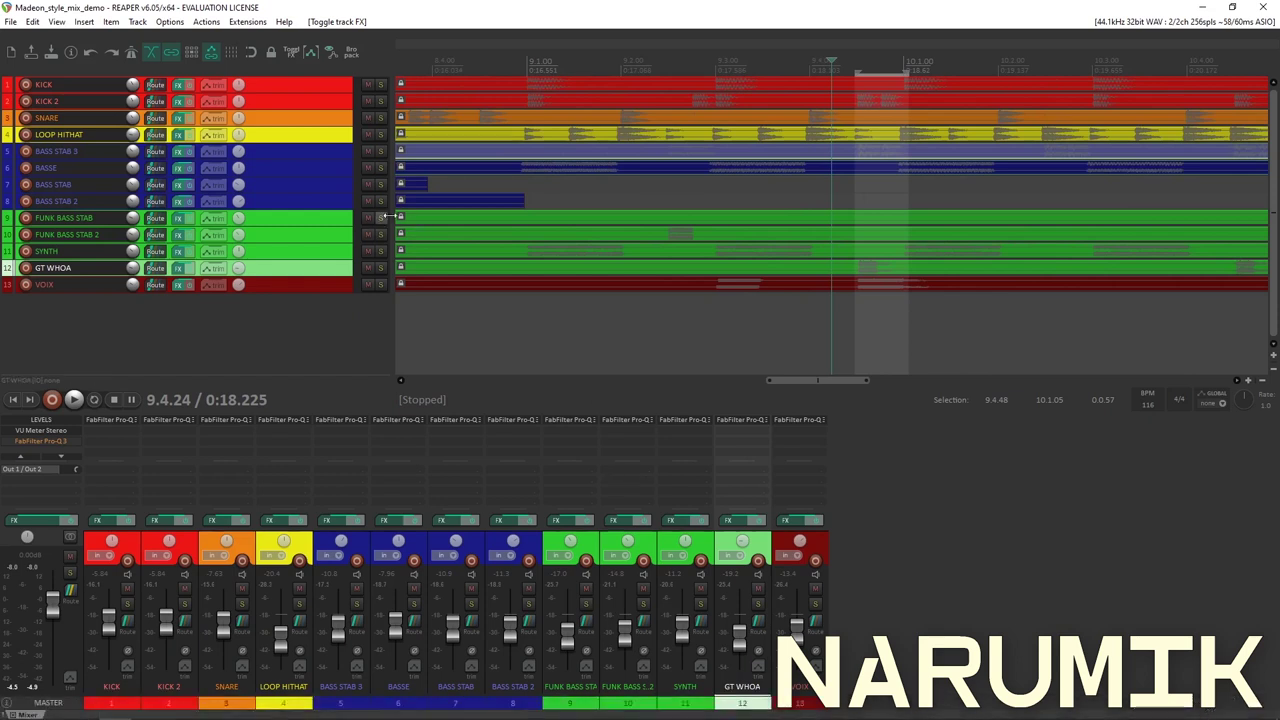
{"action": "scroll", "coordinate": [461, 234], "scroll_direction": "down", "scroll_amount": 3}
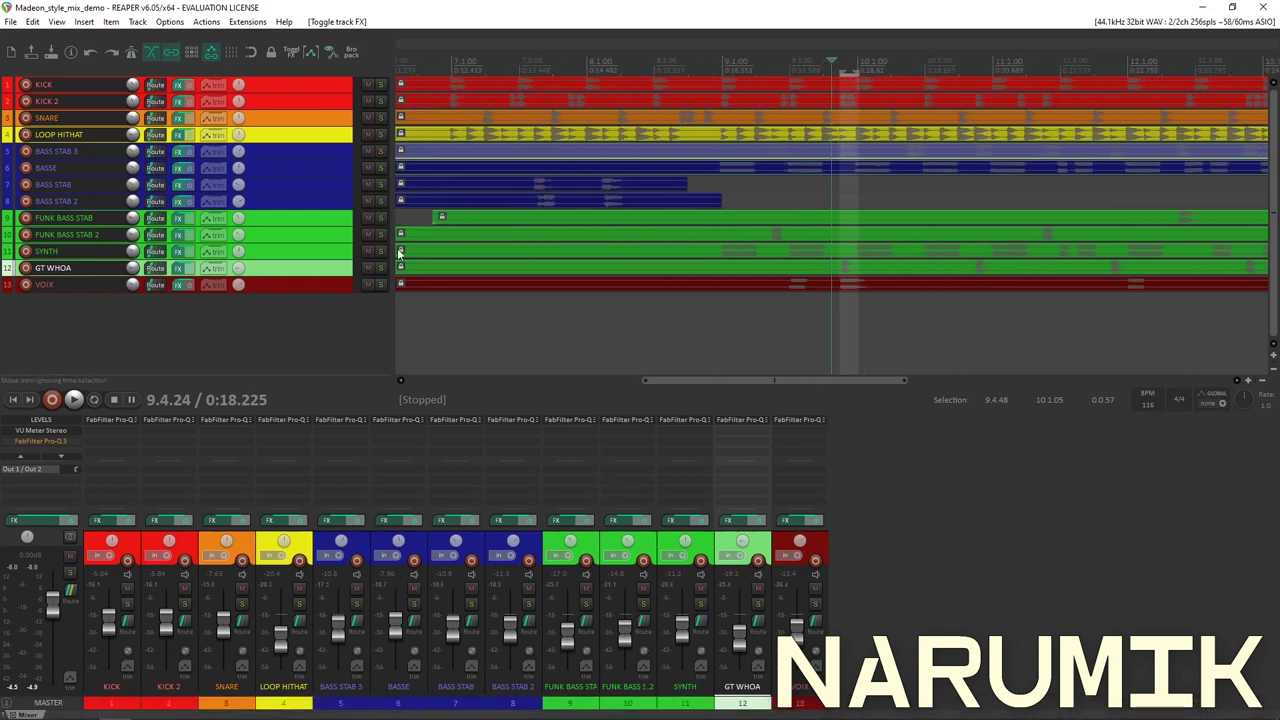
{"action": "scroll", "coordinate": [398, 253], "scroll_direction": "down", "scroll_amount": 2}
{"action": "scroll", "coordinate": [823, 227], "scroll_direction": "down", "scroll_amount": 2}
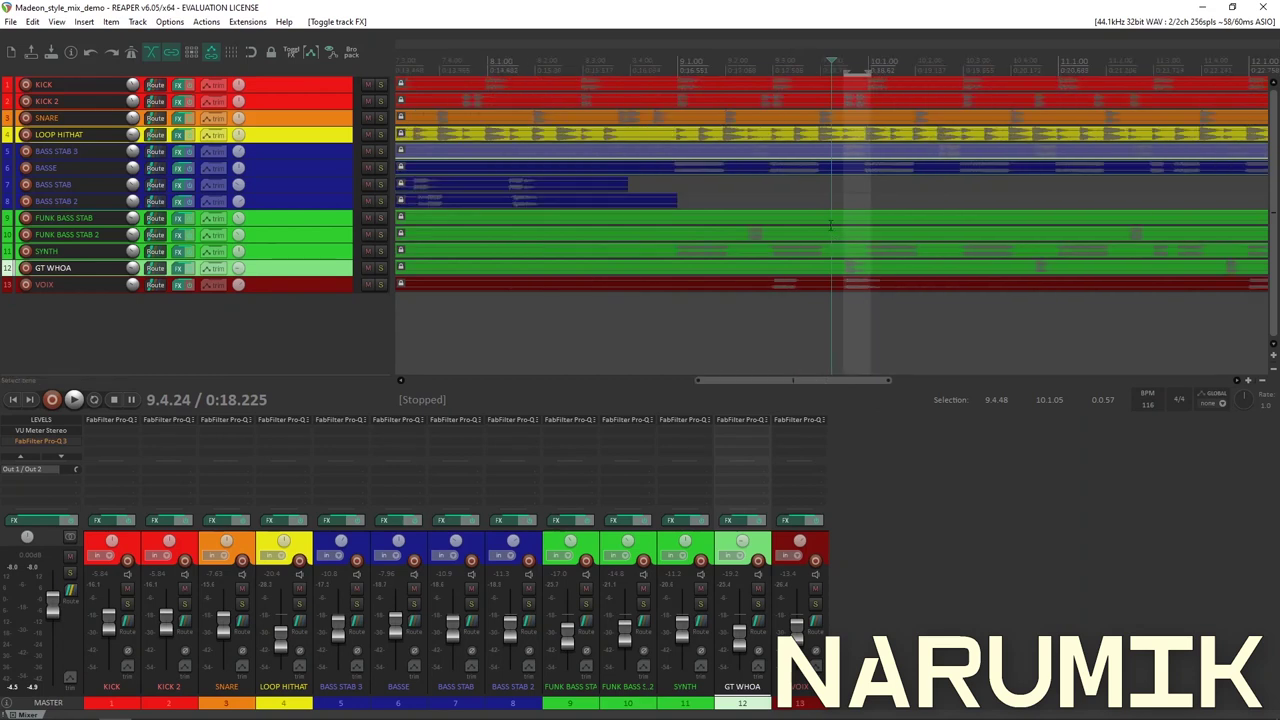
{"action": "left_click", "coordinate": [866, 160]}
{"action": "scroll", "coordinate": [860, 158], "scroll_direction": "up", "scroll_amount": 4}
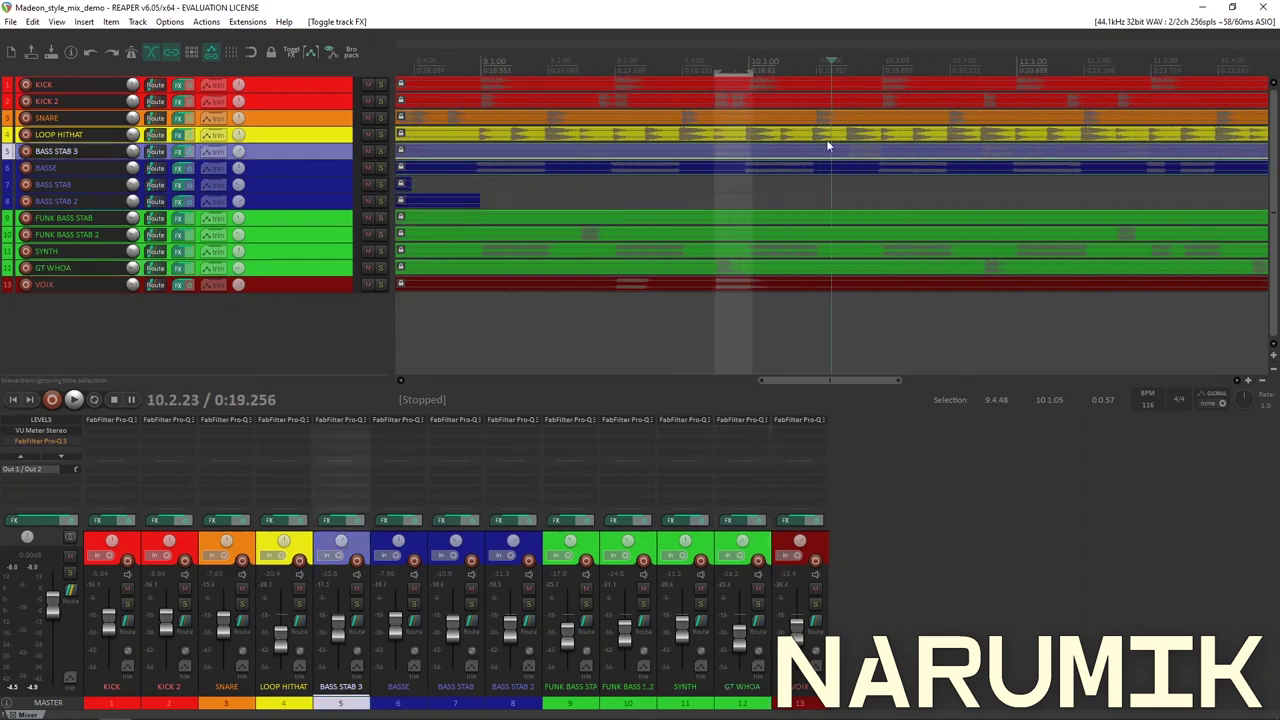
{"action": "left_click", "coordinate": [301, 166]}
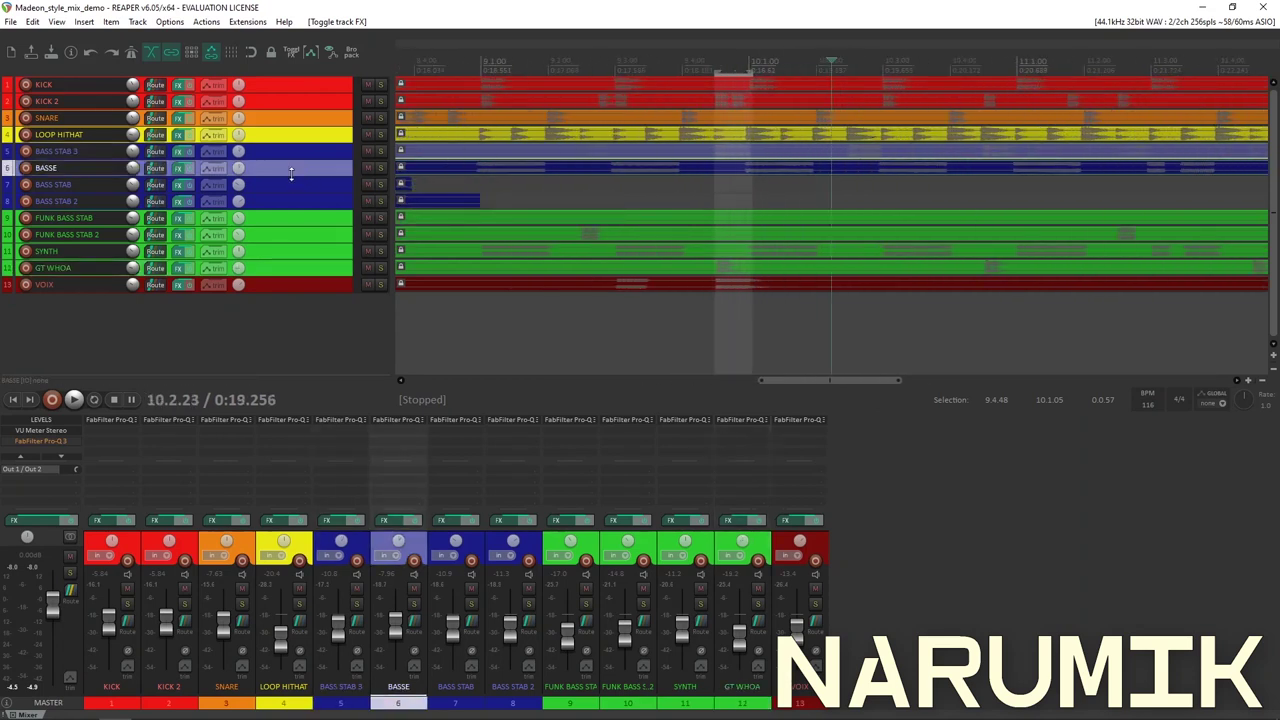
{"action": "left_click_drag", "start_coordinate": [292, 176], "coordinate": [286, 207]}
Enable and open the master's band-pass Pro-Q 3, audition the mix from 10.2.23, and toggle BASSE's solo on and off at 10.2.94.
{"action": "left_click", "coordinate": [42, 441], "text": "ctrl"}
{"action": "left_click", "coordinate": [56, 441]}
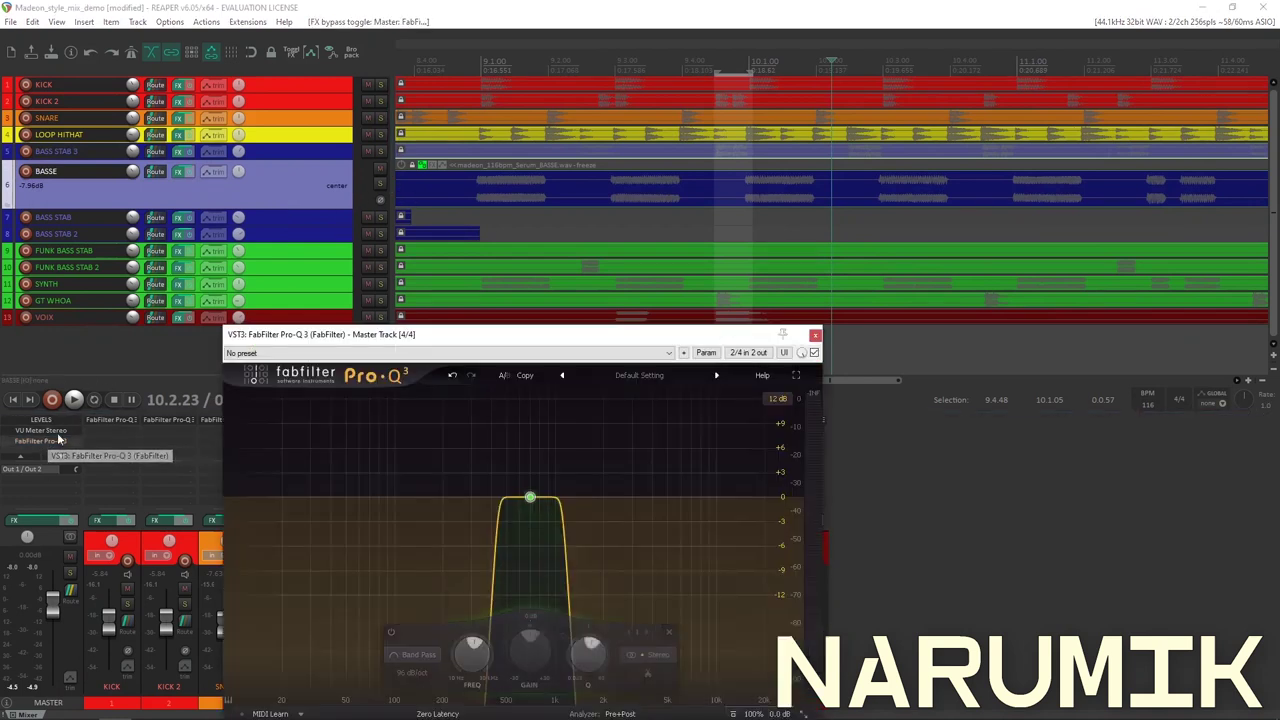
{"action": "key", "text": "space"}
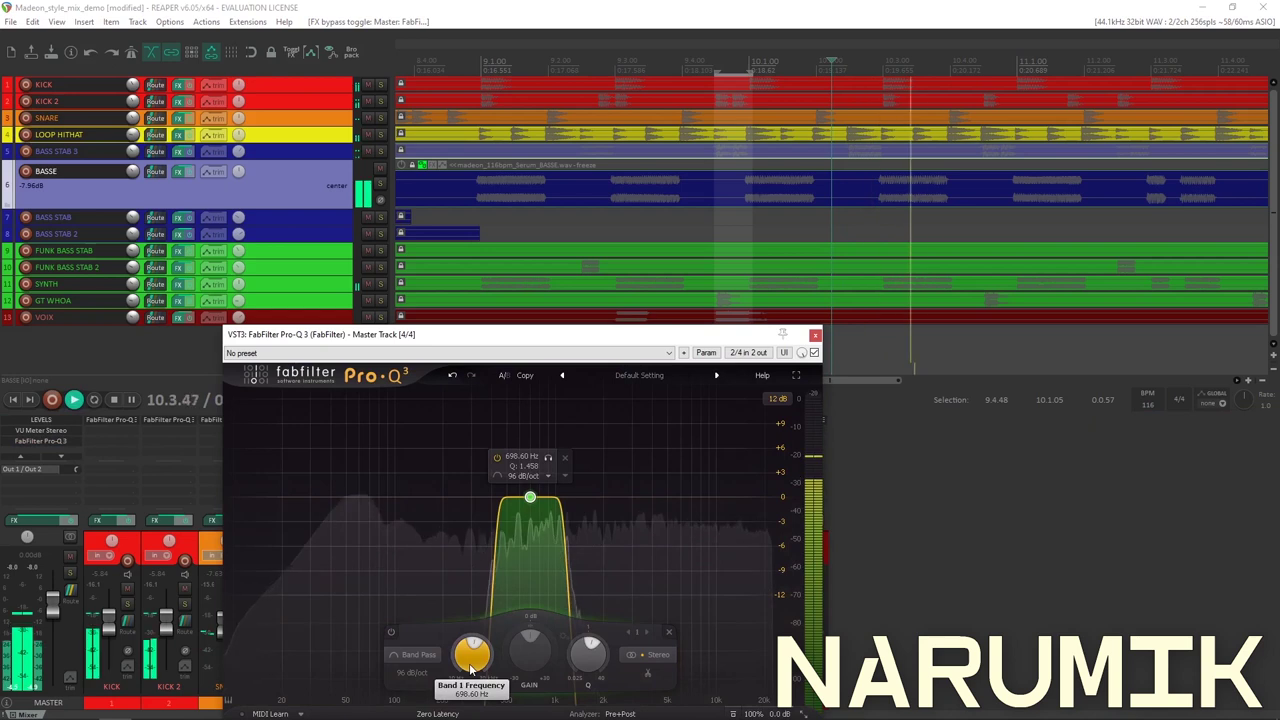
{"action": "left_click", "coordinate": [878, 191]}
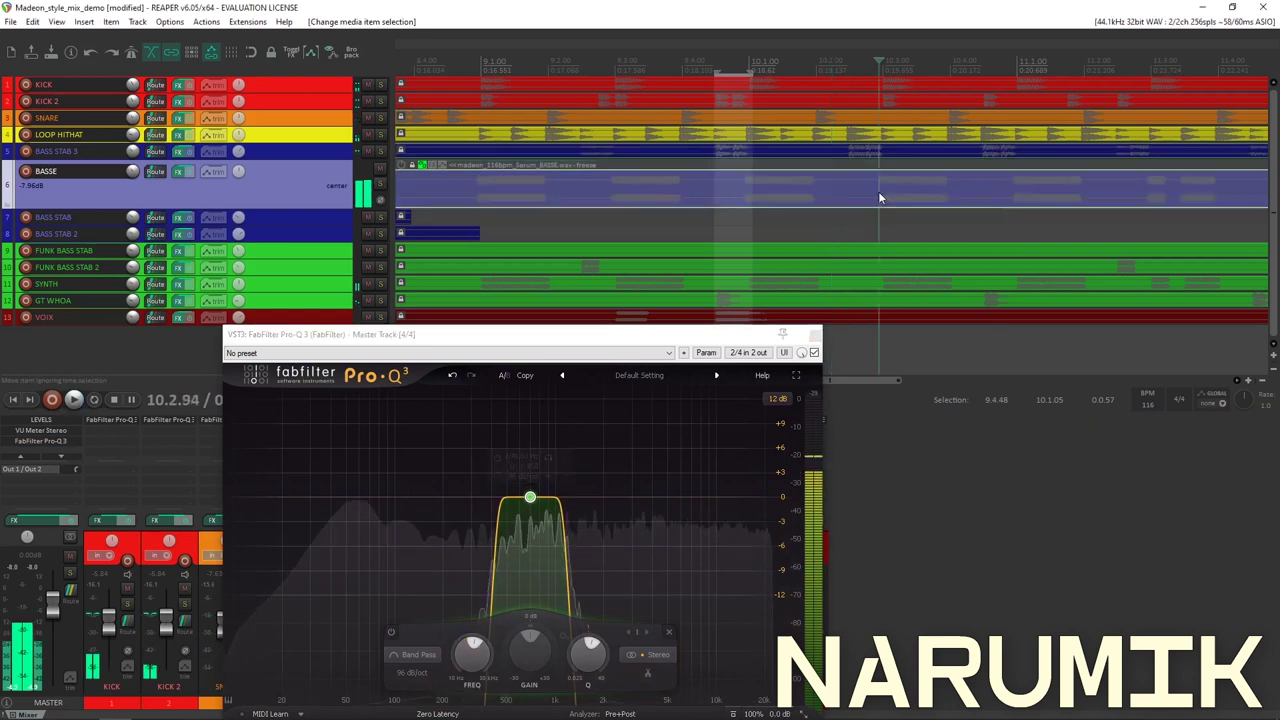
{"action": "left_click", "coordinate": [379, 185]}
{"action": "left_click", "coordinate": [379, 185]}
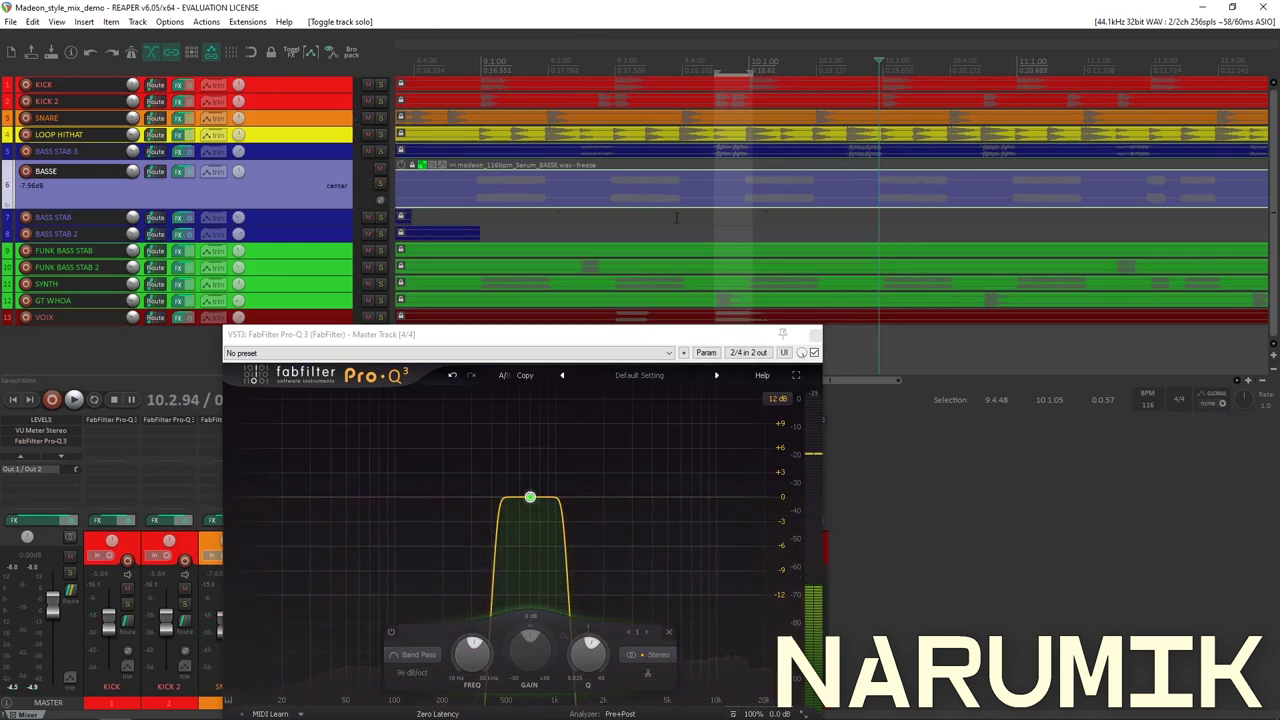
Shift the master band-pass filter down to about 515 Hz, audition the mix through it and close the Pro-Q 3 window.
{"action": "mouse_move", "coordinate": [530, 497]}
{"action": "left_click_drag", "start_coordinate": [530, 497], "coordinate": [508, 497]}
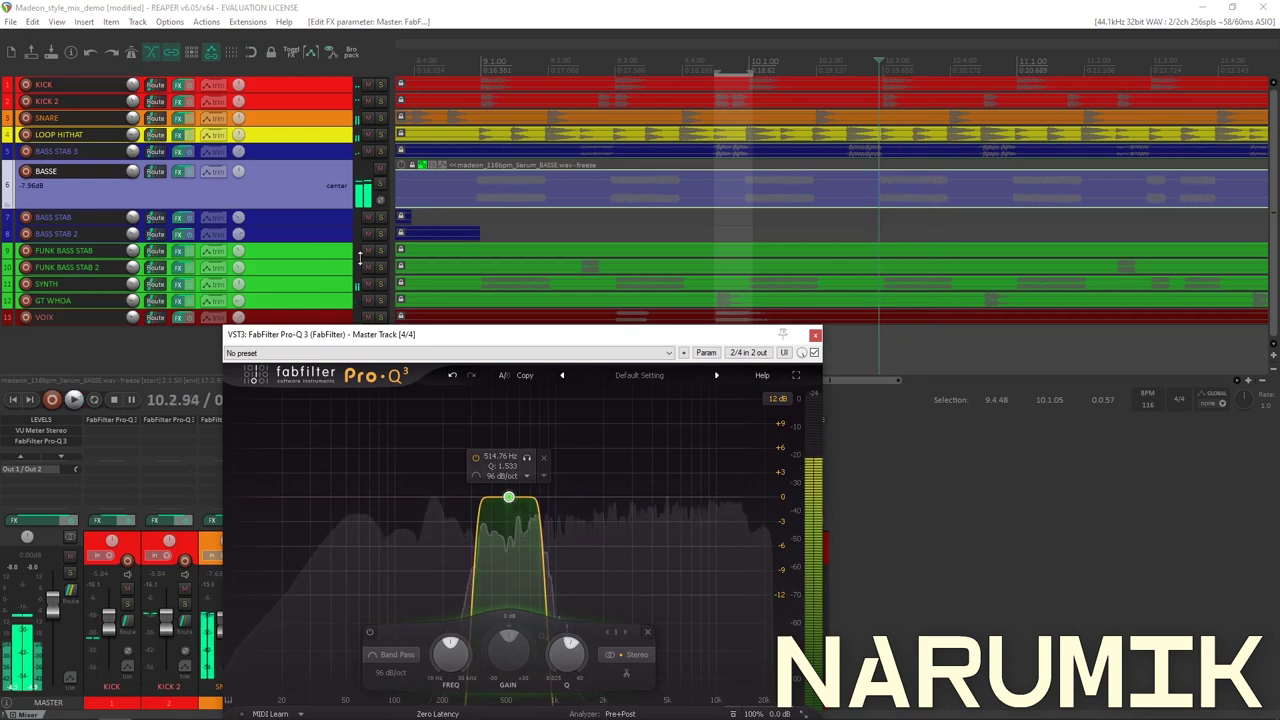
{"action": "key", "text": "space"}
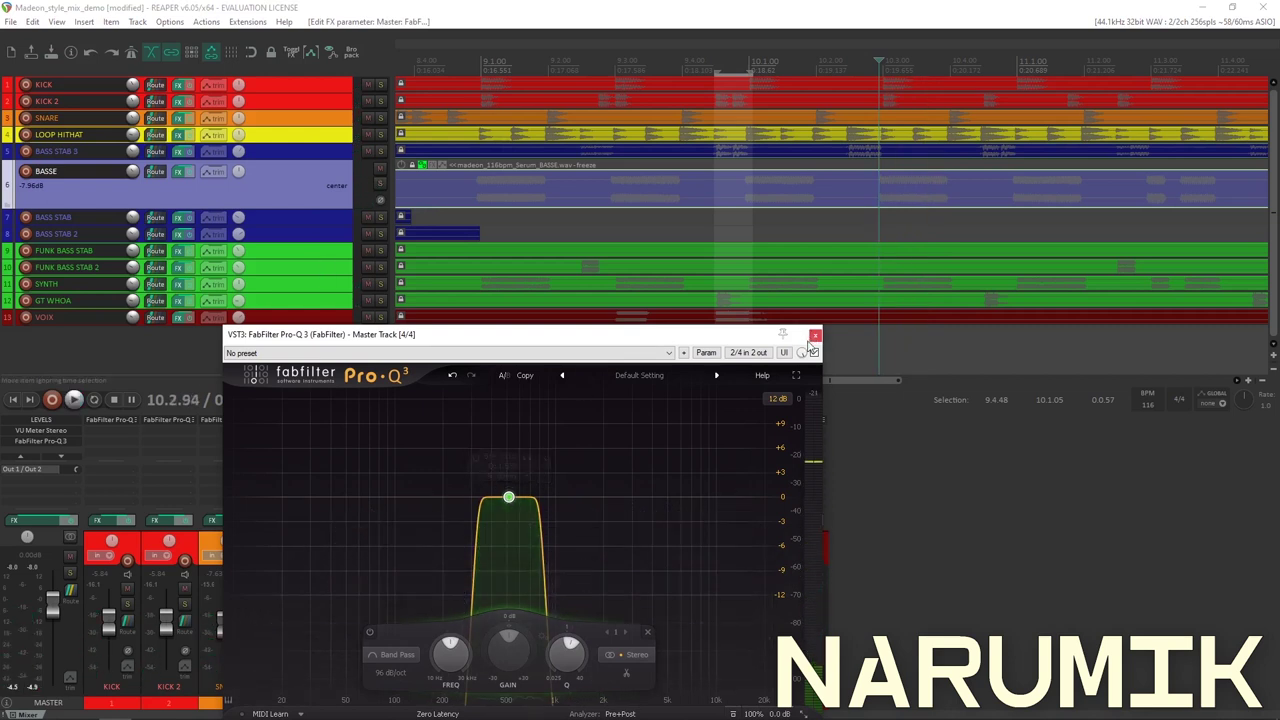
{"action": "left_click", "coordinate": [815, 334]}
Place the edit cursor at 10.3.00 and examine how the kick, BASSE and SYNTH waveforms overlap there.
{"action": "scroll", "coordinate": [562, 280], "scroll_direction": "down", "scroll_amount": 3}
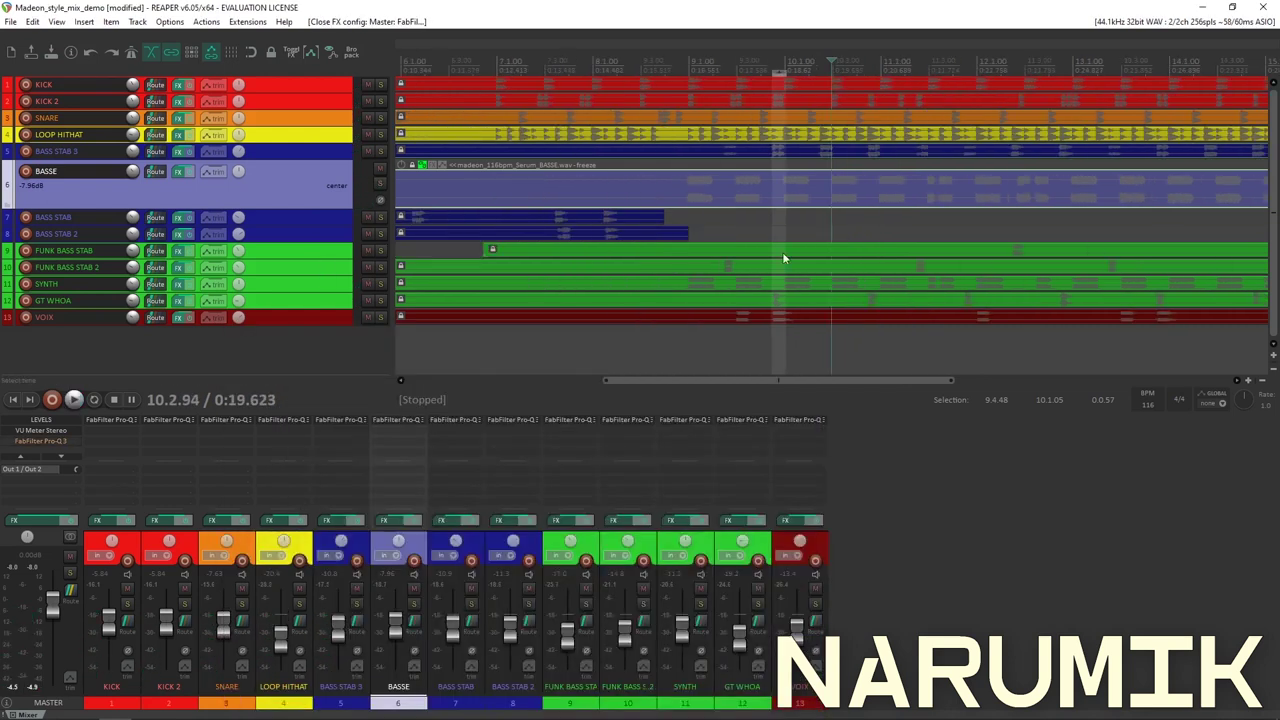
{"action": "scroll", "coordinate": [898, 210], "scroll_direction": "up", "scroll_amount": 5}
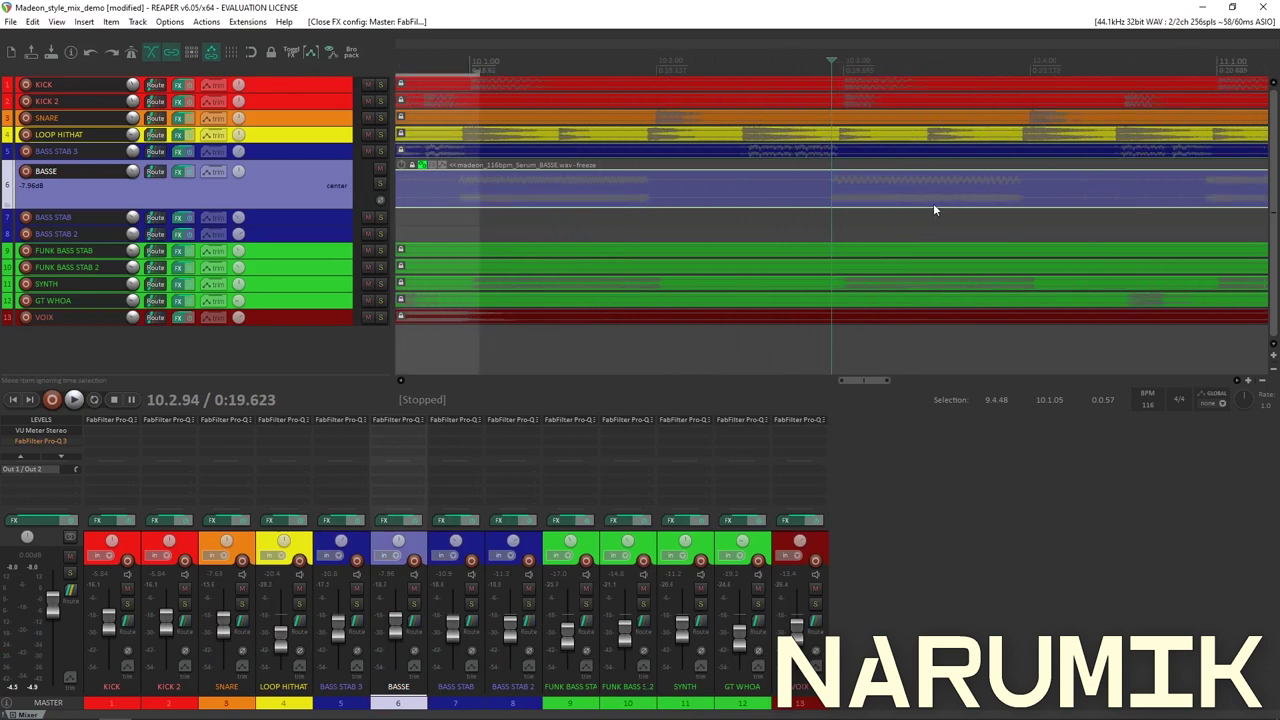
{"action": "left_click", "coordinate": [842, 290]}
{"action": "scroll", "coordinate": [827, 145], "scroll_direction": "down", "scroll_amount": 3}
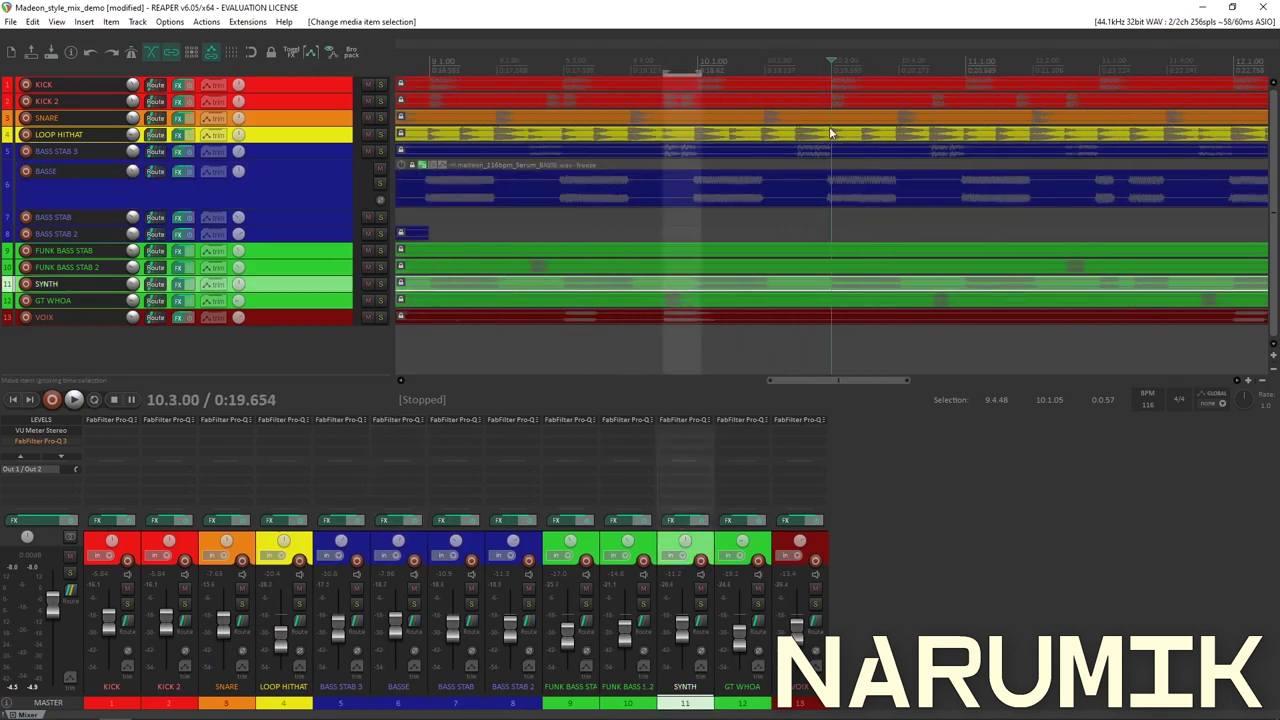
{"action": "scroll", "coordinate": [829, 129], "scroll_direction": "up", "scroll_amount": 3}
{"action": "left_click", "coordinate": [831, 95]}
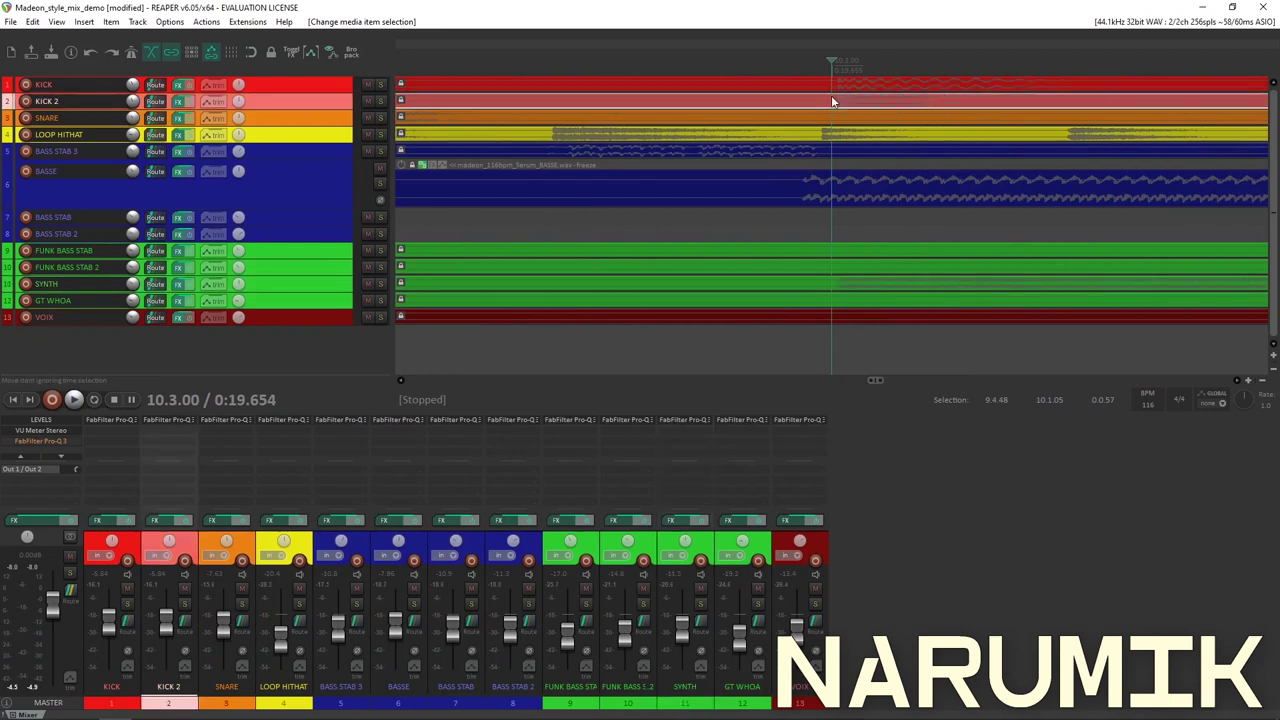
Review the Pro-Q 3 curves on KICK and KICK 2, closing each effects window when done.
{"action": "left_click", "coordinate": [179, 85]}
{"action": "left_click", "coordinate": [179, 85]}
{"action": "left_click", "coordinate": [177, 101]}
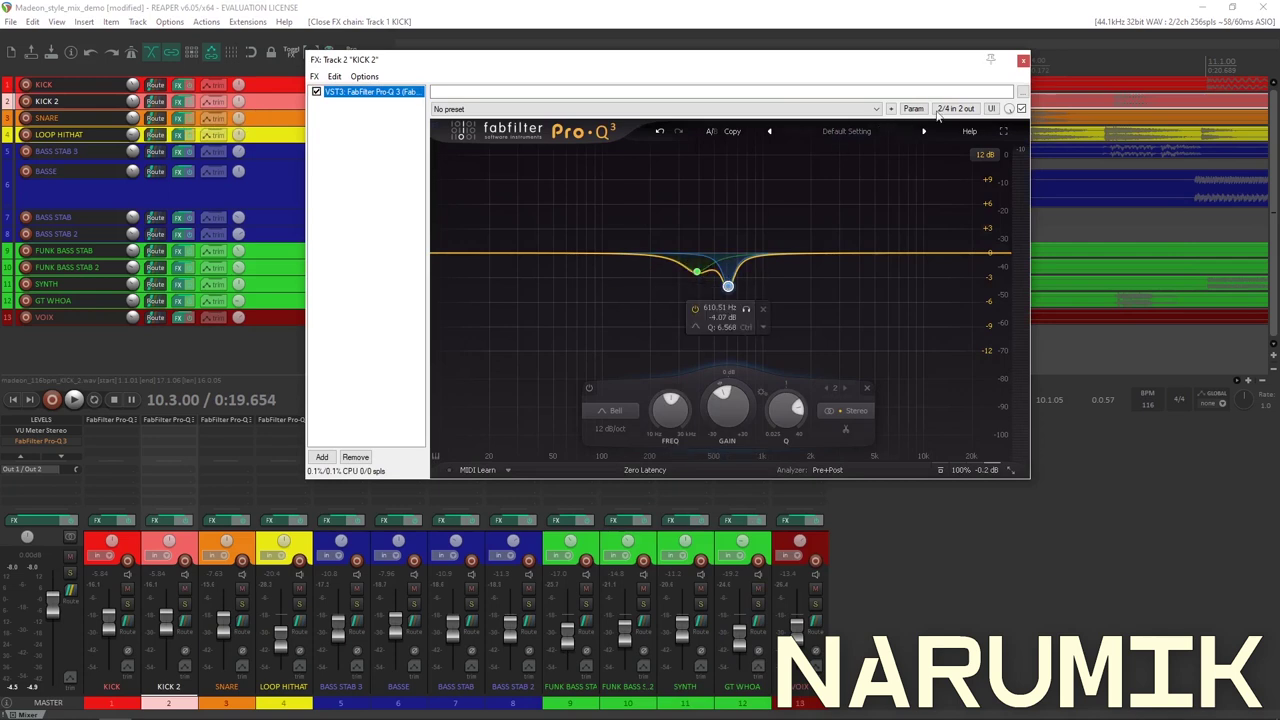
{"action": "left_click", "coordinate": [1023, 60]}
Open SYNTH's Pro-Q 3, set a time selection from 10.2.92 to 10.3.96 and play the mix over it.
{"action": "scroll", "coordinate": [870, 278], "scroll_direction": "up", "scroll_amount": 4}
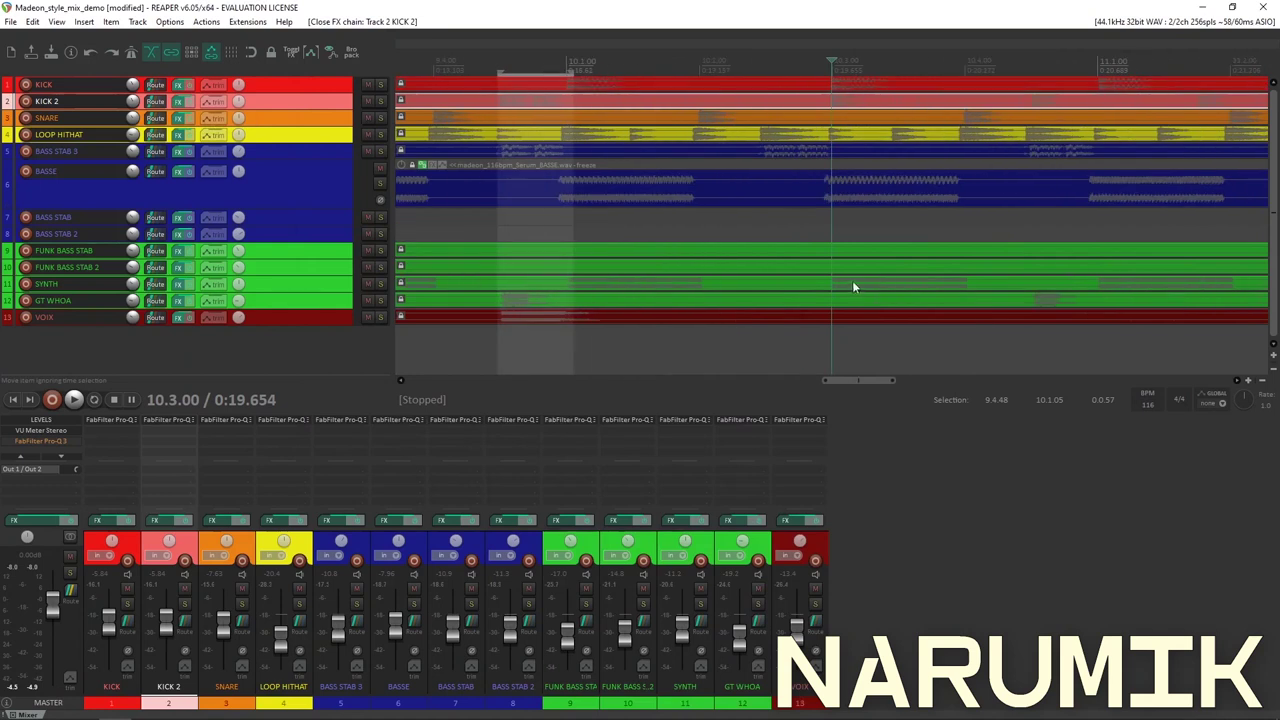
{"action": "left_click", "coordinate": [830, 282]}
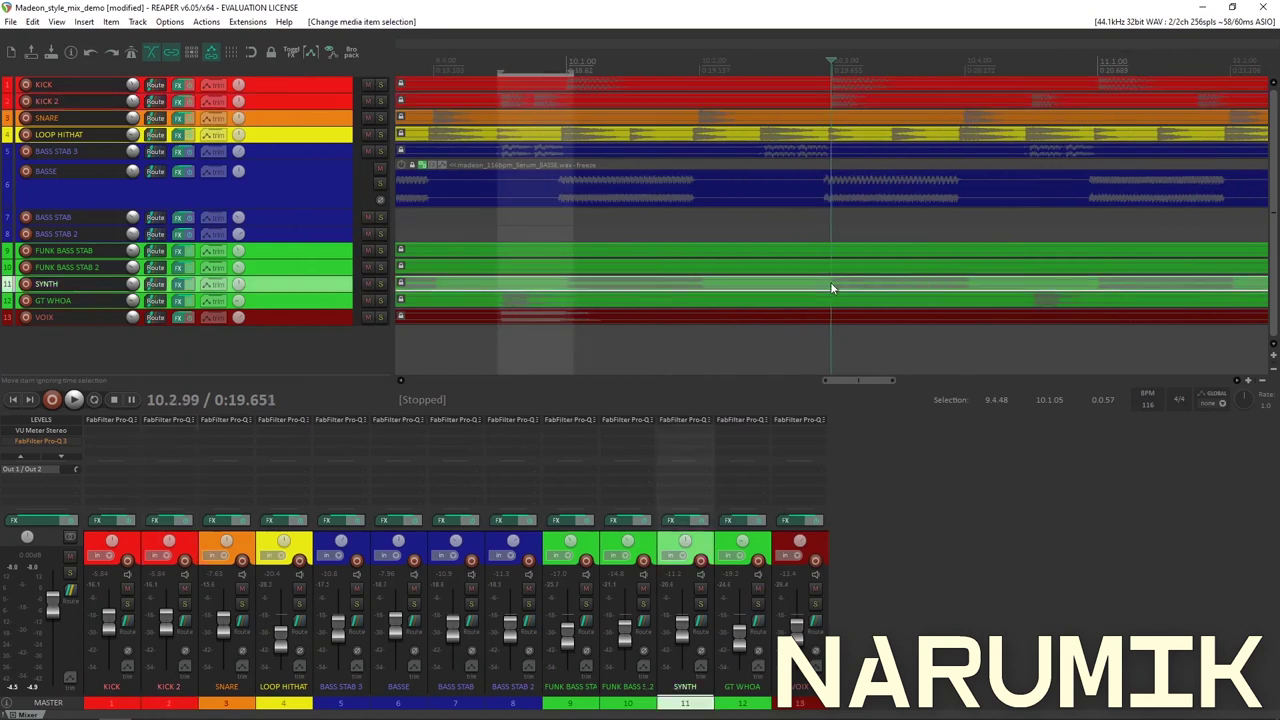
{"action": "left_click", "coordinate": [180, 286]}
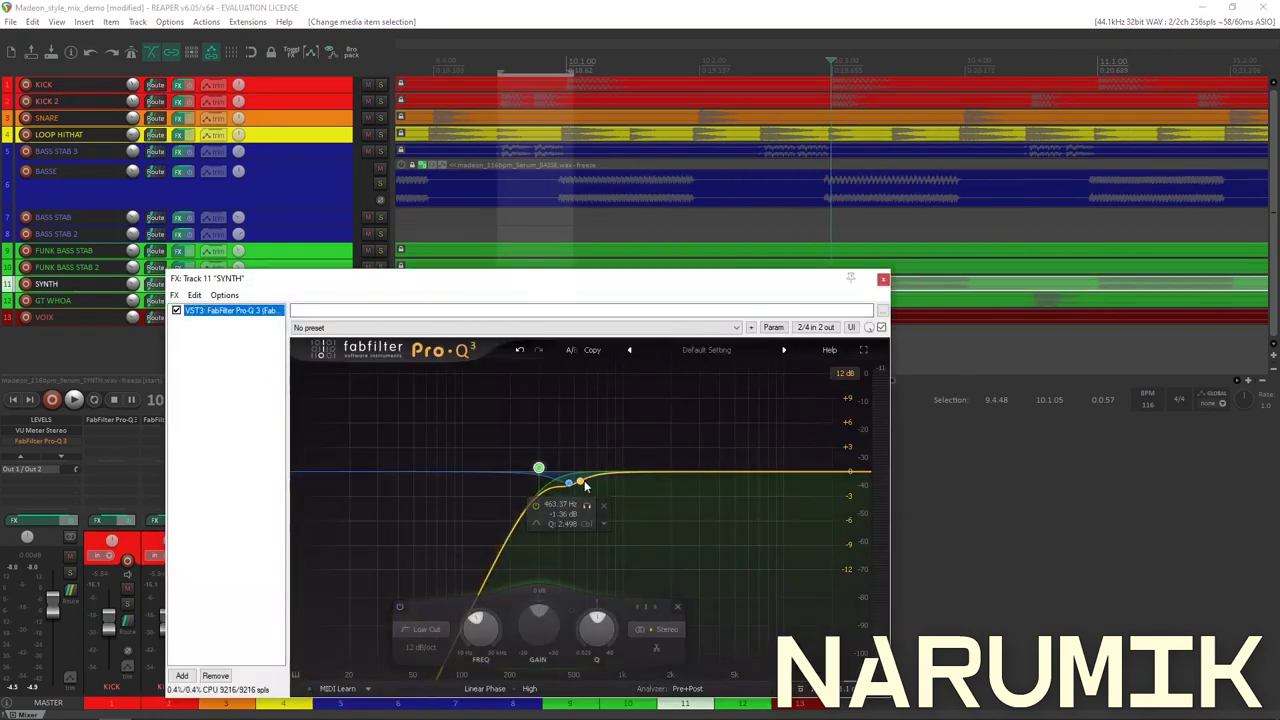
{"action": "left_click", "coordinate": [592, 198]}
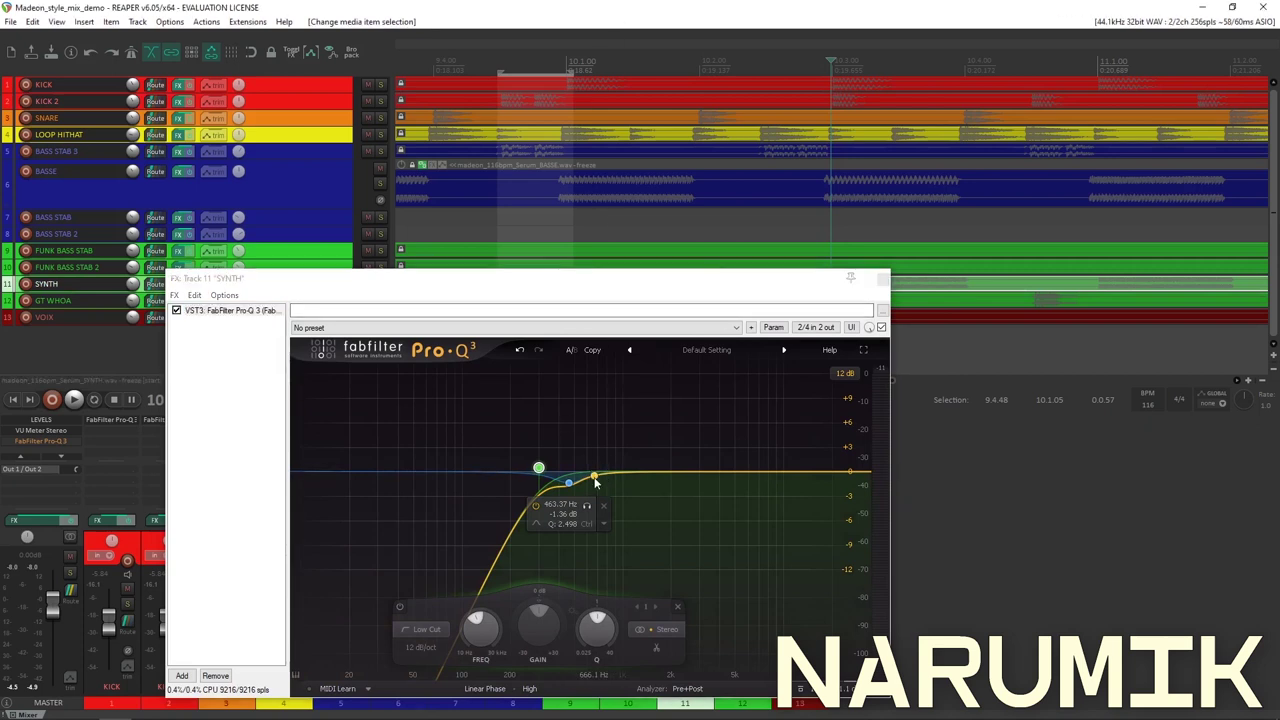
{"action": "left_click_drag", "start_coordinate": [626, 288], "coordinate": [470, 230]}
{"action": "left_click_drag", "start_coordinate": [822, 70], "coordinate": [958, 70]}
{"action": "key", "text": "space"}
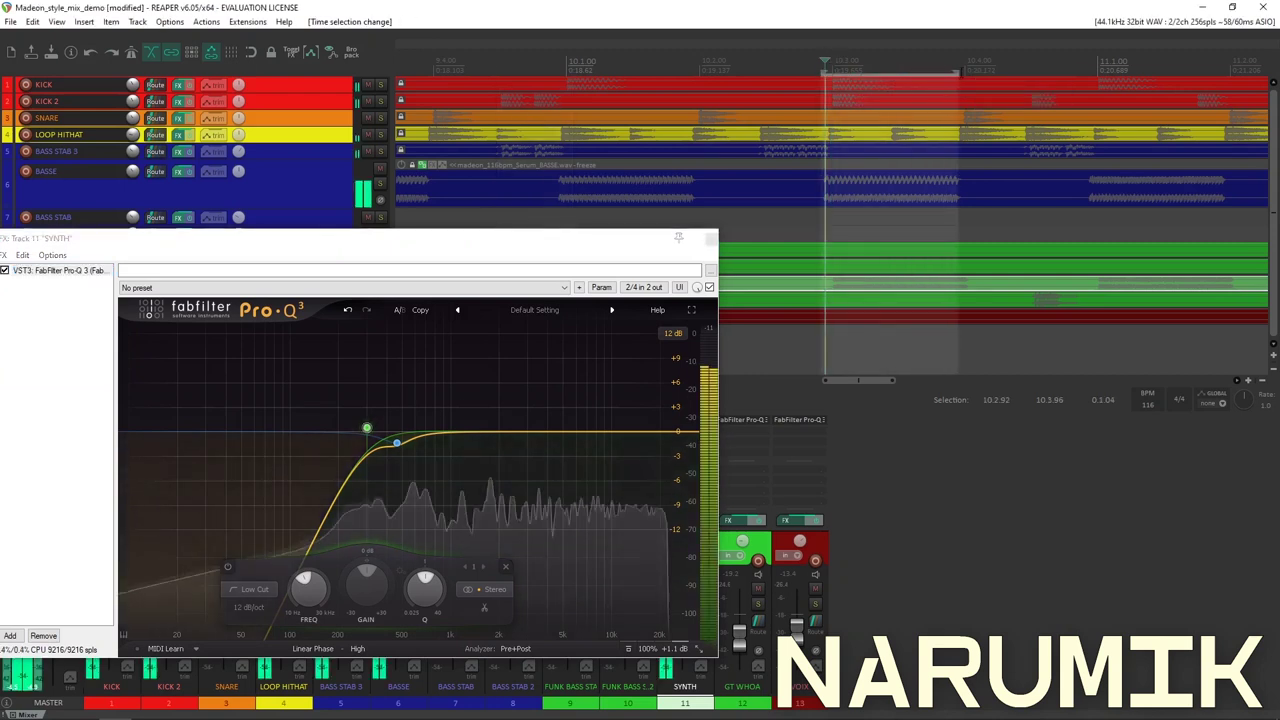
{"action": "left_click_drag", "start_coordinate": [404, 241], "coordinate": [524, 157]}
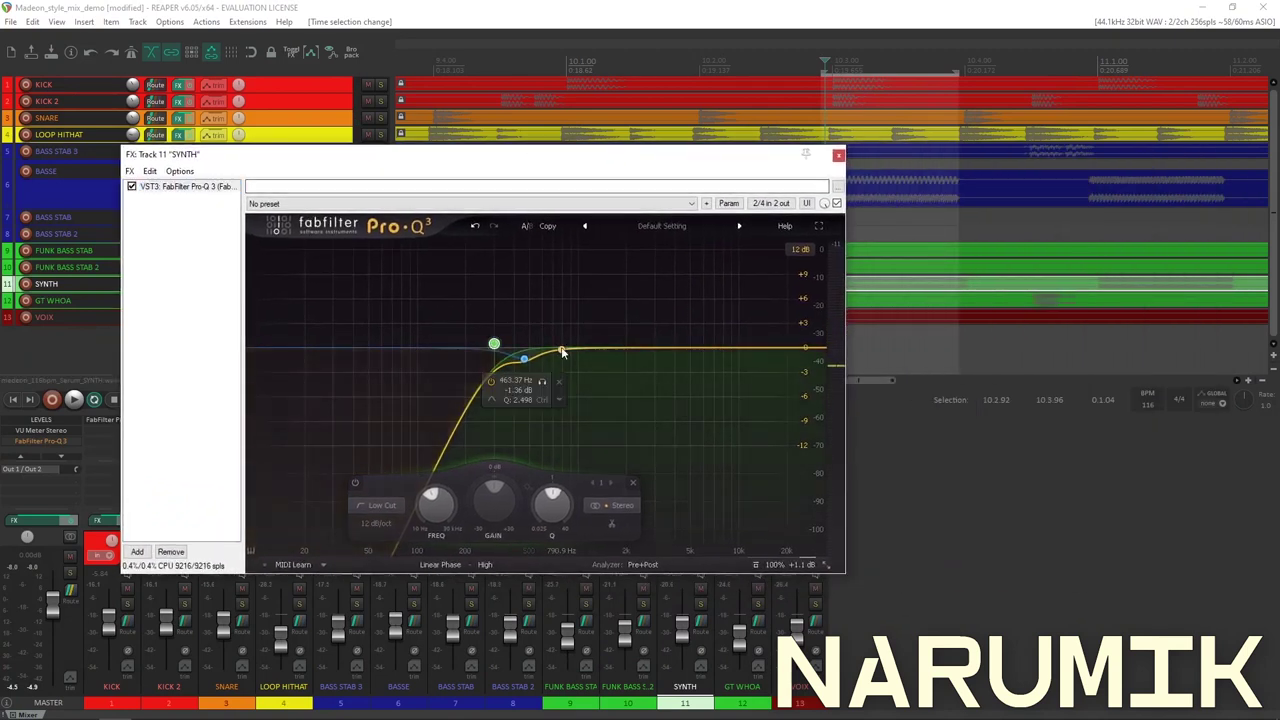
Add a boosted narrow bell with Q 7.403 to SYNTH's Pro-Q 3 and sweep it during playback to about 538 Hz.
{"action": "left_click_drag", "start_coordinate": [562, 350], "coordinate": [554, 295]}
{"action": "left_click_drag", "start_coordinate": [619, 509], "coordinate": [620, 478]}
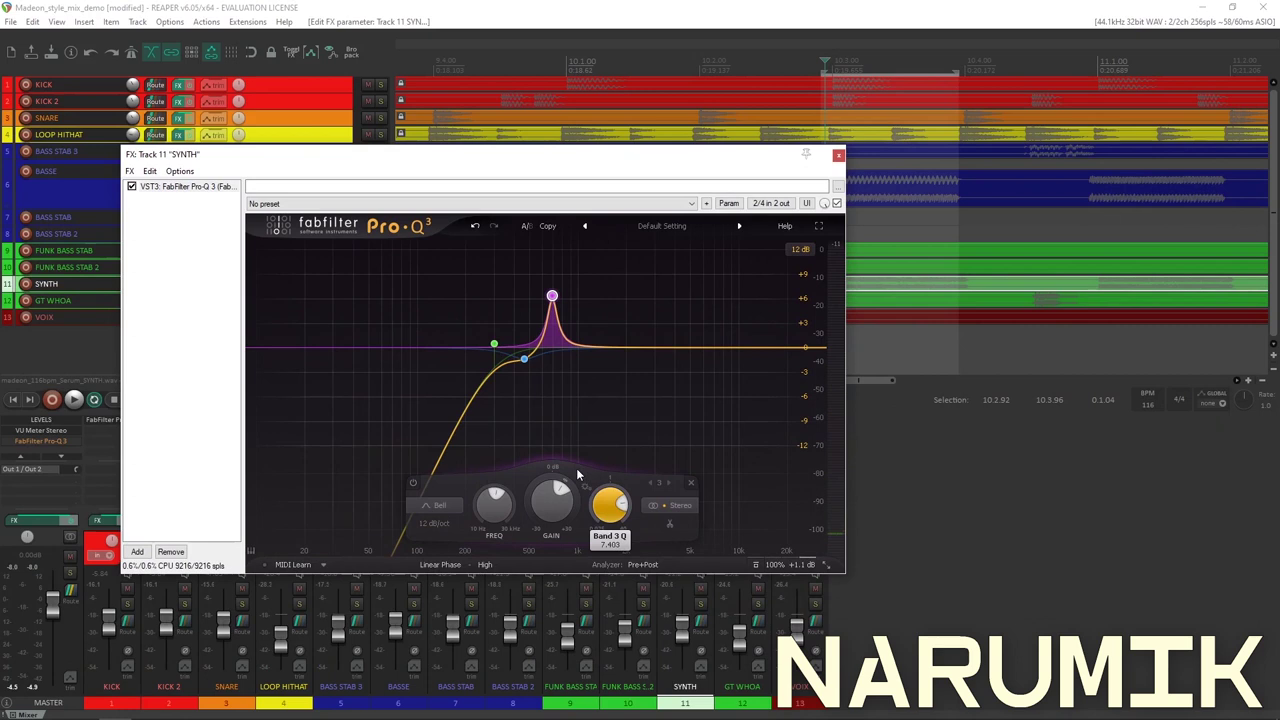
{"action": "left_click_drag", "start_coordinate": [548, 507], "coordinate": [548, 478]}
{"action": "key", "text": "space"}
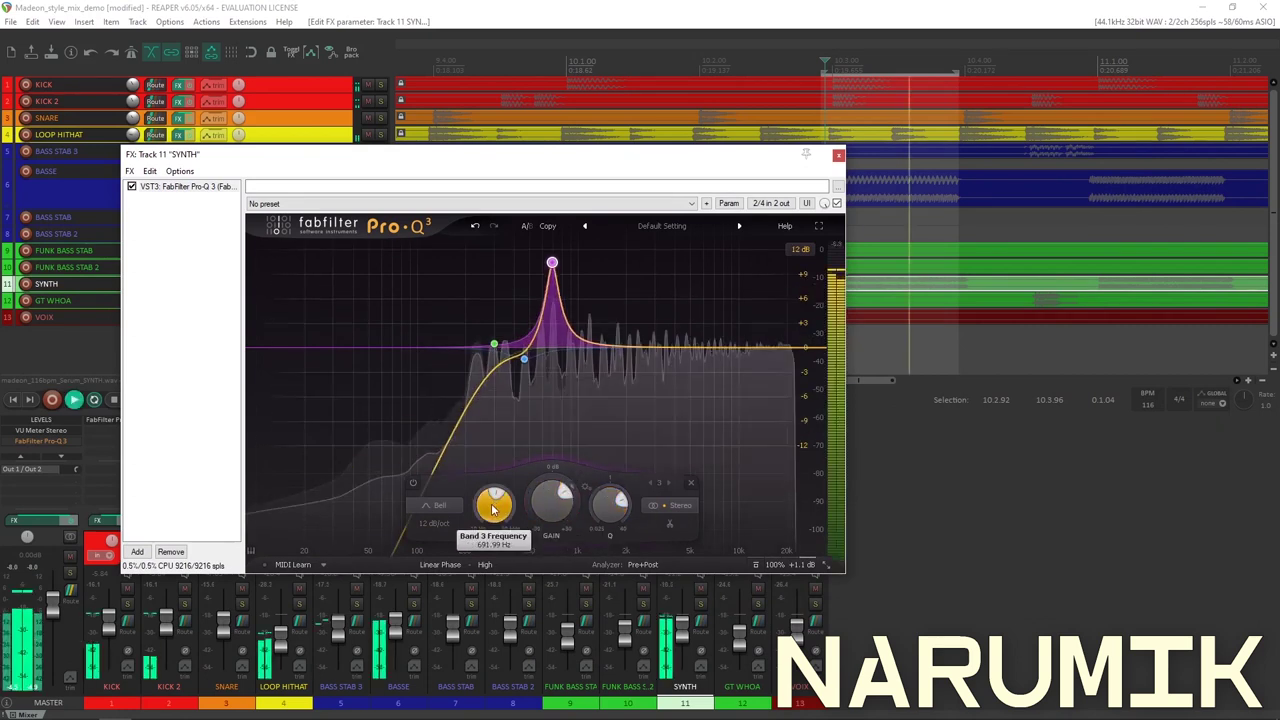
{"action": "left_click_drag", "start_coordinate": [492, 510], "coordinate": [488, 519]}
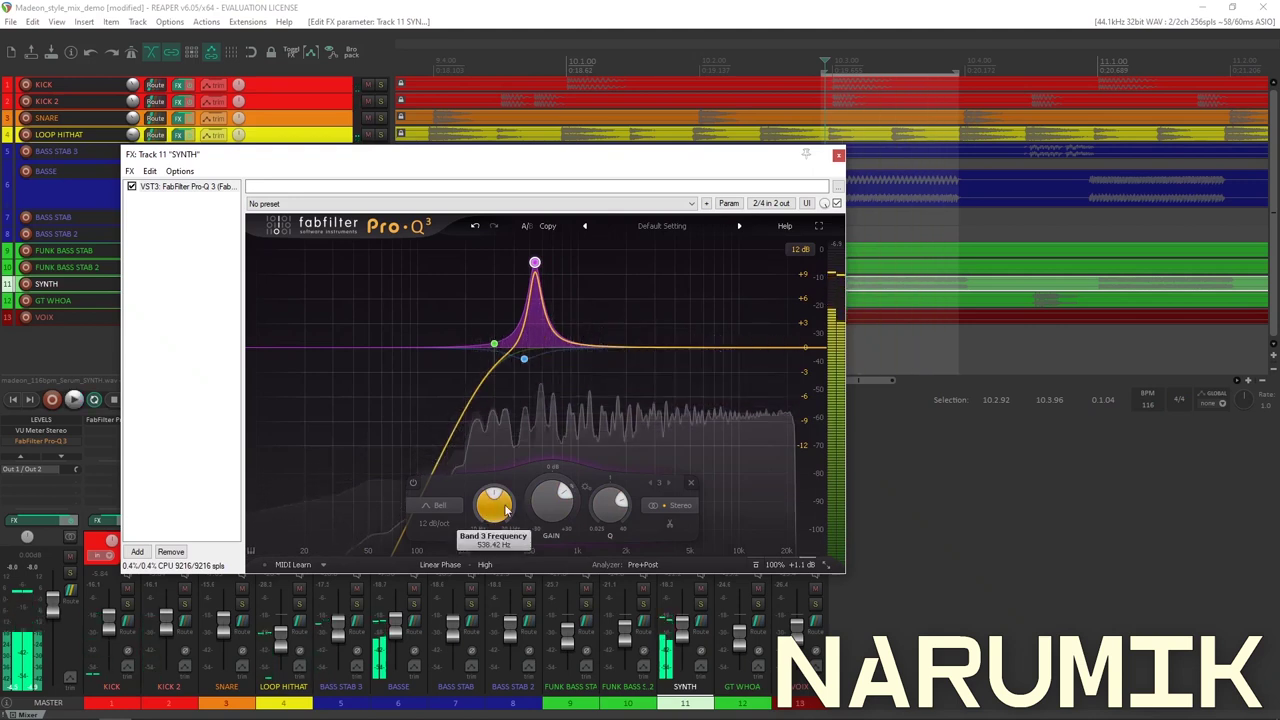
Turn SYNTH's new bell into a cut of about -2 dB and lower its Q.
{"action": "left_click_drag", "start_coordinate": [552, 500], "coordinate": [540, 578]}
{"action": "left_click_drag", "start_coordinate": [552, 503], "coordinate": [567, 533]}
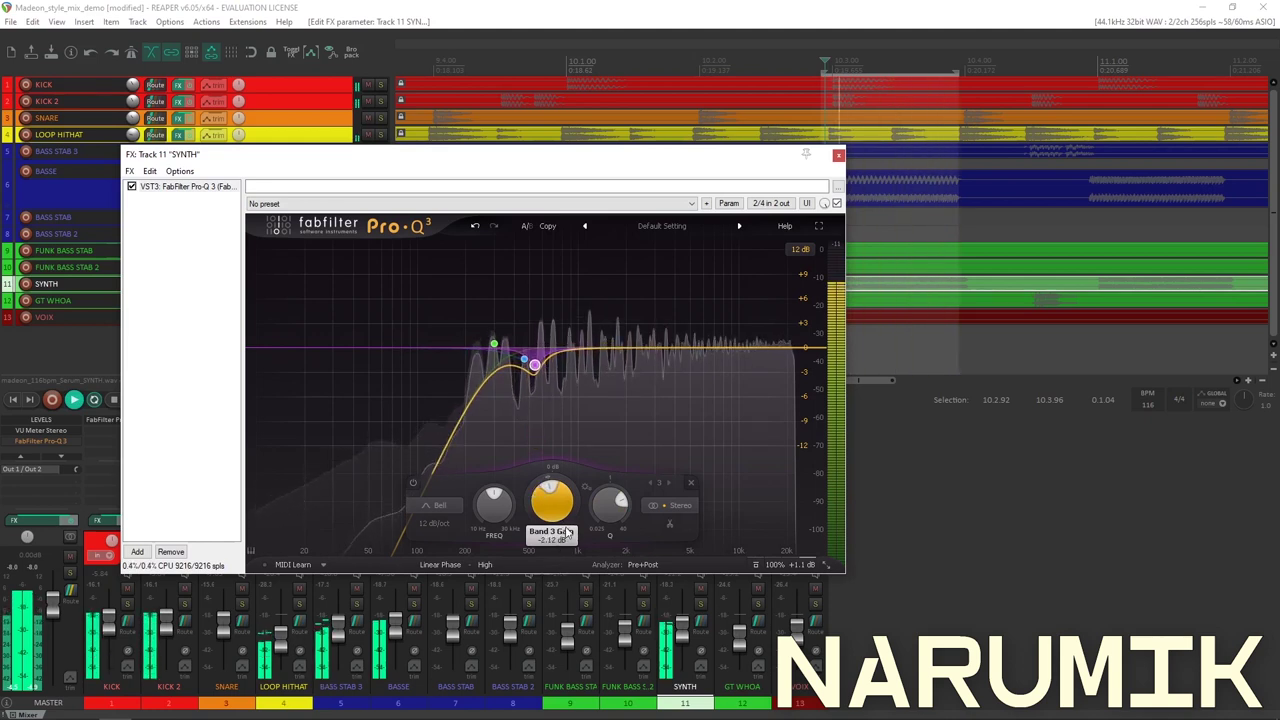
{"action": "left_click_drag", "start_coordinate": [601, 490], "coordinate": [581, 548]}
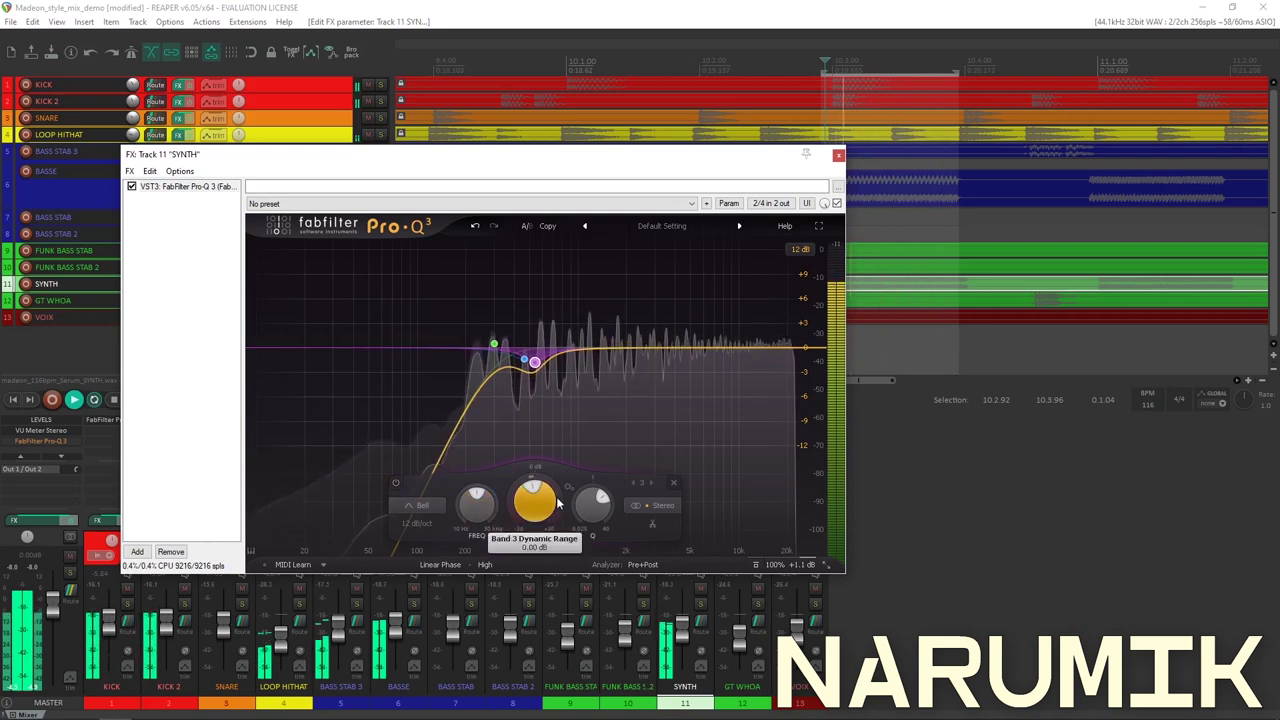
Compare the mix with SYNTH's new bell cut off and on, fine-tune its gain and stop playback.
{"action": "left_click", "coordinate": [397, 484]}
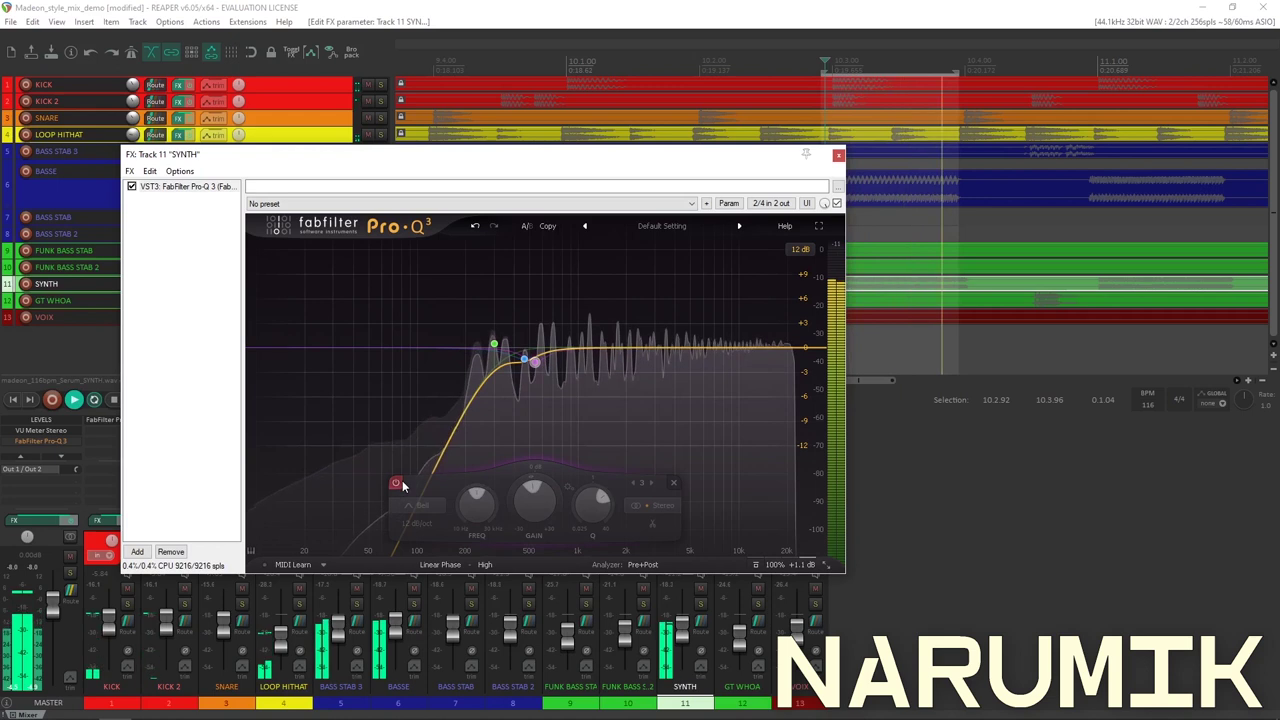
{"action": "left_click", "coordinate": [397, 484]}
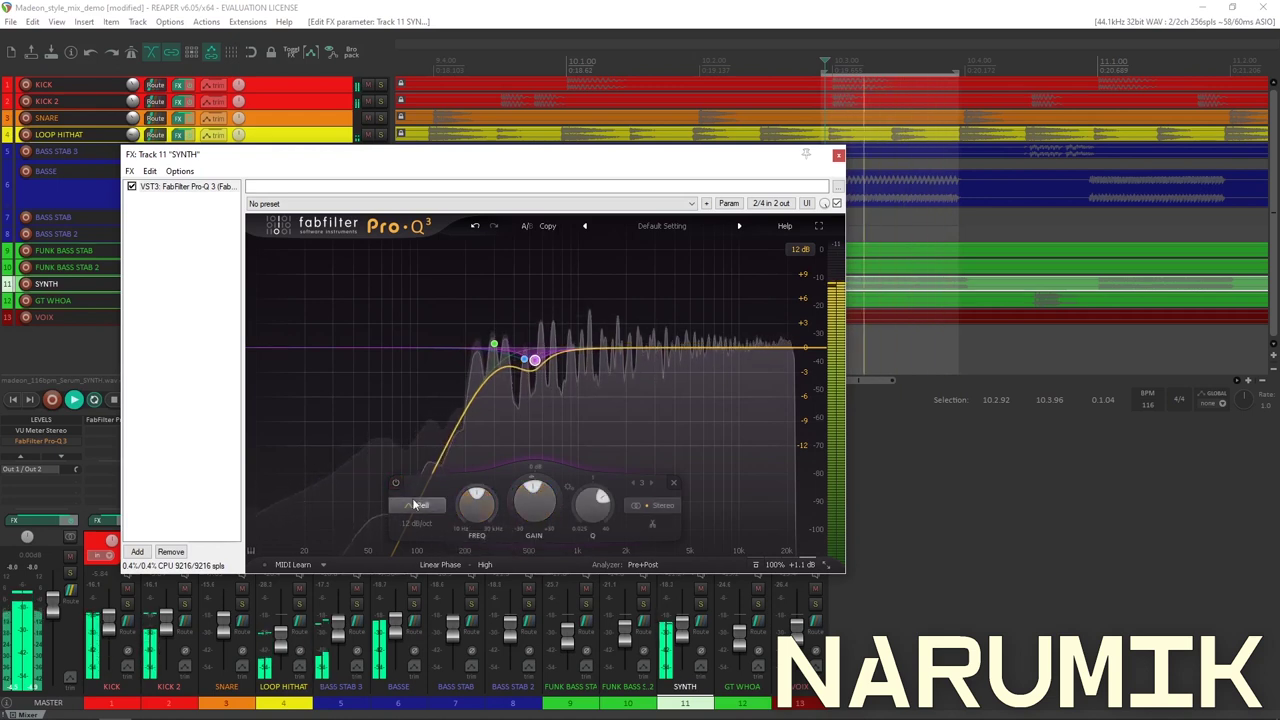
{"action": "left_click_drag", "start_coordinate": [530, 513], "coordinate": [564, 518]}
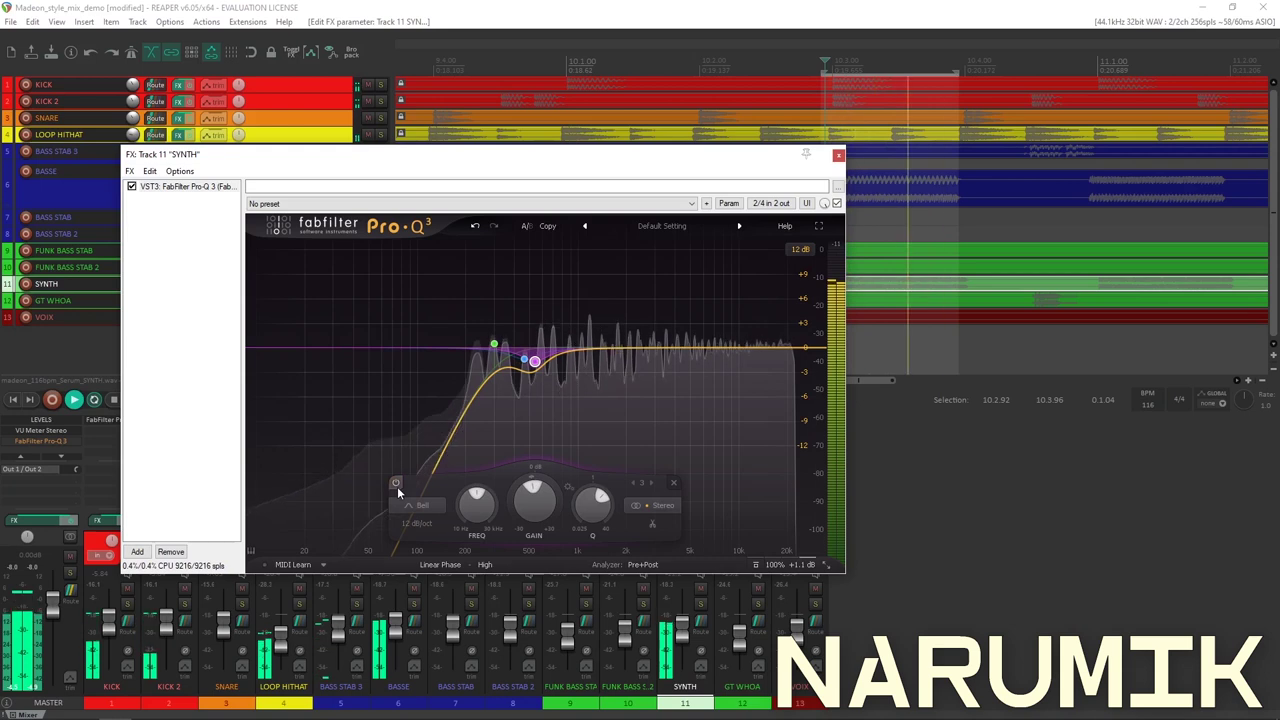
{"action": "left_click", "coordinate": [307, 6]}
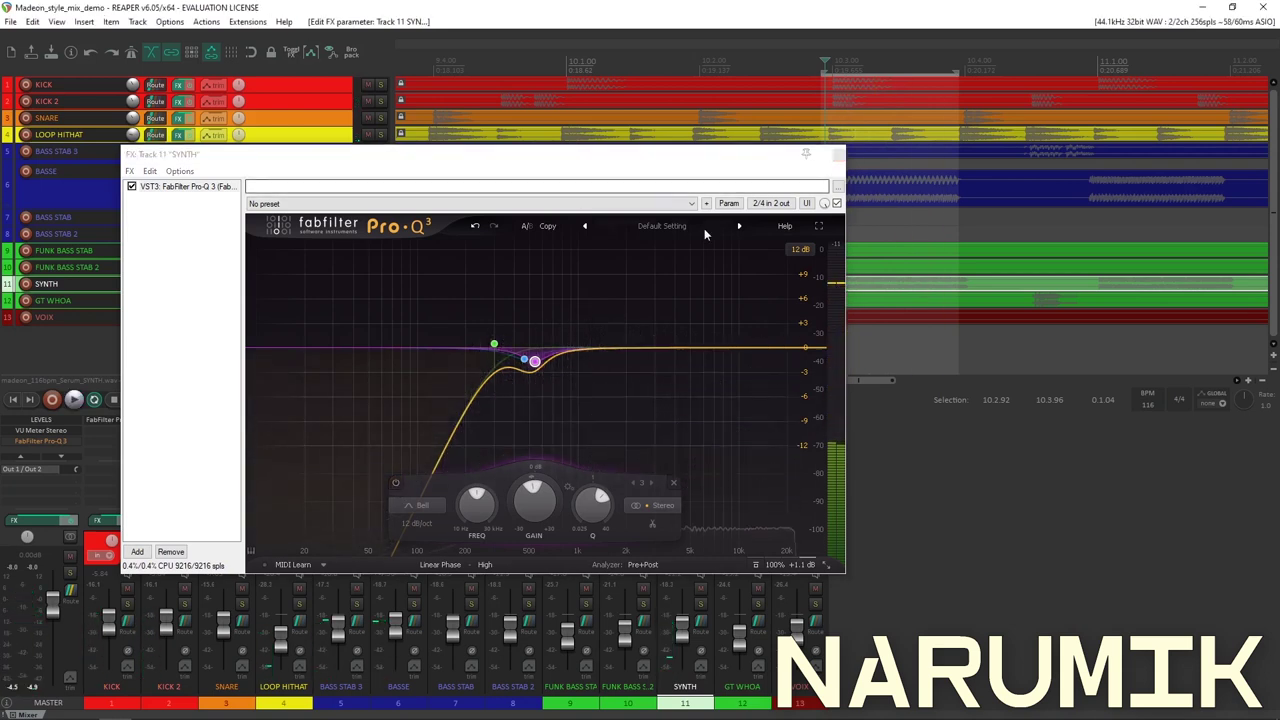
Solo SYNTH, place the edit cursor at 10.2.93 and move the effects window clear of the mixer's peak readouts.
{"action": "left_click_drag", "start_coordinate": [580, 163], "coordinate": [845, 423]}
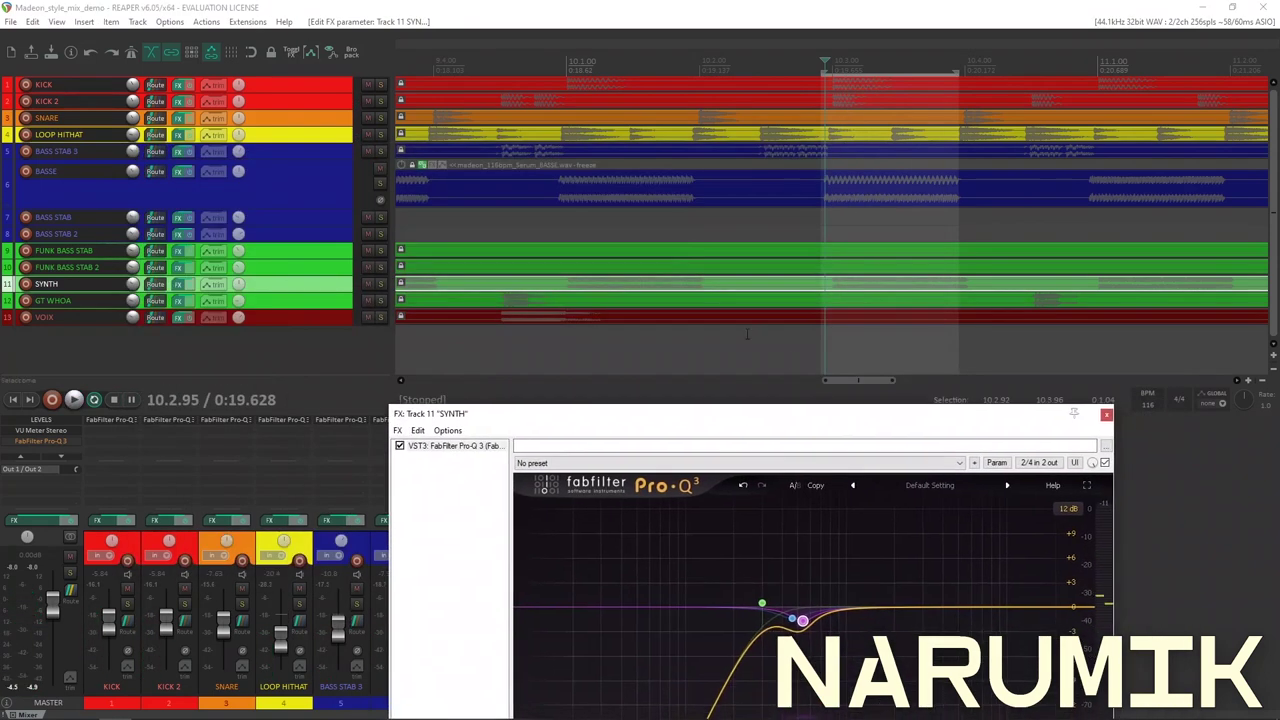
{"action": "left_click", "coordinate": [380, 284]}
{"action": "left_click_drag", "start_coordinate": [628, 414], "coordinate": [681, 146]}
{"action": "left_click", "coordinate": [597, 135]}
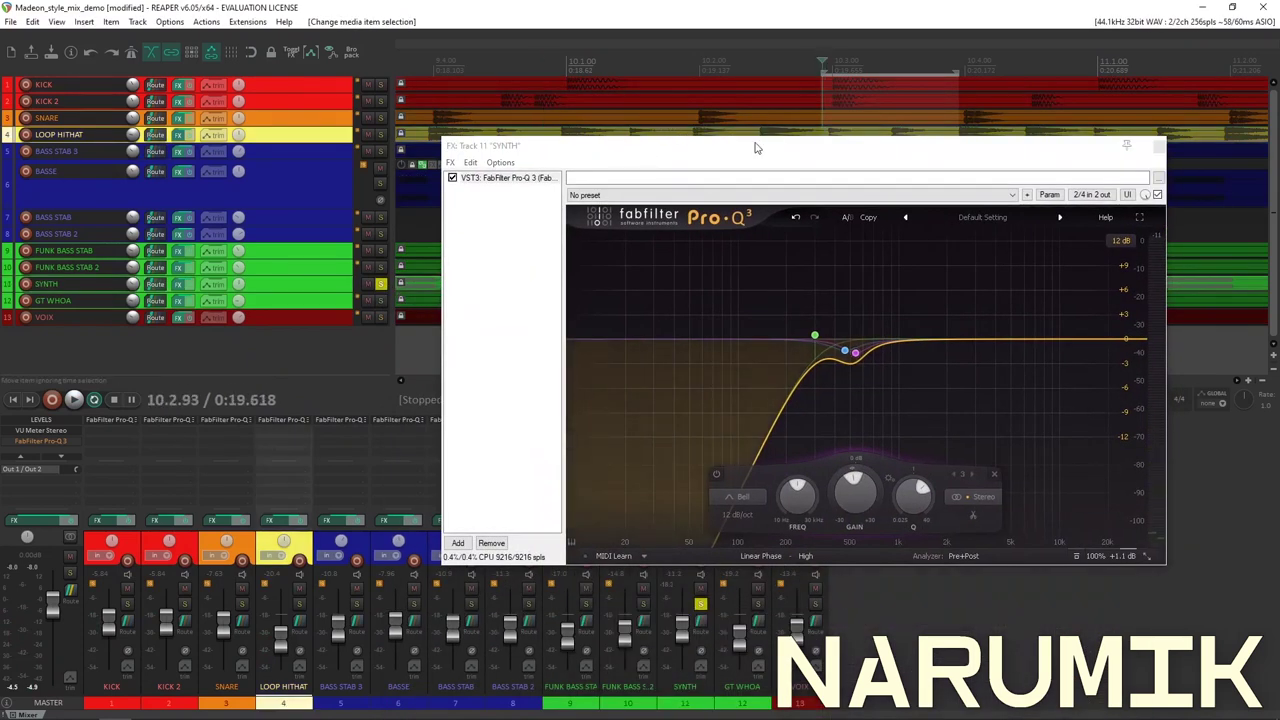
{"action": "left_click_drag", "start_coordinate": [757, 149], "coordinate": [346, 87]}
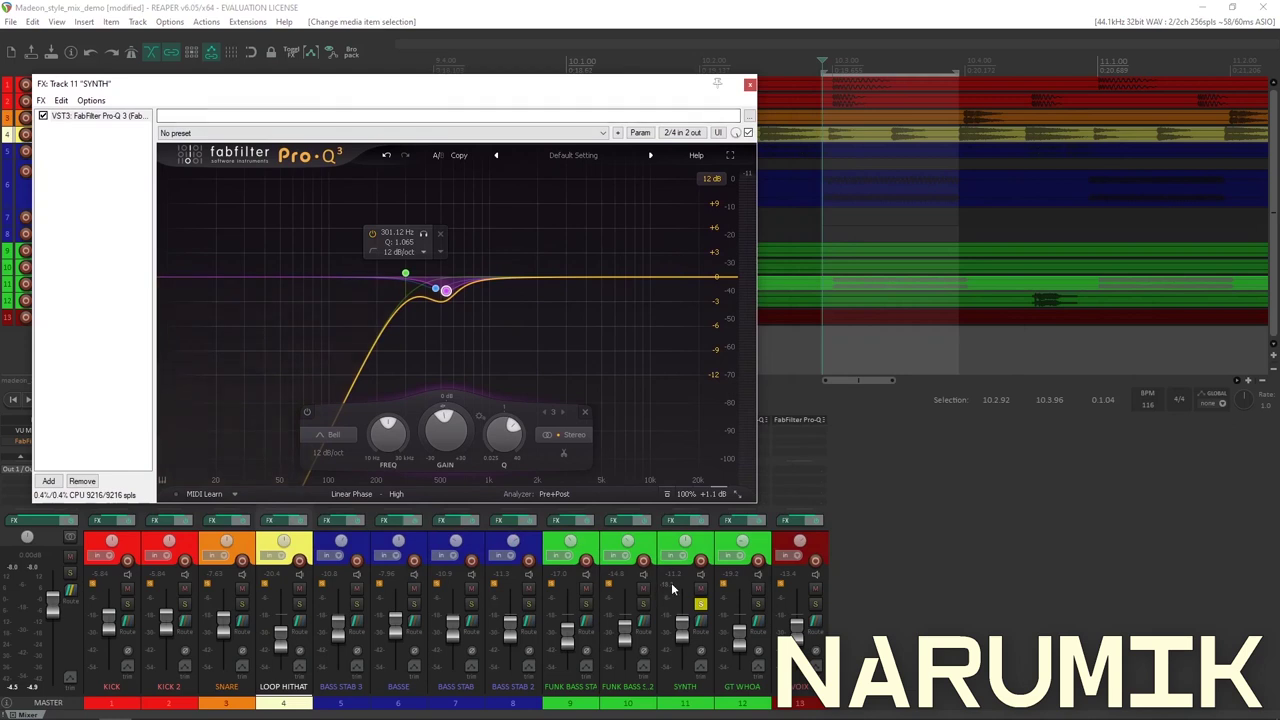
Compare SYNTH's peak level with its Pro-Q 3 enabled and bypassed by playing the same passage each time, leaving the EQ enabled.
{"action": "left_click", "coordinate": [672, 589]}
{"action": "key", "text": "space"}
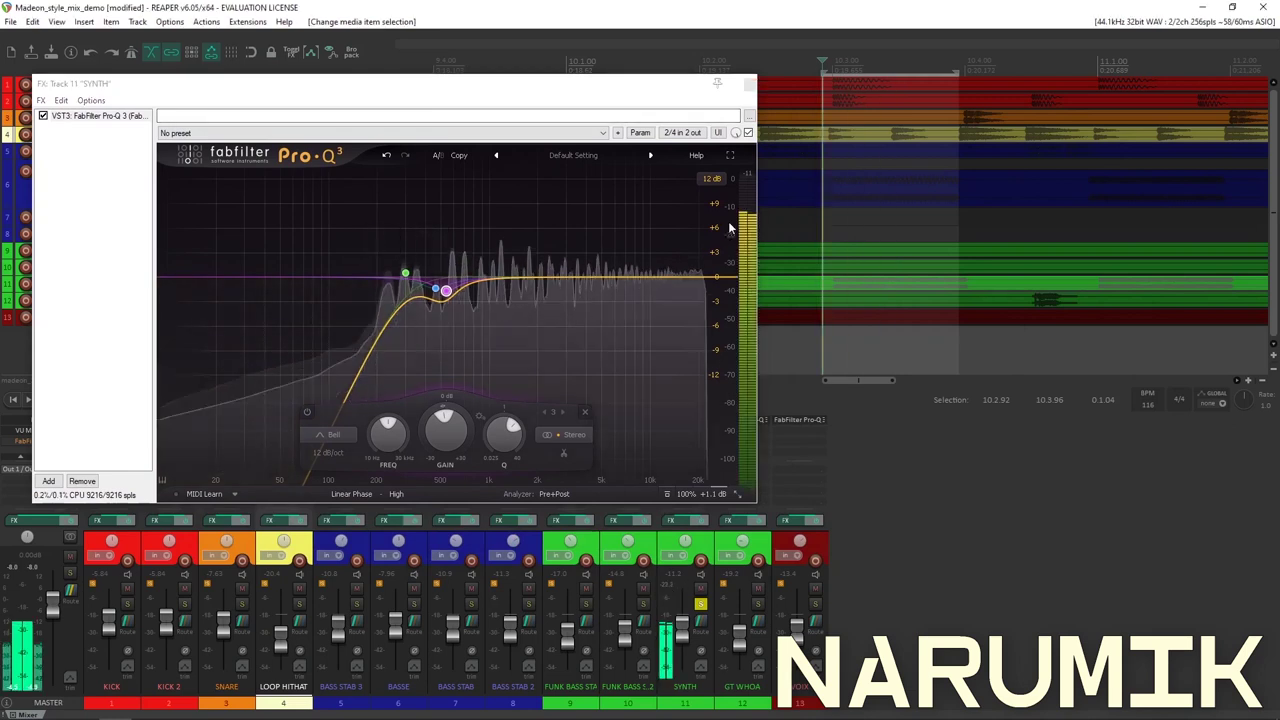
{"action": "key", "text": "space"}
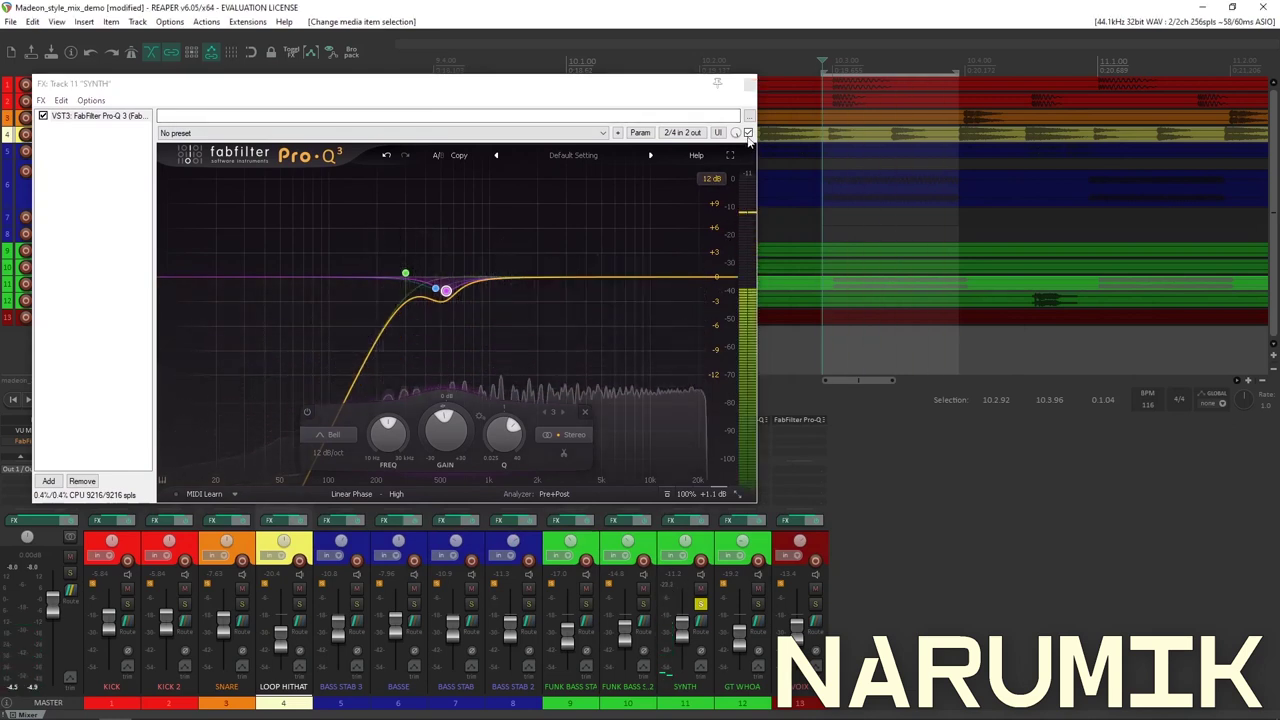
{"action": "left_click", "coordinate": [748, 133]}
{"action": "left_click", "coordinate": [680, 590]}
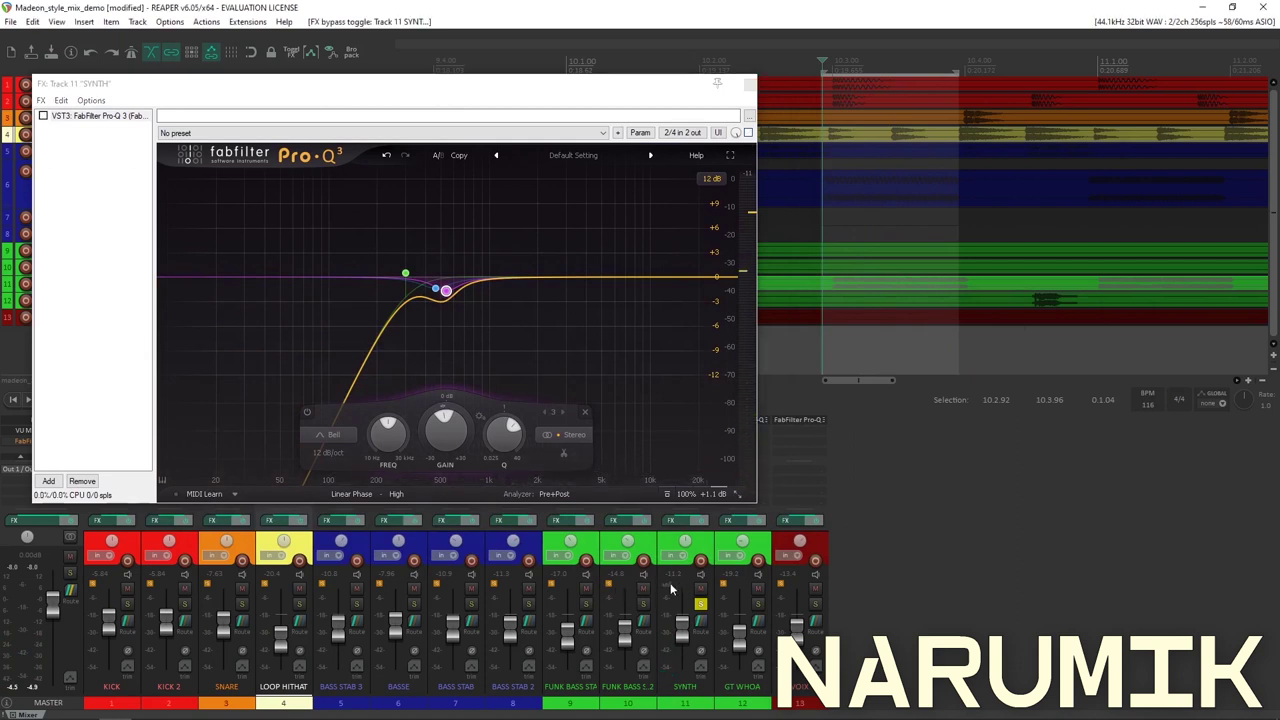
{"action": "key", "text": "space"}
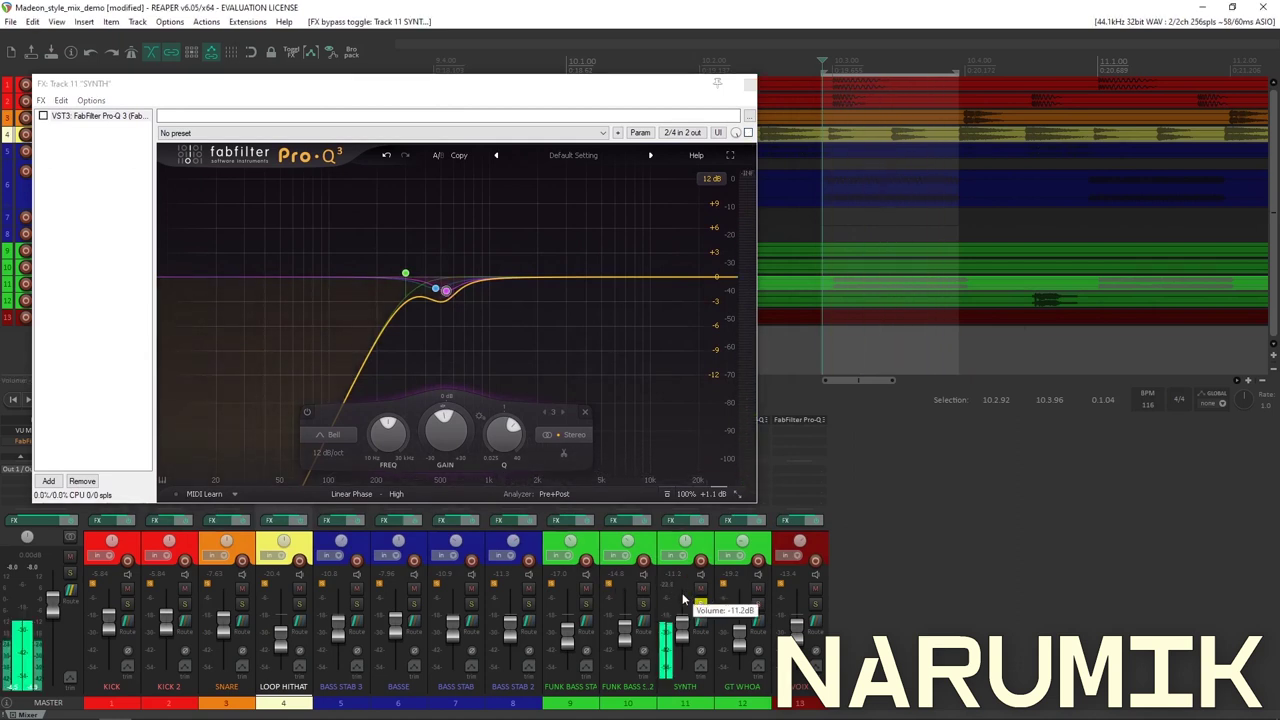
{"action": "key", "text": "space"}
{"action": "left_click", "coordinate": [752, 136]}
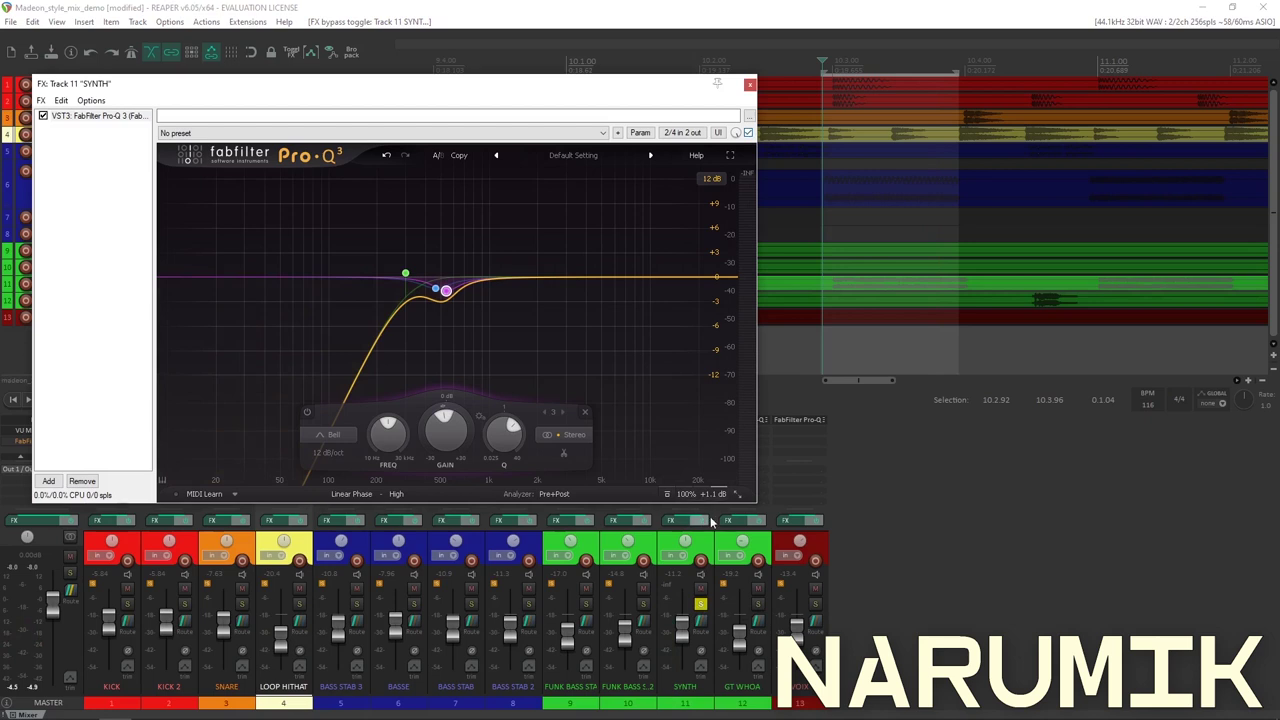
Raise the output level of SYNTH's Pro-Q 3 to about +1.3 dB and recheck the track's peak level during playback.
{"action": "mouse_move", "coordinate": [701, 450]}
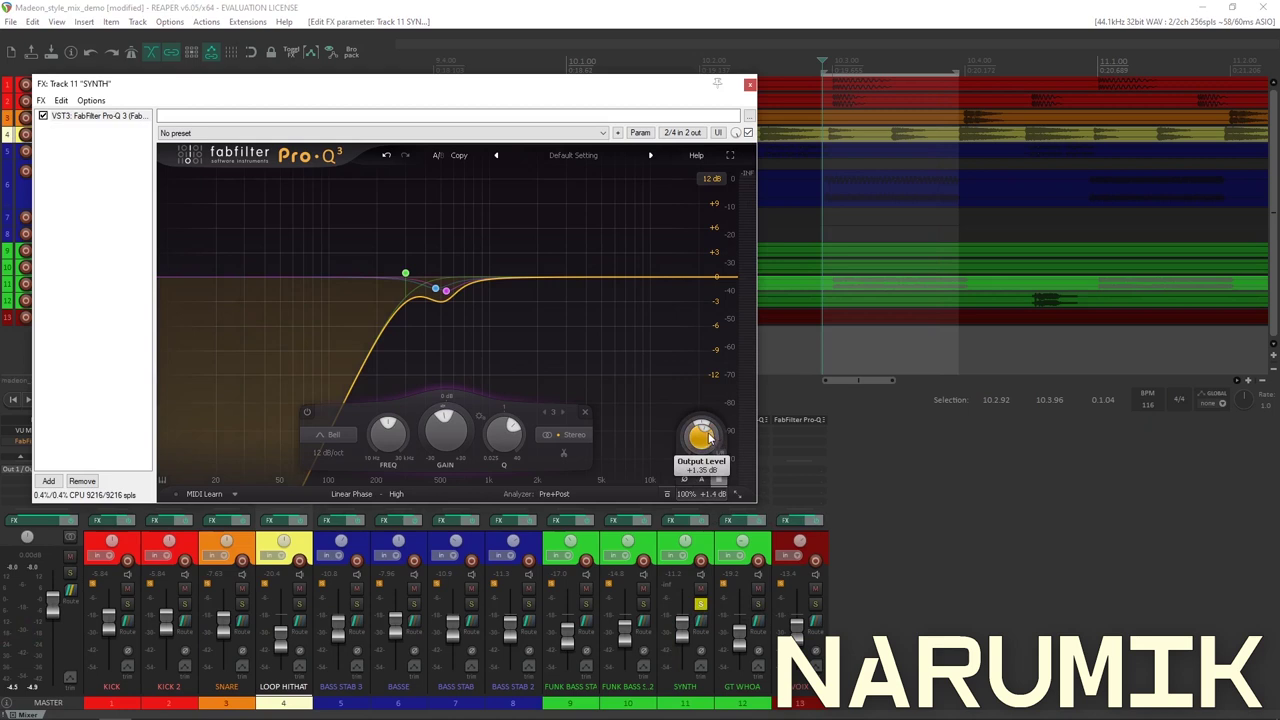
{"action": "left_click", "coordinate": [748, 601]}
{"action": "key", "text": "space"}
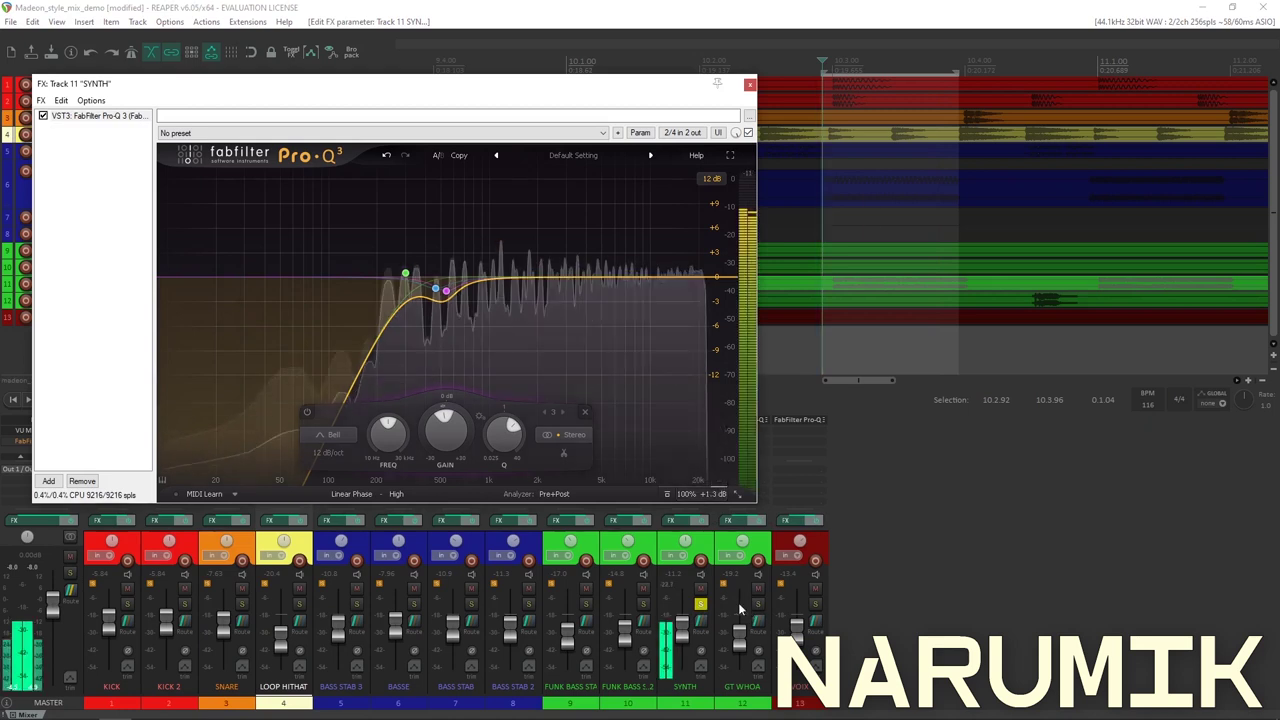
{"action": "key", "text": "space"}
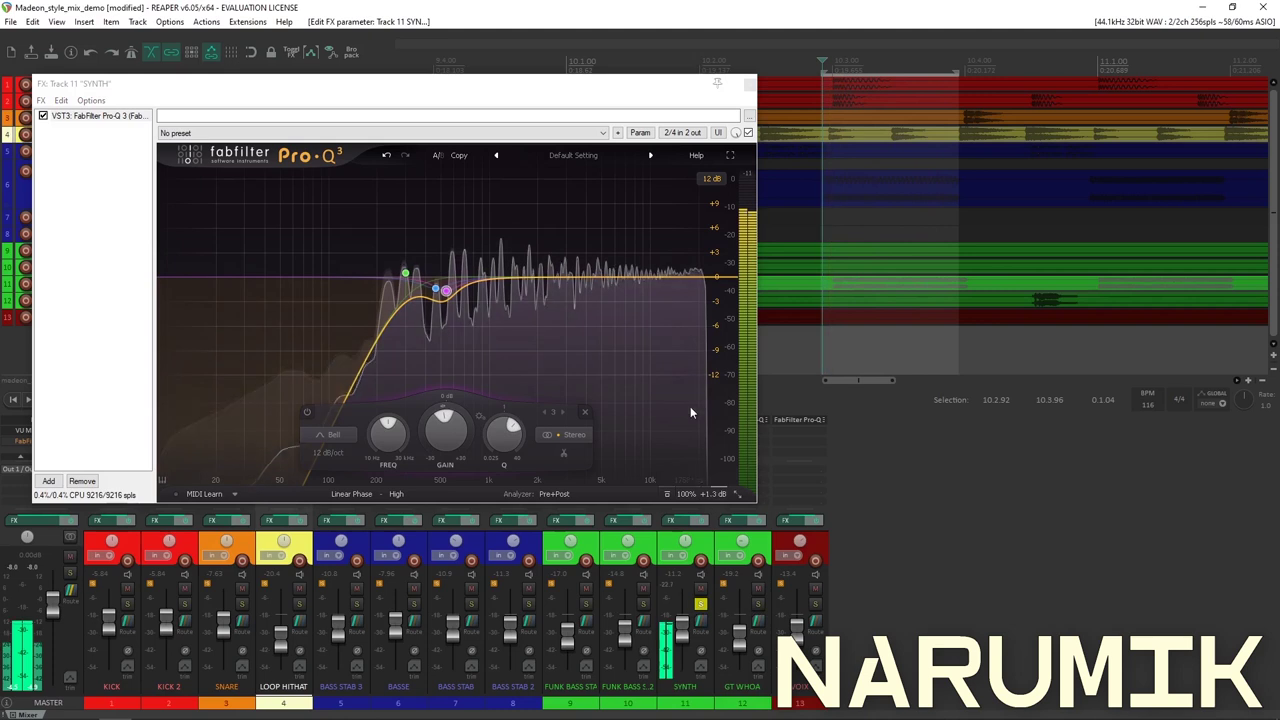
{"action": "left_click", "coordinate": [704, 446]}
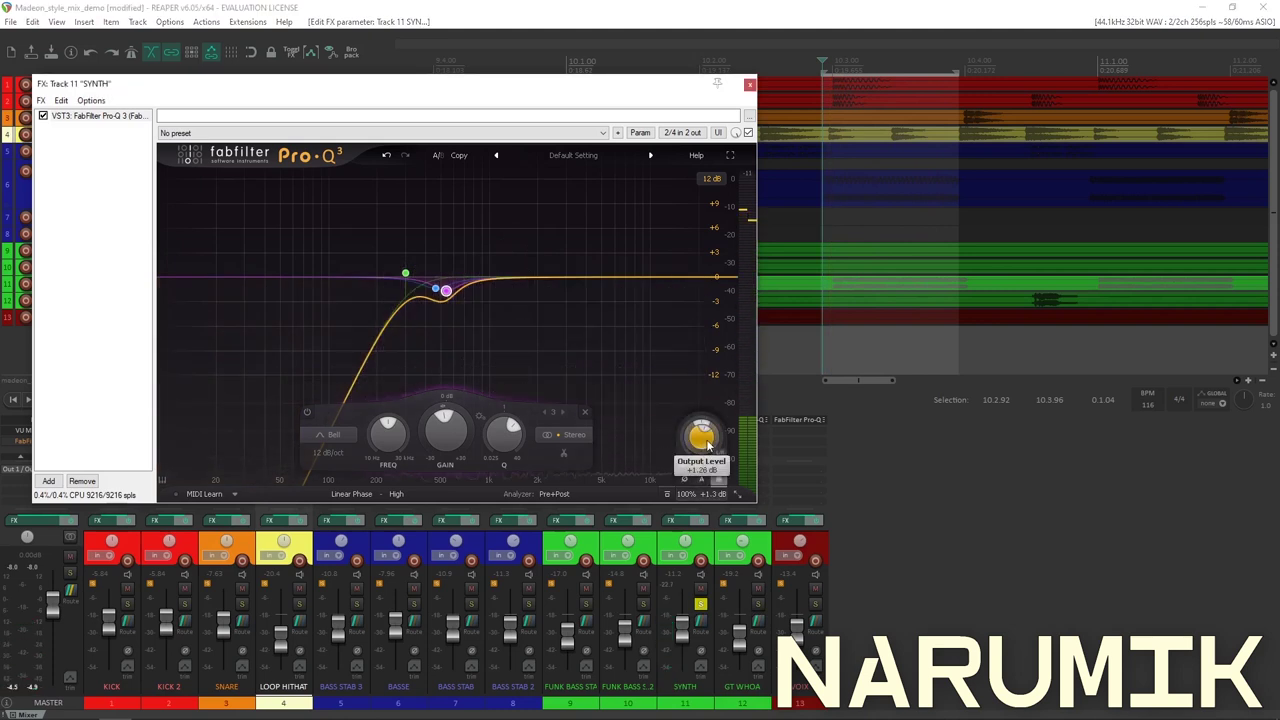
{"action": "key", "text": "space"}
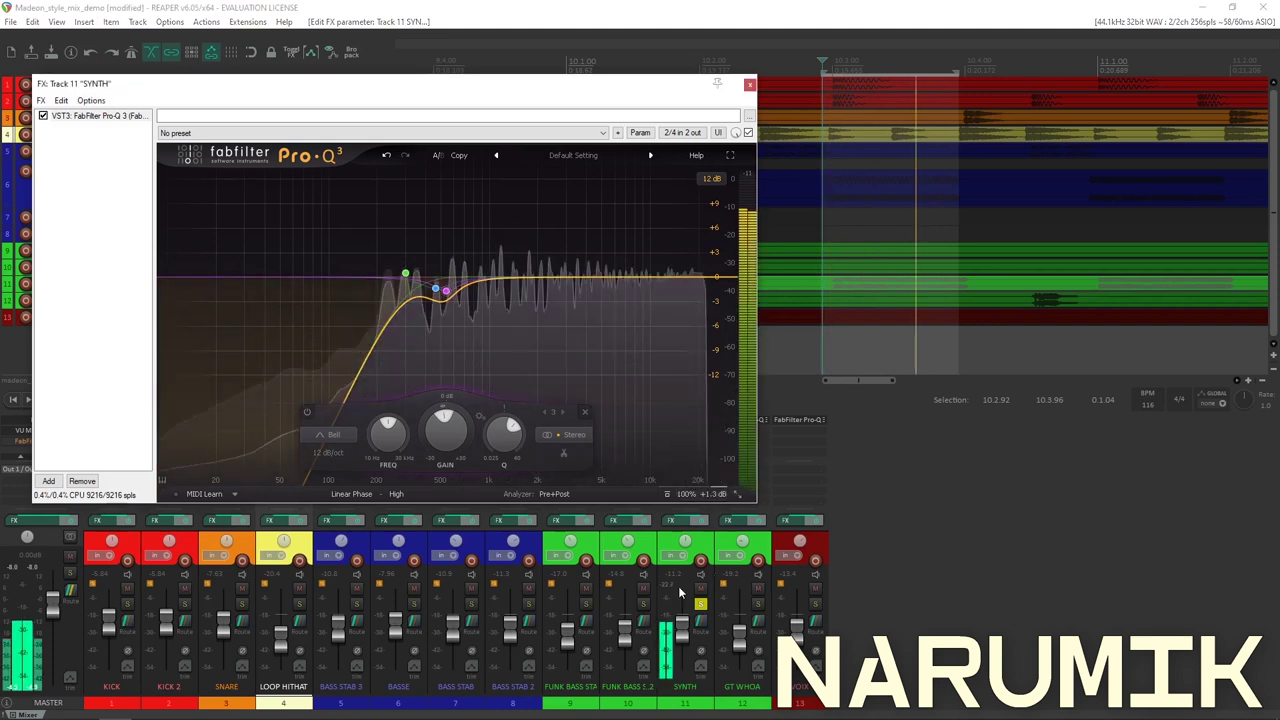
{"action": "key", "text": "space"}
Close SYNTH's effects window, unsolo the track and play the full mix briefly from 10.2.93.
{"action": "left_click", "coordinate": [750, 85]}
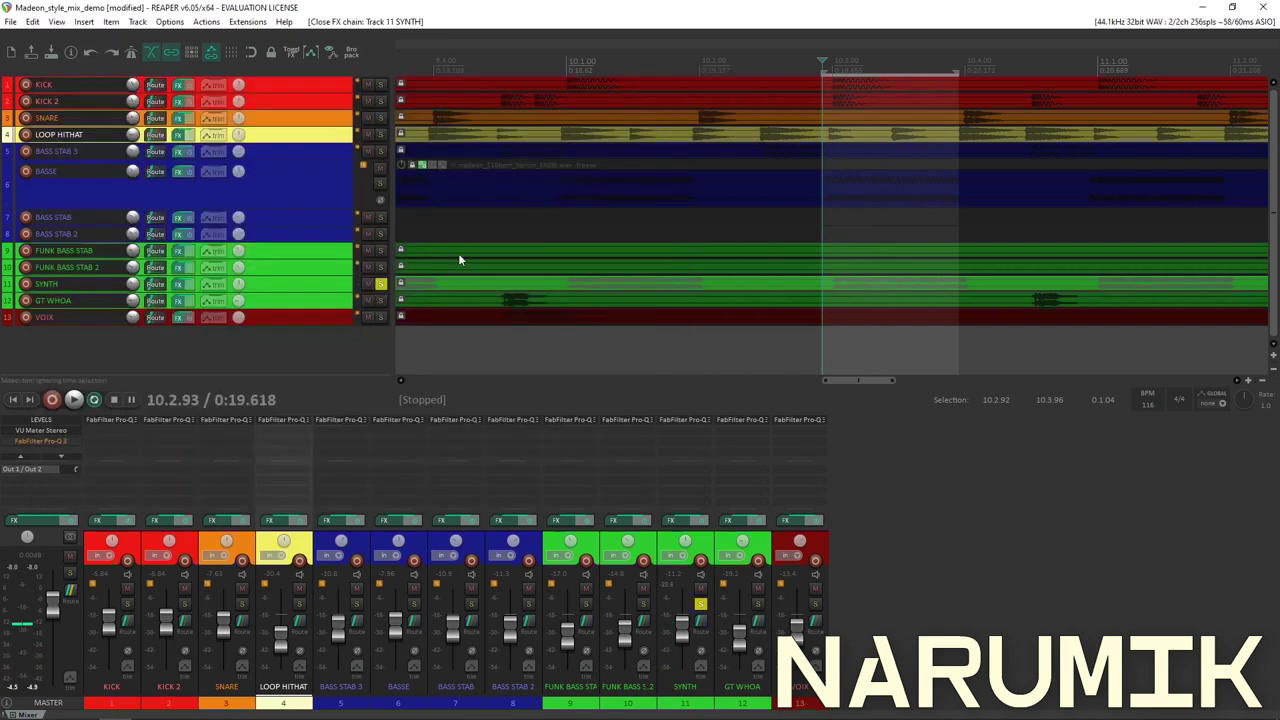
{"action": "left_click", "coordinate": [380, 284]}
{"action": "scroll", "coordinate": [775, 85], "scroll_direction": "down", "scroll_amount": 4}
{"action": "key", "text": "space"}
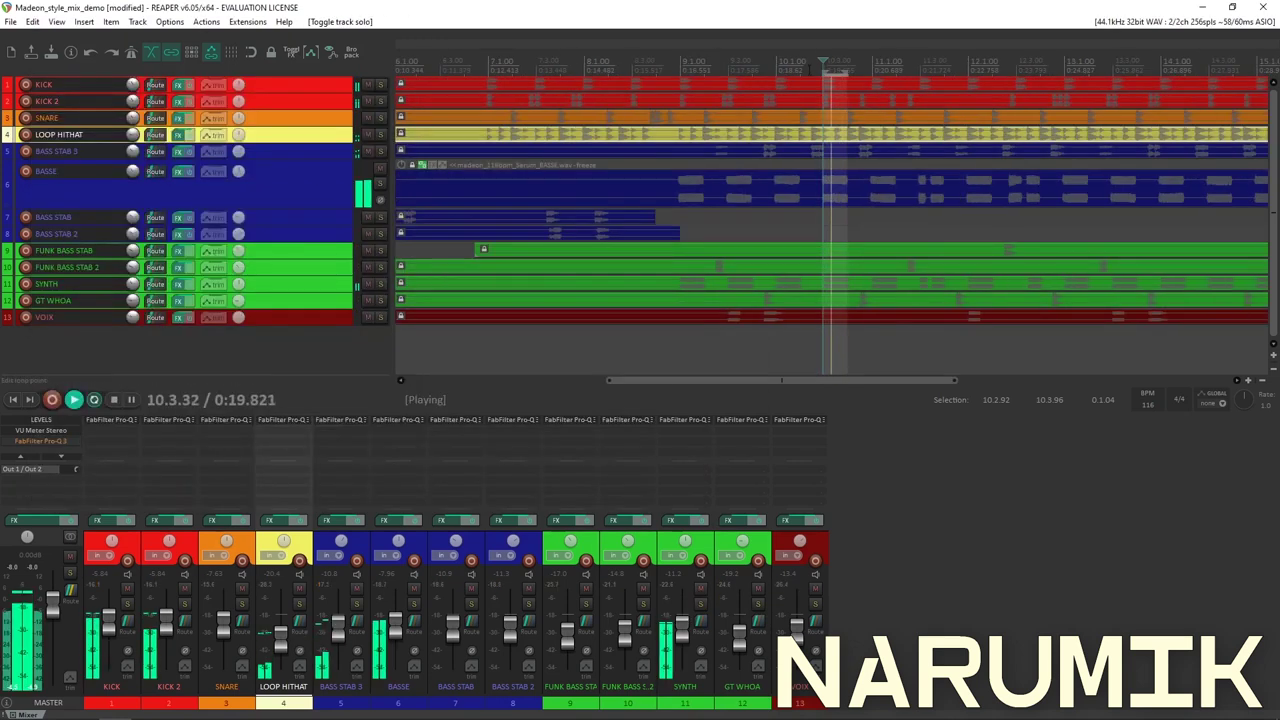
{"action": "key", "text": "space"}
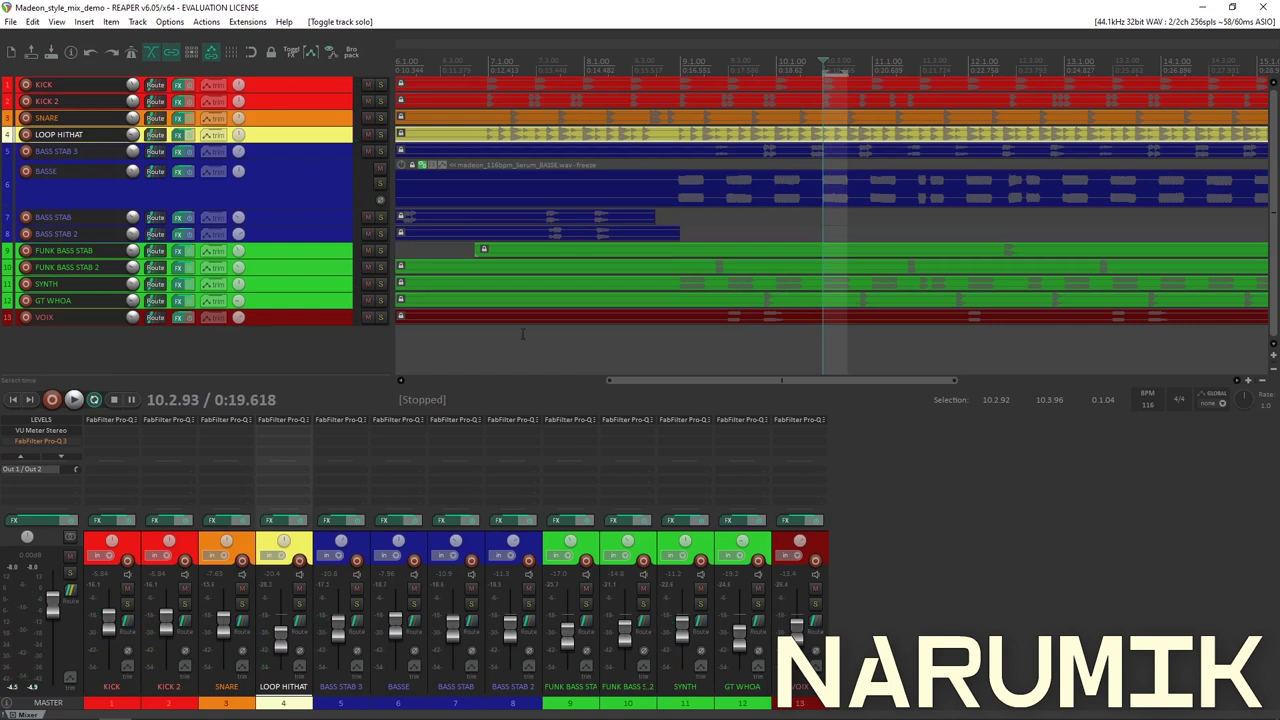
Place the edit cursor at 9.3.67 on the GT WHOA item.
{"action": "scroll", "coordinate": [540, 346], "scroll_direction": "down", "scroll_amount": 4}
{"action": "left_click", "coordinate": [694, 302]}
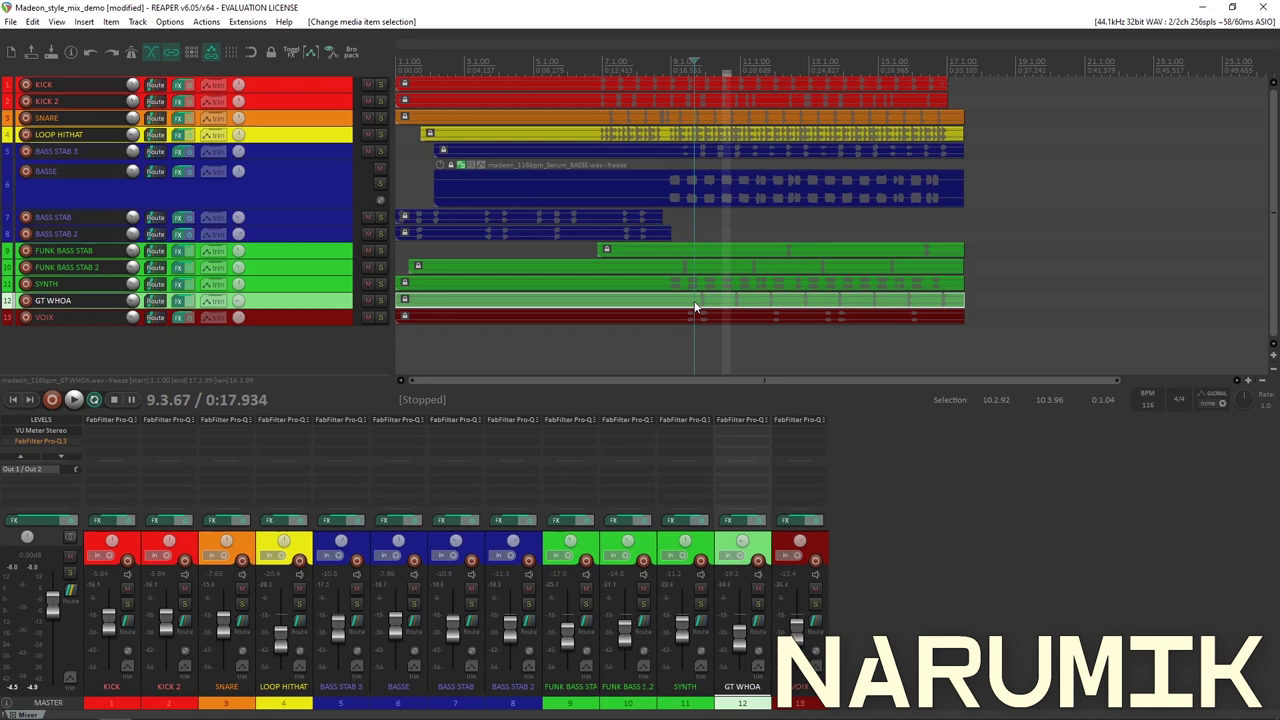
Place the edit cursor at 9.1.39 on the SYNTH item and make the SYNTH track taller.
{"action": "left_click", "coordinate": [62, 441], "text": "shift"}
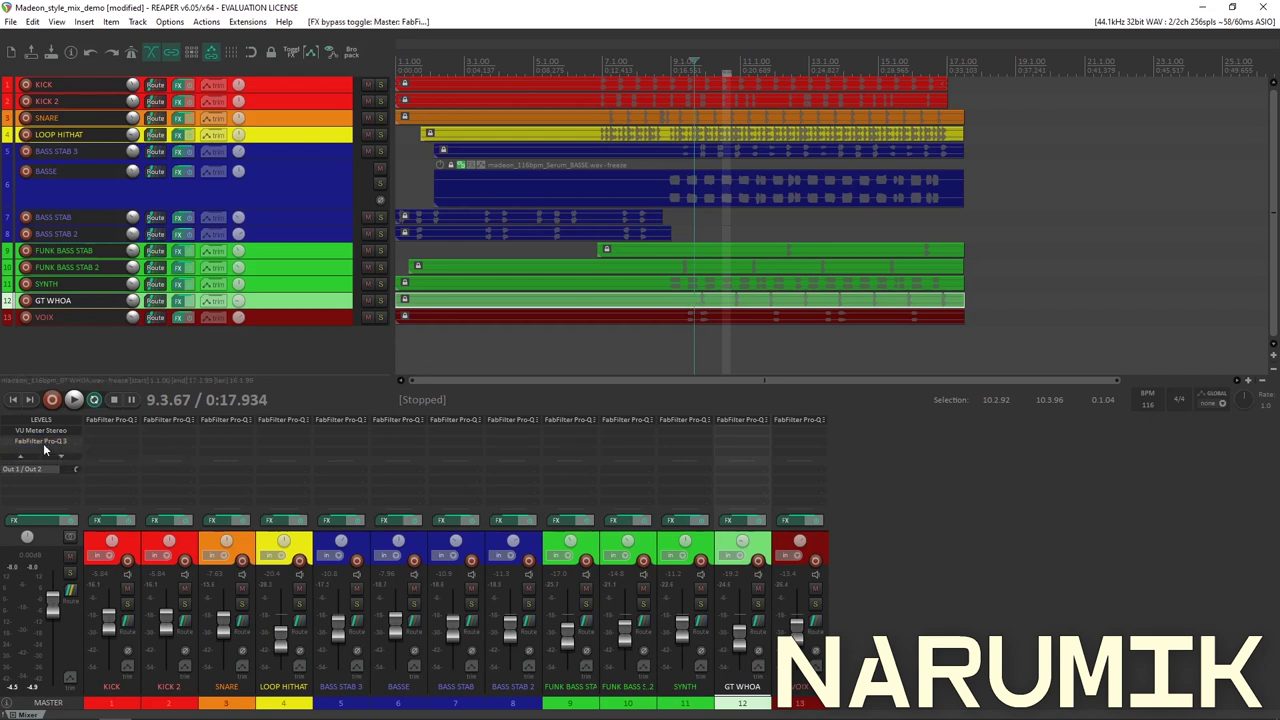
{"action": "scroll", "coordinate": [516, 304], "scroll_direction": "up", "scroll_amount": 4}
{"action": "scroll", "coordinate": [621, 301], "scroll_direction": "down", "scroll_amount": 7}
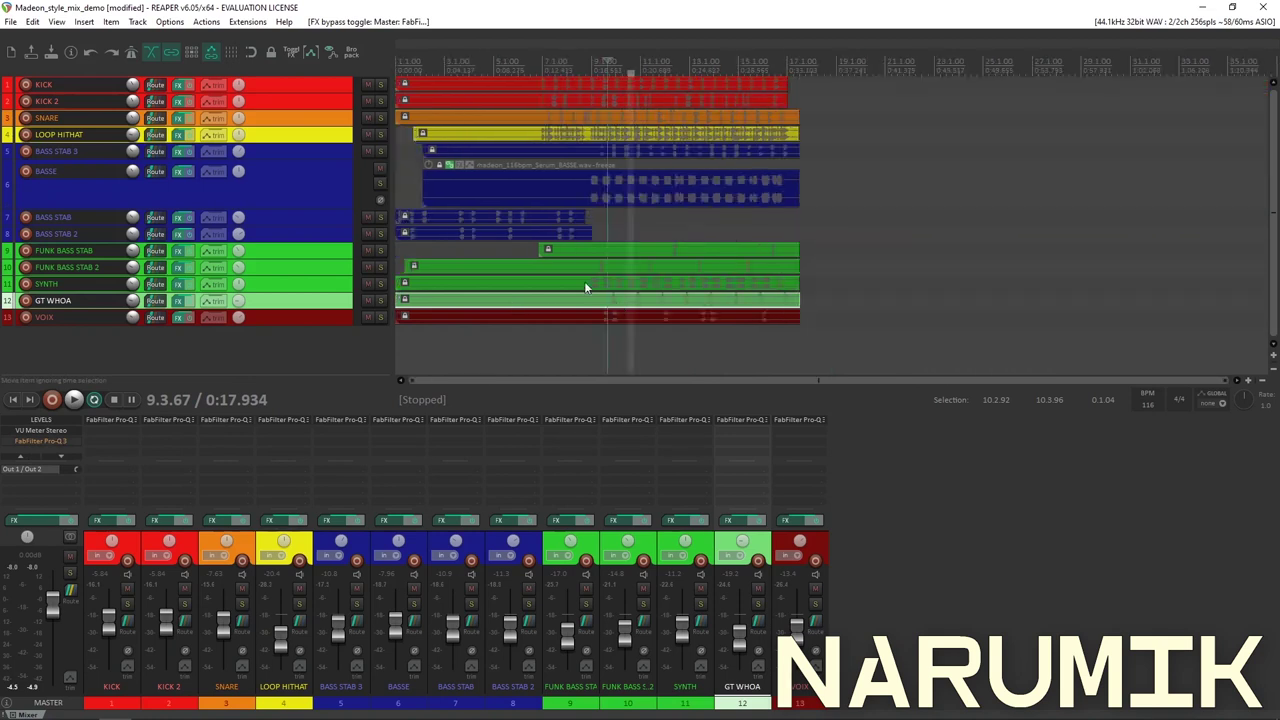
{"action": "left_click", "coordinate": [585, 288]}
{"action": "scroll", "coordinate": [664, 244], "scroll_direction": "up", "scroll_amount": 2}
{"action": "left_click", "coordinate": [788, 285]}
{"action": "scroll", "coordinate": [715, 268], "scroll_direction": "up", "scroll_amount": 3}
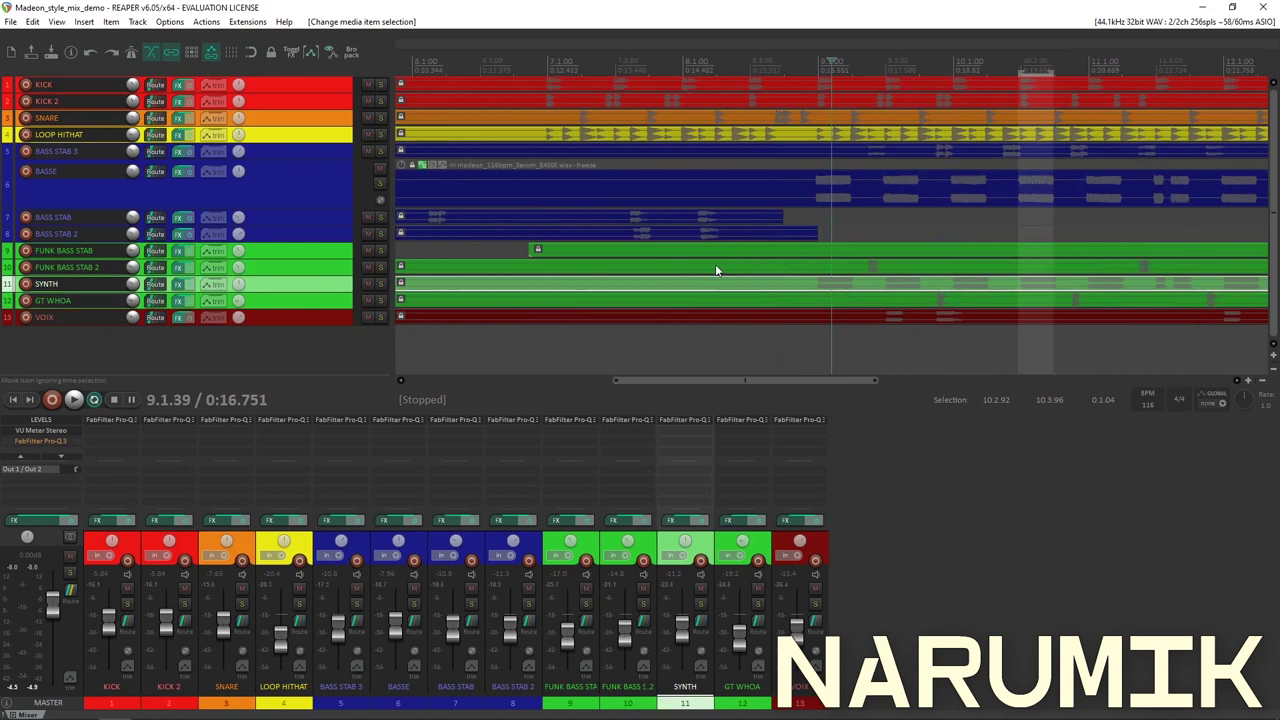
{"action": "left_click_drag", "start_coordinate": [332, 291], "coordinate": [334, 319]}
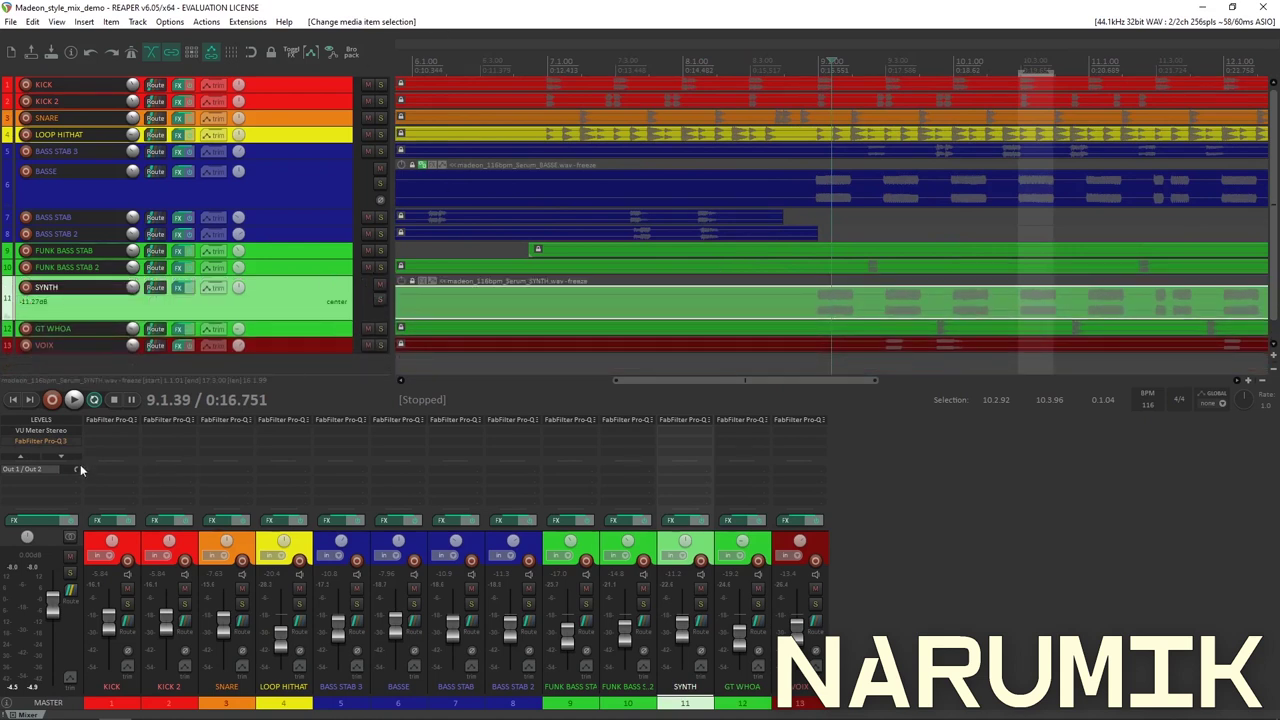
Open the bypassed Pro-Q 3 on the master track, inspect its band-pass filter and close its window.
{"action": "left_click", "coordinate": [45, 441]}
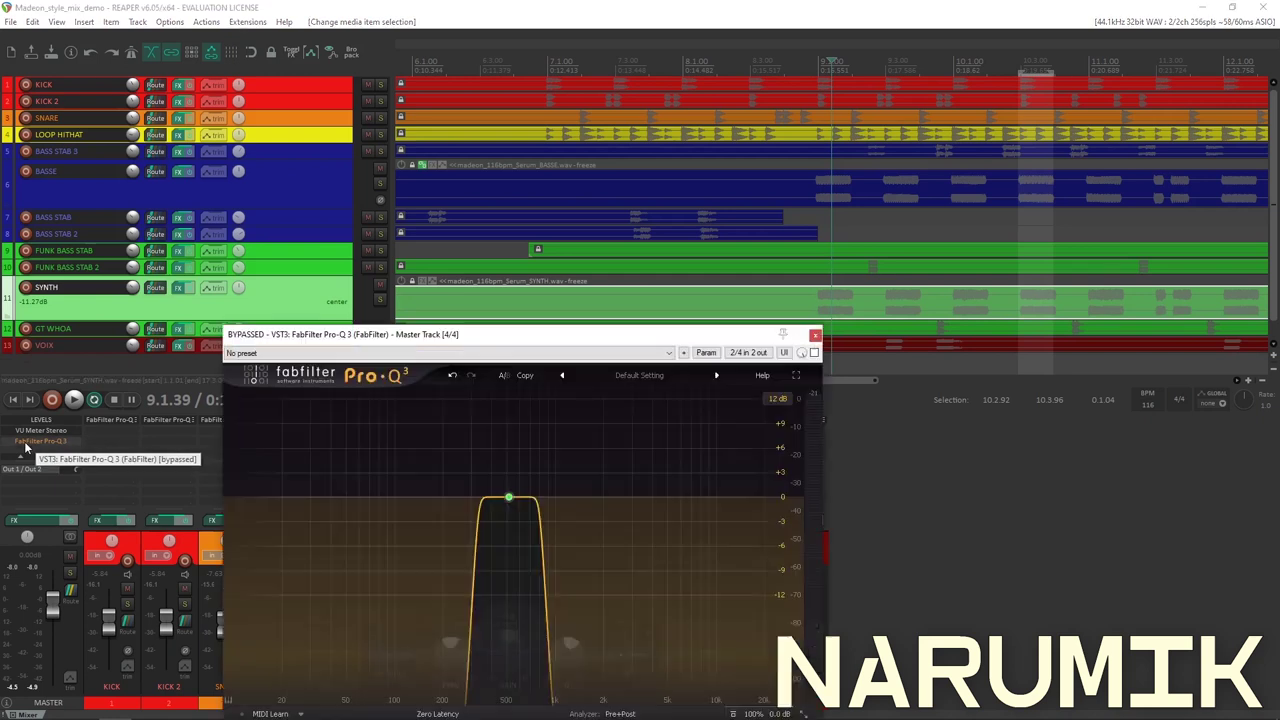
{"action": "left_click_drag", "start_coordinate": [484, 335], "coordinate": [517, 155]}
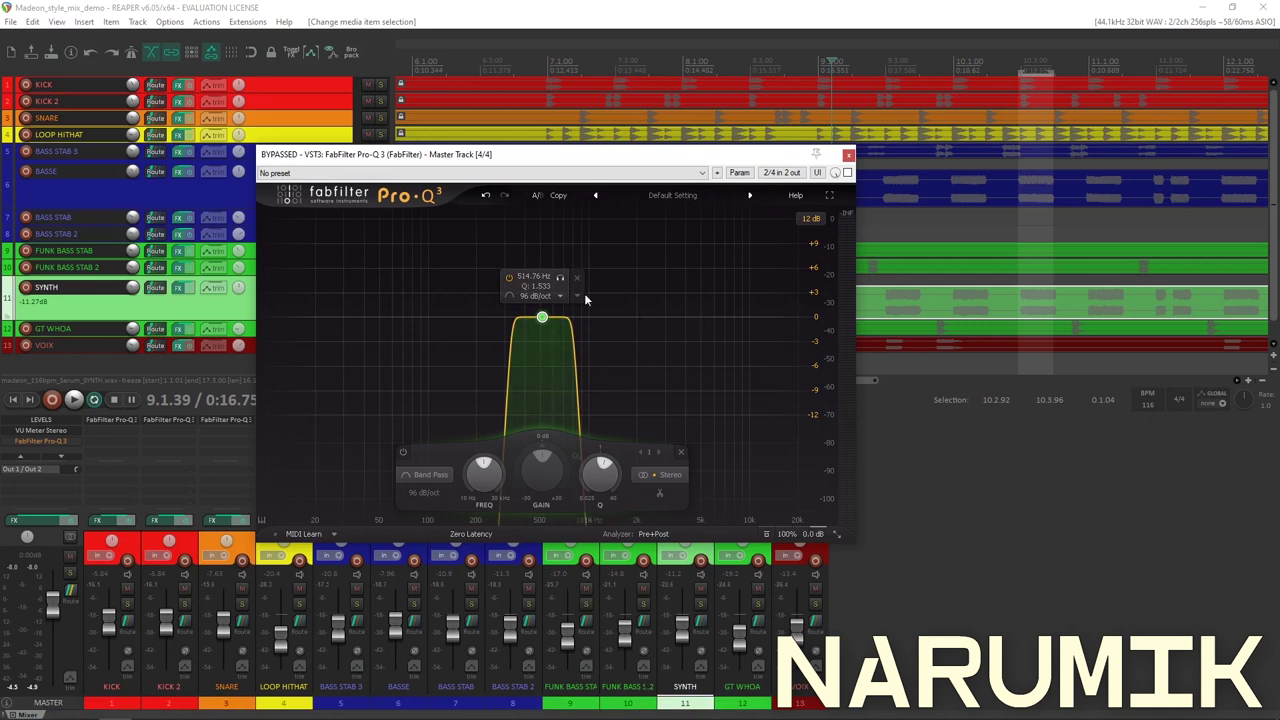
{"action": "left_click", "coordinate": [847, 155]}
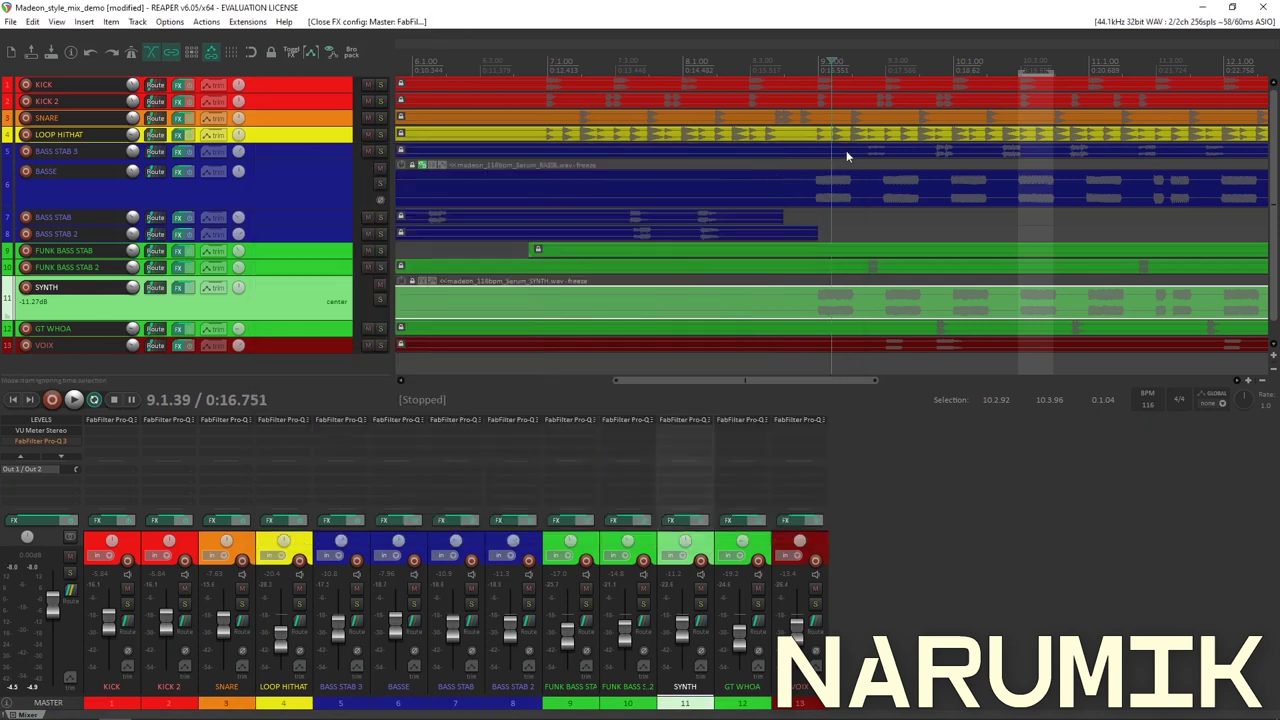
Play the full mix briefly from just before SYNTH's first notes in bar 9.
{"action": "scroll", "coordinate": [697, 276], "scroll_direction": "down", "scroll_amount": 2}
{"action": "scroll", "coordinate": [692, 283], "scroll_direction": "down", "scroll_amount": 2}
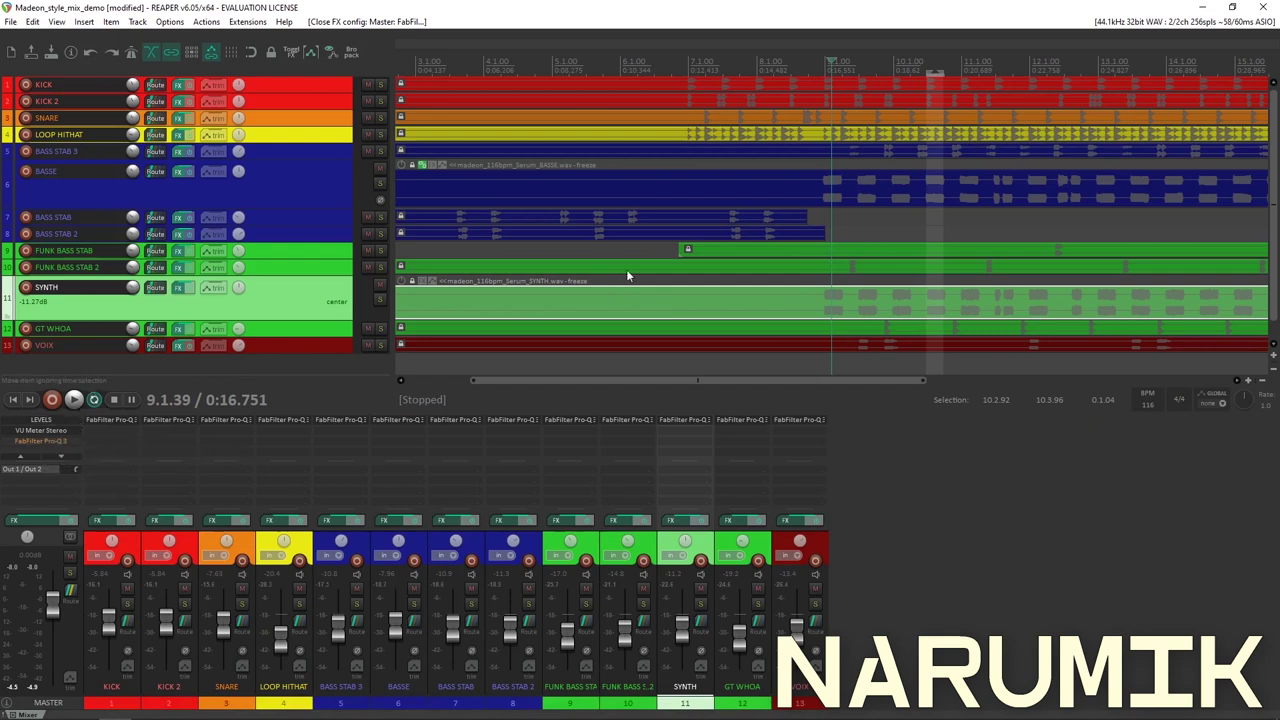
{"action": "left_click", "coordinate": [820, 308]}
{"action": "key", "text": "space"}
{"action": "key", "text": "space"}
Solo FUNK BASS STAB 2 briefly during playback, unsolo it and place the edit cursor at 9.2.38 just before its stab.
{"action": "key", "text": "space"}
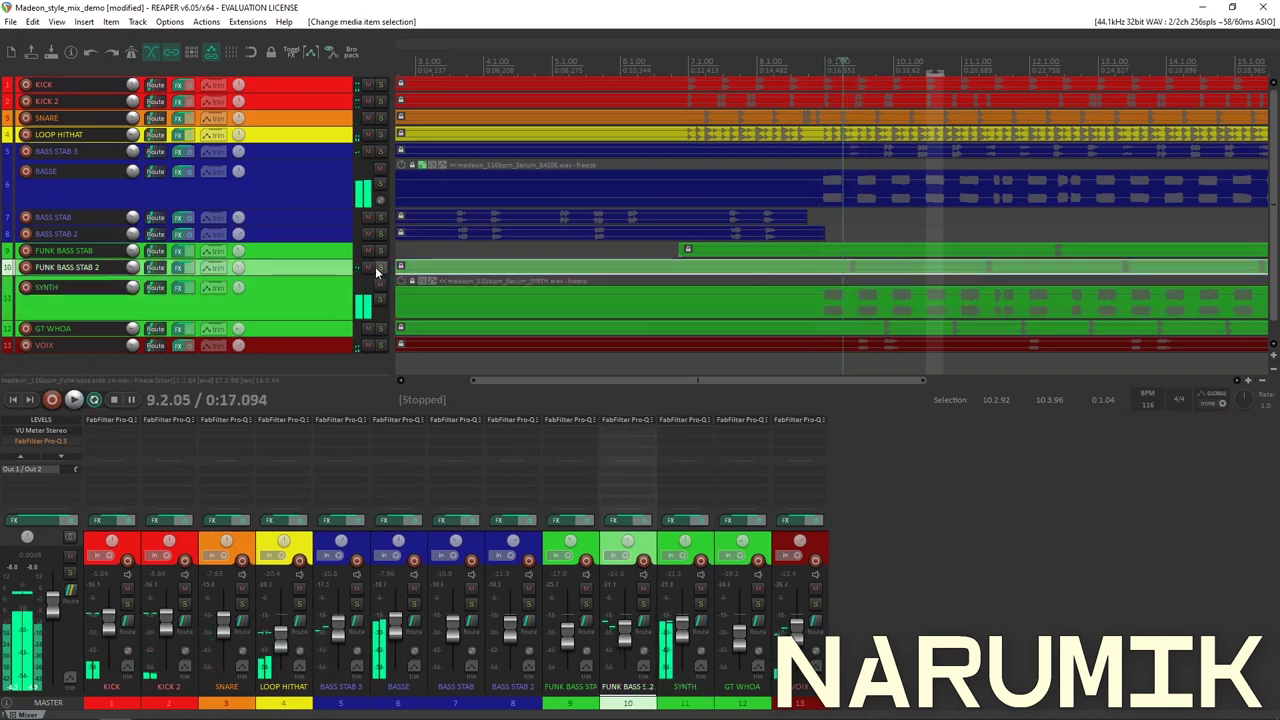
{"action": "left_click", "coordinate": [380, 268]}
{"action": "key", "text": "space"}
{"action": "left_click", "coordinate": [381, 269]}
{"action": "scroll", "coordinate": [514, 250], "scroll_direction": "up", "scroll_amount": 6}
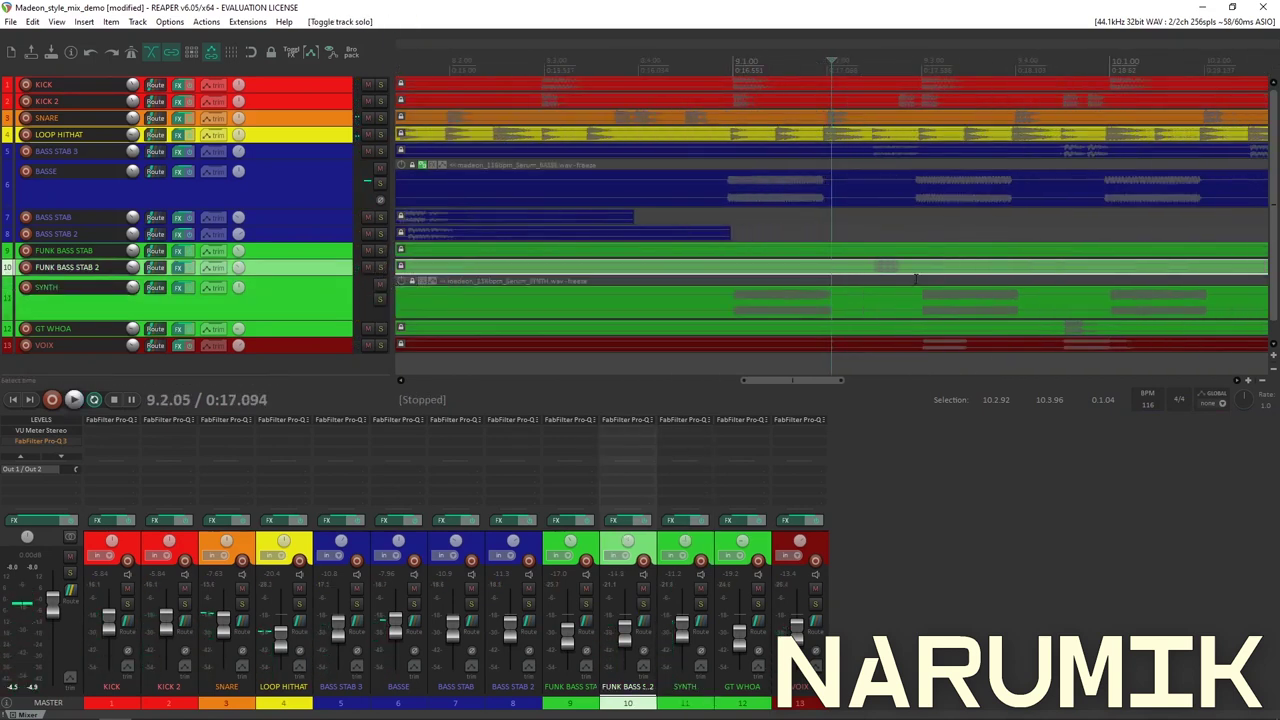
{"action": "key", "text": "space"}
{"action": "key", "text": "space"}
{"action": "left_click", "coordinate": [876, 268]}
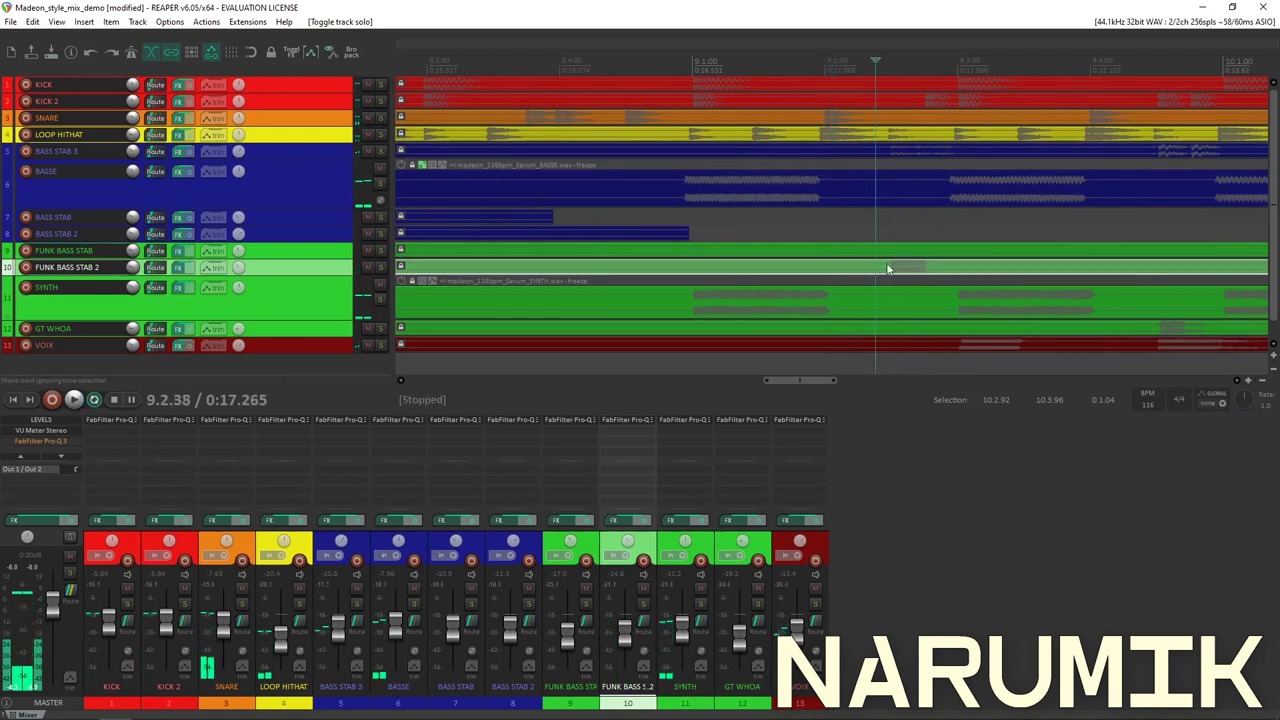
Compare BASS STAB 3 and FUNK BASS STAB 2 by soloing each in turn during playback, leaving both unsoloed.
{"action": "left_click", "coordinate": [380, 151]}
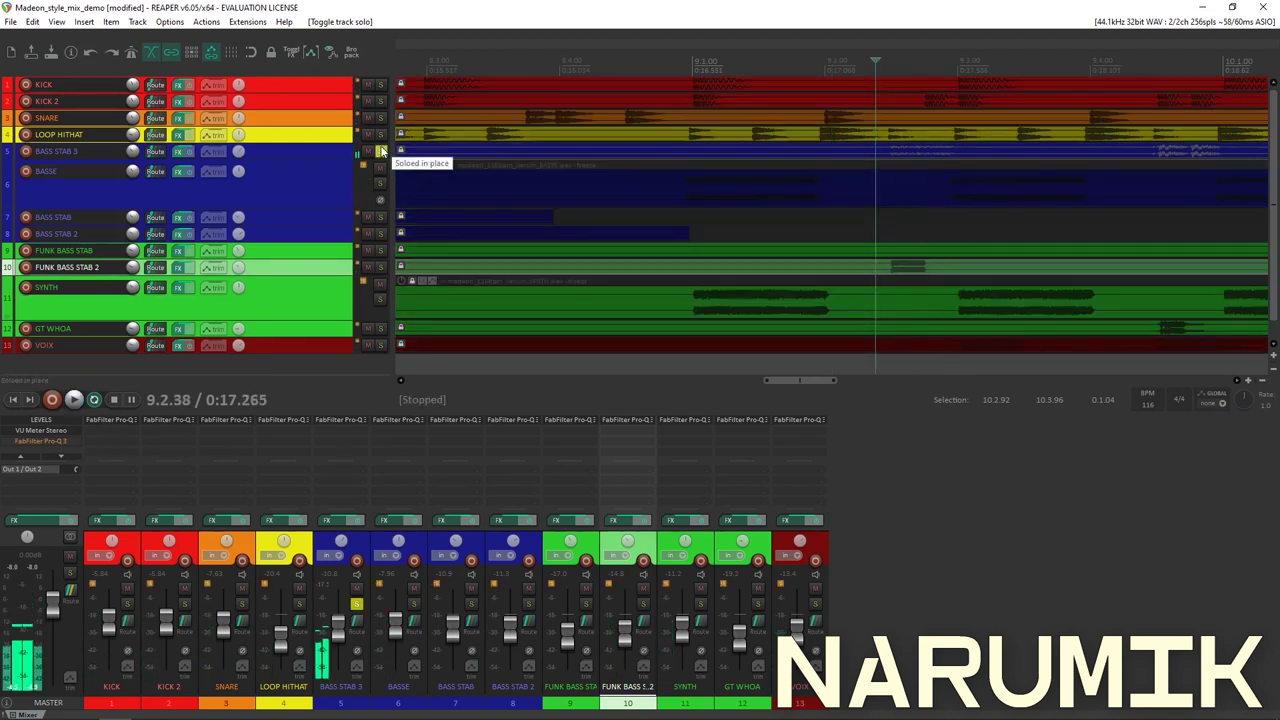
{"action": "left_click", "coordinate": [380, 151]}
{"action": "left_click", "coordinate": [380, 268]}
{"action": "left_click", "coordinate": [380, 268]}
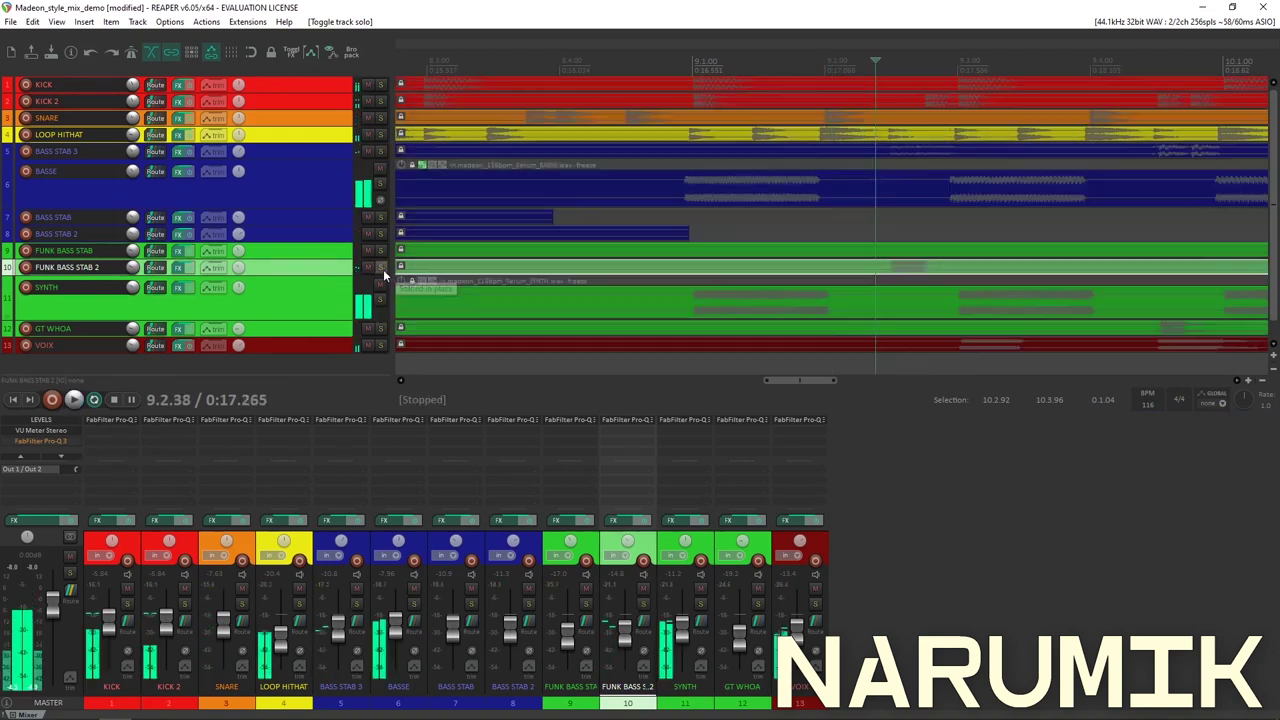
Enable the master's Pro-Q 3 and sweep its band-pass frequency during playback, ending at about 818 Hz, closing and bypassing the EQ when done.
{"action": "scroll", "coordinate": [623, 266], "scroll_direction": "down", "scroll_amount": 3}
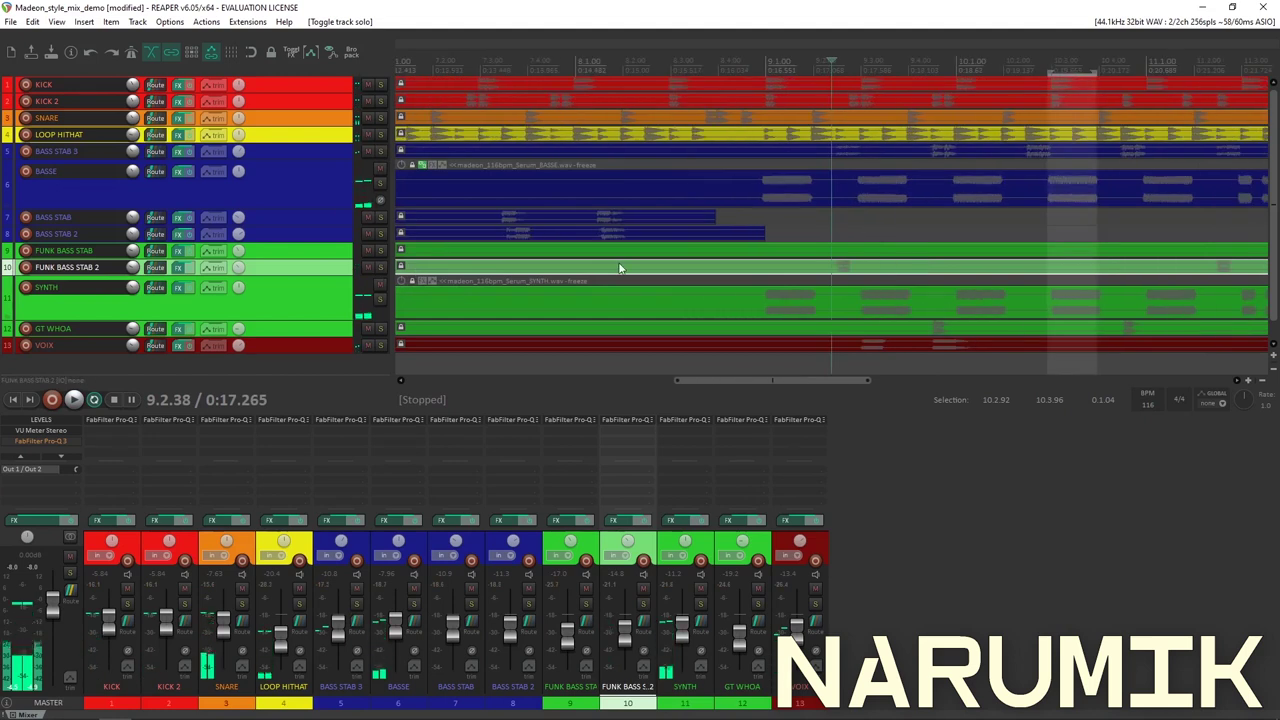
{"action": "left_click", "coordinate": [44, 447]}
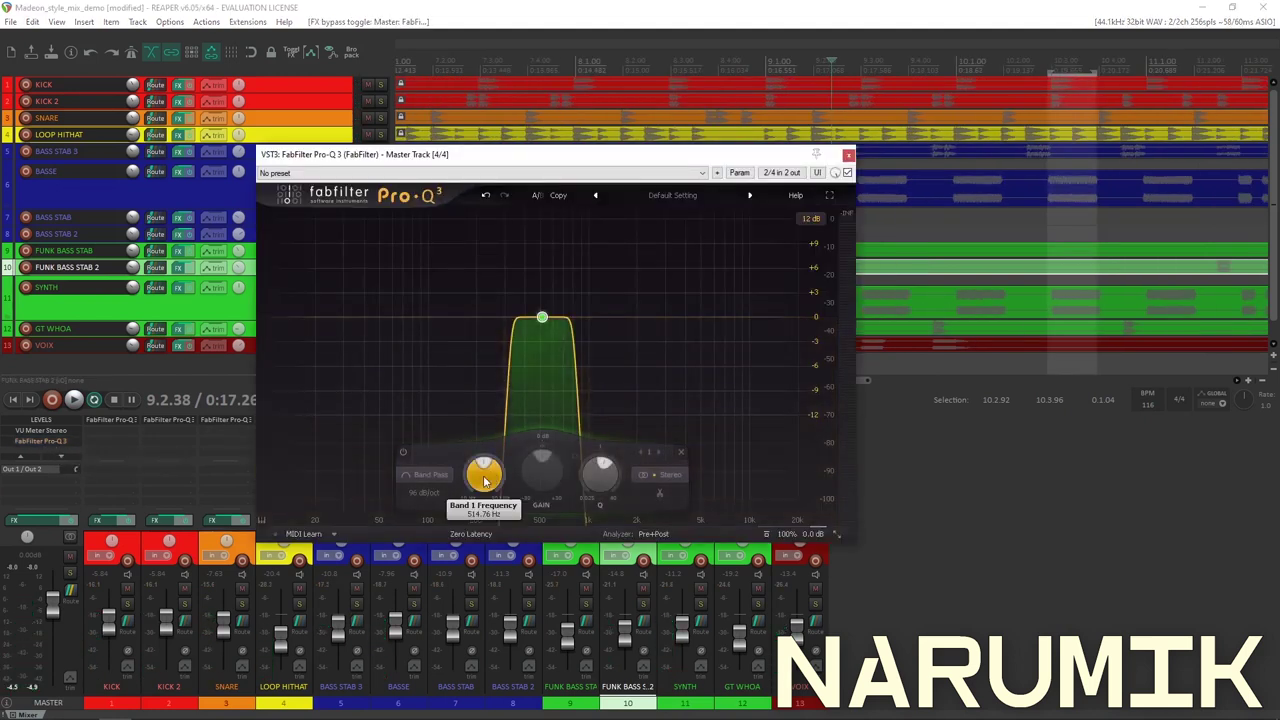
{"action": "key", "text": "space"}
{"action": "scroll", "coordinate": [490, 484], "scroll_direction": "up", "scroll_amount": 5}
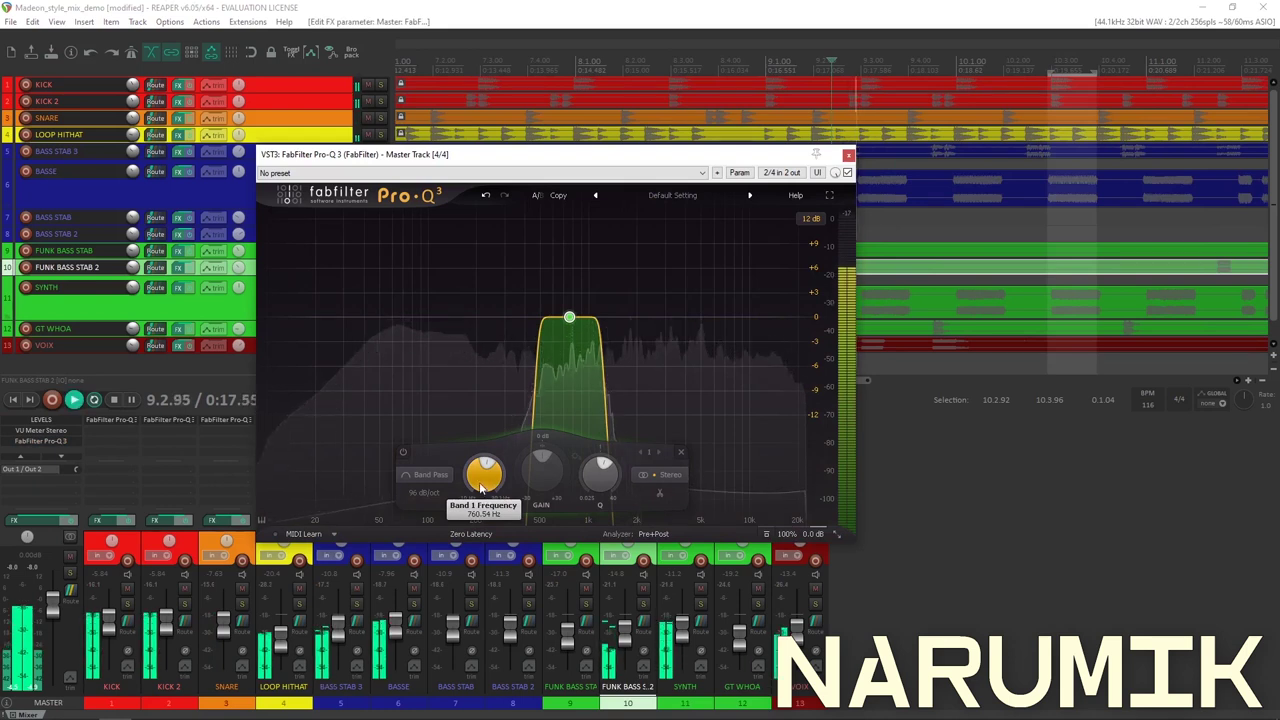
{"action": "scroll", "coordinate": [493, 483], "scroll_direction": "up", "scroll_amount": 4}
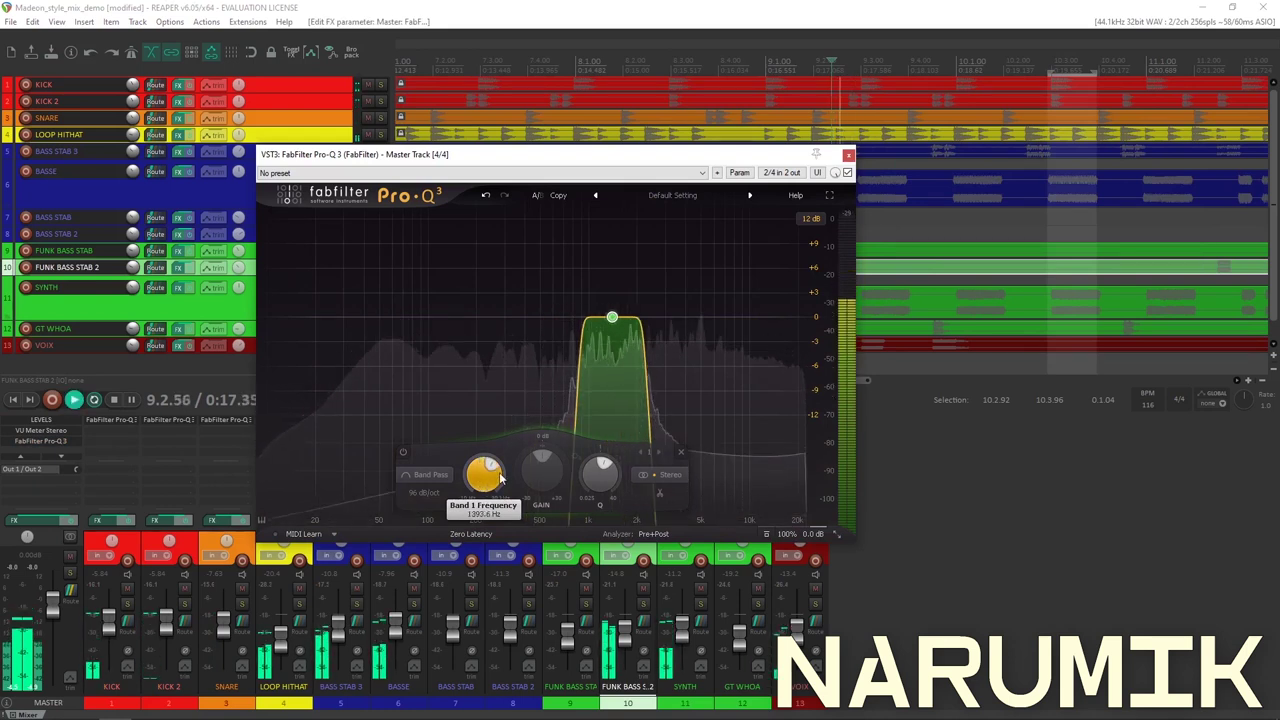
{"action": "scroll", "coordinate": [502, 478], "scroll_direction": "down", "scroll_amount": 7}
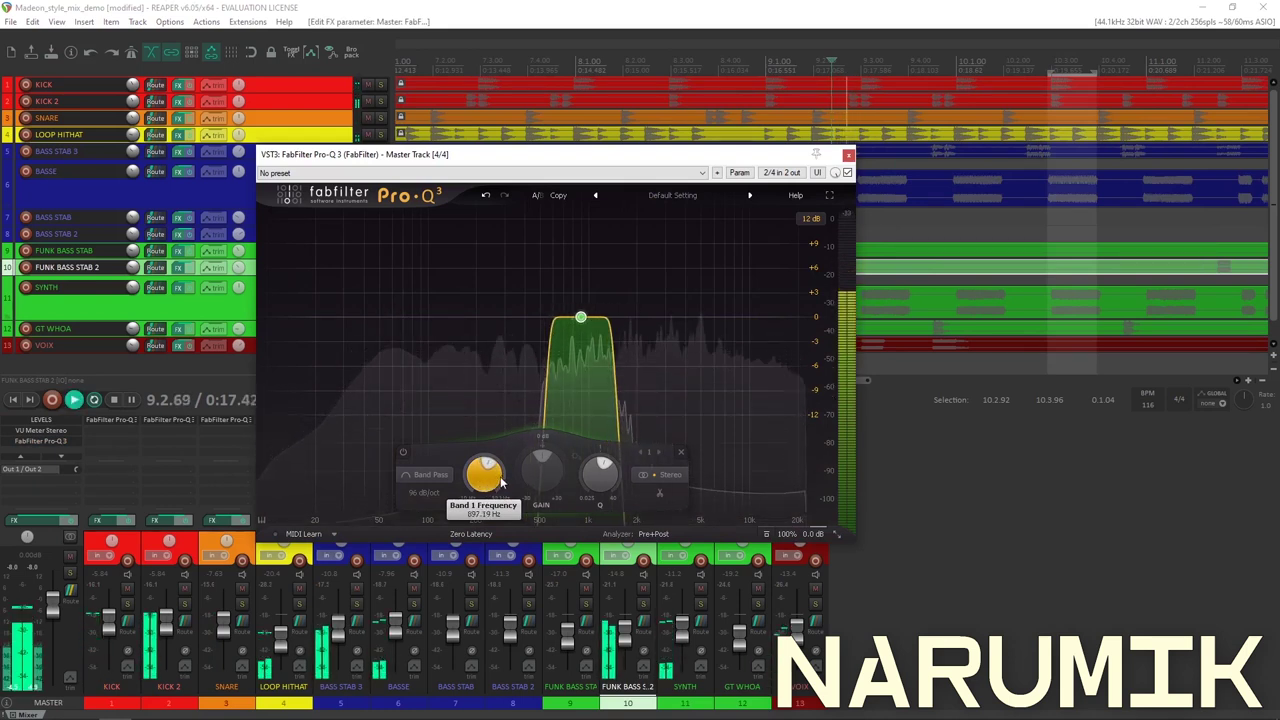
{"action": "scroll", "coordinate": [488, 488], "scroll_direction": "up", "scroll_amount": 2}
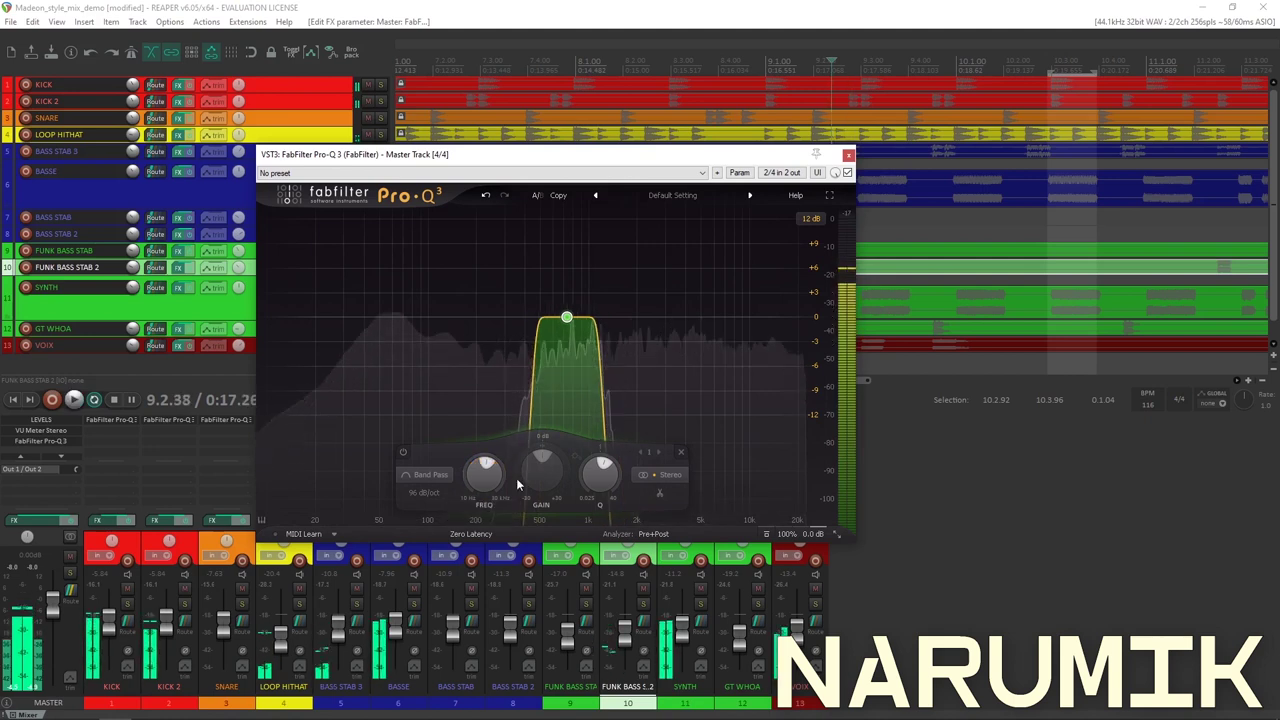
{"action": "scroll", "coordinate": [488, 488], "scroll_direction": "up", "scroll_amount": 4}
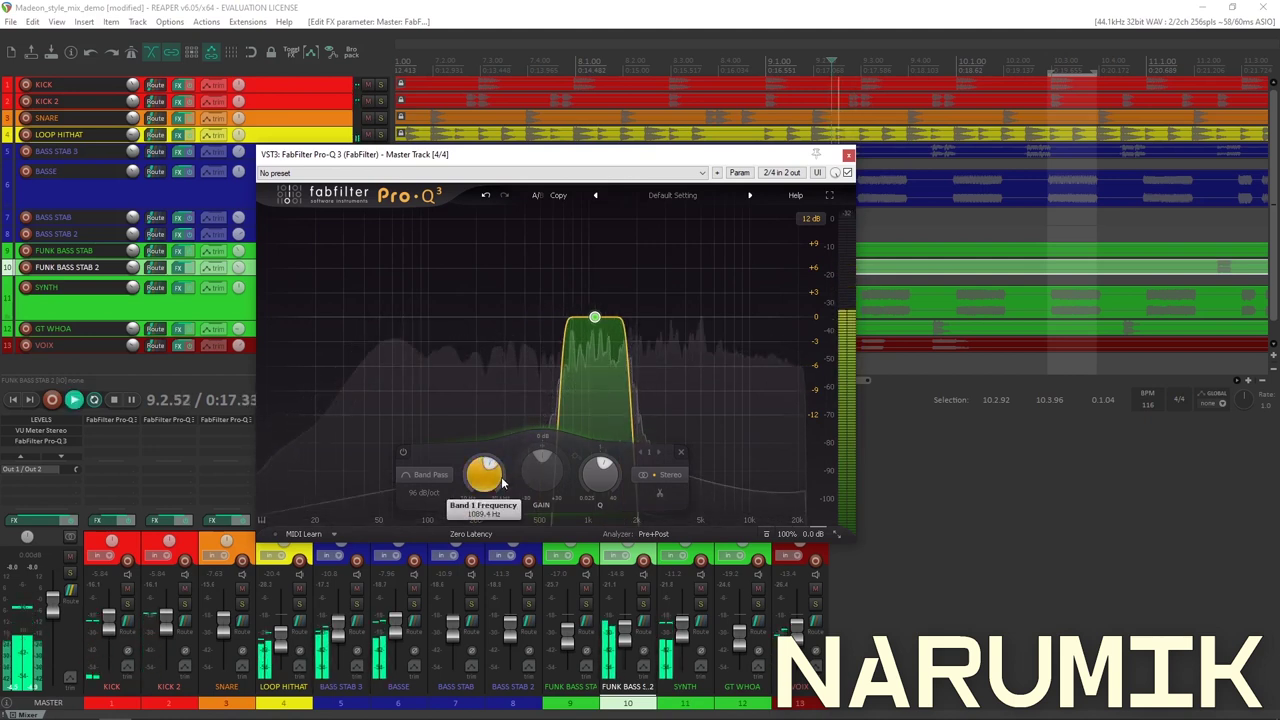
{"action": "scroll", "coordinate": [505, 480], "scroll_direction": "down", "scroll_amount": 2}
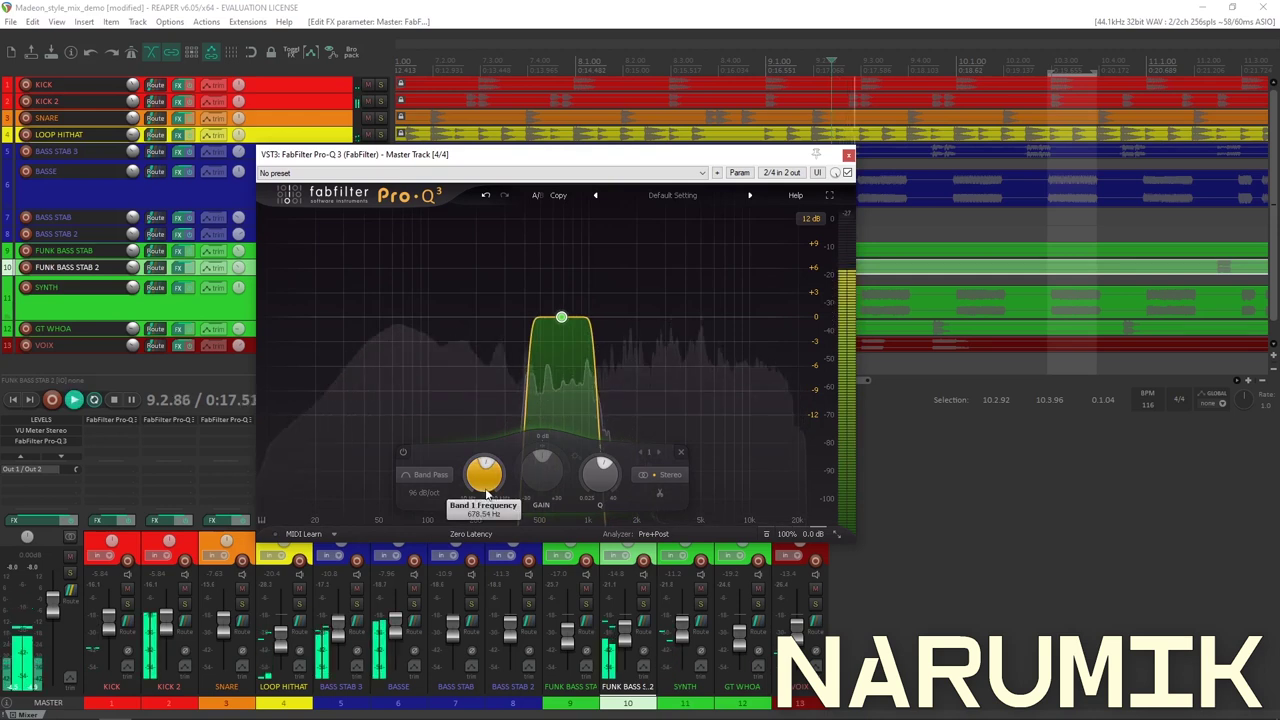
{"action": "scroll", "coordinate": [519, 473], "scroll_direction": "up", "scroll_amount": 4}
{"action": "scroll", "coordinate": [500, 482], "scroll_direction": "down", "scroll_amount": 4}
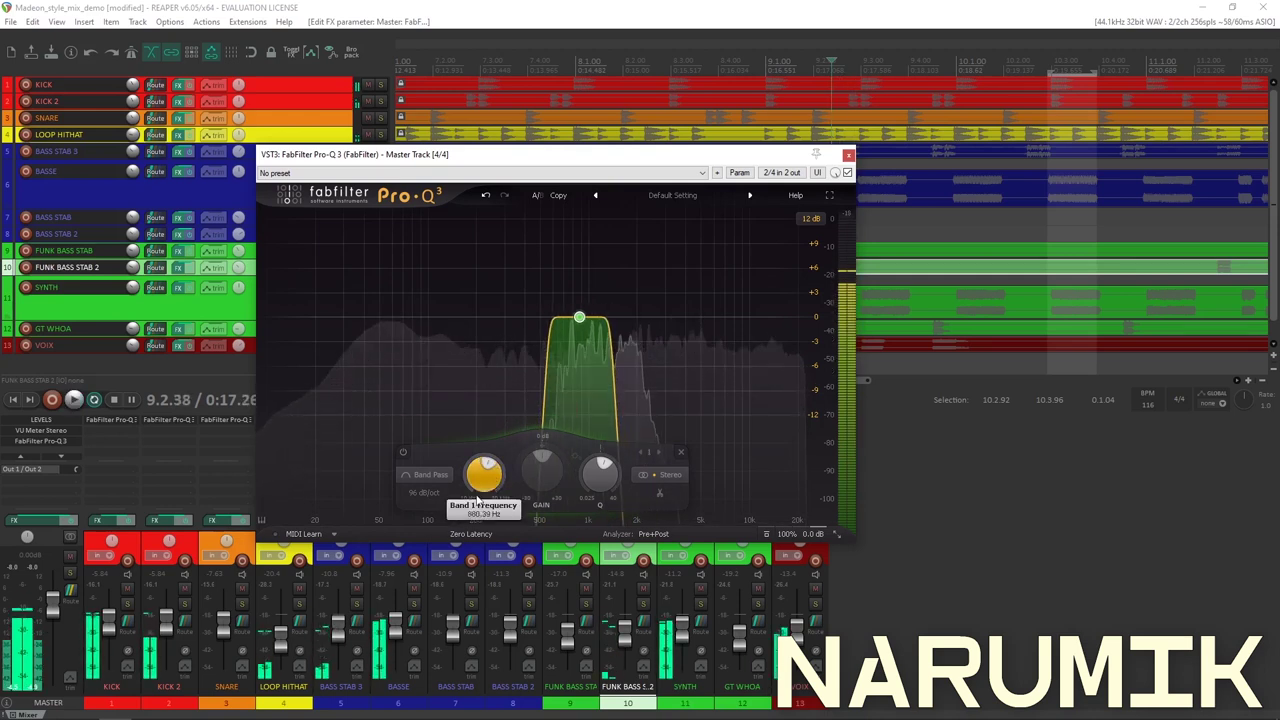
{"action": "left_click_drag", "start_coordinate": [490, 488], "coordinate": [483, 491]}
{"action": "scroll", "coordinate": [495, 485], "scroll_direction": "up", "scroll_amount": 2}
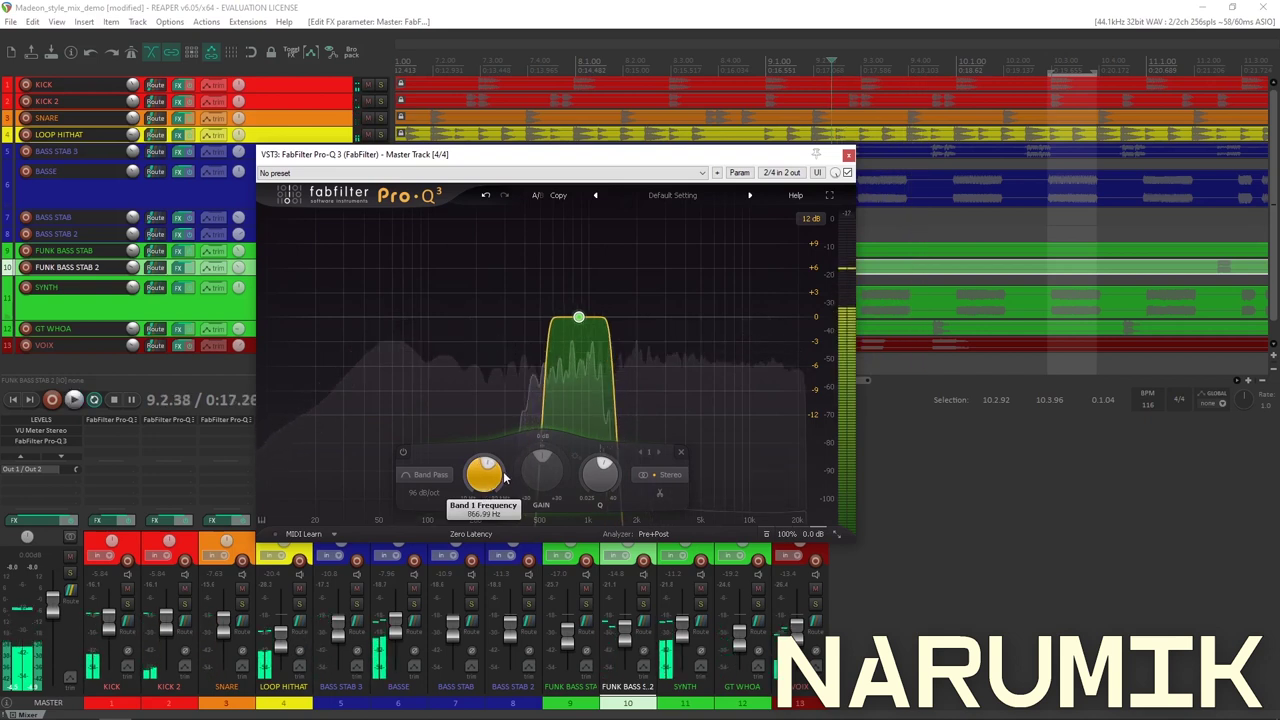
{"action": "scroll", "coordinate": [500, 482], "scroll_direction": "down", "scroll_amount": 1}
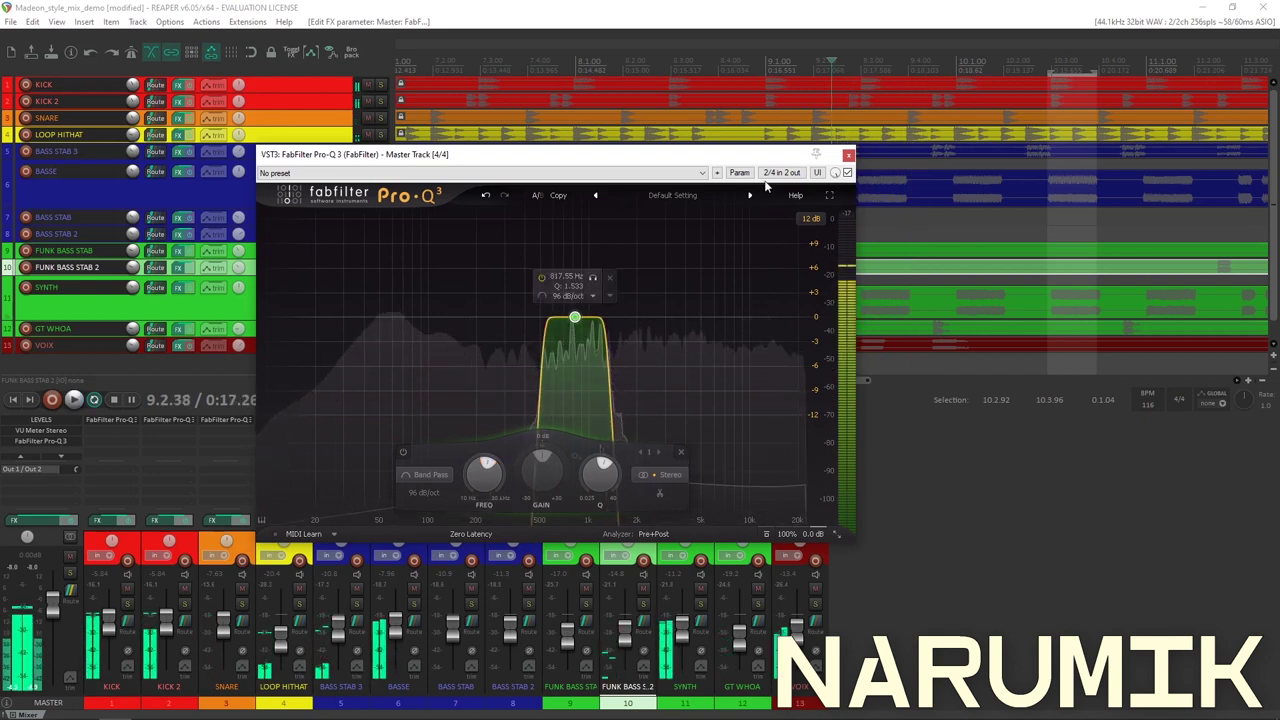
{"action": "left_click", "coordinate": [848, 155]}
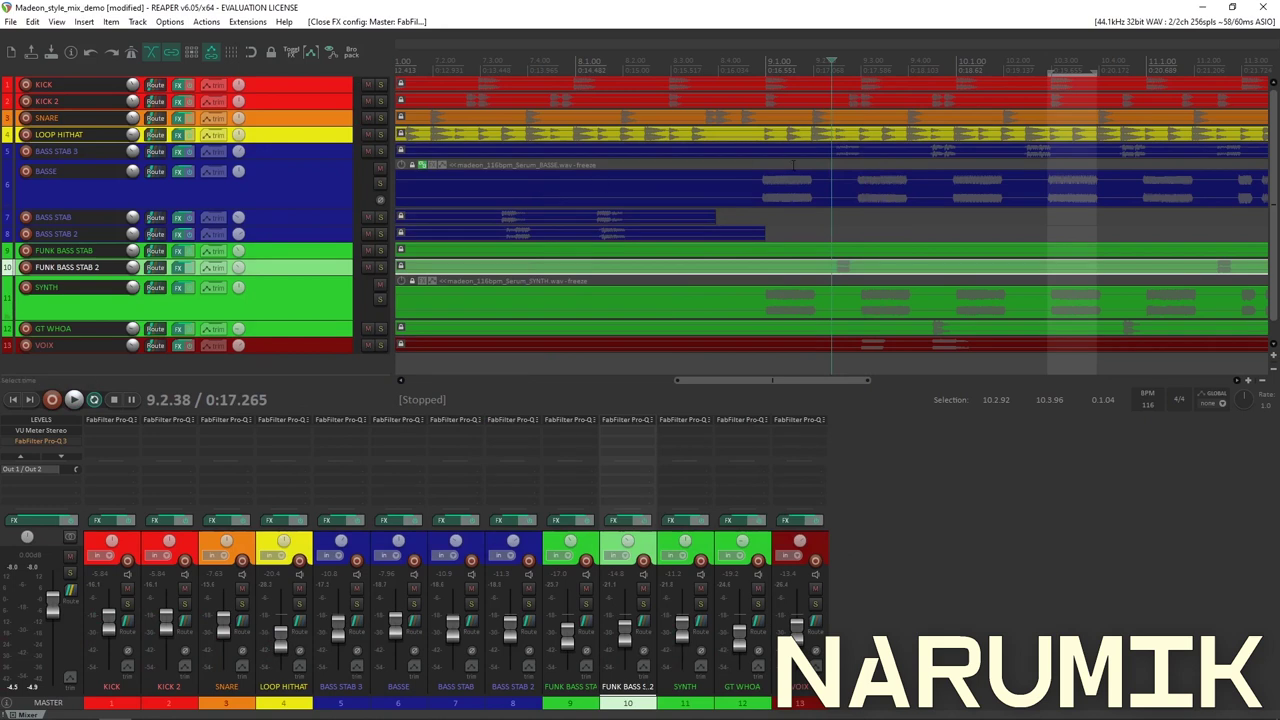
Listen to FUNK BASS STAB 2 soloed and in the full mix from 9.2.38, leaving it unsoloed.
{"action": "left_click", "coordinate": [383, 269]}
{"action": "key", "text": "space"}
{"action": "key", "text": "space"}
{"action": "key", "text": "space"}
{"action": "left_click", "coordinate": [383, 269]}
{"action": "key", "text": "space"}
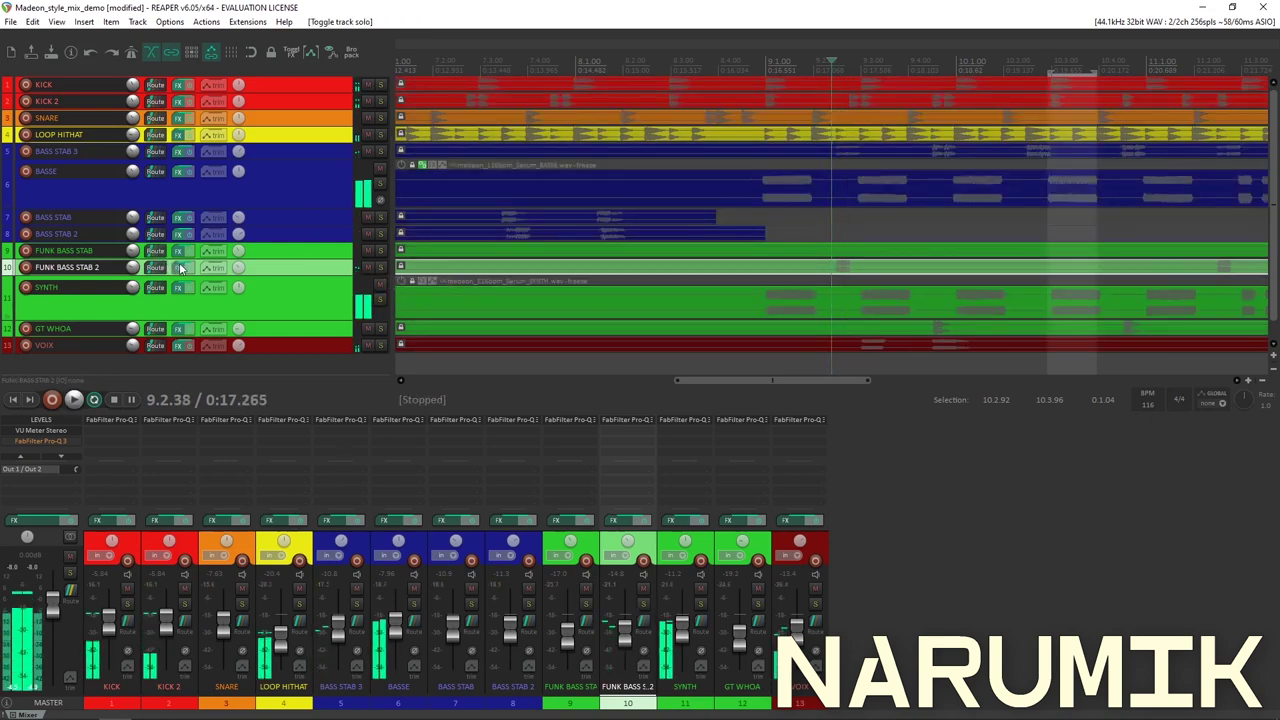
Make the BASS STAB 3 track taller, audition it soloed and open its Pro-Q 3.
{"action": "left_click", "coordinate": [320, 154]}
{"action": "left_click_drag", "start_coordinate": [311, 180], "coordinate": [316, 167]}
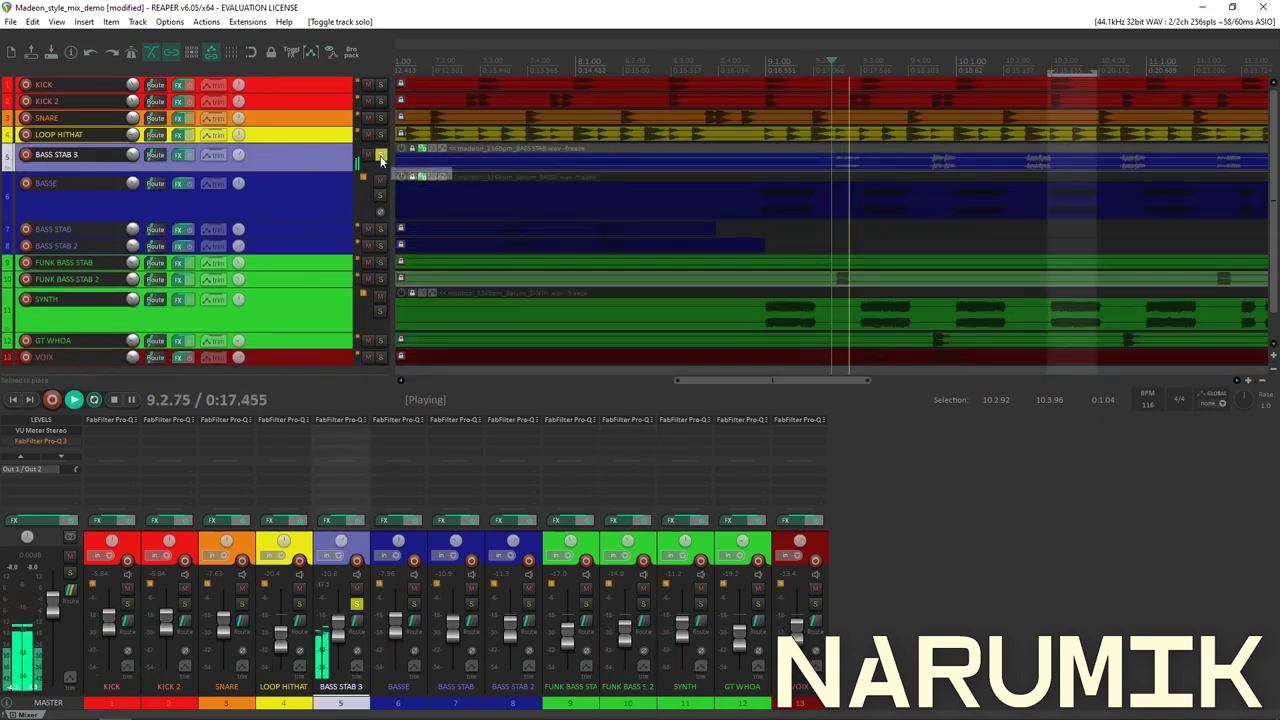
{"action": "left_click", "coordinate": [180, 156]}
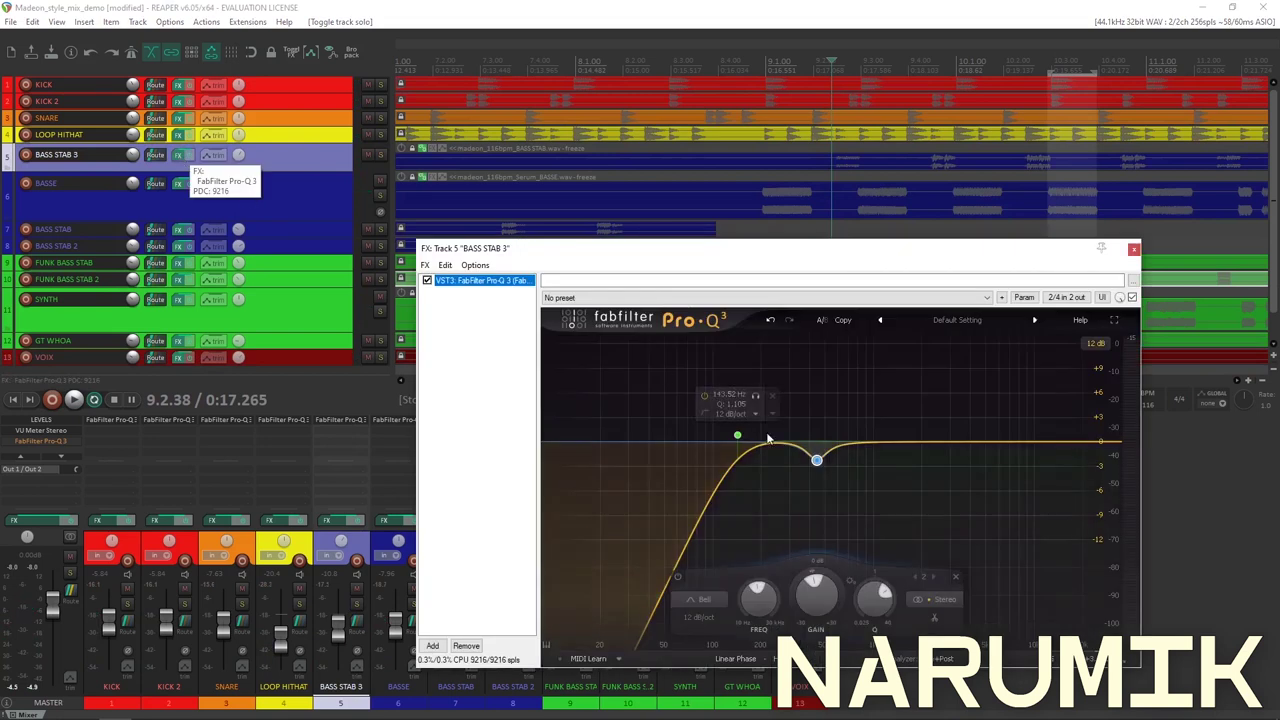
Add a narrow bell band at about 939 Hz and +3.67 dB to BASS STAB 3's EQ, with a time selection over its first stab from 9.2.38.
{"action": "left_click_drag", "start_coordinate": [903, 443], "coordinate": [869, 411]}
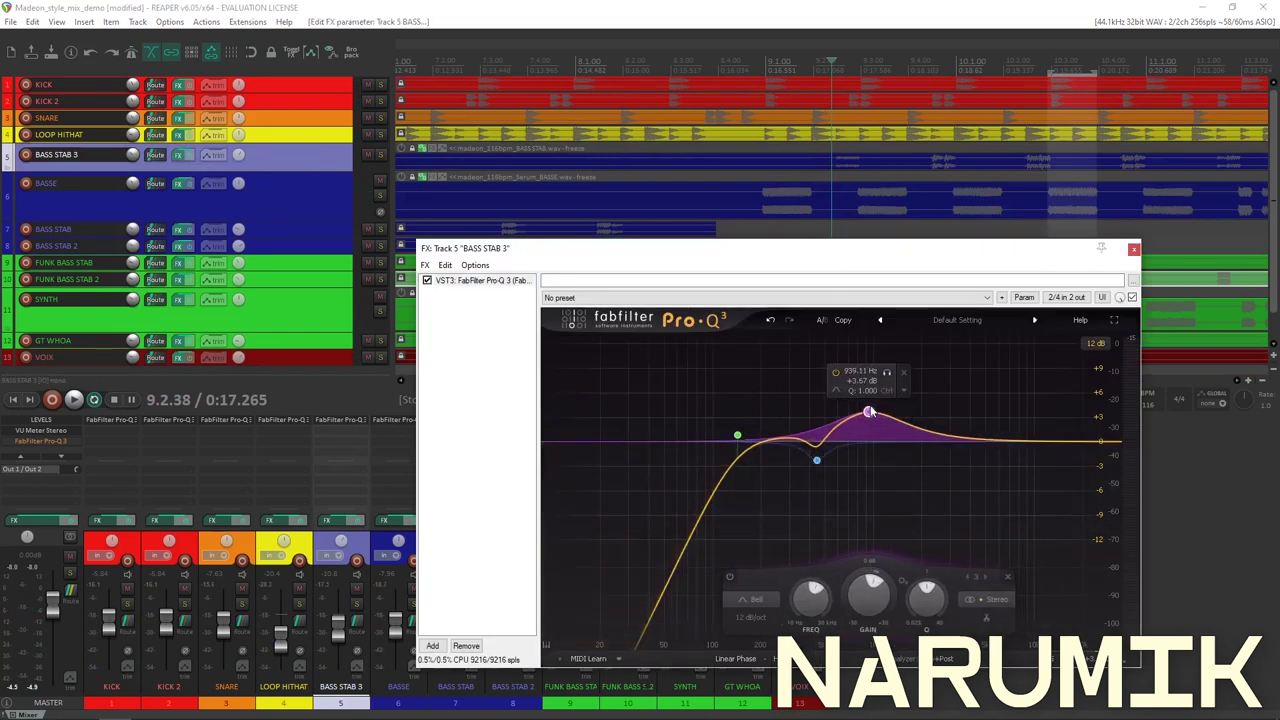
{"action": "left_click_drag", "start_coordinate": [832, 70], "coordinate": [862, 70]}
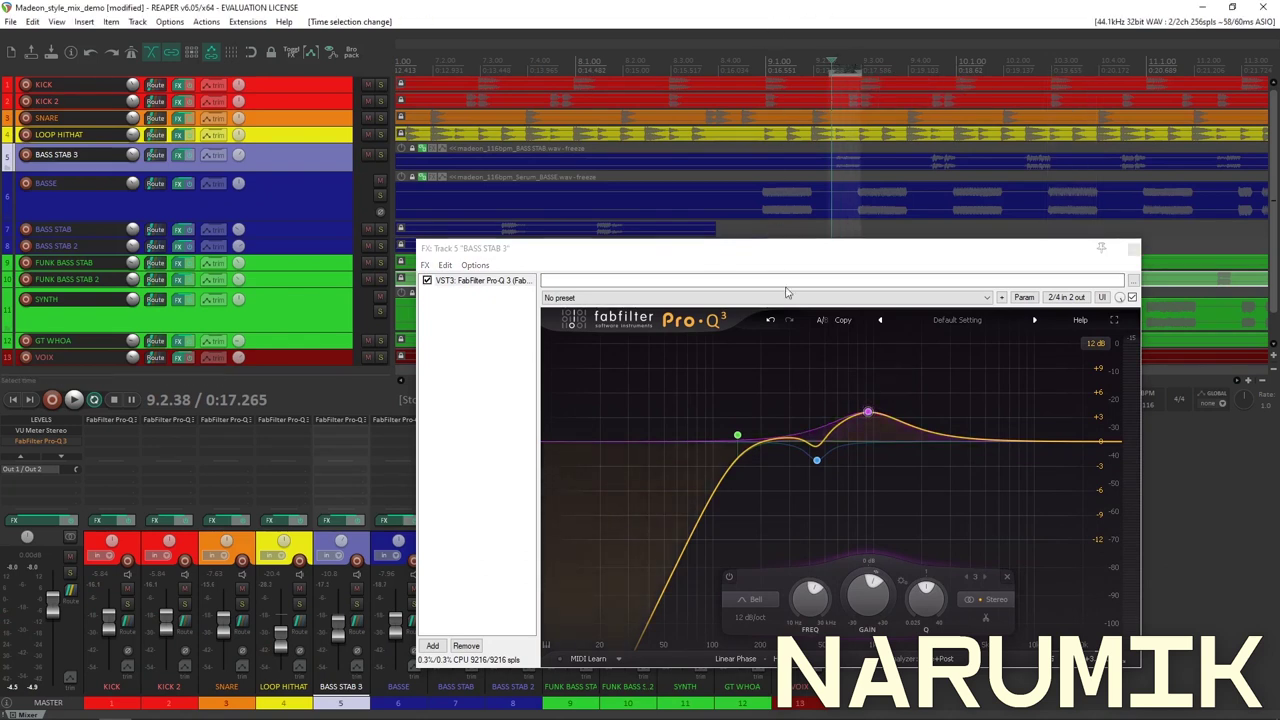
{"action": "left_click_drag", "start_coordinate": [926, 606], "coordinate": [926, 596]}
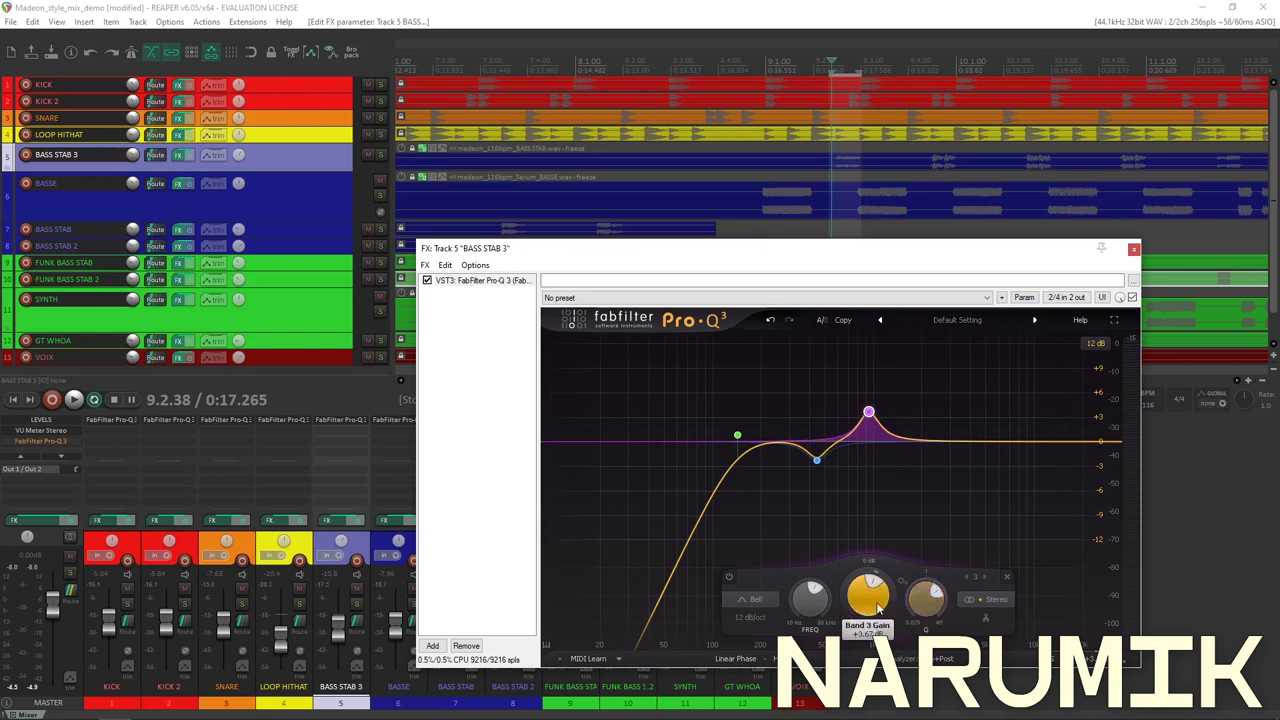
Loop the selected stab in the full mix and turn the new band into a cut of about -5 dB near 900 Hz.
{"action": "key", "text": "space"}
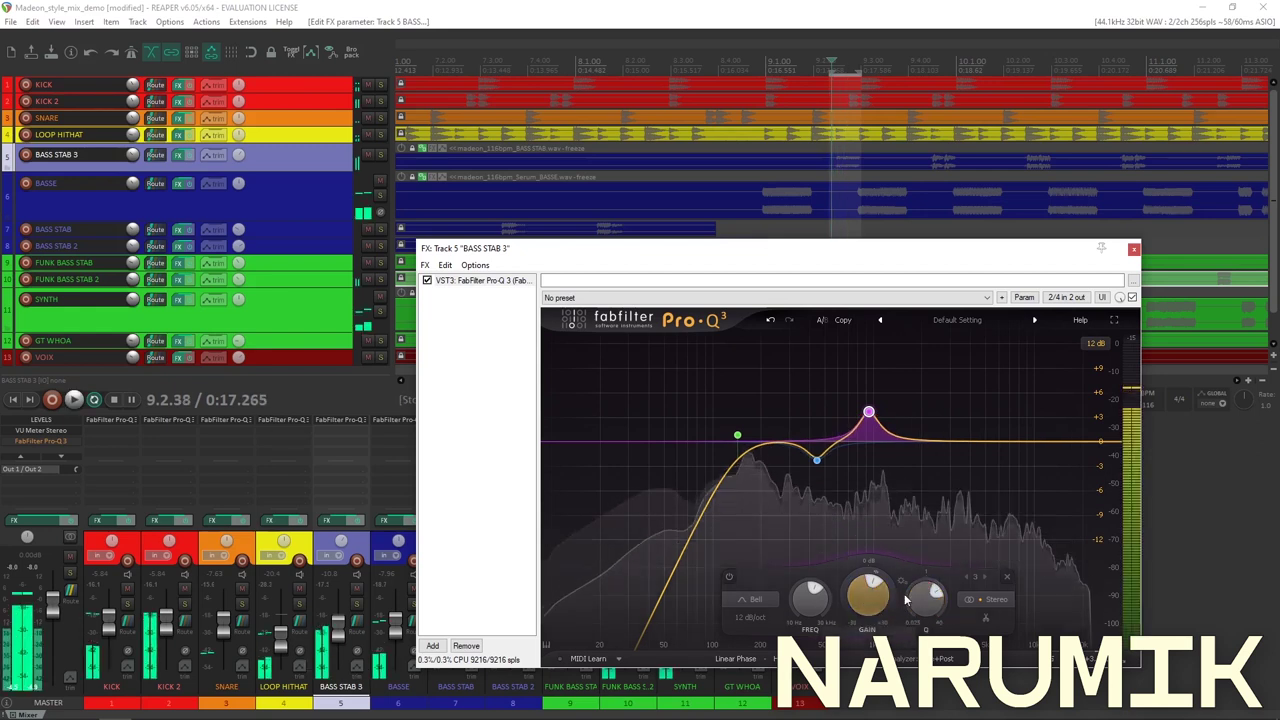
{"action": "scroll", "coordinate": [868, 590], "scroll_direction": "up", "scroll_amount": 3}
{"action": "left_click_drag", "start_coordinate": [870, 590], "coordinate": [867, 633]}
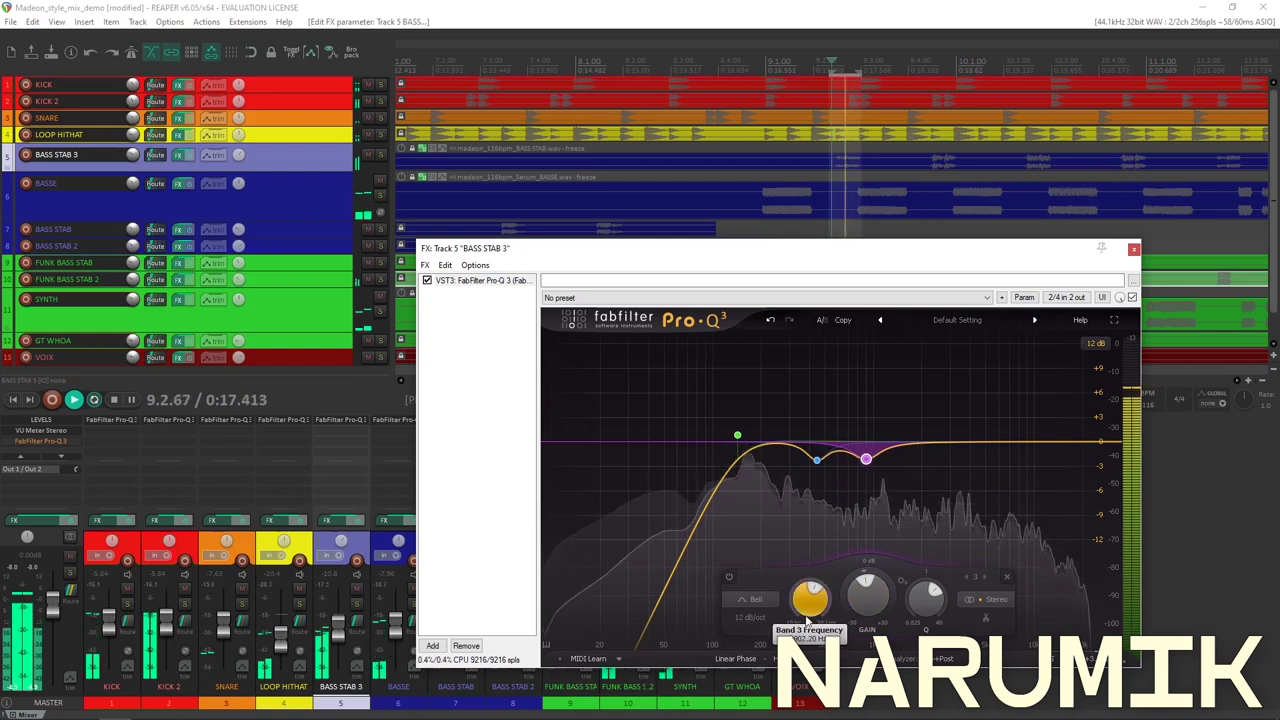
{"action": "mouse_move", "coordinate": [878, 619]}
{"action": "left_mouse_down"}
{"action": "mouse_move", "coordinate": [873, 646]}
{"action": "mouse_move", "coordinate": [876, 624]}
{"action": "left_mouse_up"}
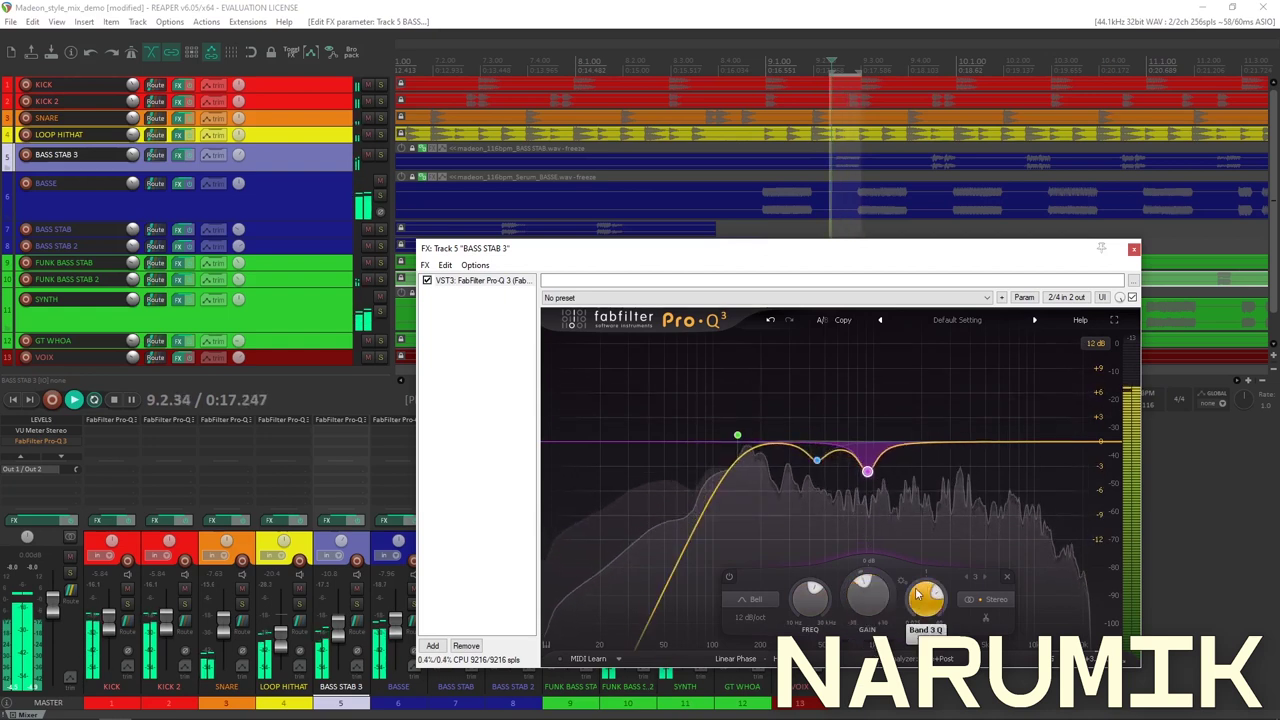
{"action": "left_click_drag", "start_coordinate": [869, 605], "coordinate": [867, 613]}
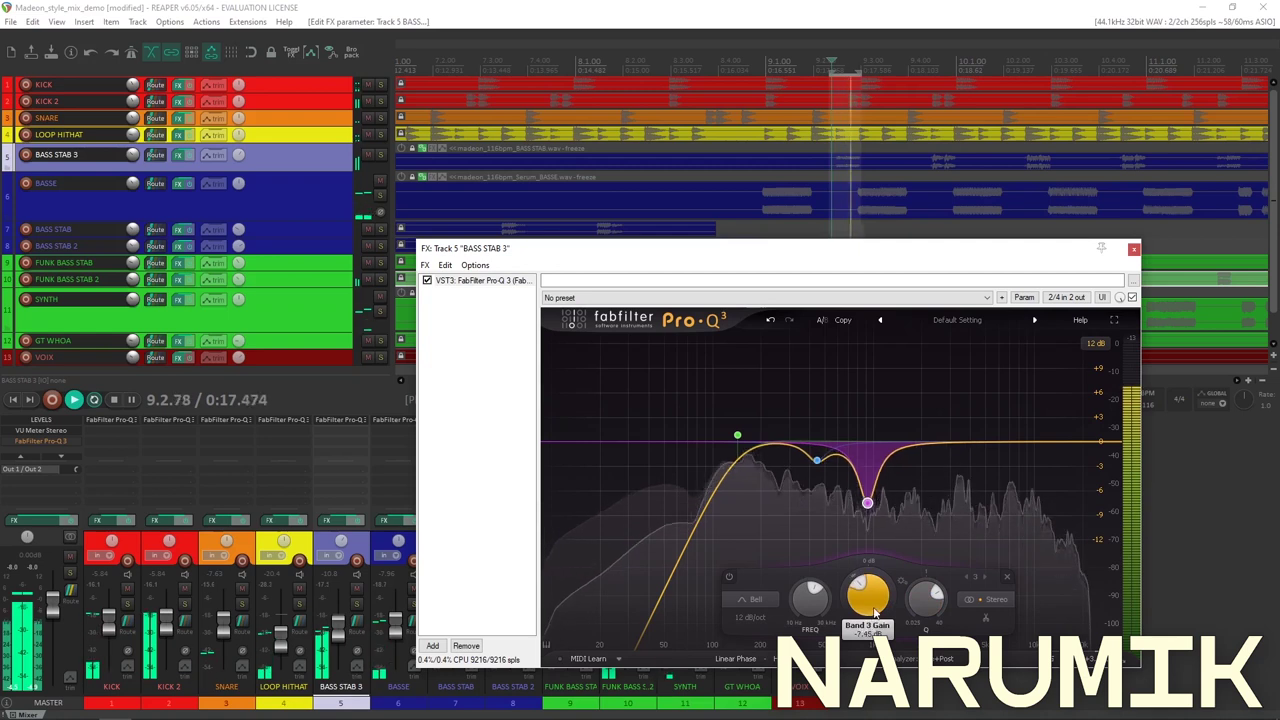
Compare the looped mix with and without BASS STAB 3's third EQ band, easing its cut to -3.56 dB and leaving it enabled.
{"action": "left_click", "coordinate": [729, 579]}
{"action": "left_click", "coordinate": [729, 579]}
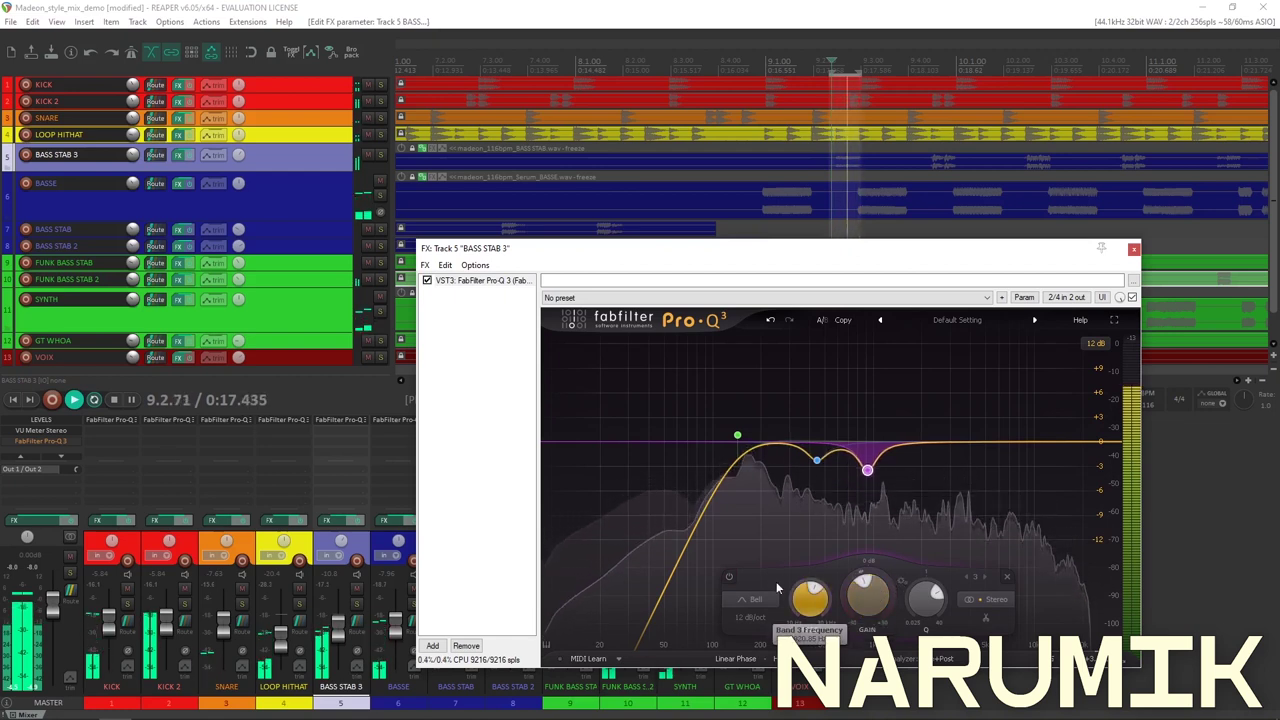
{"action": "left_click", "coordinate": [730, 579]}
{"action": "left_click", "coordinate": [730, 579]}
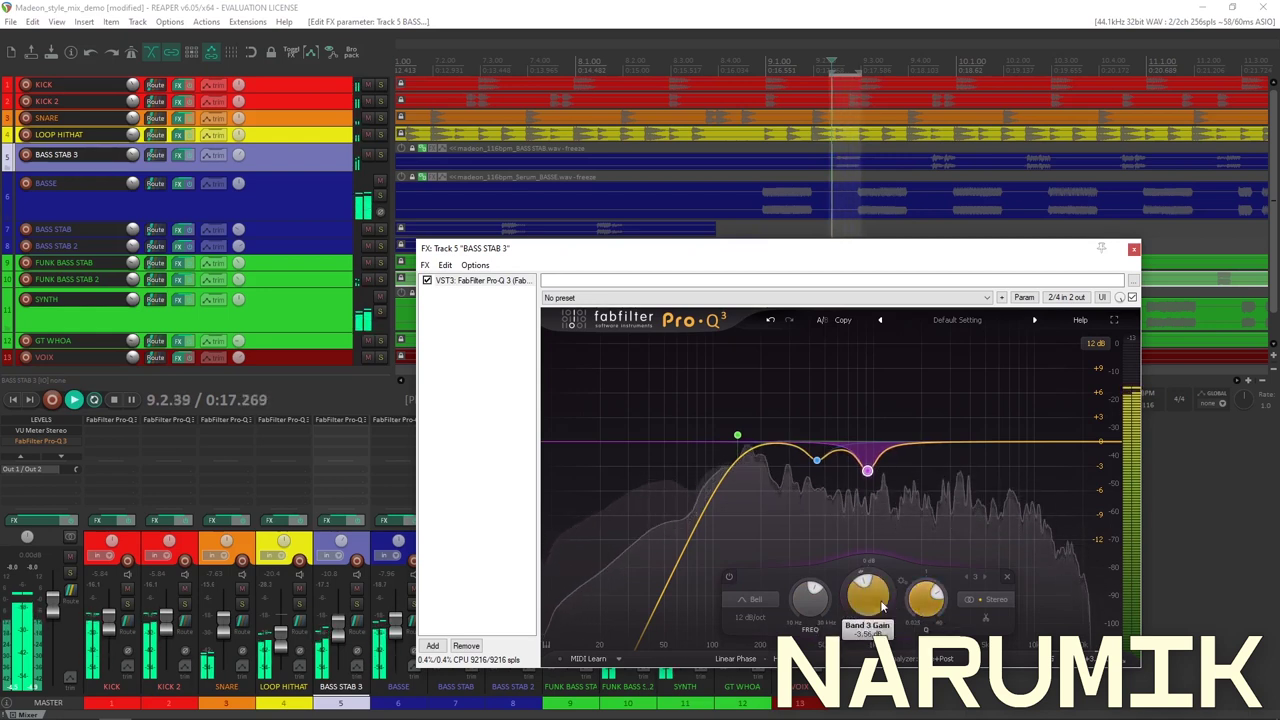
{"action": "left_click", "coordinate": [730, 579]}
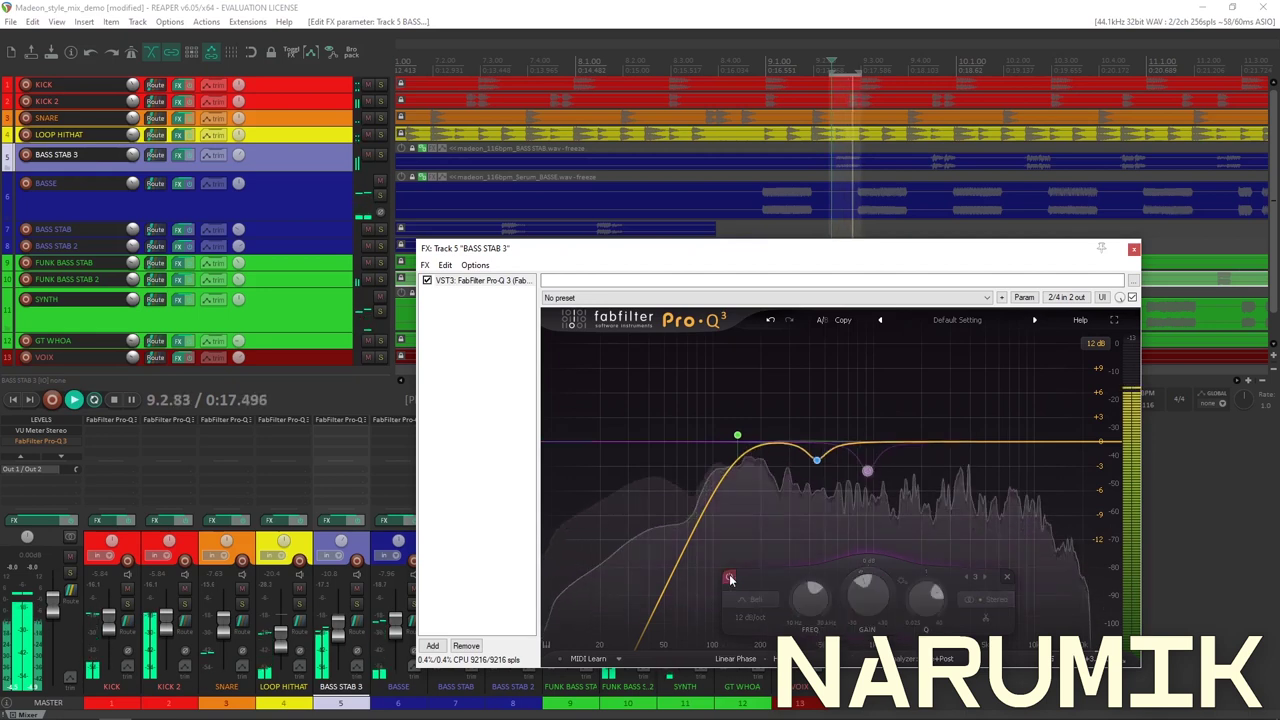
{"action": "left_click", "coordinate": [730, 579]}
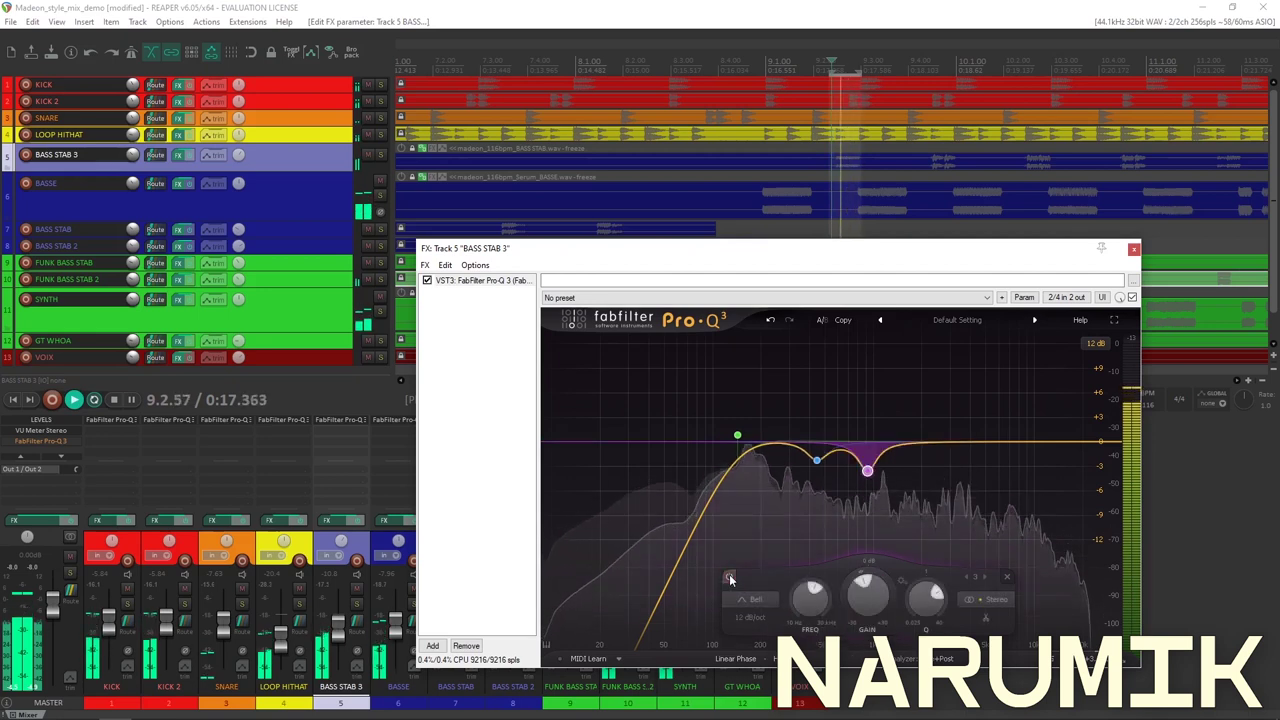
{"action": "key", "text": "space"}
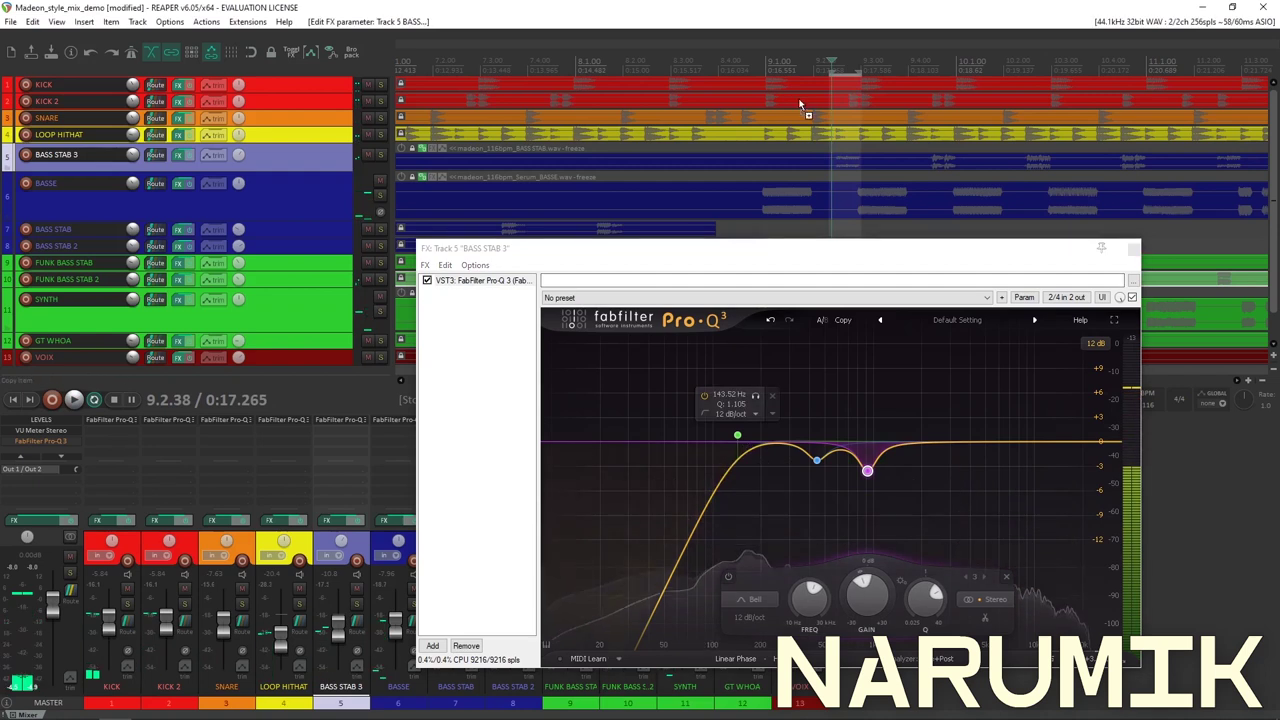
Solo BASS STAB 3 and listen to its looped stab from 9.2.38 with the EQ window in view.
{"action": "left_click_drag", "start_coordinate": [866, 258], "coordinate": [645, 311]}
{"action": "left_click", "coordinate": [381, 155]}
{"action": "left_click_drag", "start_coordinate": [569, 298], "coordinate": [952, 165]}
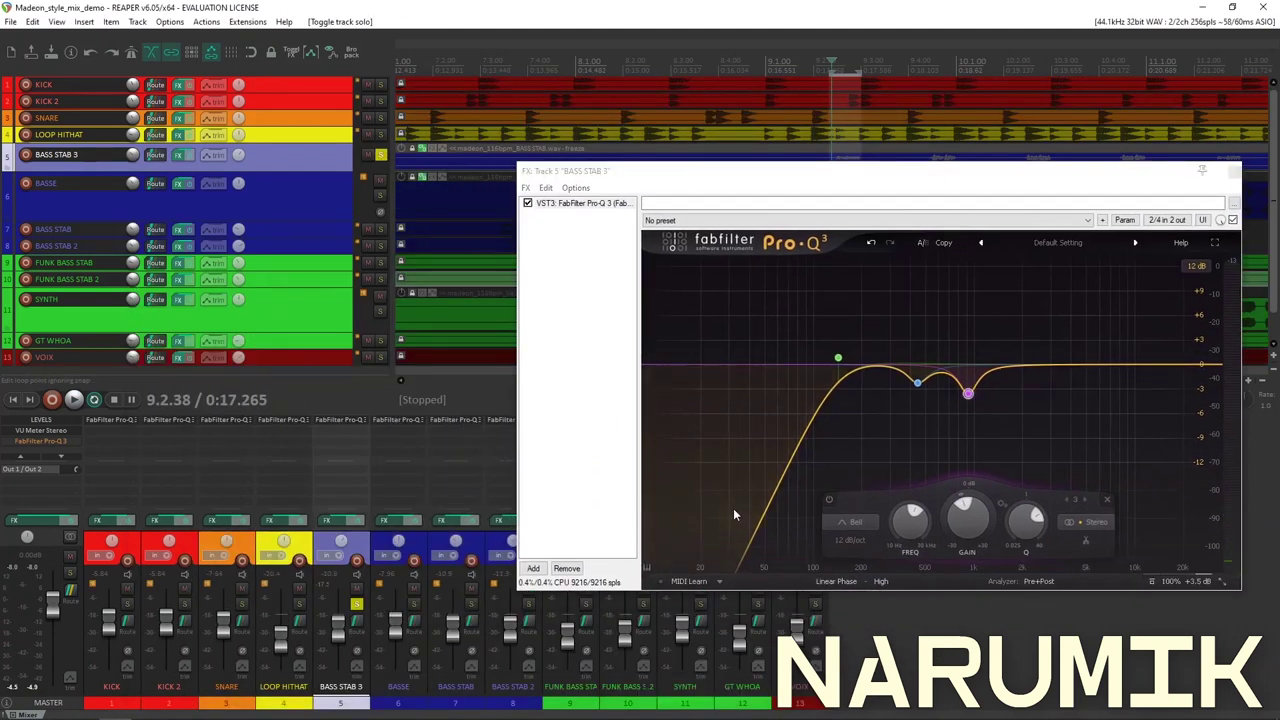
{"action": "key", "text": "space"}
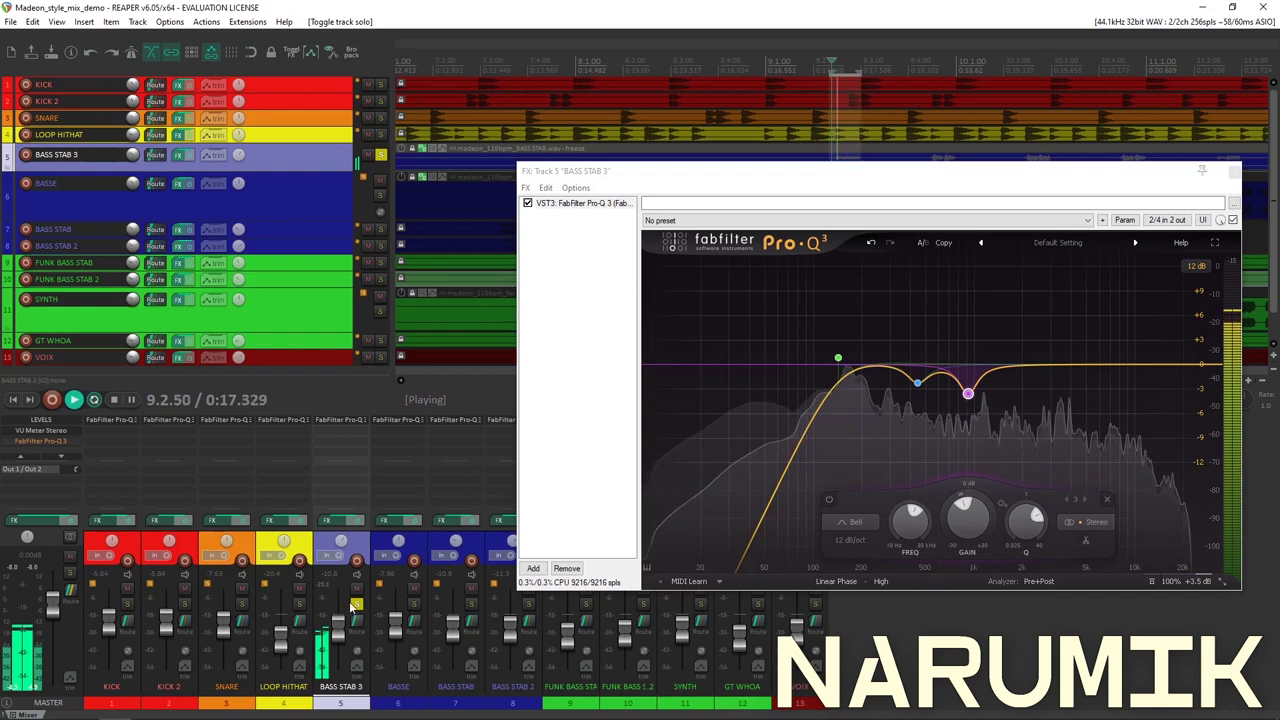
{"action": "key", "text": "space"}
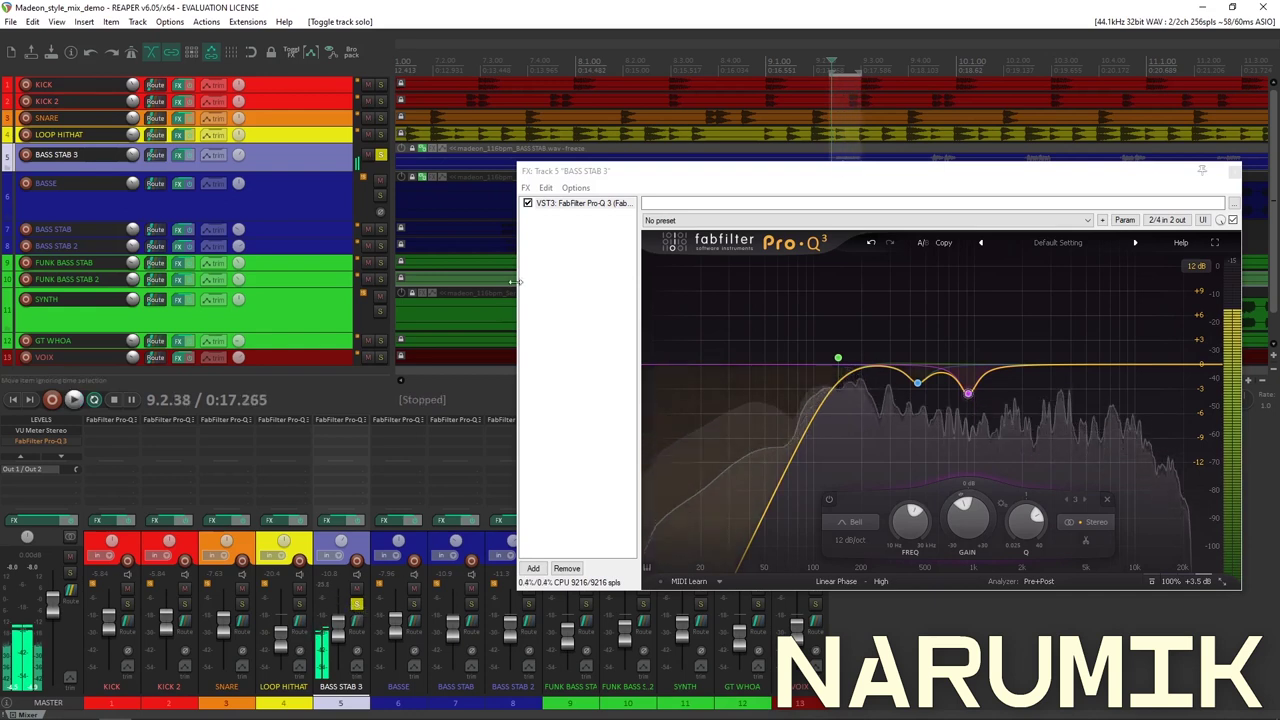
Compare the soloed stab with Pro-Q 3 bypassed and active, set its output level to about +3.6 dB, and unsolo BASS STAB 3.
{"action": "left_click", "coordinate": [528, 203]}
{"action": "key", "text": "space"}
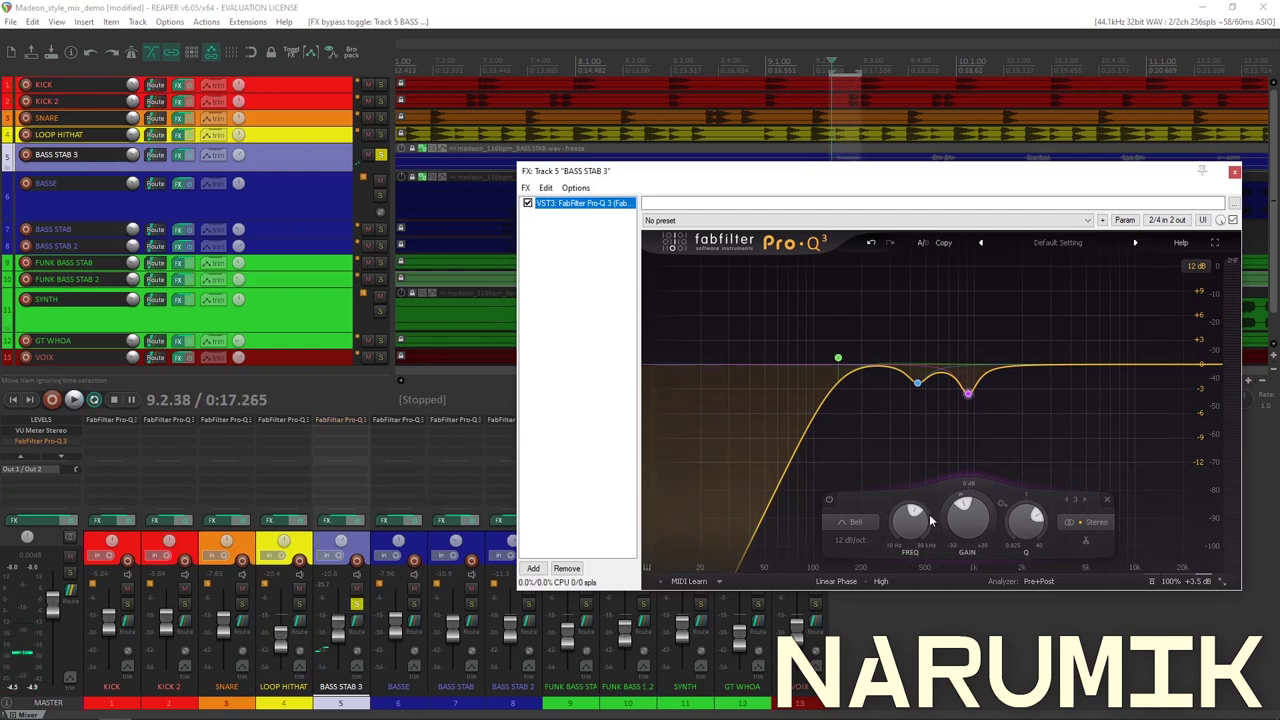
{"action": "mouse_move", "coordinate": [1187, 533]}
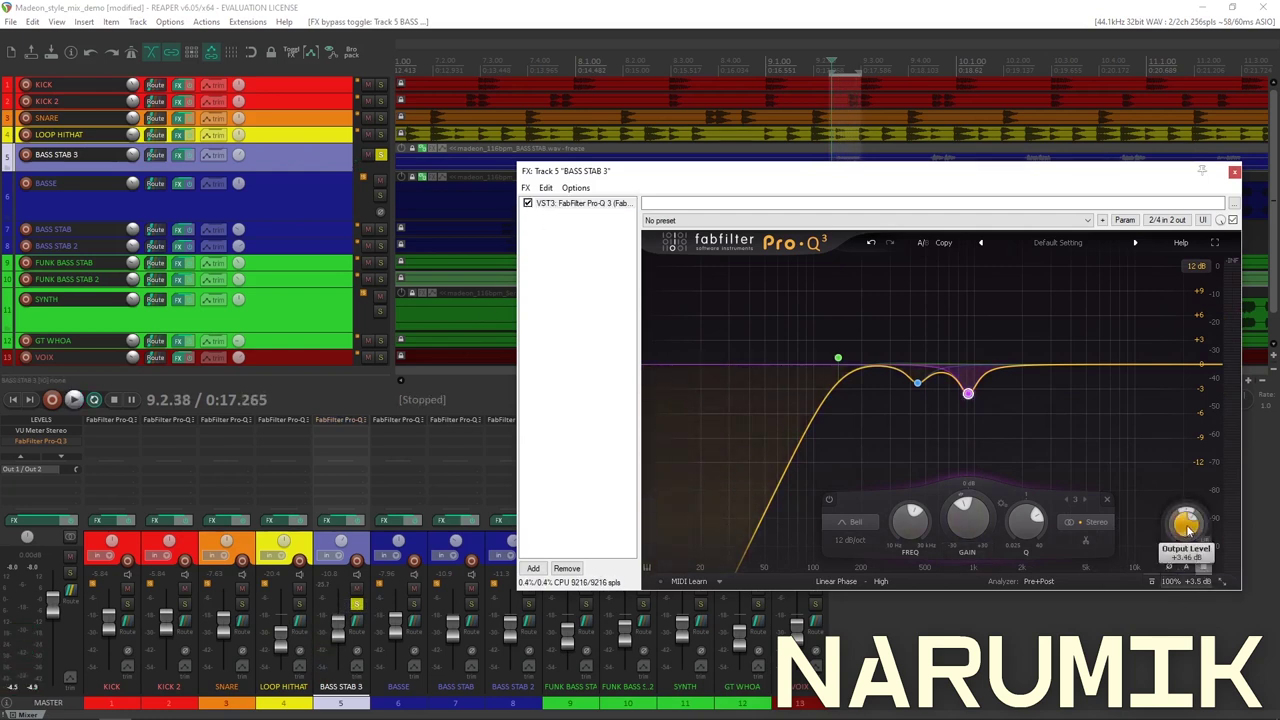
{"action": "key", "text": "space"}
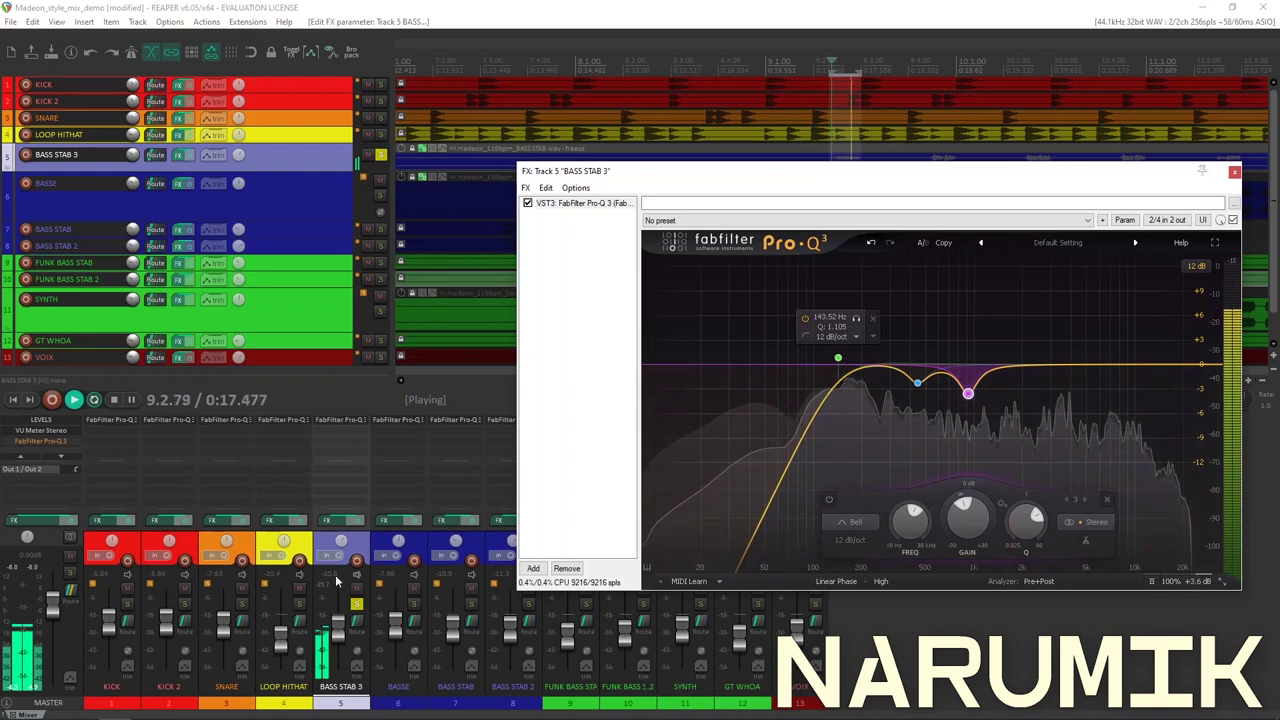
{"action": "left_click", "coordinate": [357, 604]}
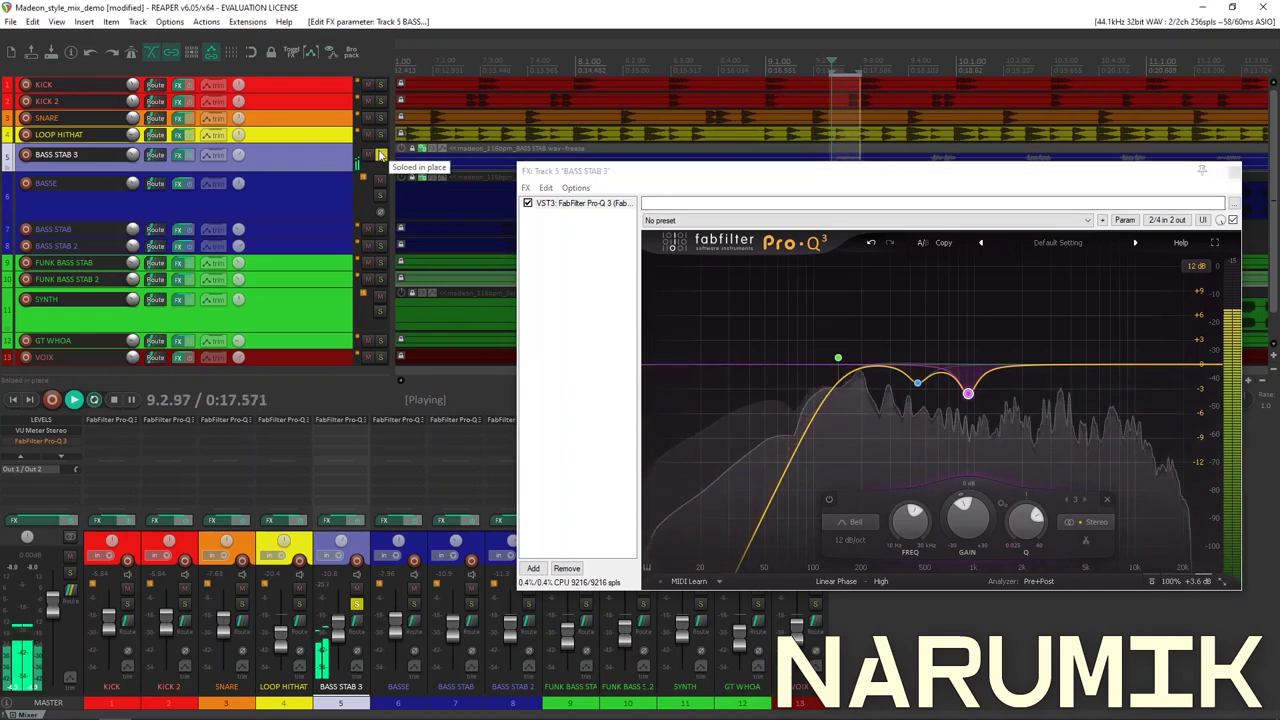
{"action": "left_click", "coordinate": [381, 155]}
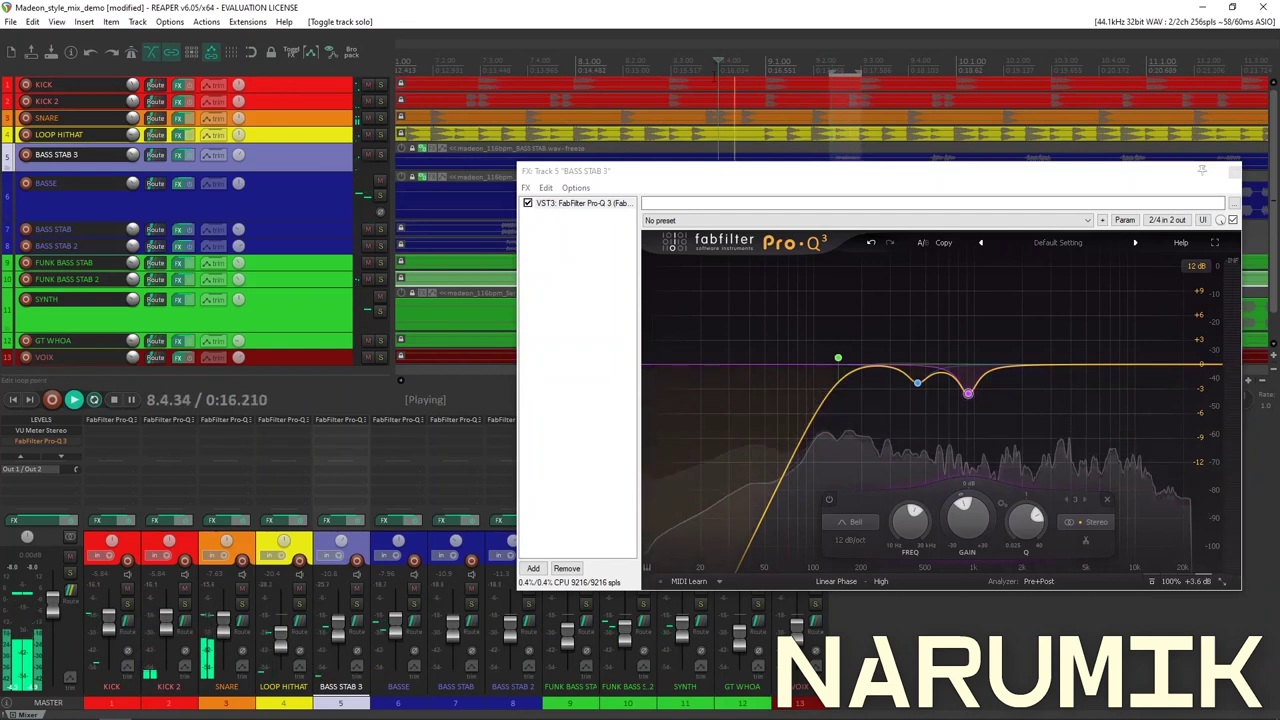
Play the full mix from 8.4.01 and 9.4.26, and close BASS STAB 3's Pro-Q 3 window.
{"action": "left_click_drag", "start_coordinate": [716, 172], "coordinate": [628, 357]}
{"action": "key", "text": "space"}
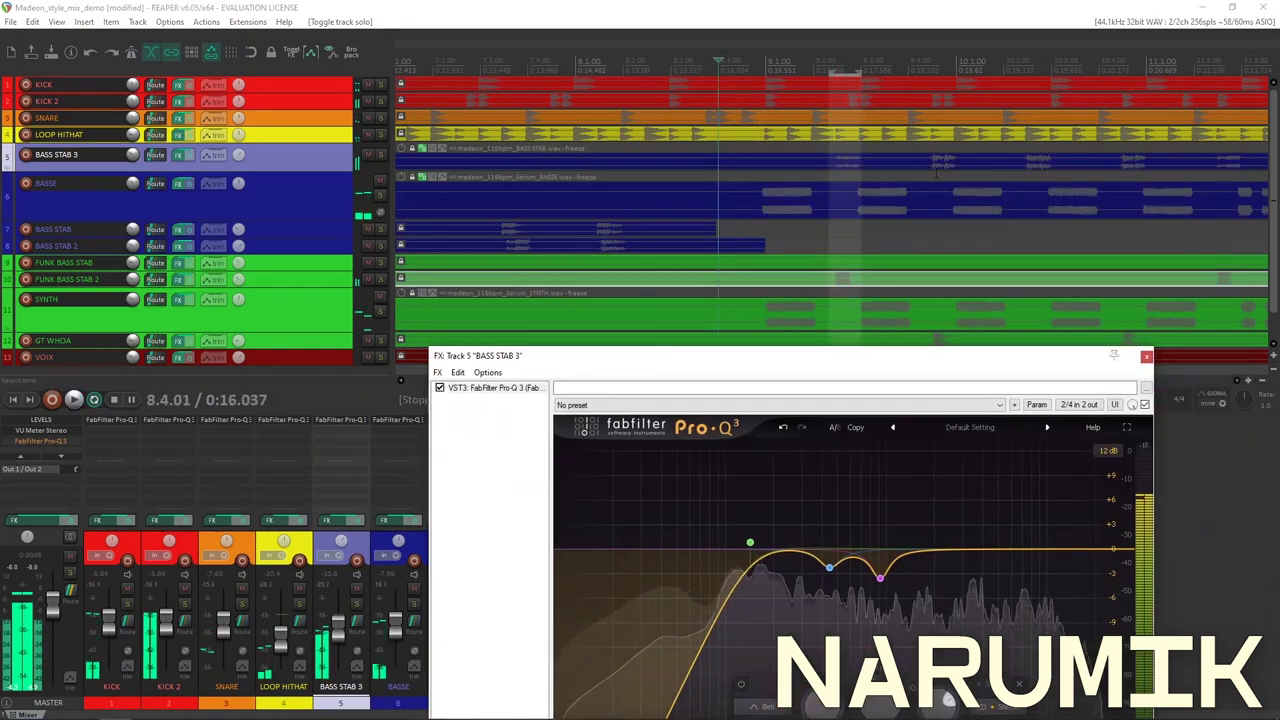
{"action": "left_click", "coordinate": [921, 162]}
{"action": "key", "text": "space"}
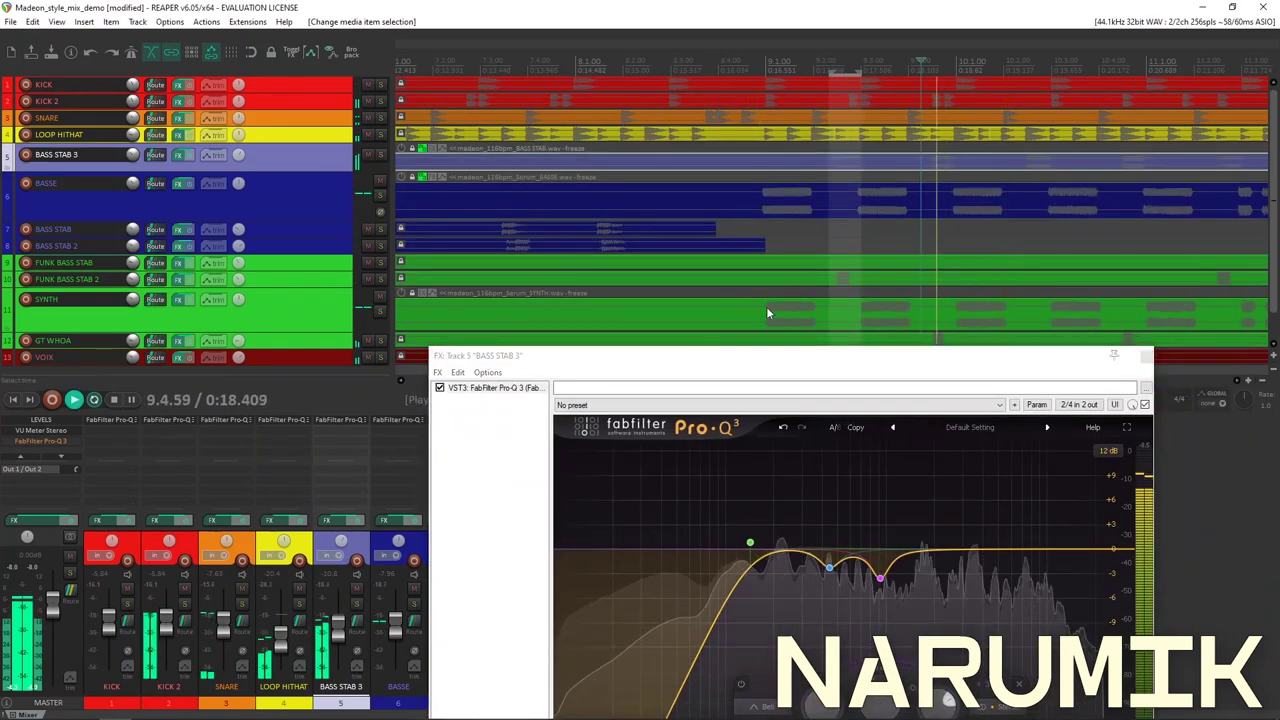
{"action": "key", "text": "space"}
{"action": "left_click_drag", "start_coordinate": [757, 358], "coordinate": [738, 419]}
{"action": "scroll", "coordinate": [838, 268], "scroll_direction": "down", "scroll_amount": 2}
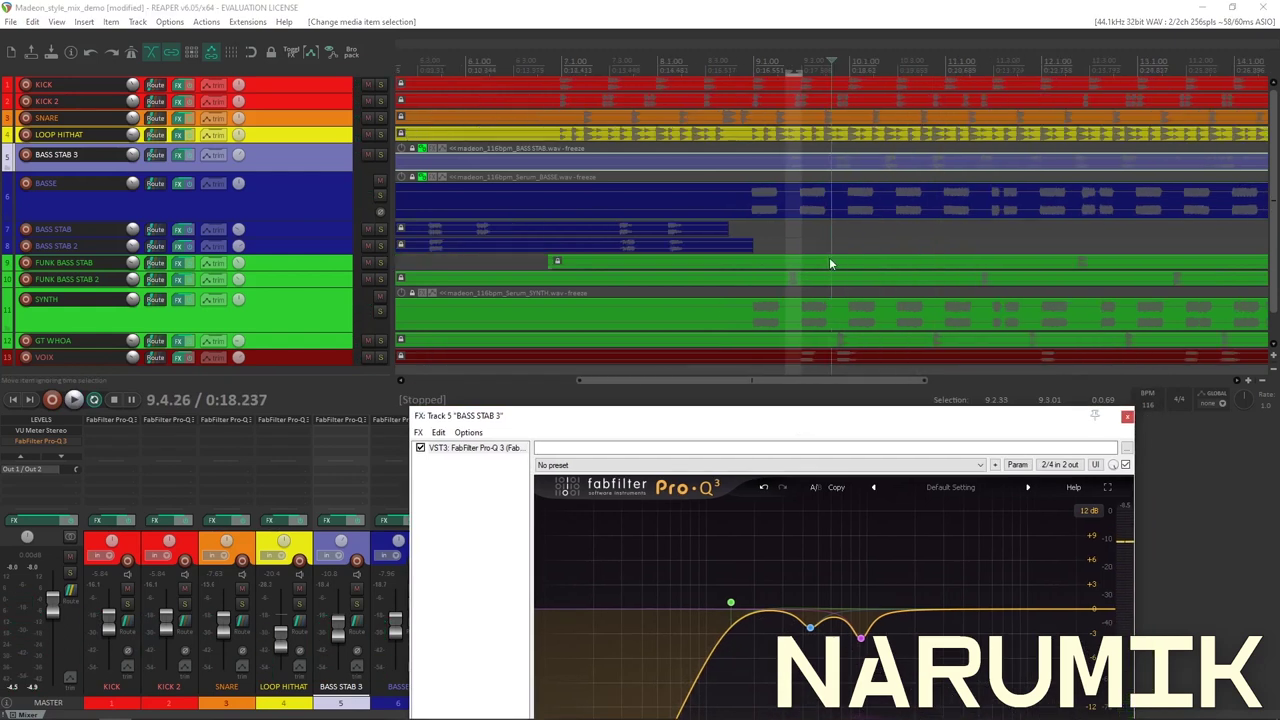
{"action": "left_click", "coordinate": [1127, 416]}
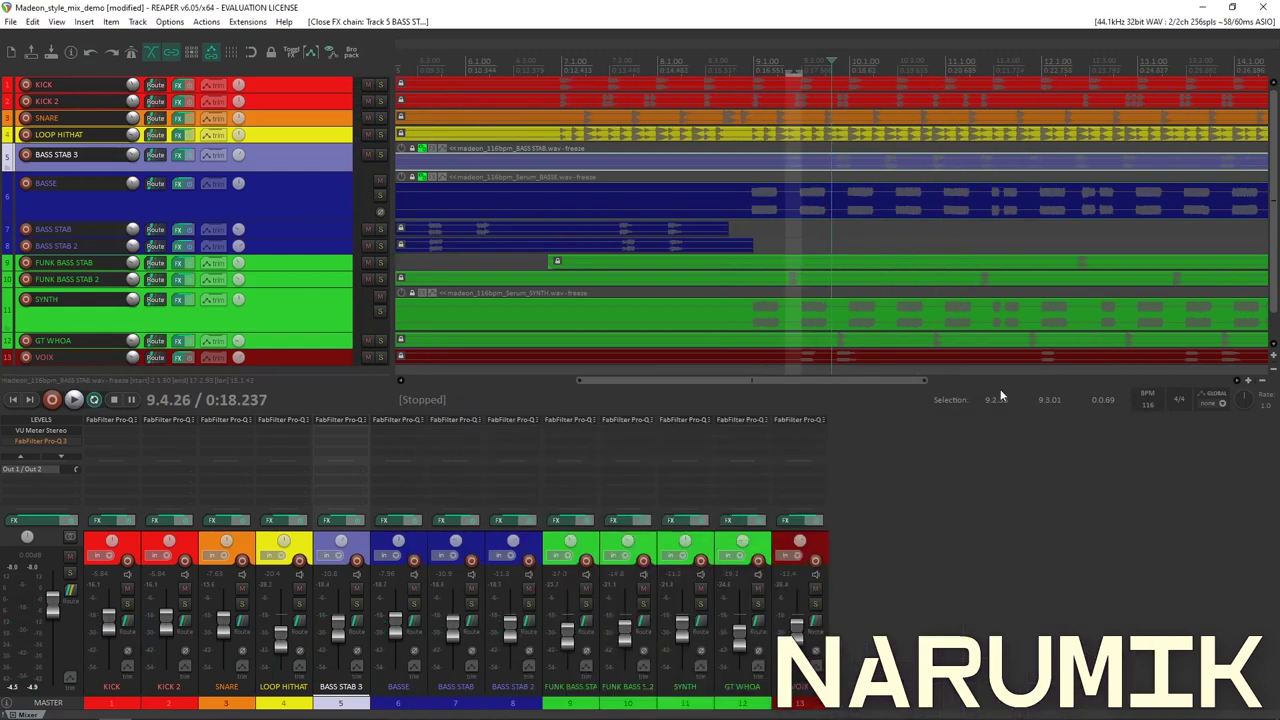
Enable and open the master's band-pass Pro-Q 3 and sweep its frequency between about 617 and 1346 Hz during playback.
{"action": "left_click", "coordinate": [38, 442]}
{"action": "key", "text": "space"}
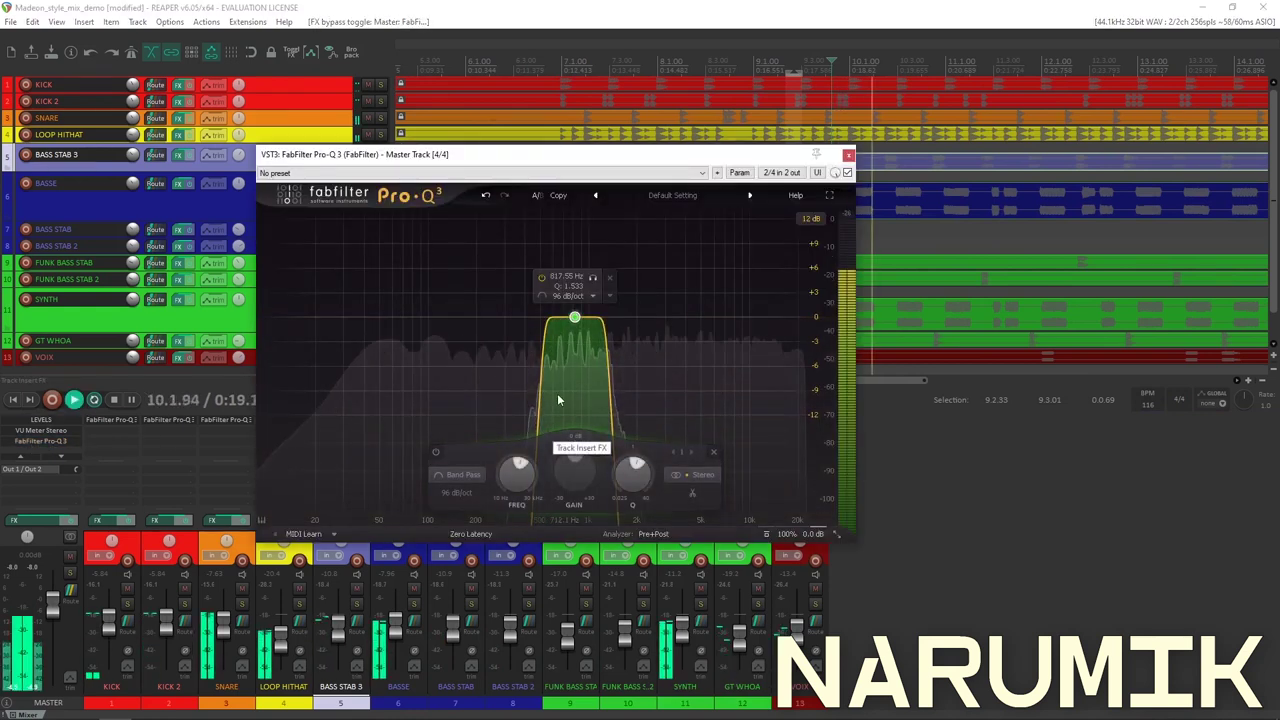
{"action": "mouse_move", "coordinate": [515, 483]}
{"action": "left_mouse_down"}
{"action": "mouse_move", "coordinate": [549, 472]}
{"action": "mouse_move", "coordinate": [537, 482]}
{"action": "left_mouse_up"}
{"action": "key", "text": "space"}
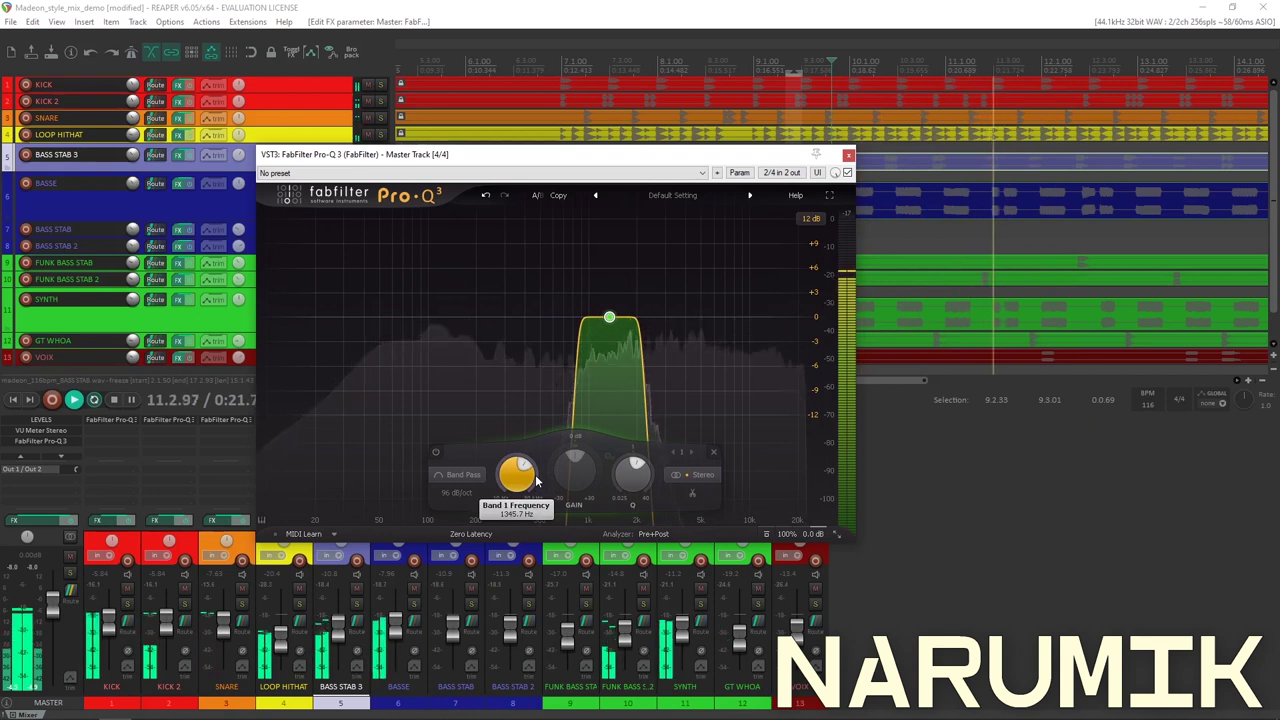
{"action": "left_click_drag", "start_coordinate": [537, 482], "coordinate": [512, 487]}
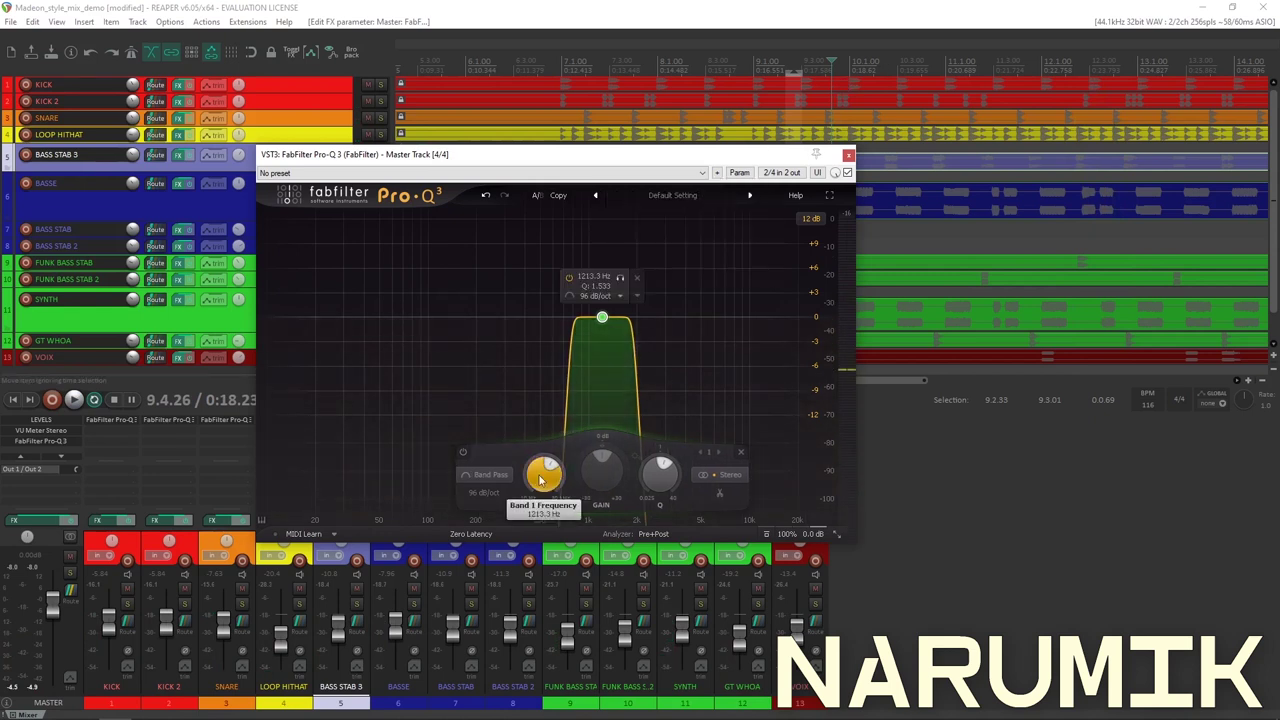
Raise the master band-pass to about 1916 Hz and listen to that range of the mix.
{"action": "left_click_drag", "start_coordinate": [540, 474], "coordinate": [560, 475]}
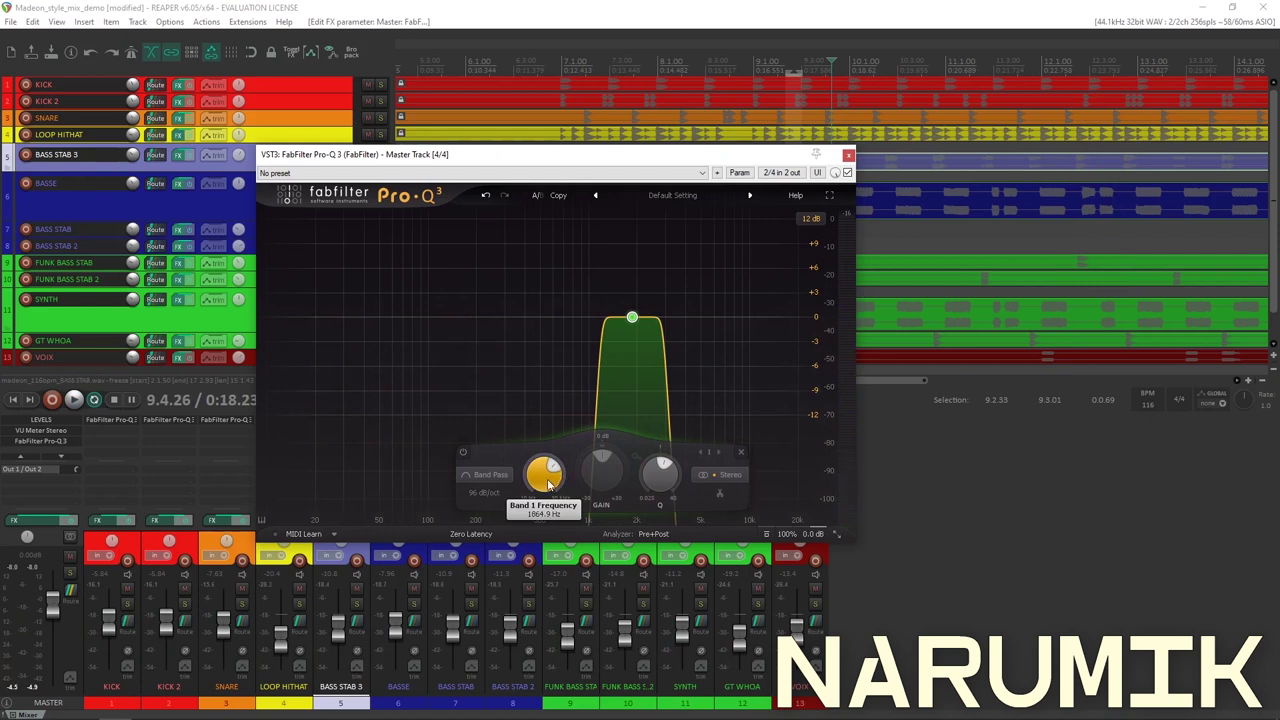
{"action": "left_click_drag", "start_coordinate": [548, 485], "coordinate": [549, 482]}
{"action": "key", "text": "space"}
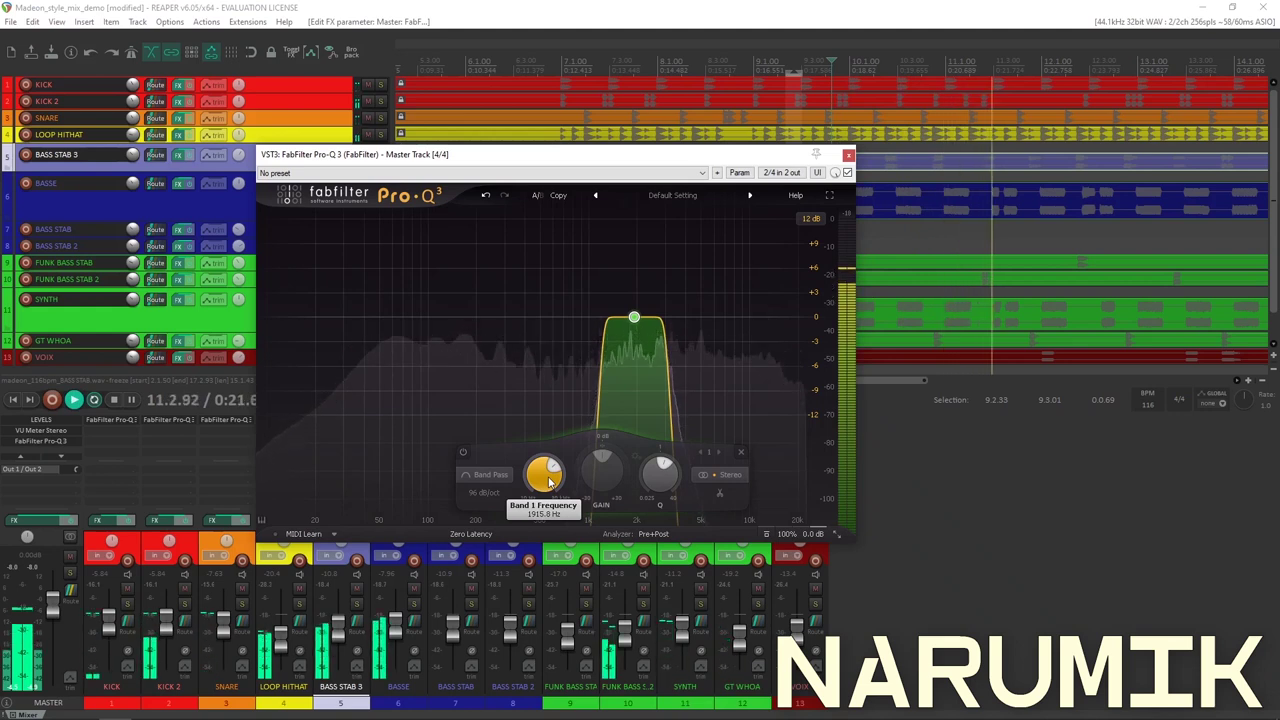
{"action": "key", "text": "space"}
Set the master band-pass to about 1418 Hz and audition the mix through it from 9.4.26.
{"action": "mouse_move", "coordinate": [549, 483]}
{"action": "left_mouse_down"}
{"action": "mouse_move", "coordinate": [530, 501]}
{"action": "mouse_move", "coordinate": [563, 480]}
{"action": "left_mouse_up"}
{"action": "key", "text": "space"}
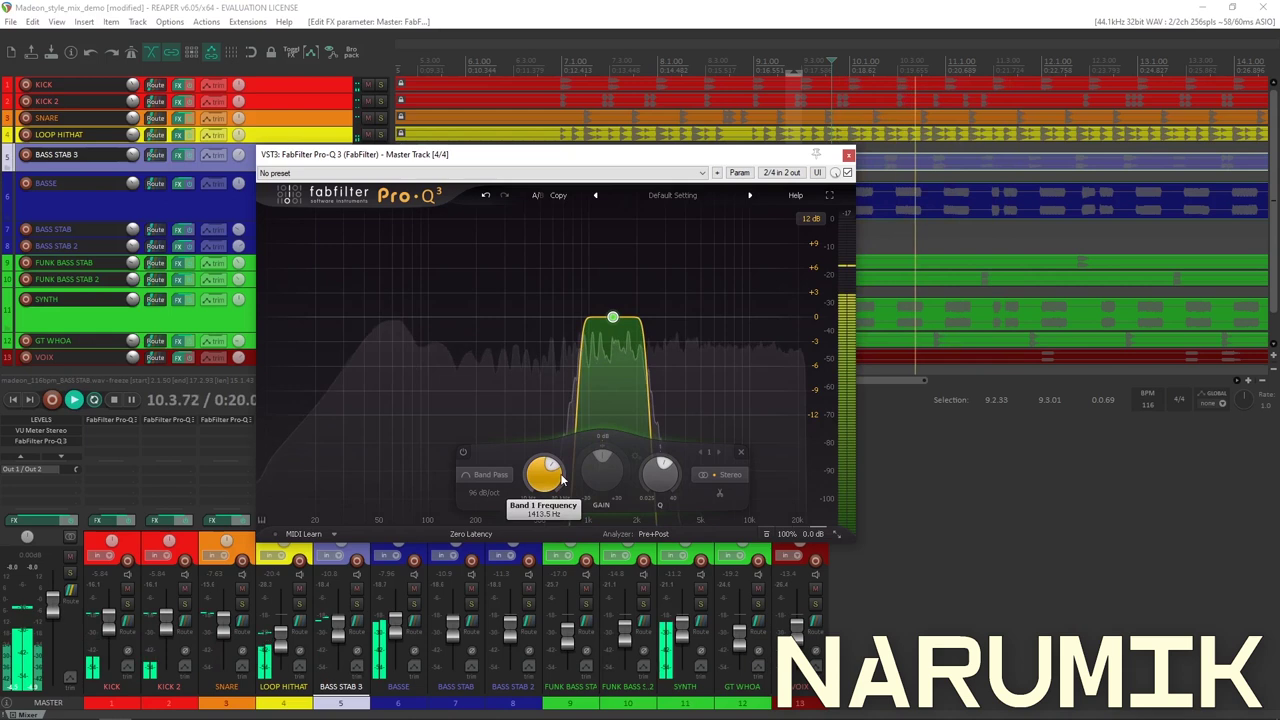
{"action": "key", "text": "space"}
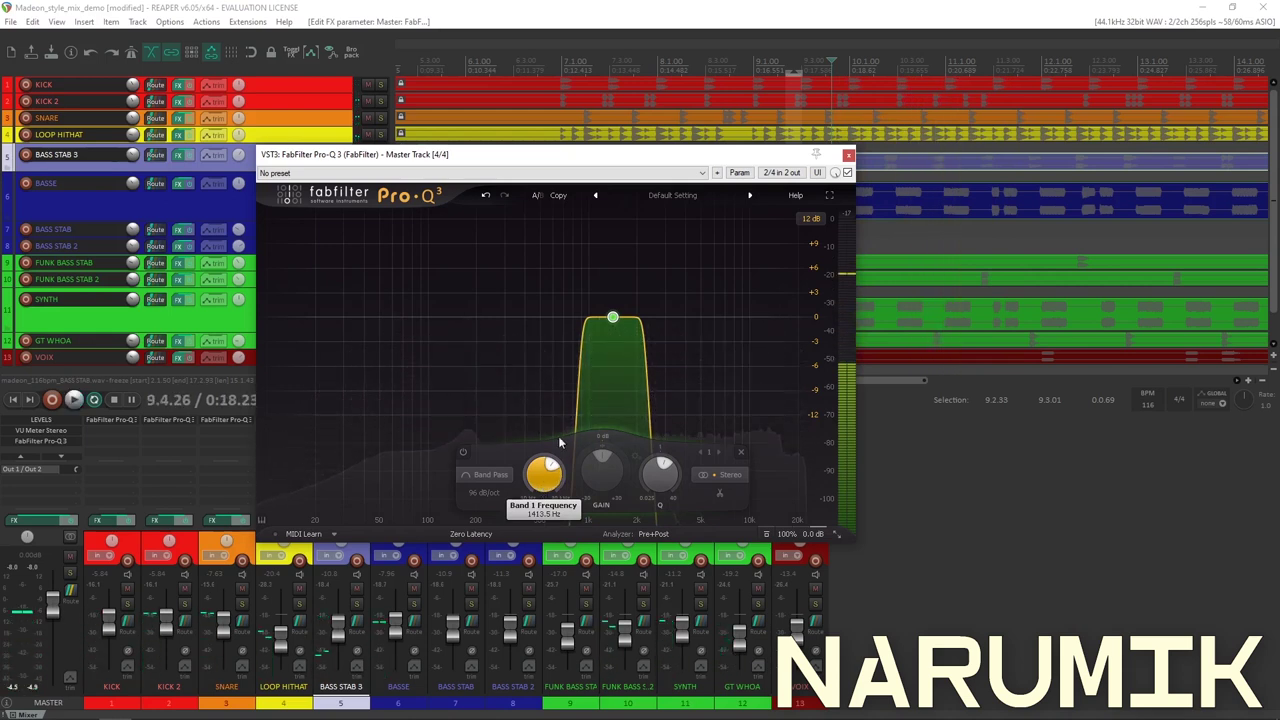
{"action": "mouse_move", "coordinate": [542, 487]}
{"action": "left_mouse_down"}
{"action": "mouse_move", "coordinate": [529, 505]}
{"action": "mouse_move", "coordinate": [541, 488]}
{"action": "left_mouse_up"}
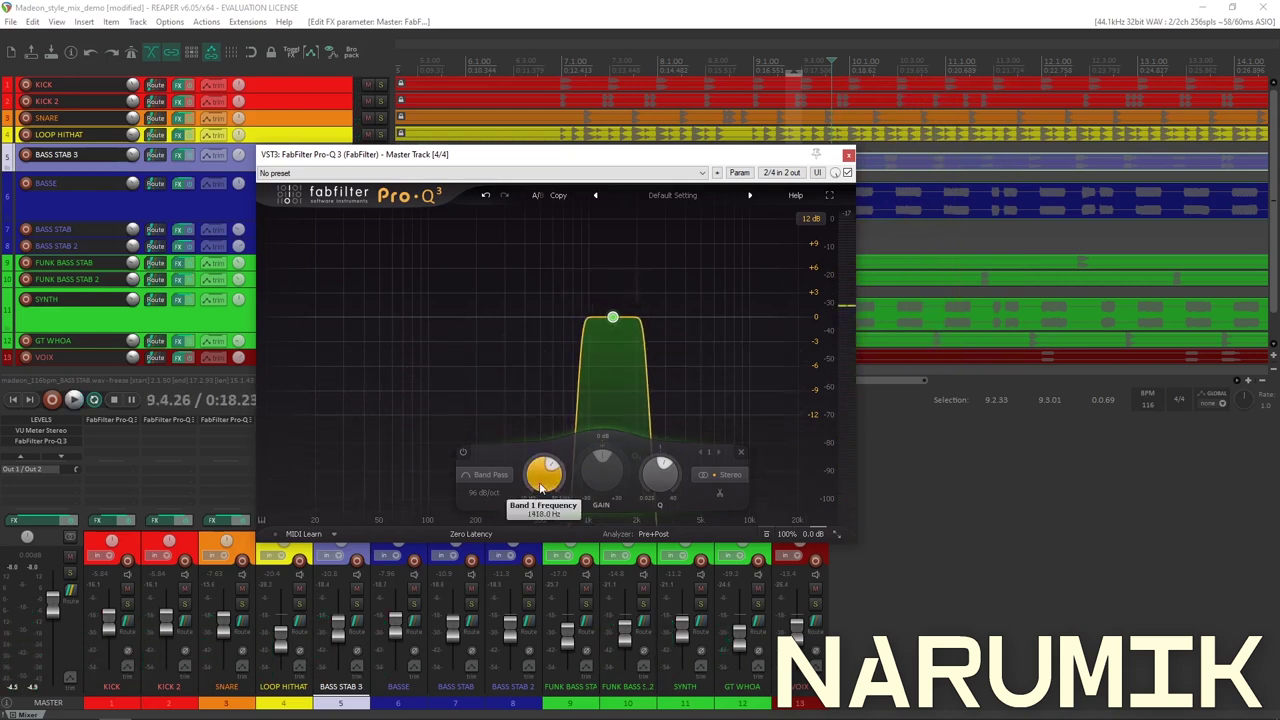
{"action": "key", "text": "space"}
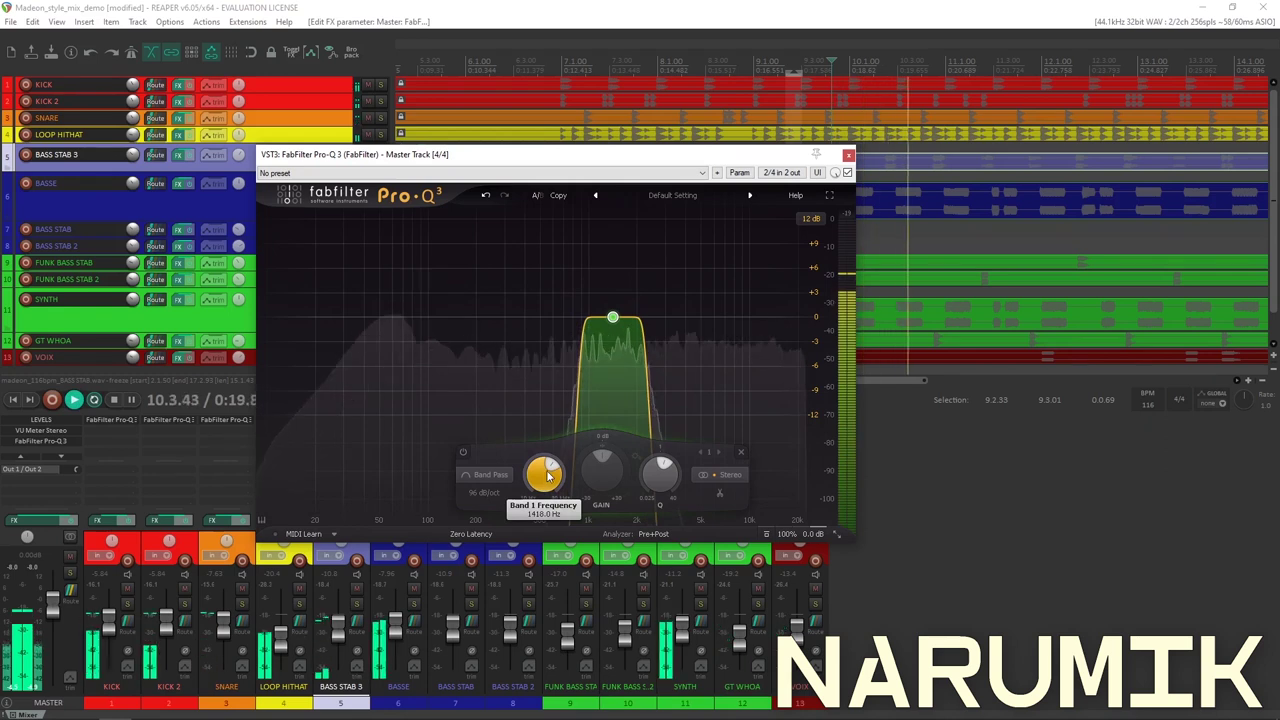
{"action": "key", "text": "space"}
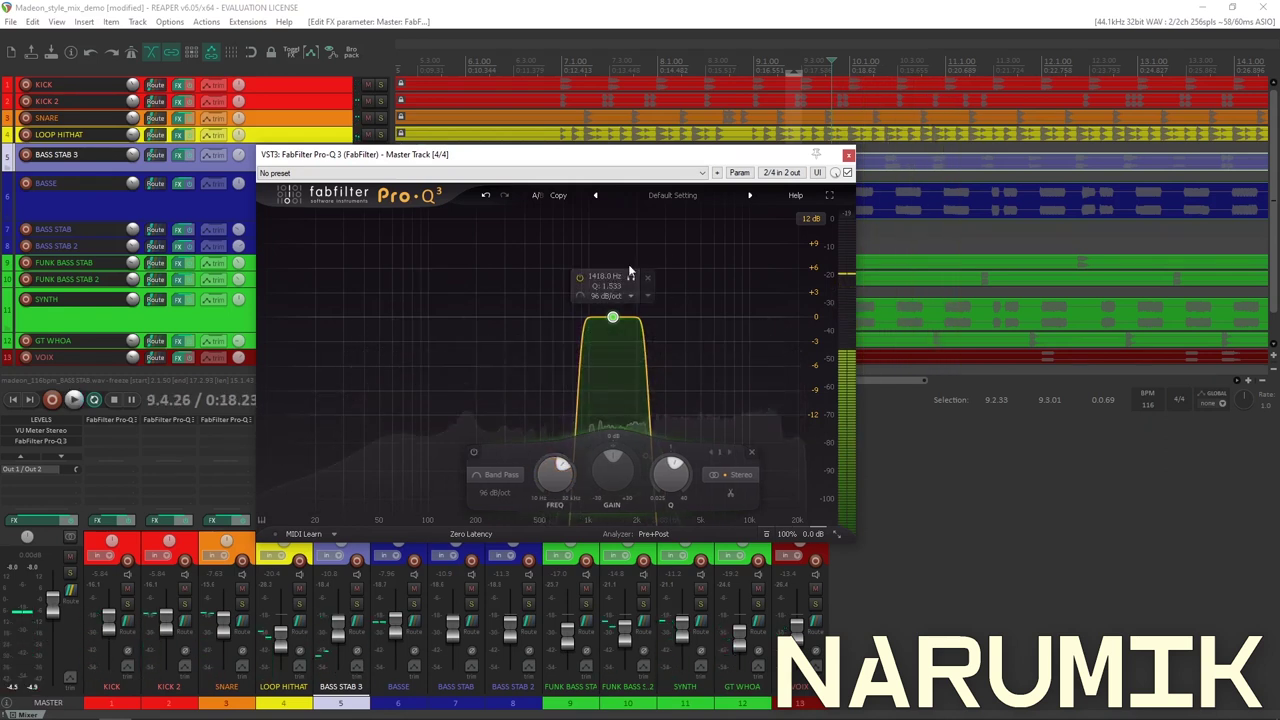
Close and bypass the master's Pro-Q 3, and play the unfiltered full mix briefly.
{"action": "left_click", "coordinate": [848, 155]}
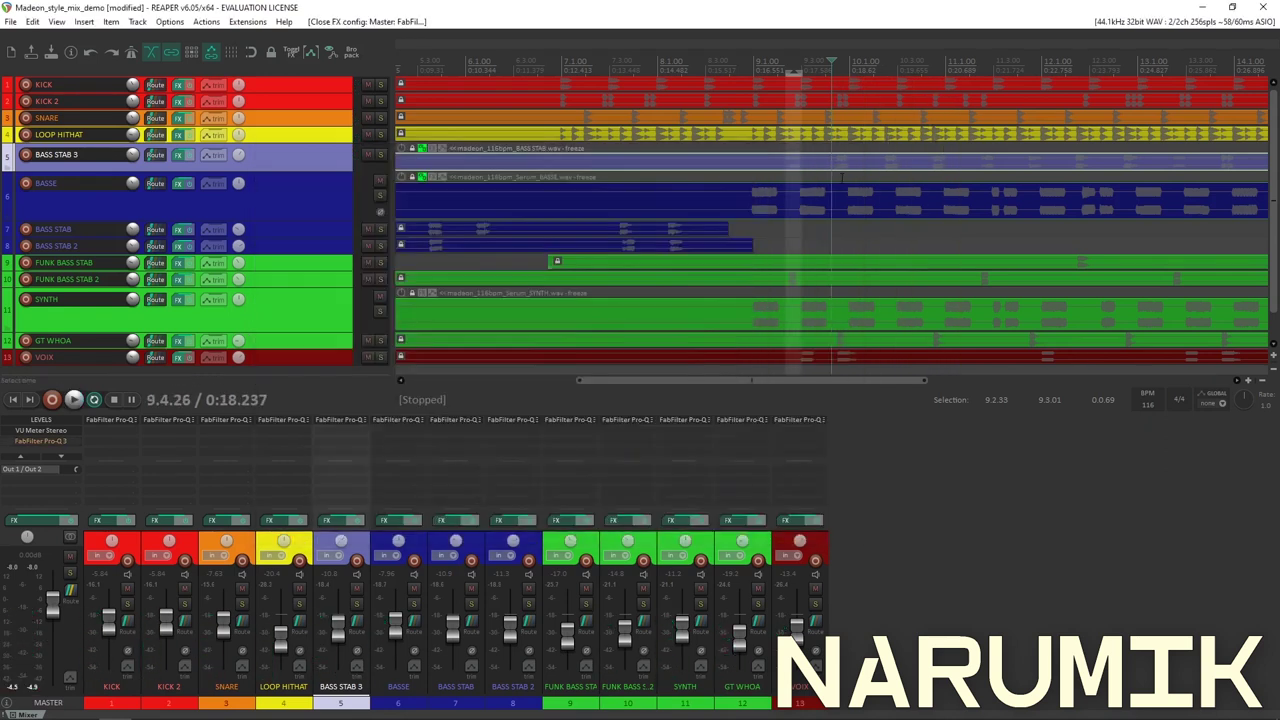
{"action": "key", "text": "space"}
{"action": "key", "text": "space"}
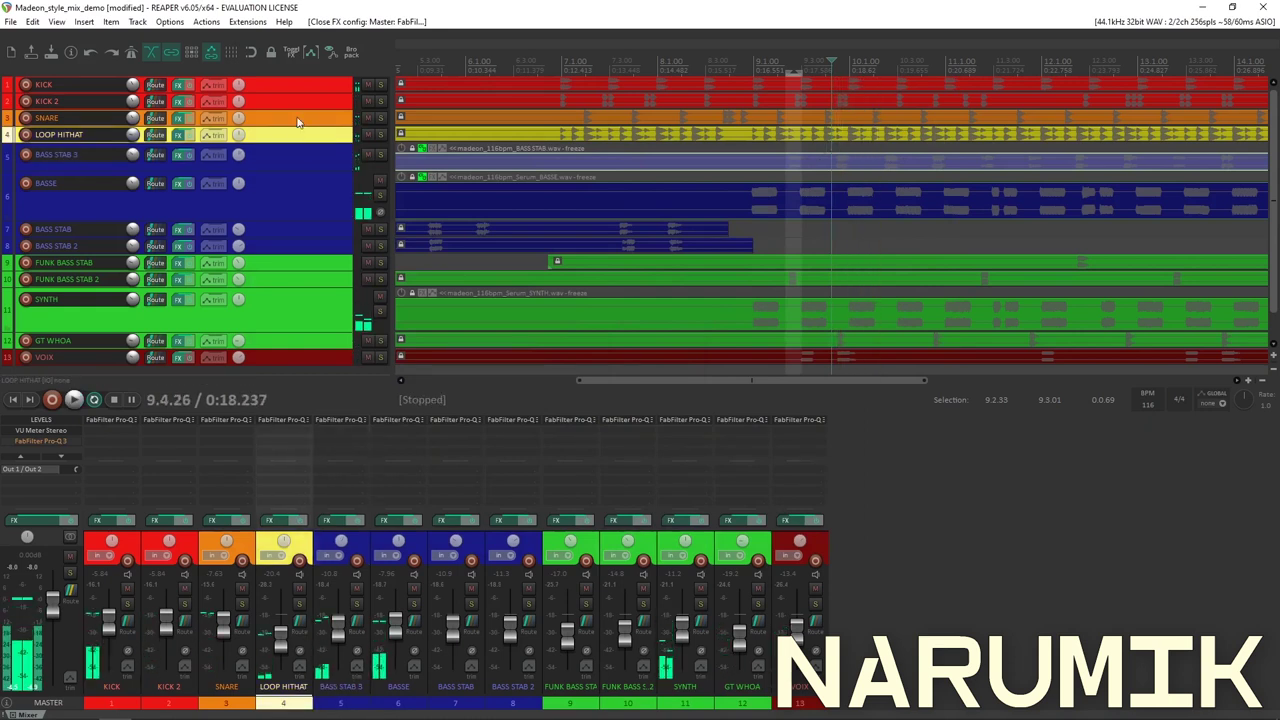
Make a time selection over the snare hit from 9.3.98 to 9.4.99 and open the SNARE track's Pro-Q 3.
{"action": "left_click", "coordinate": [316, 122]}
{"action": "scroll", "coordinate": [852, 86], "scroll_direction": "up", "scroll_amount": 6}
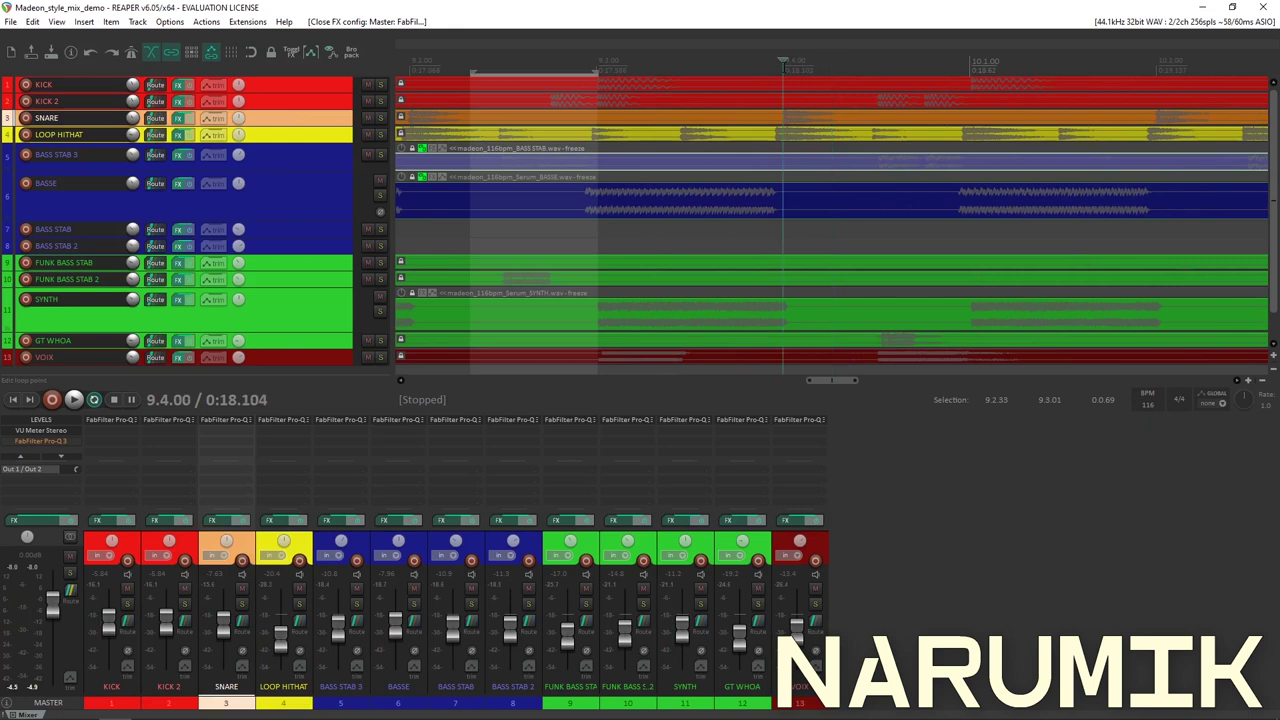
{"action": "left_click_drag", "start_coordinate": [782, 62], "coordinate": [966, 60]}
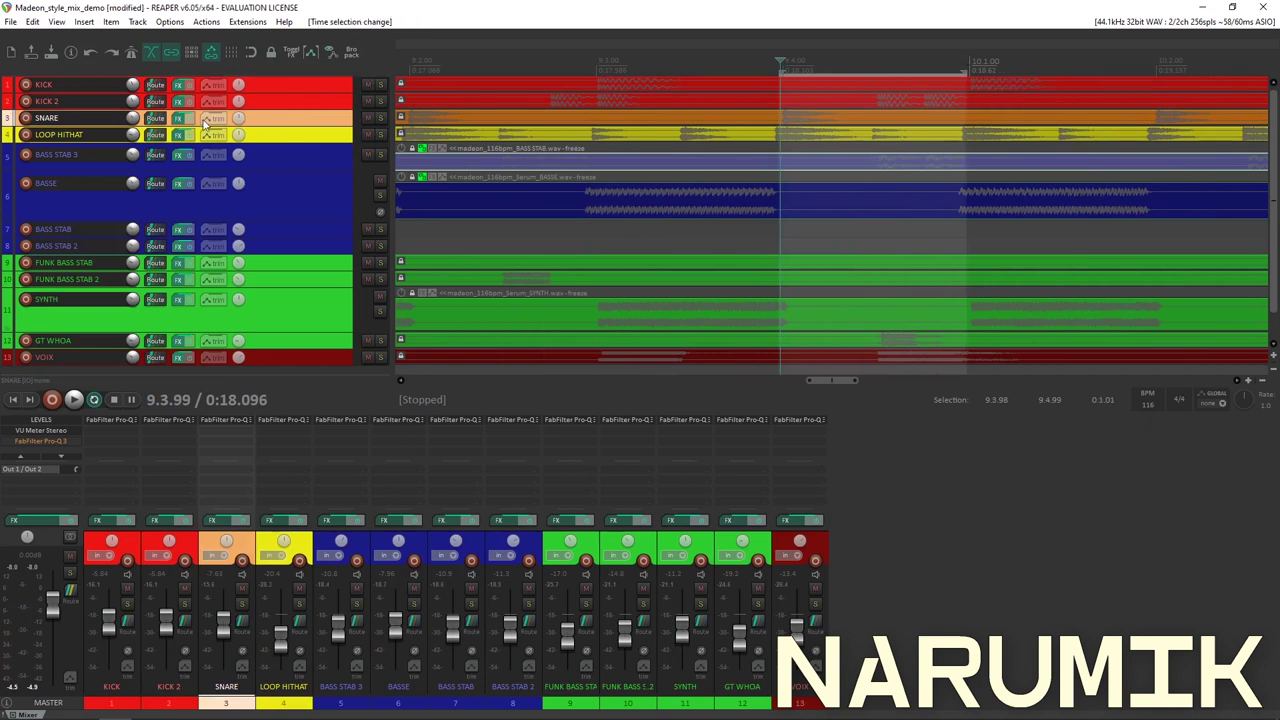
{"action": "left_click", "coordinate": [178, 118]}
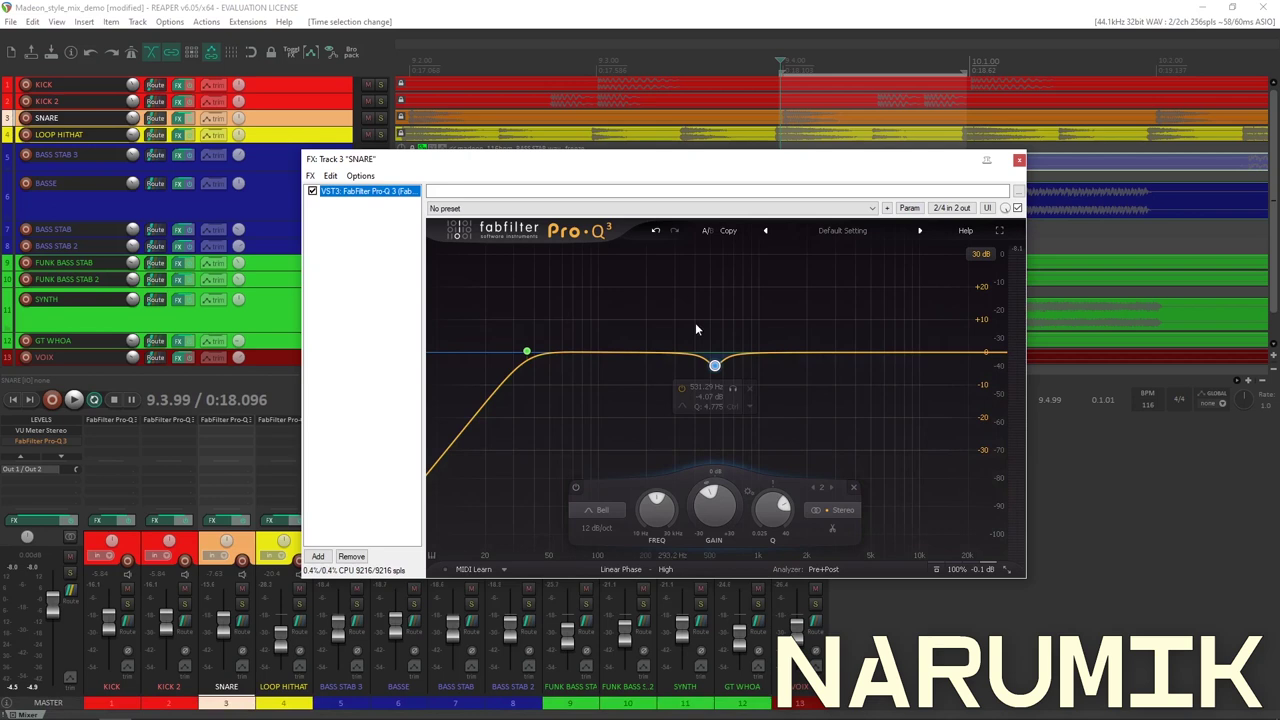
Demonstrate bell boosts of about +15 dB up to 9100 Hz in SNARE's EQ and delete the added bands.
{"action": "left_click_drag", "start_coordinate": [797, 353], "coordinate": [912, 303]}
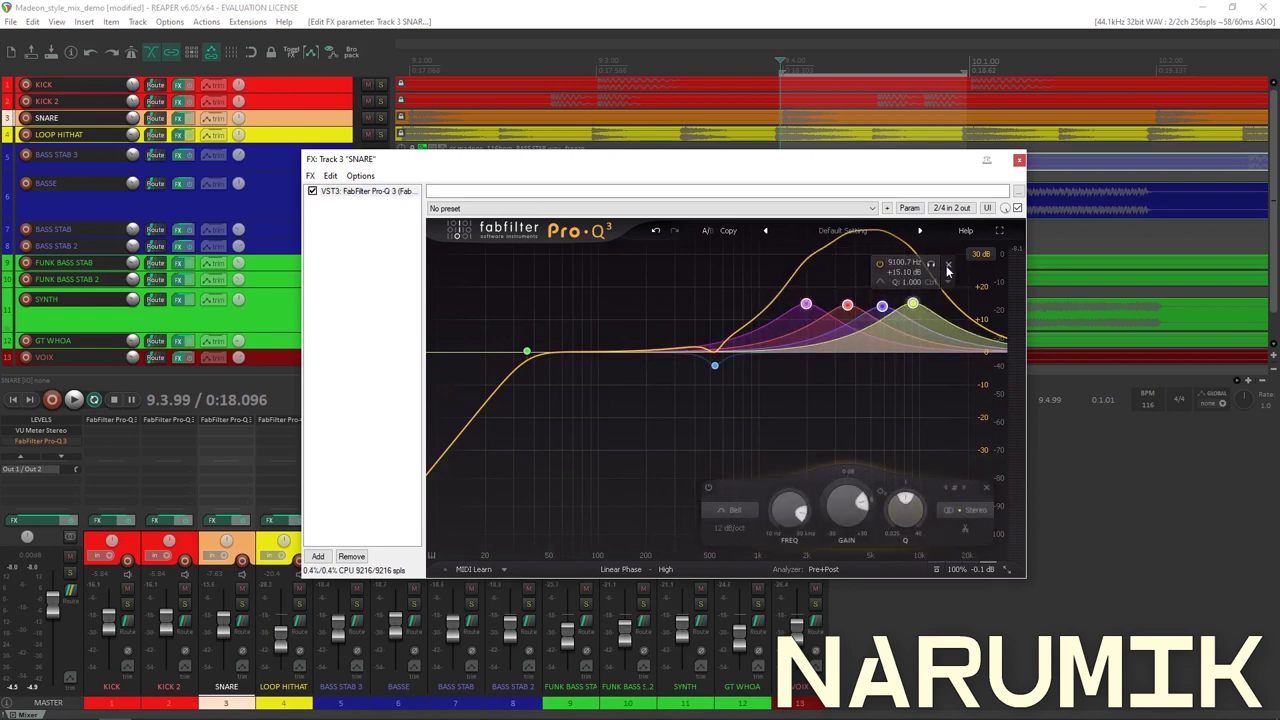
{"action": "left_click", "coordinate": [947, 266]}
{"action": "left_click_drag", "start_coordinate": [790, 360], "coordinate": [780, 318]}
{"action": "right_click", "coordinate": [782, 316]}
{"action": "left_click", "coordinate": [832, 433]}
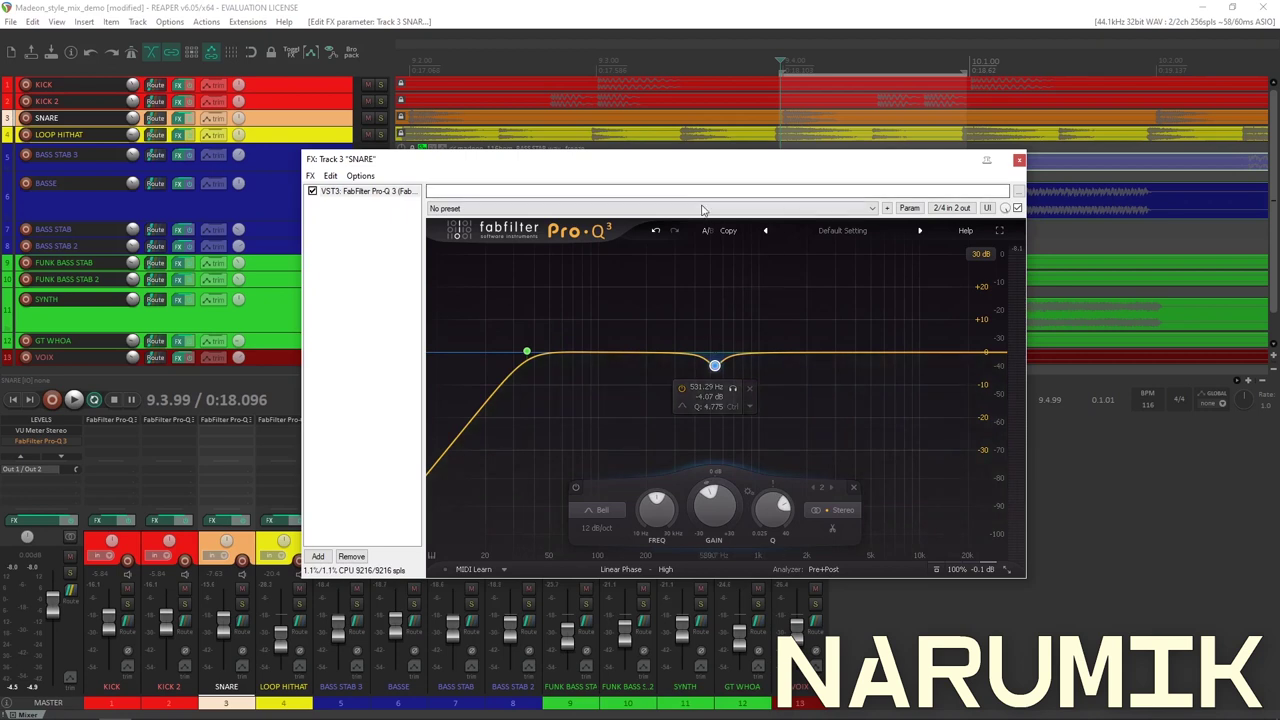
Add a bell boost of about +11.4 dB at 1443 Hz with a Q of 4.003 to SNARE's EQ and start playback.
{"action": "left_click_drag", "start_coordinate": [687, 166], "coordinate": [641, 368]}
{"action": "scroll", "coordinate": [767, 134], "scroll_direction": "down", "scroll_amount": 5}
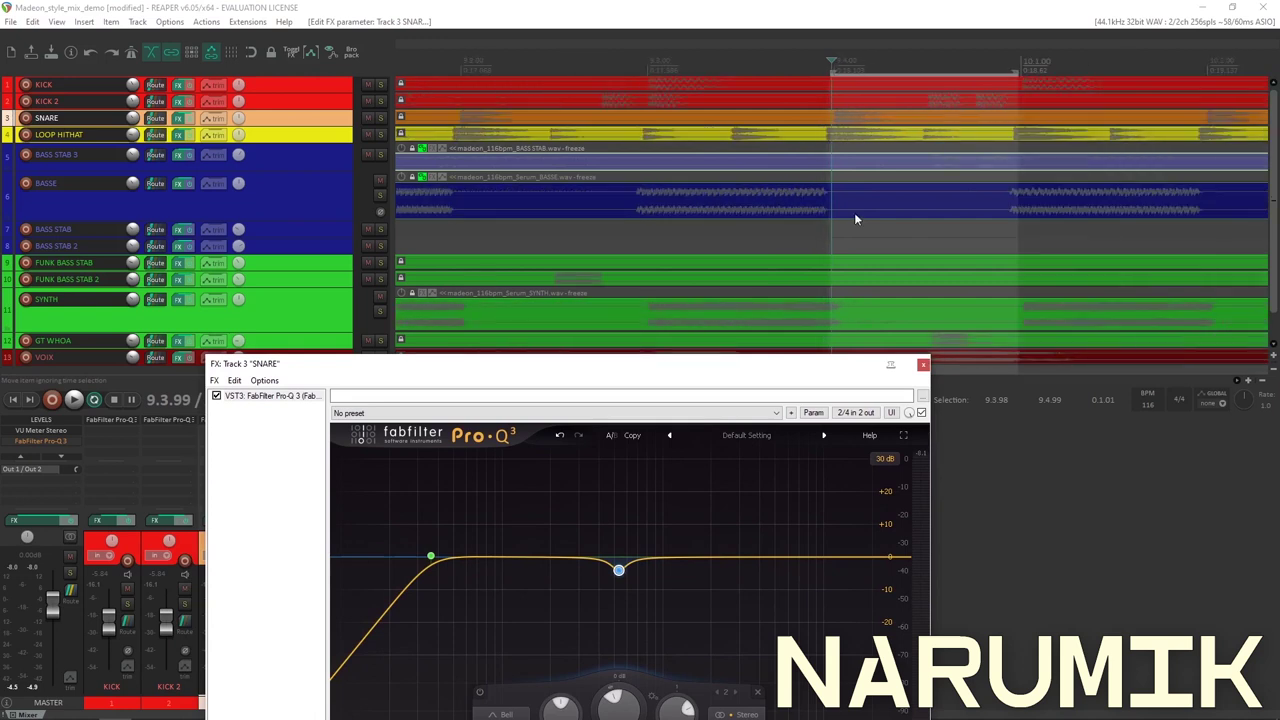
{"action": "left_click_drag", "start_coordinate": [725, 362], "coordinate": [730, 171]}
{"action": "left_click_drag", "start_coordinate": [705, 369], "coordinate": [692, 329]}
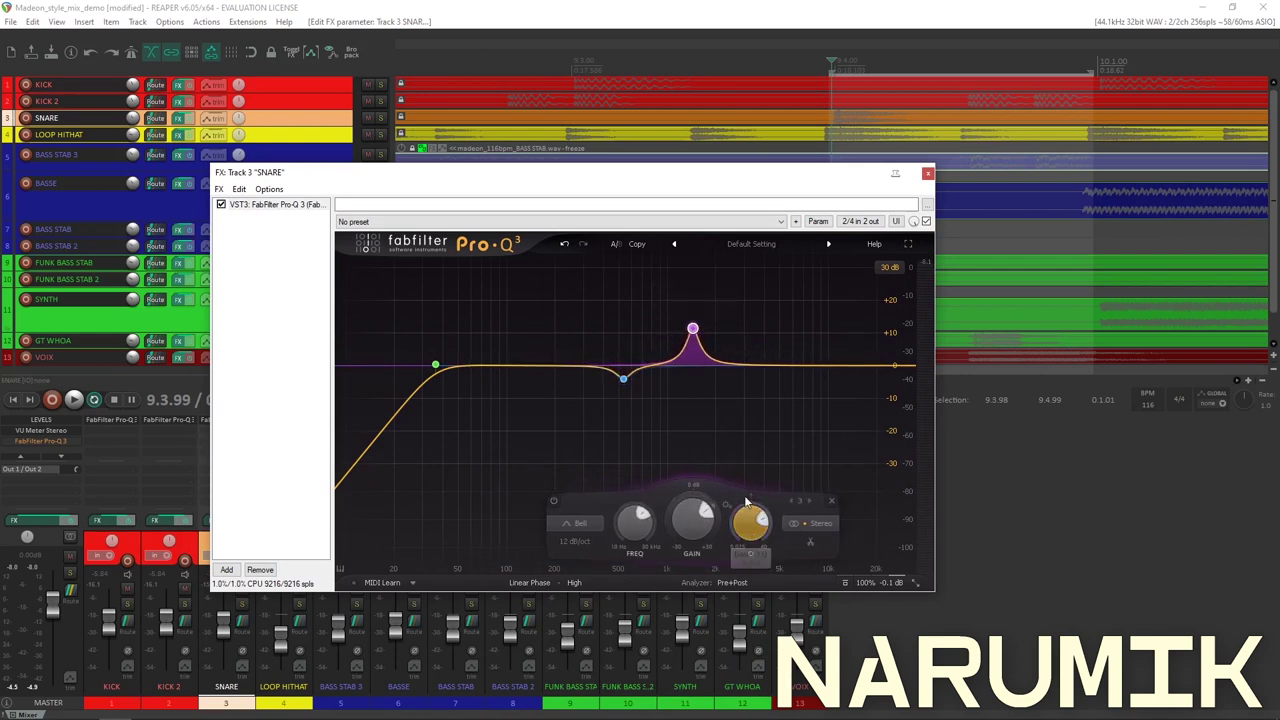
{"action": "left_click", "coordinate": [594, 6]}
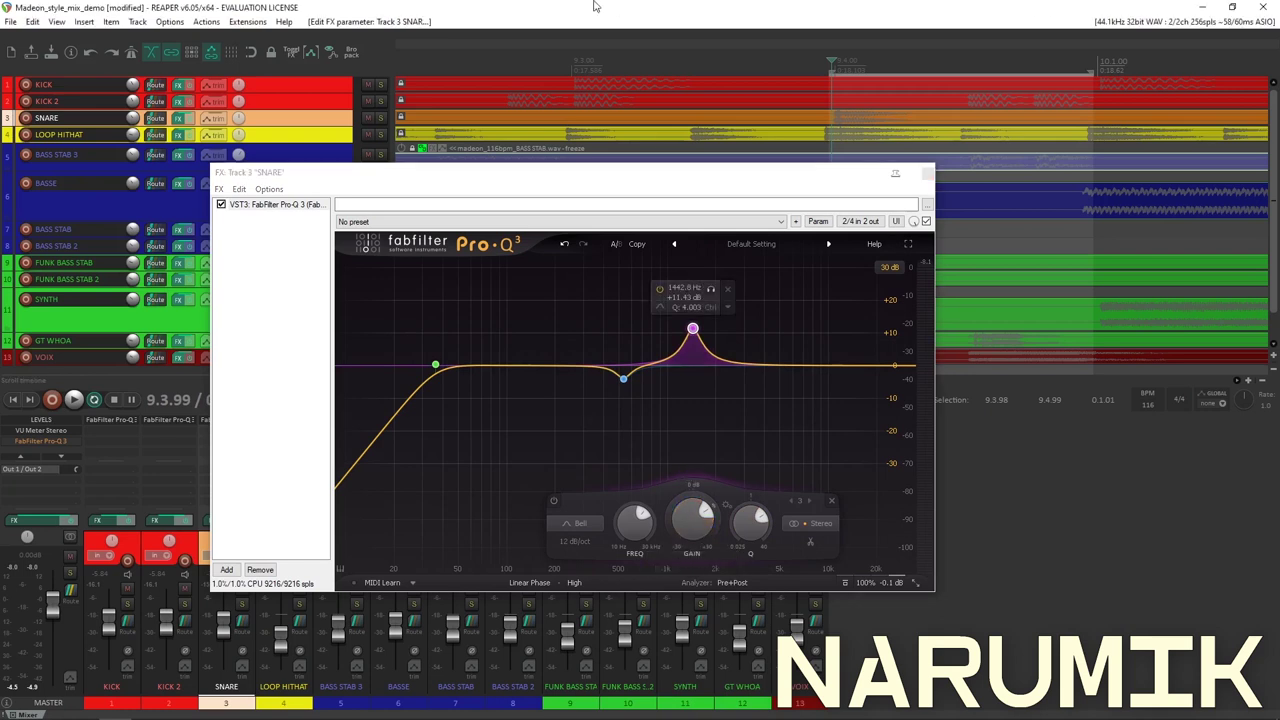
{"action": "key", "text": "space"}
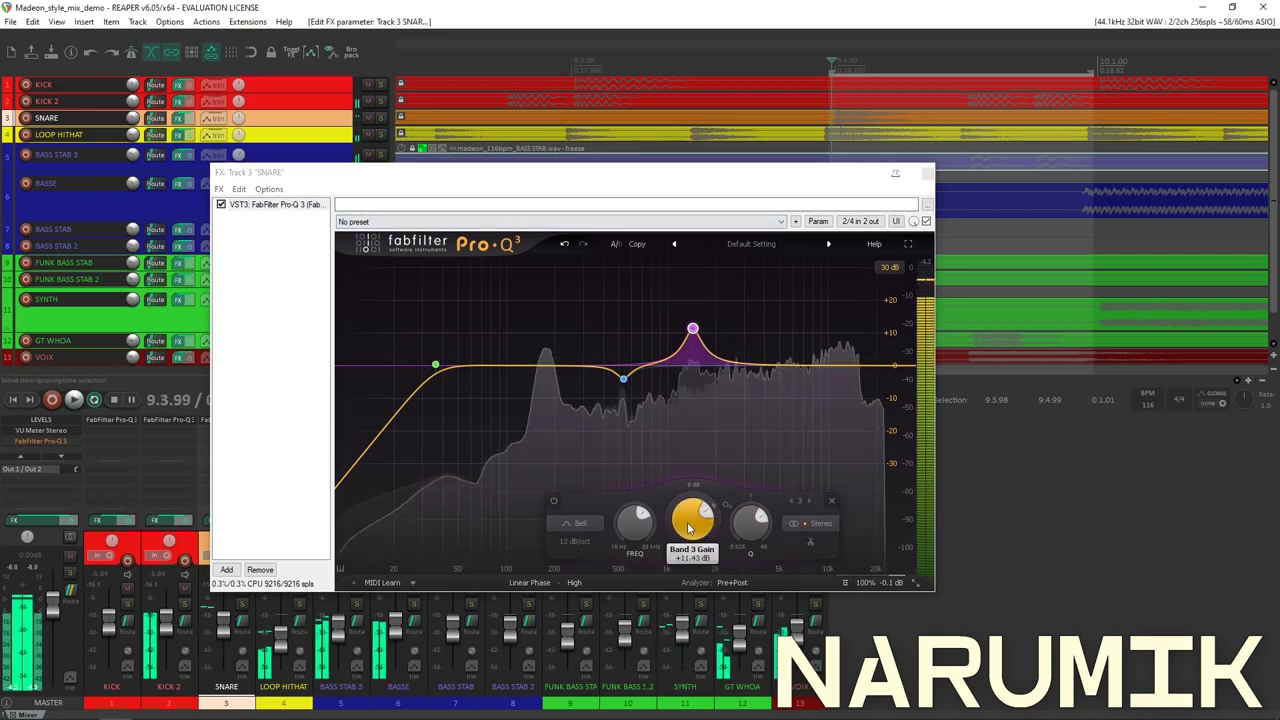
Move SNARE's EQ window off the arrangement and play the mix with the boost from about 10.3.
{"action": "left_click_drag", "start_coordinate": [720, 174], "coordinate": [632, 384]}
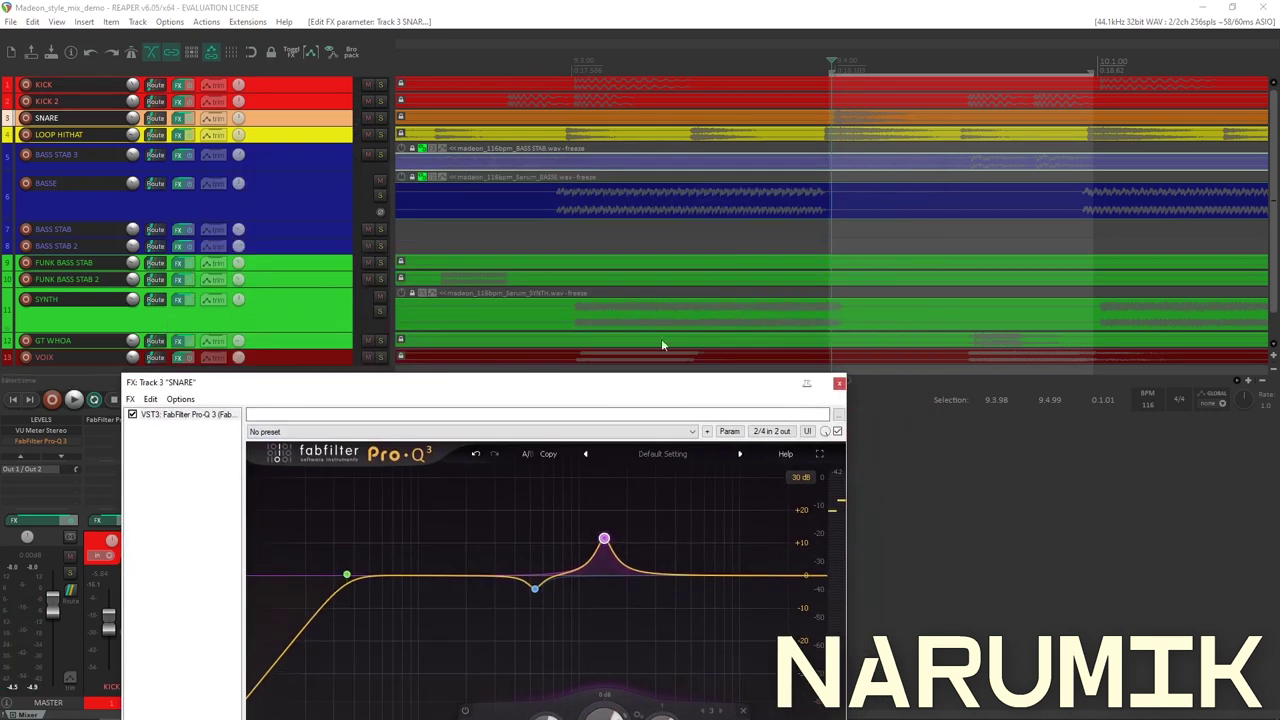
{"action": "scroll", "coordinate": [776, 290], "scroll_direction": "down", "scroll_amount": 4}
{"action": "scroll", "coordinate": [783, 287], "scroll_direction": "down", "scroll_amount": 3}
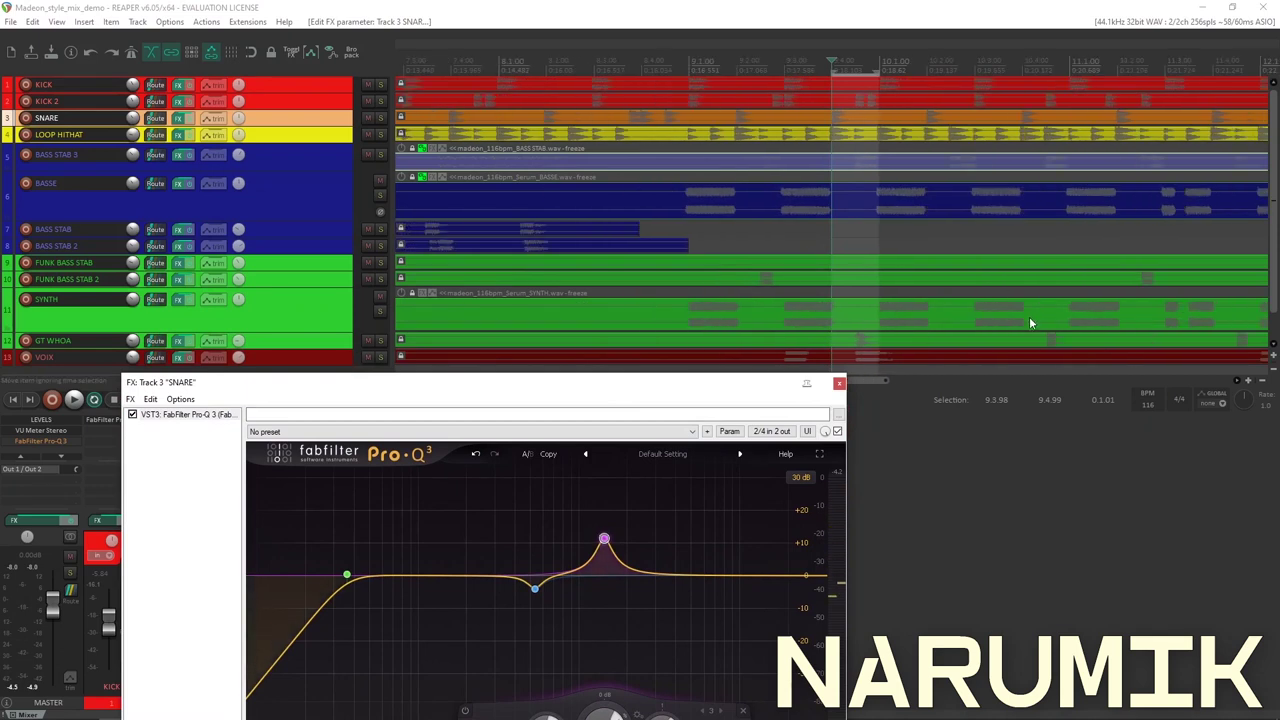
{"action": "left_click", "coordinate": [1032, 312]}
{"action": "key", "text": "space"}
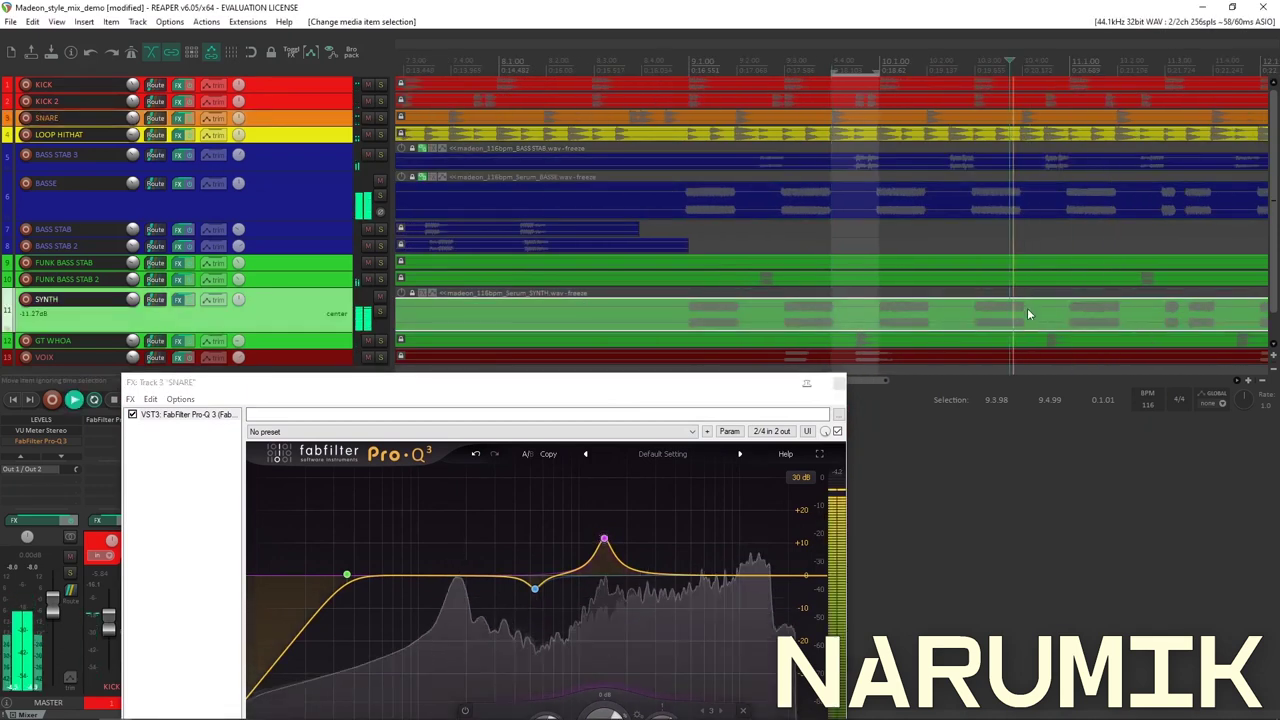
{"action": "scroll", "coordinate": [1118, 313], "scroll_direction": "down", "scroll_amount": 2}
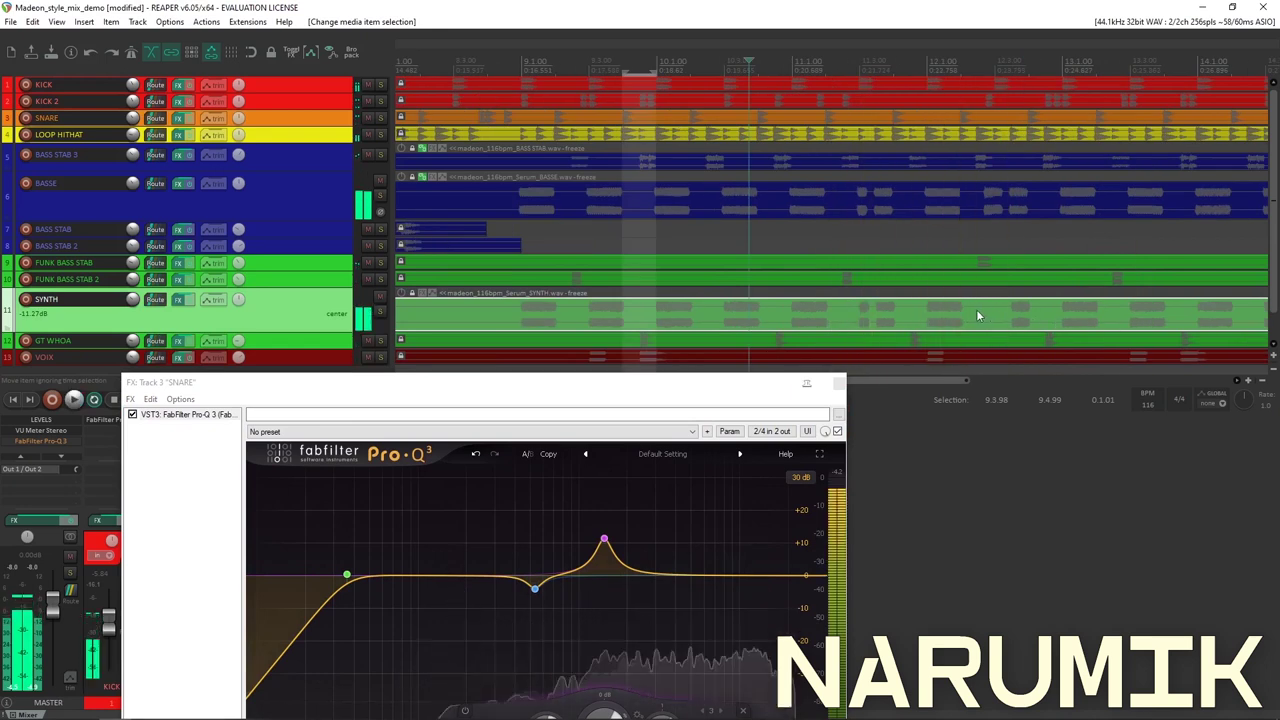
{"action": "scroll", "coordinate": [975, 315], "scroll_direction": "up", "scroll_amount": 4}
{"action": "left_click", "coordinate": [811, 304]}
{"action": "left_click", "coordinate": [805, 314]}
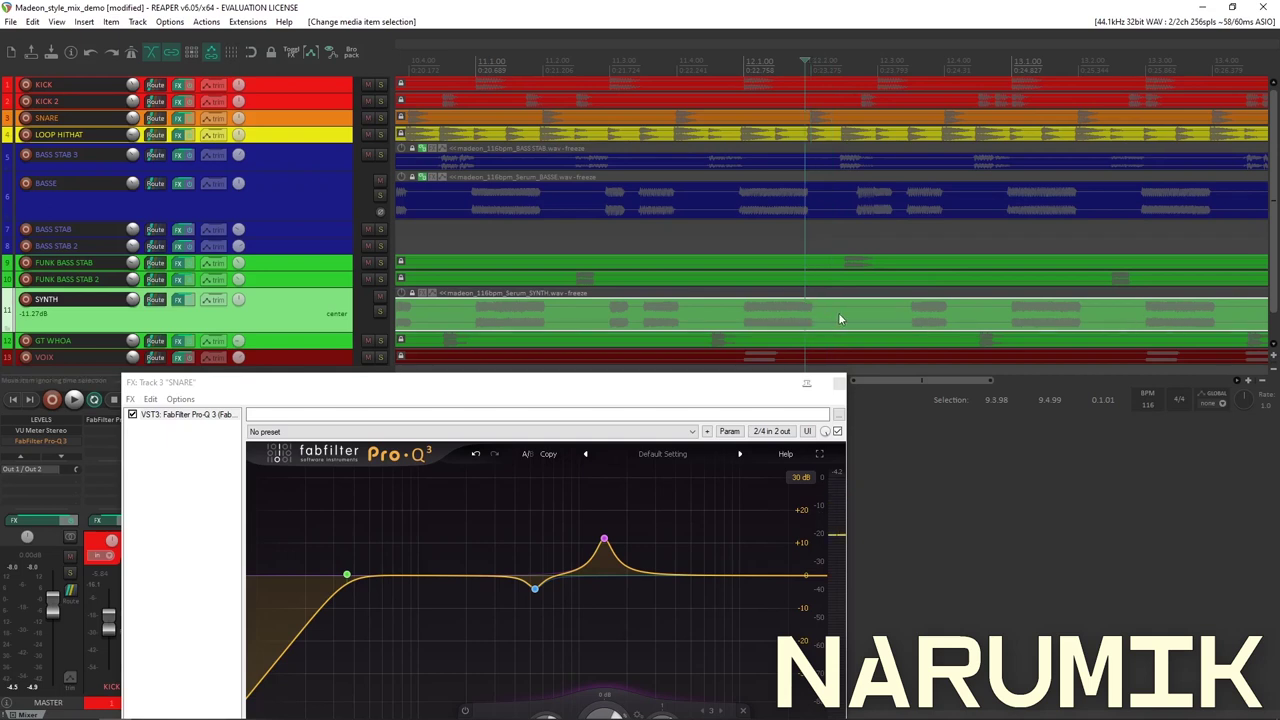
Place the edit cursor late in beat 13.3 and briefly play the mix with SNARE's boost.
{"action": "scroll", "coordinate": [838, 318], "scroll_direction": "down", "scroll_amount": 4}
{"action": "left_click", "coordinate": [981, 317]}
{"action": "left_click", "coordinate": [963, 317]}
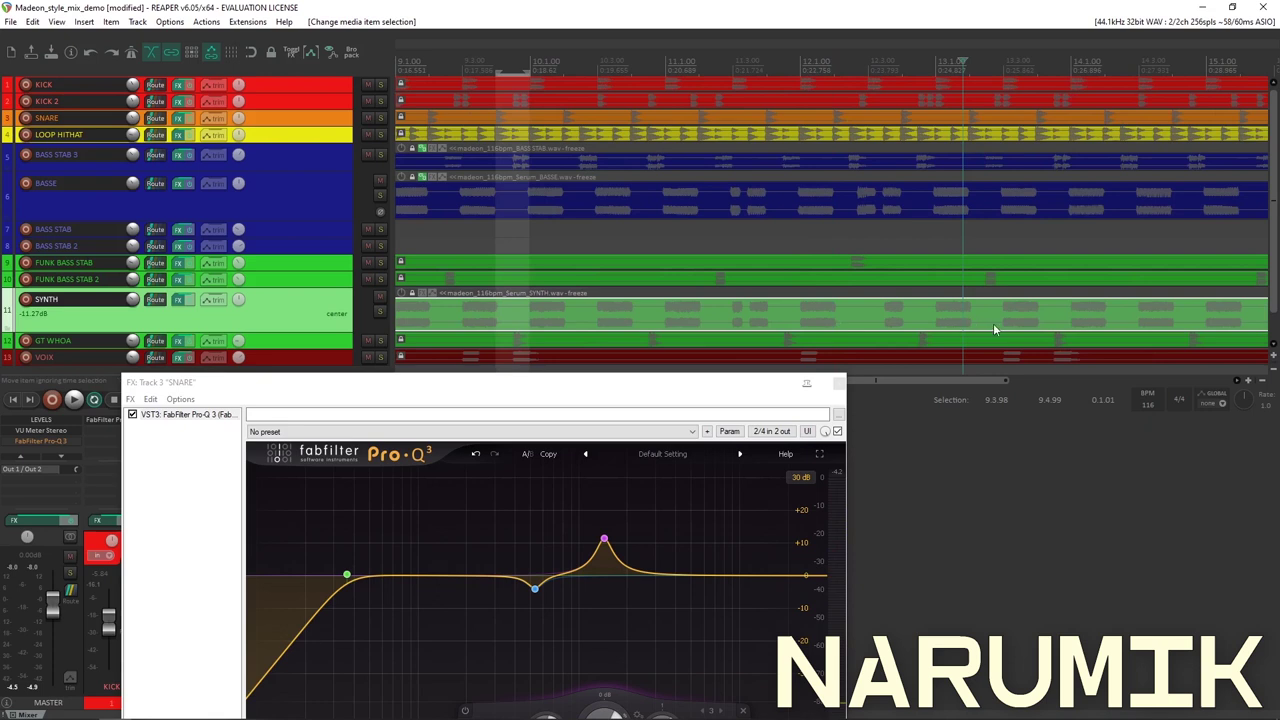
{"action": "scroll", "coordinate": [993, 323], "scroll_direction": "up", "scroll_amount": 5}
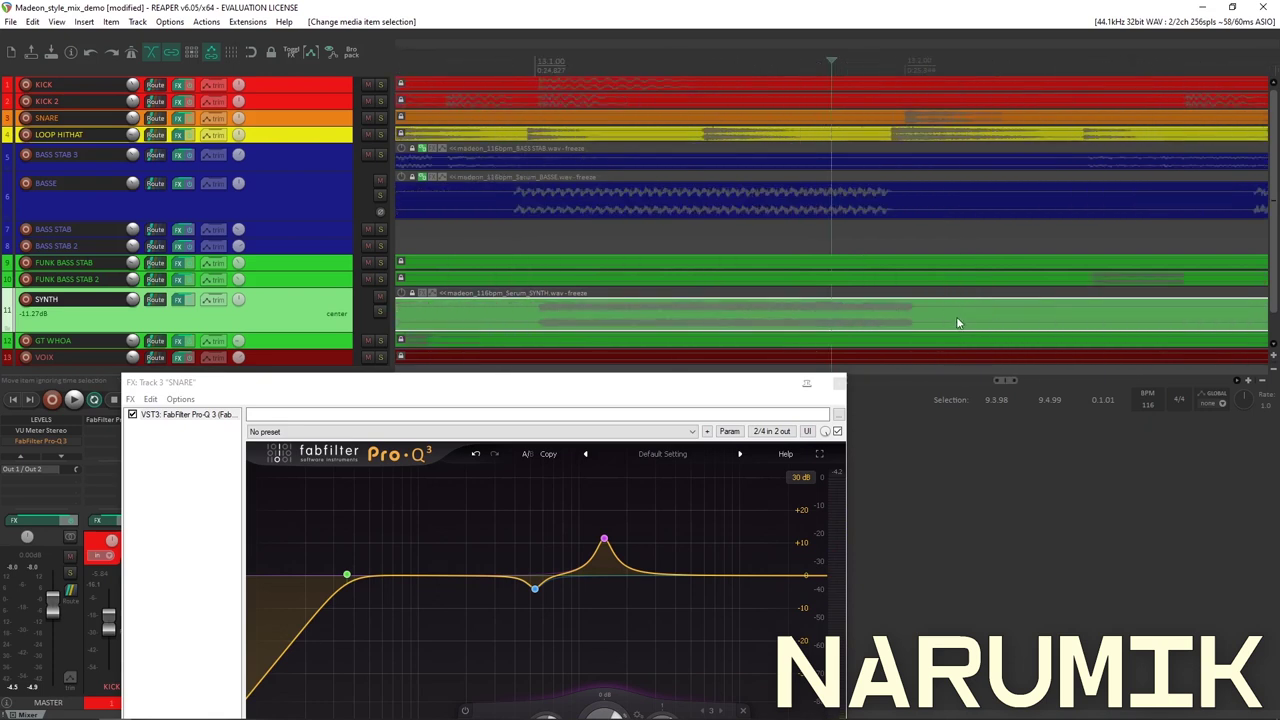
{"action": "scroll", "coordinate": [953, 320], "scroll_direction": "down", "scroll_amount": 5}
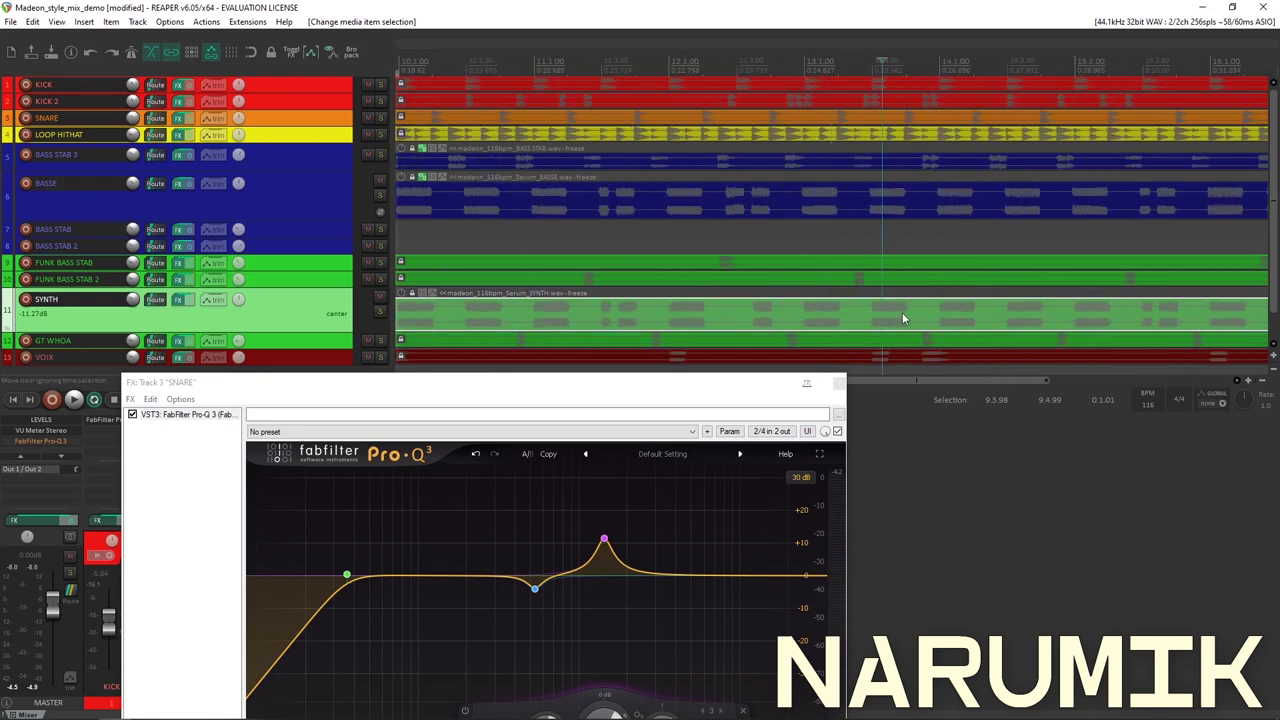
{"action": "scroll", "coordinate": [911, 313], "scroll_direction": "up", "scroll_amount": 3}
{"action": "scroll", "coordinate": [845, 310], "scroll_direction": "down", "scroll_amount": 2}
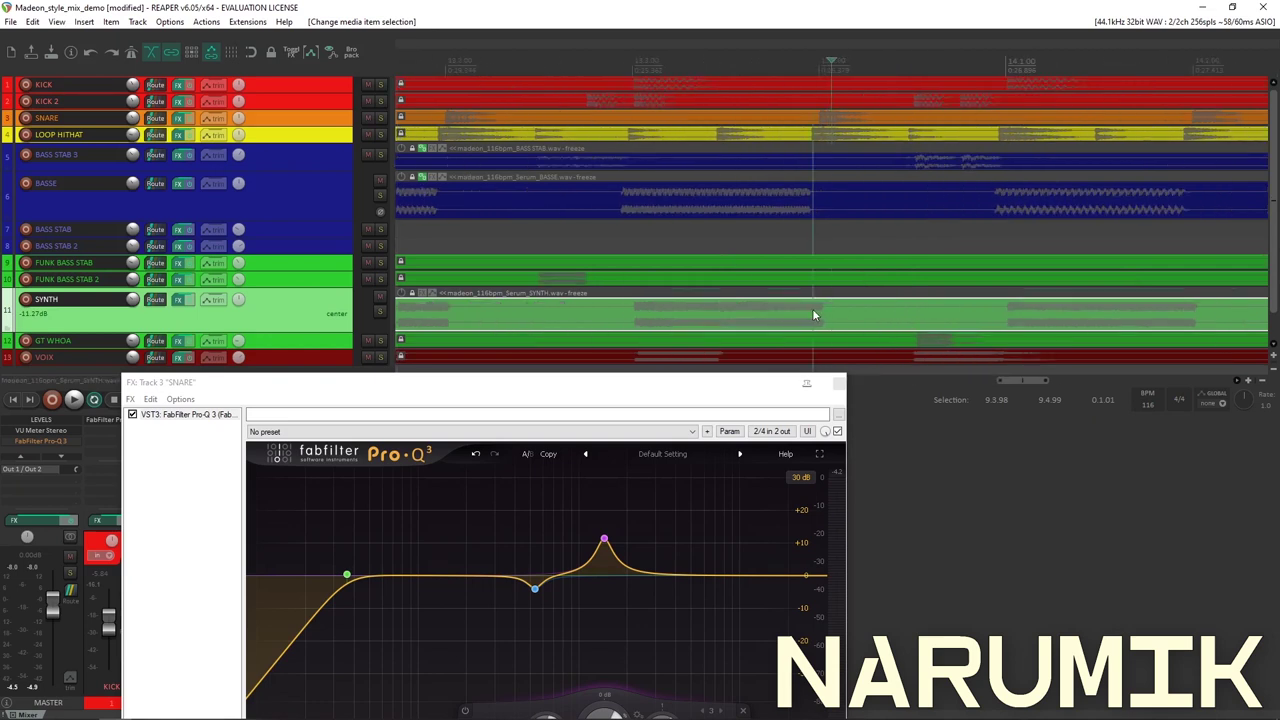
{"action": "key", "text": "space"}
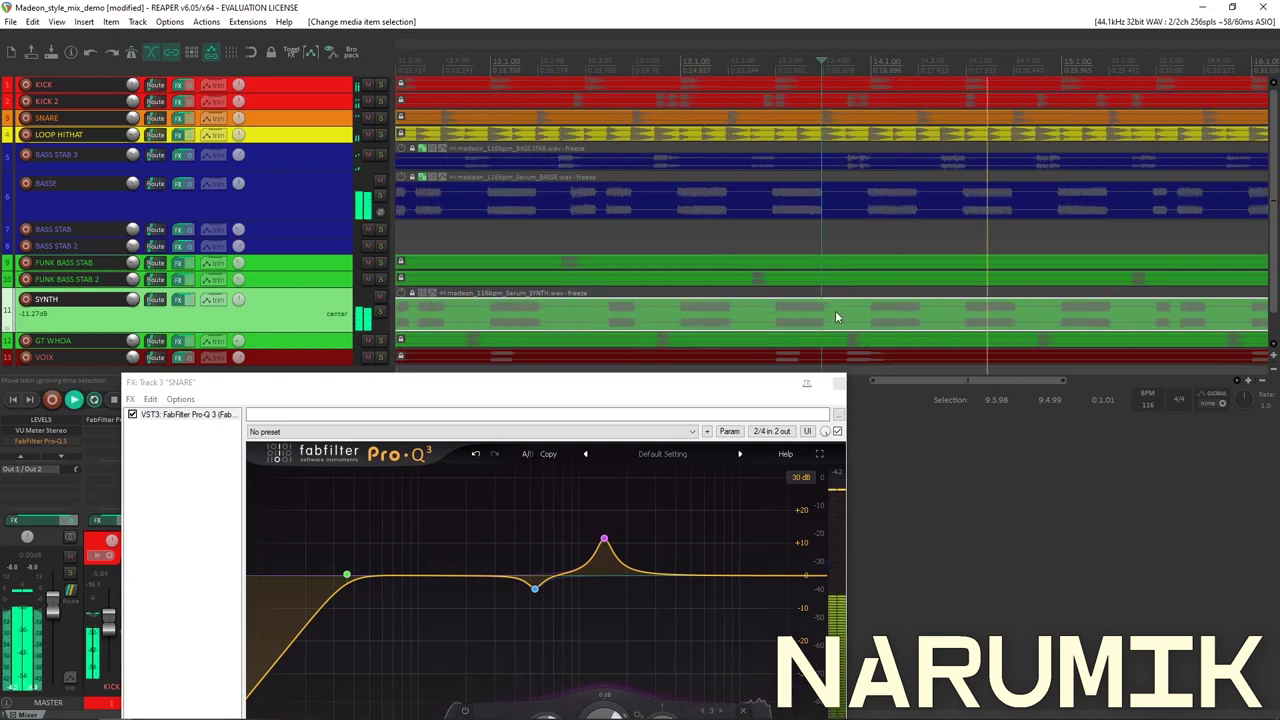
{"action": "key", "text": "space"}
Delete the 1443 Hz boost band from SNARE's EQ.
{"action": "left_click", "coordinate": [605, 540]}
{"action": "left_click_drag", "start_coordinate": [603, 387], "coordinate": [543, 222]}
{"action": "left_click", "coordinate": [684, 549]}
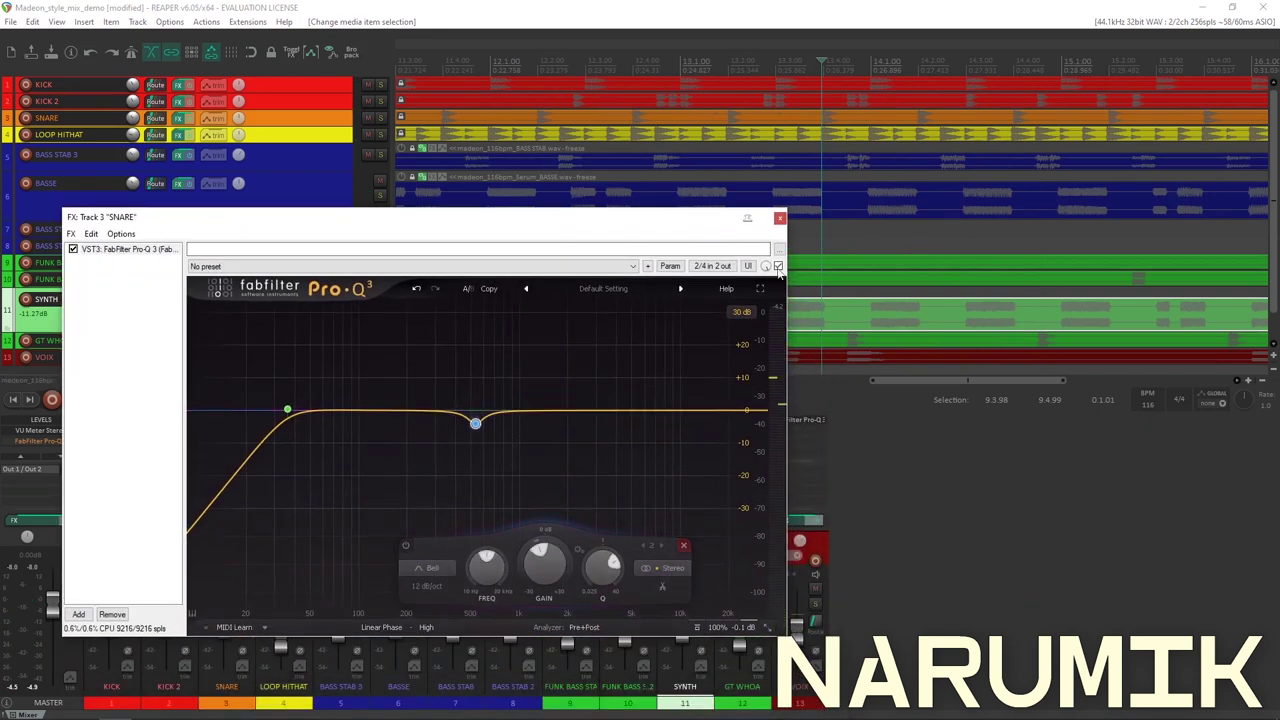
{"action": "scroll", "coordinate": [887, 310], "scroll_direction": "up", "scroll_amount": 5}
{"action": "left_click", "coordinate": [1013, 320]}
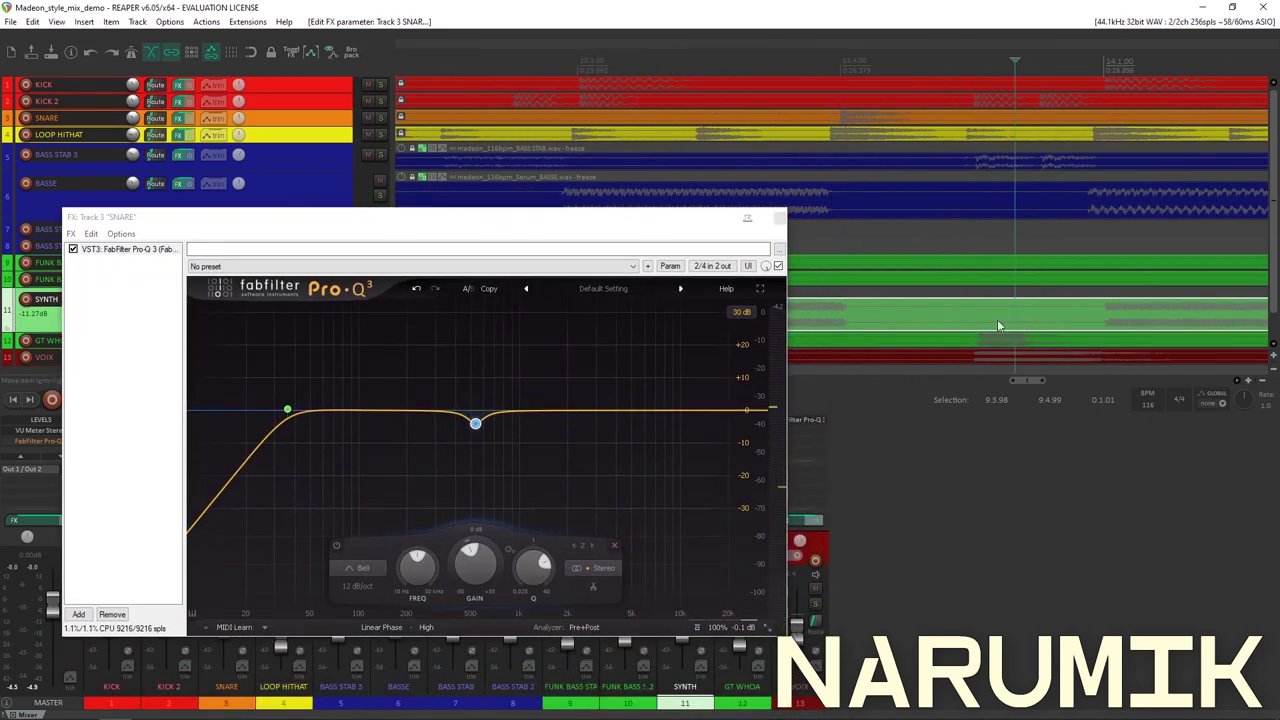
{"action": "scroll", "coordinate": [960, 325], "scroll_direction": "down", "scroll_amount": 3}
{"action": "scroll", "coordinate": [866, 311], "scroll_direction": "down", "scroll_amount": 2}
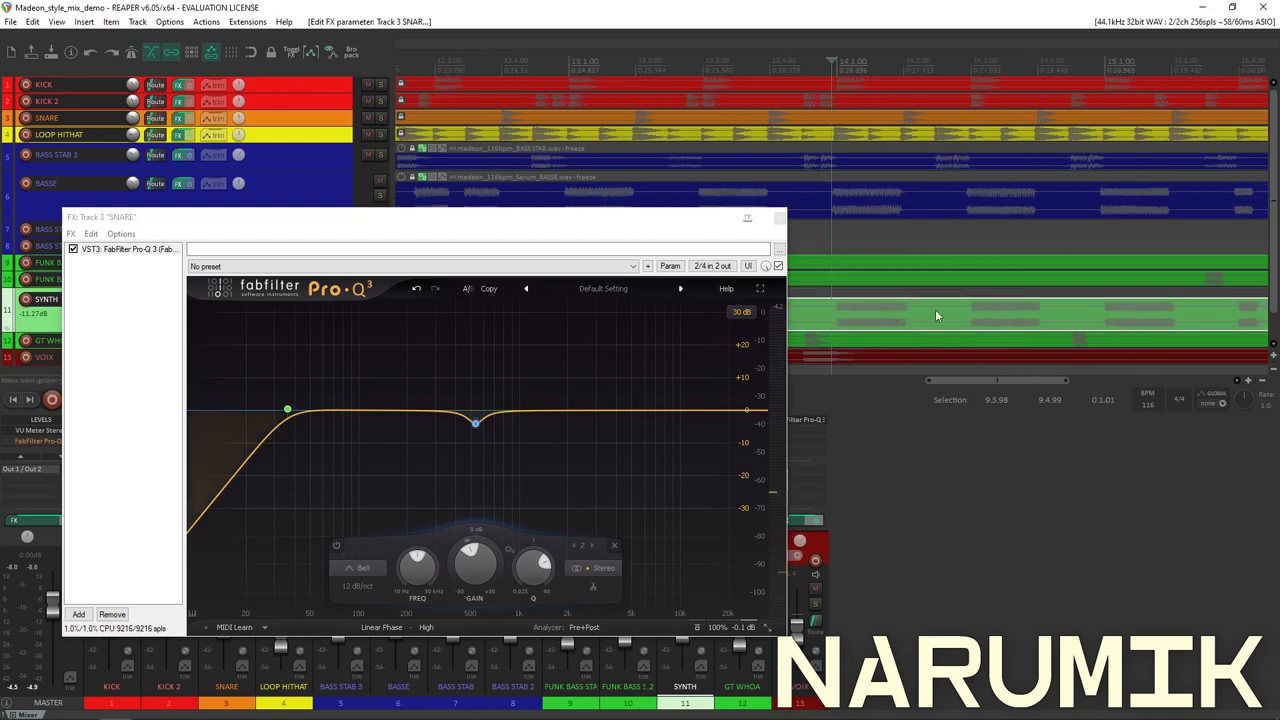
{"action": "scroll", "coordinate": [933, 331], "scroll_direction": "down", "scroll_amount": 2}
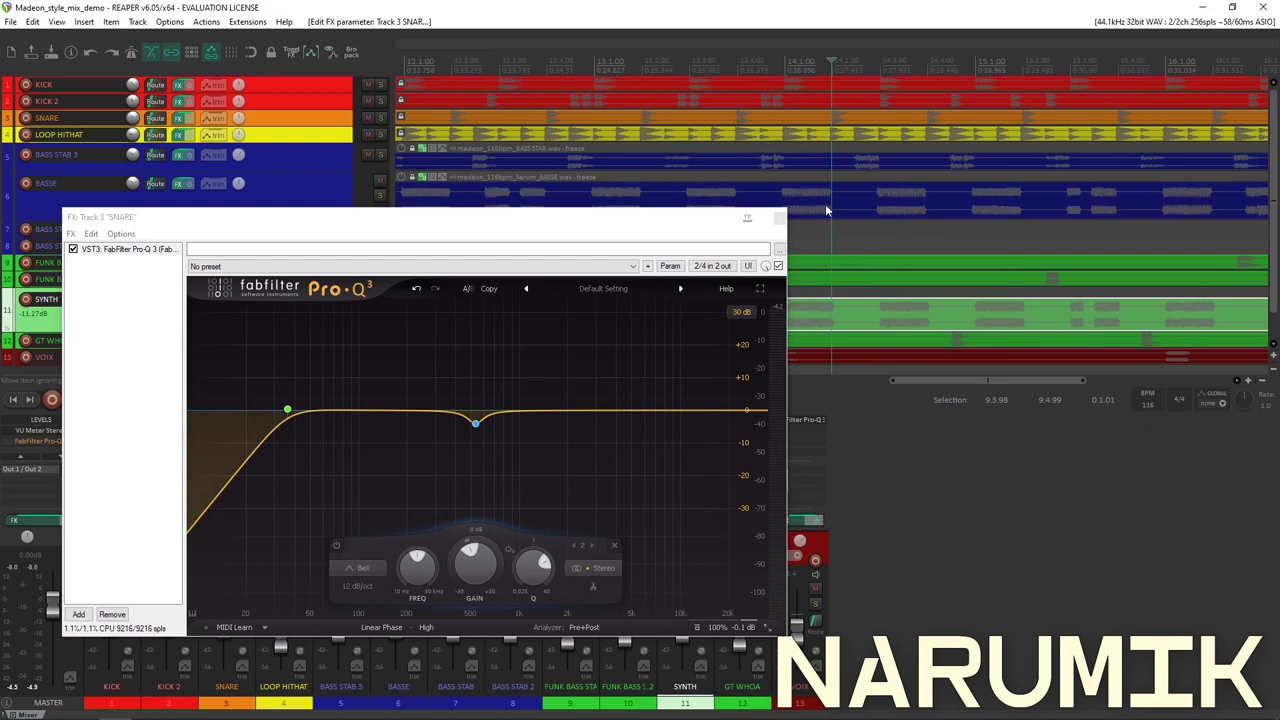
{"action": "scroll", "coordinate": [825, 204], "scroll_direction": "up", "scroll_amount": 6}
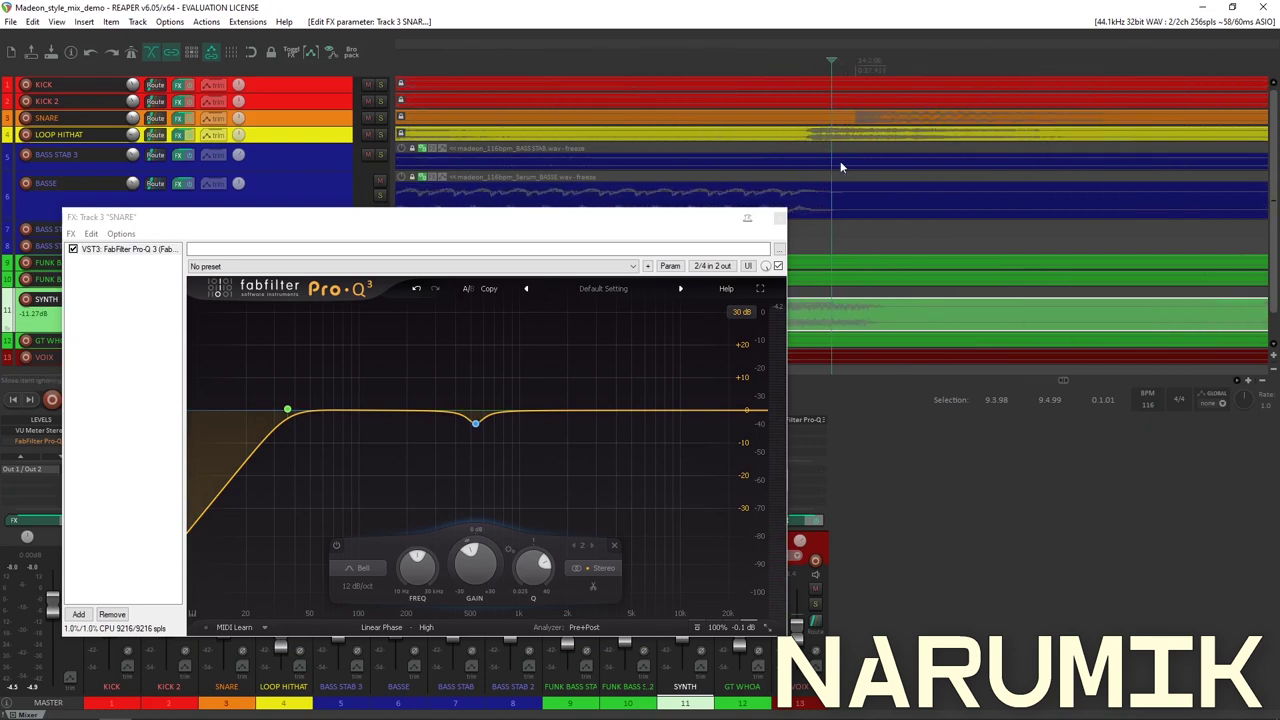
{"action": "scroll", "coordinate": [841, 167], "scroll_direction": "down", "scroll_amount": 4}
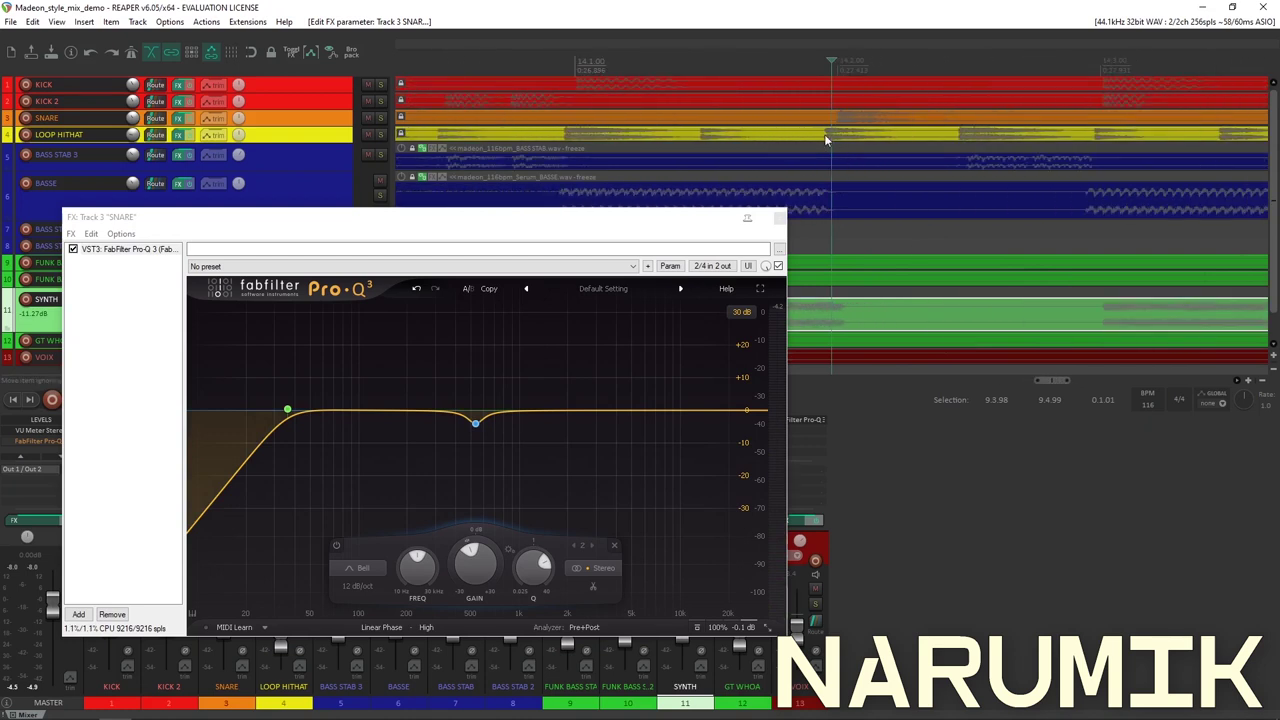
{"action": "scroll", "coordinate": [826, 139], "scroll_direction": "down", "scroll_amount": 1}
{"action": "scroll", "coordinate": [838, 130], "scroll_direction": "down", "scroll_amount": 3}
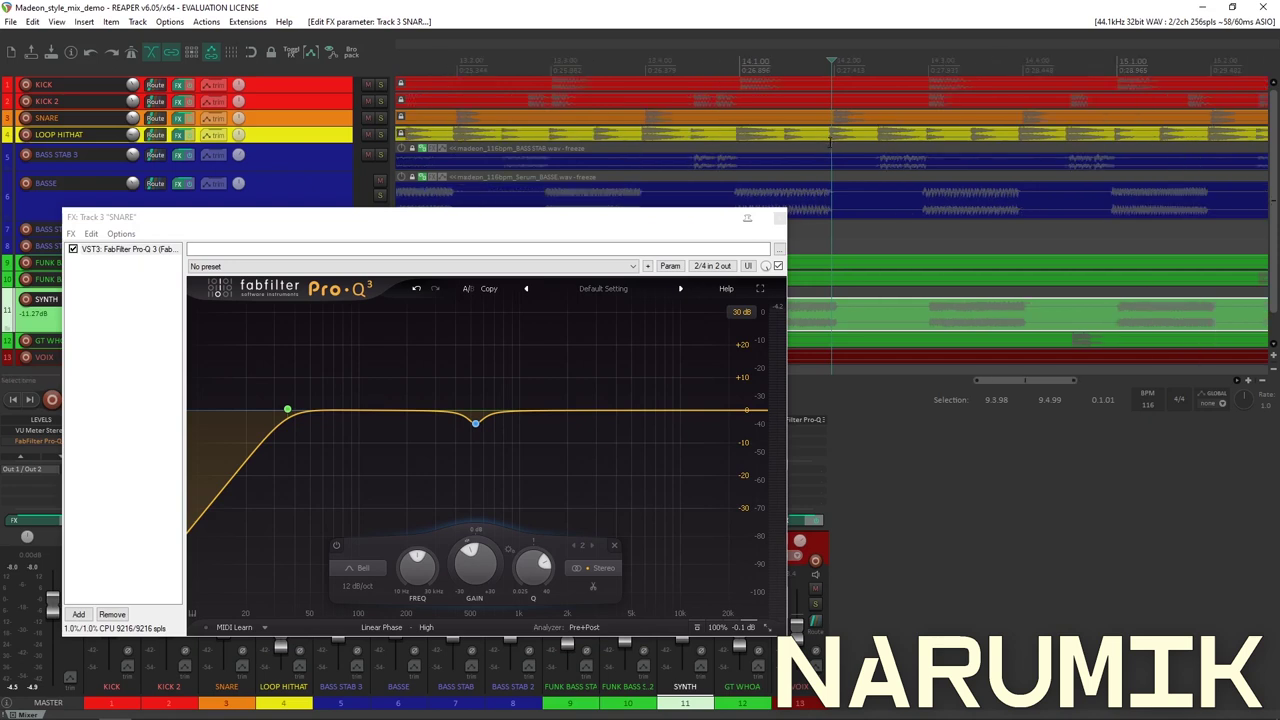
{"action": "scroll", "coordinate": [843, 133], "scroll_direction": "up", "scroll_amount": 6}
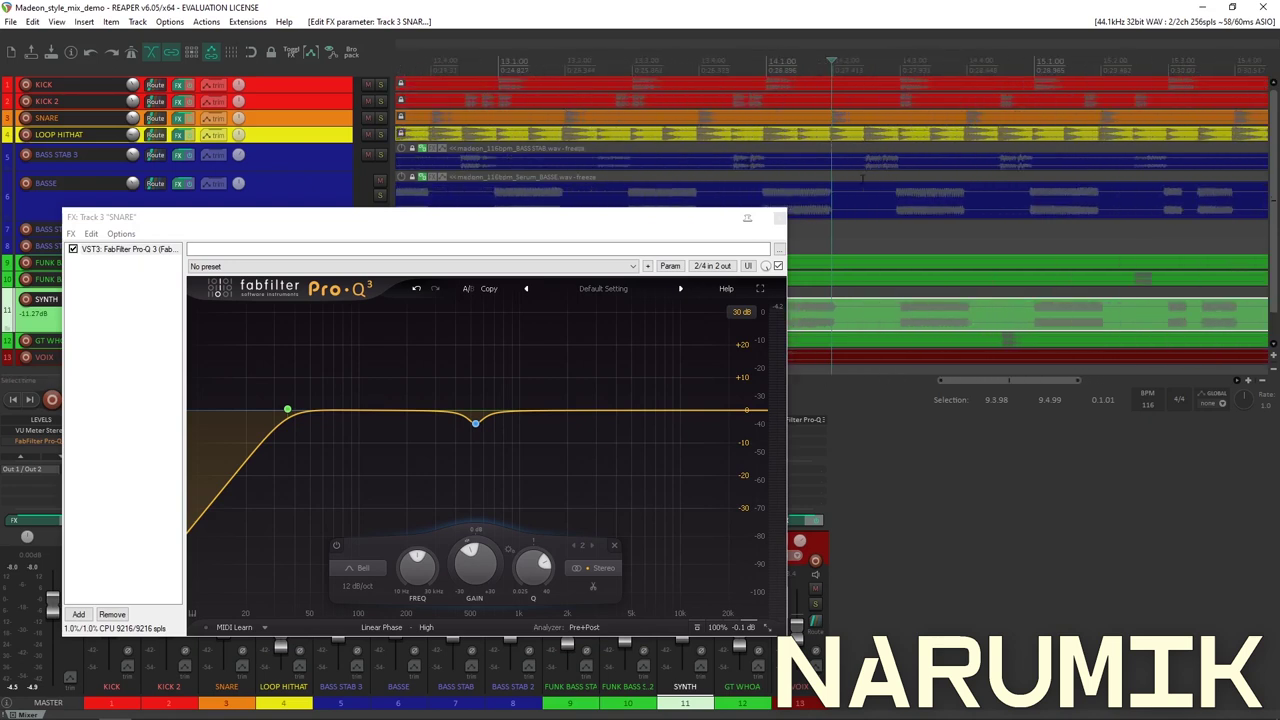
{"action": "scroll", "coordinate": [868, 194], "scroll_direction": "down", "scroll_amount": 1}
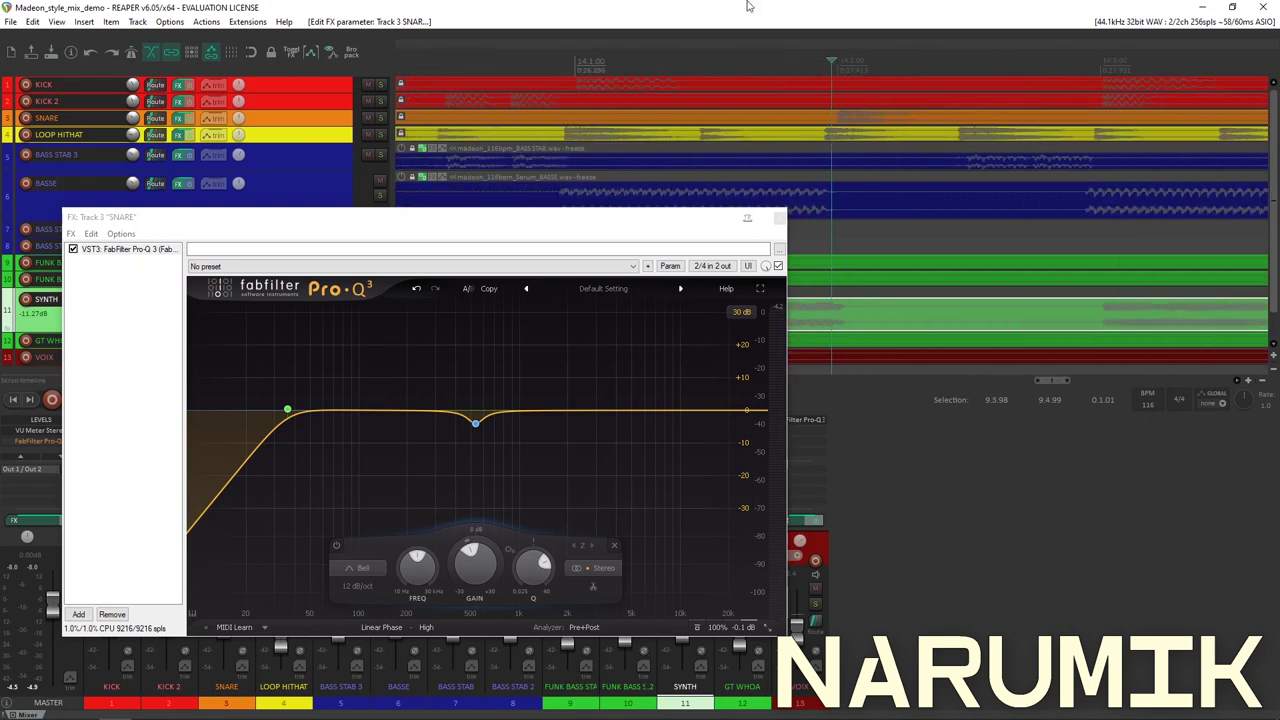
Place the edit cursor at 13.1.79, then add a bell cut of about -1 dB at 5283 Hz to SNARE's EQ and bypass that band.
{"action": "left_click_drag", "start_coordinate": [520, 219], "coordinate": [690, 247]}
{"action": "scroll", "coordinate": [794, 125], "scroll_direction": "down", "scroll_amount": 3}
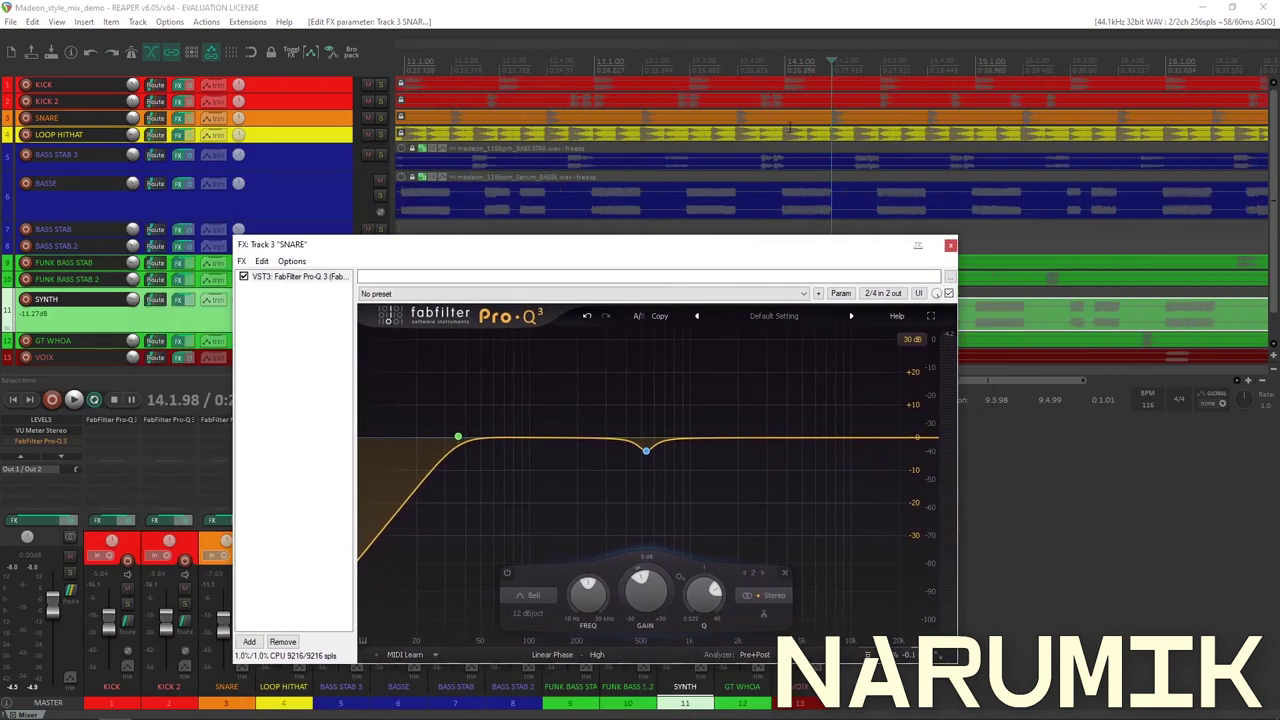
{"action": "left_click", "coordinate": [795, 126]}
{"action": "scroll", "coordinate": [800, 130], "scroll_direction": "up", "scroll_amount": 4}
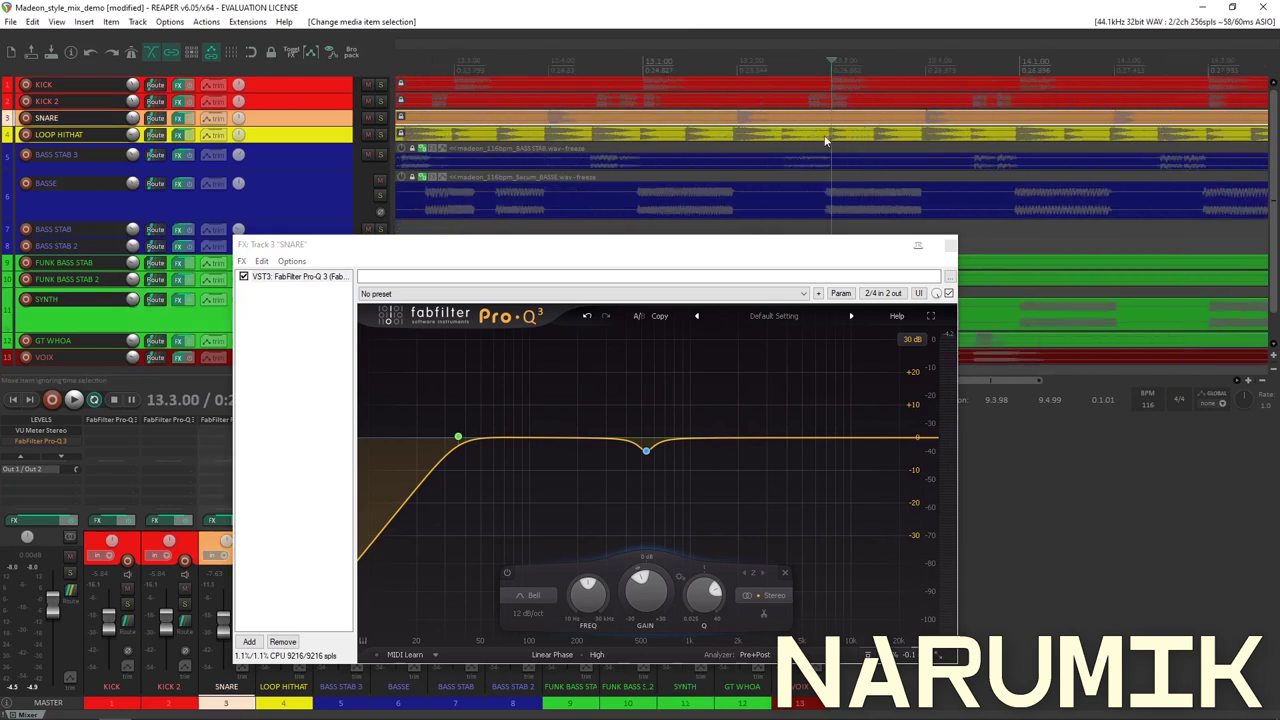
{"action": "left_click", "coordinate": [775, 110]}
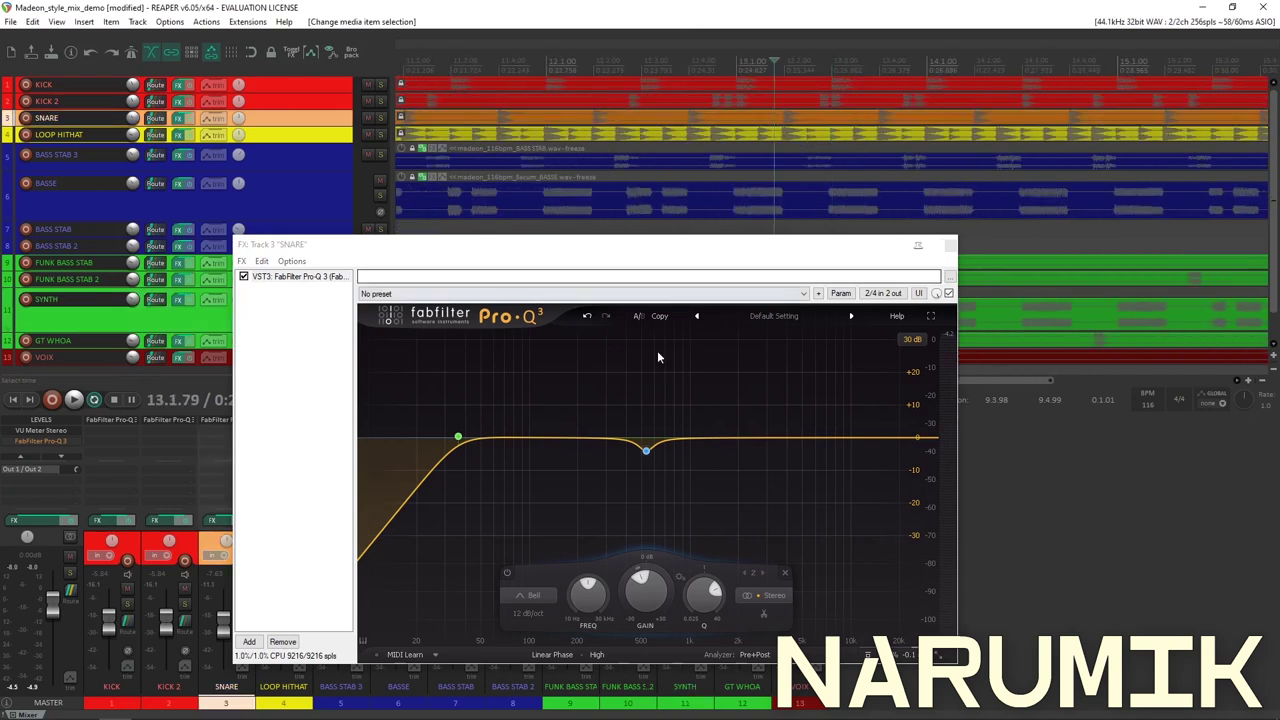
{"action": "mouse_move", "coordinate": [795, 437]}
{"action": "left_mouse_down"}
{"action": "mouse_move", "coordinate": [831, 450]}
{"action": "mouse_move", "coordinate": [812, 449]}
{"action": "left_mouse_up"}
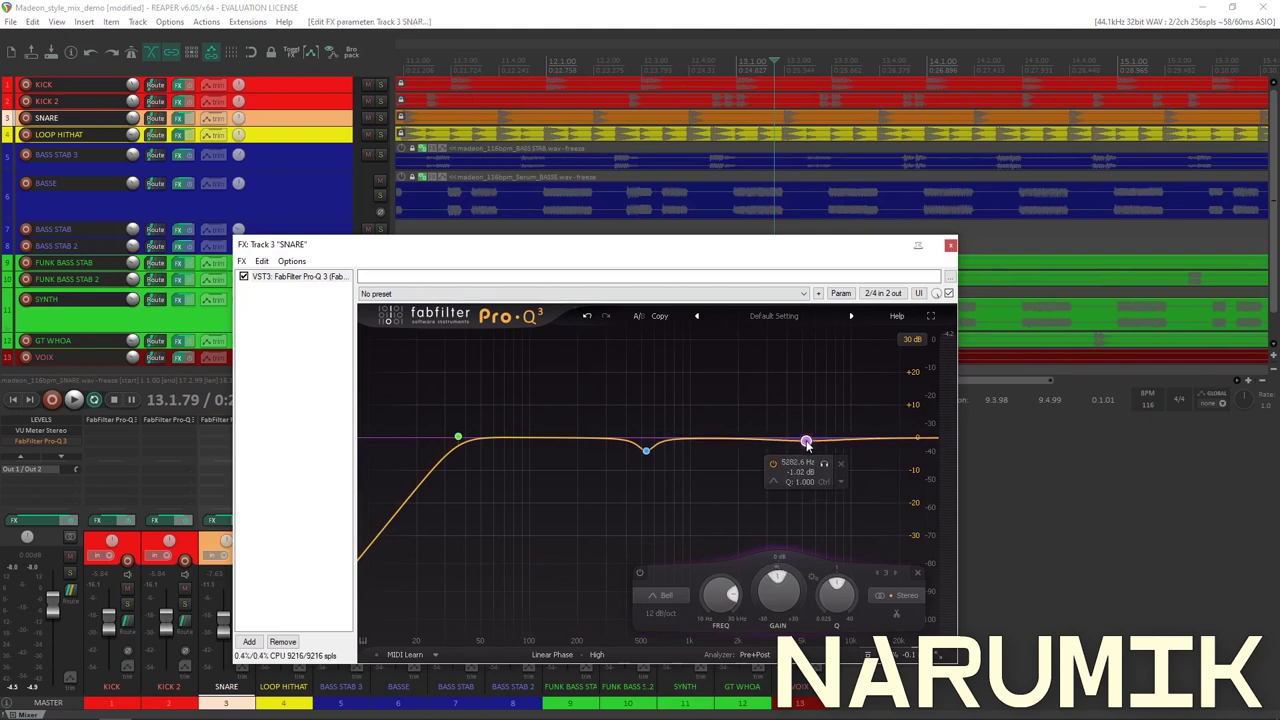
{"action": "left_click", "coordinate": [640, 572]}
Open the master's Pro-Q 3, move its band-pass to about 4630 Hz during playback from 13.1.79, and close it.
{"action": "left_click", "coordinate": [60, 448]}
{"action": "left_click", "coordinate": [56, 445]}
{"action": "left_click_drag", "start_coordinate": [517, 160], "coordinate": [565, 134]}
{"action": "left_click_drag", "start_coordinate": [633, 249], "coordinate": [597, 444]}
{"action": "key", "text": "space"}
{"action": "left_click_drag", "start_coordinate": [660, 290], "coordinate": [744, 297]}
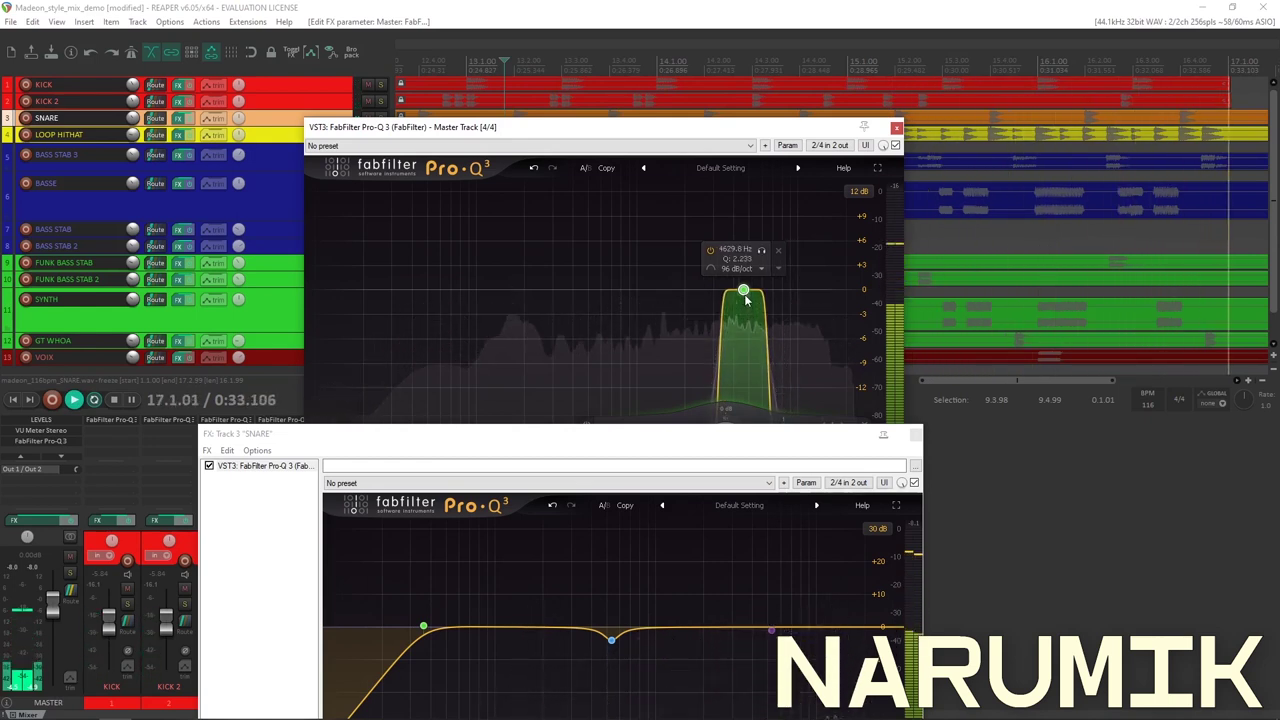
{"action": "left_click", "coordinate": [898, 130]}
Enable SNARE's high bell cut and move it to about 4515 Hz while checking it in playback.
{"action": "left_click_drag", "start_coordinate": [727, 435], "coordinate": [716, 190]}
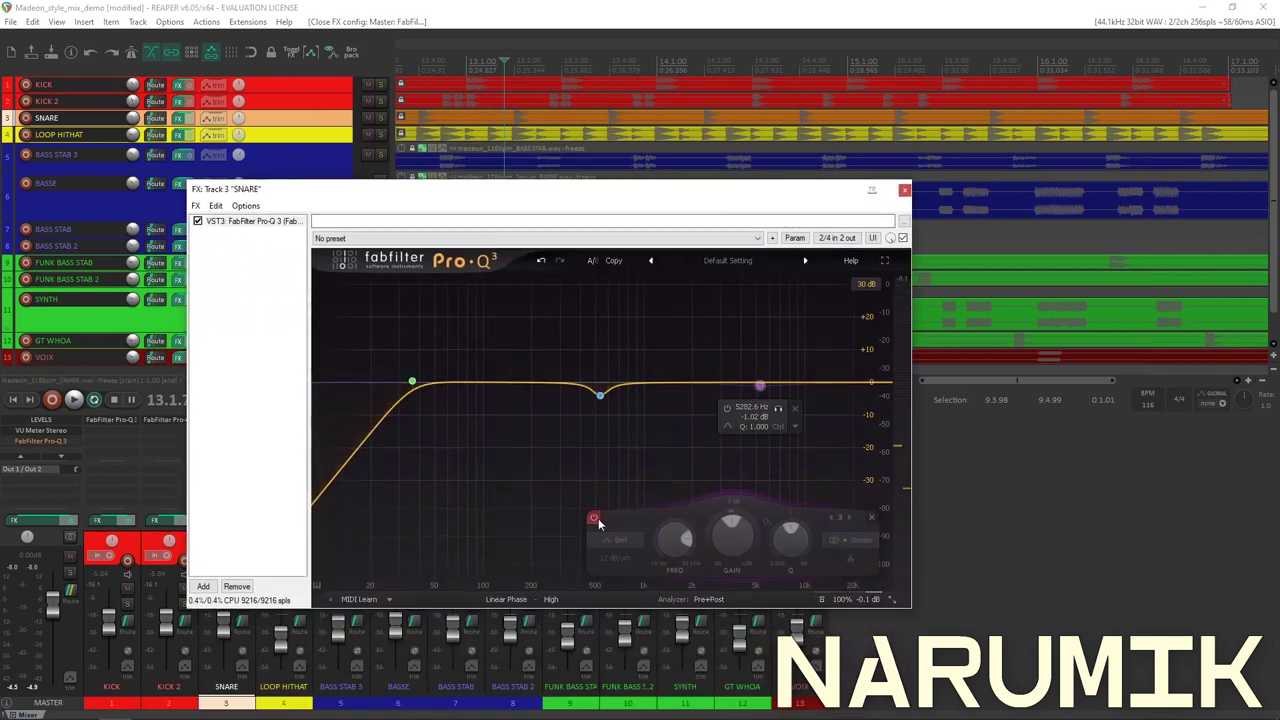
{"action": "left_click", "coordinate": [627, 523]}
{"action": "left_click_drag", "start_coordinate": [763, 390], "coordinate": [783, 392]}
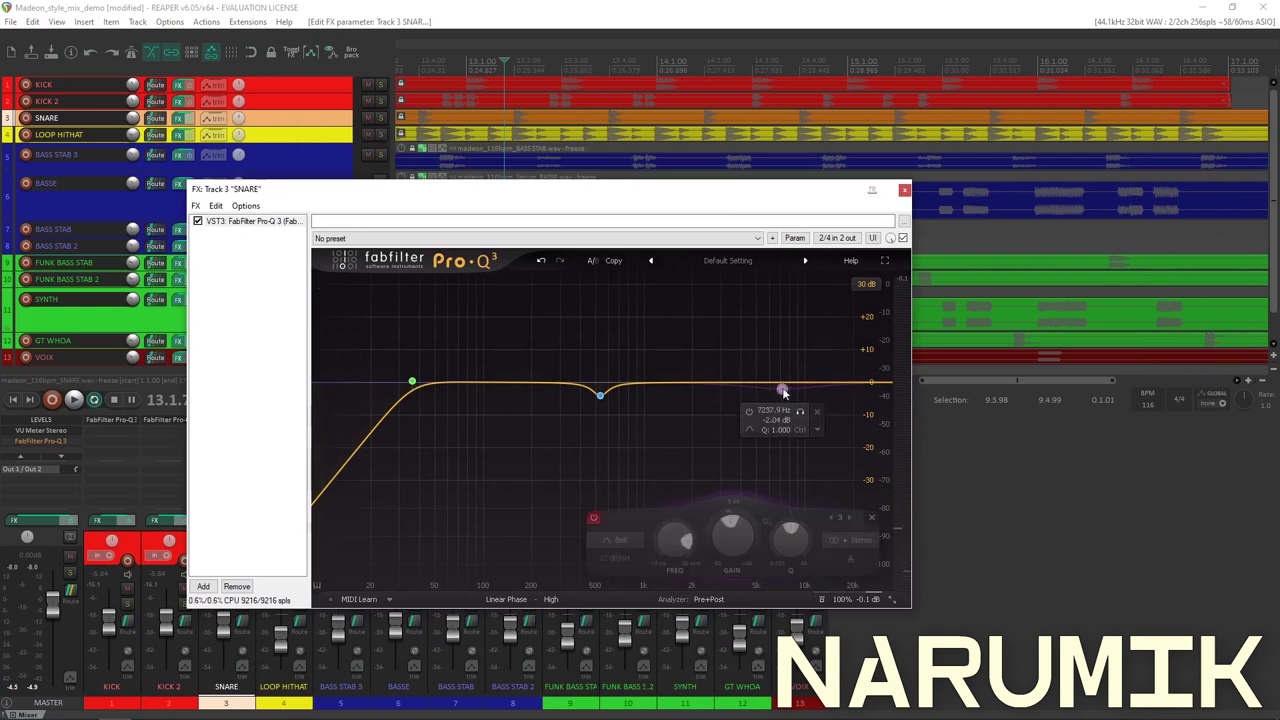
{"action": "key", "text": "space"}
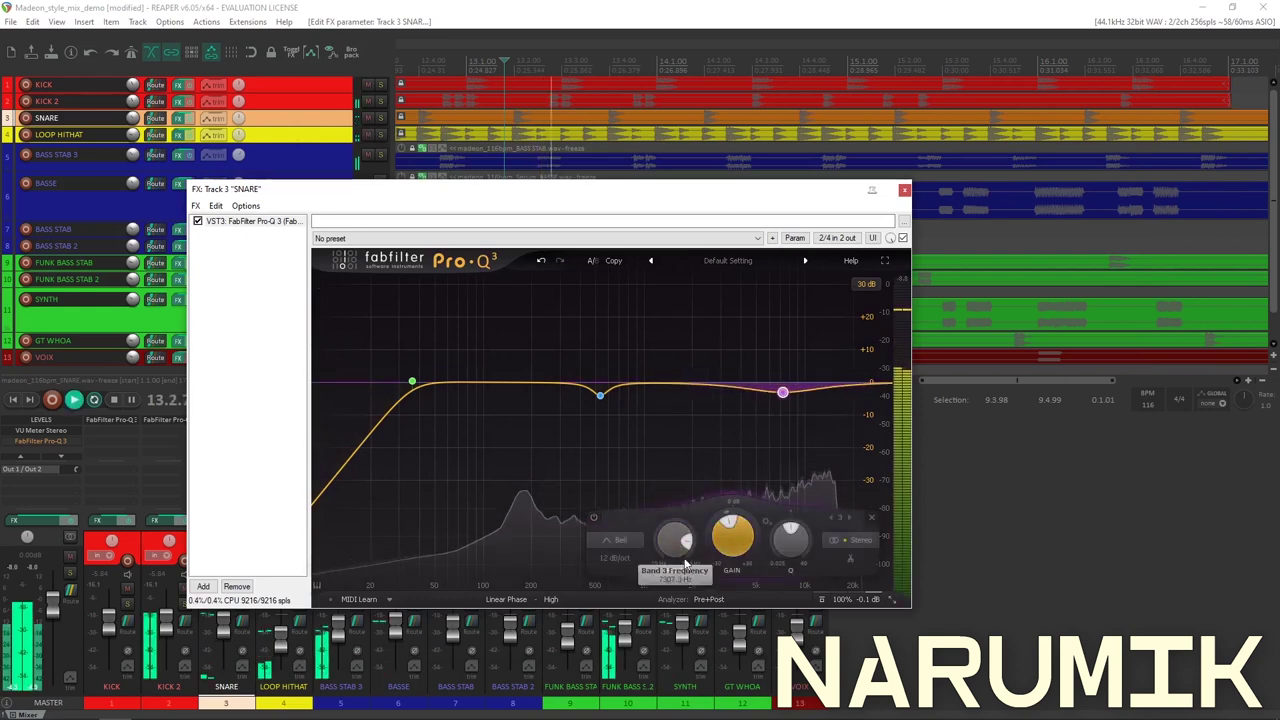
{"action": "left_click_drag", "start_coordinate": [673, 548], "coordinate": [615, 561]}
{"action": "key", "text": "space"}
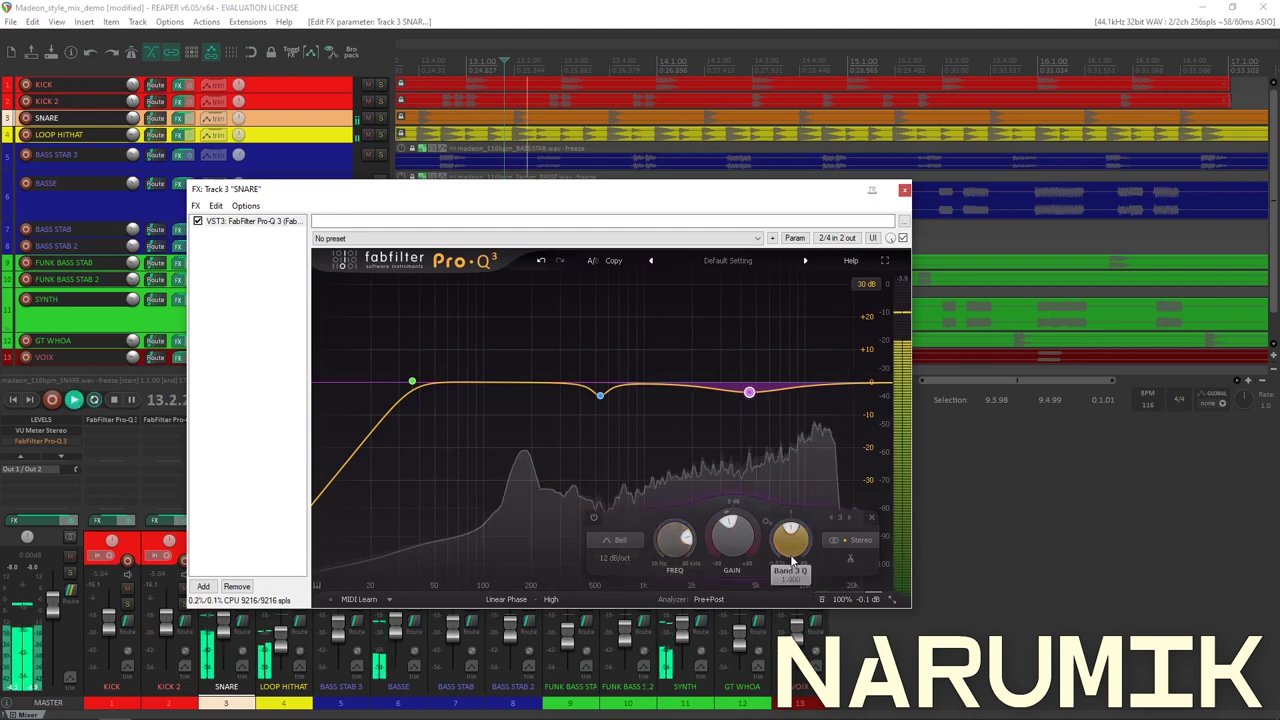
Set SNARE's 4515 Hz cut to a Q of about 1.5 and a gain of about -1.8 dB while auditioning the mix.
{"action": "left_click_drag", "start_coordinate": [792, 559], "coordinate": [757, 620]}
{"action": "left_click", "coordinate": [655, 22]}
{"action": "key", "text": "space"}
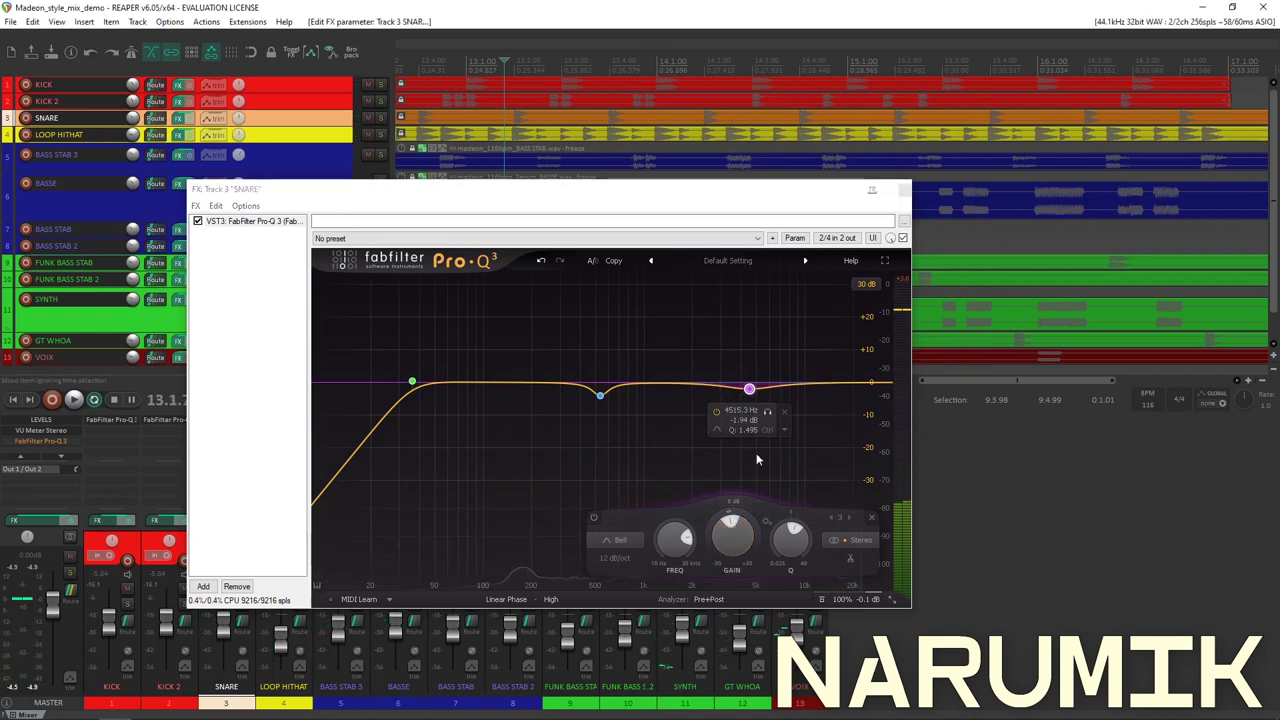
{"action": "left_click_drag", "start_coordinate": [741, 545], "coordinate": [741, 544]}
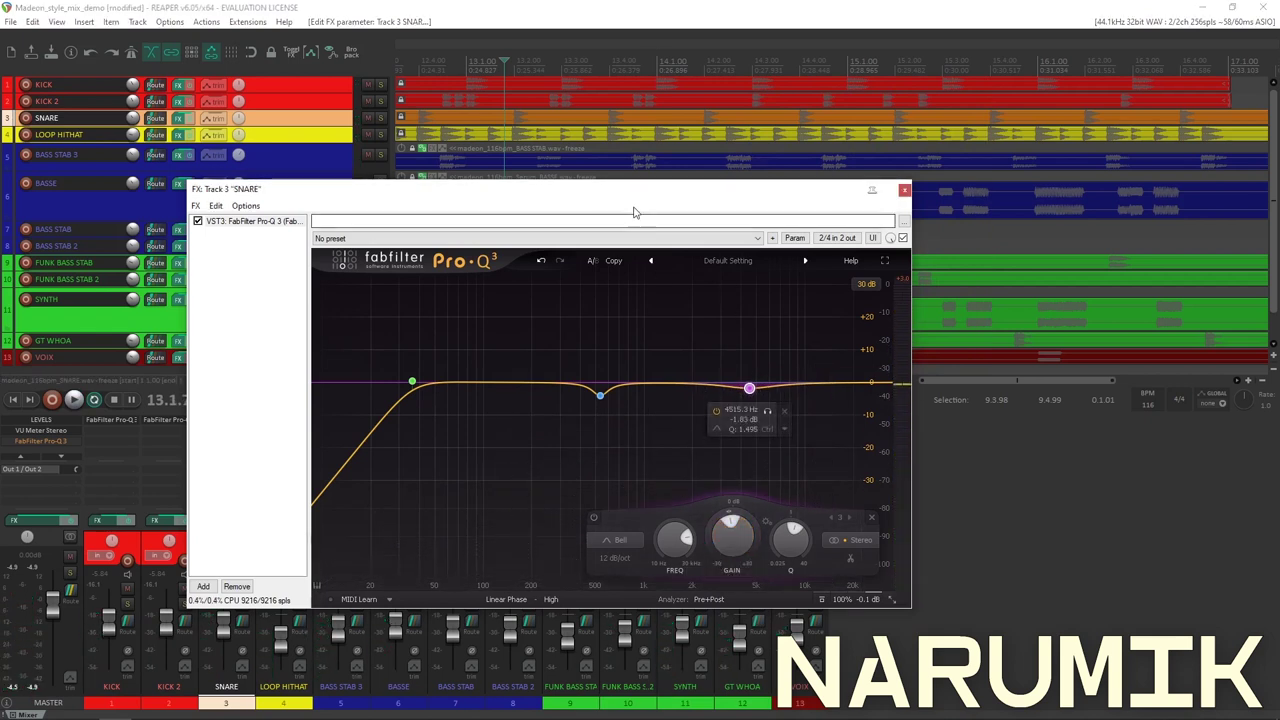
{"action": "scroll", "coordinate": [638, 173], "scroll_direction": "down", "scroll_amount": 5}
{"action": "scroll", "coordinate": [638, 173], "scroll_direction": "up", "scroll_amount": 1}
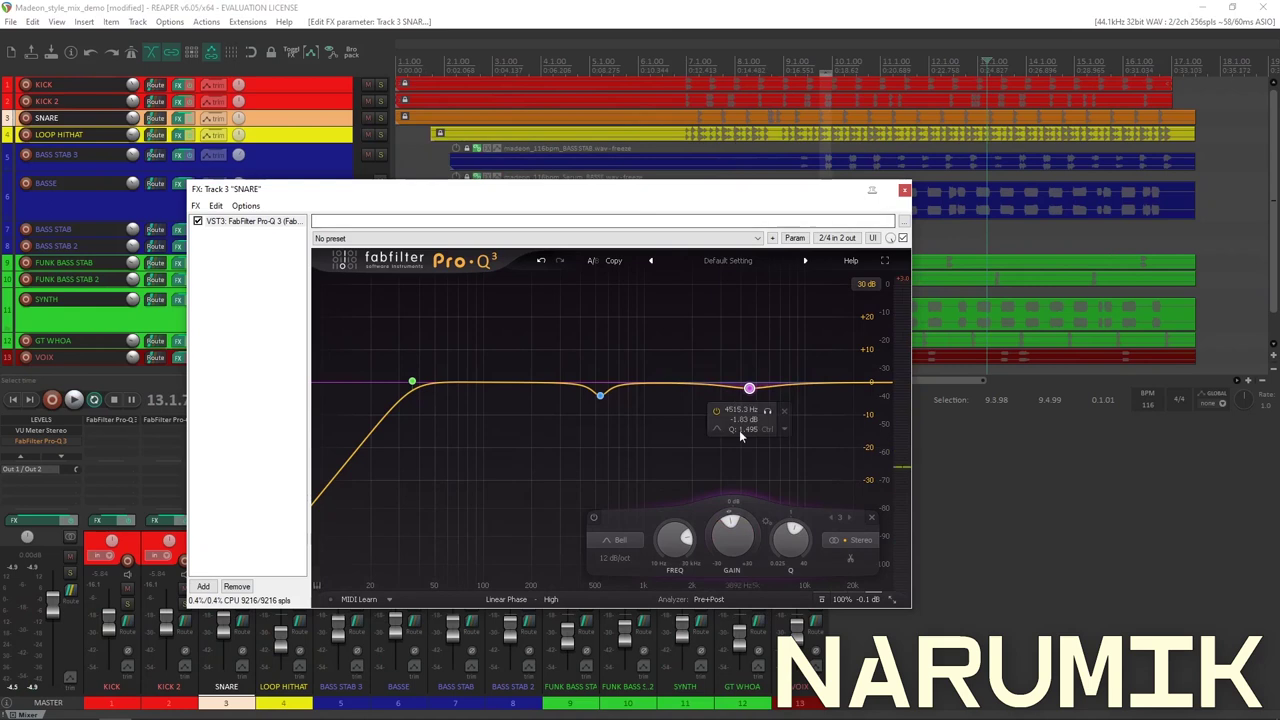
Make a time selection from 12.3.89 to 12.4.47 around a snare hit and start looped playback of it.
{"action": "scroll", "coordinate": [810, 128], "scroll_direction": "up", "scroll_amount": 5}
{"action": "scroll", "coordinate": [806, 129], "scroll_direction": "down", "scroll_amount": 2}
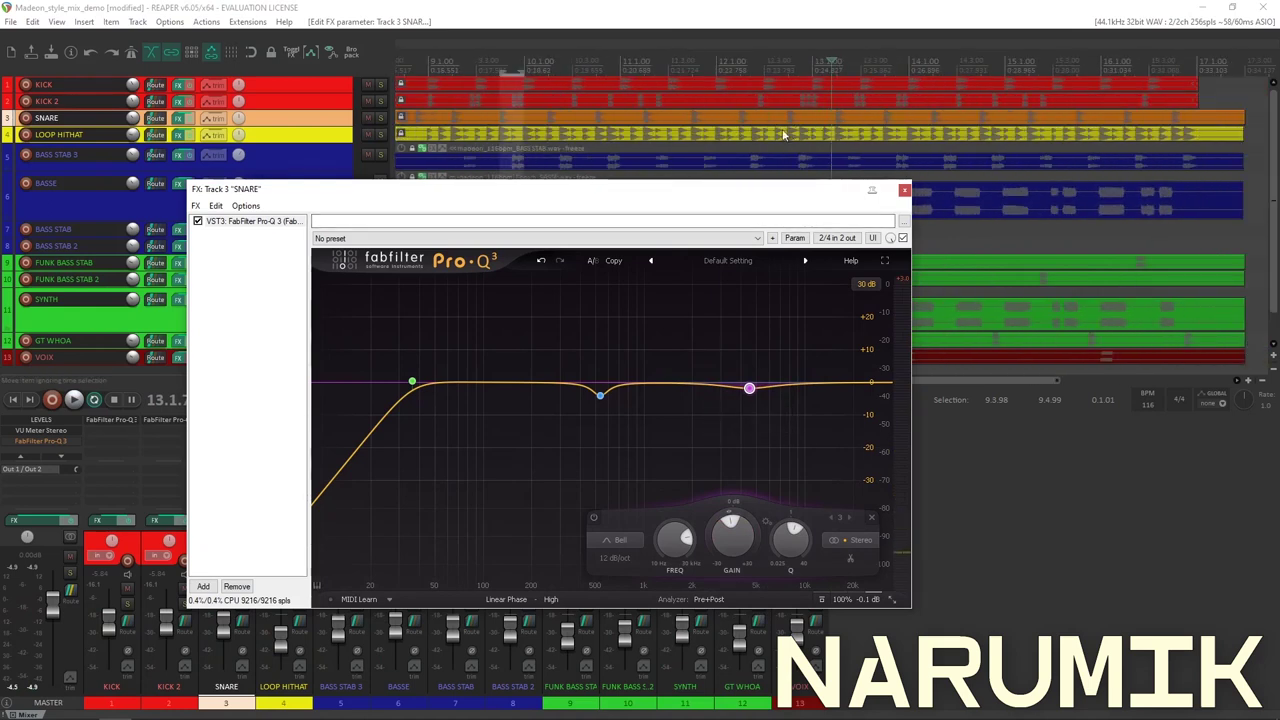
{"action": "left_click", "coordinate": [772, 136]}
{"action": "key", "text": "space"}
{"action": "scroll", "coordinate": [775, 140], "scroll_direction": "up", "scroll_amount": 2}
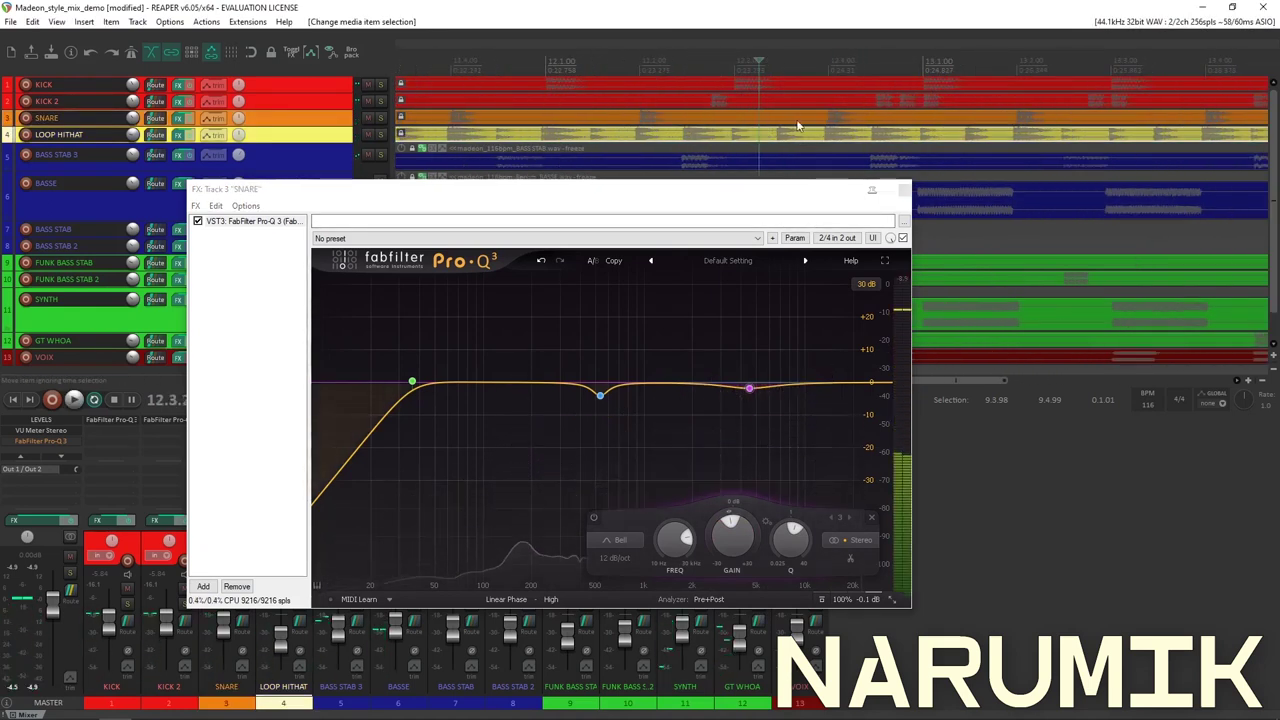
{"action": "key", "text": "space"}
{"action": "left_click", "coordinate": [816, 70]}
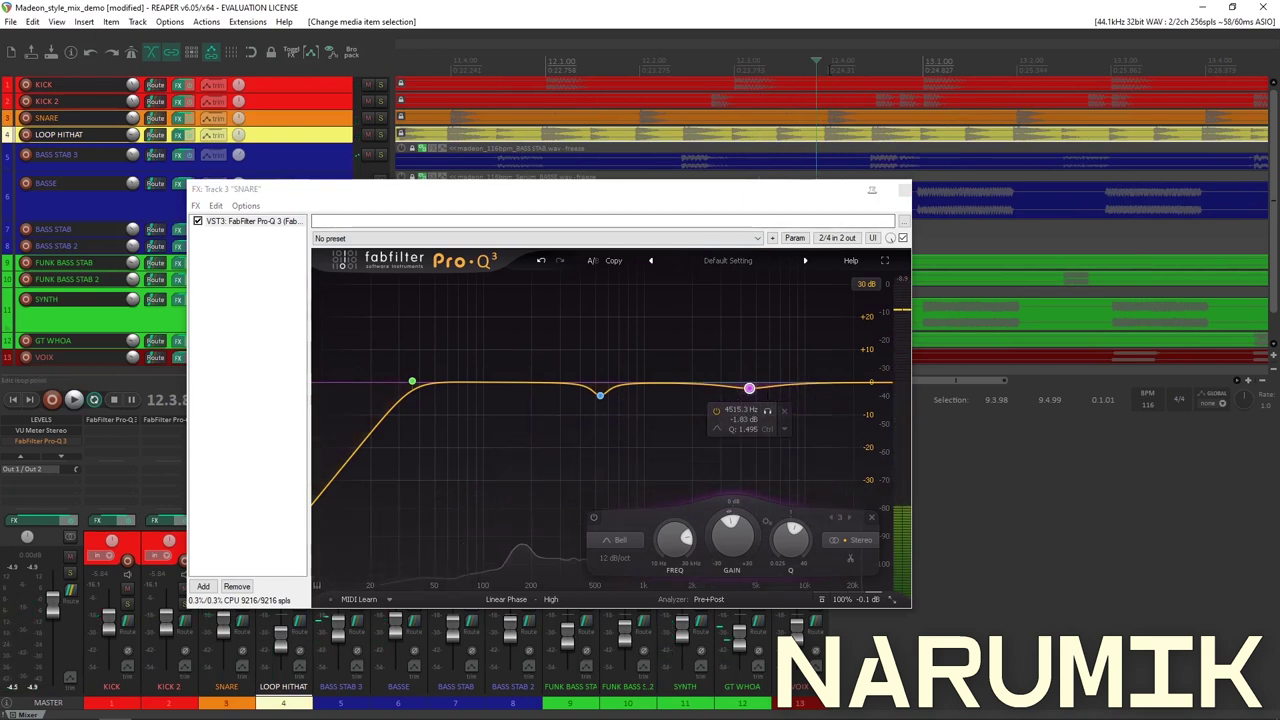
{"action": "left_click_drag", "start_coordinate": [821, 64], "coordinate": [875, 62]}
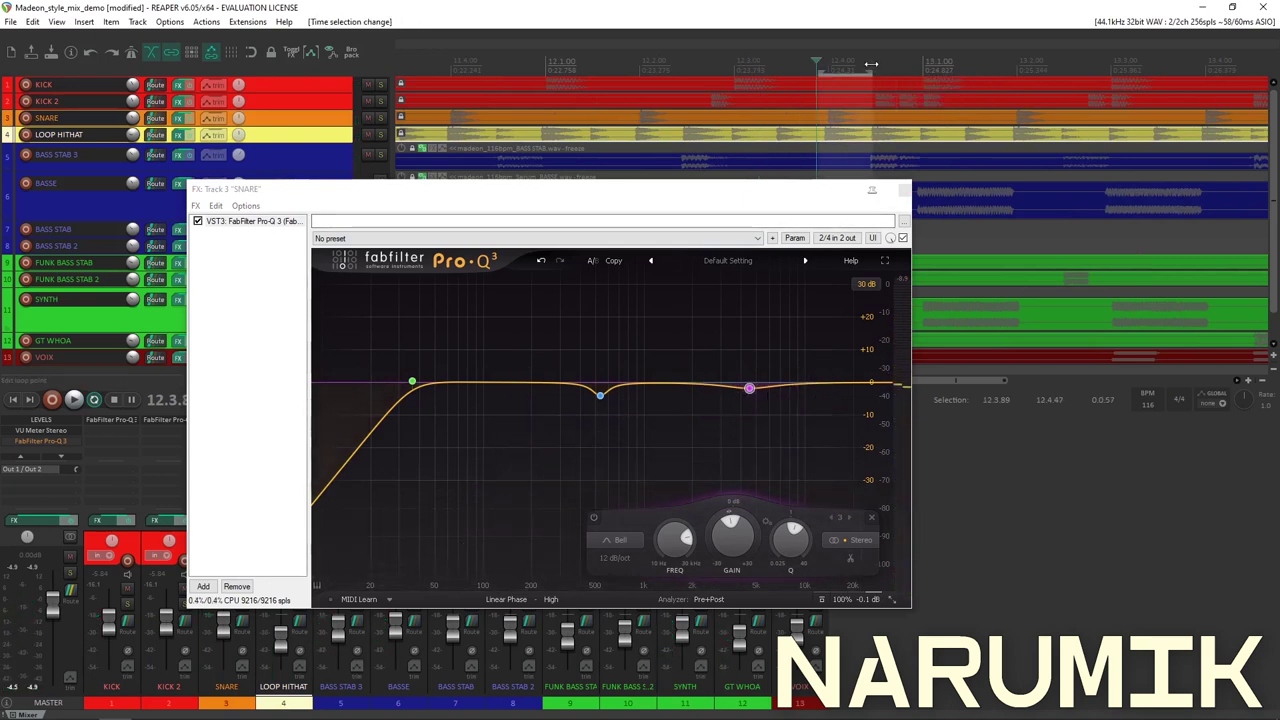
{"action": "key", "text": "space"}
{"action": "mouse_move", "coordinate": [570, 468]}
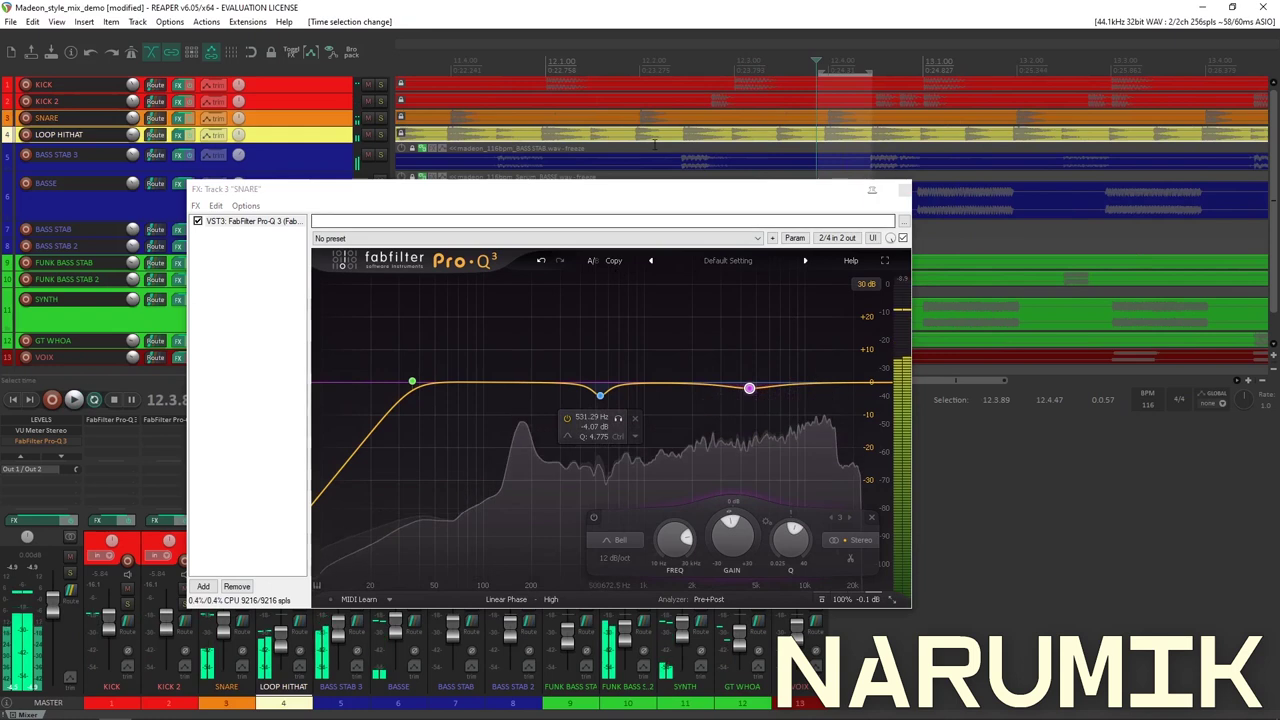
Set SNARE's high bell cut to about 4824 Hz, -2.36 dB and Q 2.36 while looping, toggling the band to compare.
{"action": "mouse_move", "coordinate": [732, 545]}
{"action": "left_mouse_down"}
{"action": "mouse_move", "coordinate": [735, 575]}
{"action": "mouse_move", "coordinate": [738, 482]}
{"action": "mouse_move", "coordinate": [738, 541]}
{"action": "left_mouse_up"}
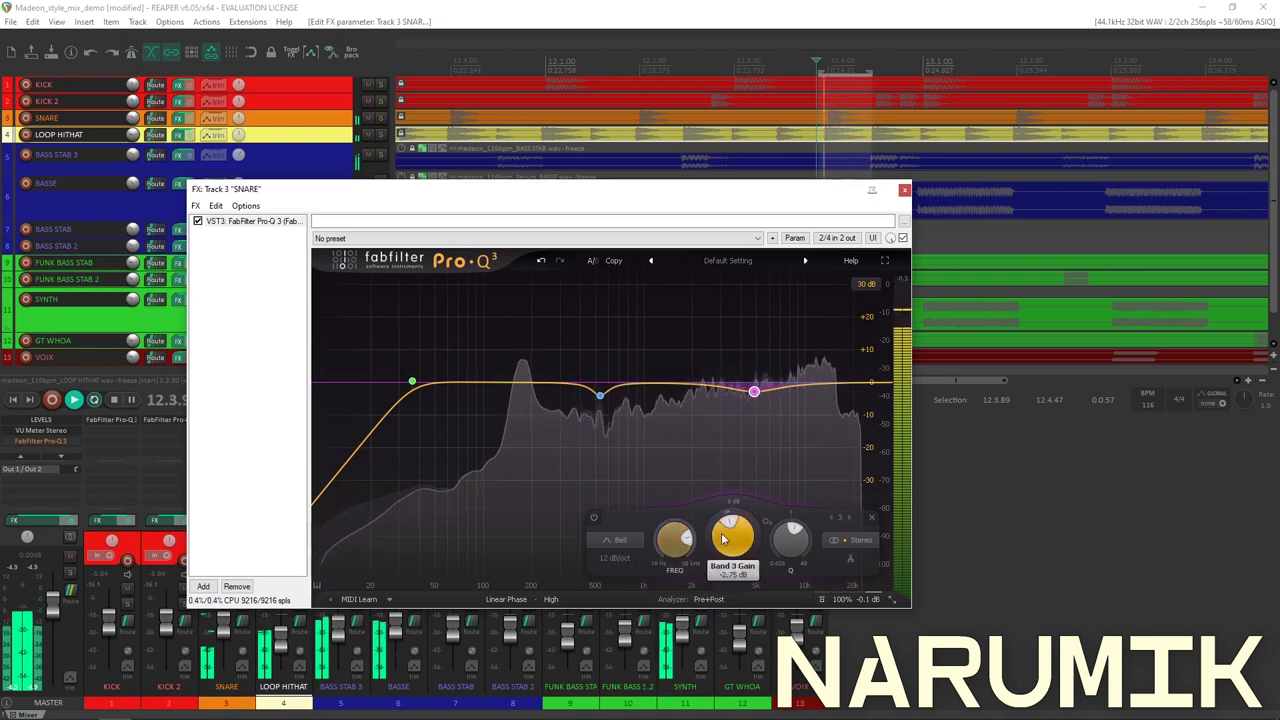
{"action": "left_click_drag", "start_coordinate": [737, 543], "coordinate": [800, 533]}
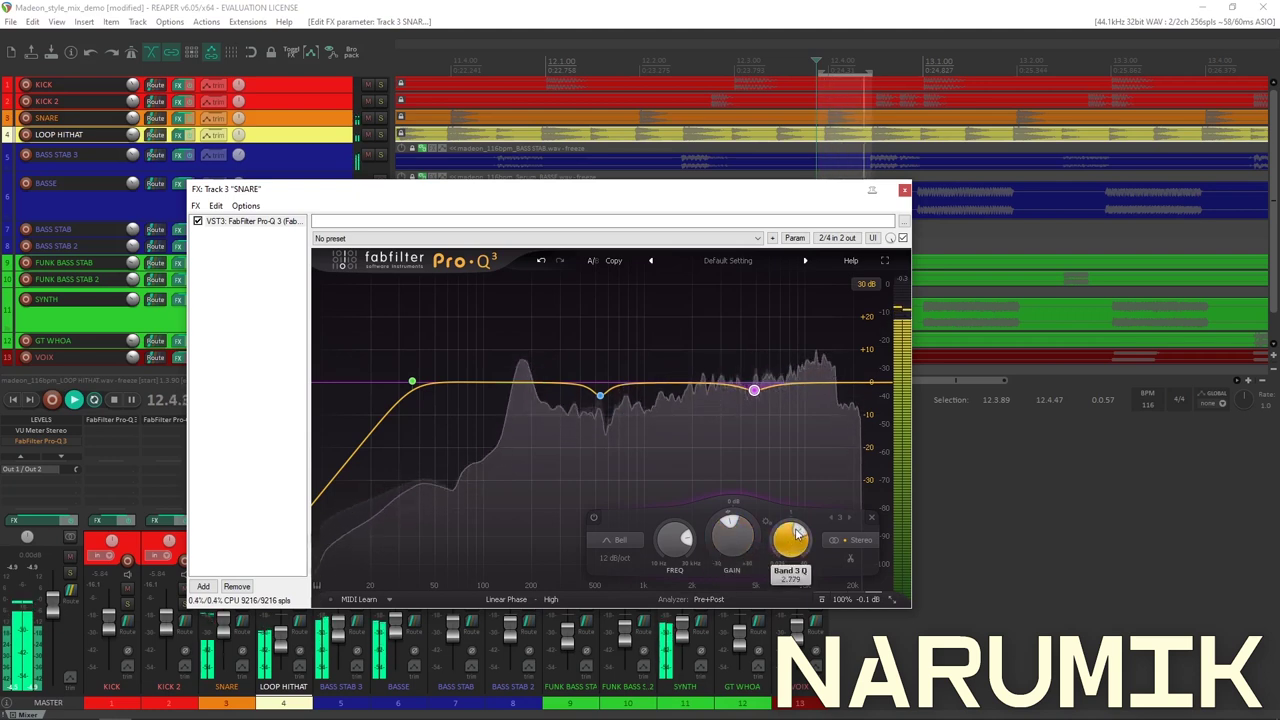
{"action": "left_click", "coordinate": [593, 518]}
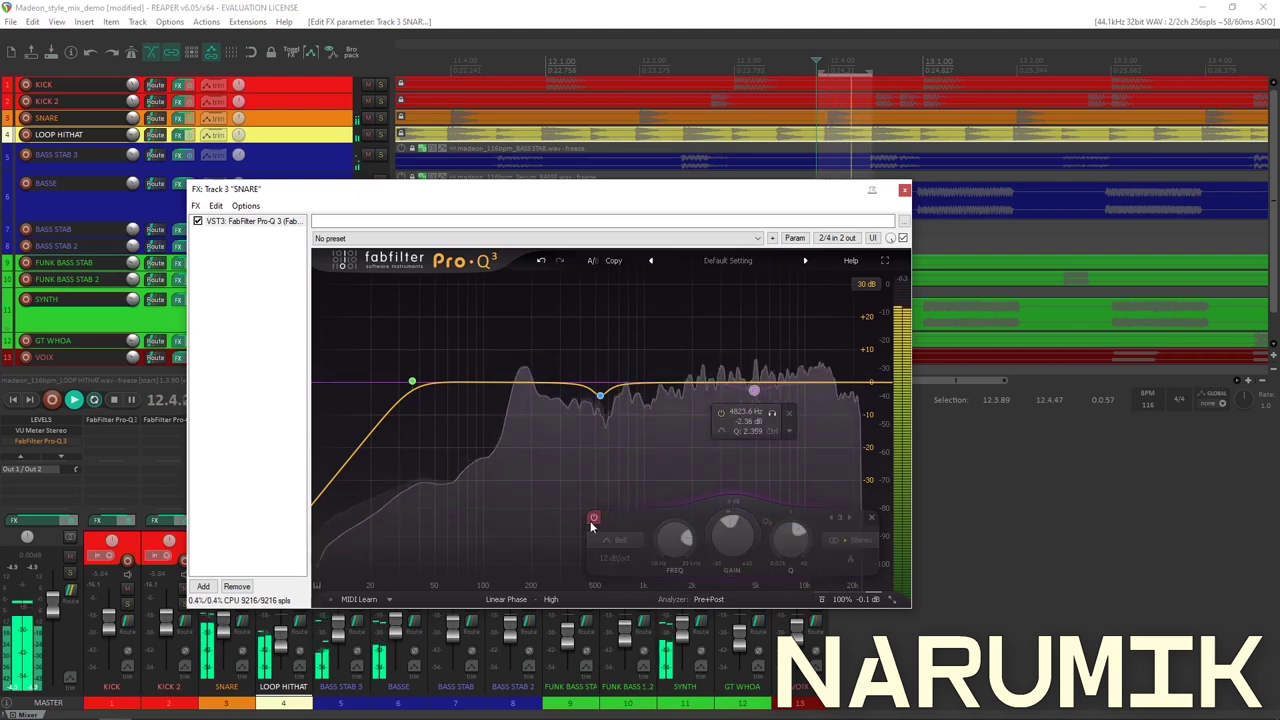
{"action": "left_click", "coordinate": [591, 520]}
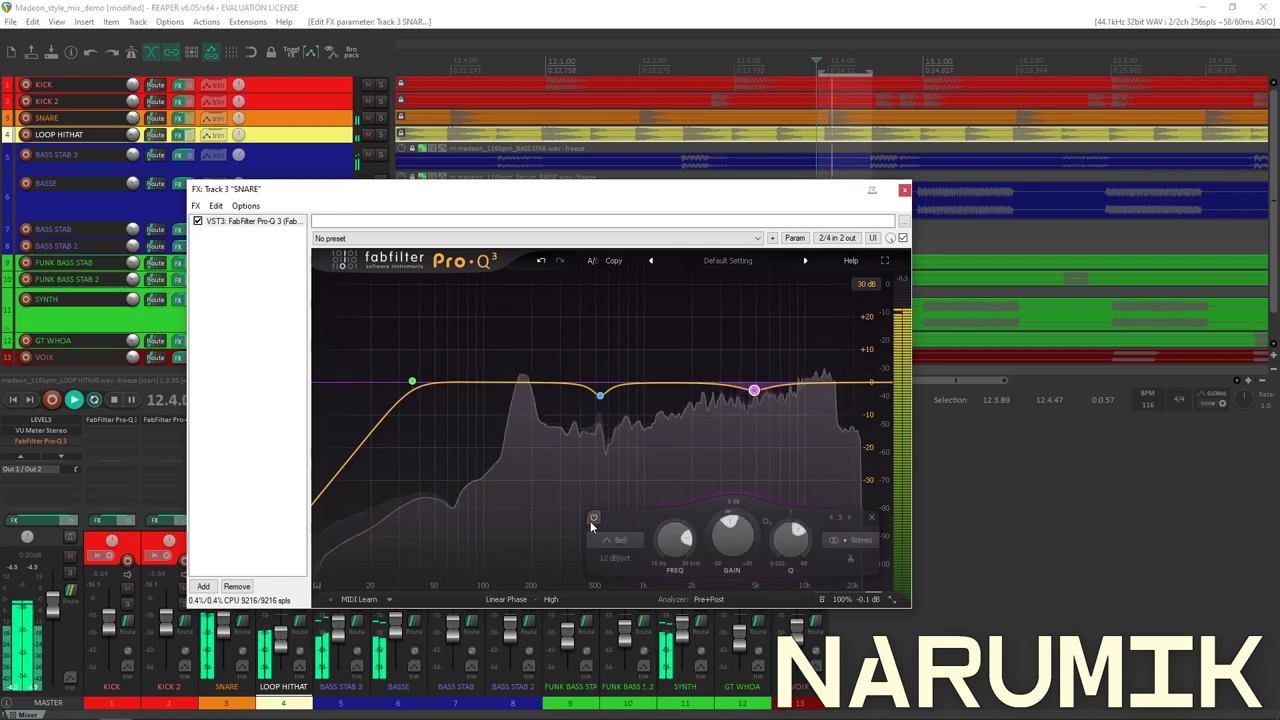
{"action": "left_click", "coordinate": [566, 5]}
{"action": "key", "text": "space"}
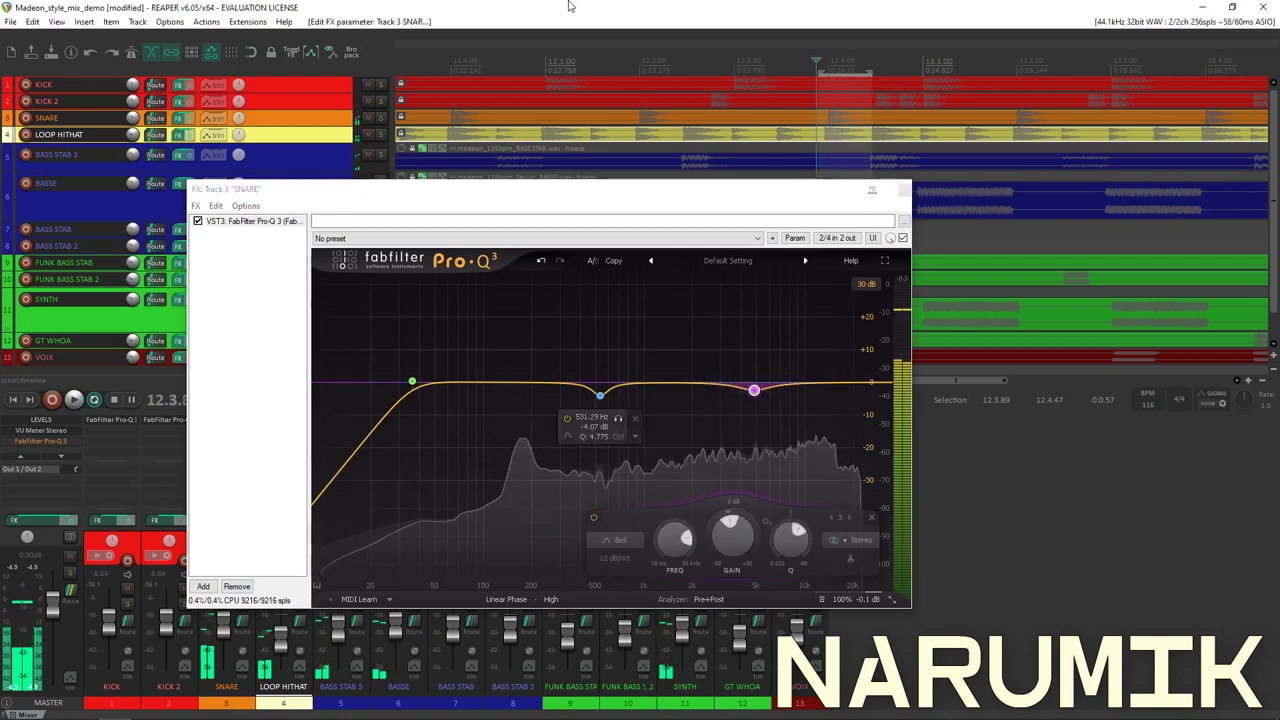
Move the SNARE EQ window clear of the track list and increase LOOP HITHAT's track height.
{"action": "left_click_drag", "start_coordinate": [502, 203], "coordinate": [422, 237]}
{"action": "left_click", "coordinate": [379, 119]}
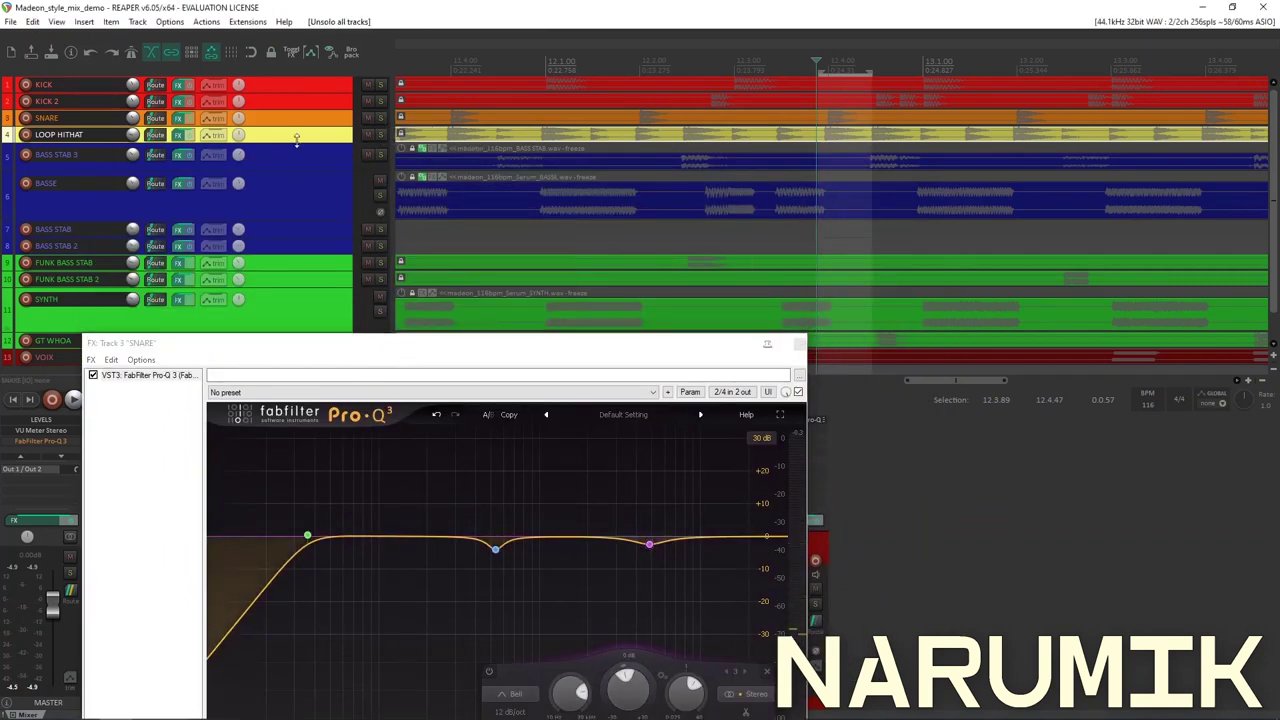
{"action": "left_click_drag", "start_coordinate": [296, 140], "coordinate": [277, 200]}
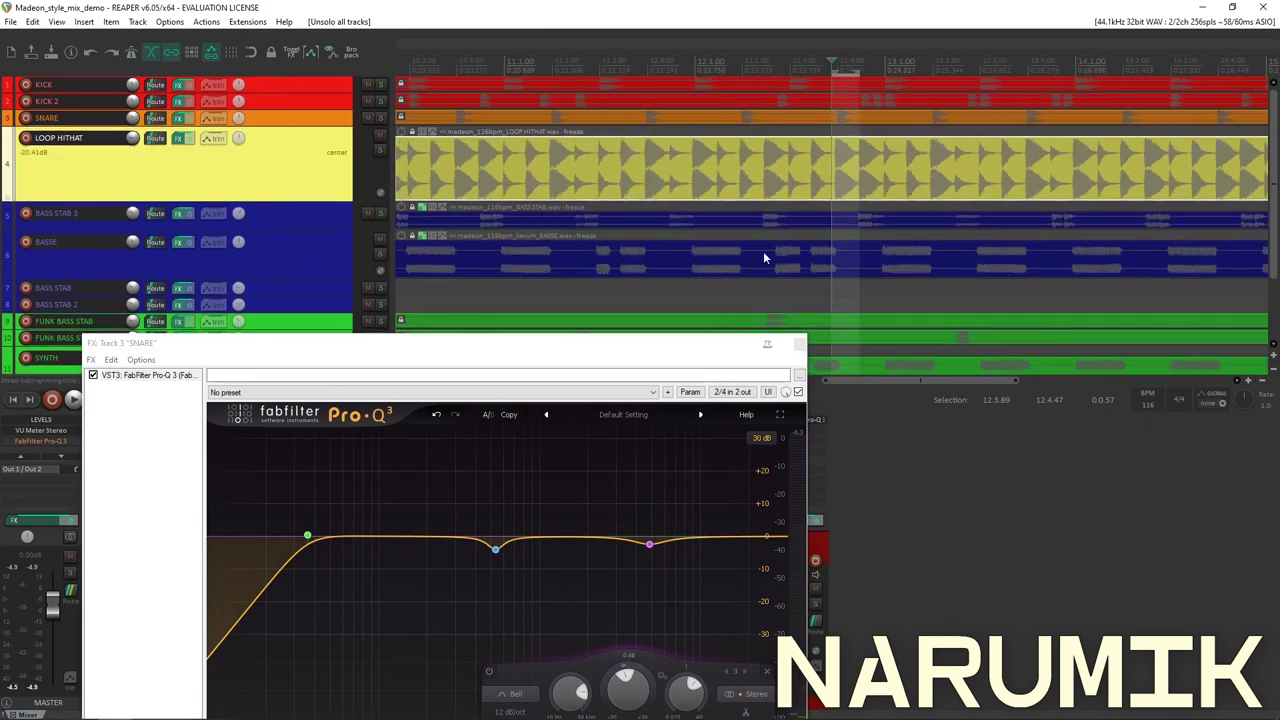
Solo SNARE and play the selected loop with its EQ active to check the track's peak level.
{"action": "left_click_drag", "start_coordinate": [575, 360], "coordinate": [727, 338]}
{"action": "scroll", "coordinate": [605, 200], "scroll_direction": "down", "scroll_amount": 3}
{"action": "scroll", "coordinate": [605, 200], "scroll_direction": "up", "scroll_amount": 2}
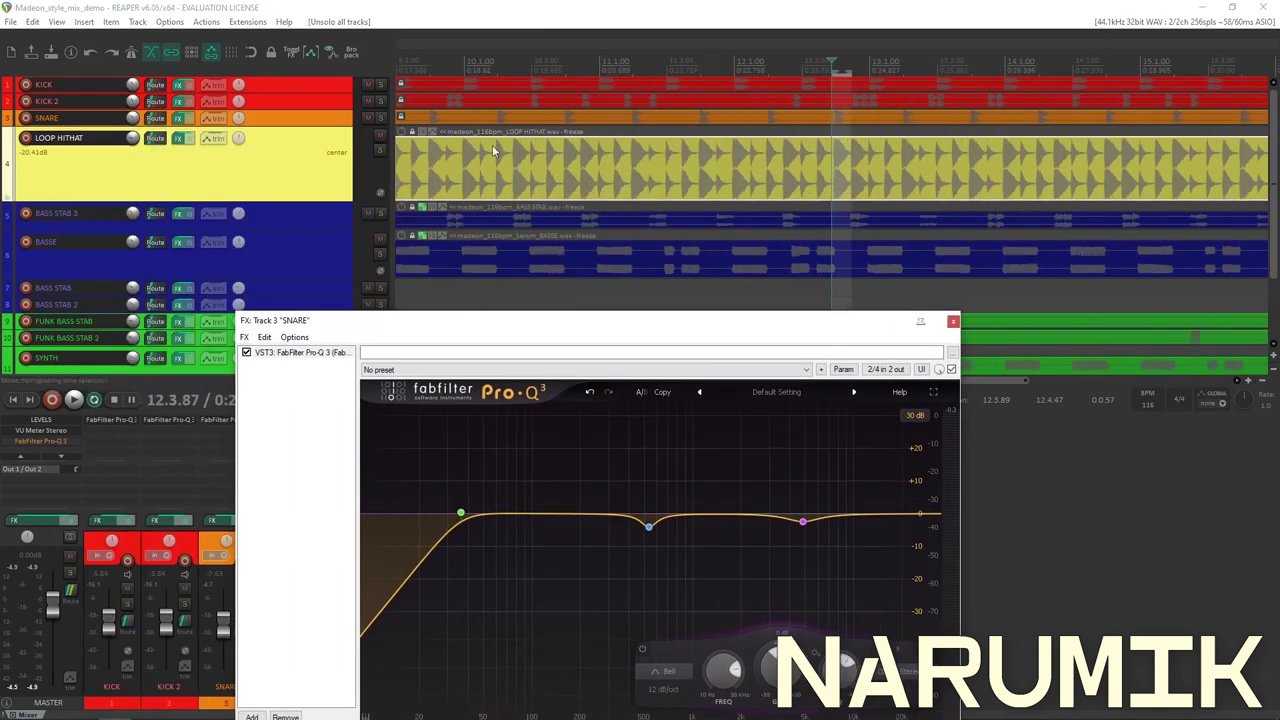
{"action": "left_click", "coordinate": [381, 118]}
{"action": "left_click_drag", "start_coordinate": [436, 325], "coordinate": [203, 104]}
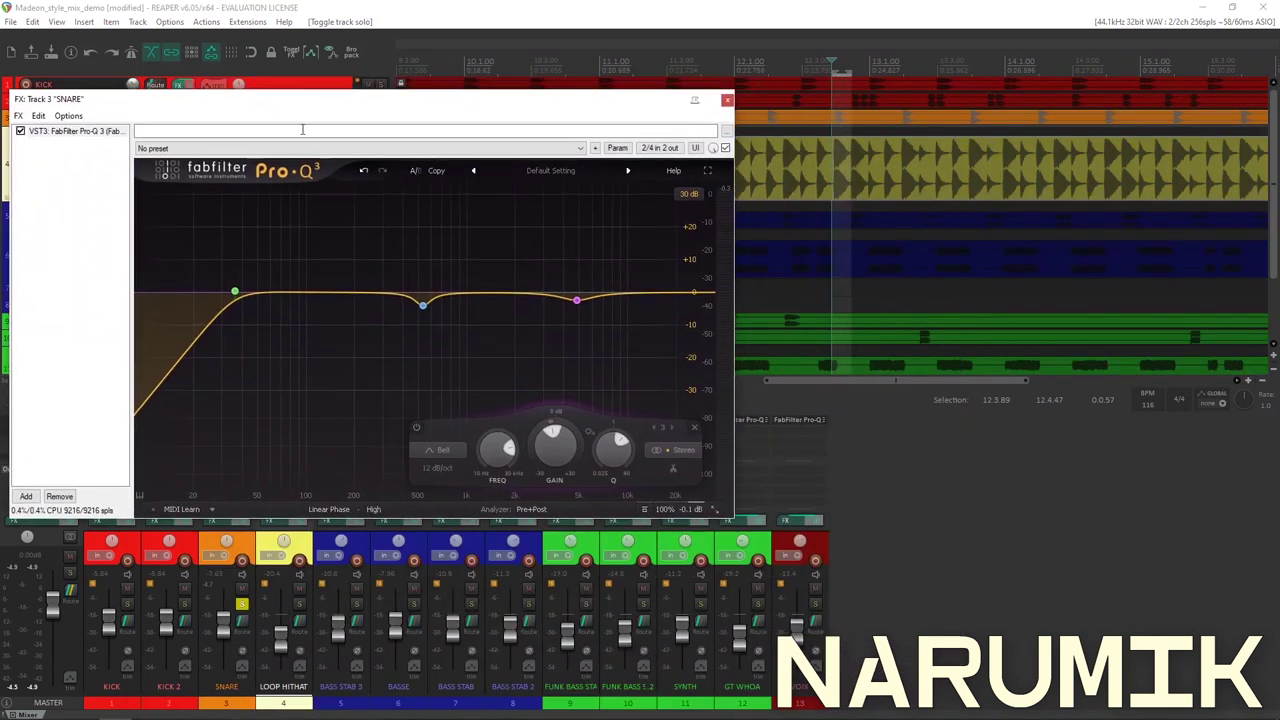
{"action": "scroll", "coordinate": [857, 110], "scroll_direction": "up", "scroll_amount": 2}
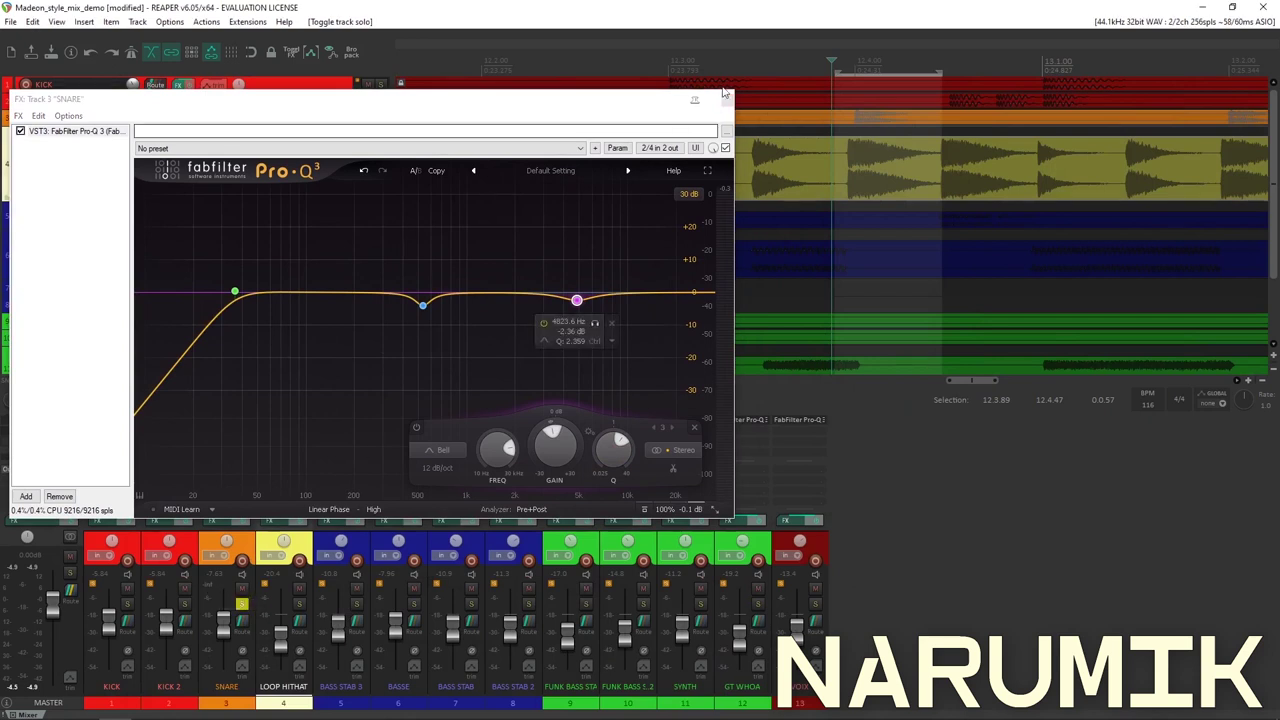
{"action": "key", "text": "space"}
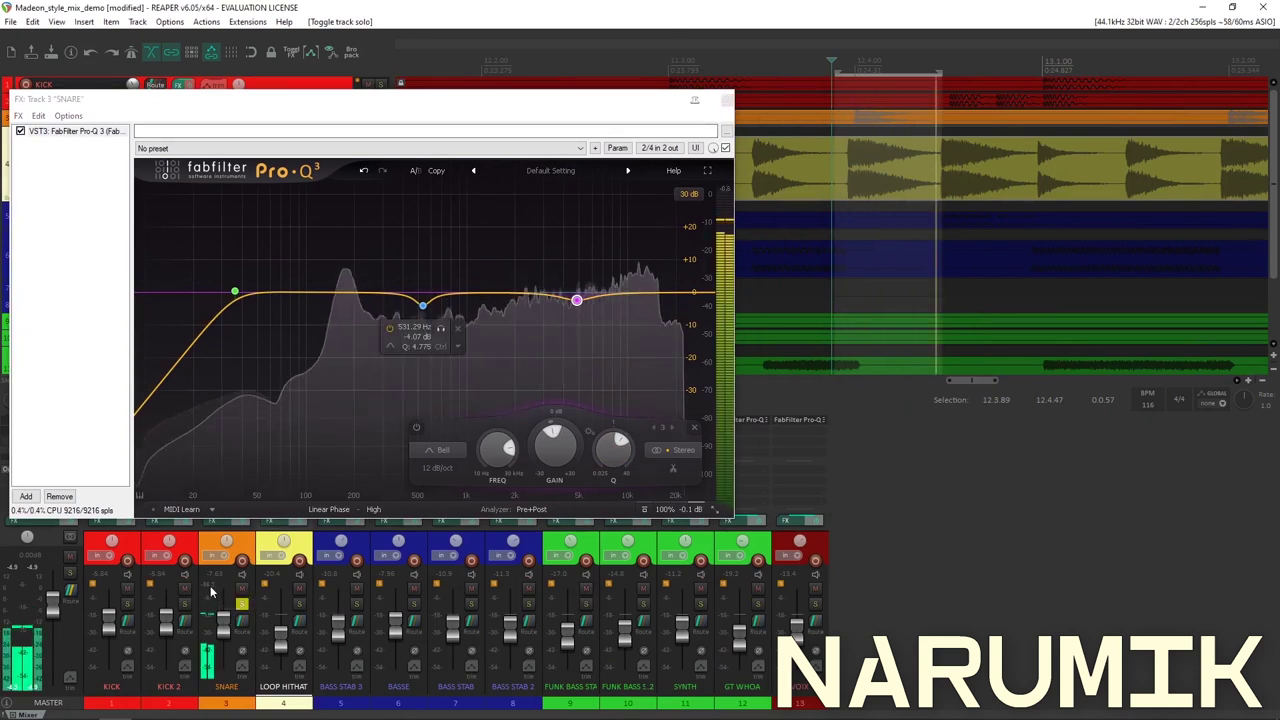
{"action": "key", "text": "space"}
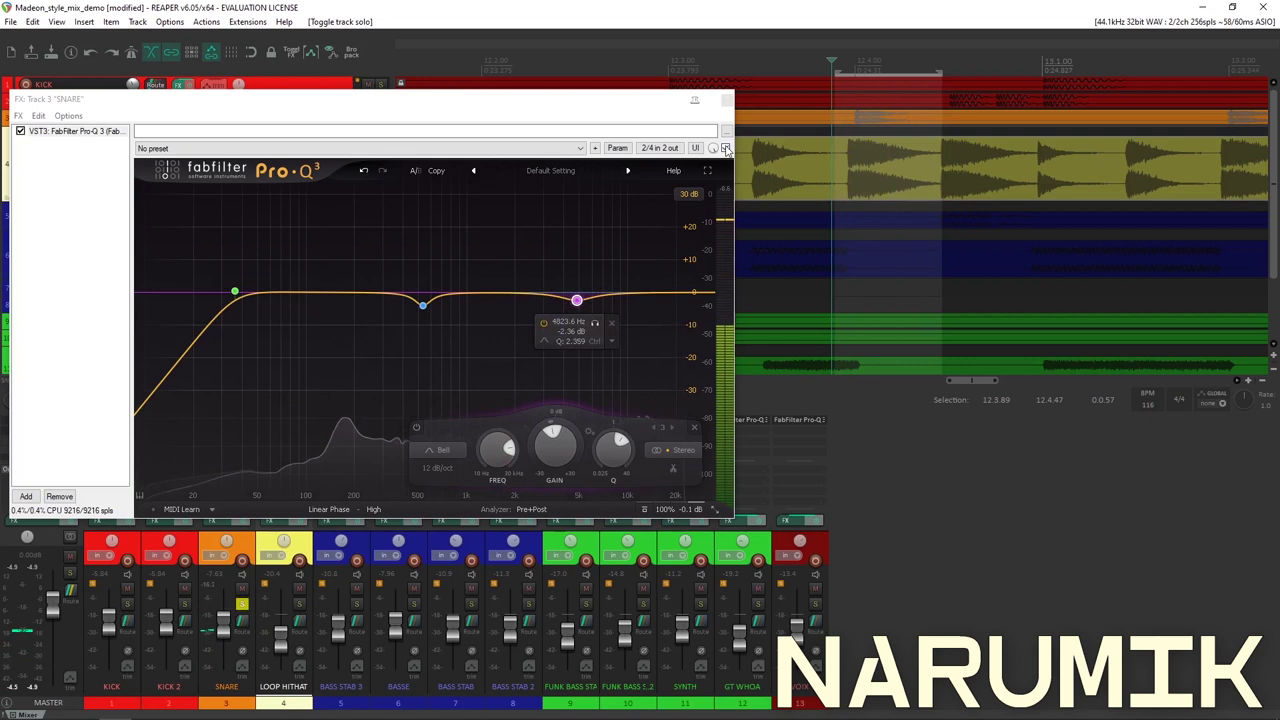
Check SNARE's peak level with its EQ bypassed, re-enable the EQ and raise its output level to about +0.26 dB.
{"action": "left_click", "coordinate": [726, 148]}
{"action": "left_click", "coordinate": [210, 589]}
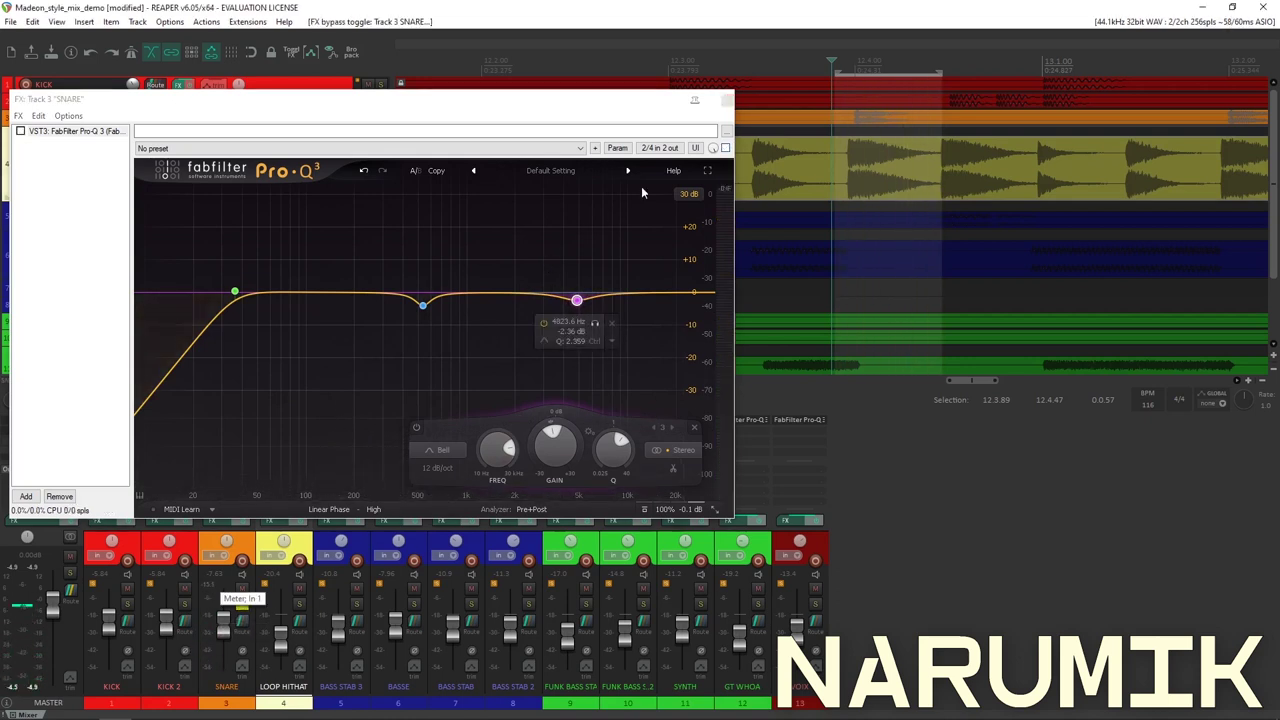
{"action": "left_click", "coordinate": [577, 301]}
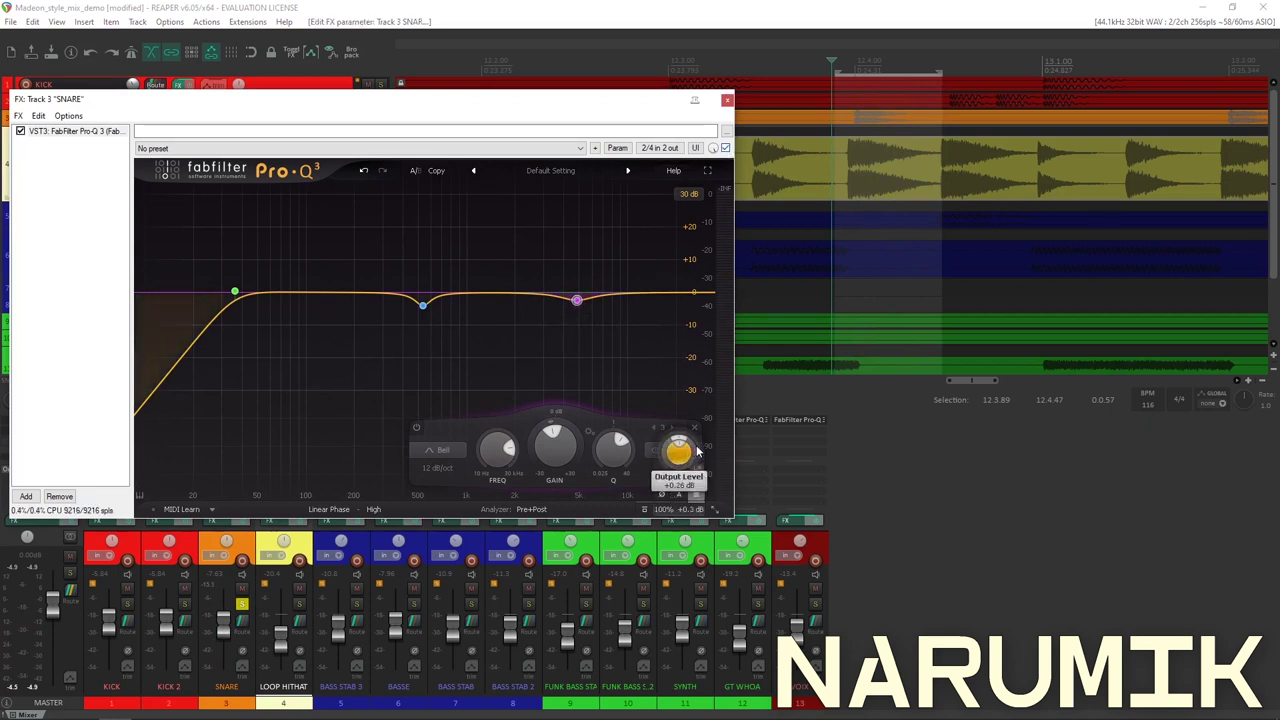
Compare the soloed SNARE's peak level with the output-adjusted EQ active and bypassed, leaving the EQ enabled.
{"action": "key", "text": "space"}
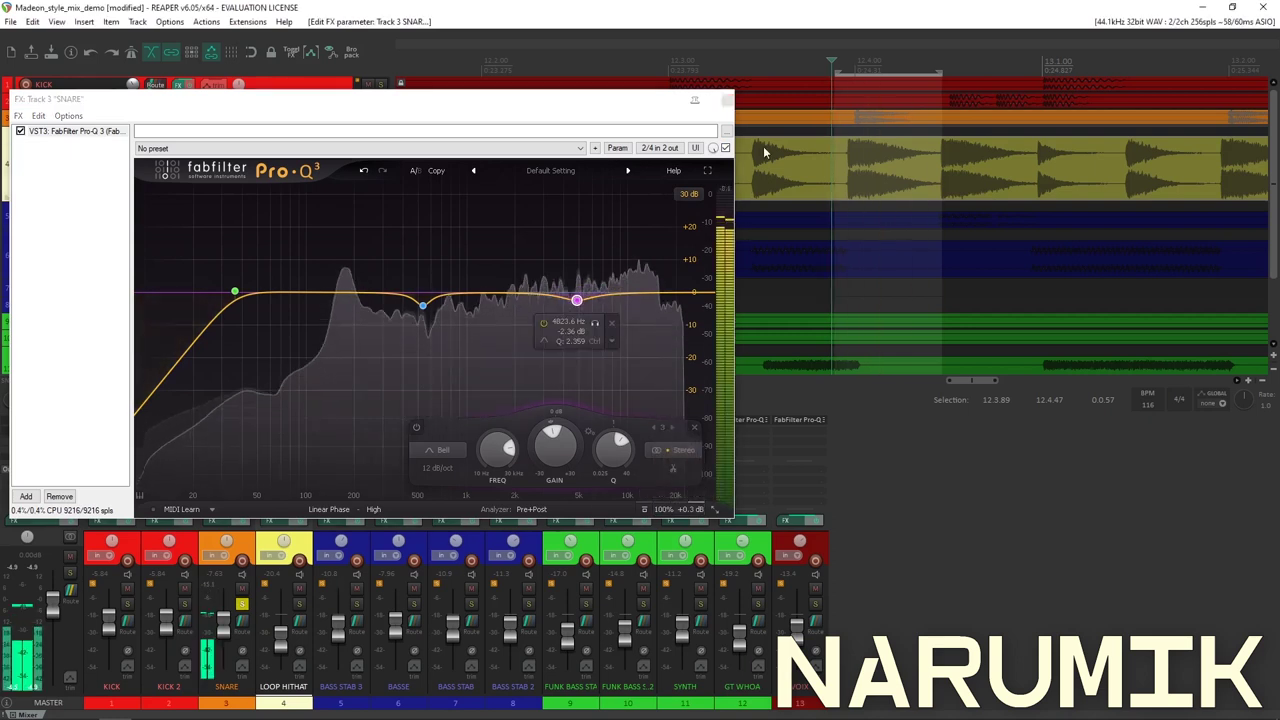
{"action": "key", "text": "space"}
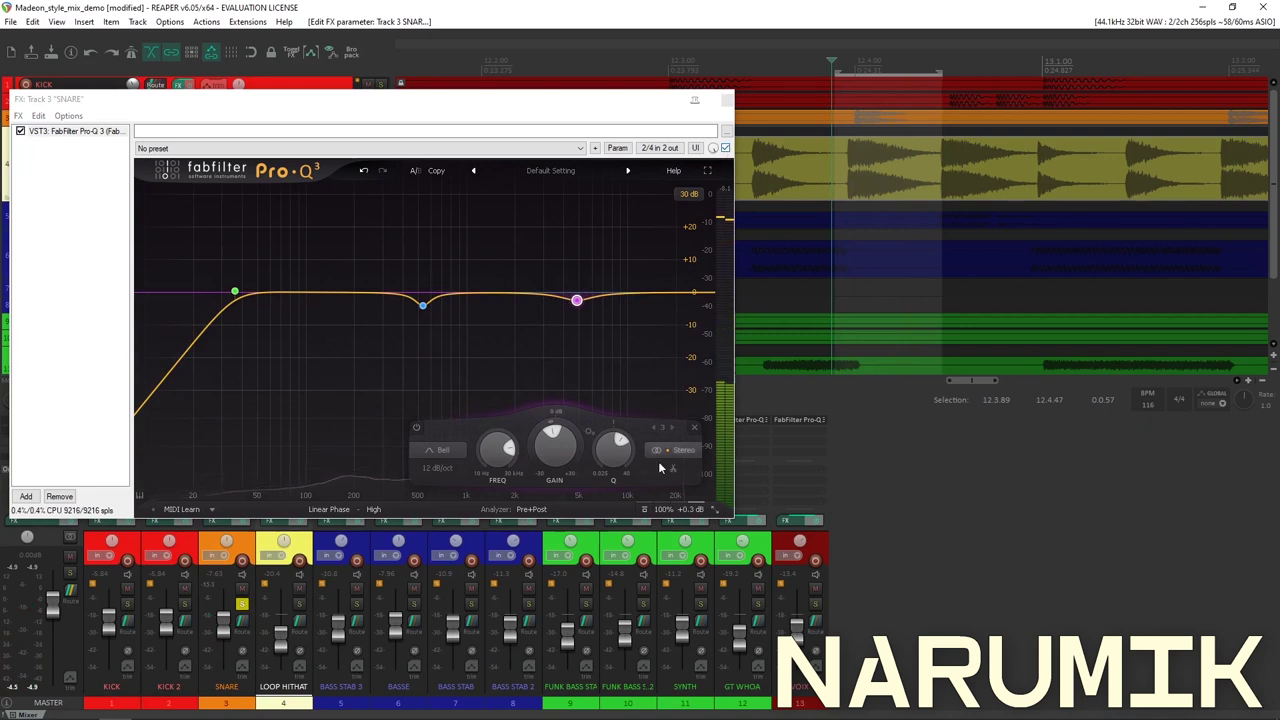
{"action": "left_click", "coordinate": [725, 148]}
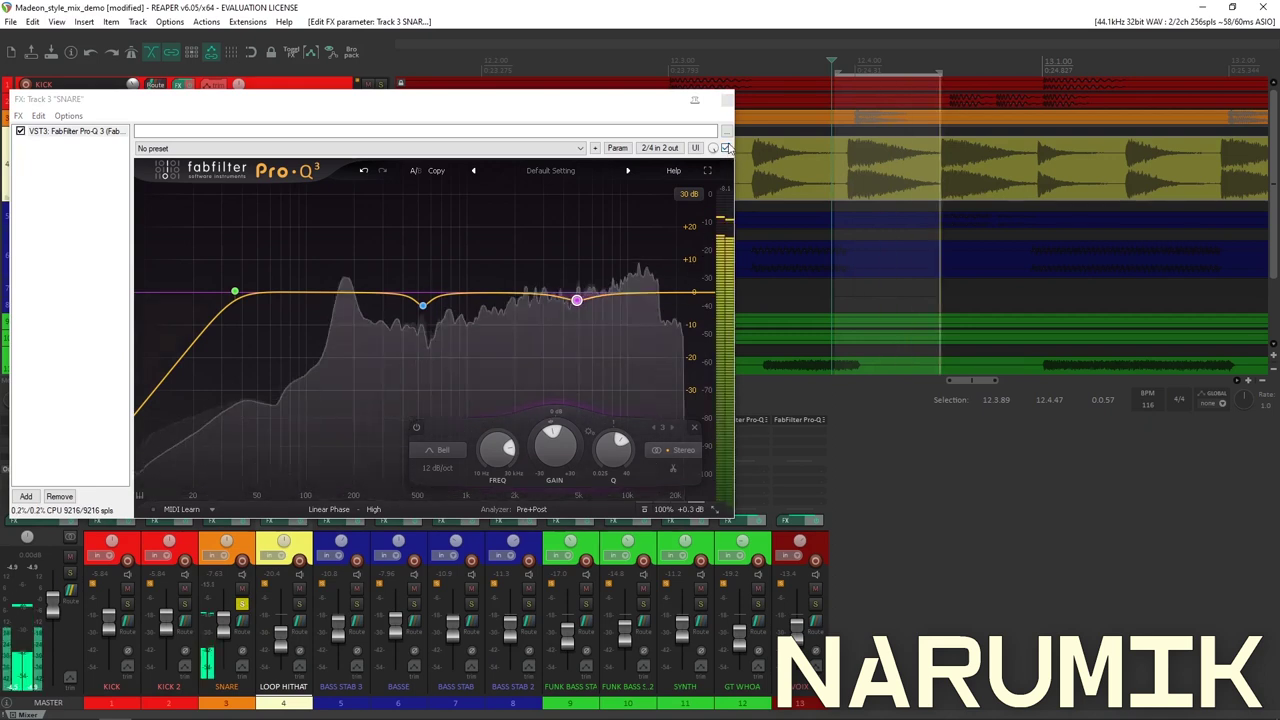
{"action": "left_click", "coordinate": [725, 149]}
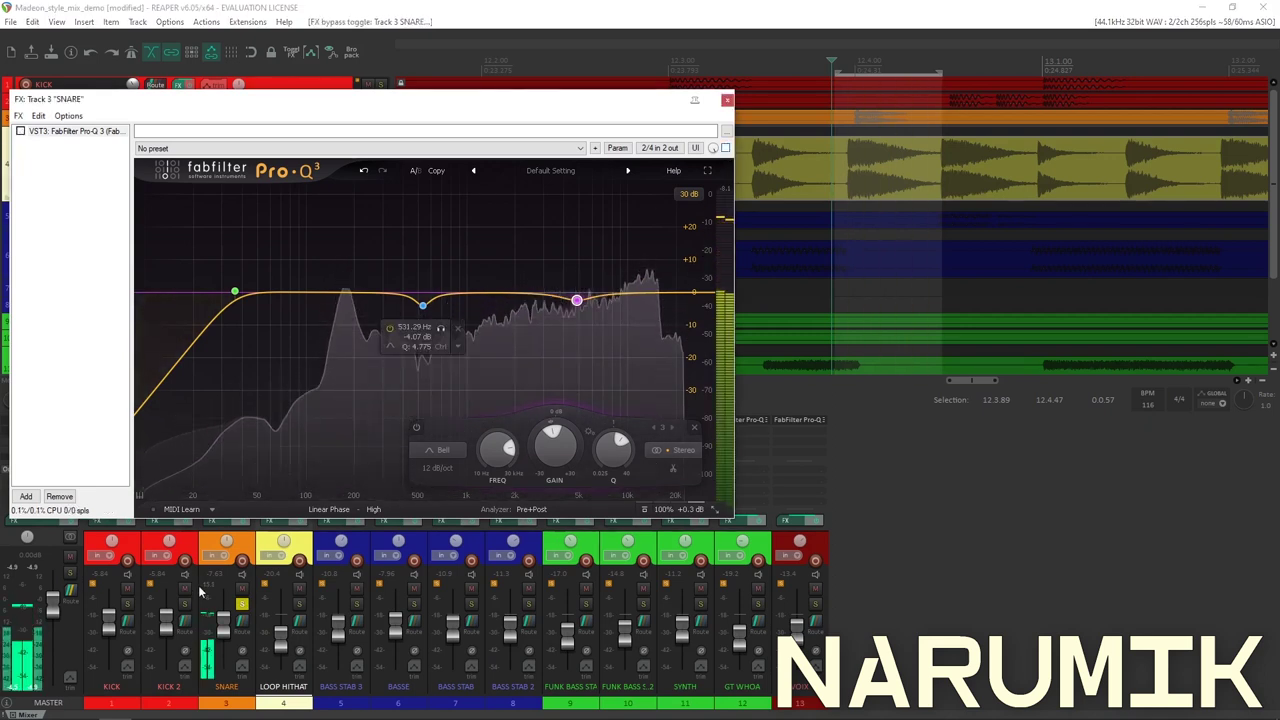
{"action": "left_click", "coordinate": [209, 590]}
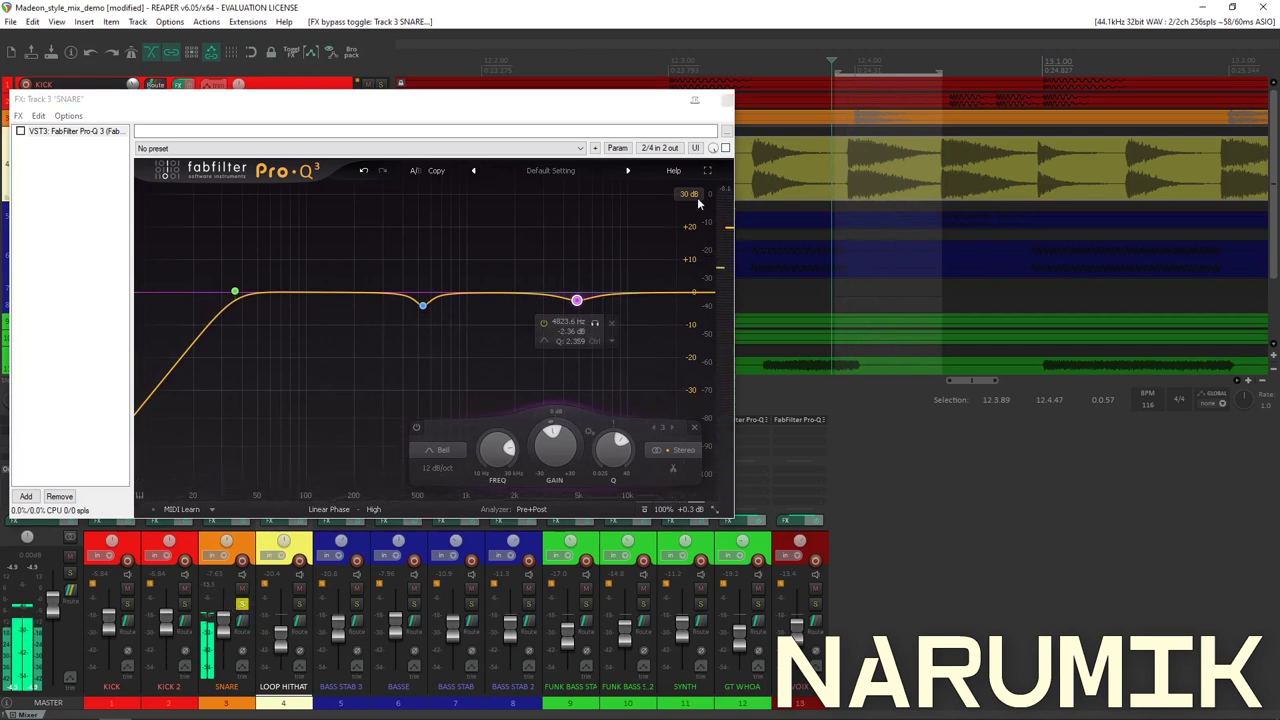
{"action": "left_click", "coordinate": [725, 148]}
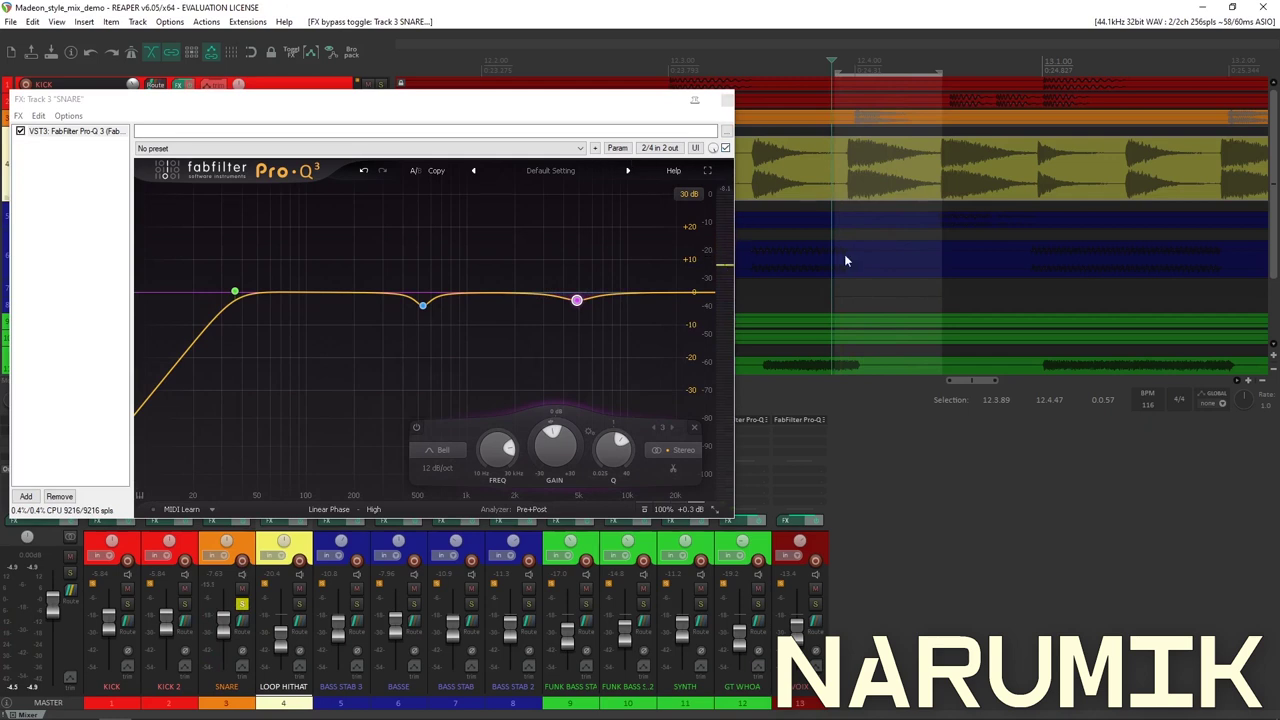
Unsolo SNARE and move its EQ window so the track list is accessible.
{"action": "scroll", "coordinate": [850, 260], "scroll_direction": "down", "scroll_amount": 5}
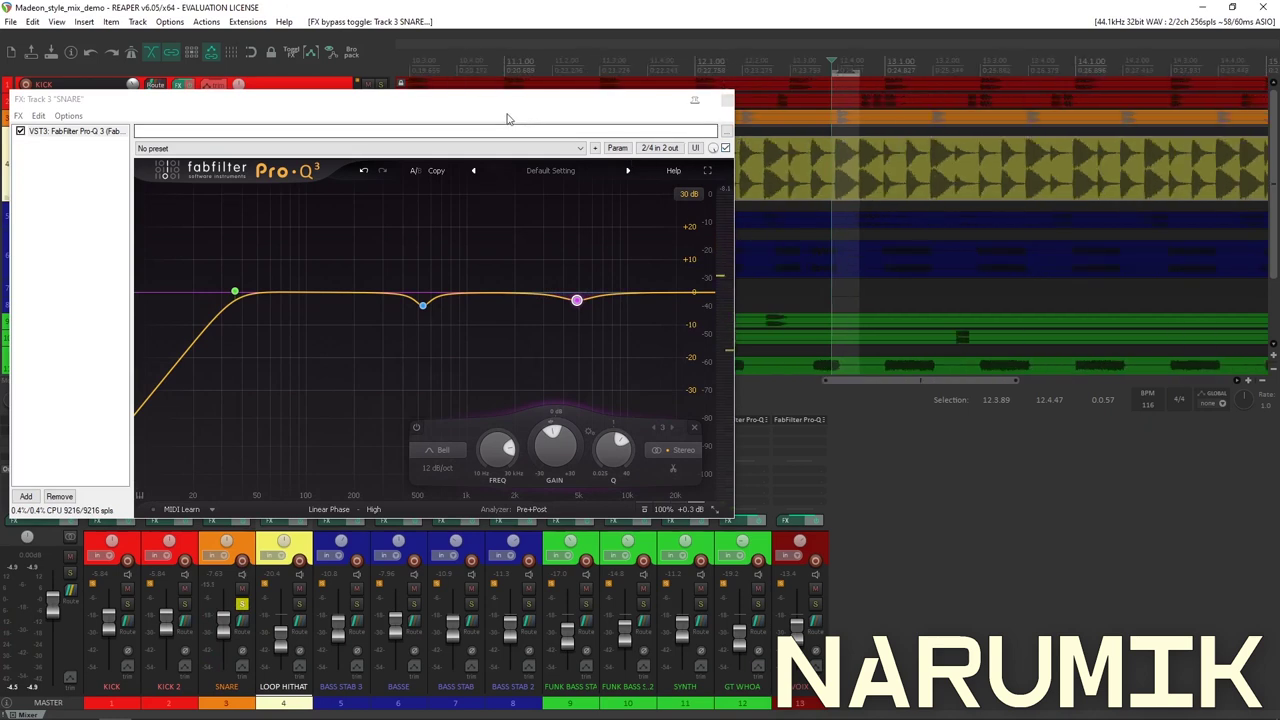
{"action": "left_click_drag", "start_coordinate": [517, 106], "coordinate": [701, 185]}
{"action": "left_click", "coordinate": [380, 118]}
{"action": "left_click", "coordinate": [729, 158]}
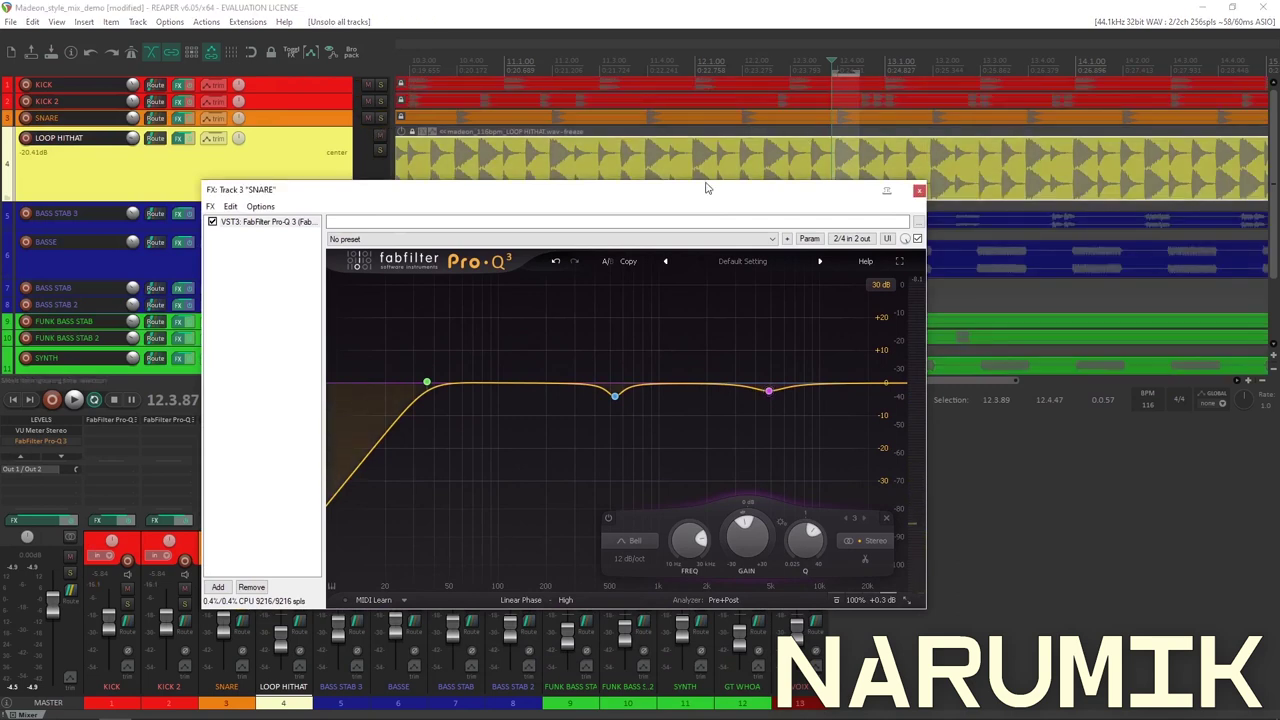
Play the full mix from 10.3.12 with the SNARE EQ applied, stop playback and close the EQ window.
{"action": "key", "text": "space"}
{"action": "key", "text": "space"}
{"action": "left_click", "coordinate": [413, 158]}
{"action": "key", "text": "space"}
{"action": "scroll", "coordinate": [564, 155], "scroll_direction": "down", "scroll_amount": 4}
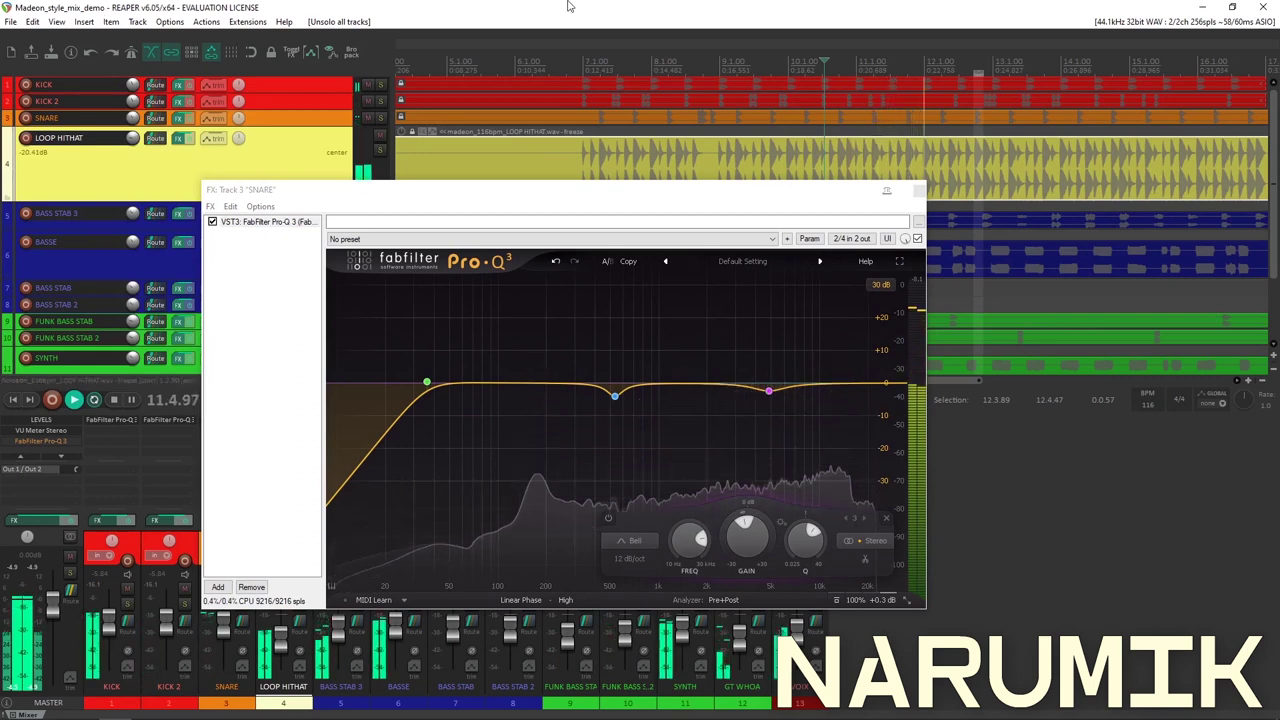
{"action": "key", "text": "space"}
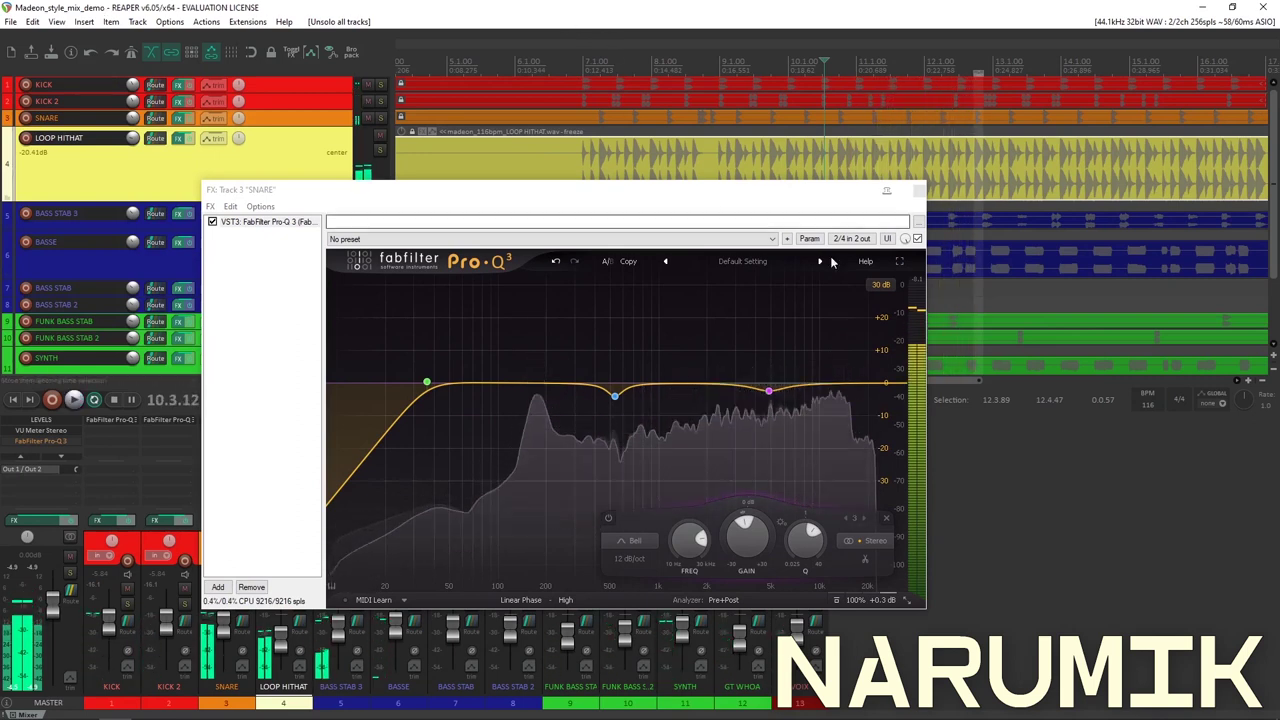
{"action": "left_click", "coordinate": [919, 192]}
Place the edit cursor at 10.1.74, select the BASS STAB 3 track and increase its height.
{"action": "scroll", "coordinate": [722, 191], "scroll_direction": "down", "scroll_amount": 3}
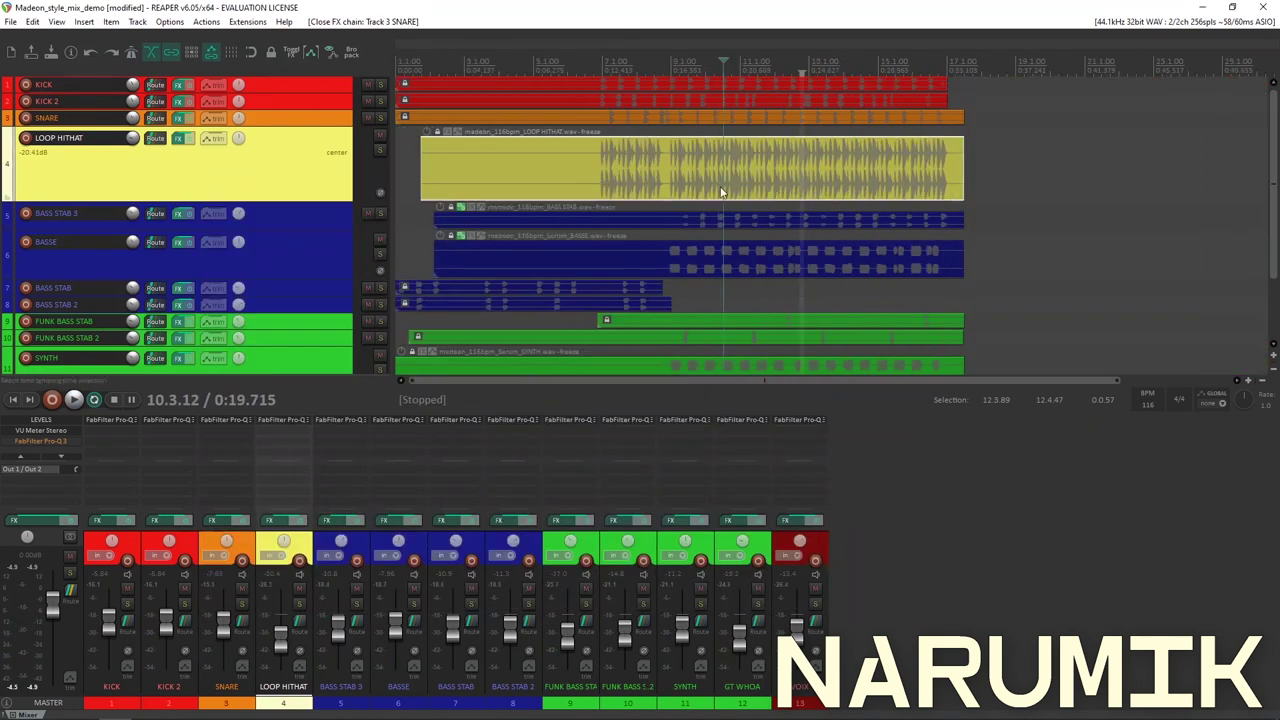
{"action": "scroll", "coordinate": [720, 157], "scroll_direction": "up", "scroll_amount": 6}
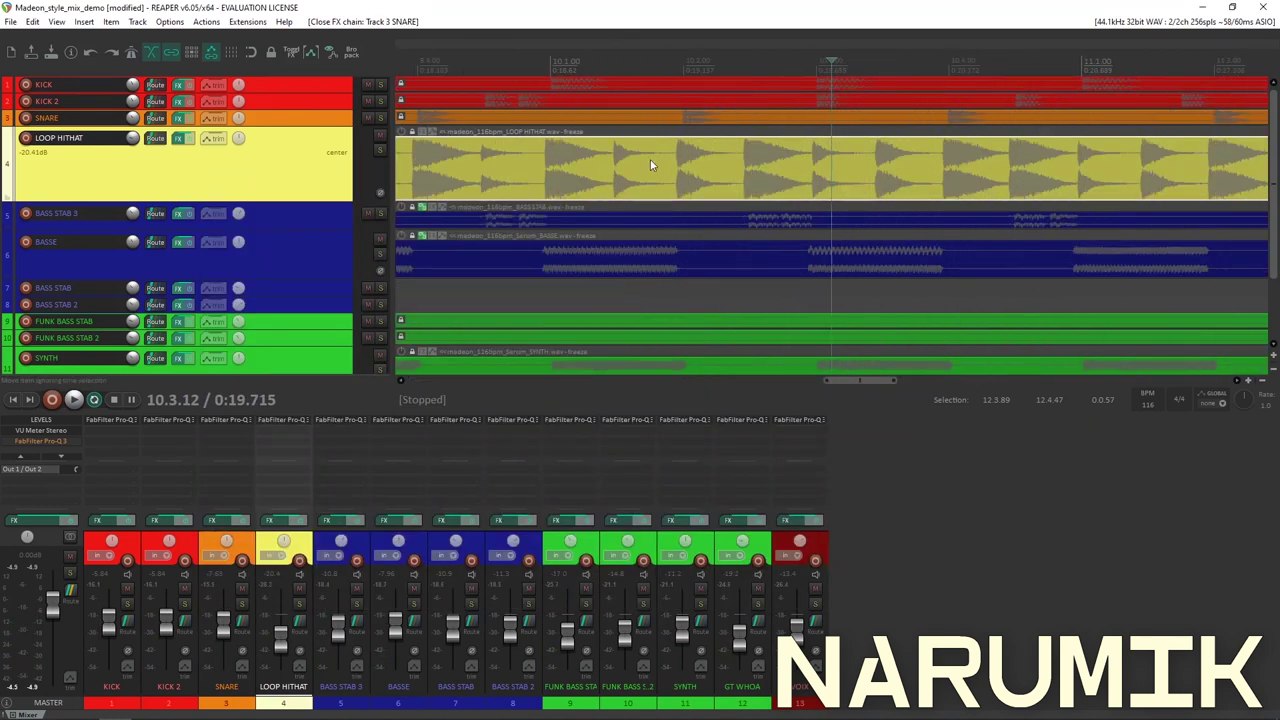
{"action": "scroll", "coordinate": [650, 165], "scroll_direction": "down", "scroll_amount": 6}
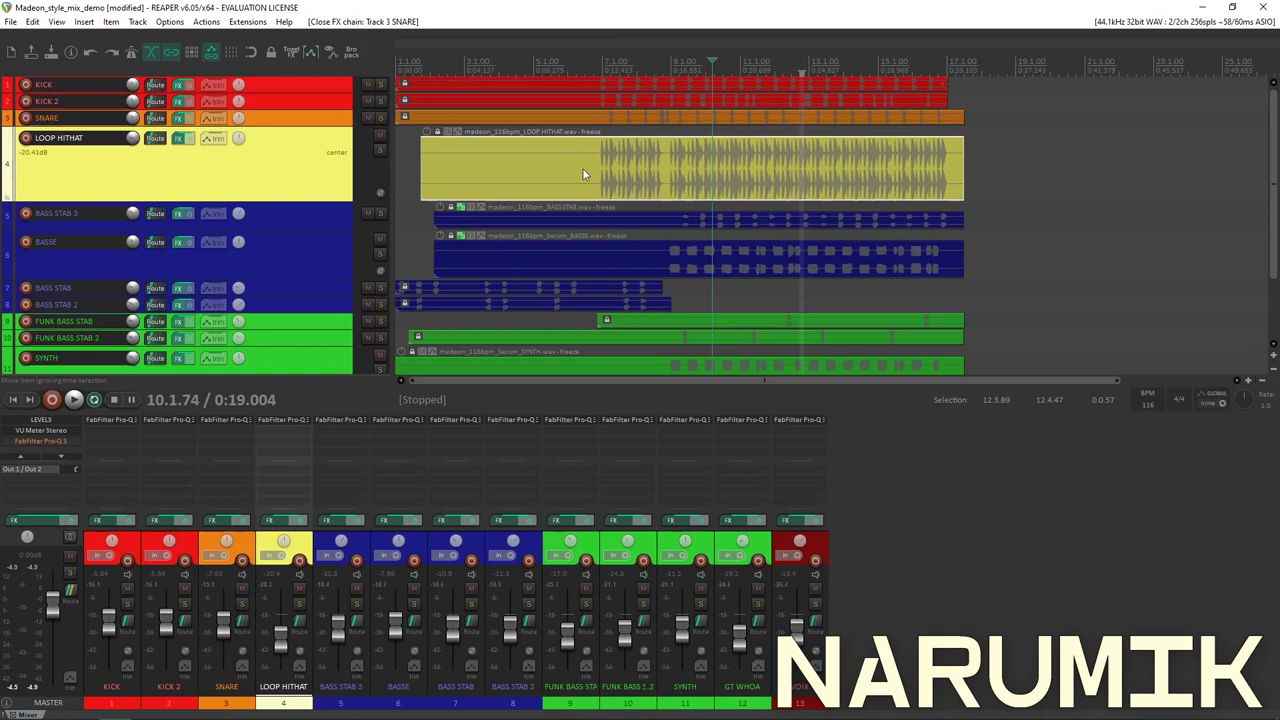
{"action": "scroll", "coordinate": [626, 174], "scroll_direction": "down", "scroll_amount": 5}
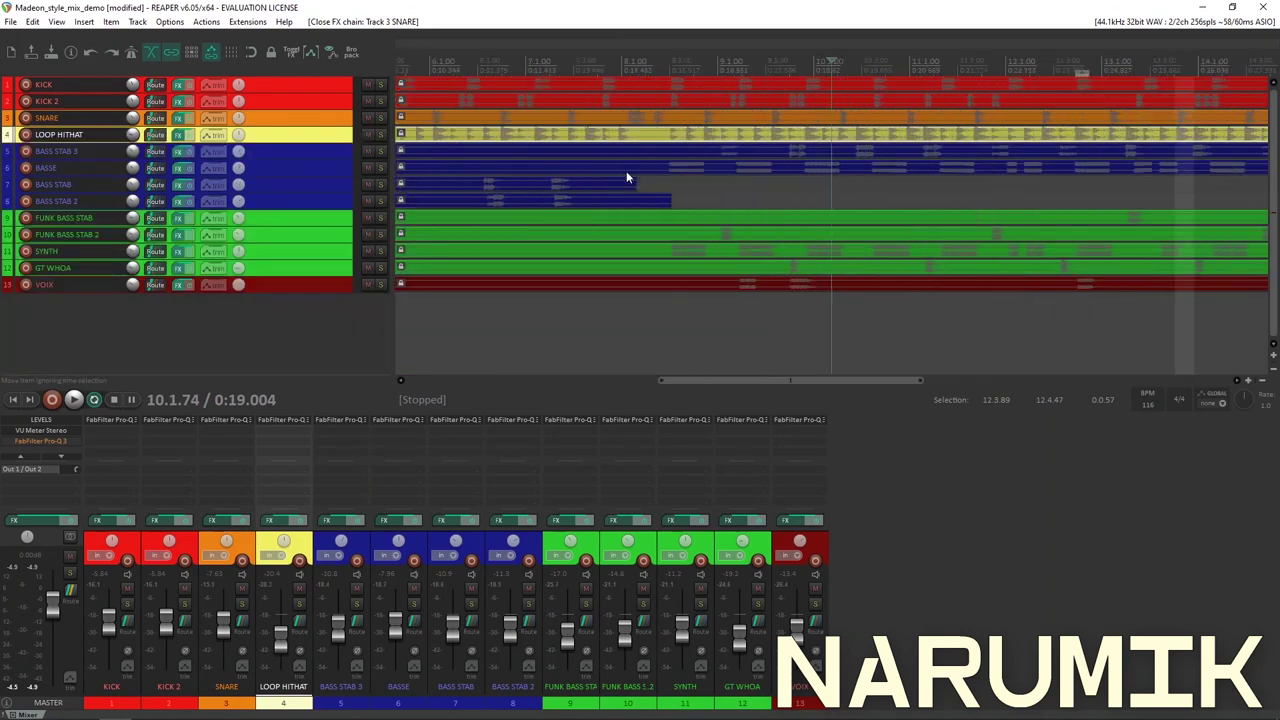
{"action": "left_click", "coordinate": [316, 155]}
{"action": "left_click_drag", "start_coordinate": [322, 160], "coordinate": [311, 205]}
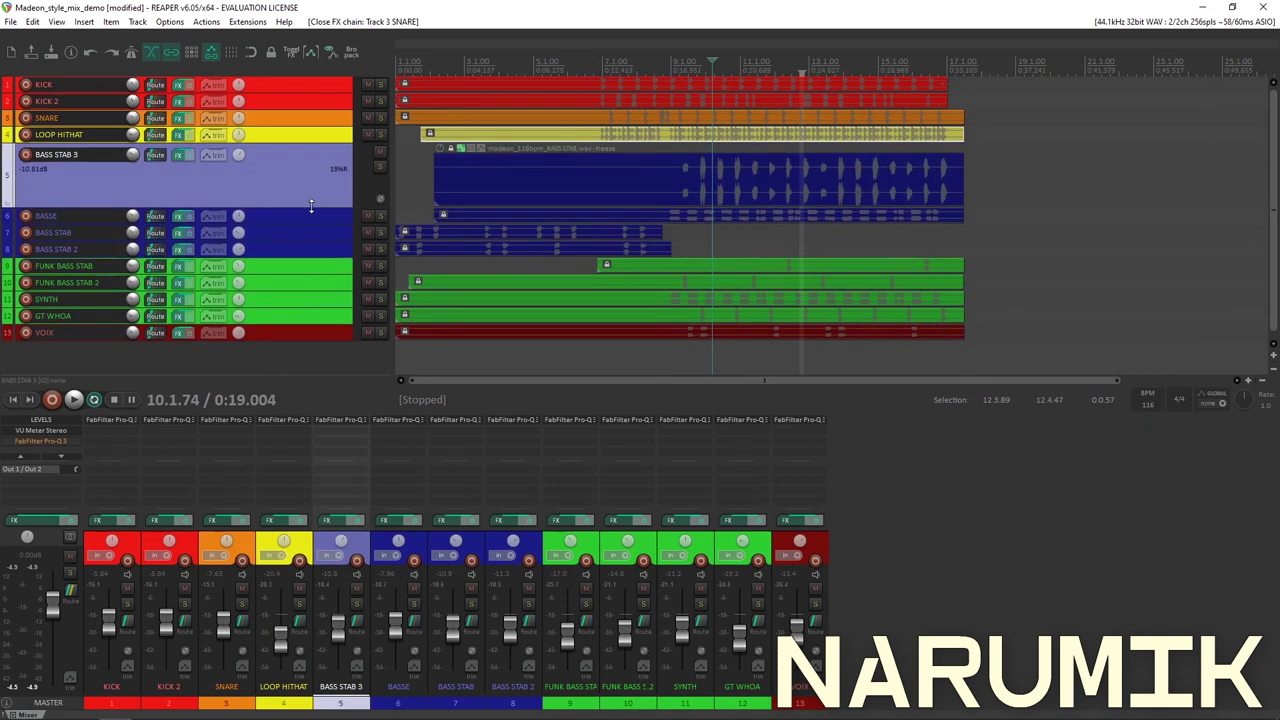
{"action": "scroll", "coordinate": [638, 242], "scroll_direction": "up", "scroll_amount": 4}
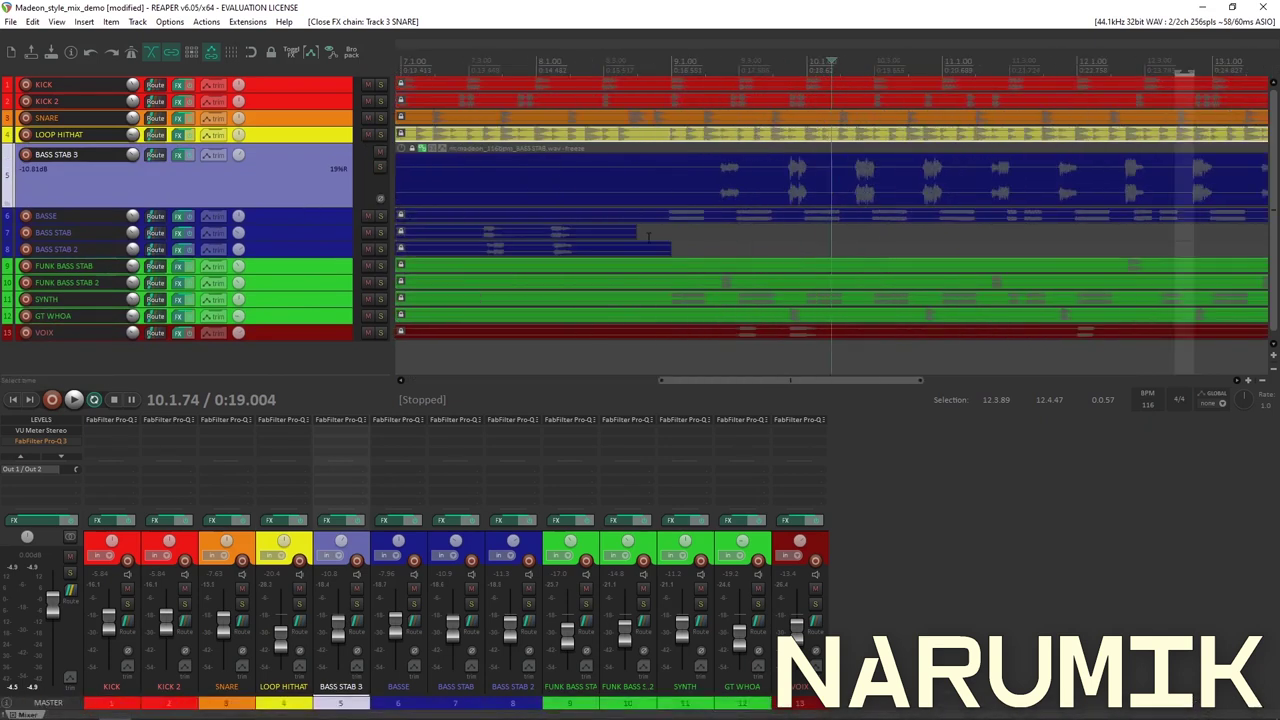
Check the KICK 2 and KICK Pro-Q 3 settings, briefly solo SNARE, and close the EQ windows.
{"action": "scroll", "coordinate": [655, 197], "scroll_direction": "down", "scroll_amount": 2}
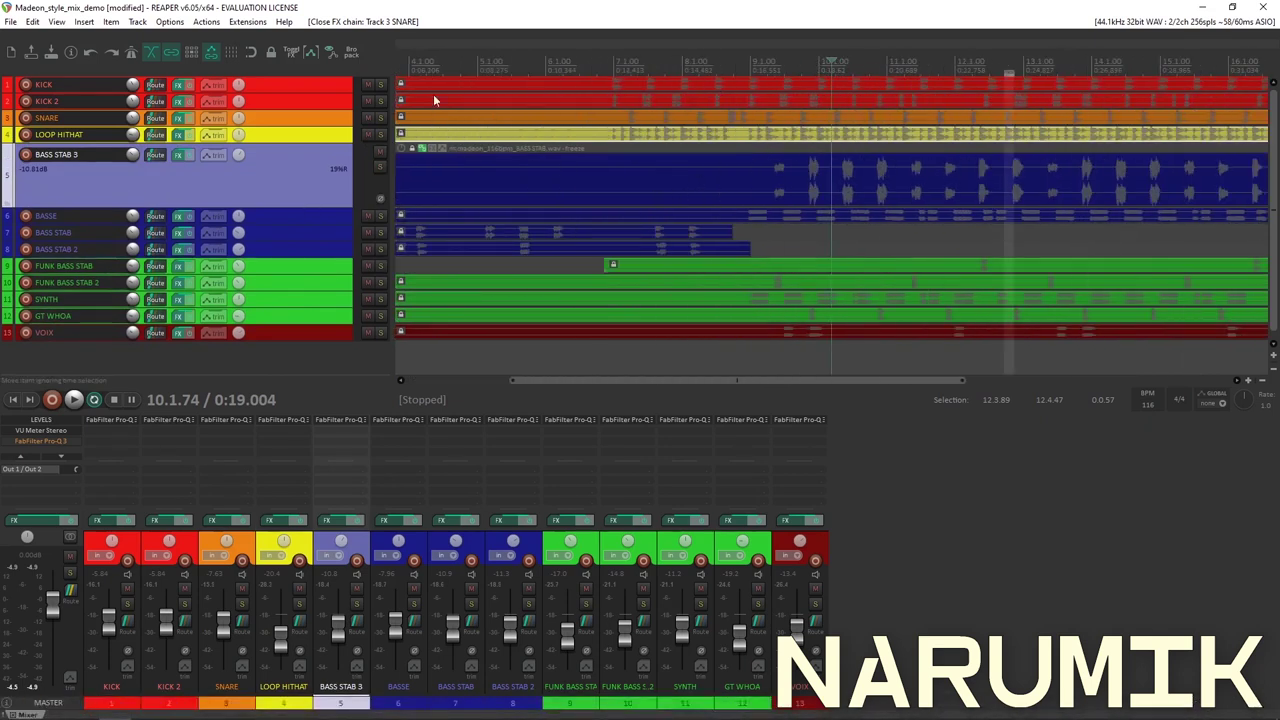
{"action": "left_click", "coordinate": [260, 102]}
{"action": "left_click", "coordinate": [181, 102]}
{"action": "left_click", "coordinate": [181, 102]}
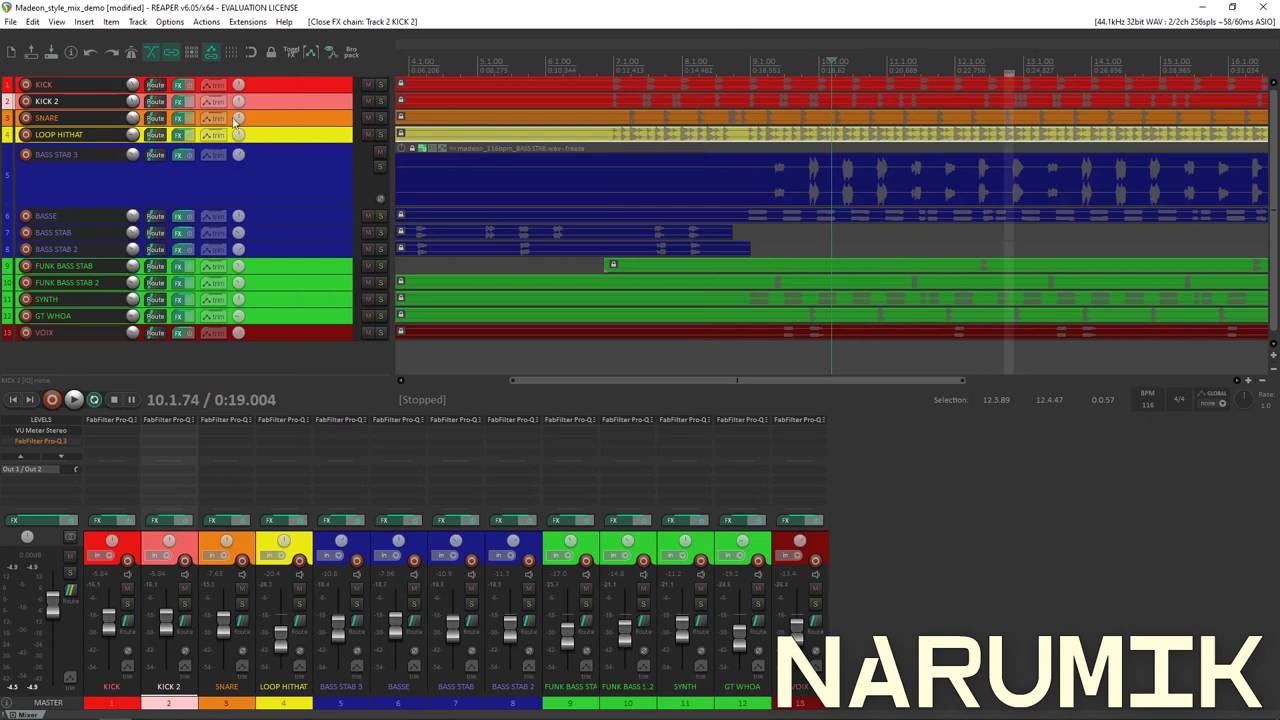
{"action": "left_click", "coordinate": [380, 118]}
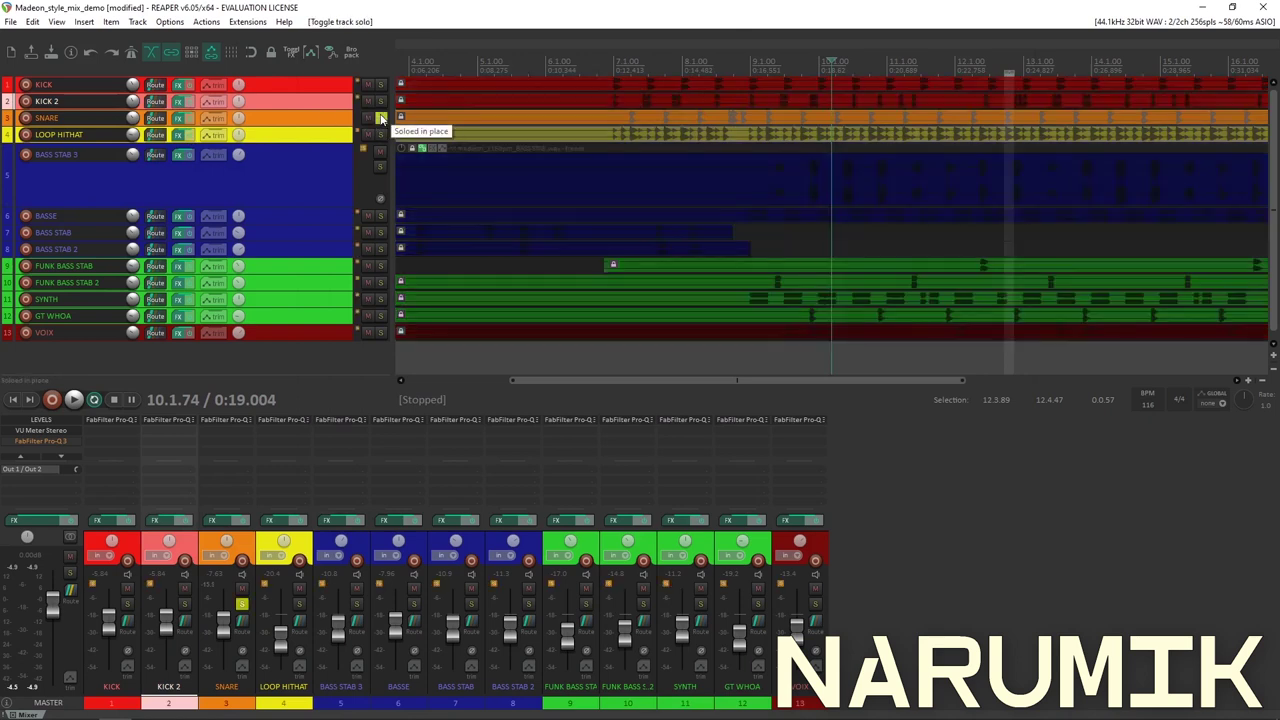
{"action": "left_click", "coordinate": [380, 118]}
{"action": "left_click", "coordinate": [181, 86]}
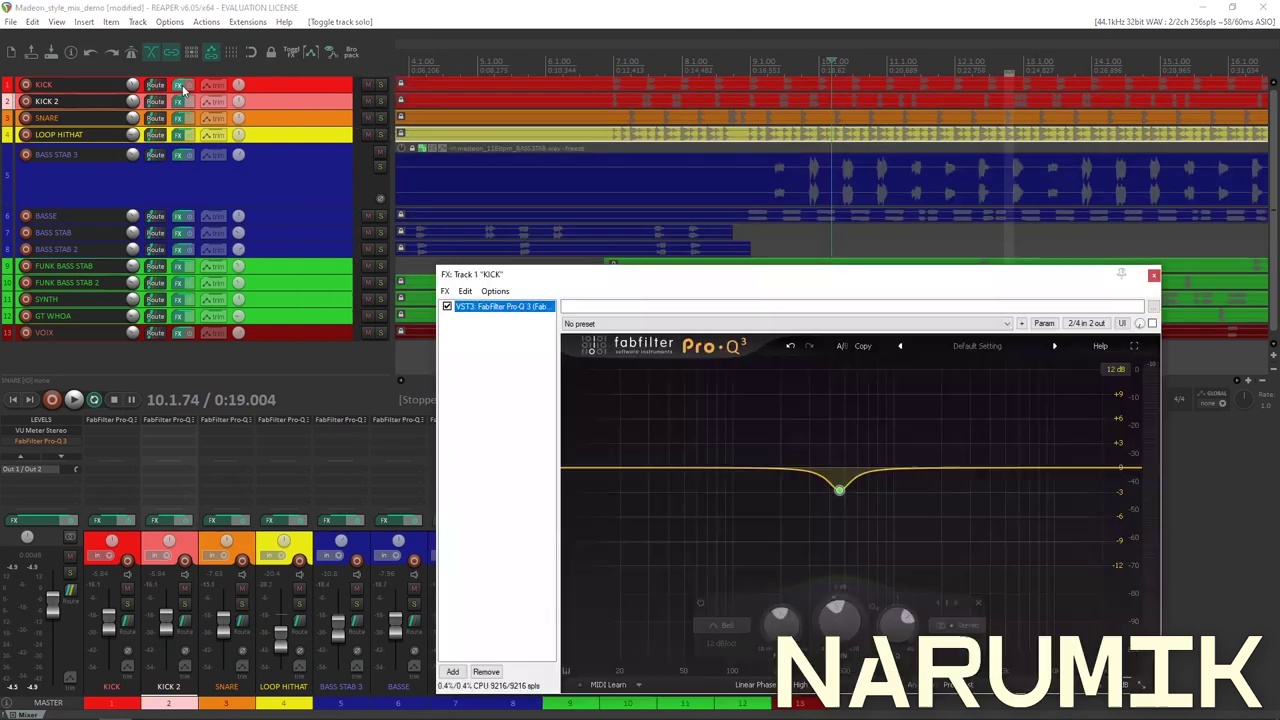
{"action": "left_click", "coordinate": [181, 86]}
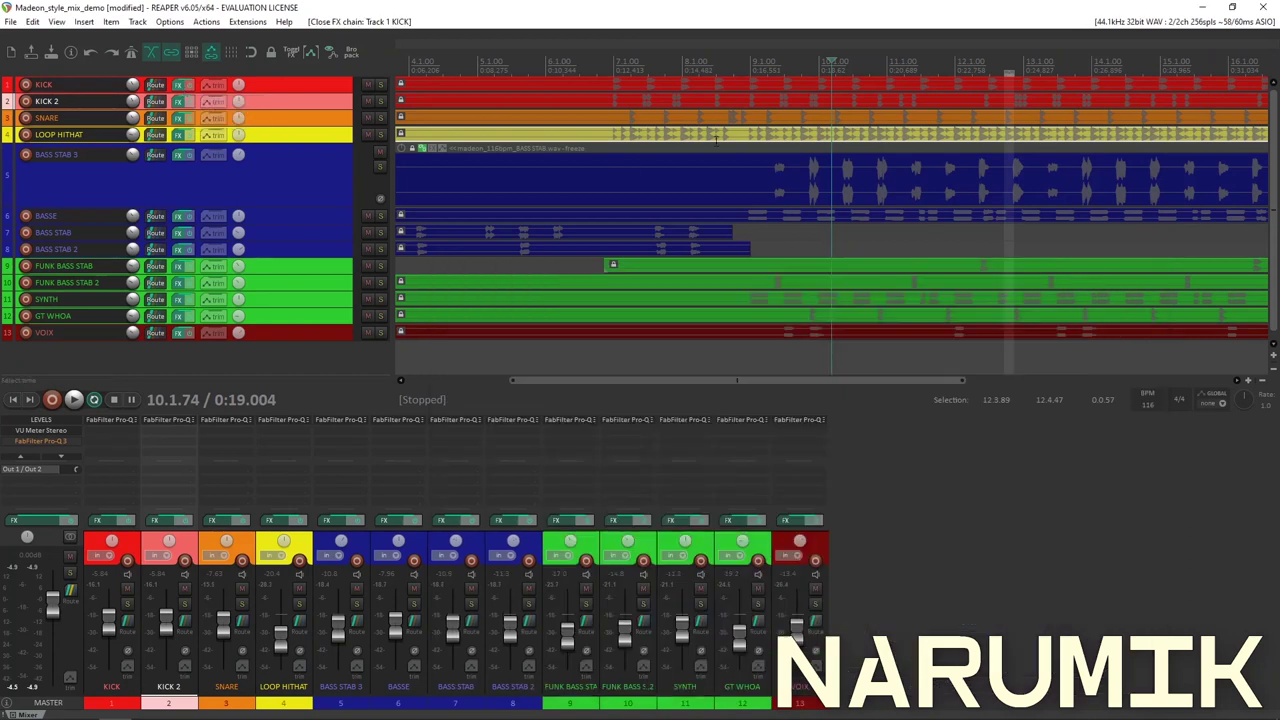
Play the full mix around bar 10, place the edit cursor at 10.2.99 and stop playback.
{"action": "scroll", "coordinate": [826, 86], "scroll_direction": "up", "scroll_amount": 4}
{"action": "key", "text": "space"}
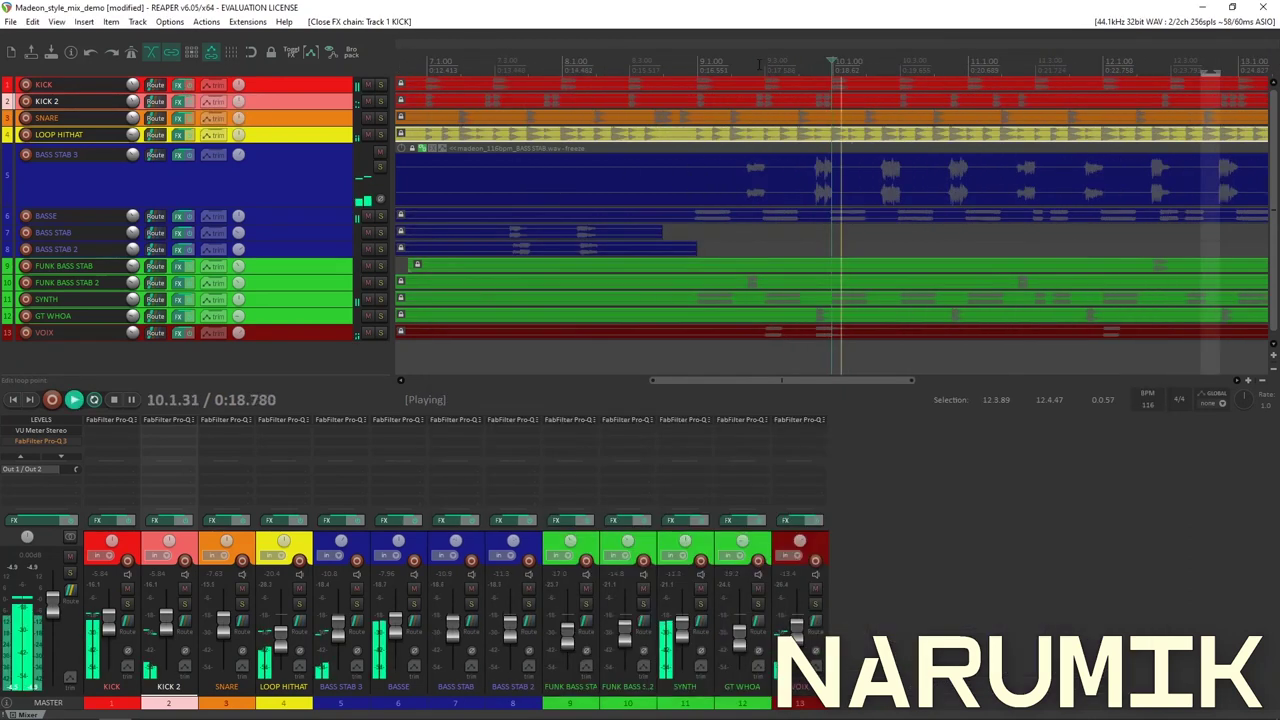
{"action": "left_click", "coordinate": [880, 66]}
{"action": "scroll", "coordinate": [870, 66], "scroll_direction": "up", "scroll_amount": 5}
{"action": "left_click", "coordinate": [818, 66]}
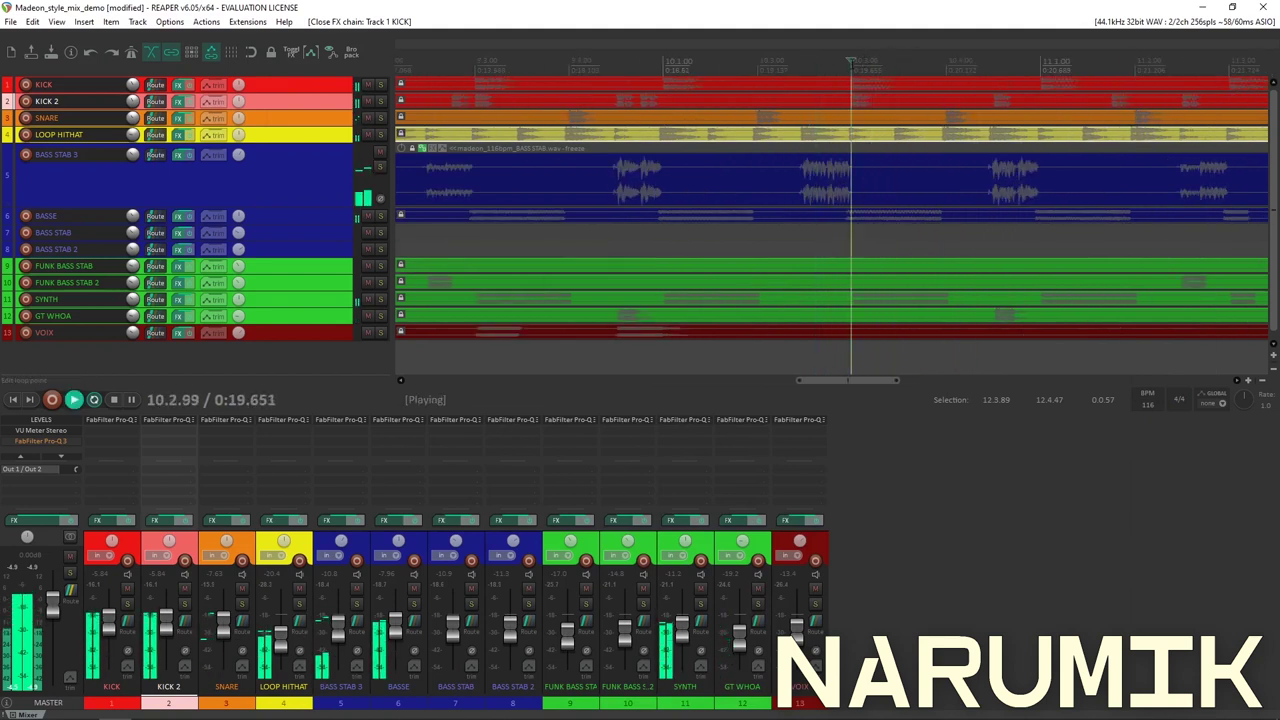
{"action": "scroll", "coordinate": [869, 69], "scroll_direction": "up", "scroll_amount": 3}
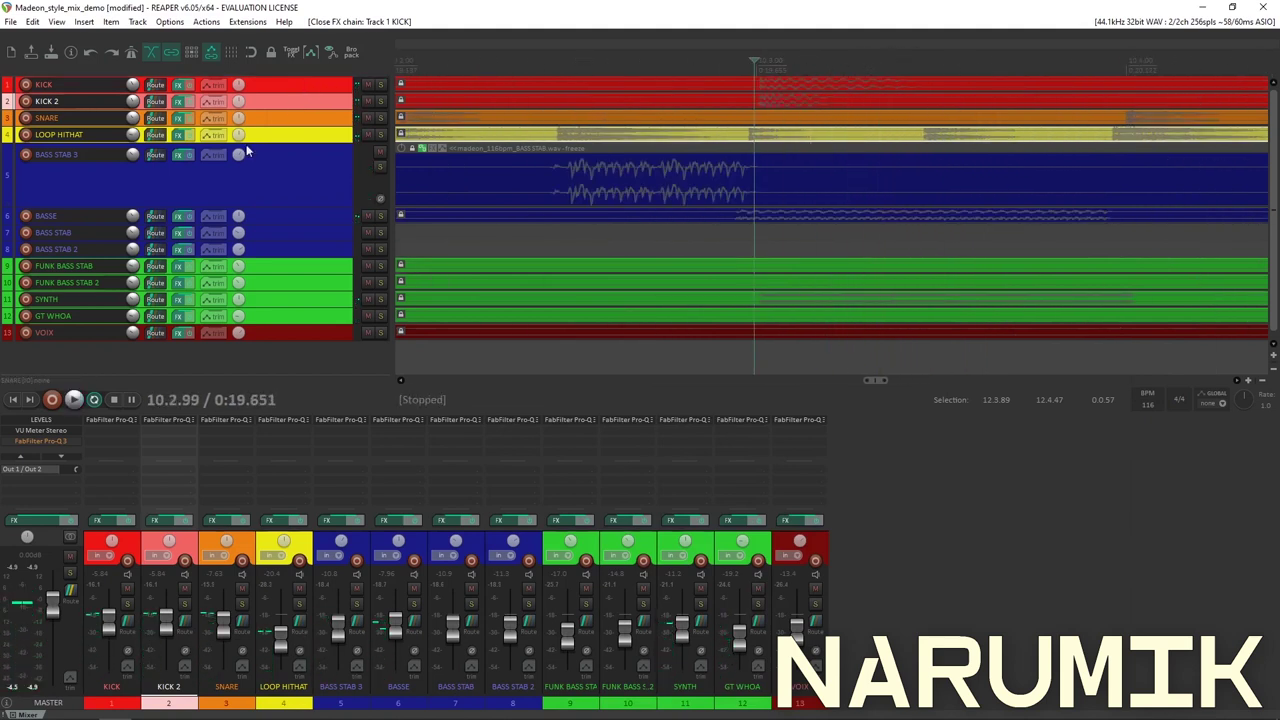
Enable the master band-pass EQ, tune it to about 1457 Hz and make a time selection from 10.3.01 to 10.3.97.
{"action": "left_click", "coordinate": [40, 442]}
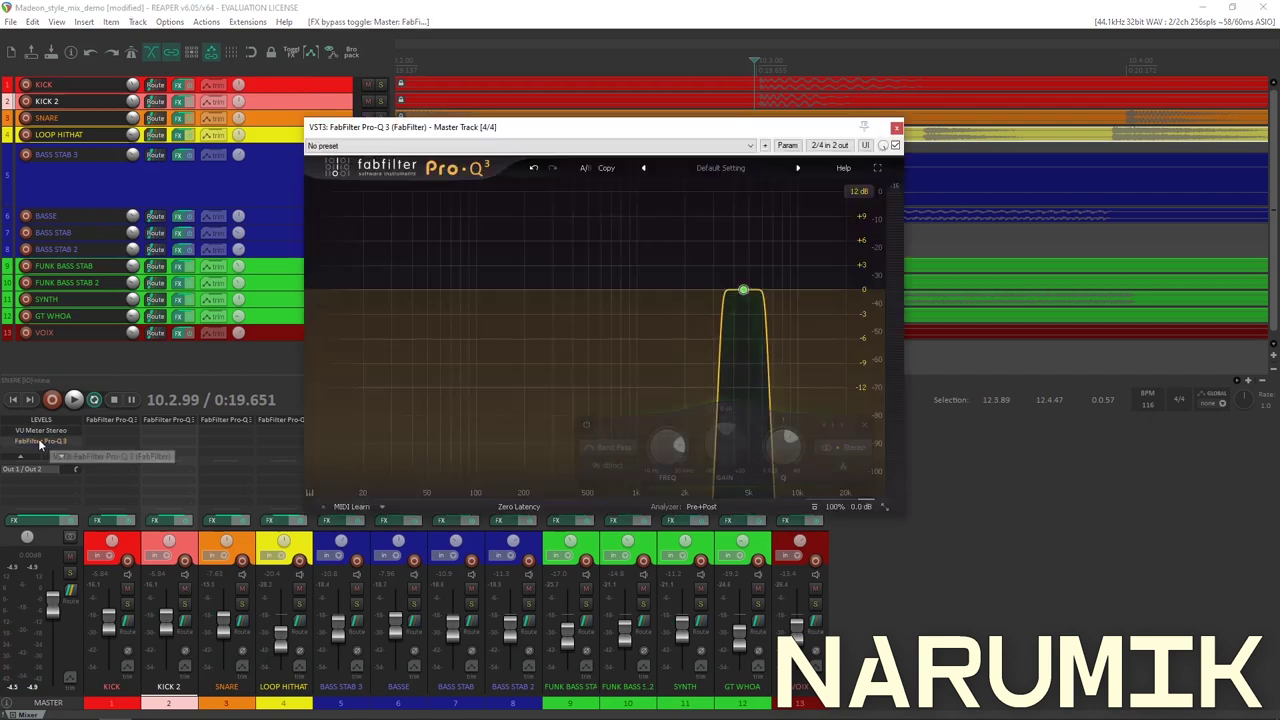
{"action": "left_click_drag", "start_coordinate": [758, 66], "coordinate": [1116, 66]}
{"action": "left_click_drag", "start_coordinate": [668, 447], "coordinate": [661, 473]}
{"action": "left_click_drag", "start_coordinate": [785, 446], "coordinate": [770, 485]}
{"action": "scroll", "coordinate": [671, 459], "scroll_direction": "down", "scroll_amount": 5}
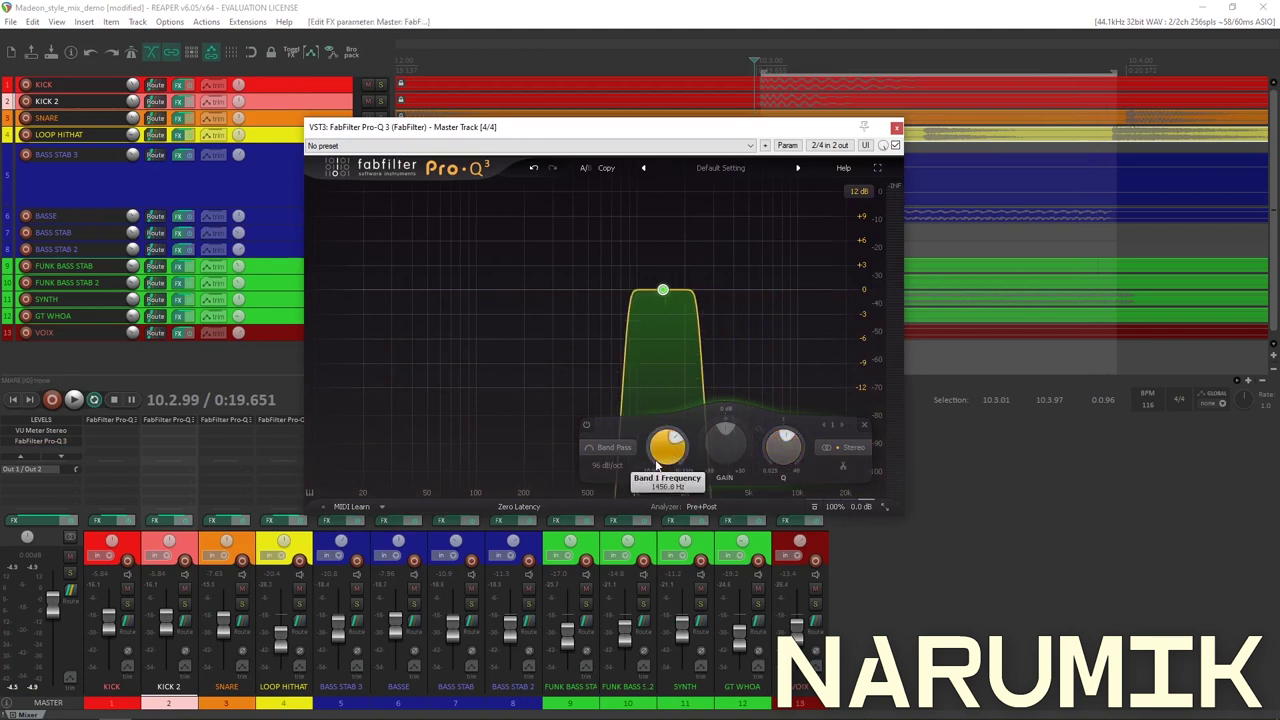
Audition the selected section through the master band-pass at about 1971 Hz, ending with the EQ bypassed and closed.
{"action": "key", "text": "space"}
{"action": "mouse_move", "coordinate": [671, 459]}
{"action": "left_mouse_down"}
{"action": "mouse_move", "coordinate": [670, 474]}
{"action": "mouse_move", "coordinate": [685, 441]}
{"action": "left_mouse_up"}
{"action": "scroll", "coordinate": [685, 447], "scroll_direction": "up", "scroll_amount": 1}
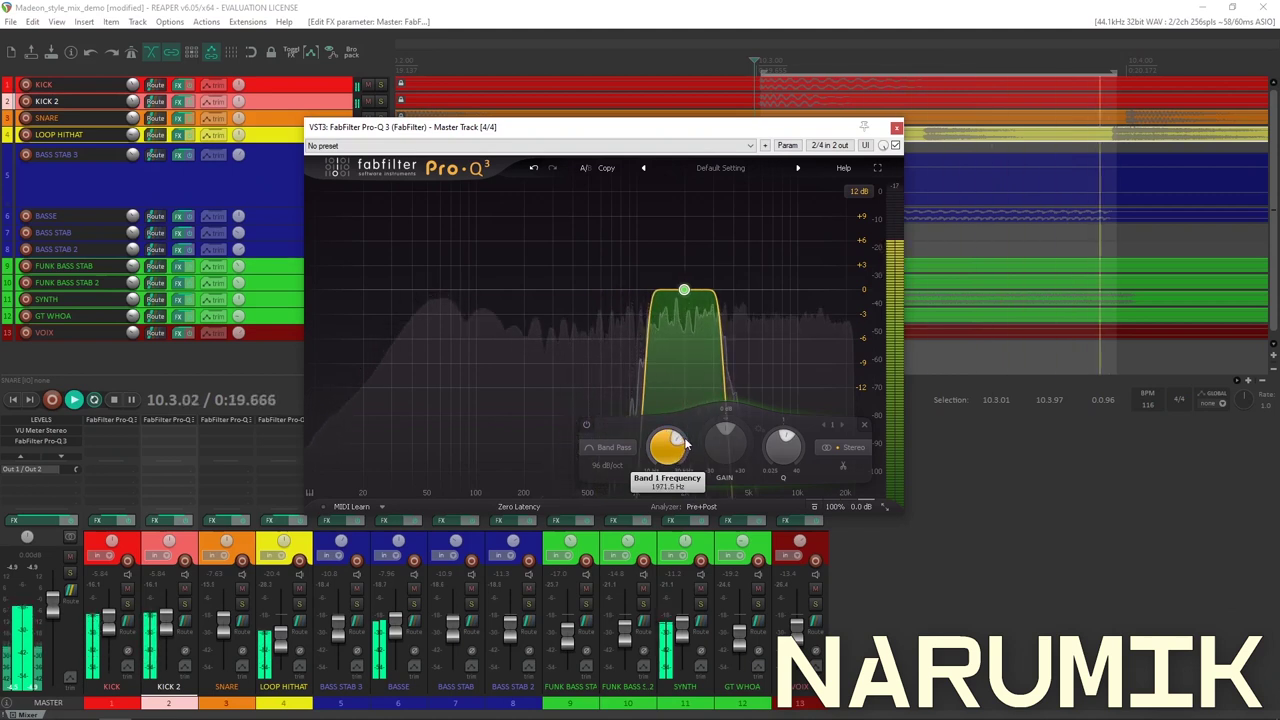
{"action": "mouse_move", "coordinate": [685, 447]}
{"action": "left_mouse_down"}
{"action": "mouse_move", "coordinate": [690, 430]}
{"action": "mouse_move", "coordinate": [679, 446]}
{"action": "left_mouse_up"}
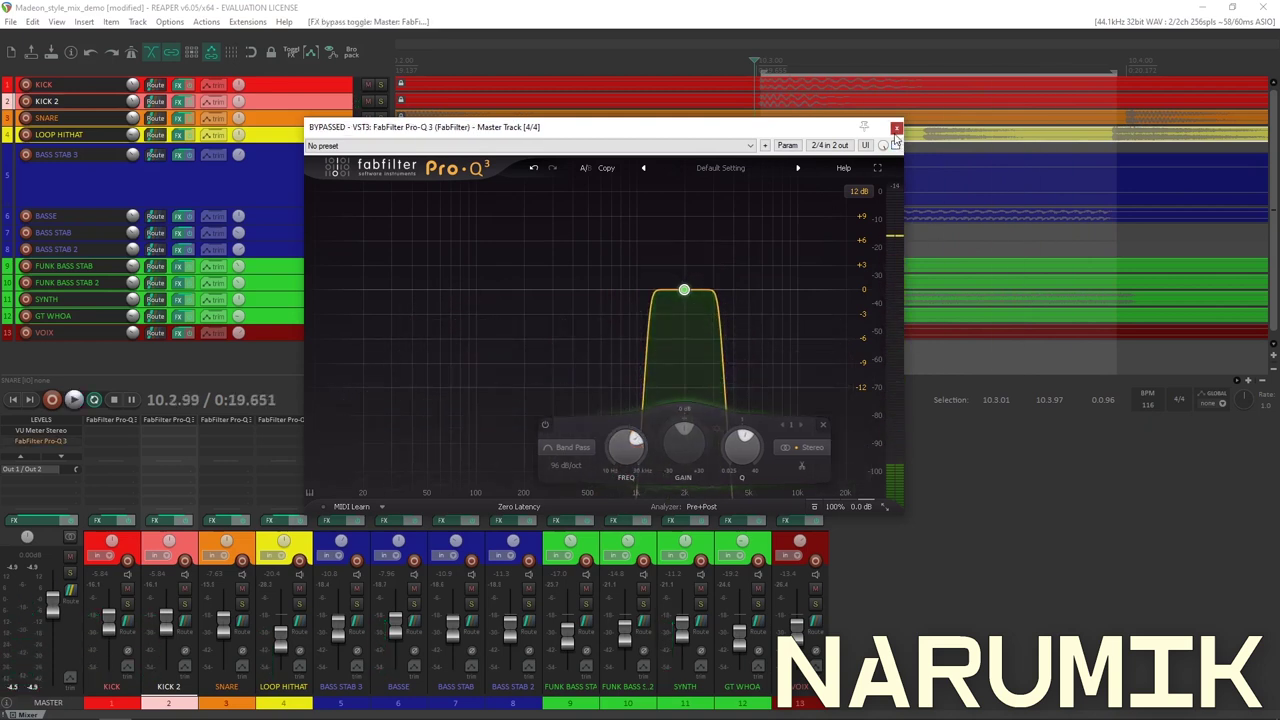
{"action": "left_click", "coordinate": [896, 129]}
Create a red BUS KICKS folder track above KICK, containing KICK and KICK 2.
{"action": "left_click", "coordinate": [306, 91]}
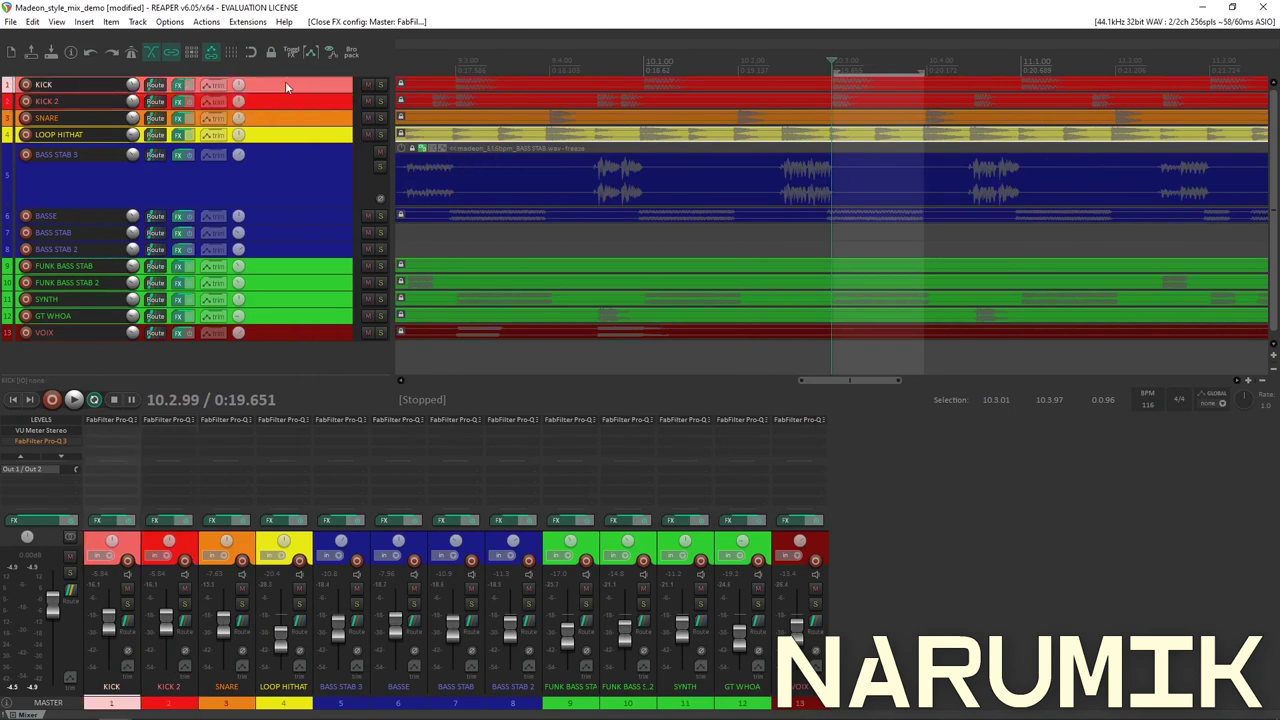
{"action": "key", "text": "ctrl+t"}
{"action": "mouse_move", "coordinate": [297, 101]}
{"action": "left_mouse_down"}
{"action": "mouse_move", "coordinate": [306, 67]}
{"action": "mouse_move", "coordinate": [315, 104]}
{"action": "left_mouse_up"}
{"action": "left_click", "coordinate": [299, 101]}
{"action": "left_click", "coordinate": [301, 121], "text": "shift"}
{"action": "left_click", "coordinate": [320, 89]}
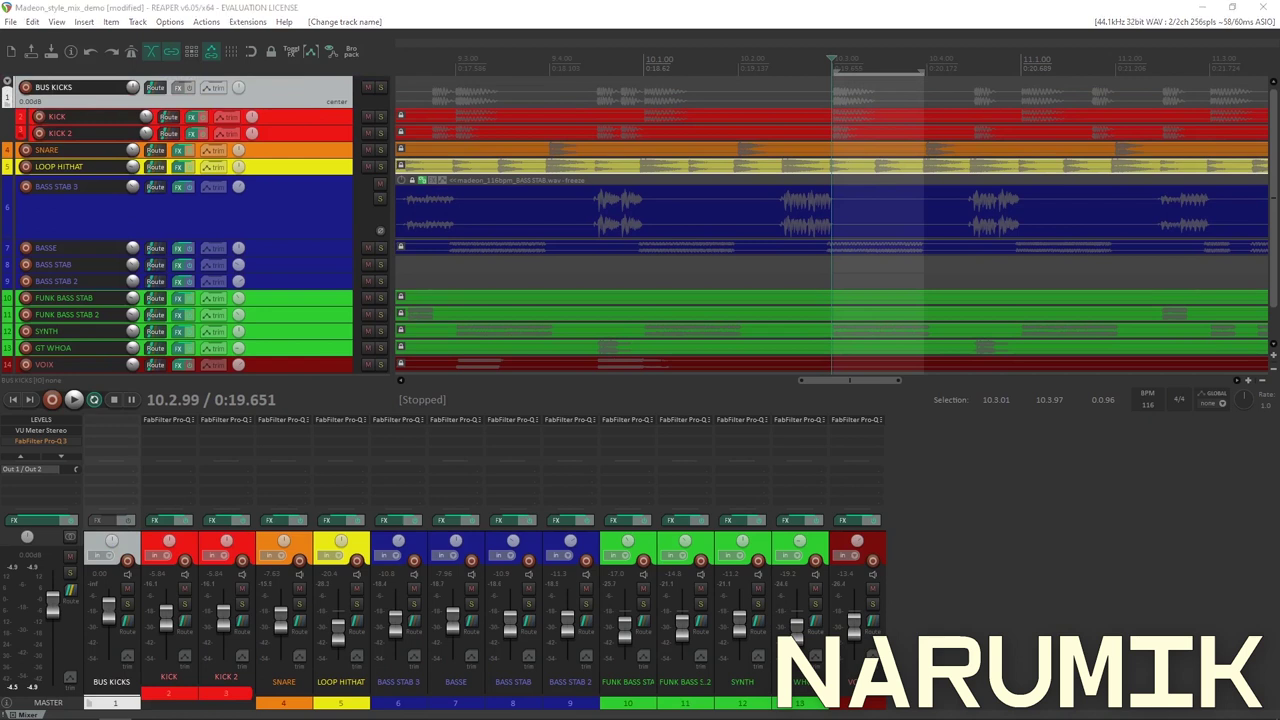
{"action": "left_click", "coordinate": [1261, 296]}
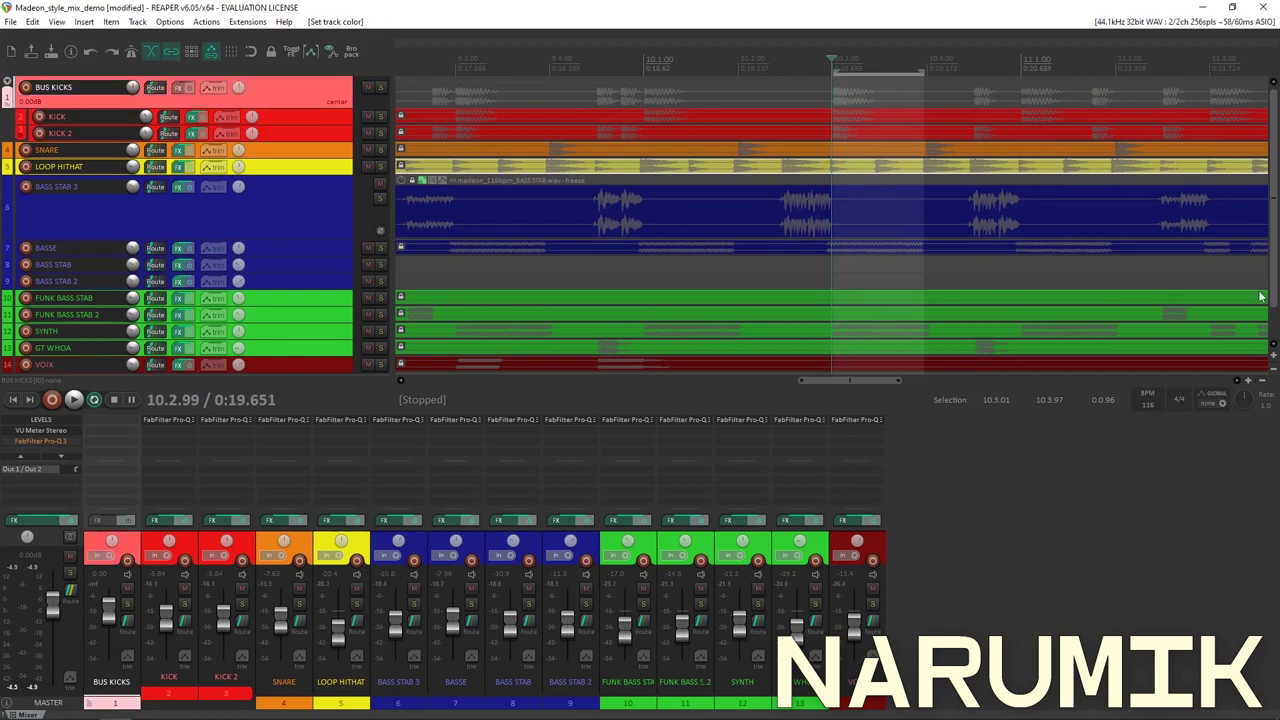
Add FabFilter Pro-Q 3 to BUS KICKS and set it to Linear Phase with High resolution.
{"action": "left_click", "coordinate": [180, 87]}
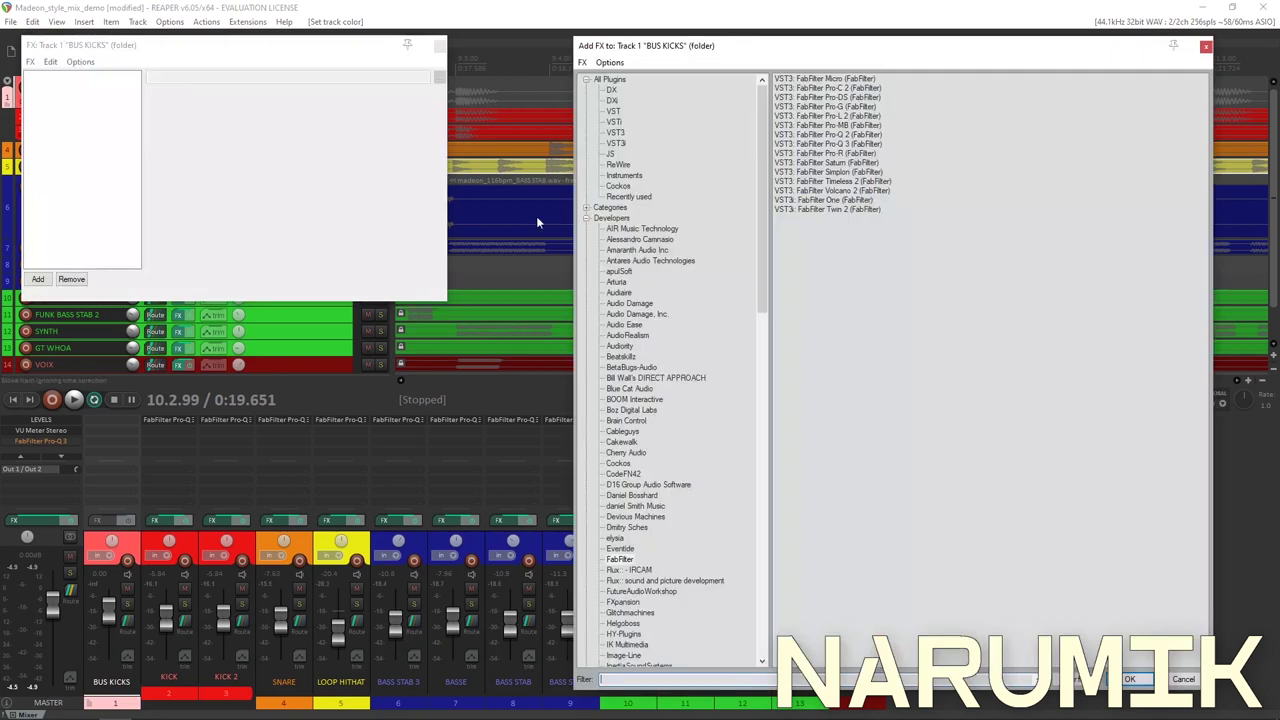
{"action": "double_click", "coordinate": [838, 145]}
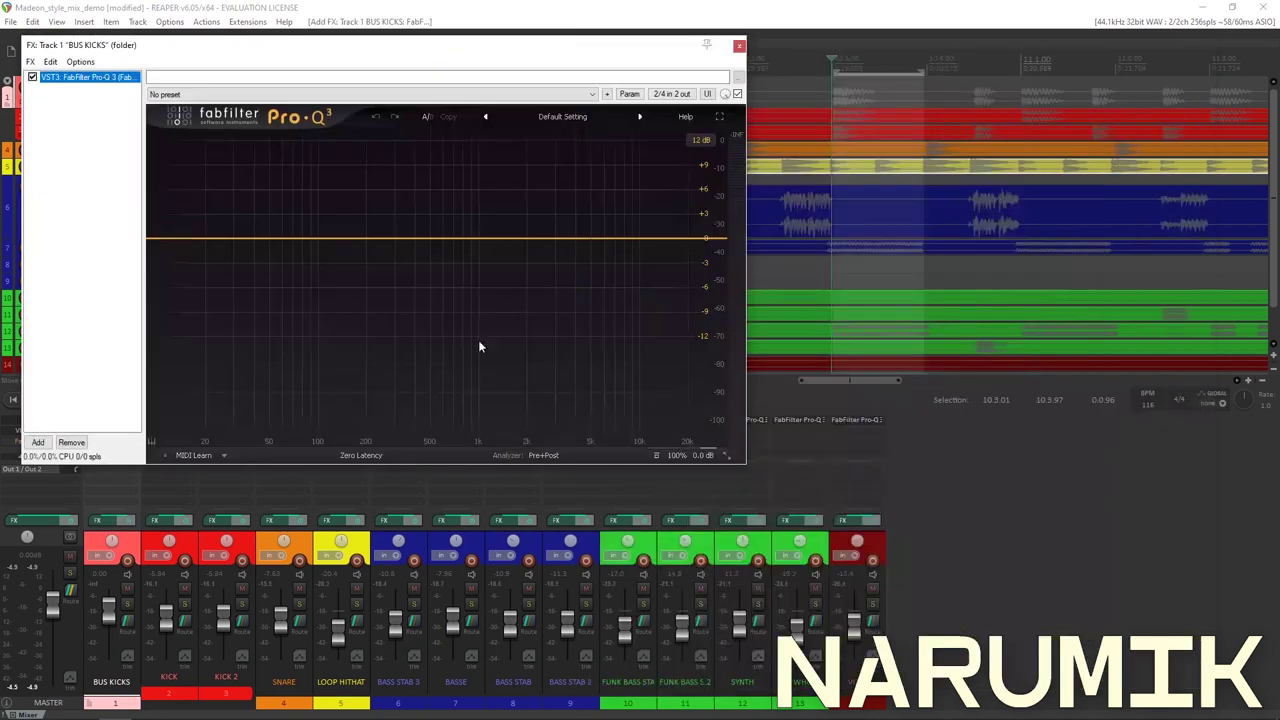
{"action": "left_click", "coordinate": [366, 456]}
{"action": "left_click", "coordinate": [362, 503]}
{"action": "left_click", "coordinate": [388, 456]}
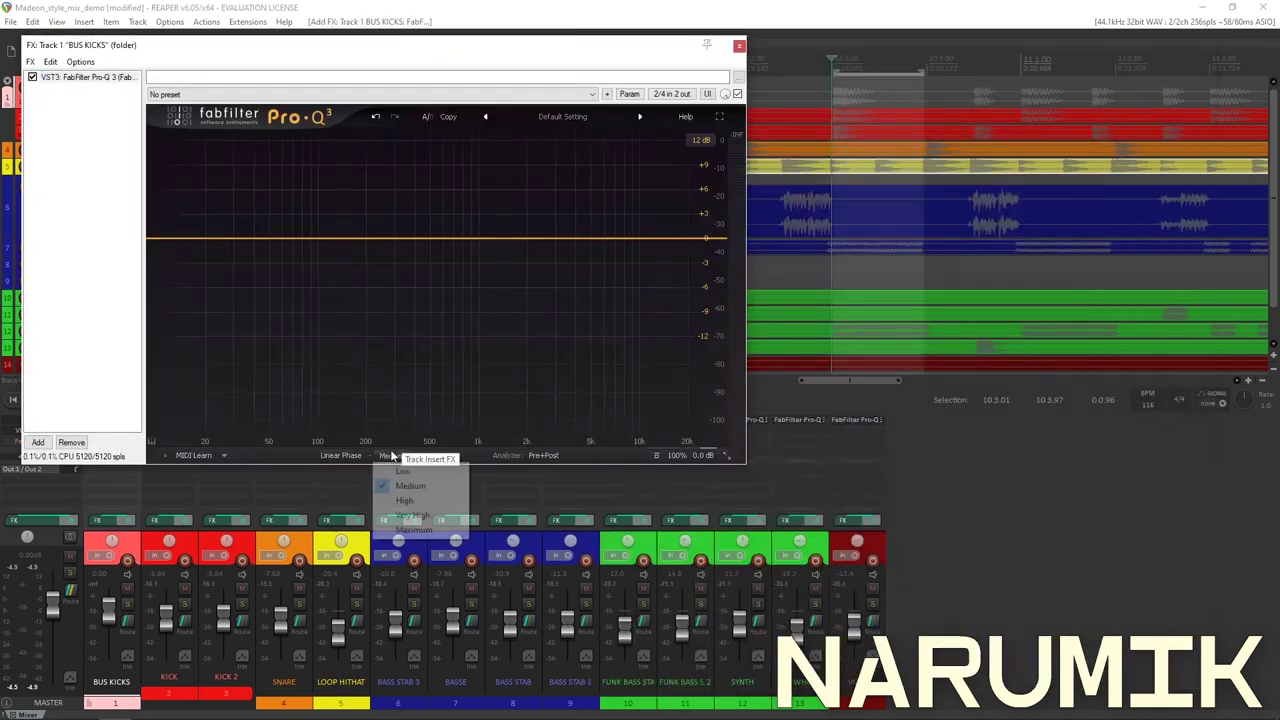
{"action": "left_click", "coordinate": [404, 500]}
{"action": "left_click_drag", "start_coordinate": [405, 53], "coordinate": [482, 116]}
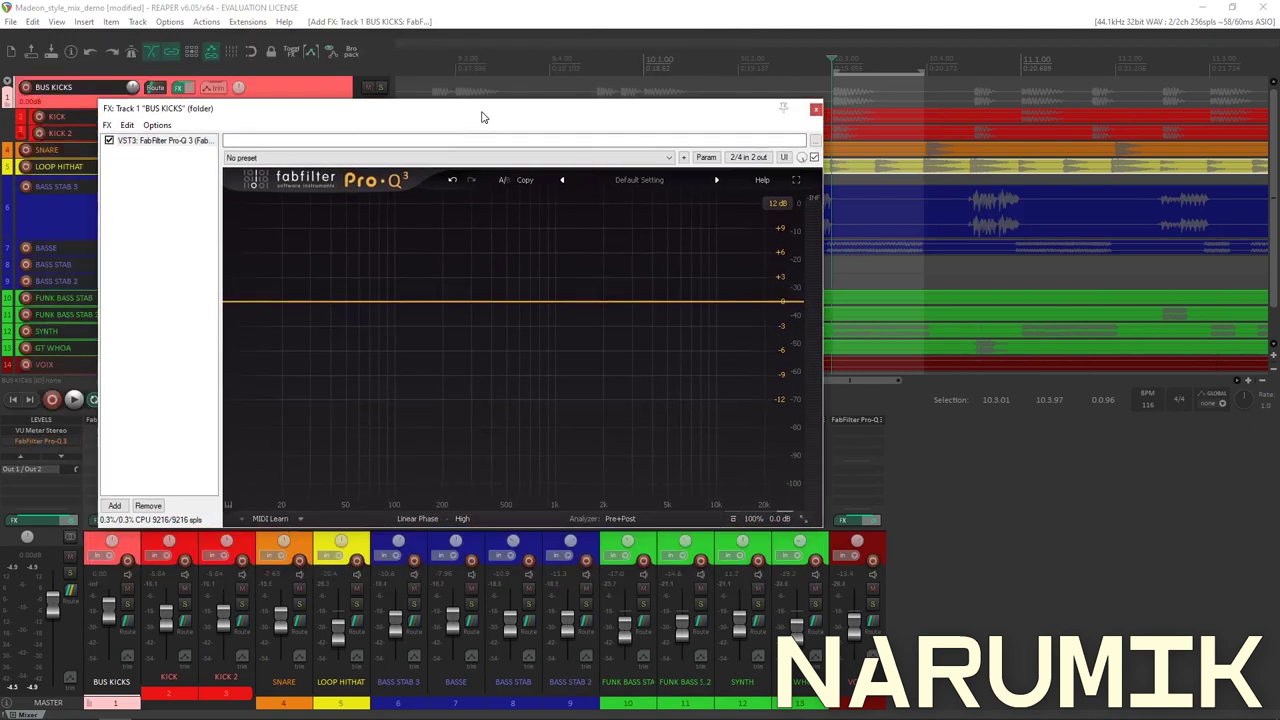
Add a bell cut on BUS KICKS at about 1996 Hz, Q about 2 and -1.46 dB while looping the selection from 10.2.93.
{"action": "key", "text": "space"}
{"action": "left_click_drag", "start_coordinate": [503, 304], "coordinate": [515, 292]}
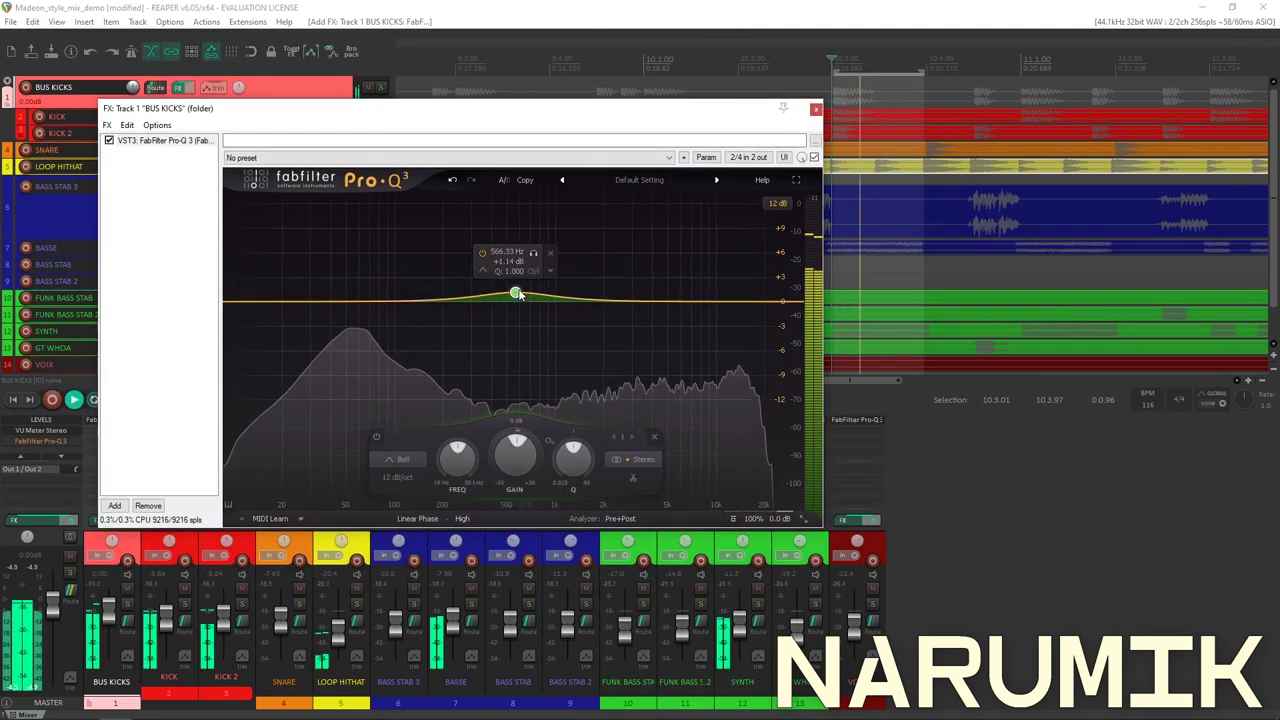
{"action": "left_click_drag", "start_coordinate": [835, 72], "coordinate": [825, 72]}
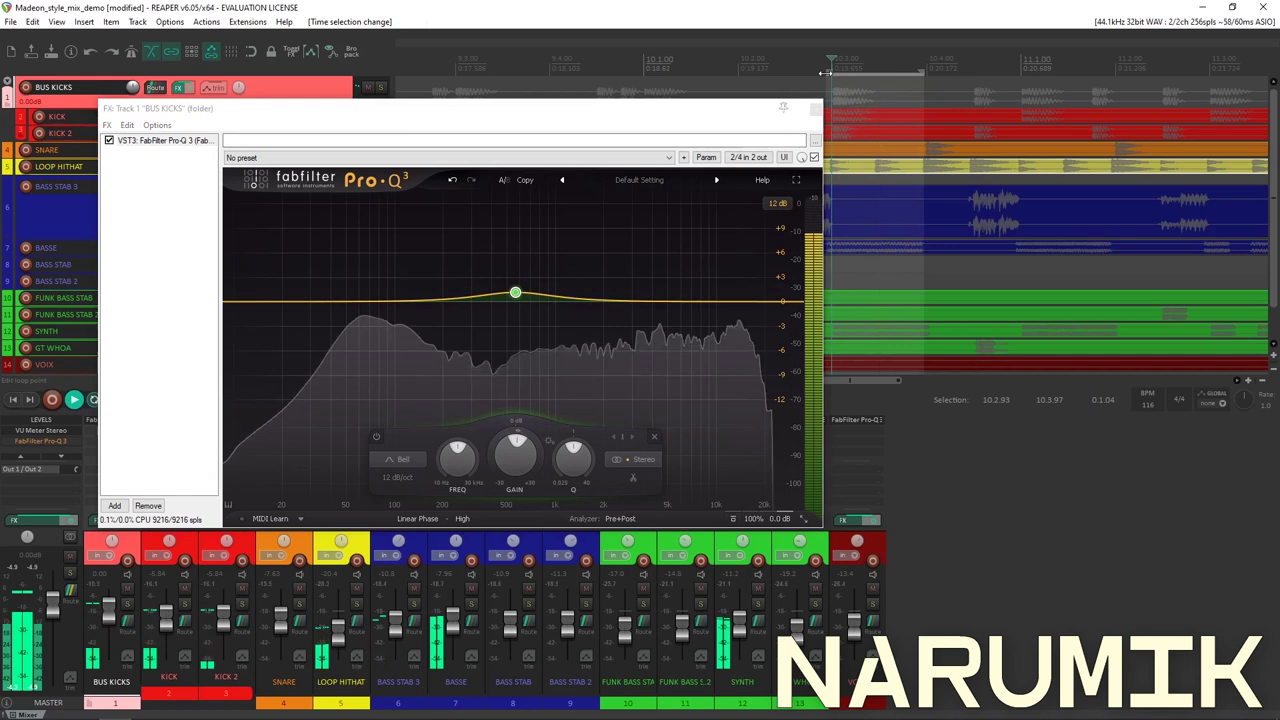
{"action": "left_click_drag", "start_coordinate": [515, 292], "coordinate": [603, 232]}
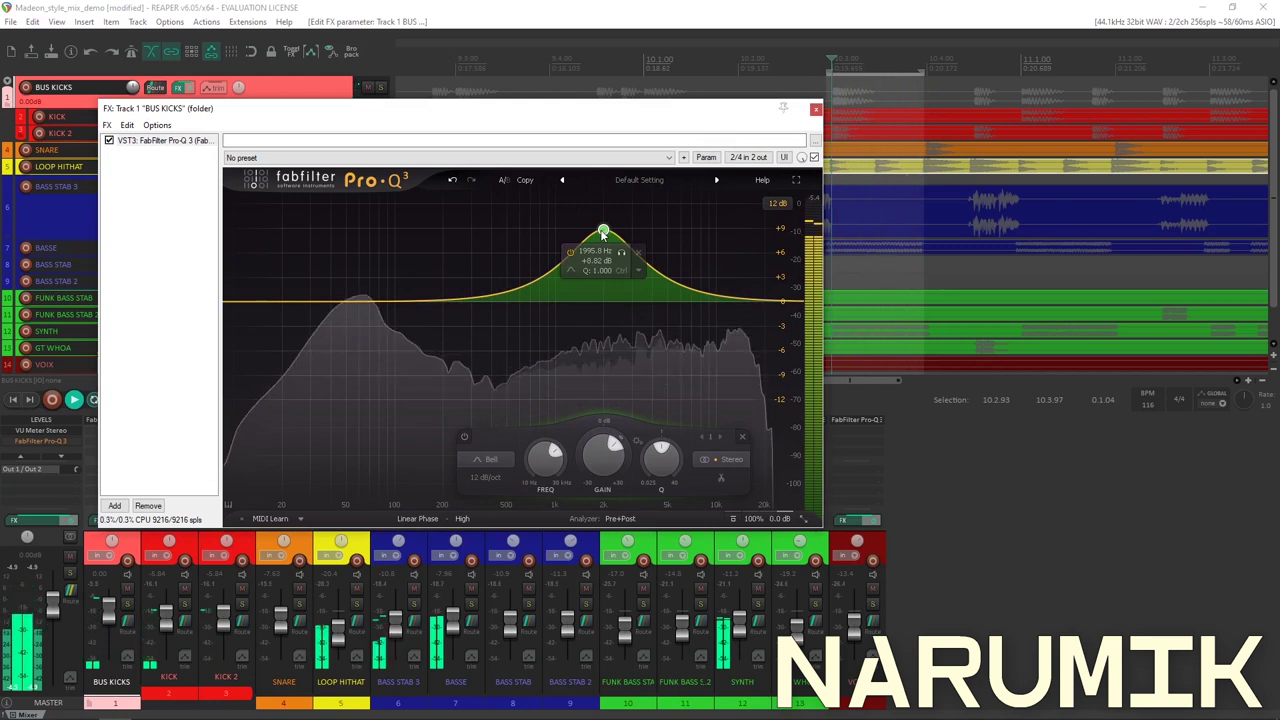
{"action": "scroll", "coordinate": [660, 452], "scroll_direction": "up", "scroll_amount": 5}
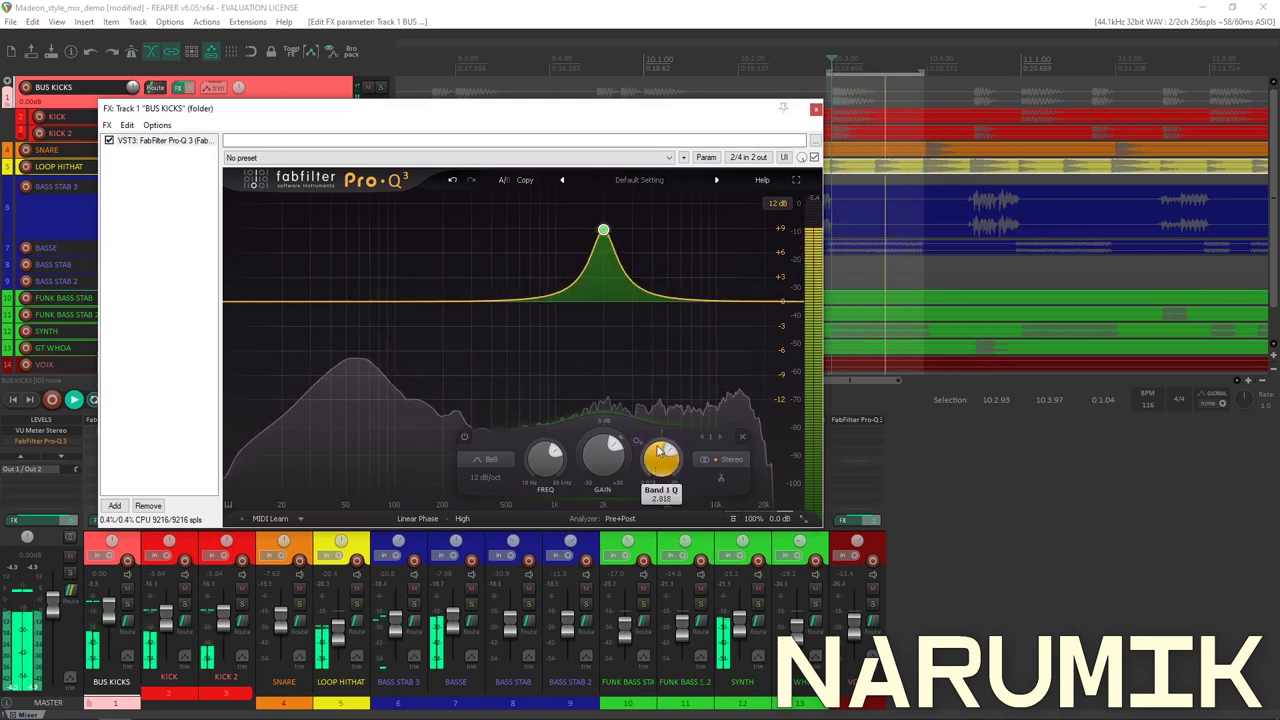
{"action": "left_click_drag", "start_coordinate": [603, 452], "coordinate": [609, 496]}
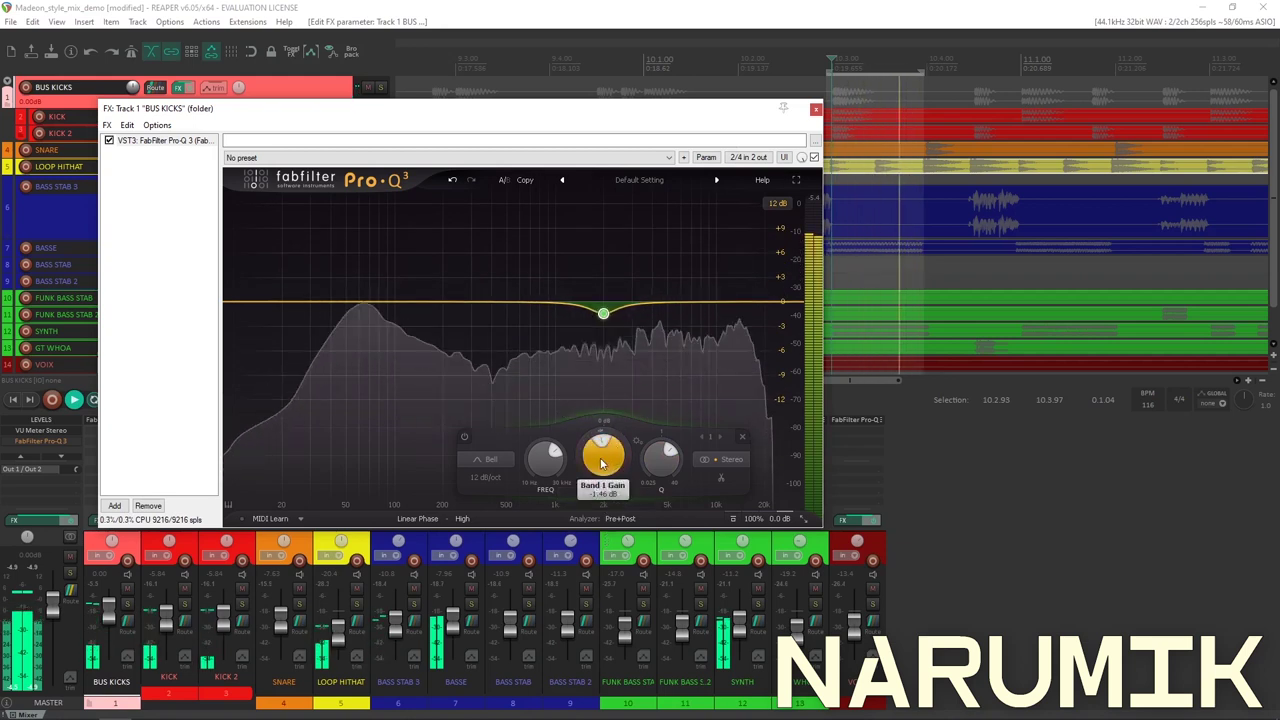
Set the BUS KICKS bell gain to -1.78 dB, comparing the band off and on and leaving it enabled.
{"action": "left_click", "coordinate": [465, 438]}
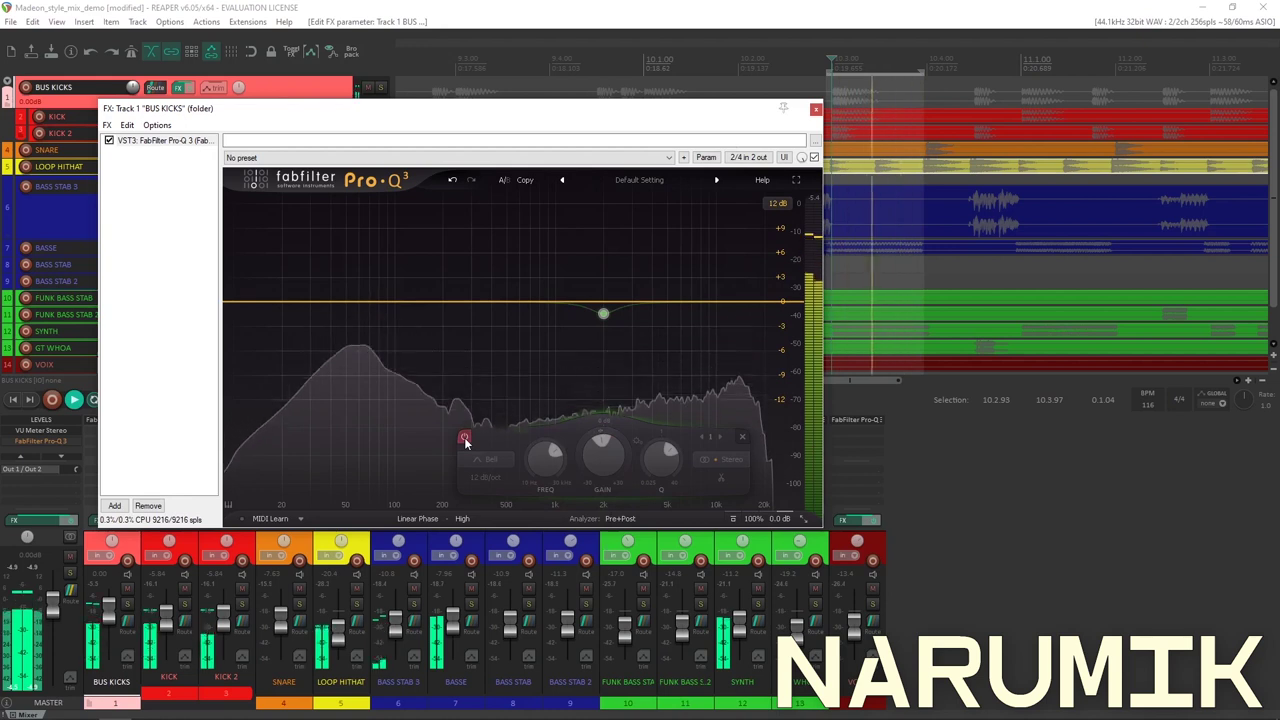
{"action": "left_click", "coordinate": [465, 438]}
{"action": "left_click_drag", "start_coordinate": [603, 472], "coordinate": [641, 475]}
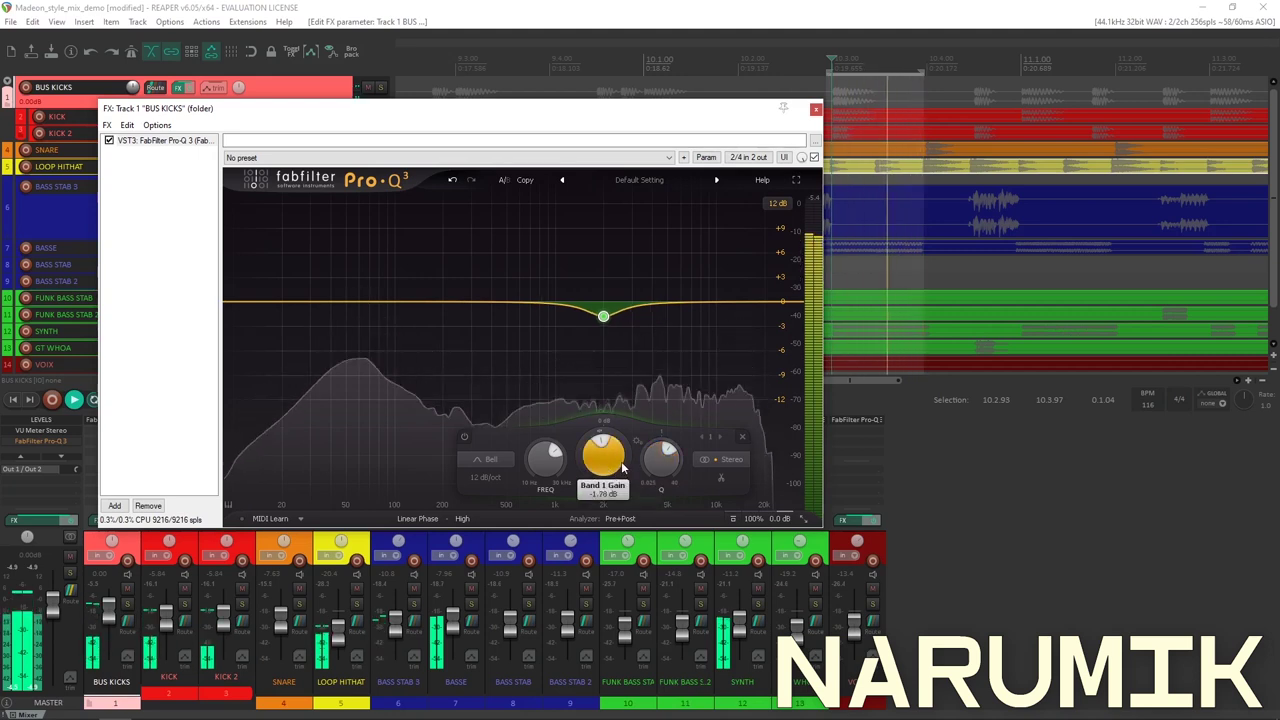
{"action": "left_click", "coordinate": [465, 438]}
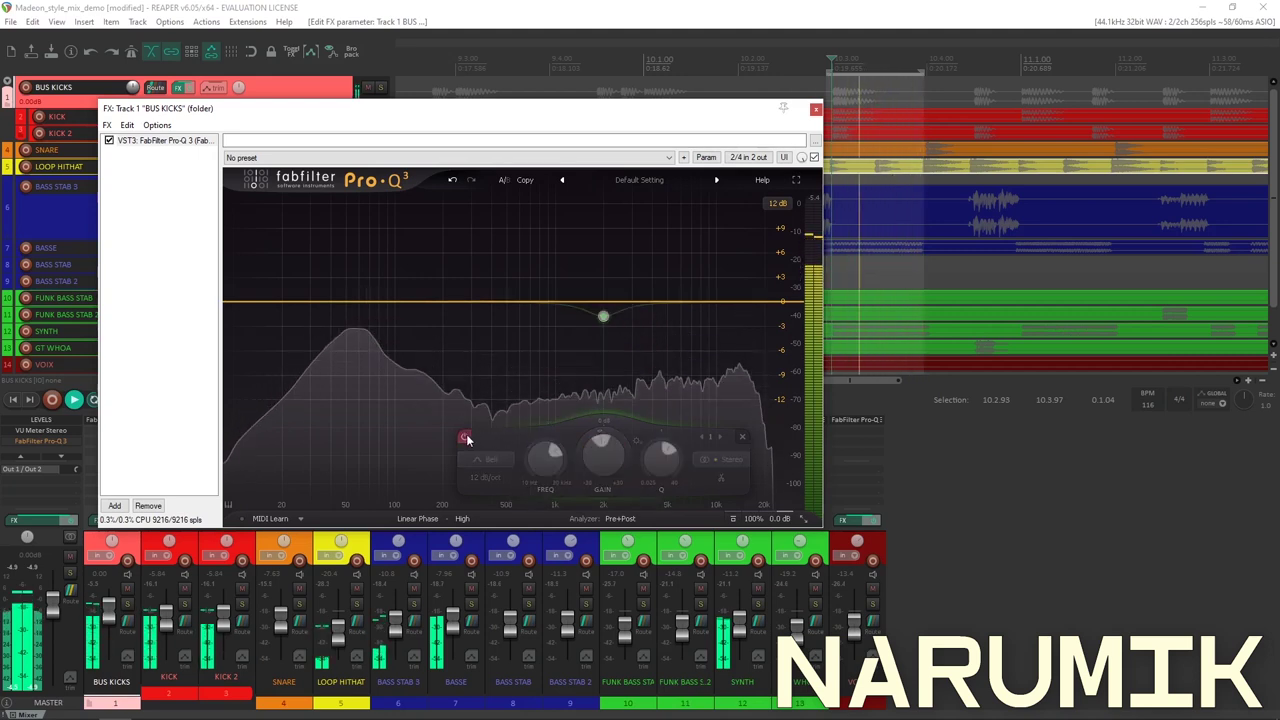
{"action": "left_click", "coordinate": [465, 438]}
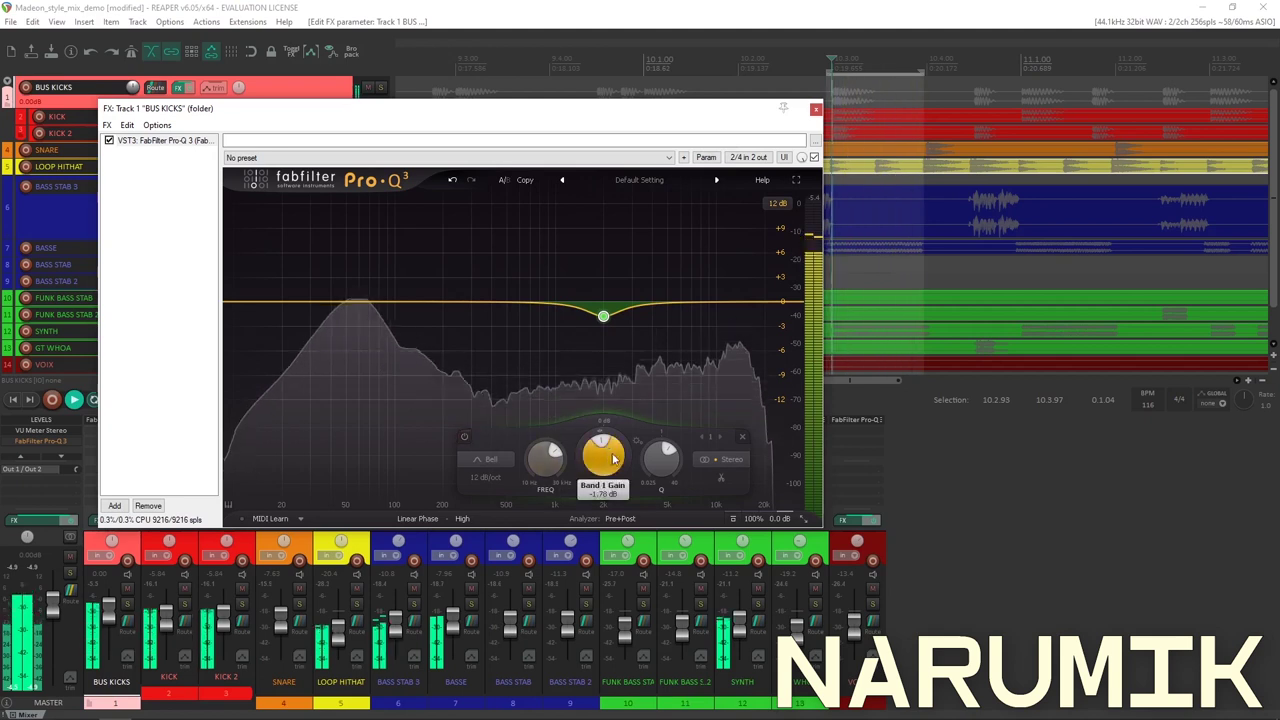
Play the full mix from several positions and compare the BUS KICKS EQ bypassed and active, leaving it enabled.
{"action": "left_click", "coordinate": [832, 70]}
{"action": "key", "text": "space"}
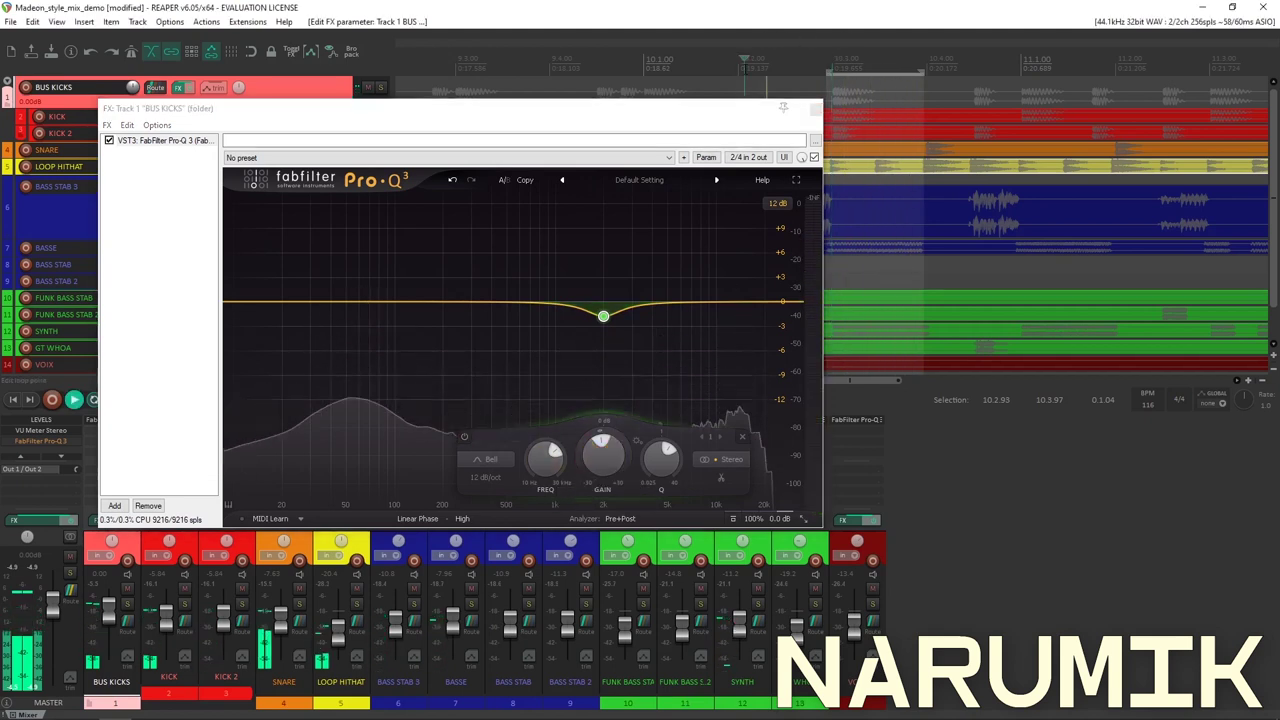
{"action": "scroll", "coordinate": [843, 70], "scroll_direction": "down", "scroll_amount": 3}
{"action": "left_click", "coordinate": [894, 68]}
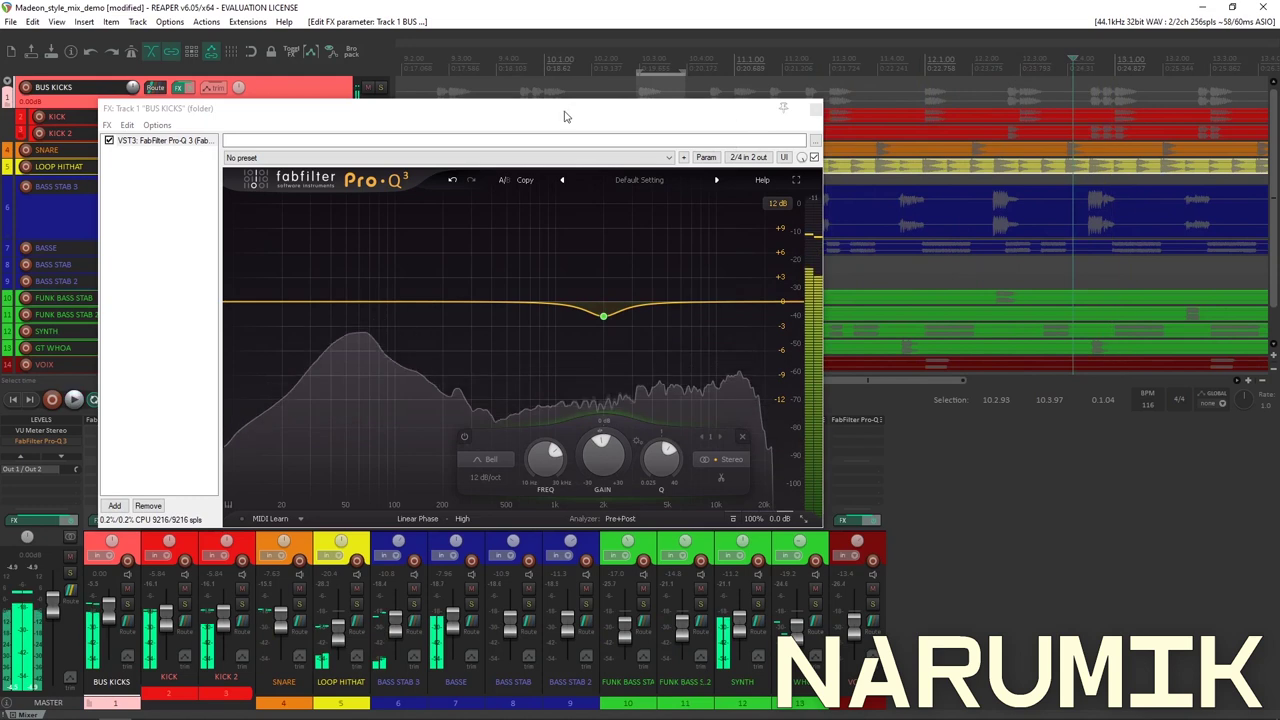
{"action": "left_click", "coordinate": [995, 200]}
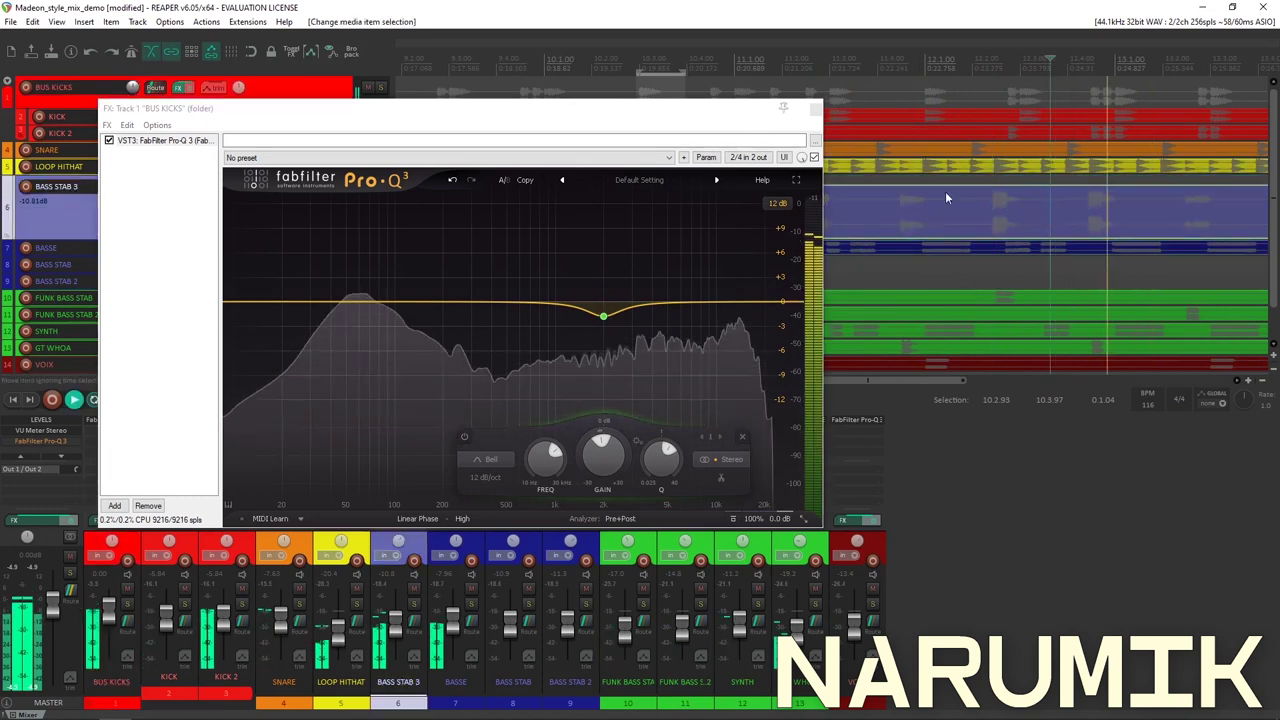
{"action": "left_click", "coordinate": [815, 158]}
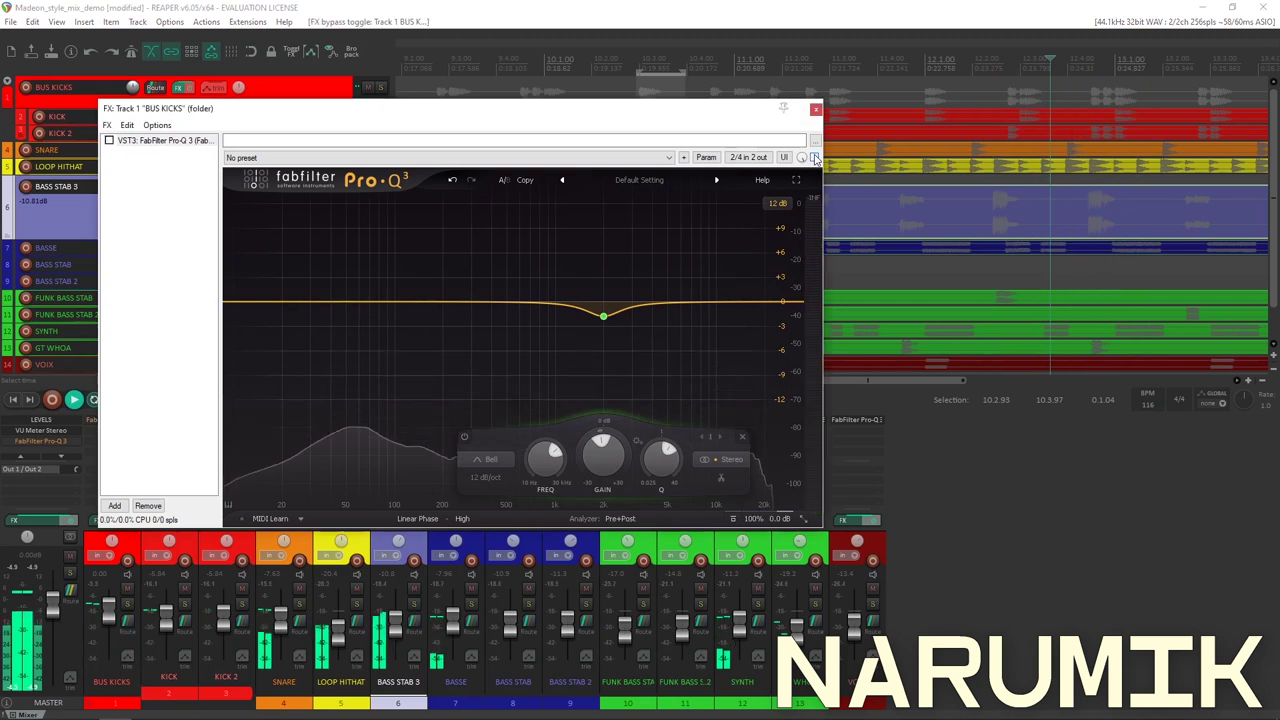
{"action": "left_click", "coordinate": [815, 158]}
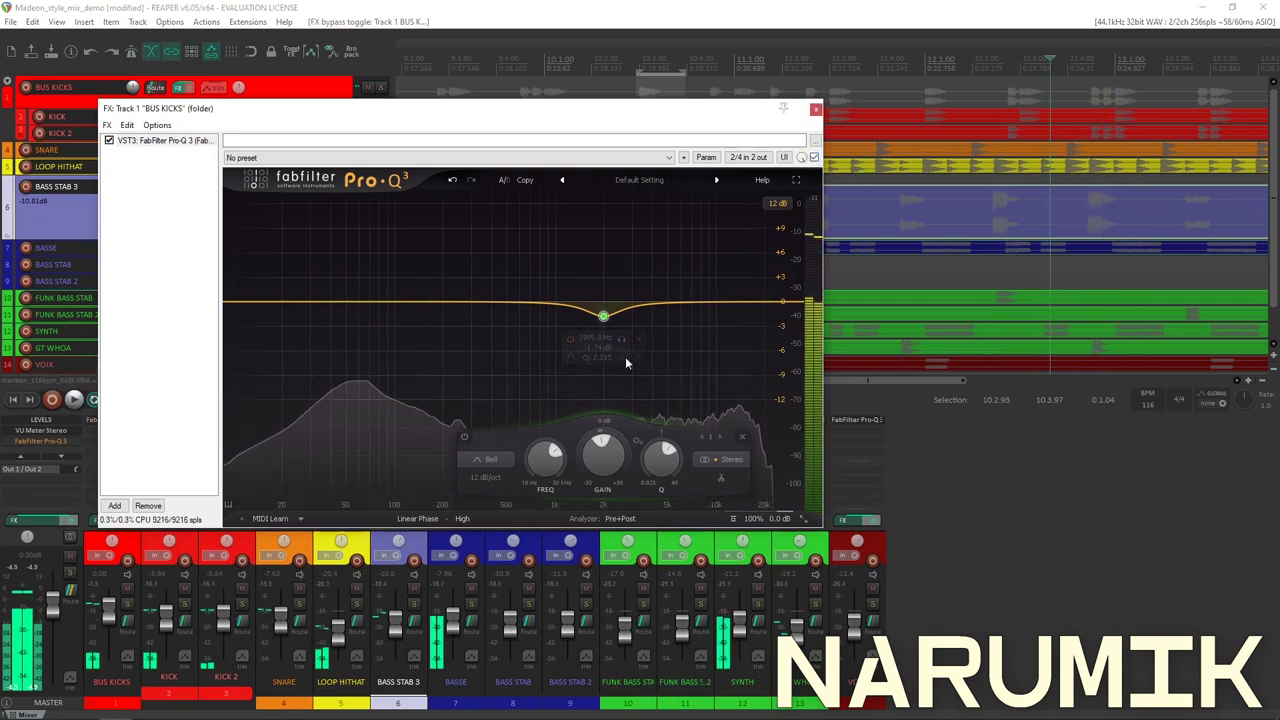
Move the BUS KICKS EQ window clear of the upper tracks, place the edit cursor near 10.3 and solo BUS KICKS.
{"action": "left_click_drag", "start_coordinate": [524, 108], "coordinate": [564, 238]}
{"action": "left_click", "coordinate": [531, 117]}
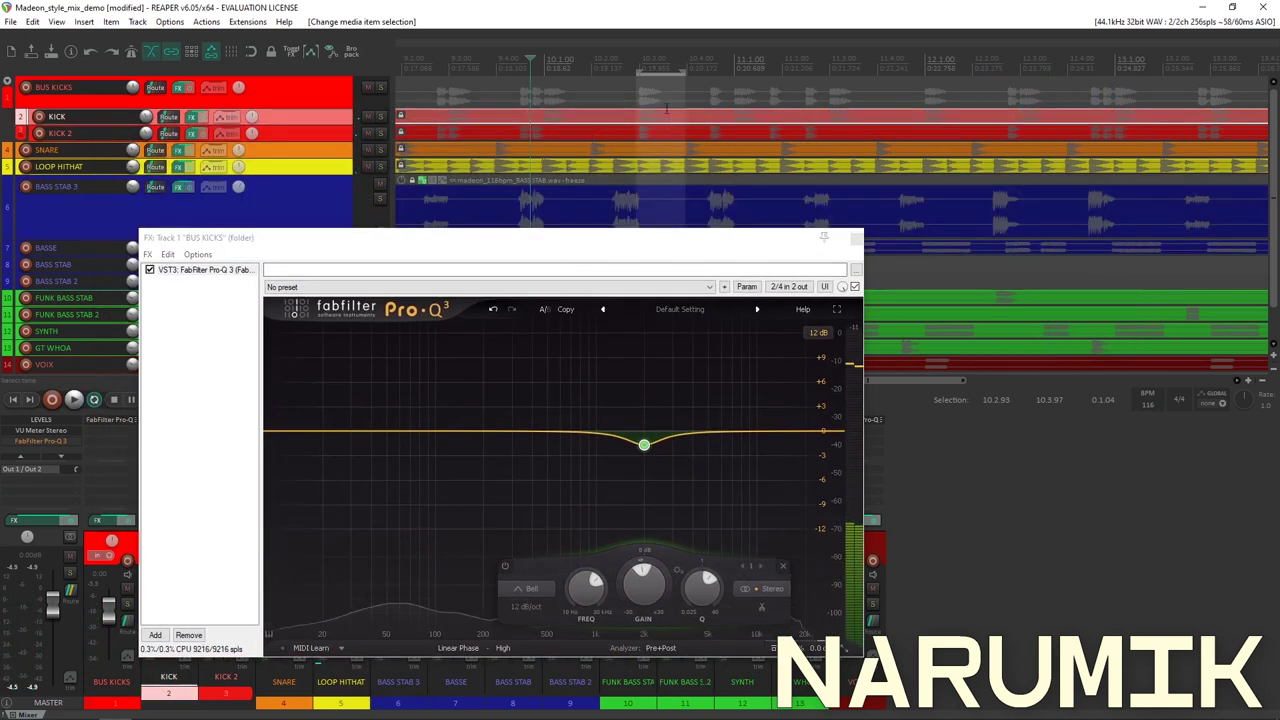
{"action": "left_click", "coordinate": [634, 122]}
{"action": "left_click", "coordinate": [381, 88]}
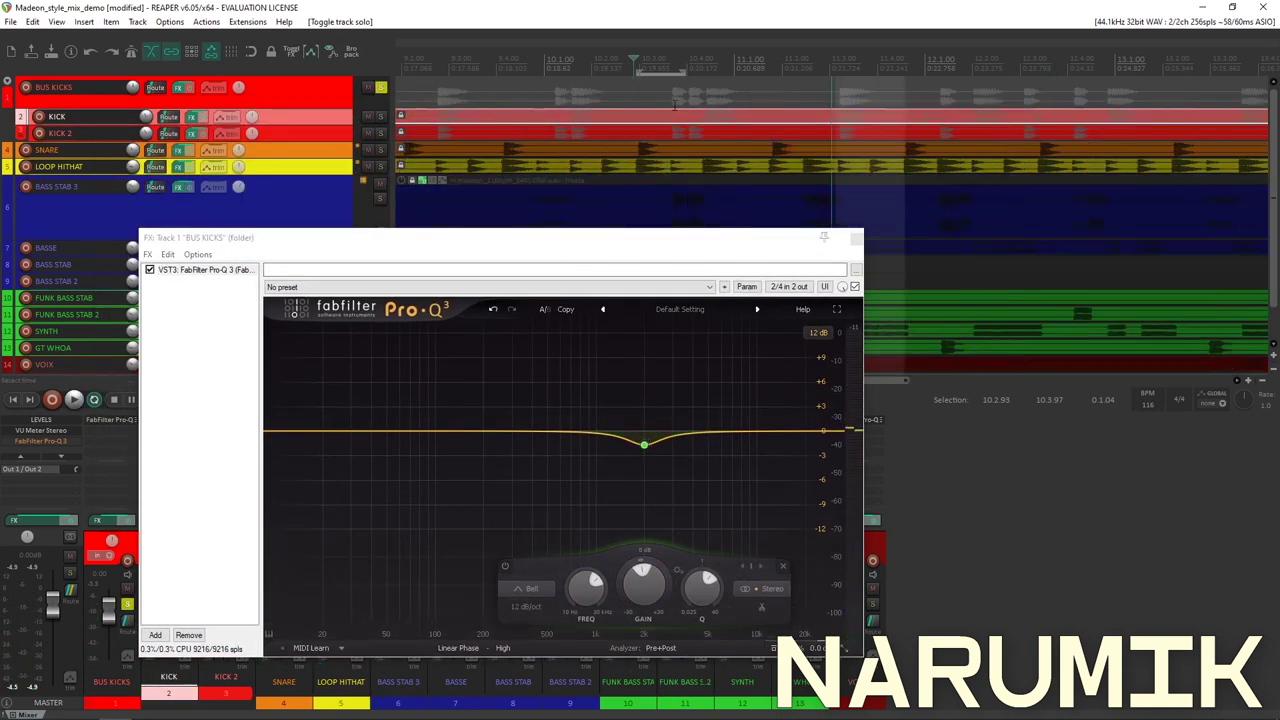
Loop the soloed BUS KICKS with its EQ bypassed and active, moving the window clear of the mixer and leaving the EQ enabled.
{"action": "key", "text": "space"}
{"action": "left_click", "coordinate": [855, 287]}
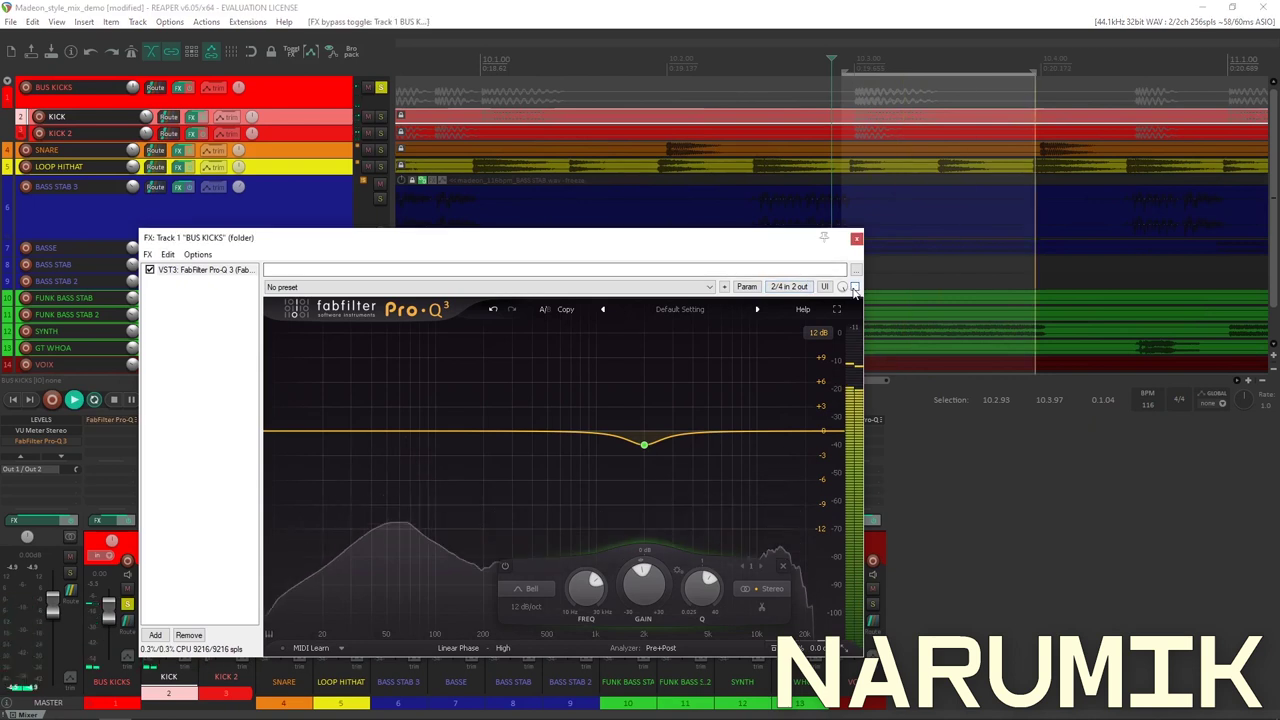
{"action": "left_click", "coordinate": [855, 287]}
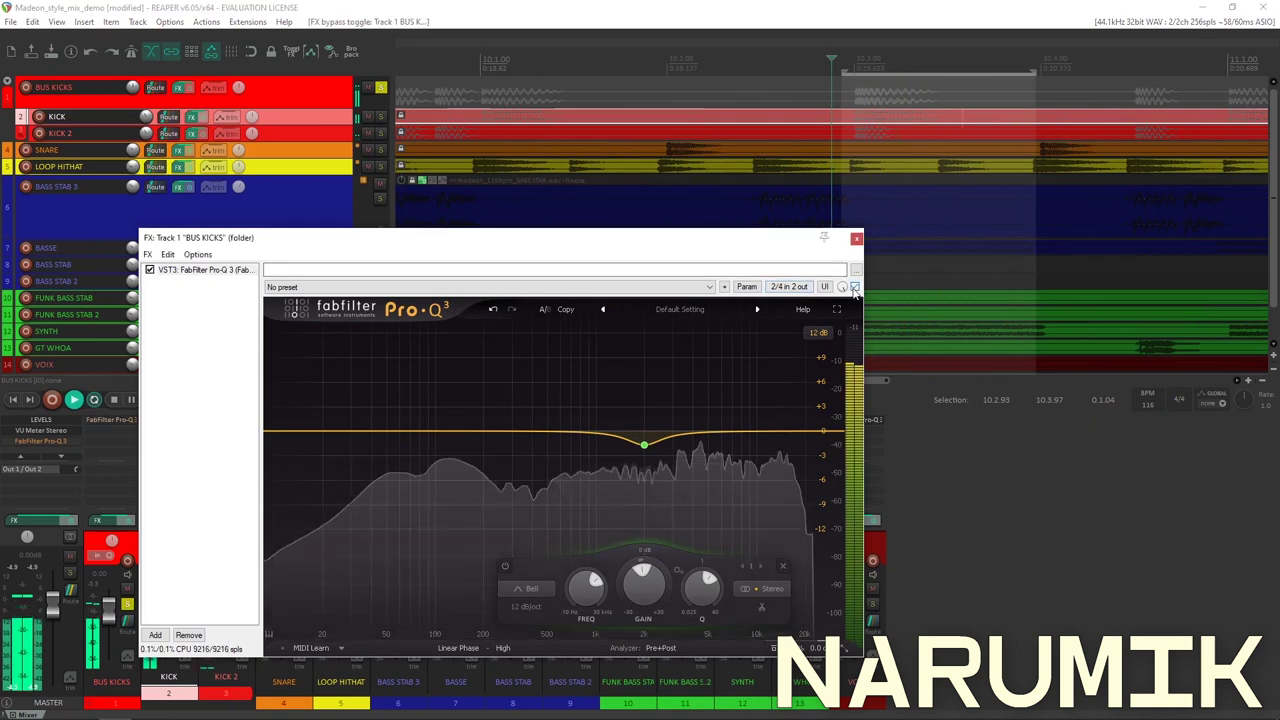
{"action": "left_click_drag", "start_coordinate": [668, 243], "coordinate": [916, 61]}
{"action": "left_click", "coordinate": [105, 591]}
{"action": "key", "text": "space"}
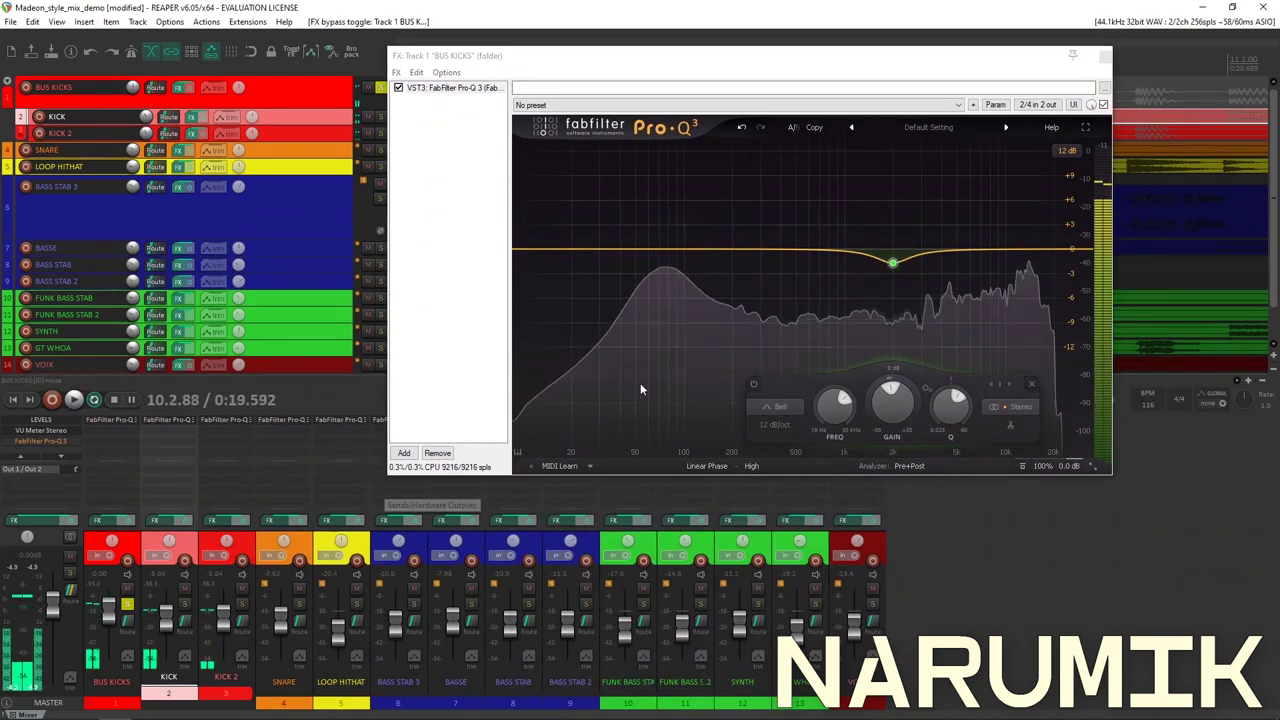
{"action": "key", "text": "space"}
{"action": "left_click", "coordinate": [1104, 106]}
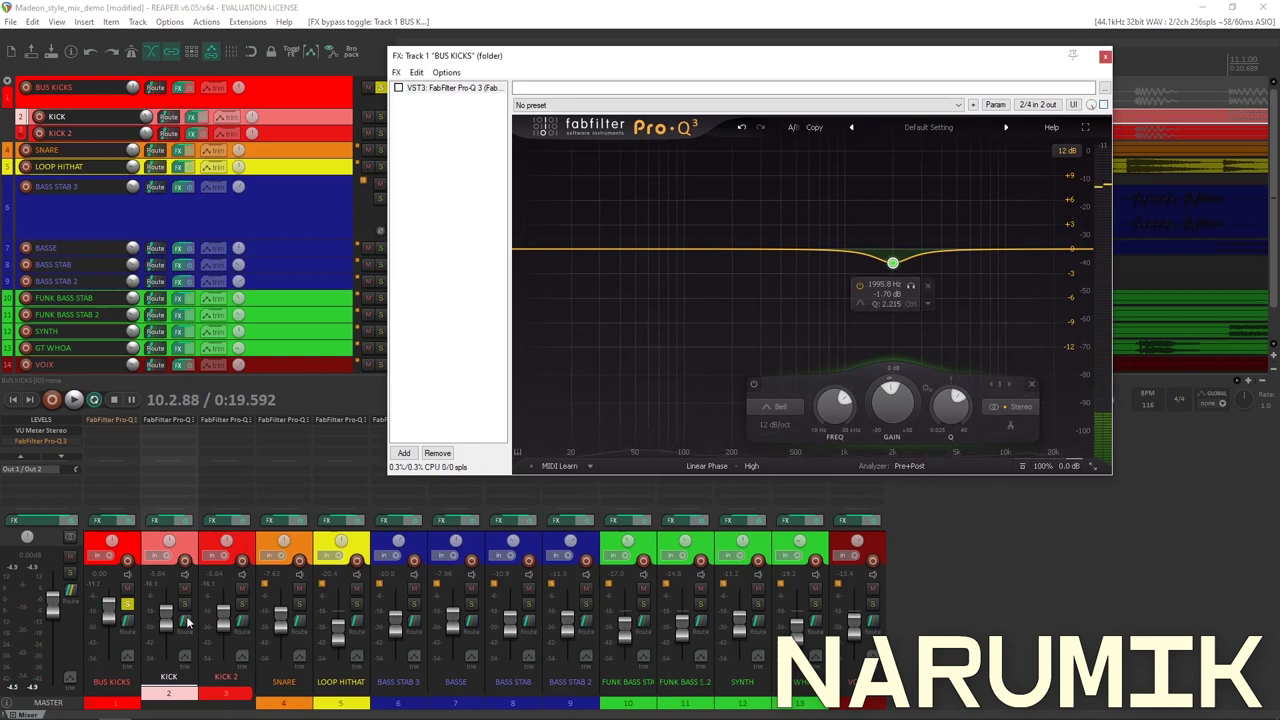
{"action": "left_click", "coordinate": [110, 620]}
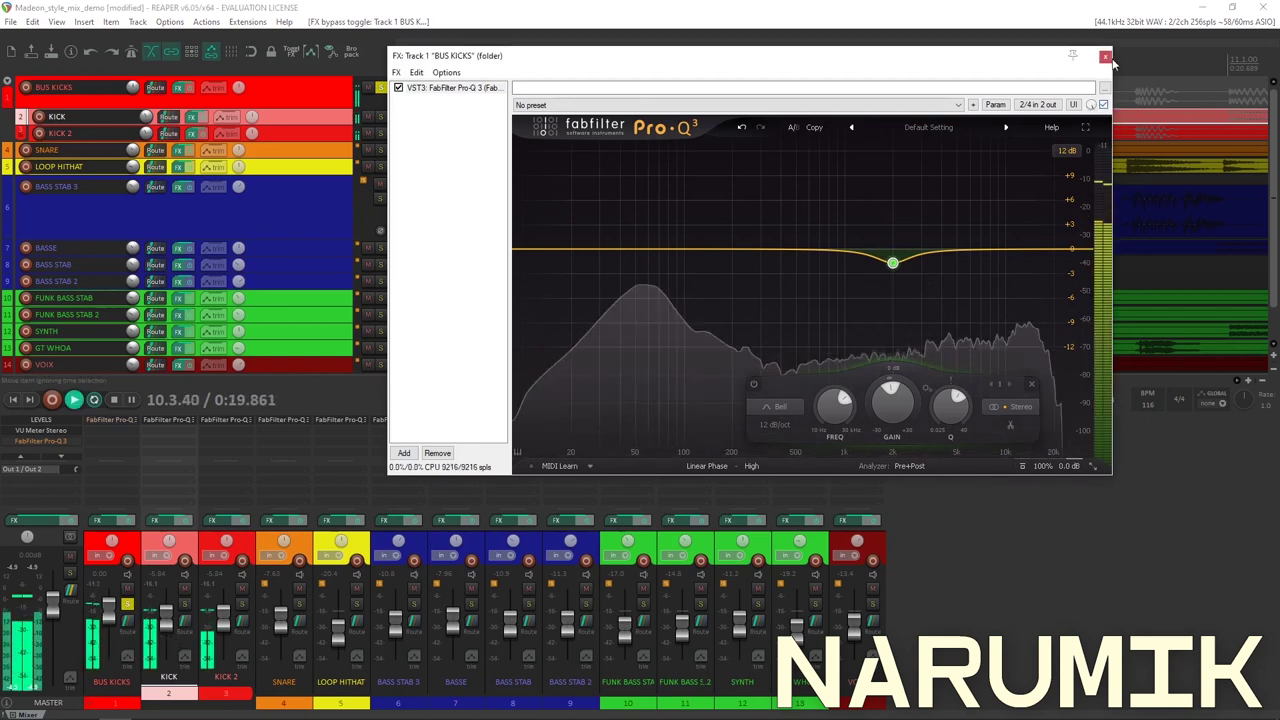
Close the BUS KICKS EQ, unsolo the bus and play the full mix in context.
{"action": "left_click", "coordinate": [381, 89]}
{"action": "key", "text": "space"}
{"action": "scroll", "coordinate": [620, 121], "scroll_direction": "down", "scroll_amount": 6}
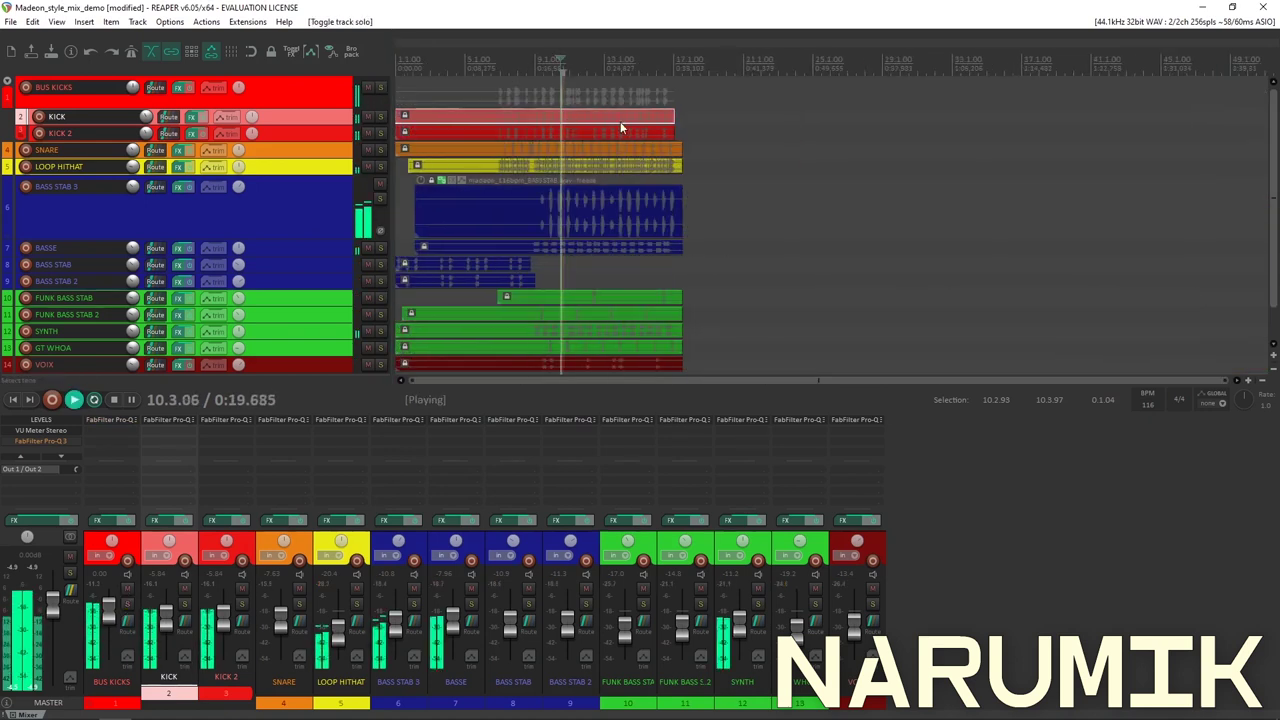
Play the full mix from 6.3.23 with compact track heights, stop, and place the edit cursor just before bar 7.
{"action": "left_click", "coordinate": [492, 147]}
{"action": "key", "text": "space"}
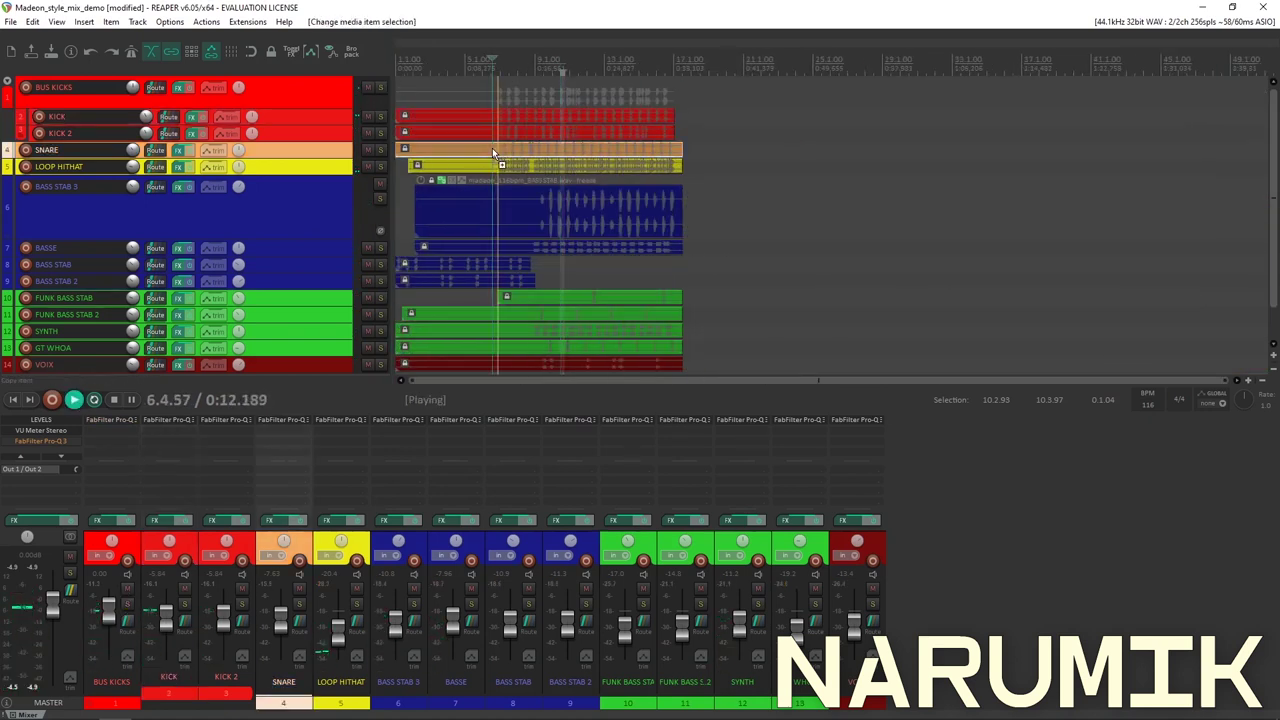
{"action": "scroll", "coordinate": [583, 193], "scroll_direction": "up", "scroll_amount": 2}
{"action": "scroll", "coordinate": [582, 191], "scroll_direction": "down", "scroll_amount": 3}
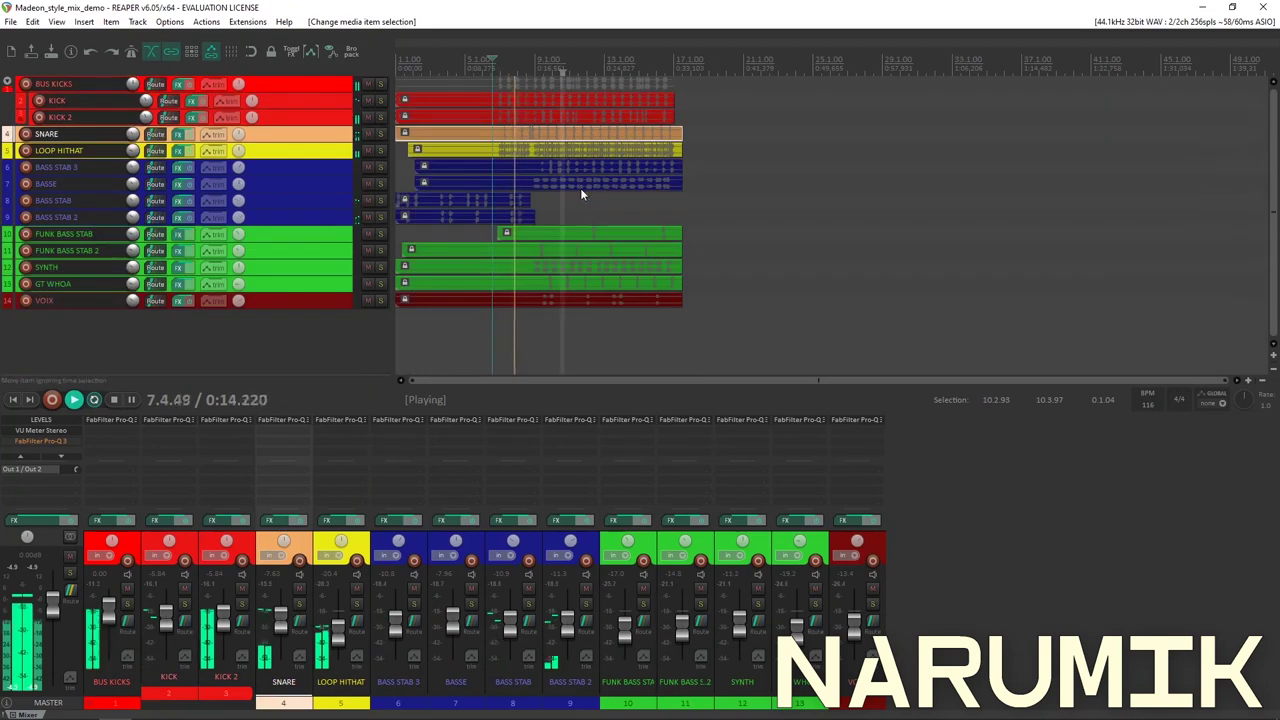
{"action": "scroll", "coordinate": [580, 189], "scroll_direction": "up", "scroll_amount": 4}
{"action": "key", "text": "space"}
{"action": "scroll", "coordinate": [669, 185], "scroll_direction": "up", "scroll_amount": 3}
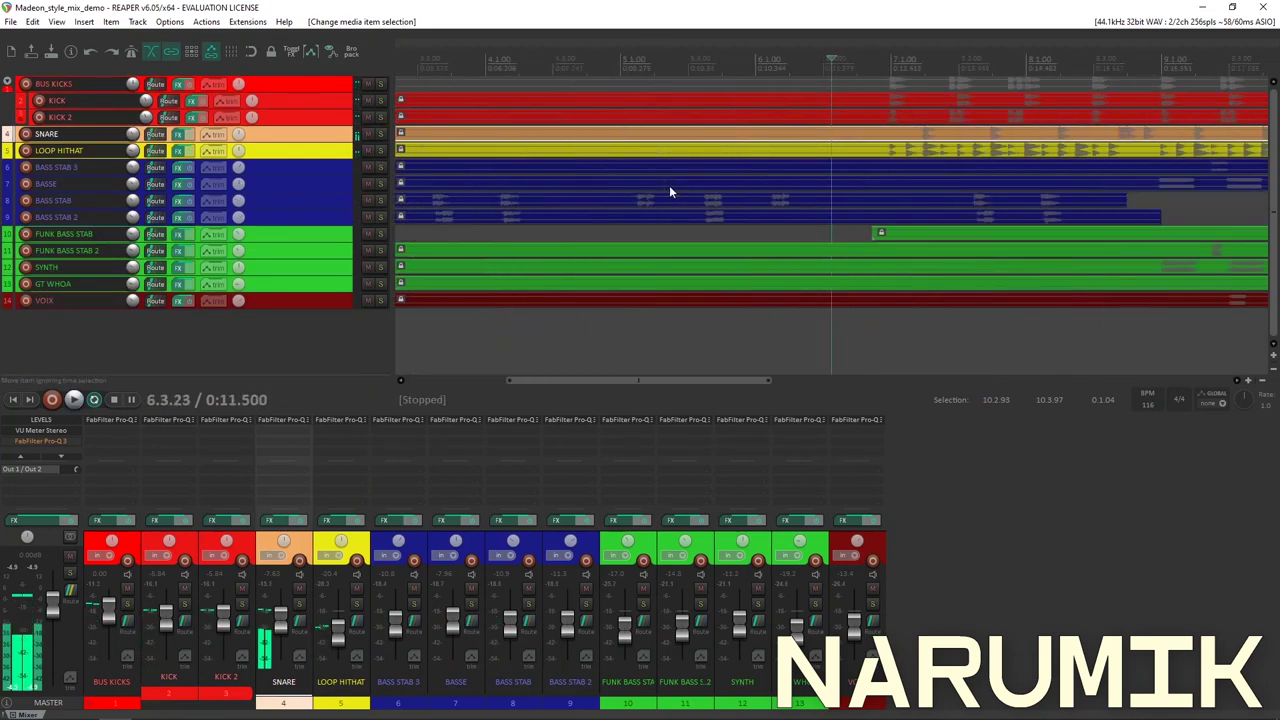
{"action": "left_click", "coordinate": [871, 83]}
{"action": "scroll", "coordinate": [865, 86], "scroll_direction": "down", "scroll_amount": 3}
{"action": "scroll", "coordinate": [845, 92], "scroll_direction": "up", "scroll_amount": 3}
{"action": "scroll", "coordinate": [830, 95], "scroll_direction": "down", "scroll_amount": 2}
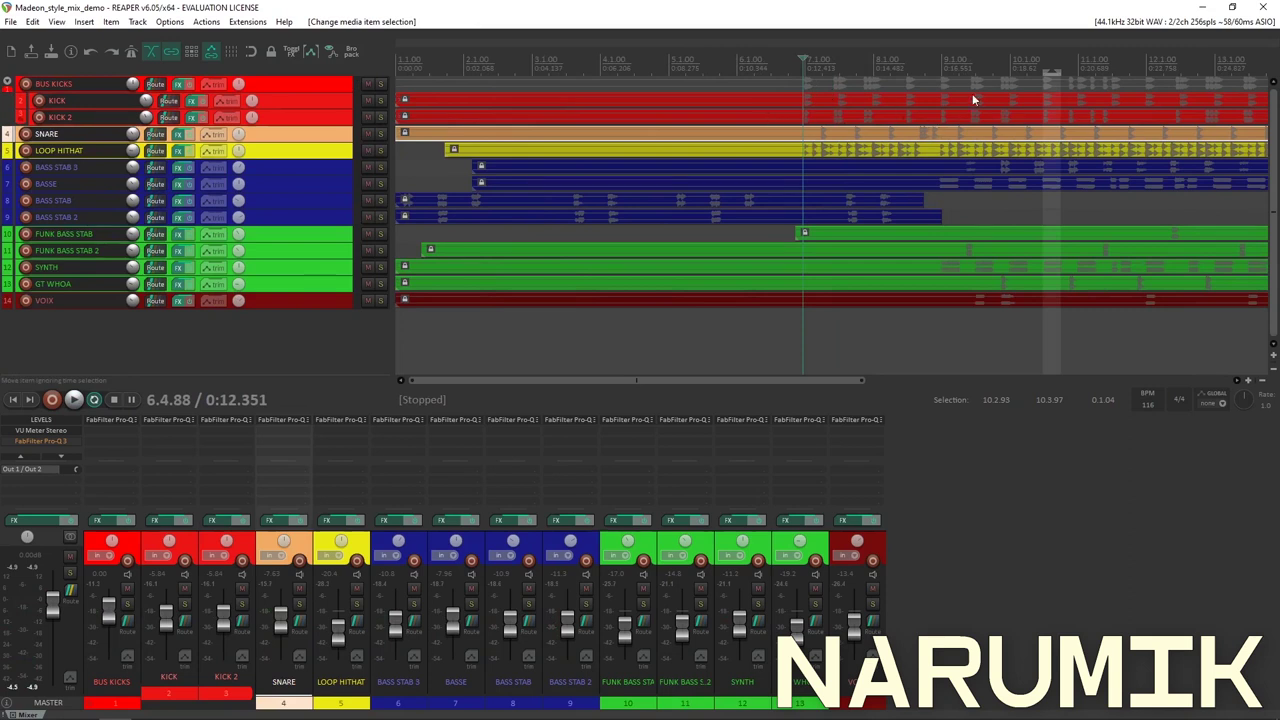
Show the track envelope for the Band 1 gain of the BUS KICKS Pro-Q 3, close the plug-in and enlarge the envelope lane.
{"action": "left_click", "coordinate": [320, 83]}
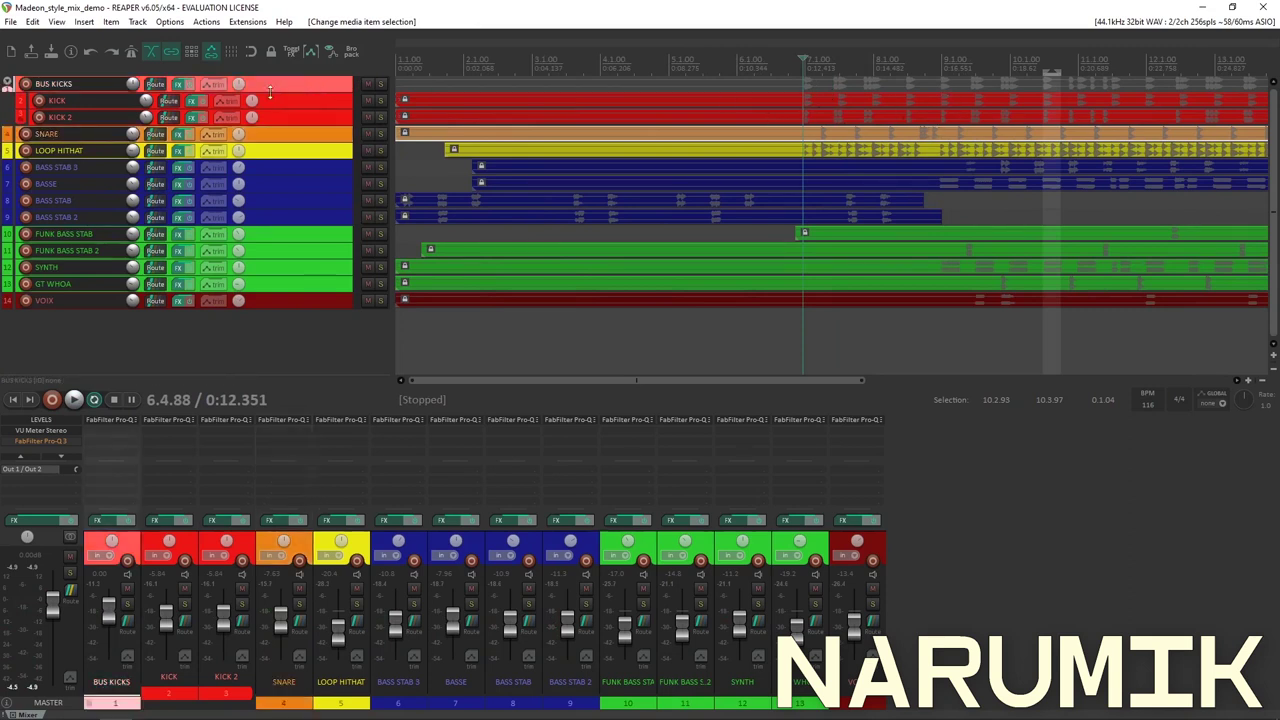
{"action": "left_click", "coordinate": [178, 84]}
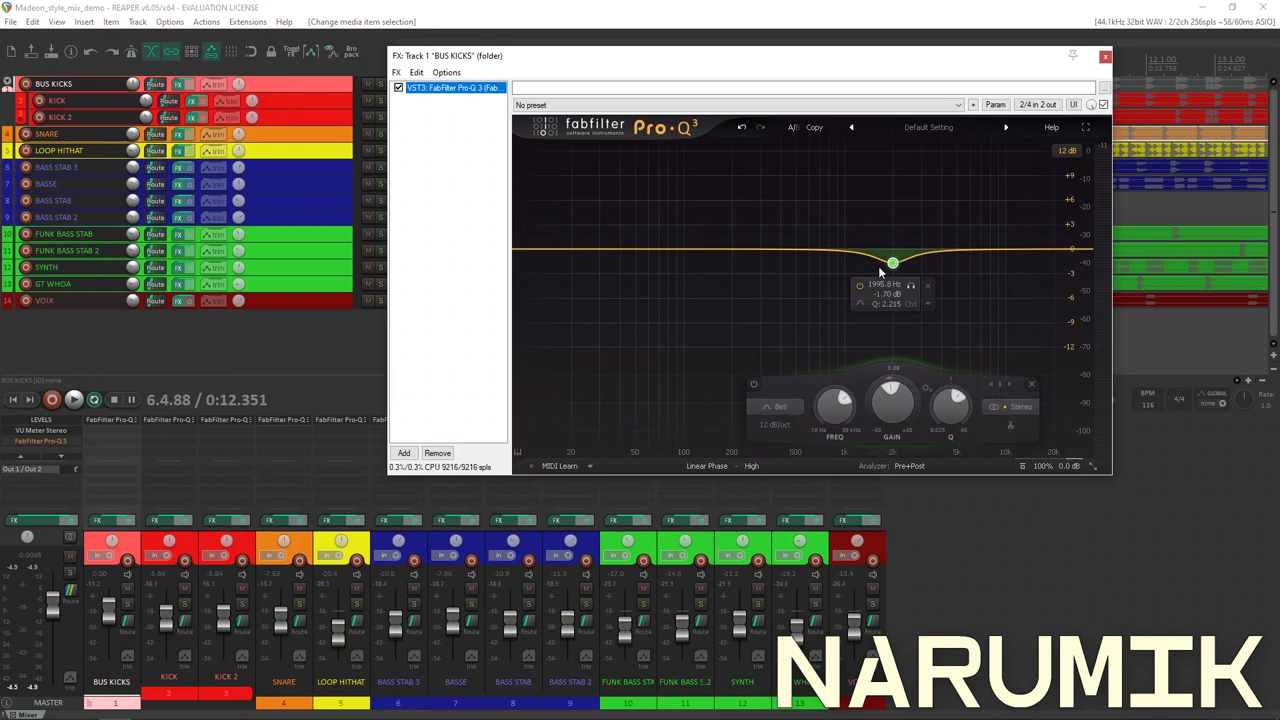
{"action": "right_click", "coordinate": [890, 425]}
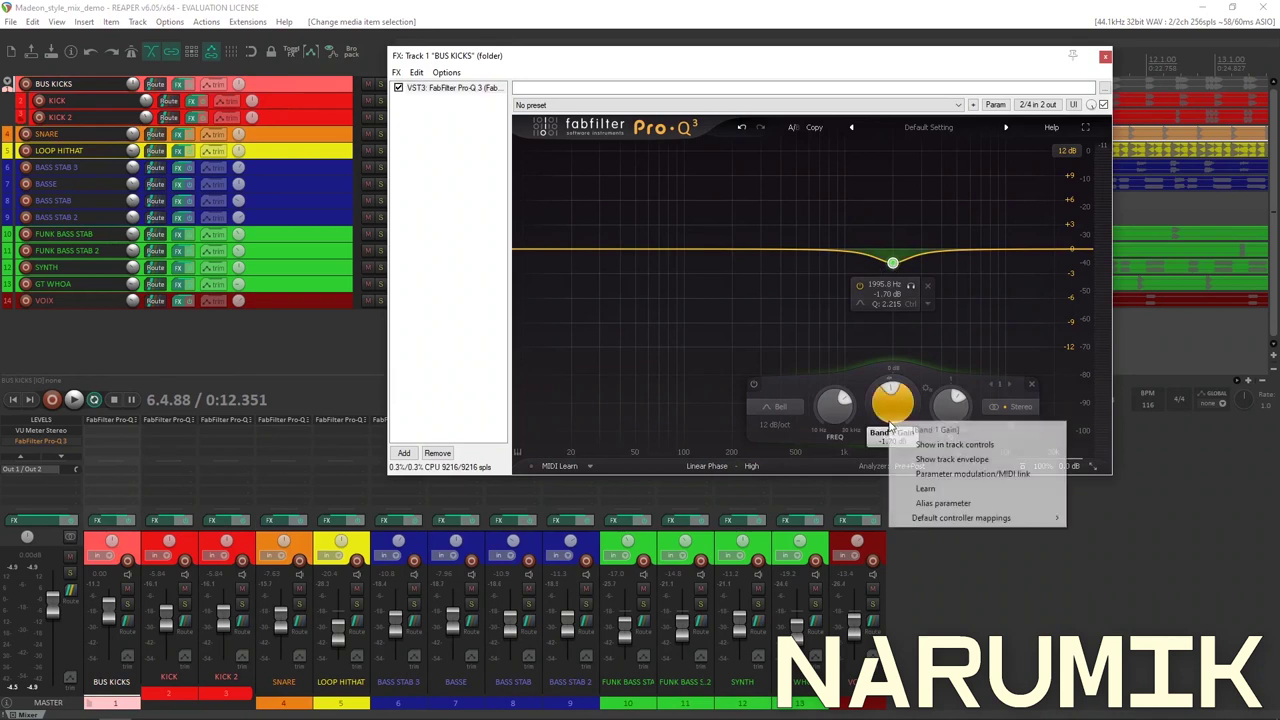
{"action": "left_click", "coordinate": [950, 459]}
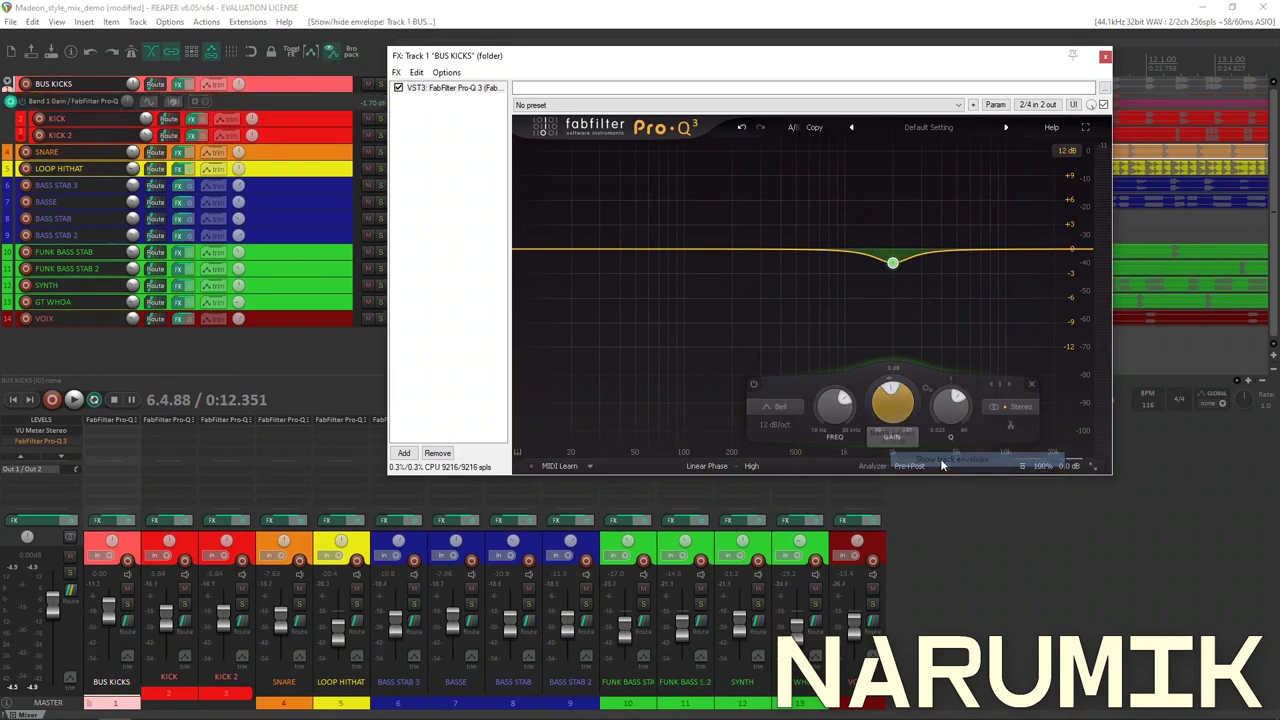
{"action": "left_click", "coordinate": [1105, 56]}
{"action": "left_click_drag", "start_coordinate": [311, 108], "coordinate": [305, 148]}
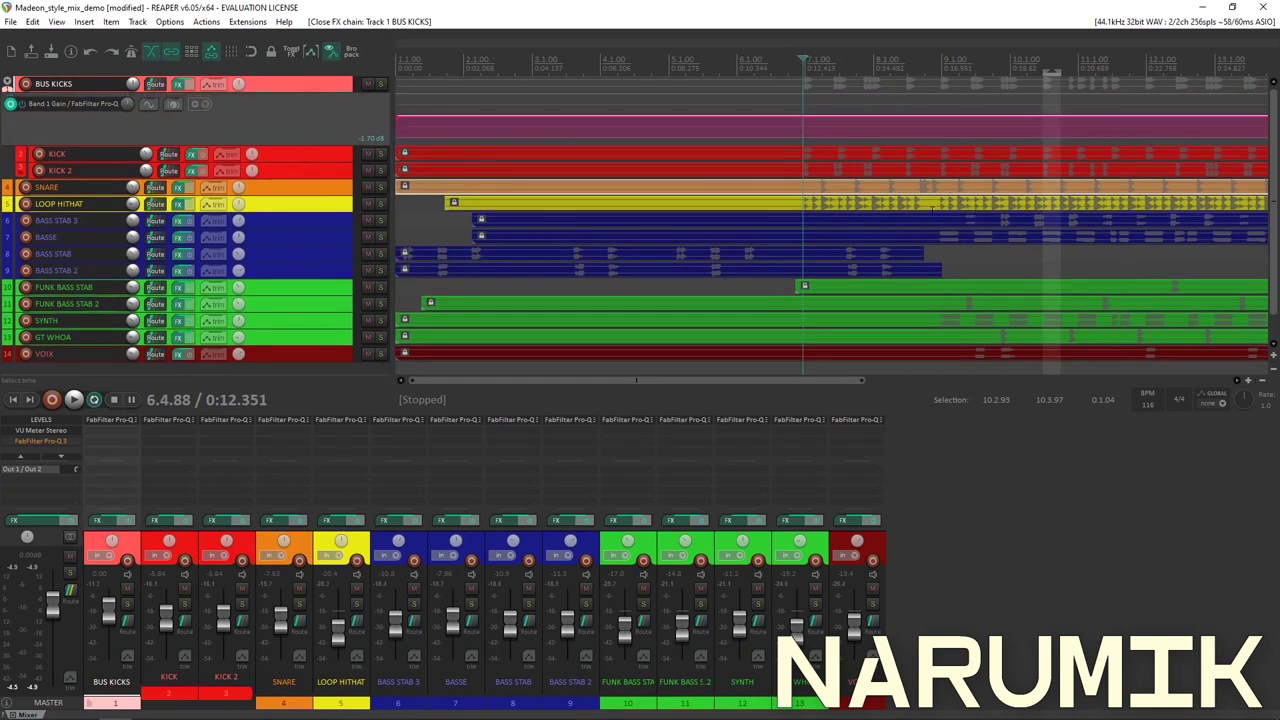
Automate the BUS KICKS Band 1 gain to about 0 dB before bar 9, stepping to -1.70 dB from there.
{"action": "left_click", "coordinate": [932, 209]}
{"action": "scroll", "coordinate": [925, 209], "scroll_direction": "up", "scroll_amount": 4}
{"action": "key", "text": "space"}
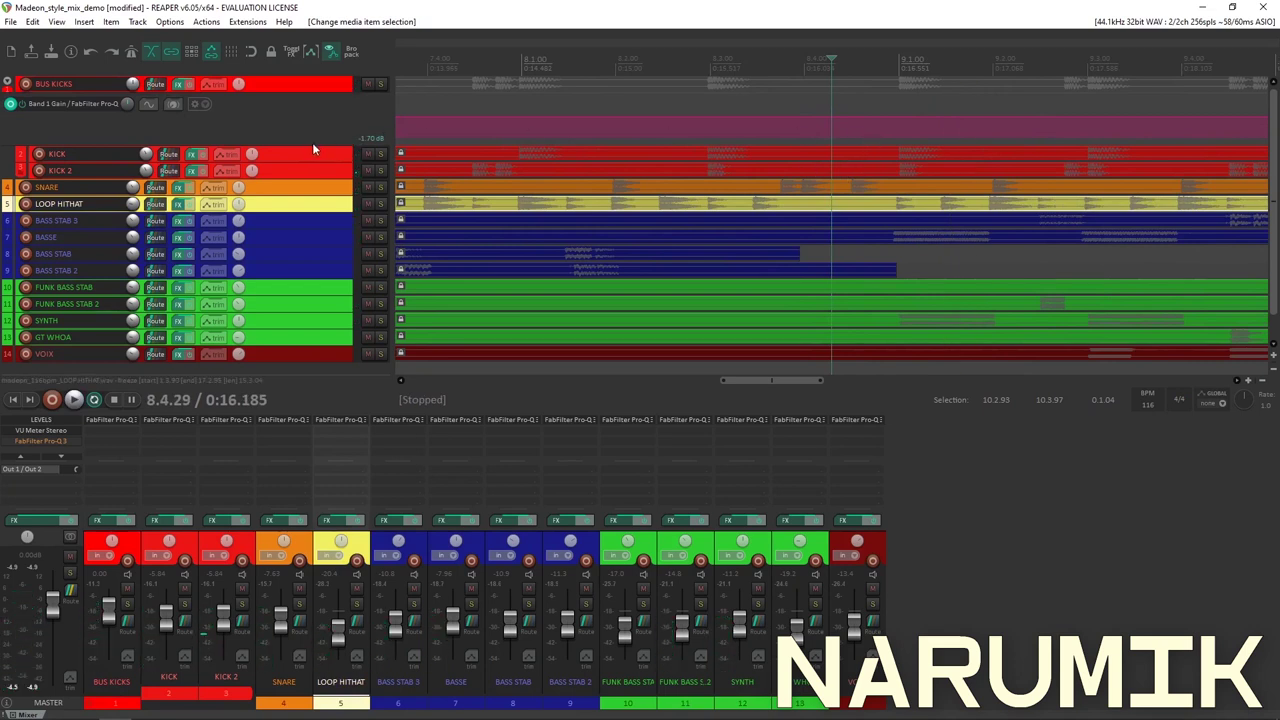
{"action": "left_click_drag", "start_coordinate": [312, 142], "coordinate": [490, 228]}
{"action": "scroll", "coordinate": [843, 249], "scroll_direction": "up", "scroll_amount": 3}
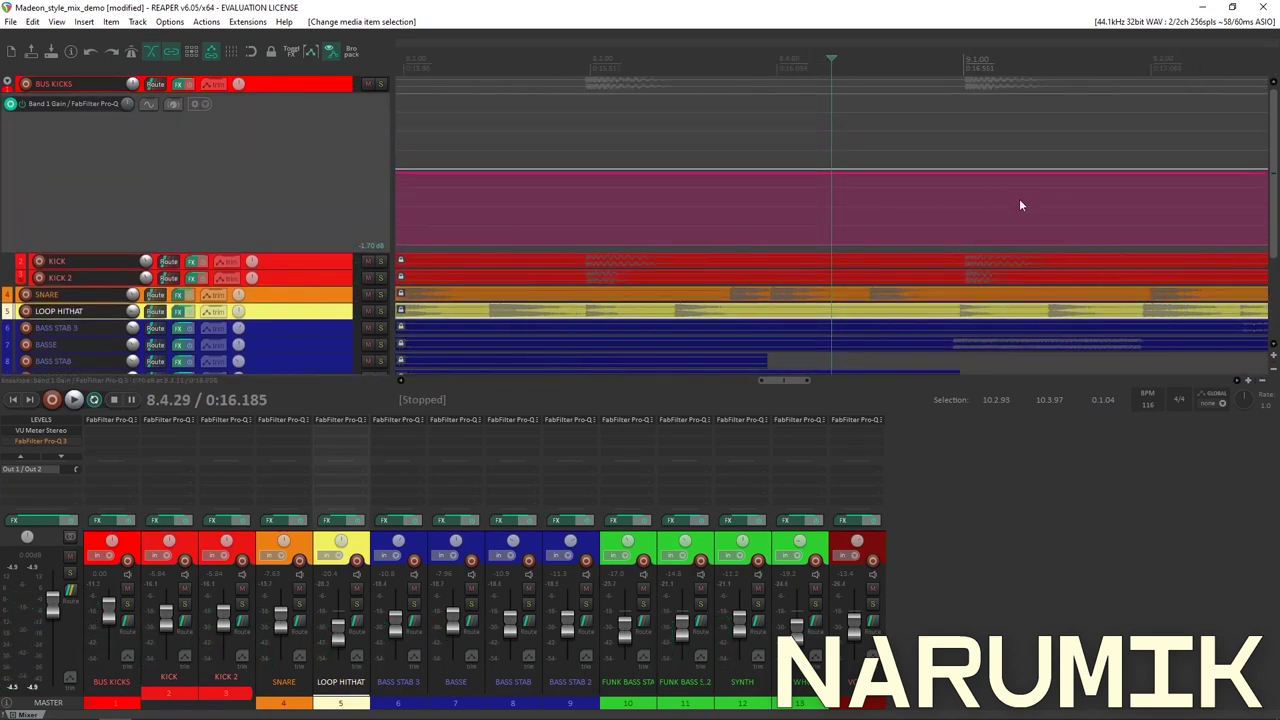
{"action": "scroll", "coordinate": [955, 170], "scroll_direction": "down", "scroll_amount": 5}
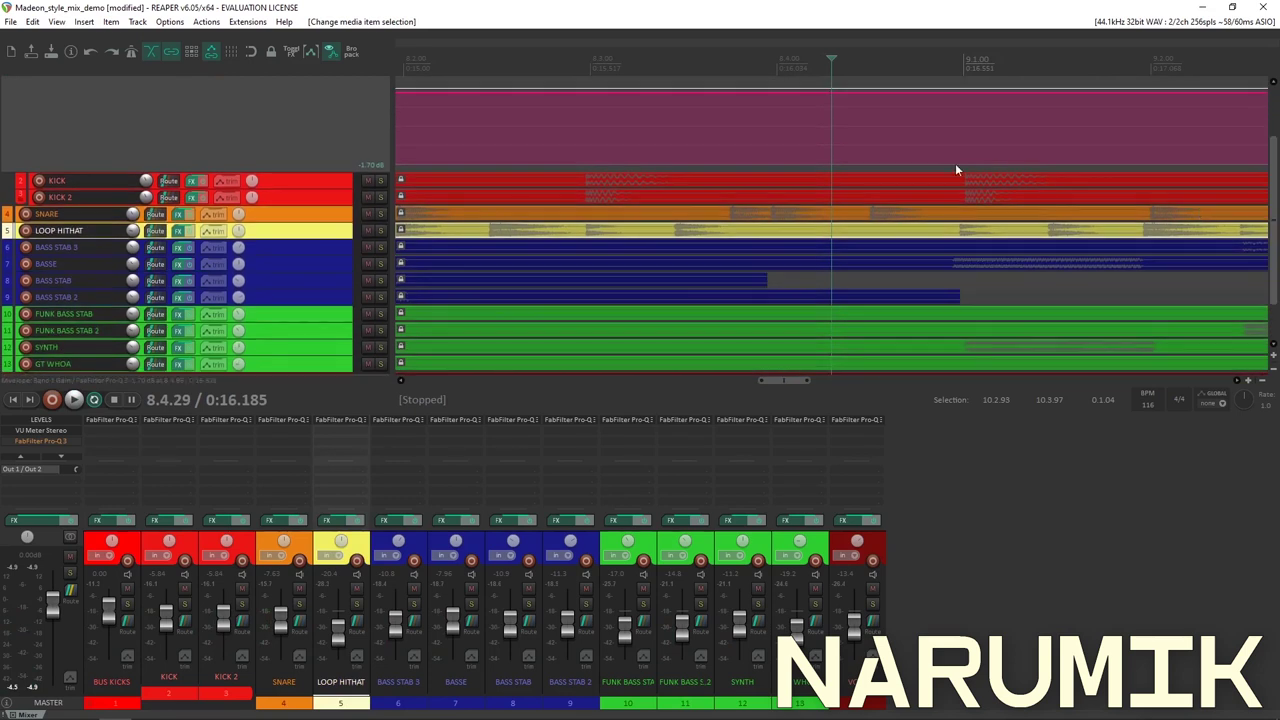
{"action": "scroll", "coordinate": [955, 114], "scroll_direction": "up", "scroll_amount": 4}
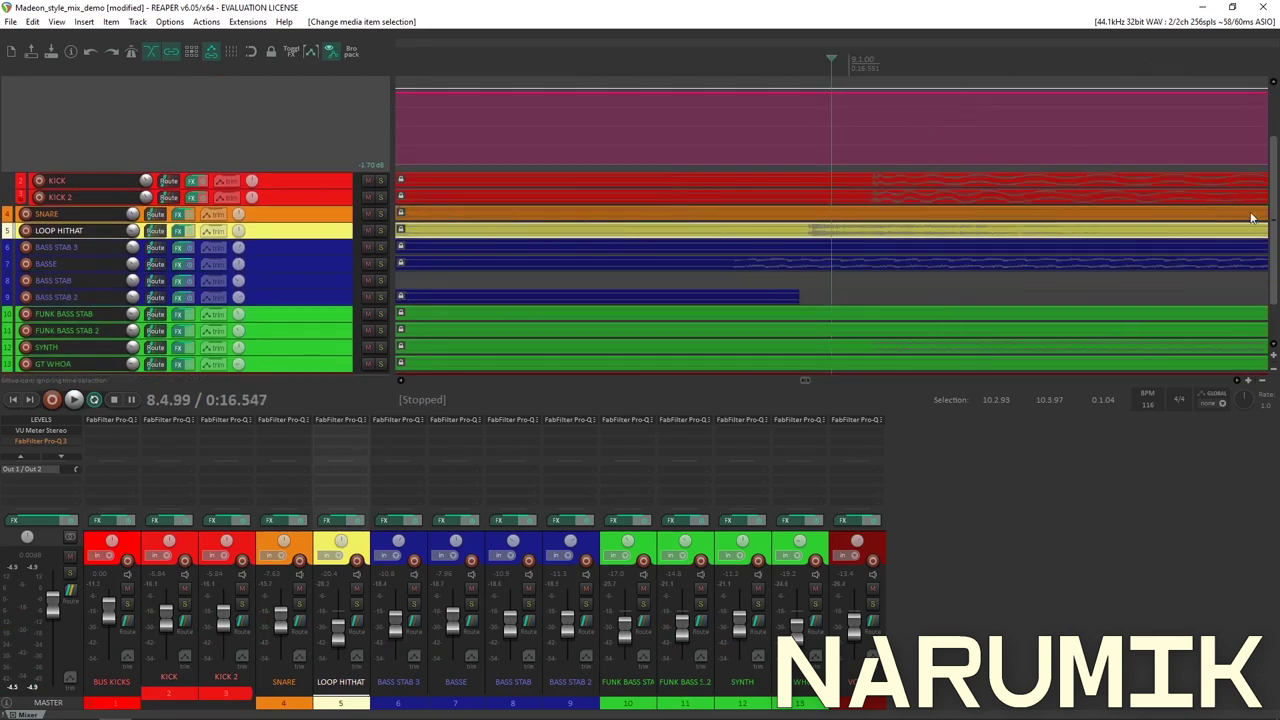
{"action": "scroll", "coordinate": [1157, 185], "scroll_direction": "up", "scroll_amount": 2}
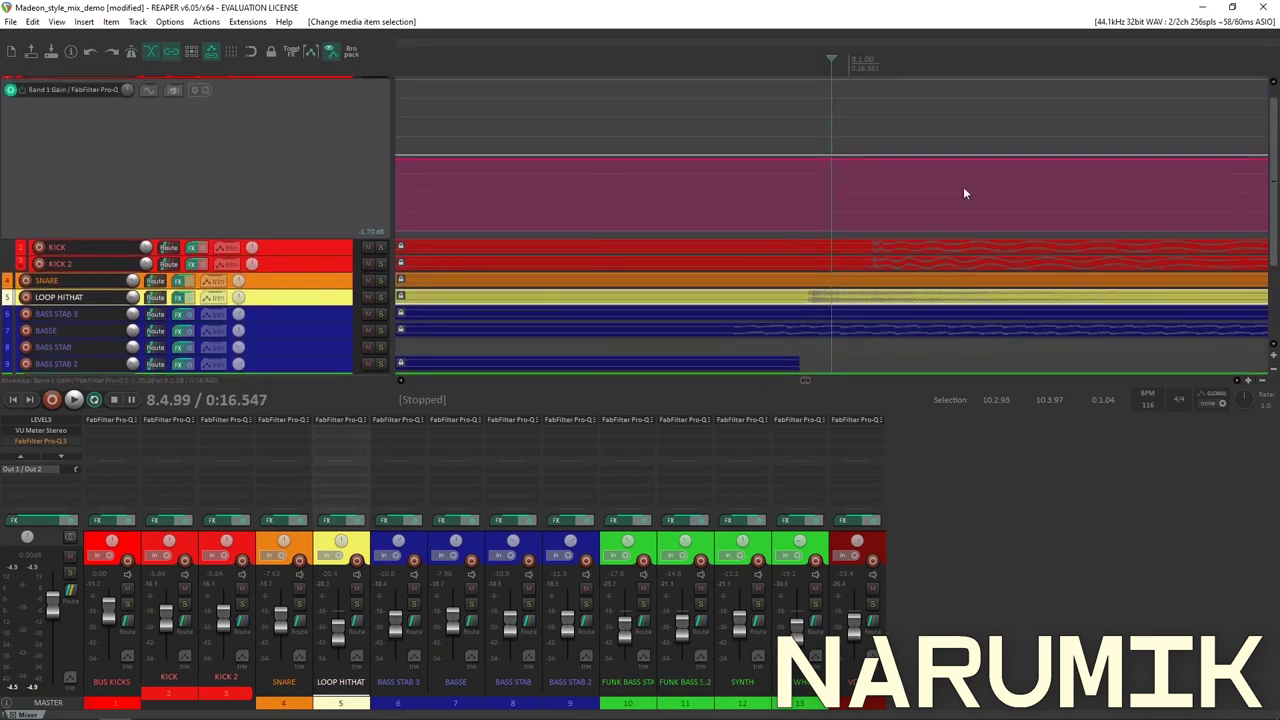
{"action": "scroll", "coordinate": [937, 193], "scroll_direction": "up", "scroll_amount": 6}
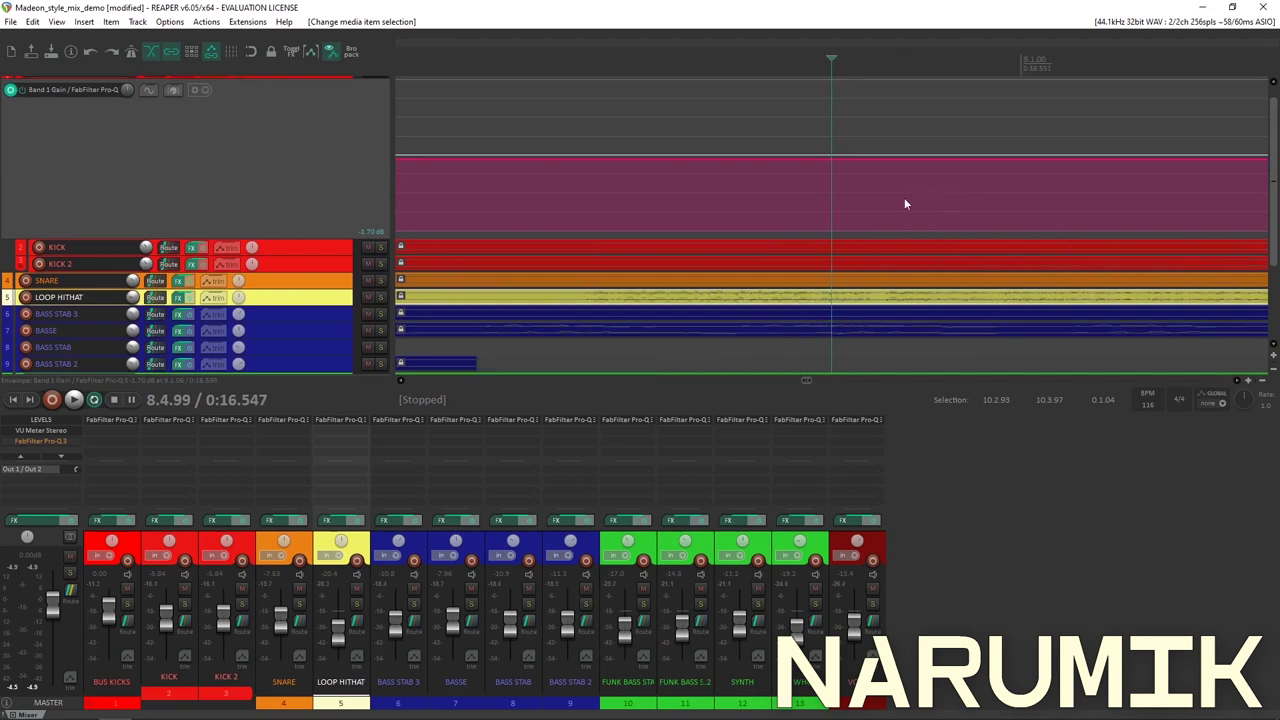
{"action": "scroll", "coordinate": [904, 197], "scroll_direction": "down", "scroll_amount": 3}
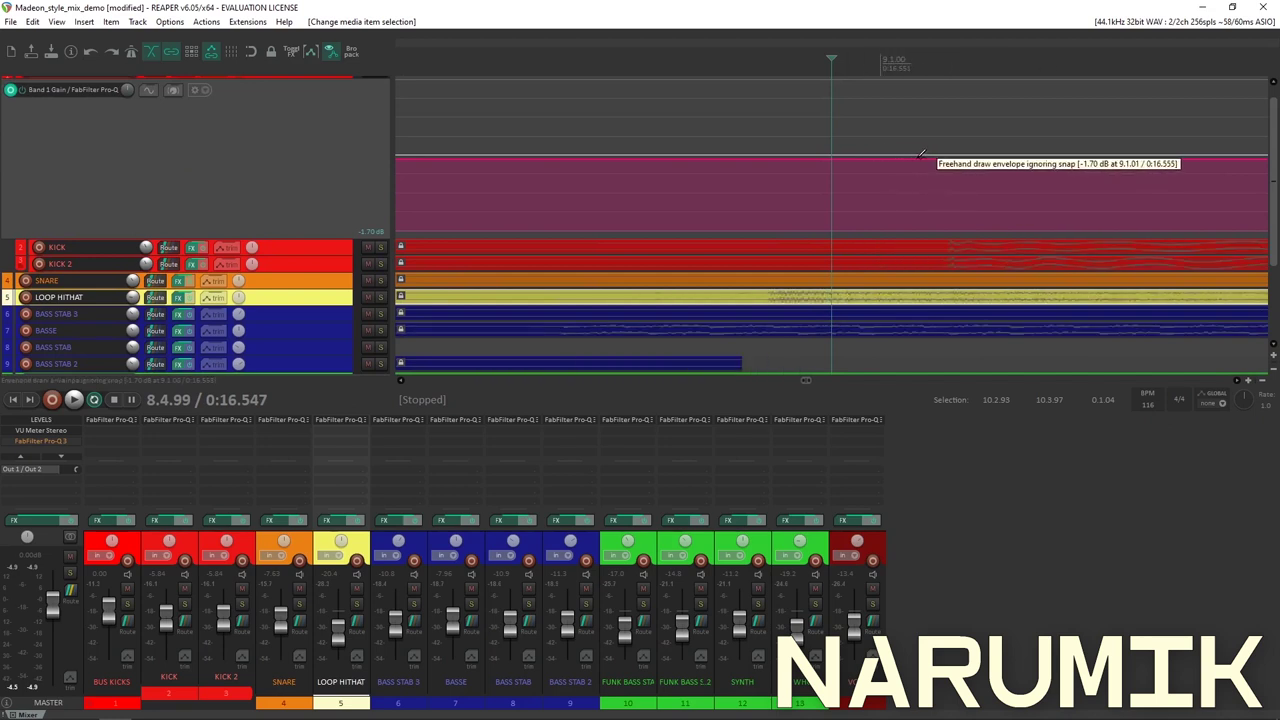
{"action": "scroll", "coordinate": [835, 190], "scroll_direction": "down", "scroll_amount": 5}
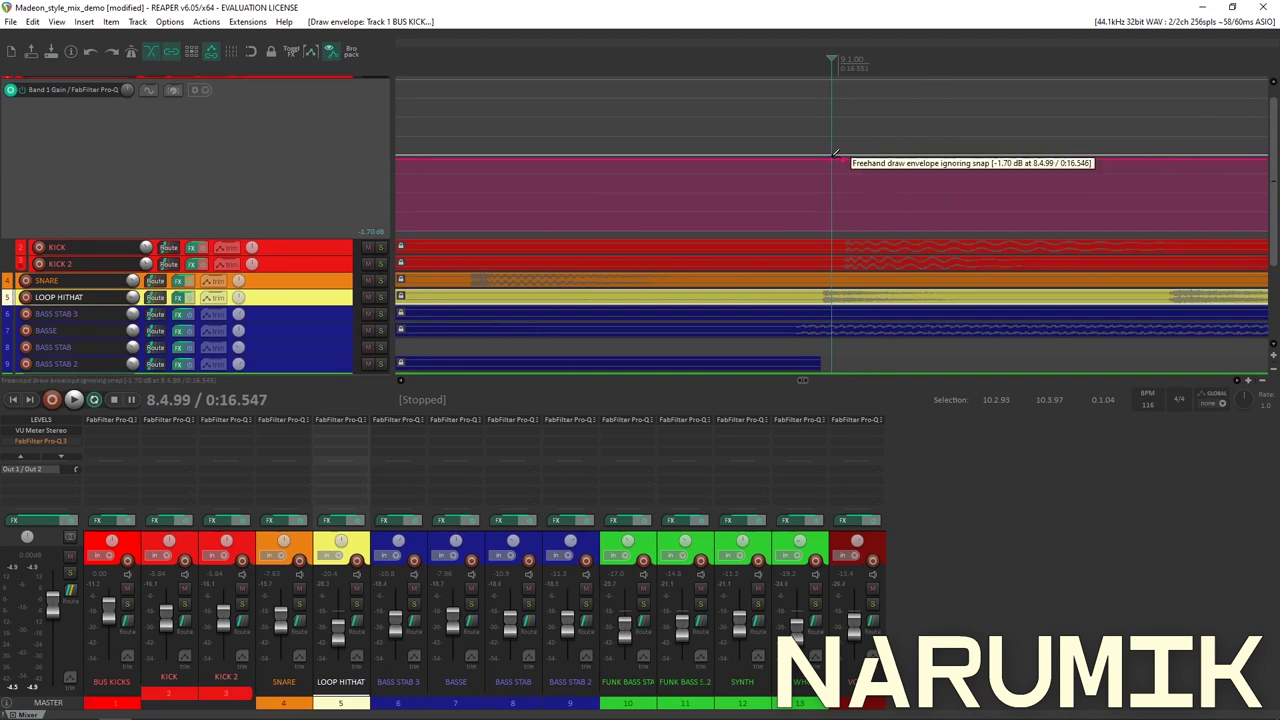
{"action": "mouse_move", "coordinate": [738, 160]}
{"action": "left_mouse_down"}
{"action": "mouse_move", "coordinate": [736, 146]}
{"action": "mouse_move", "coordinate": [720, 152]}
{"action": "mouse_move", "coordinate": [738, 156]}
{"action": "left_mouse_up"}
Play the full mix from 7.4.35 across the gain automation change at bar 9 and stop.
{"action": "left_click", "coordinate": [674, 190]}
{"action": "key", "text": "space"}
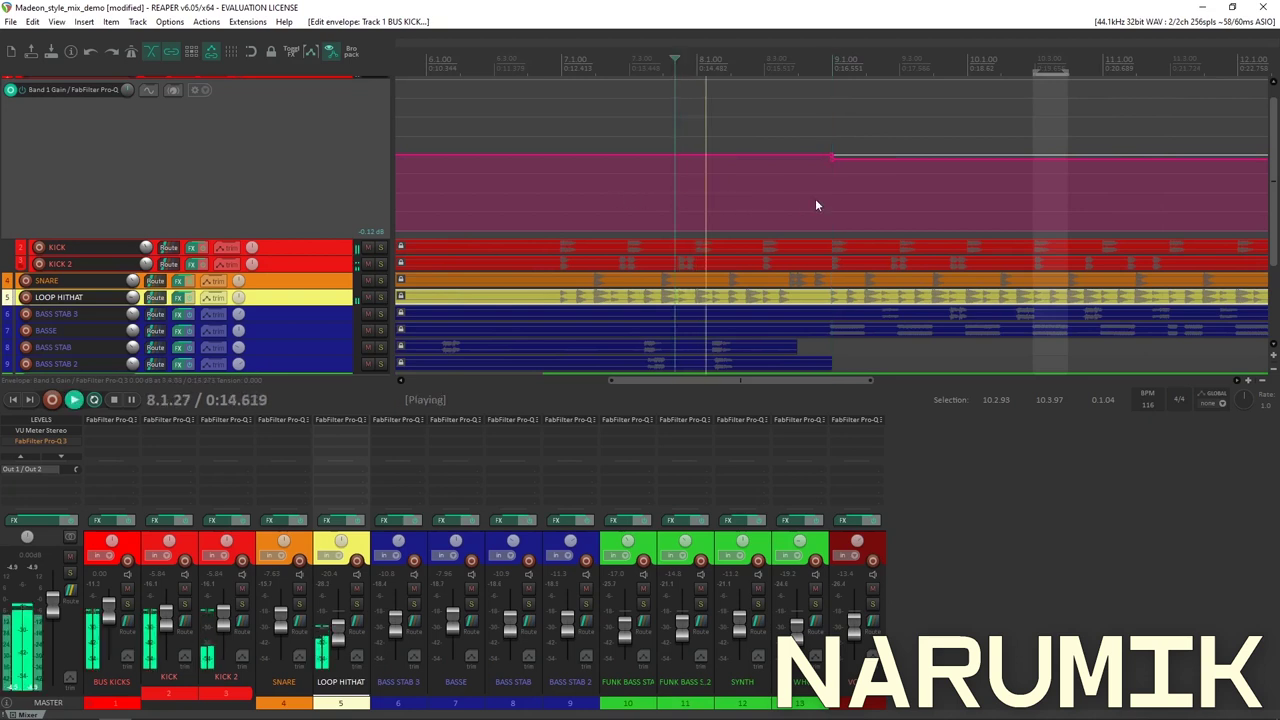
{"action": "scroll", "coordinate": [797, 198], "scroll_direction": "down", "scroll_amount": 2}
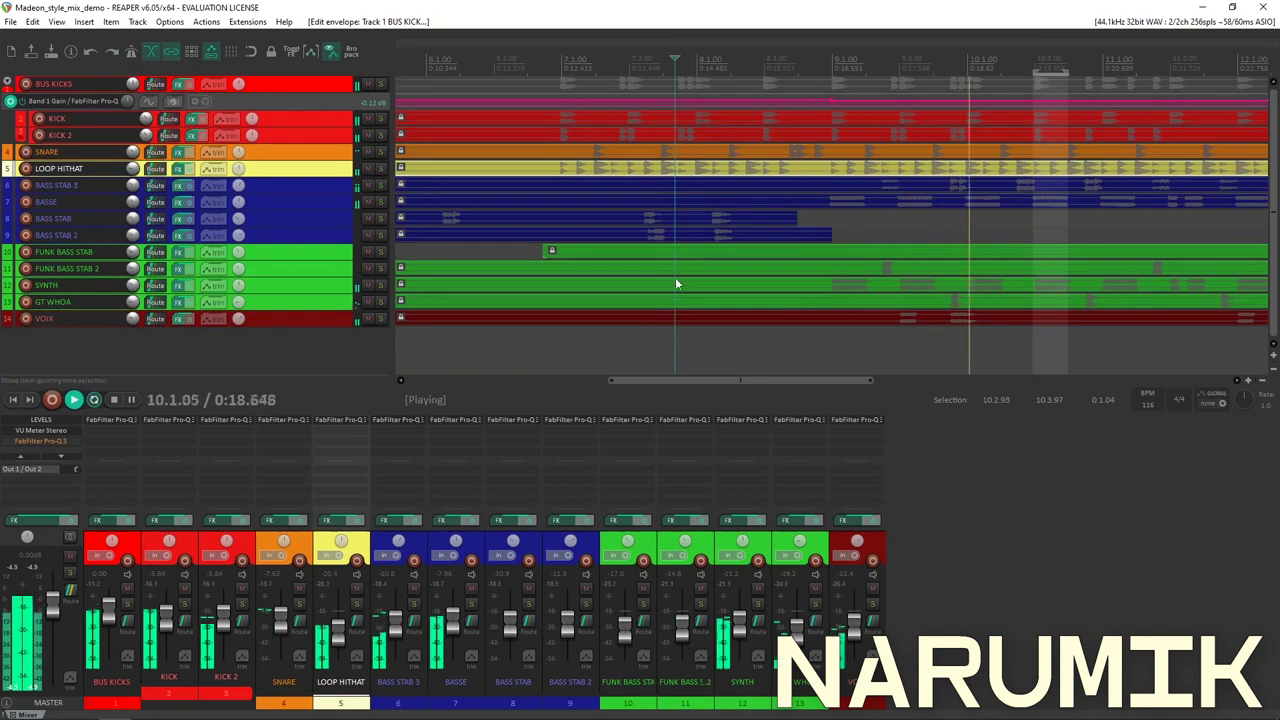
{"action": "scroll", "coordinate": [675, 280], "scroll_direction": "down", "scroll_amount": 3}
{"action": "key", "text": "space"}
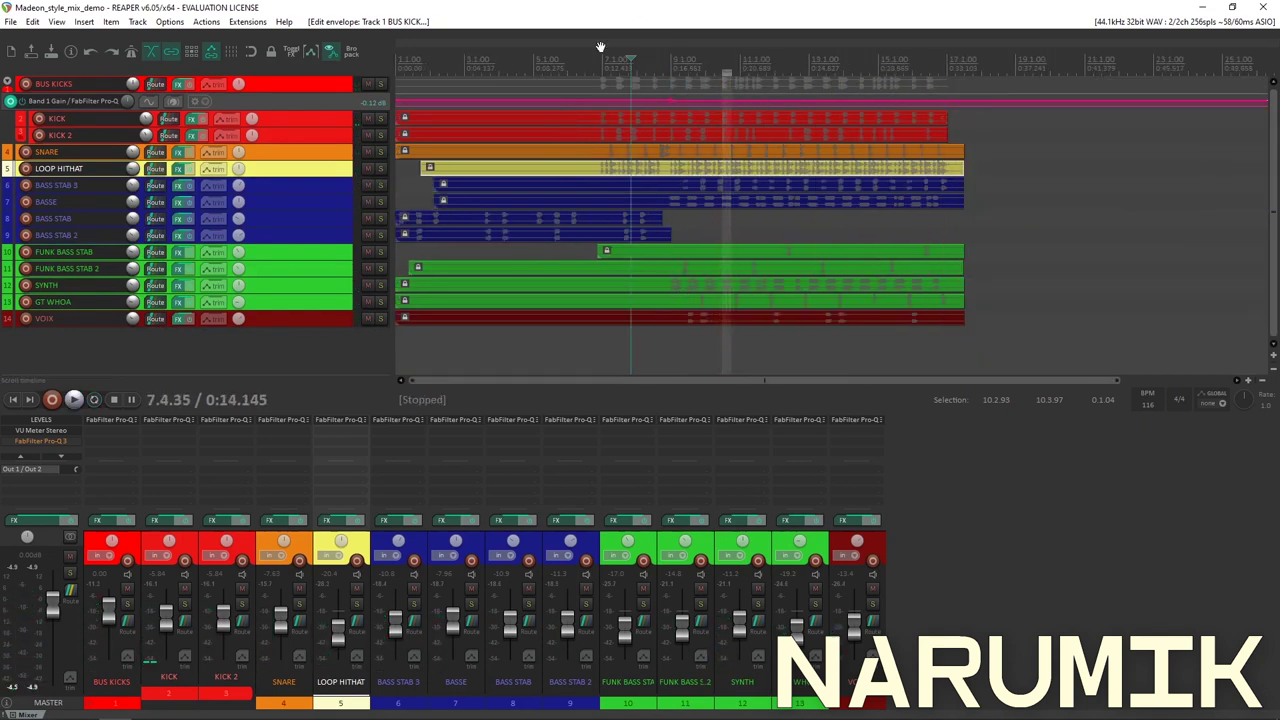
Open the LOOP HITHAT Pro-Q 3 and move its window clear of the upper tracks.
{"action": "left_click", "coordinate": [302, 138]}
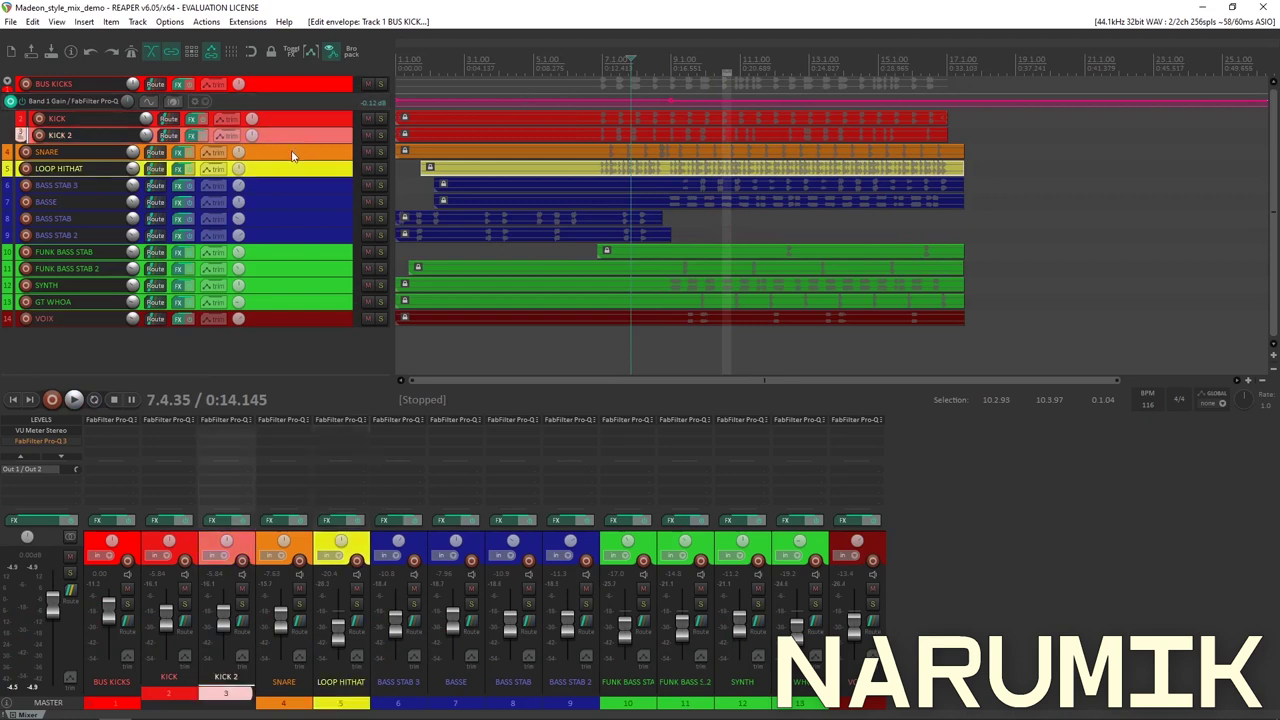
{"action": "left_click", "coordinate": [292, 154]}
{"action": "left_click", "coordinate": [288, 172]}
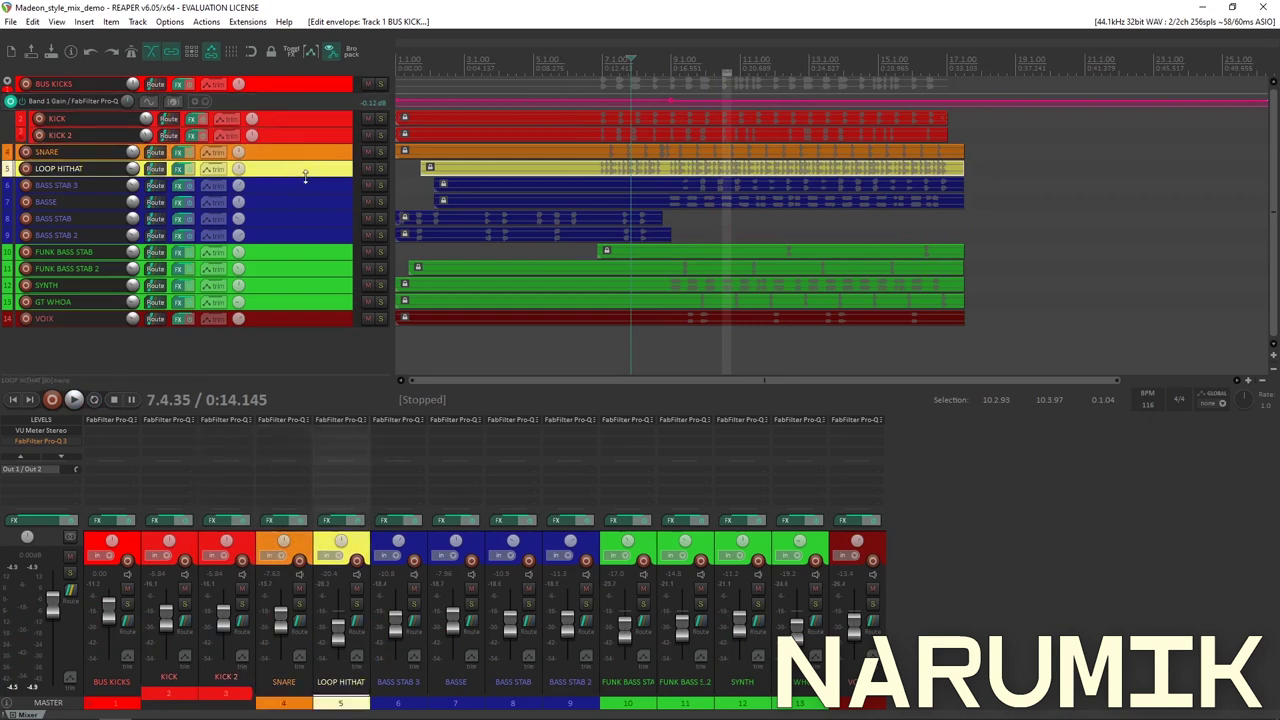
{"action": "left_click", "coordinate": [177, 169]}
{"action": "left_click", "coordinate": [651, 213]}
{"action": "left_click_drag", "start_coordinate": [646, 228], "coordinate": [854, 224]}
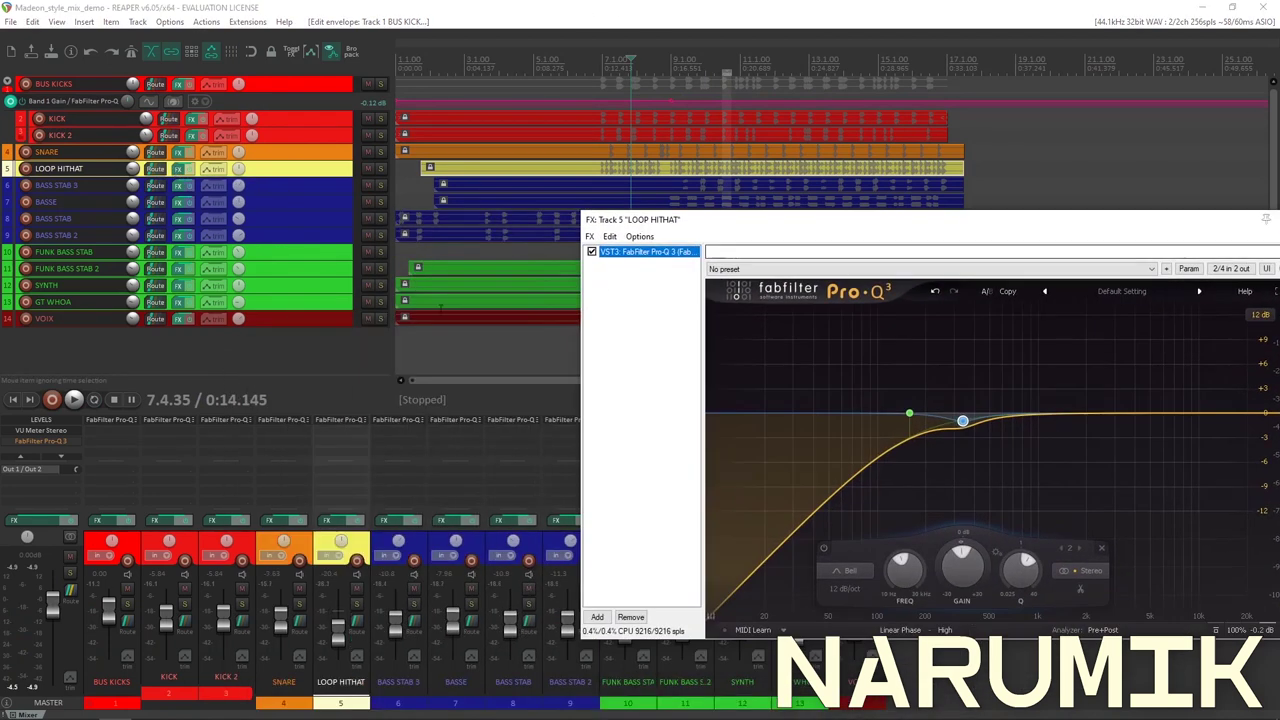
Enable the master Pro-Q 3 band-pass, sweep its frequency down and back up during playback, then bypass and close it.
{"action": "left_click", "coordinate": [48, 441], "text": "shift"}
{"action": "left_click", "coordinate": [32, 442]}
{"action": "left_click_drag", "start_coordinate": [667, 126], "coordinate": [691, 261]}
{"action": "left_click", "coordinate": [475, 8]}
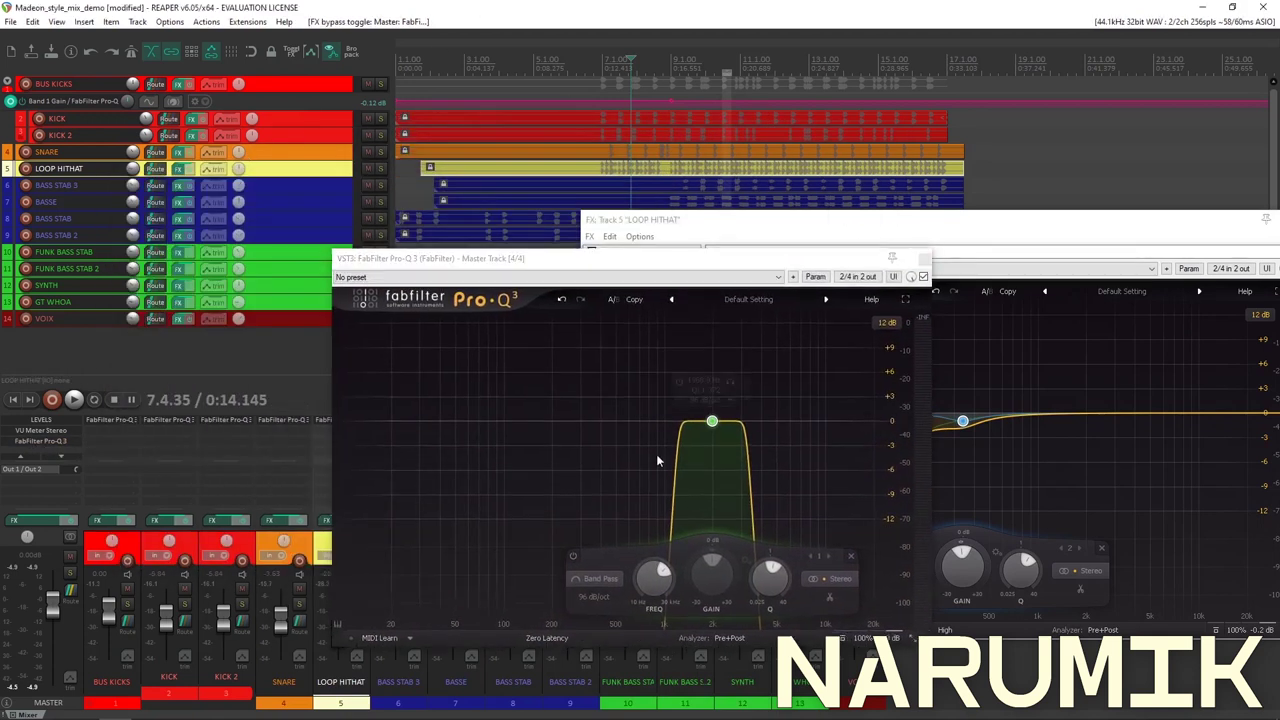
{"action": "key", "text": "space"}
{"action": "left_click_drag", "start_coordinate": [645, 585], "coordinate": [637, 601]}
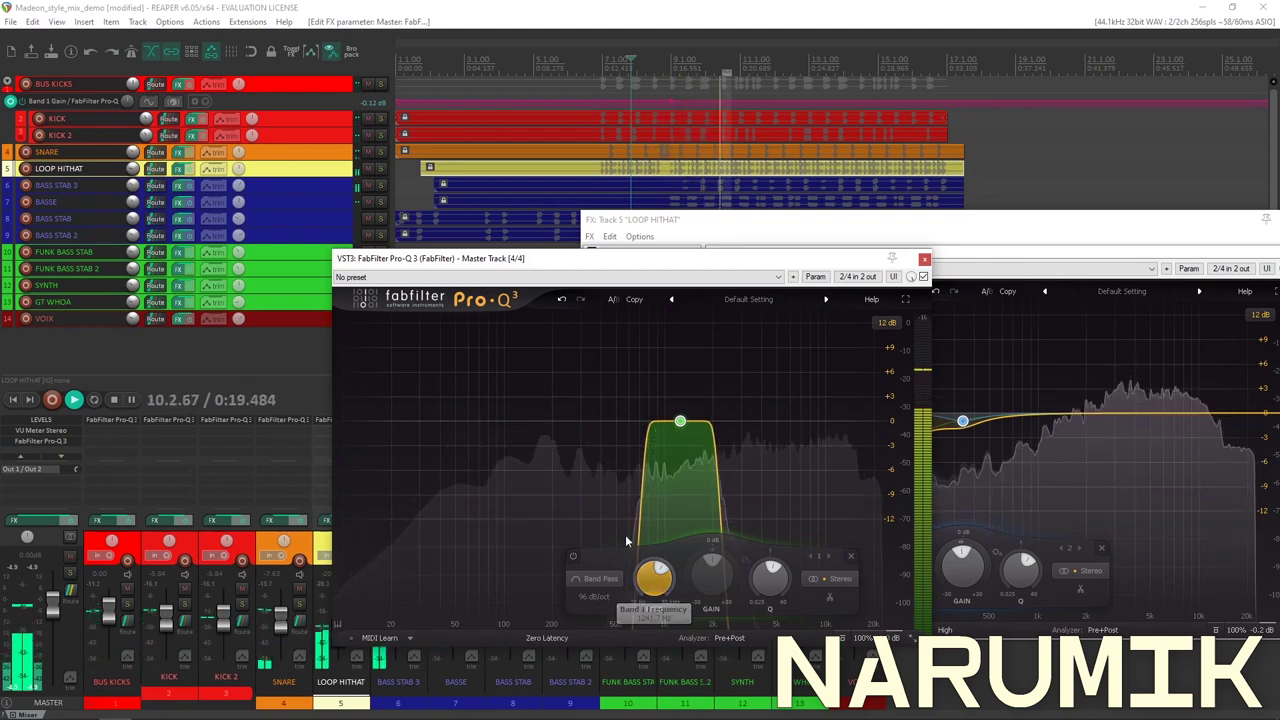
{"action": "left_click_drag", "start_coordinate": [657, 578], "coordinate": [667, 571]}
{"action": "key", "text": "space"}
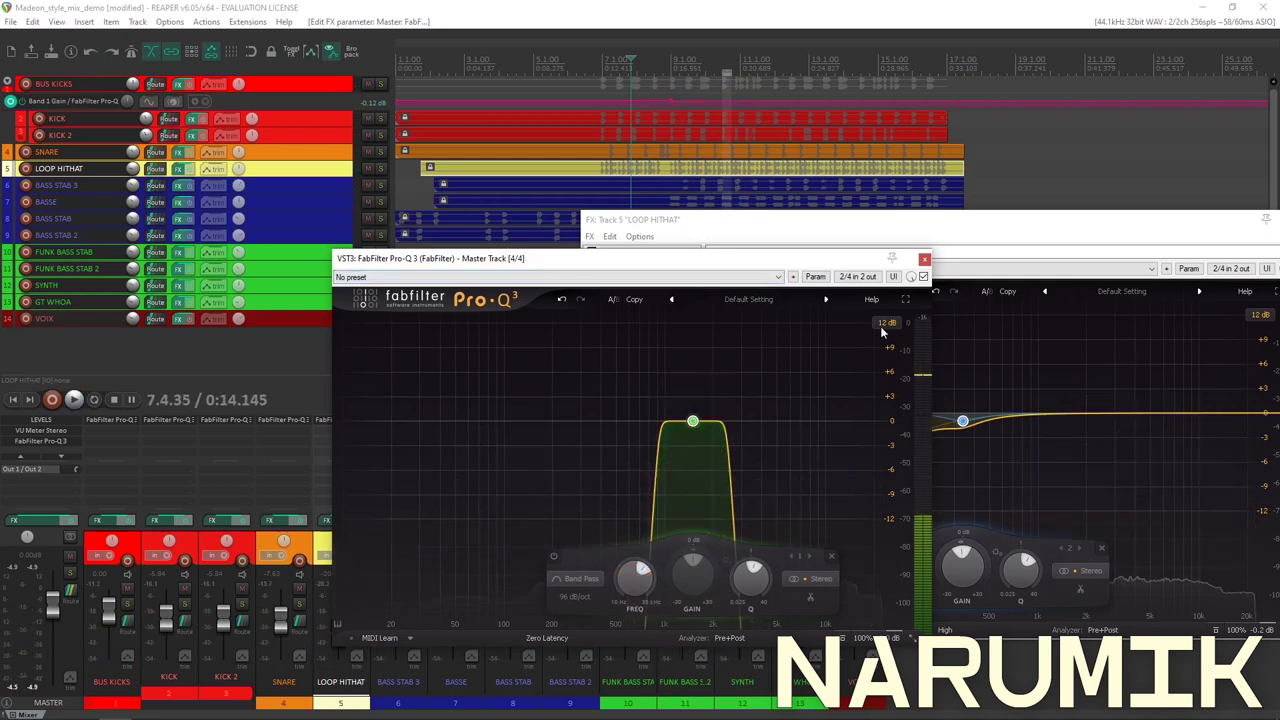
{"action": "left_click", "coordinate": [926, 260]}
Place the edit cursor at 8.4.59, just before bar 9, and close the LOOP HITHAT EQ.
{"action": "left_click_drag", "start_coordinate": [789, 225], "coordinate": [749, 475]}
{"action": "scroll", "coordinate": [664, 320], "scroll_direction": "up", "scroll_amount": 4}
{"action": "scroll", "coordinate": [668, 308], "scroll_direction": "down", "scroll_amount": 1}
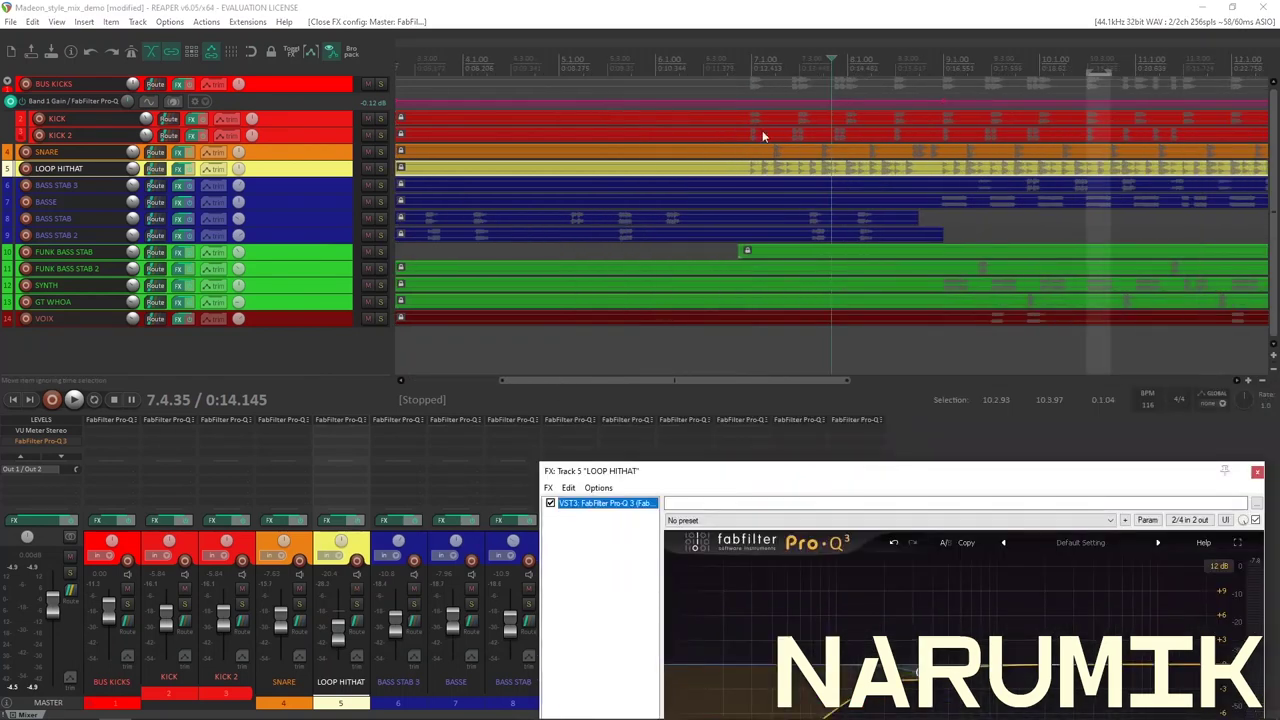
{"action": "left_click", "coordinate": [935, 67]}
{"action": "scroll", "coordinate": [950, 110], "scroll_direction": "down", "scroll_amount": 2}
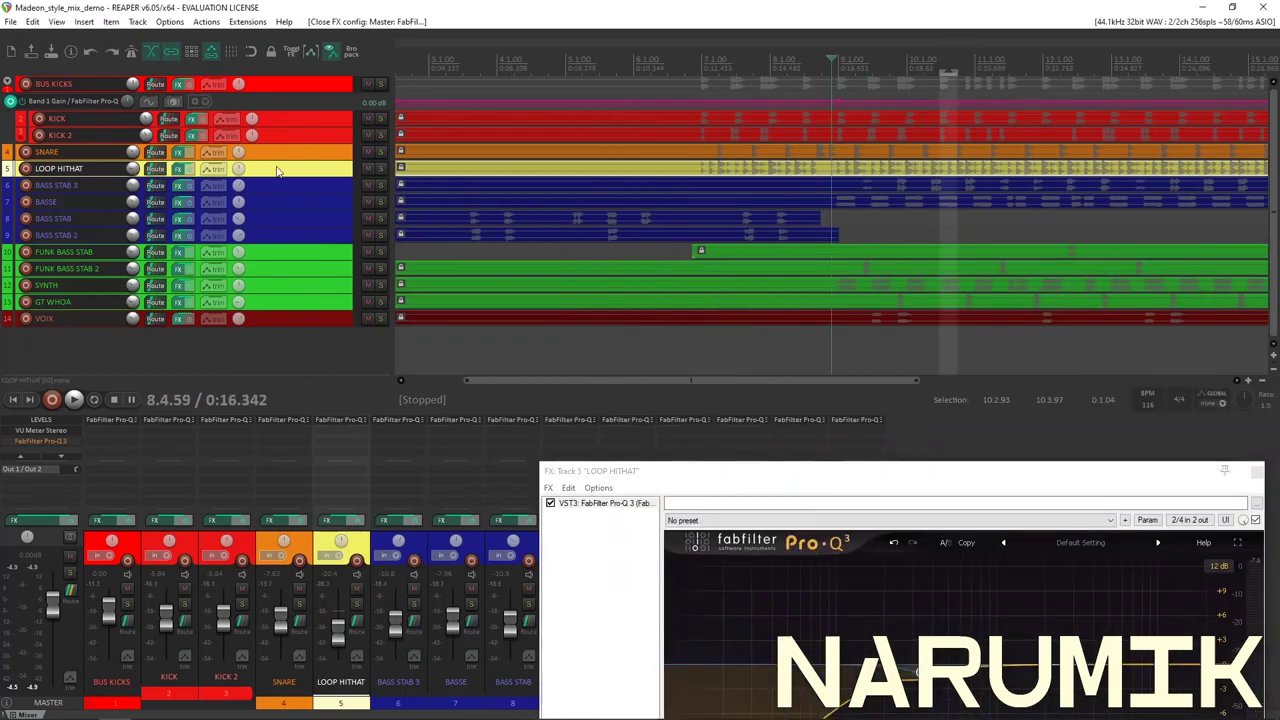
{"action": "left_click", "coordinate": [180, 169]}
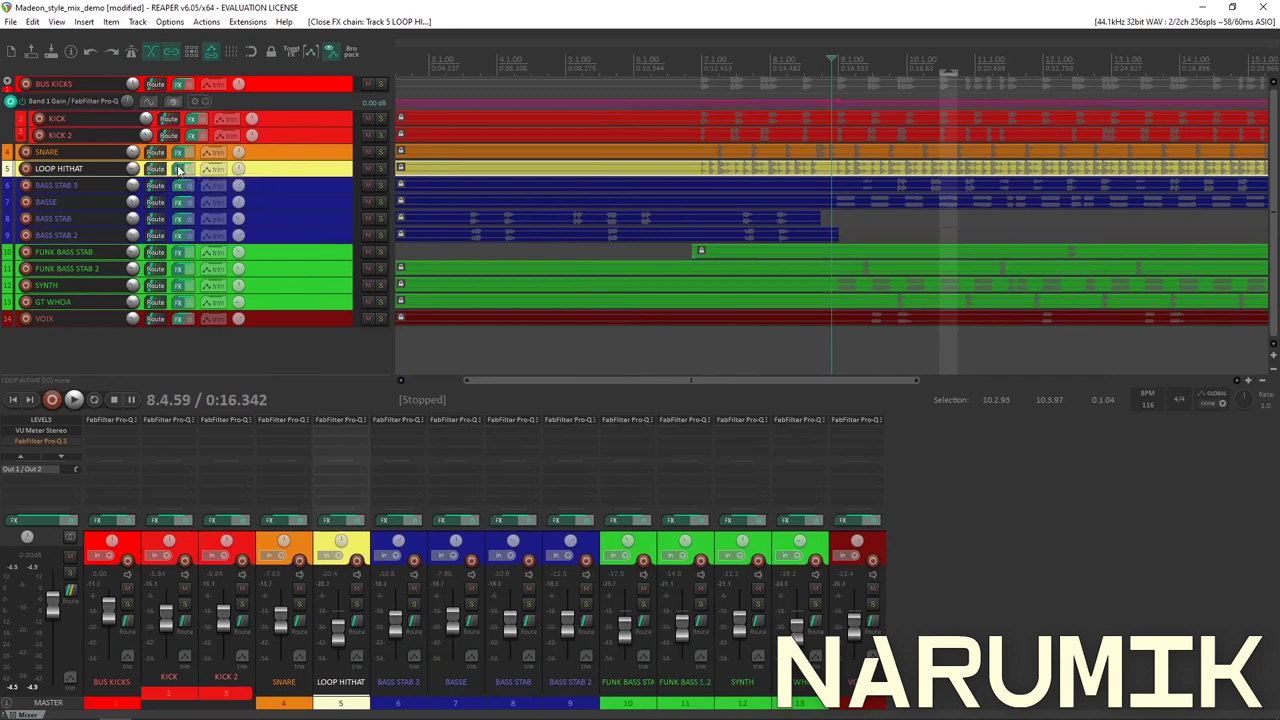
Add a bell band at about 1528 Hz to the LOOP HITHAT Pro-Q 3, cutting about 1.09 dB with a Q of 2.12.
{"action": "left_click", "coordinate": [180, 169]}
{"action": "left_click_drag", "start_coordinate": [880, 468], "coordinate": [426, 199]}
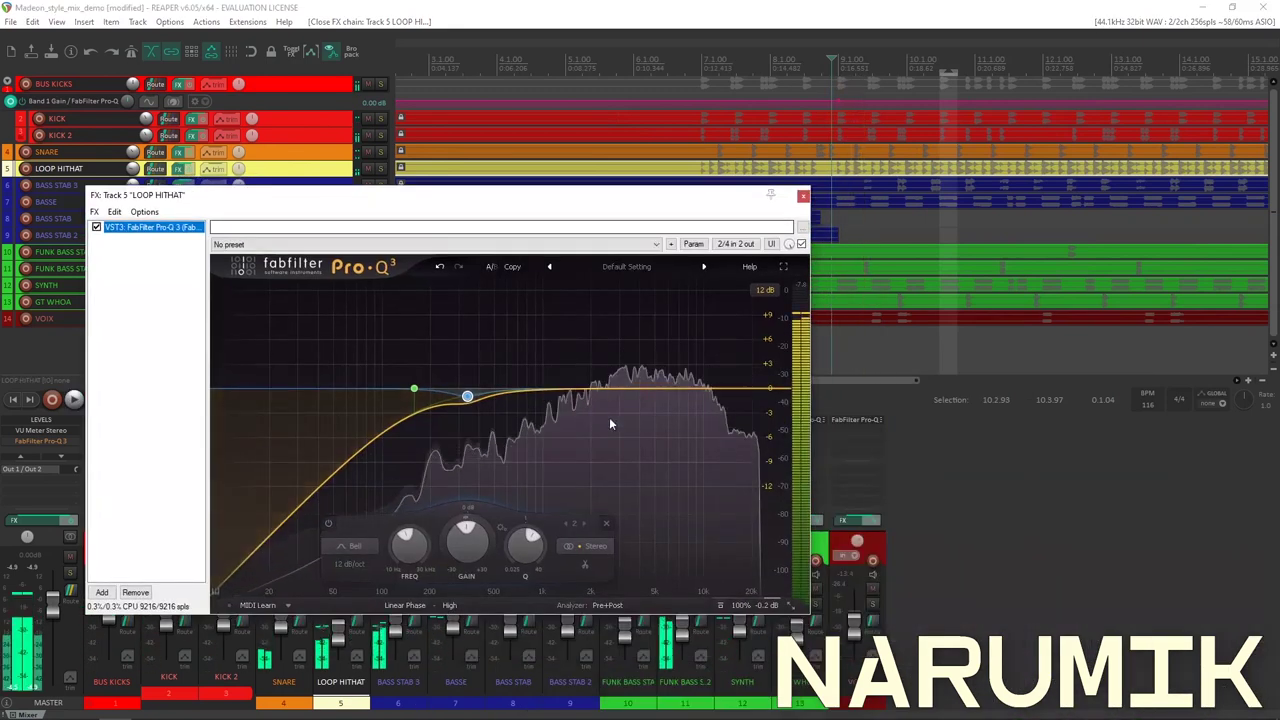
{"action": "left_click_drag", "start_coordinate": [563, 392], "coordinate": [573, 324]}
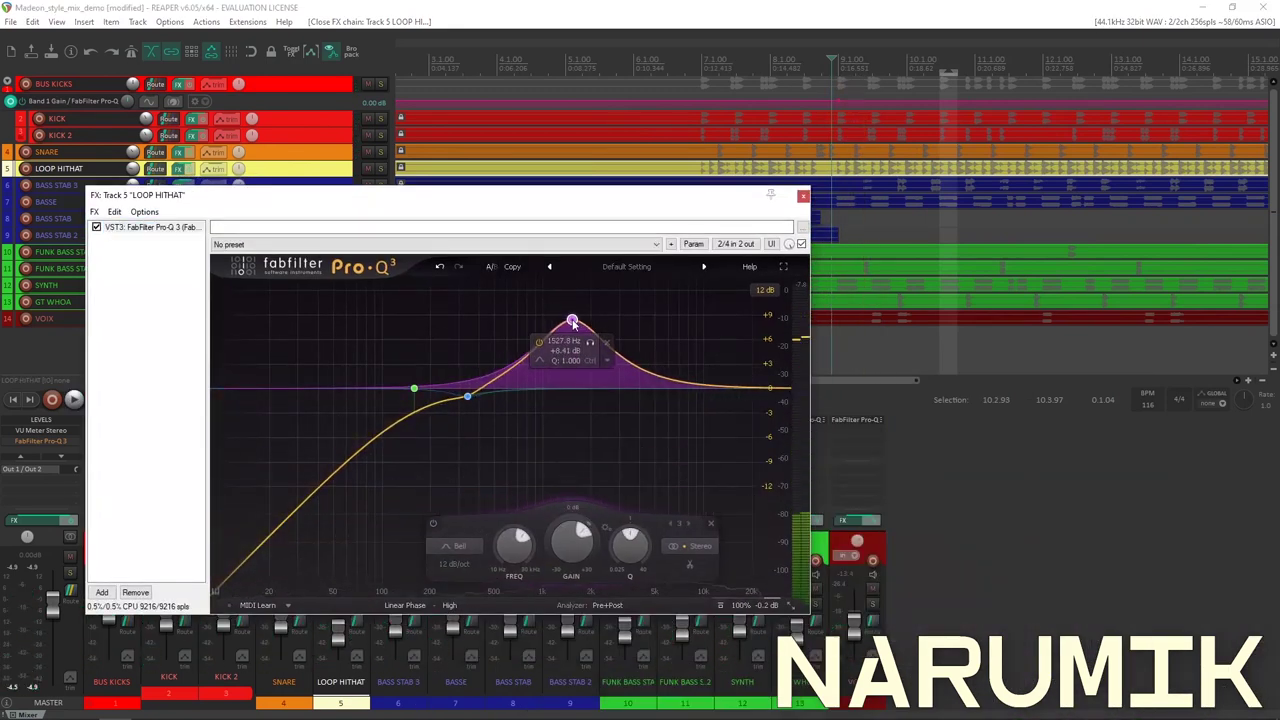
{"action": "key", "text": "space"}
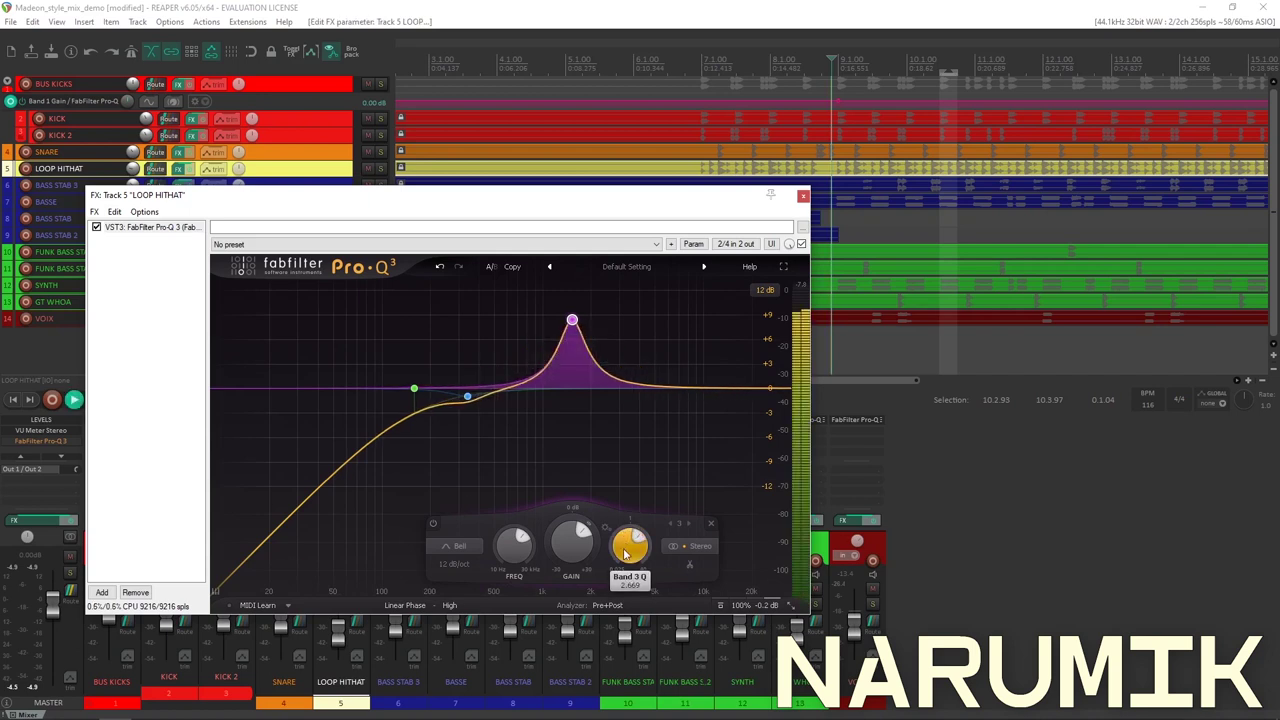
{"action": "left_click_drag", "start_coordinate": [566, 552], "coordinate": [558, 625]}
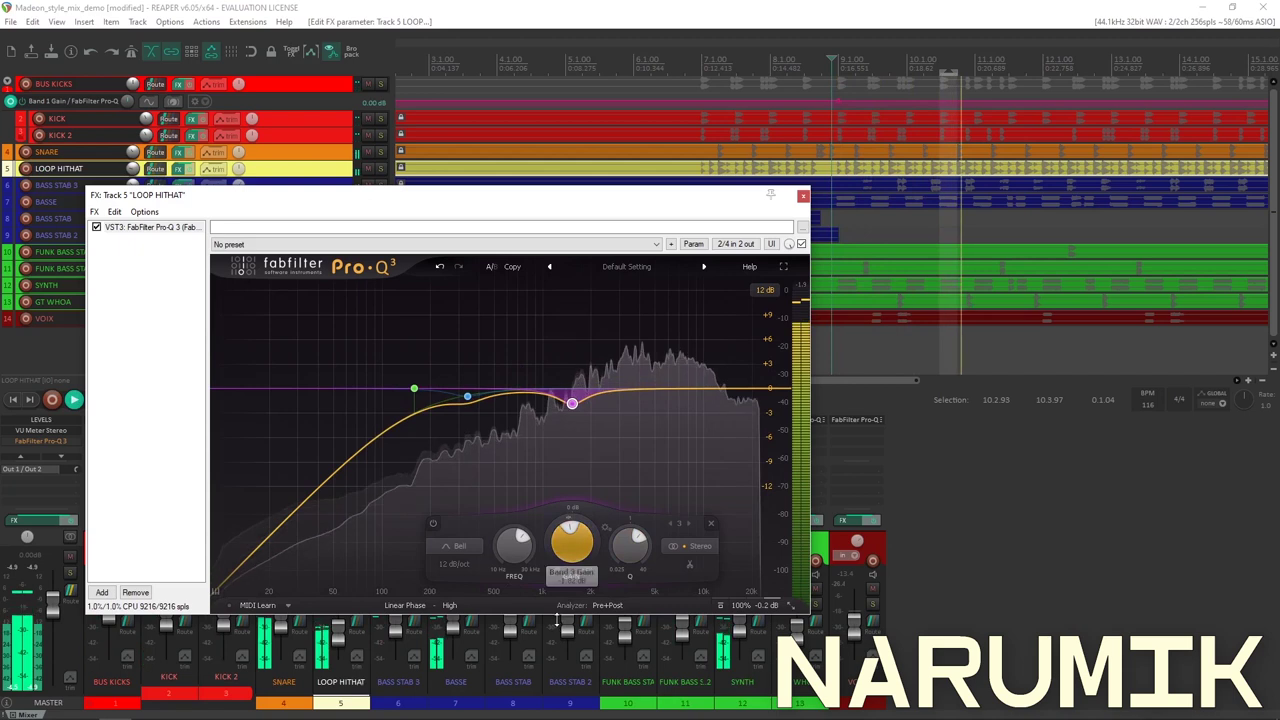
{"action": "left_click_drag", "start_coordinate": [583, 548], "coordinate": [577, 545]}
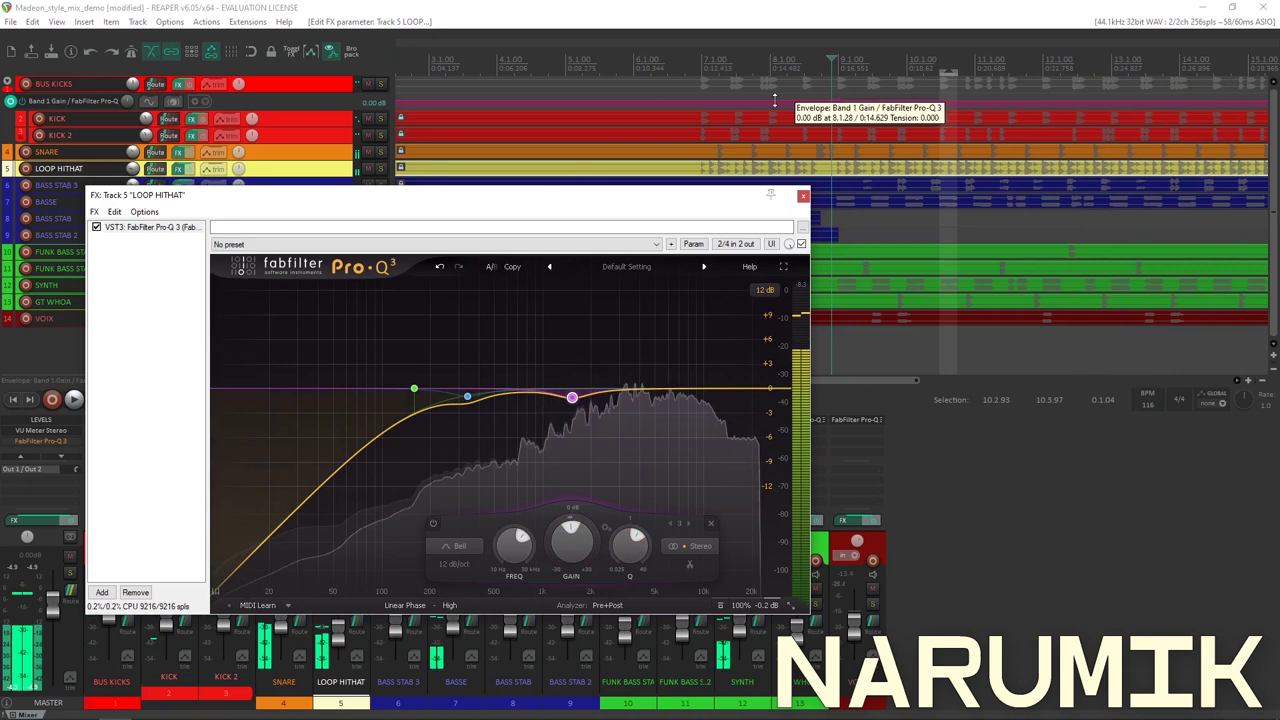
Toggle the LOOP HITHAT EQ and its 1528 Hz band off and on during playback to compare the sound in the mix.
{"action": "scroll", "coordinate": [901, 96], "scroll_direction": "up", "scroll_amount": 2}
{"action": "scroll", "coordinate": [902, 95], "scroll_direction": "up", "scroll_amount": 3}
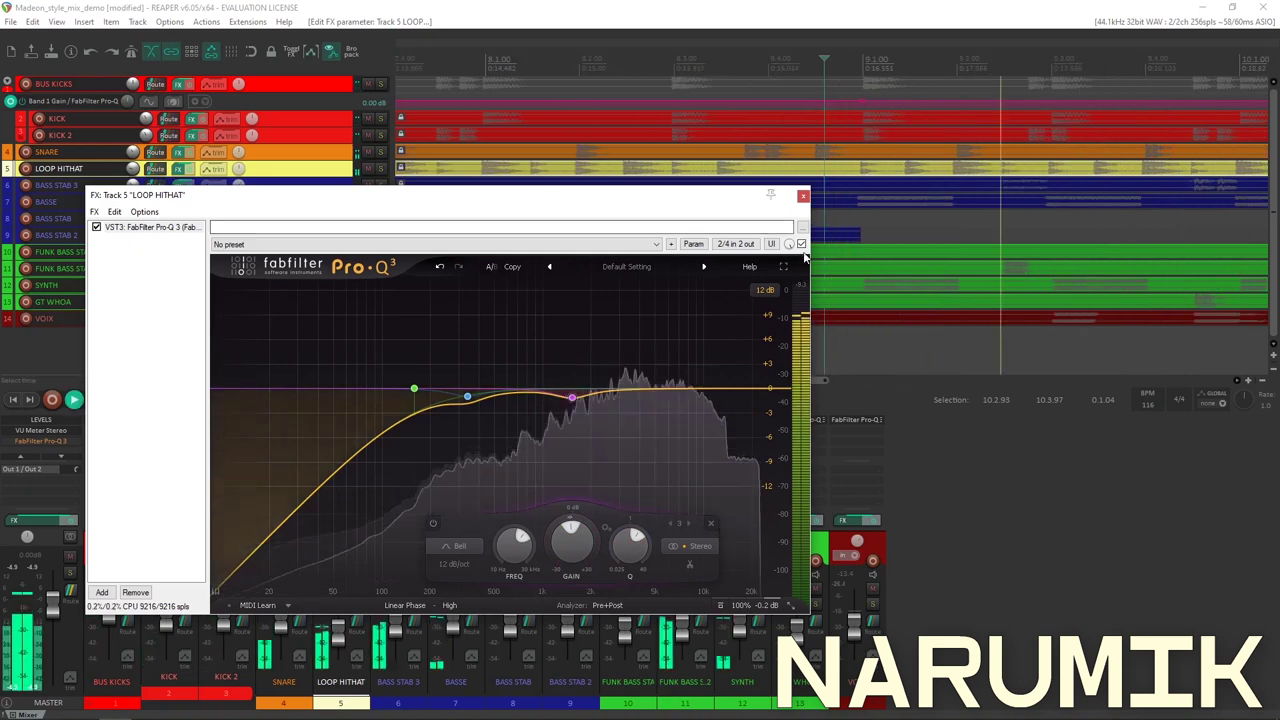
{"action": "left_click", "coordinate": [801, 244]}
{"action": "left_click", "coordinate": [801, 244]}
{"action": "mouse_move", "coordinate": [539, 418]}
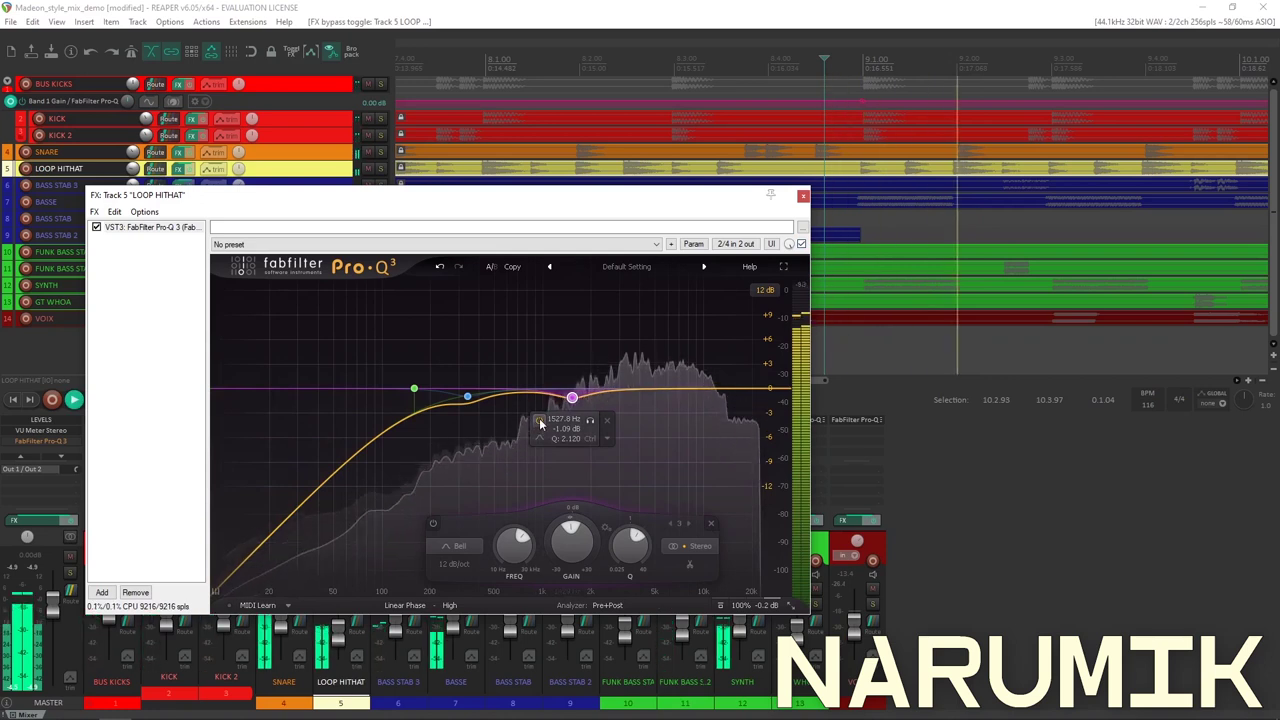
{"action": "left_click", "coordinate": [539, 418]}
{"action": "left_click", "coordinate": [539, 418]}
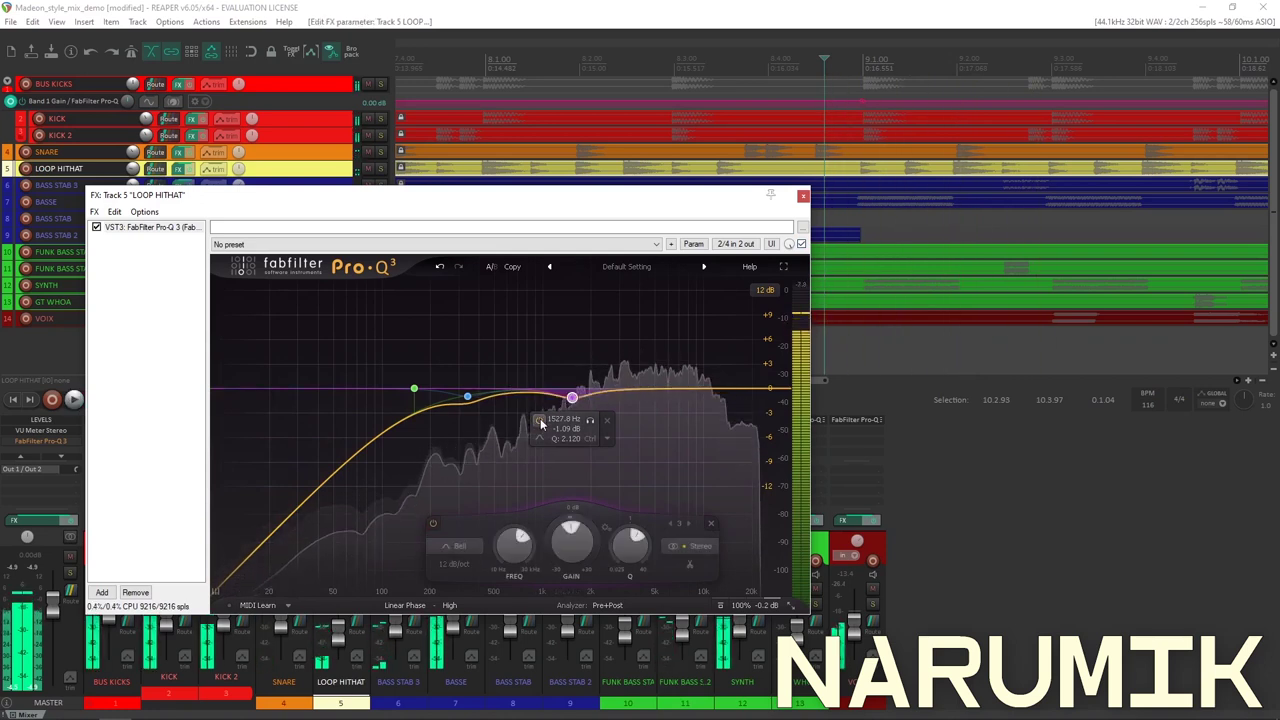
Deepen the hi-hat's 1528 Hz cut to -2.56 dB and narrow its Q to 3.223 while the mix plays.
{"action": "mouse_move", "coordinate": [571, 541]}
{"action": "left_mouse_down"}
{"action": "mouse_move", "coordinate": [572, 583]}
{"action": "mouse_move", "coordinate": [583, 540]}
{"action": "left_mouse_up"}
{"action": "scroll", "coordinate": [583, 540], "scroll_direction": "up", "scroll_amount": 3}
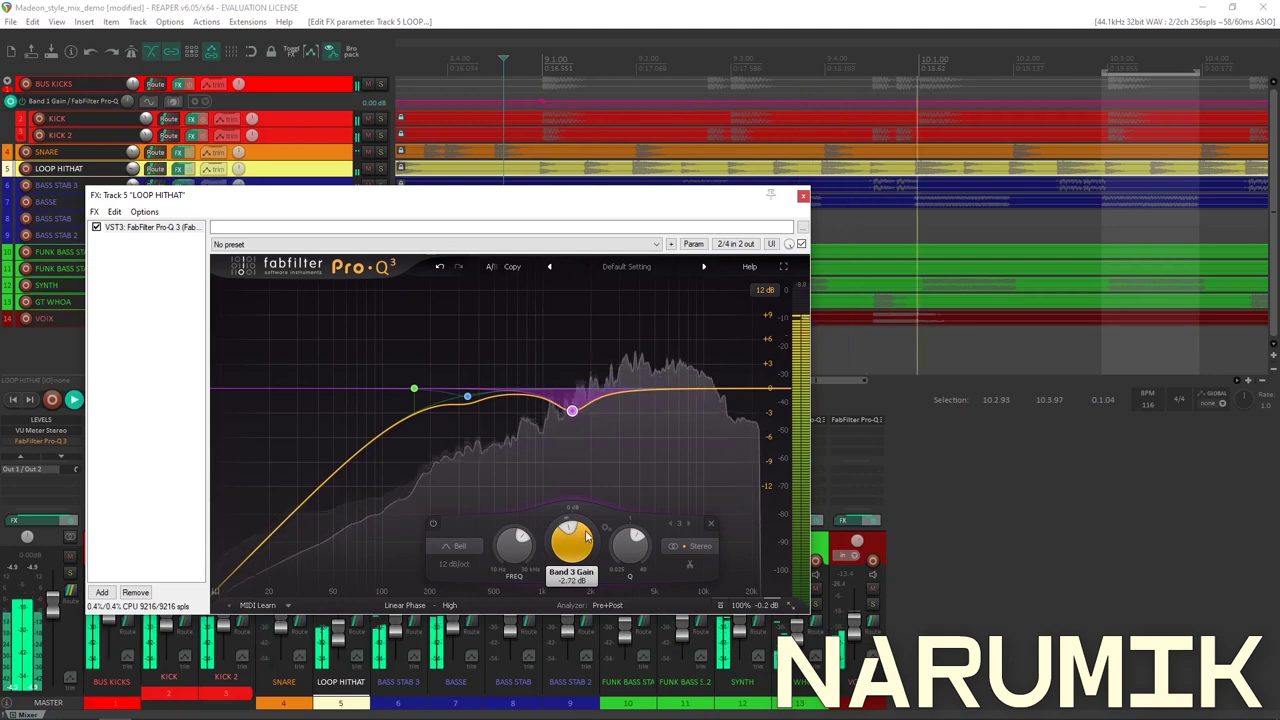
{"action": "scroll", "coordinate": [585, 537], "scroll_direction": "up", "scroll_amount": 1}
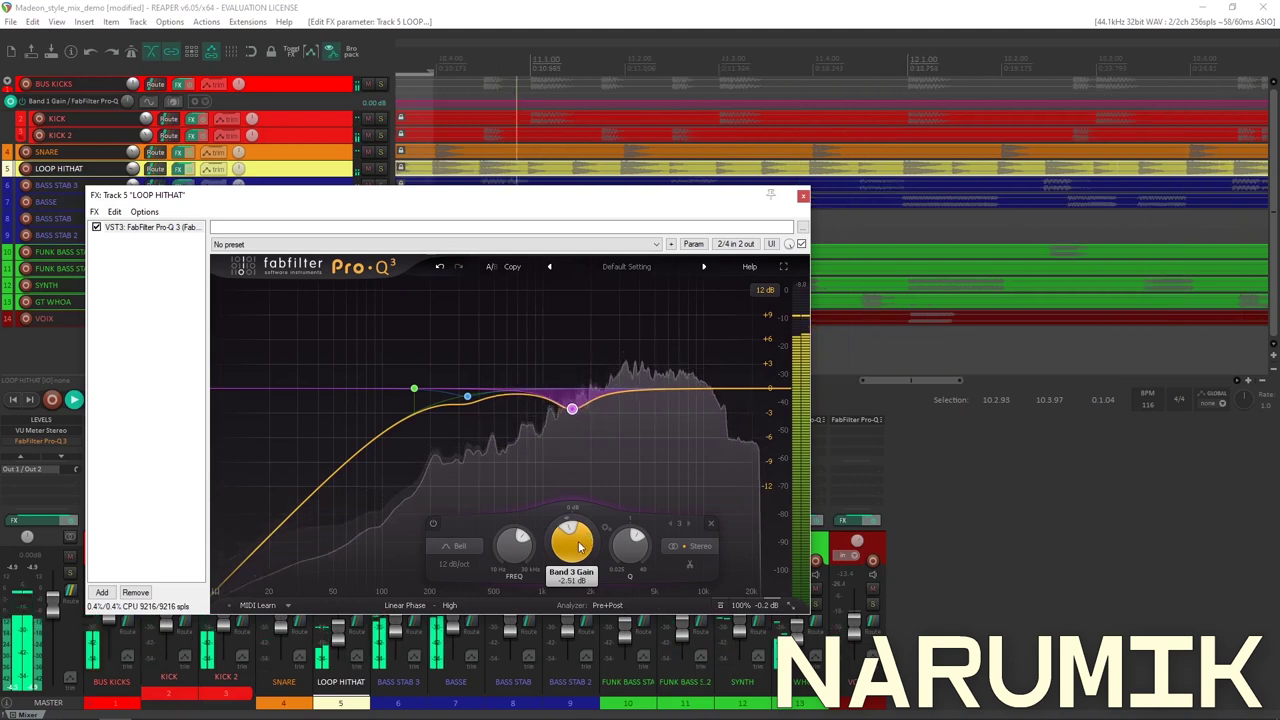
{"action": "left_click_drag", "start_coordinate": [579, 543], "coordinate": [577, 544]}
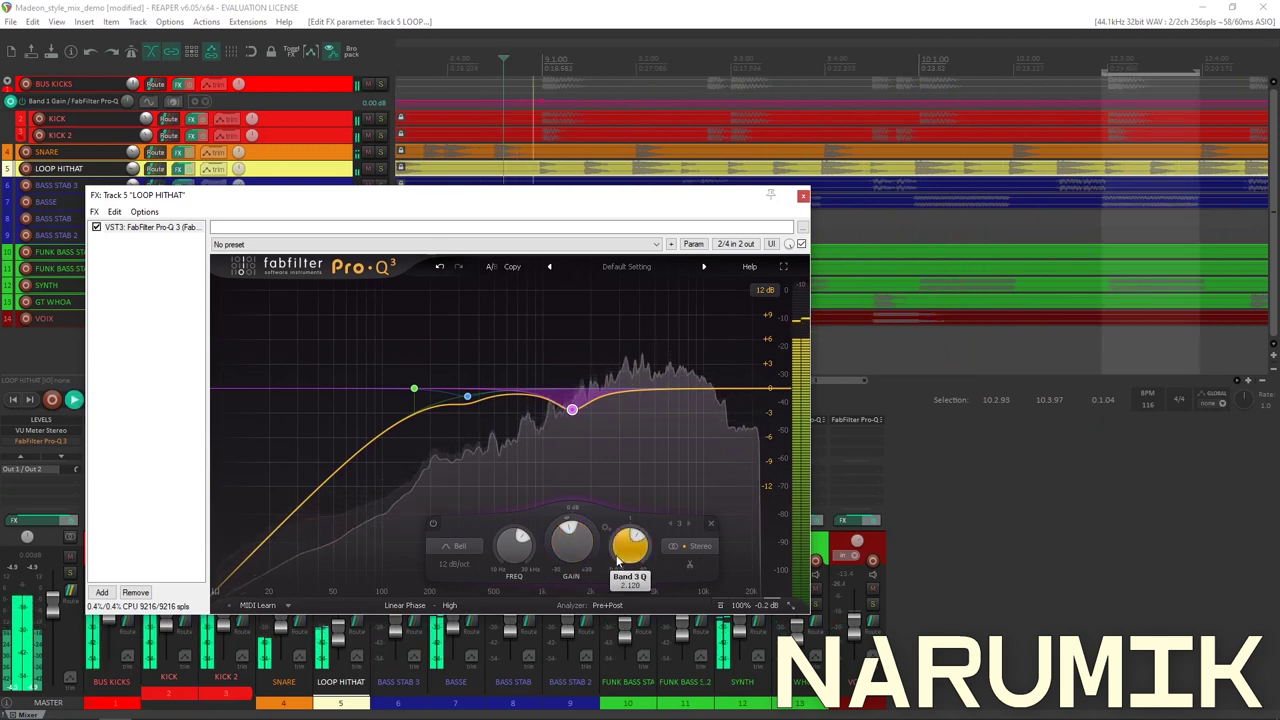
{"action": "left_click_drag", "start_coordinate": [617, 566], "coordinate": [641, 541]}
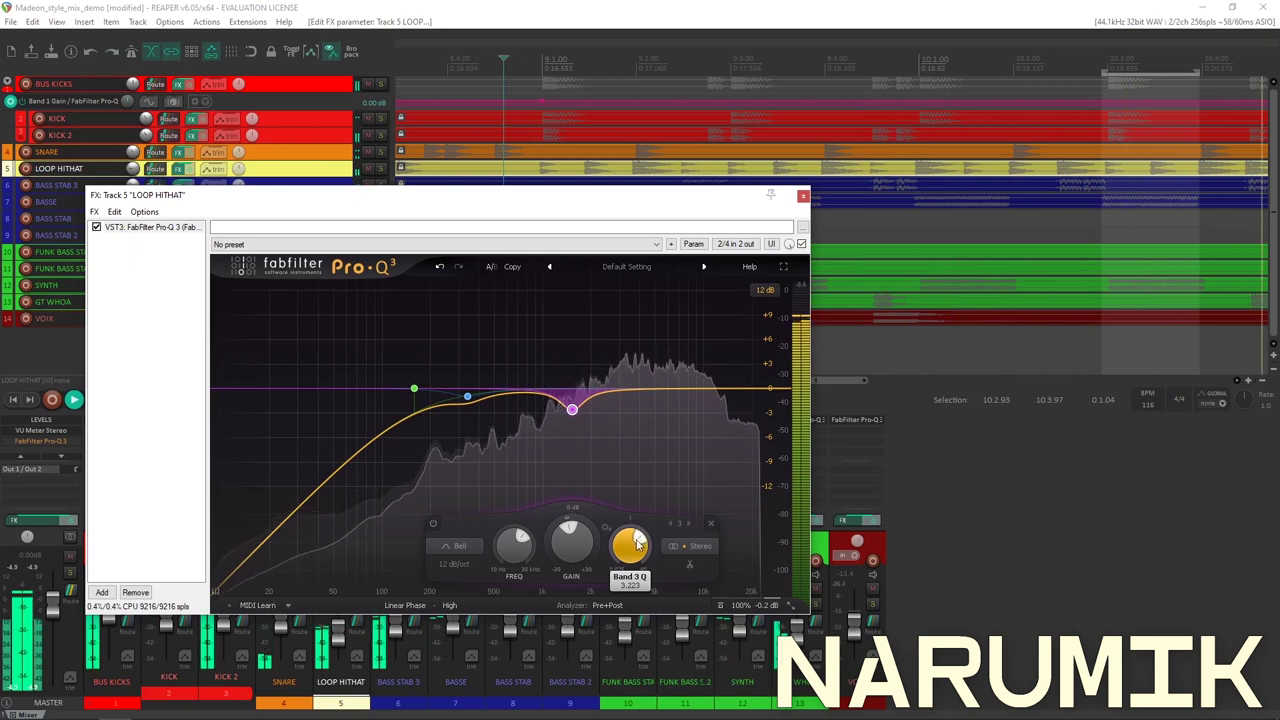
{"action": "left_click", "coordinate": [848, 294]}
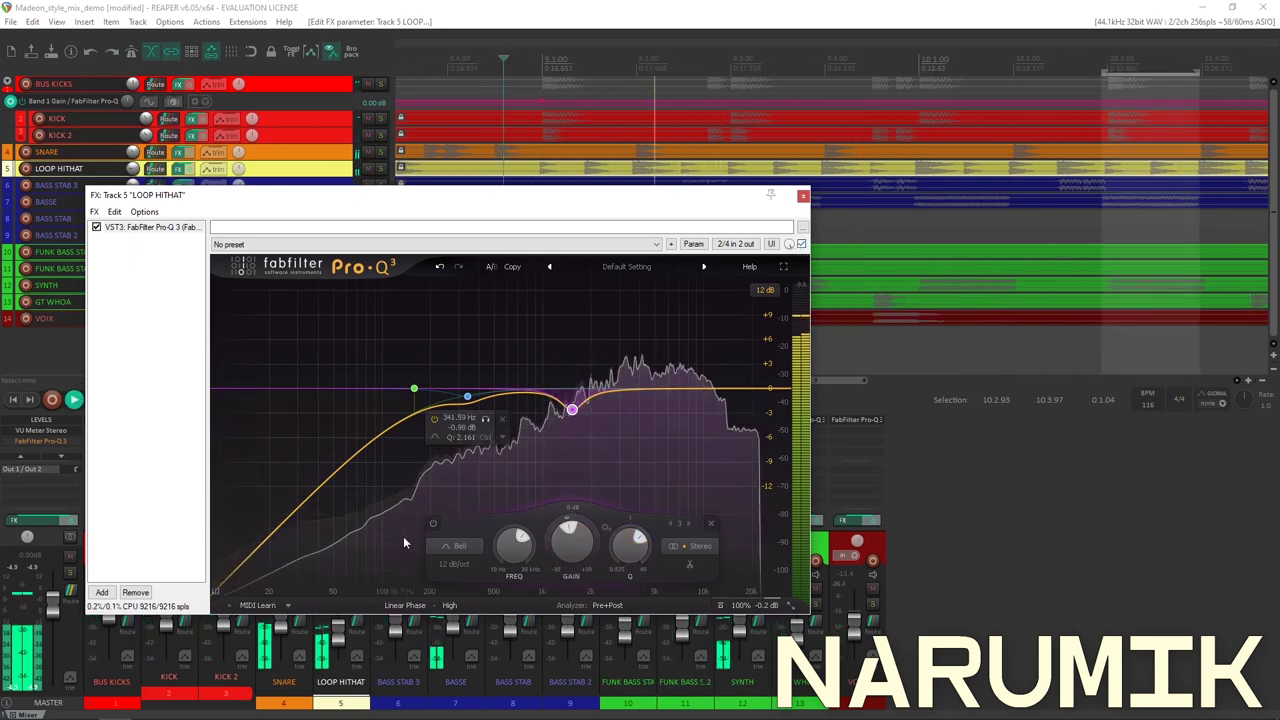
Compare the hi-hat with and without the 1528 Hz band, soloing the LOOP HITHAT track and replaying it from 8.4.59.
{"action": "left_click", "coordinate": [432, 522]}
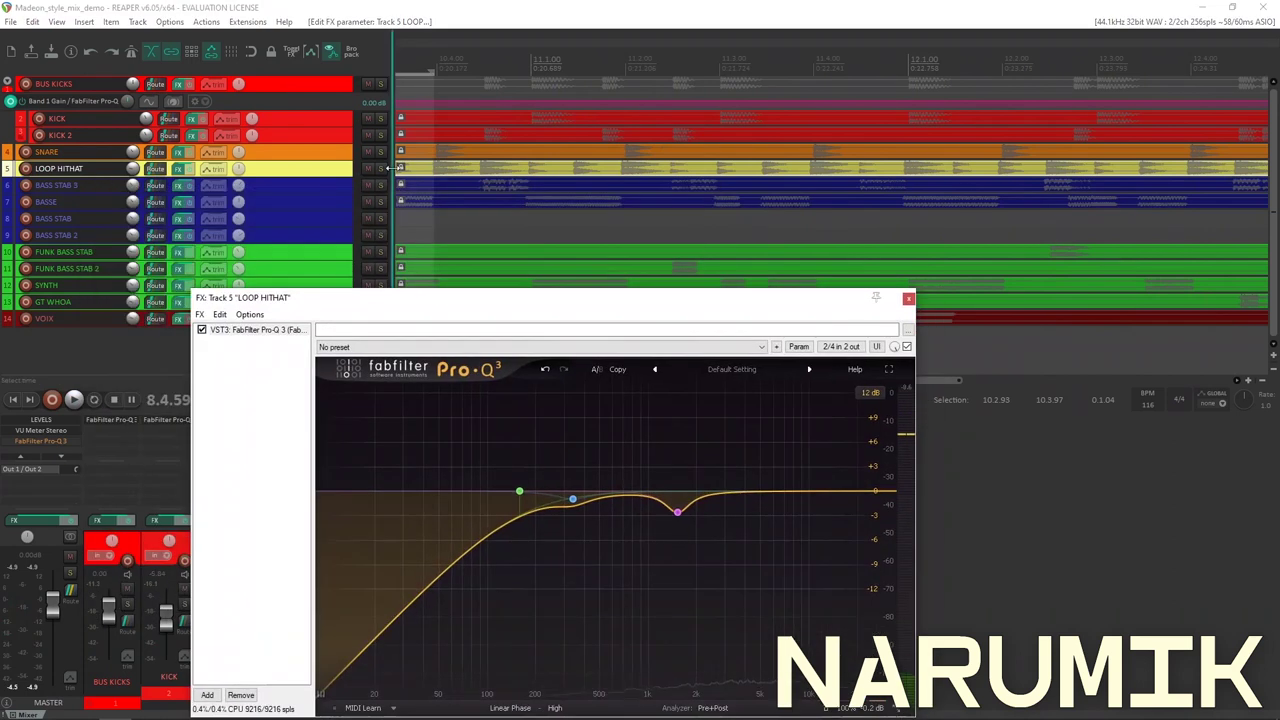
{"action": "left_click", "coordinate": [381, 169]}
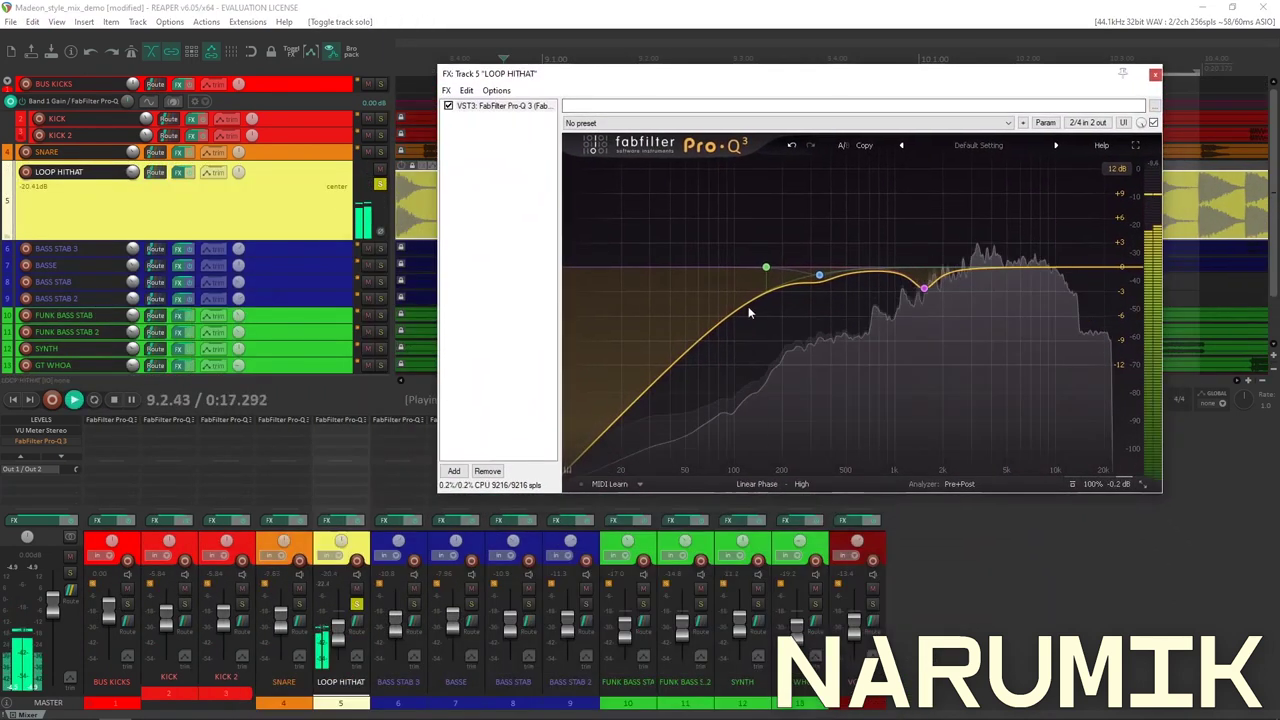
{"action": "mouse_move", "coordinate": [924, 291]}
{"action": "key", "text": "space"}
{"action": "left_click", "coordinate": [924, 290]}
{"action": "key", "text": "space"}
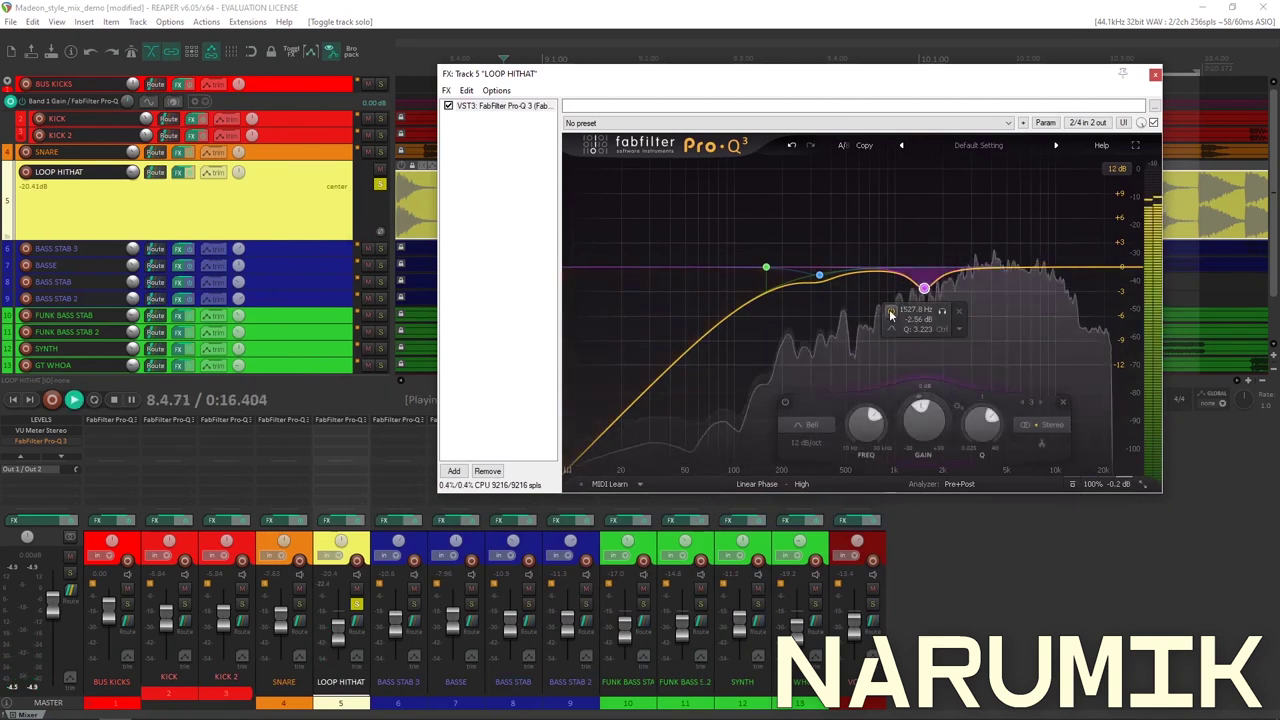
{"action": "key", "text": "space"}
{"action": "key", "text": "space"}
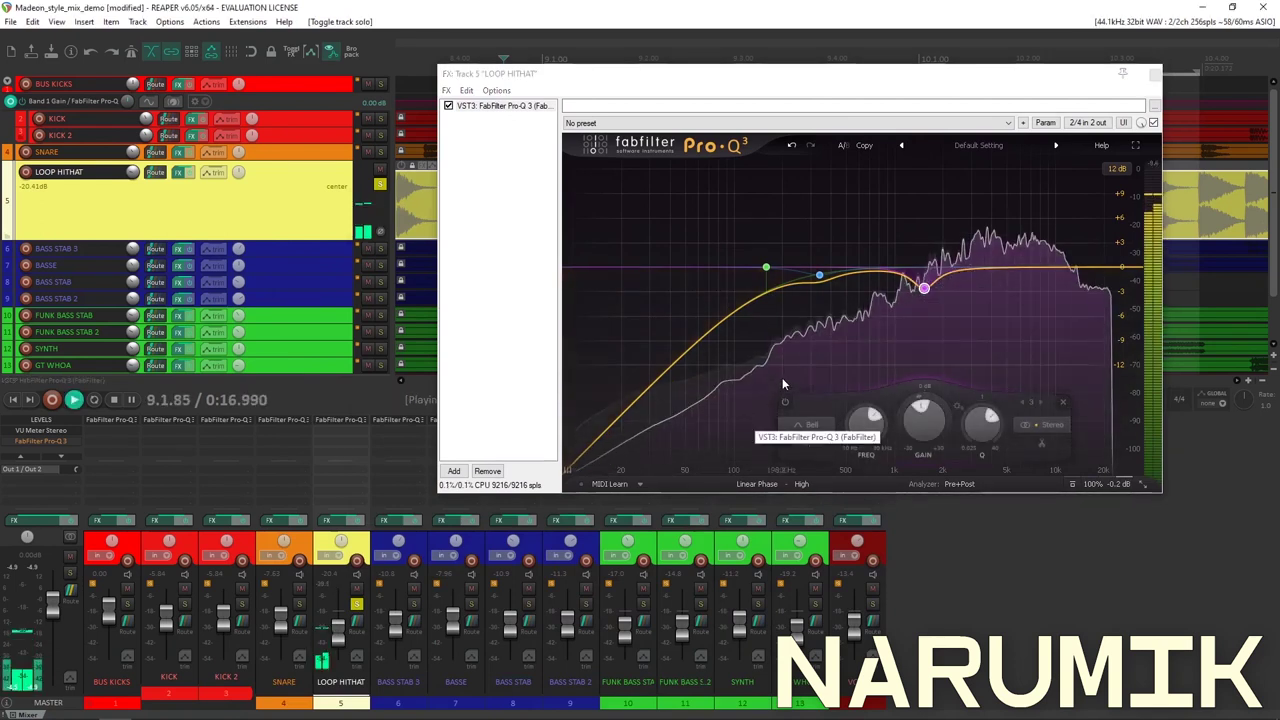
{"action": "key", "text": "space"}
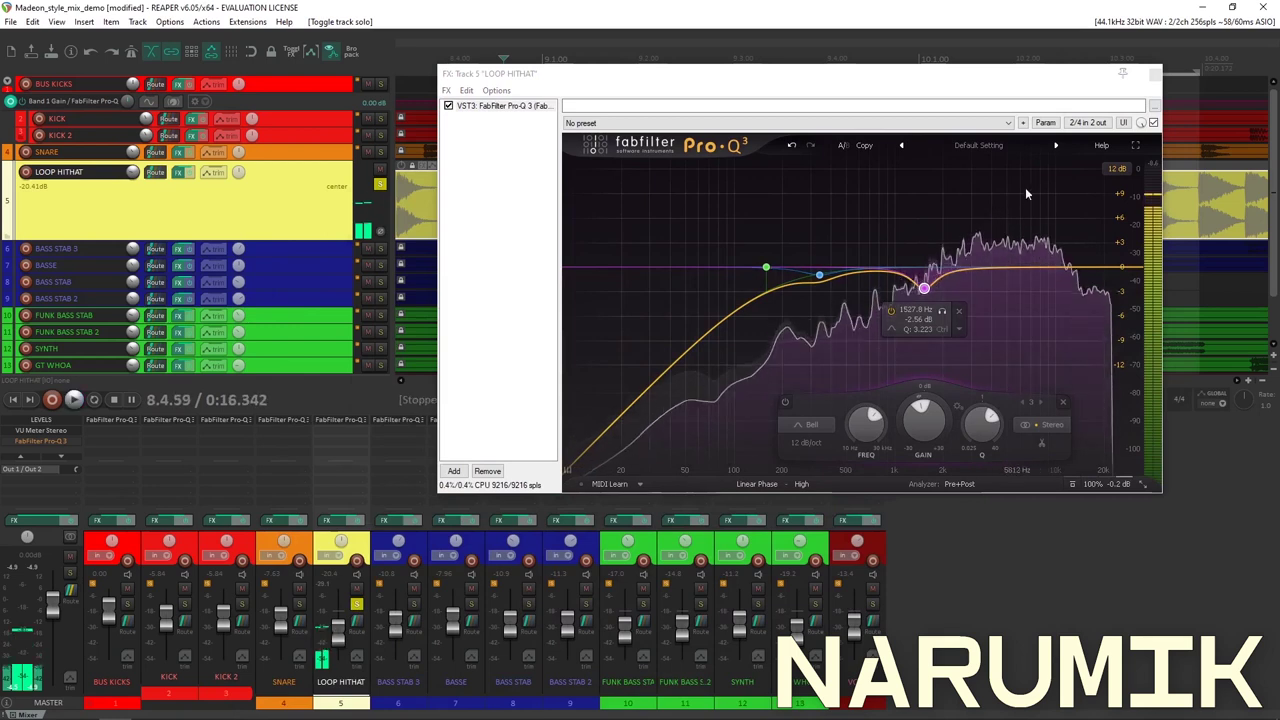
Check the LOOP HITHAT level with its EQ bypassed, then re-enable the EQ and set its output level to +0.63 dB.
{"action": "left_click", "coordinate": [1151, 122]}
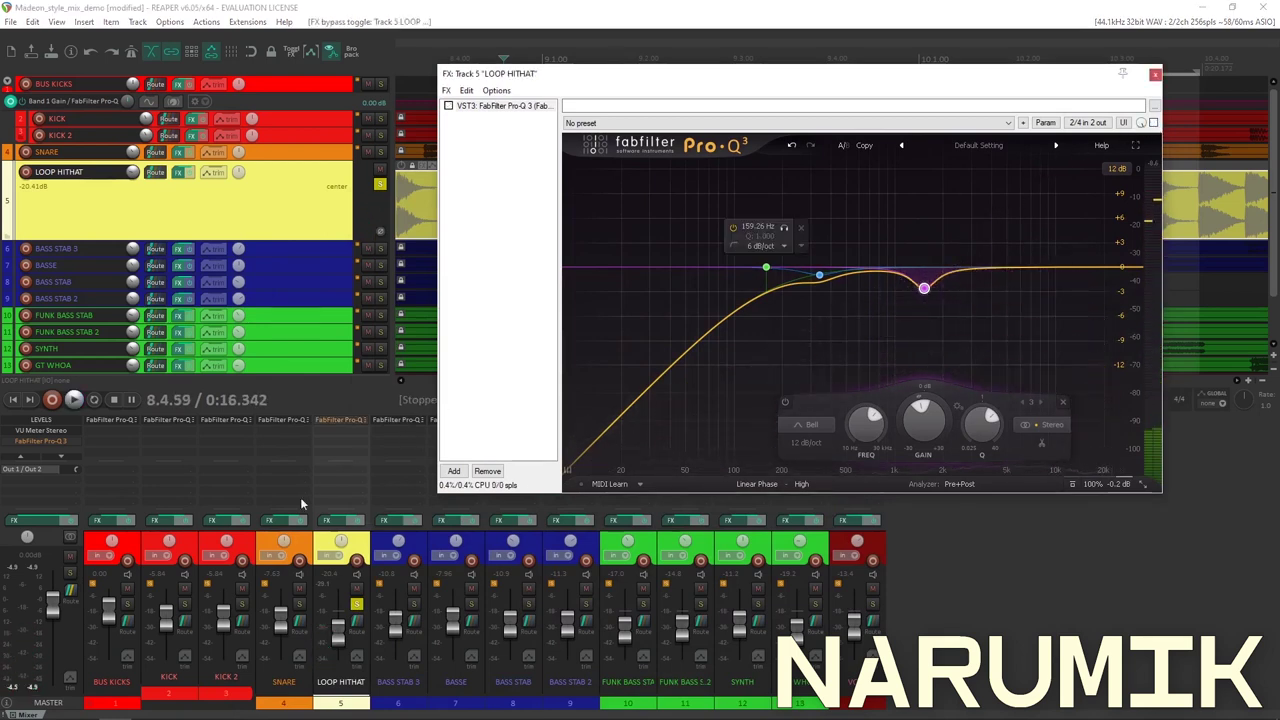
{"action": "left_click", "coordinate": [340, 587]}
{"action": "key", "text": "space"}
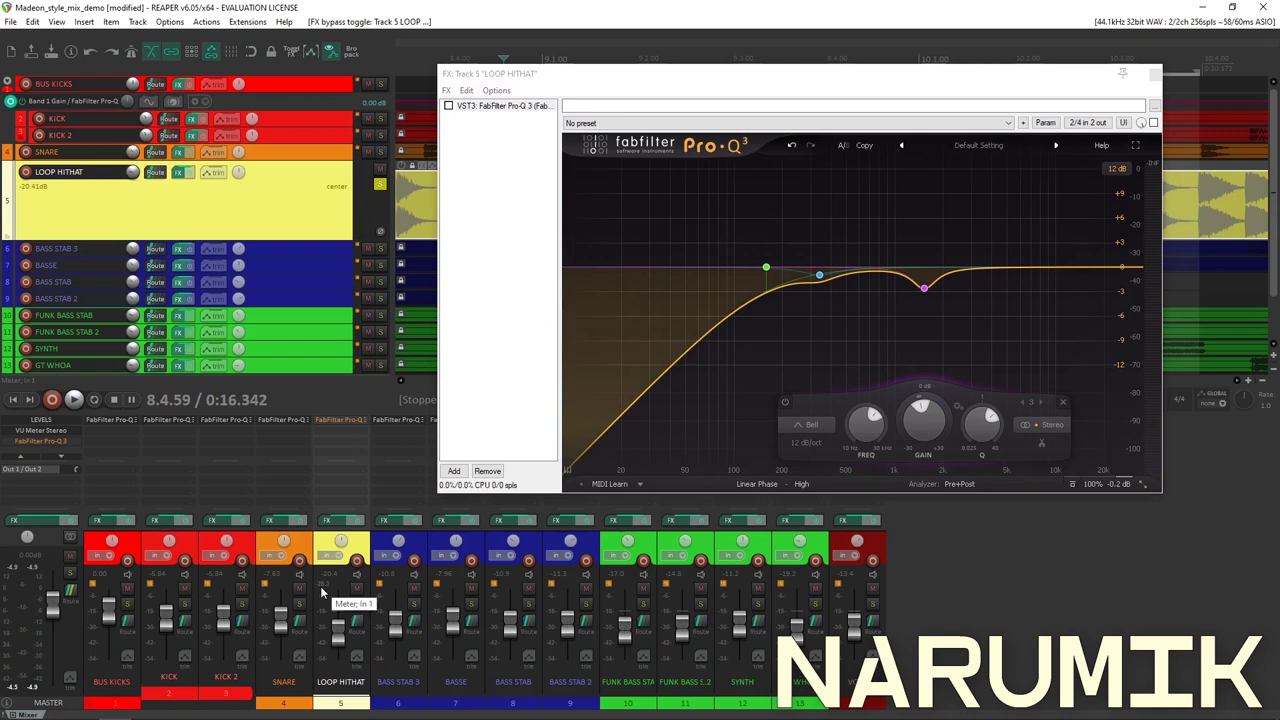
{"action": "left_click", "coordinate": [322, 586]}
{"action": "left_click", "coordinate": [1154, 123]}
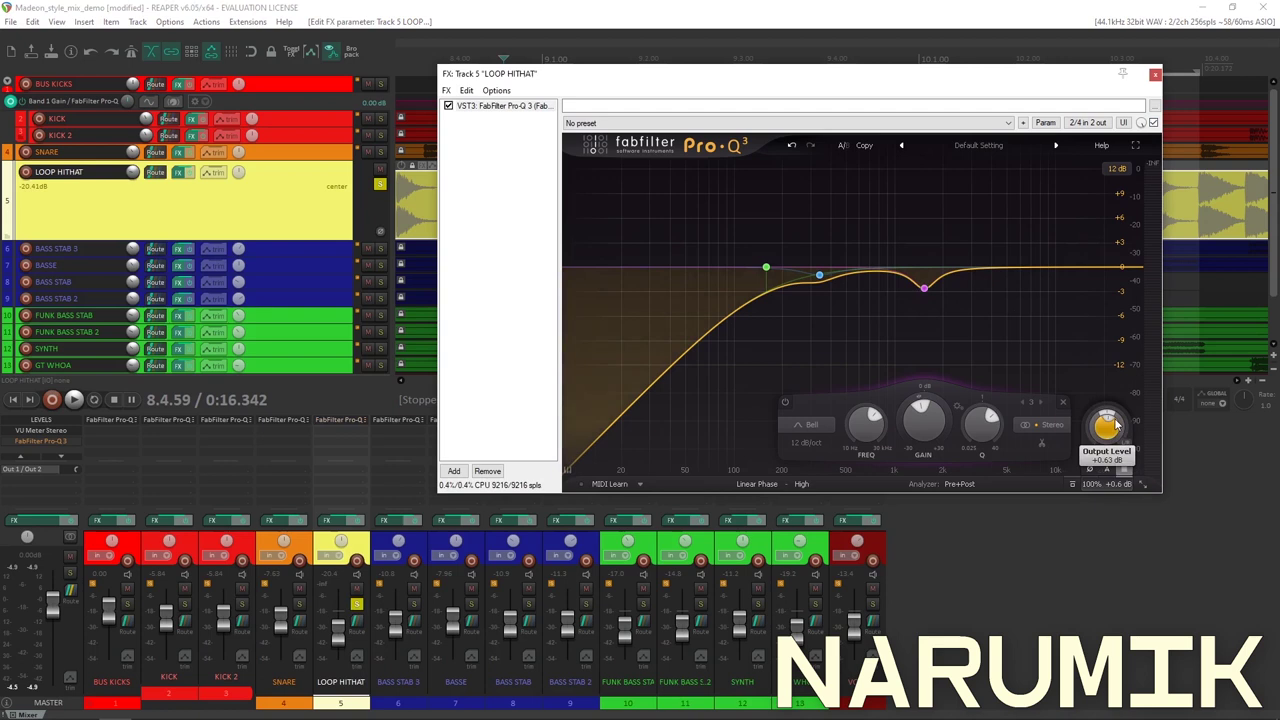
Compare the level-matched LOOP HITHAT EQ on and off during playback, first soloed and then unsoloed in the full mix.
{"action": "key", "text": "space"}
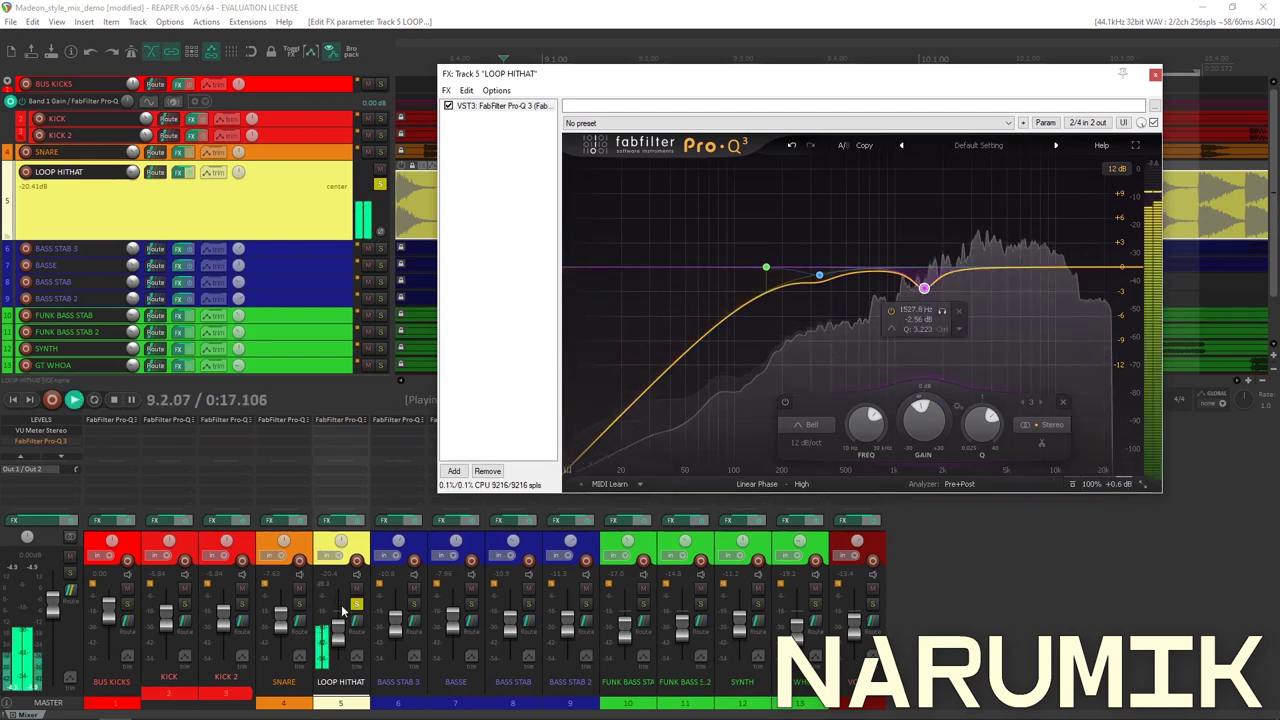
{"action": "left_click", "coordinate": [1153, 122]}
{"action": "left_click", "coordinate": [1153, 122]}
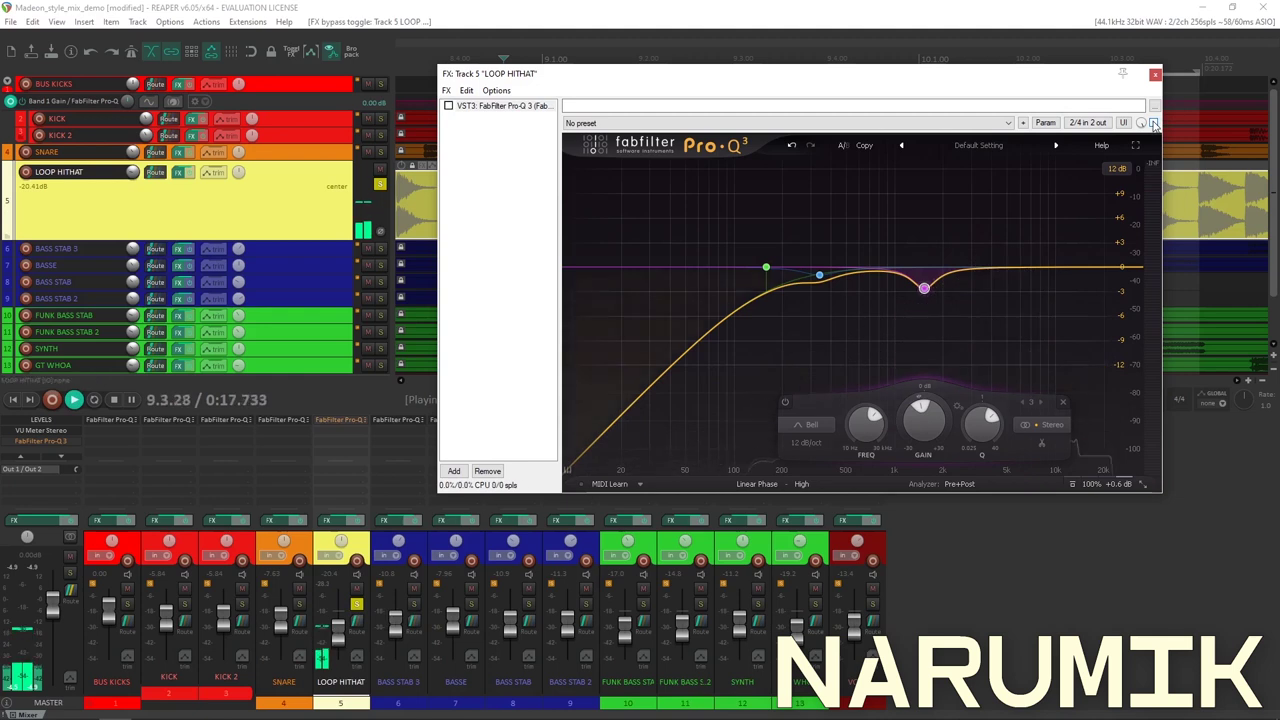
{"action": "left_click", "coordinate": [1154, 123]}
{"action": "left_click", "coordinate": [380, 185]}
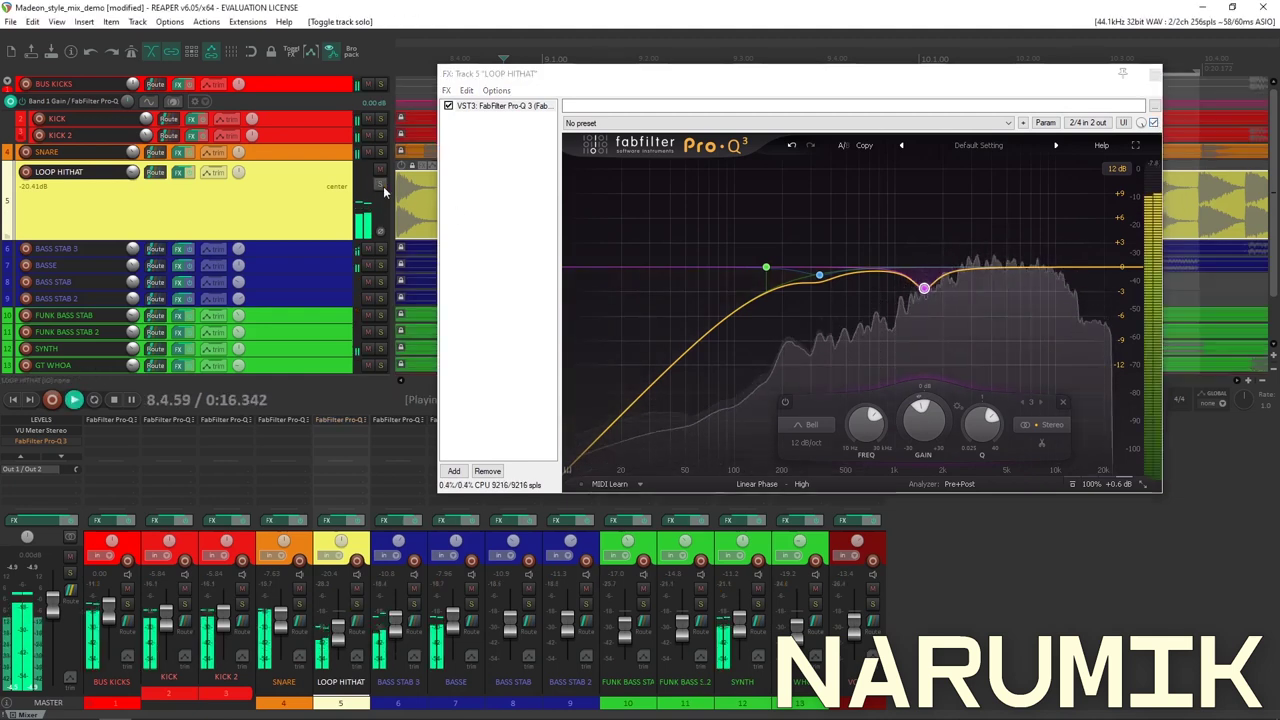
{"action": "left_click", "coordinate": [449, 107]}
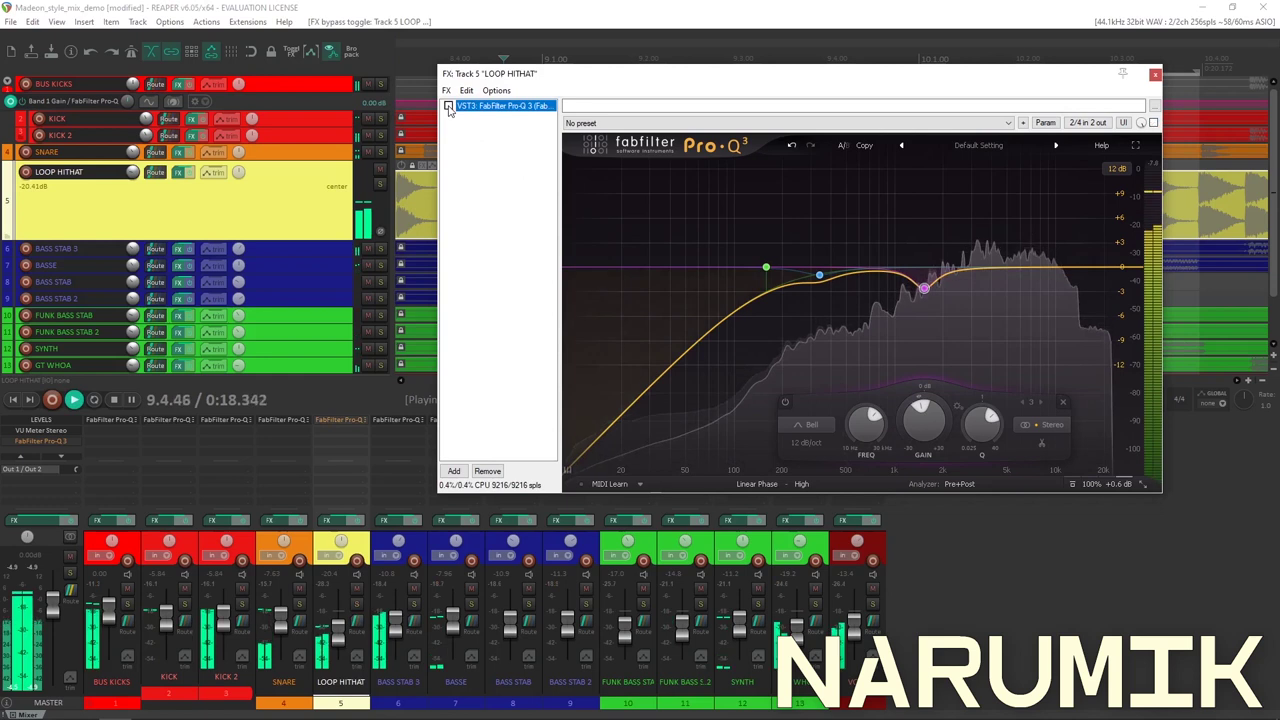
{"action": "left_click", "coordinate": [449, 107]}
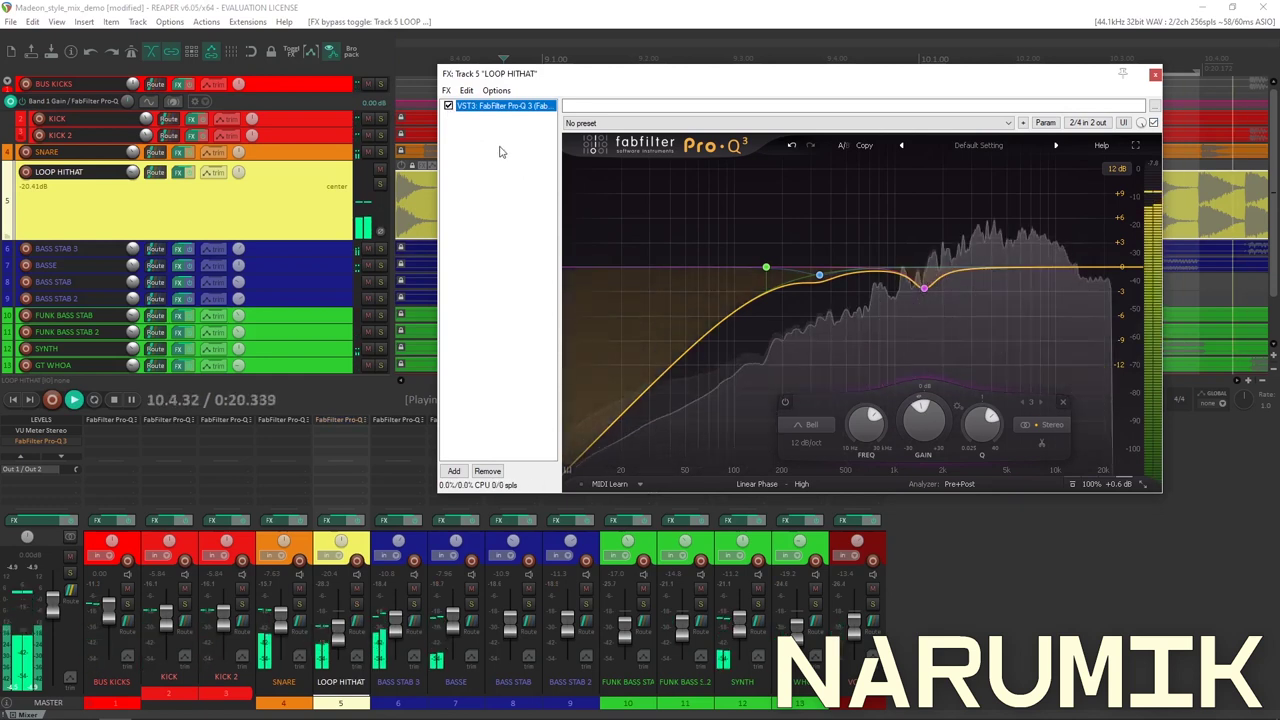
Close the LOOP HITHAT EQ, stop playback and save the project.
{"action": "left_click", "coordinate": [1155, 75]}
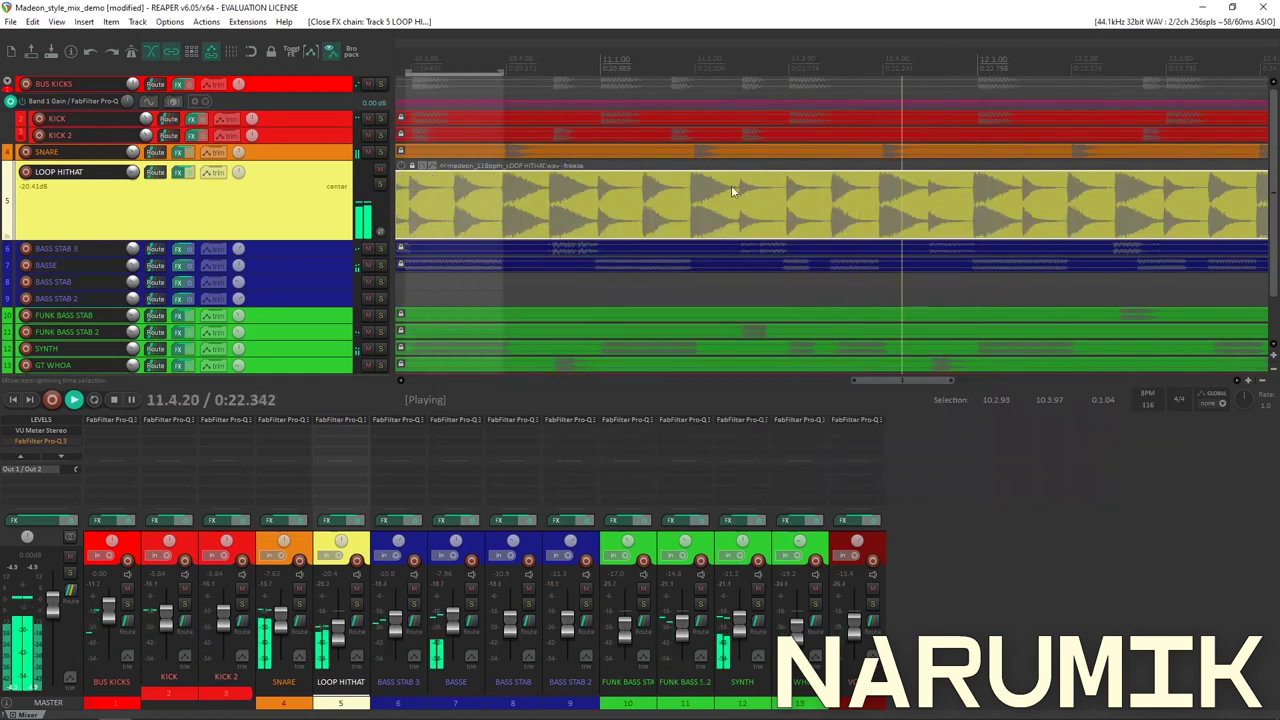
{"action": "scroll", "coordinate": [731, 192], "scroll_direction": "down", "scroll_amount": 5}
{"action": "key", "text": "space"}
{"action": "scroll", "coordinate": [608, 238], "scroll_direction": "up", "scroll_amount": 3}
{"action": "scroll", "coordinate": [609, 238], "scroll_direction": "down", "scroll_amount": 5}
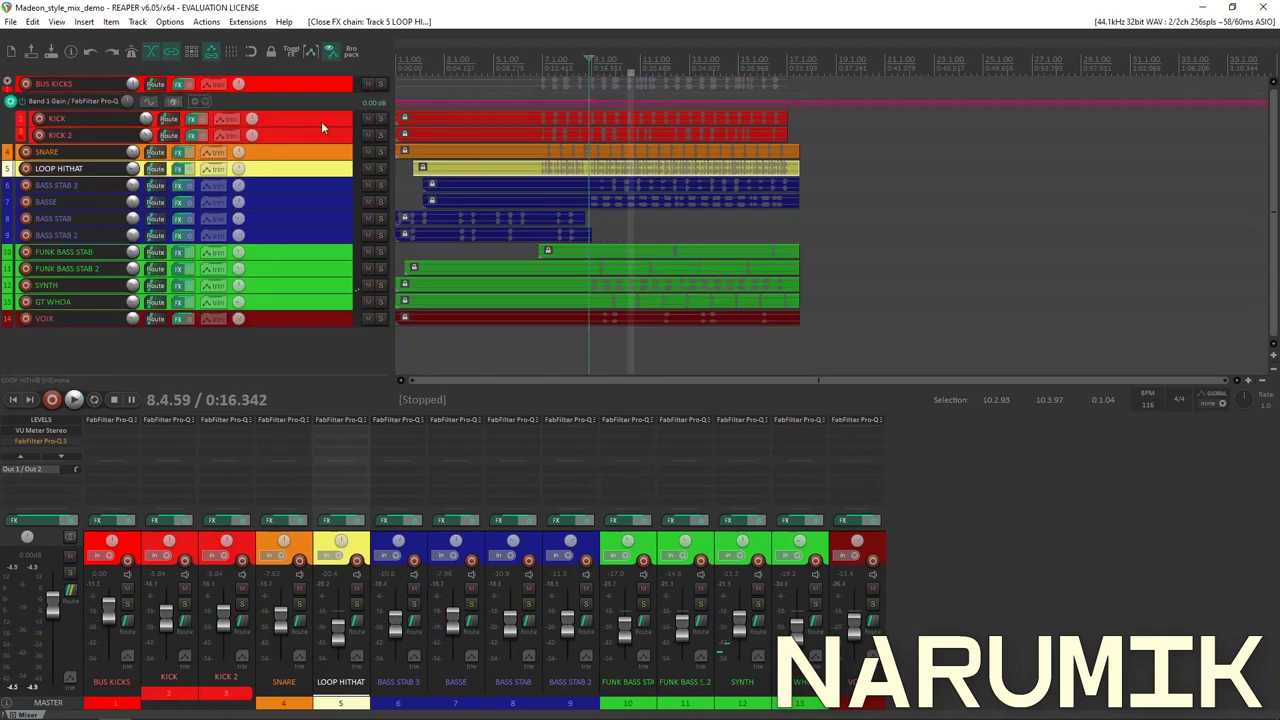
Select the BASS STAB 3 track with the edit cursor at 9.4.51, and briefly view its Pro-Q 3.
{"action": "left_click", "coordinate": [293, 184]}
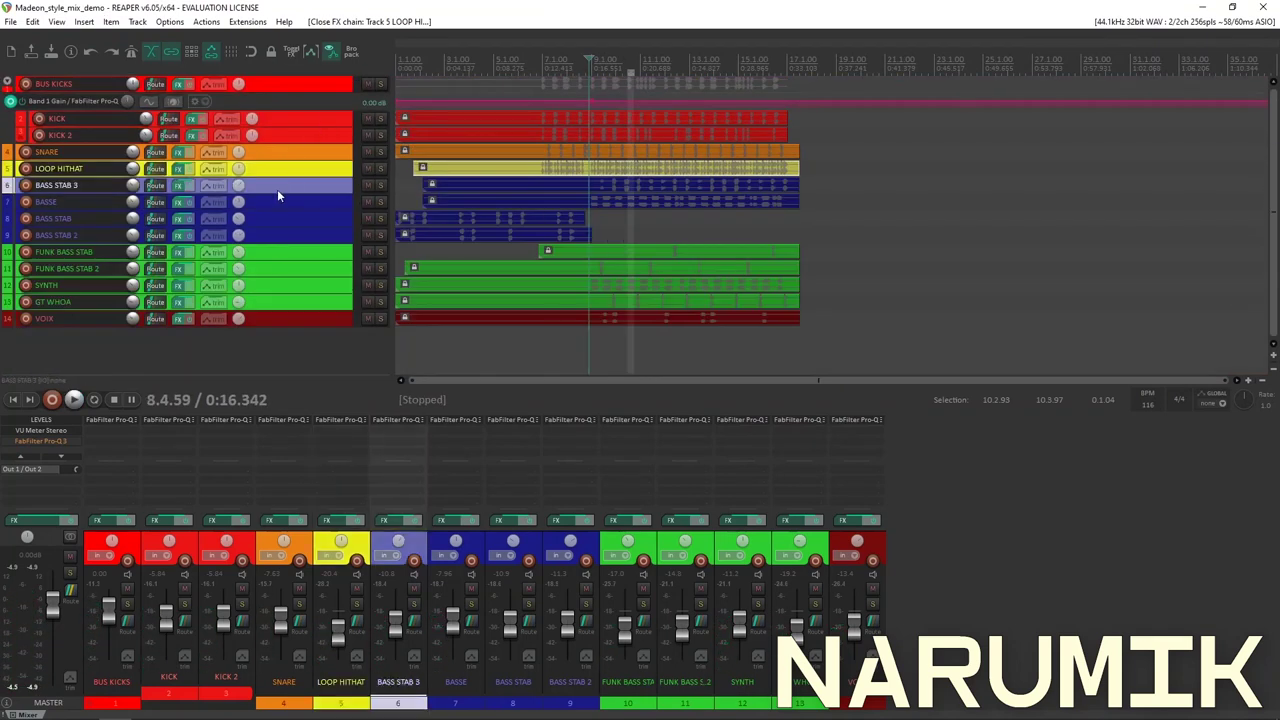
{"action": "left_click_drag", "start_coordinate": [277, 194], "coordinate": [284, 219]}
{"action": "left_click", "coordinate": [613, 205]}
{"action": "scroll", "coordinate": [612, 200], "scroll_direction": "up", "scroll_amount": 4}
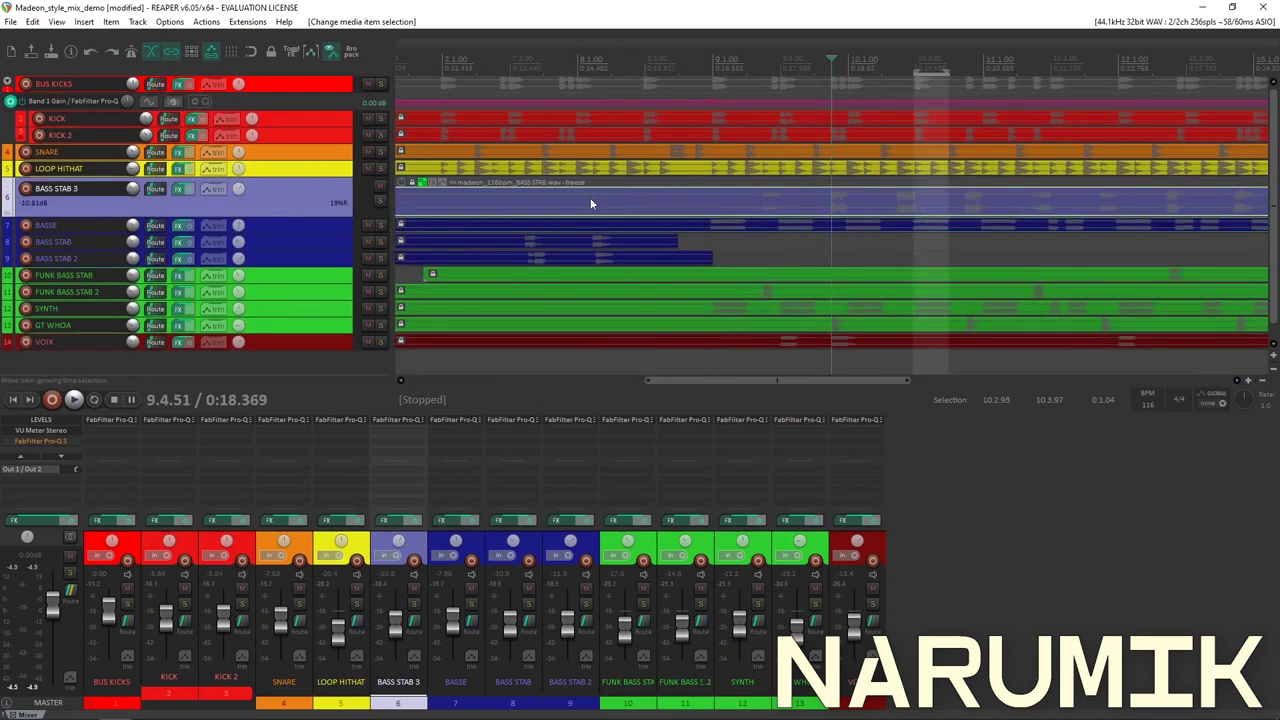
{"action": "left_click", "coordinate": [179, 190]}
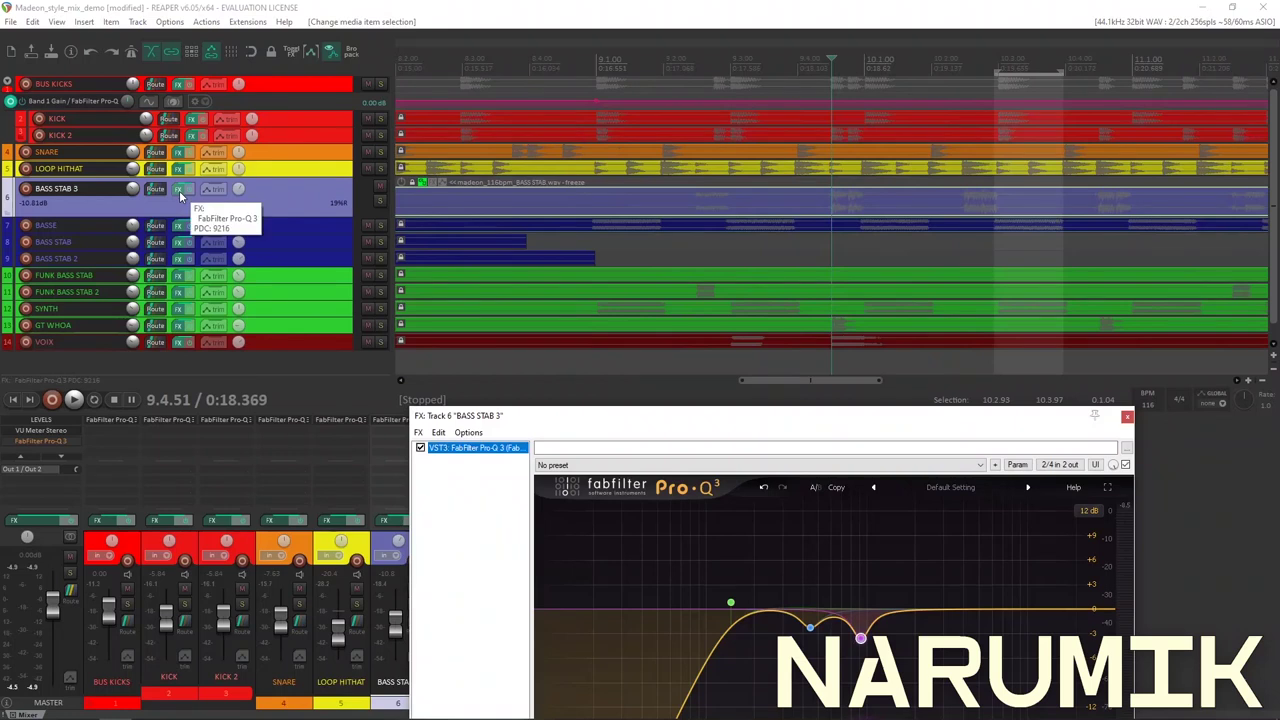
{"action": "left_click", "coordinate": [179, 190]}
Play the mix from 9.4.51, switch the BASS STAB 3 solo on and off, and stop playback.
{"action": "scroll", "coordinate": [747, 211], "scroll_direction": "down", "scroll_amount": 2}
{"action": "key", "text": "space"}
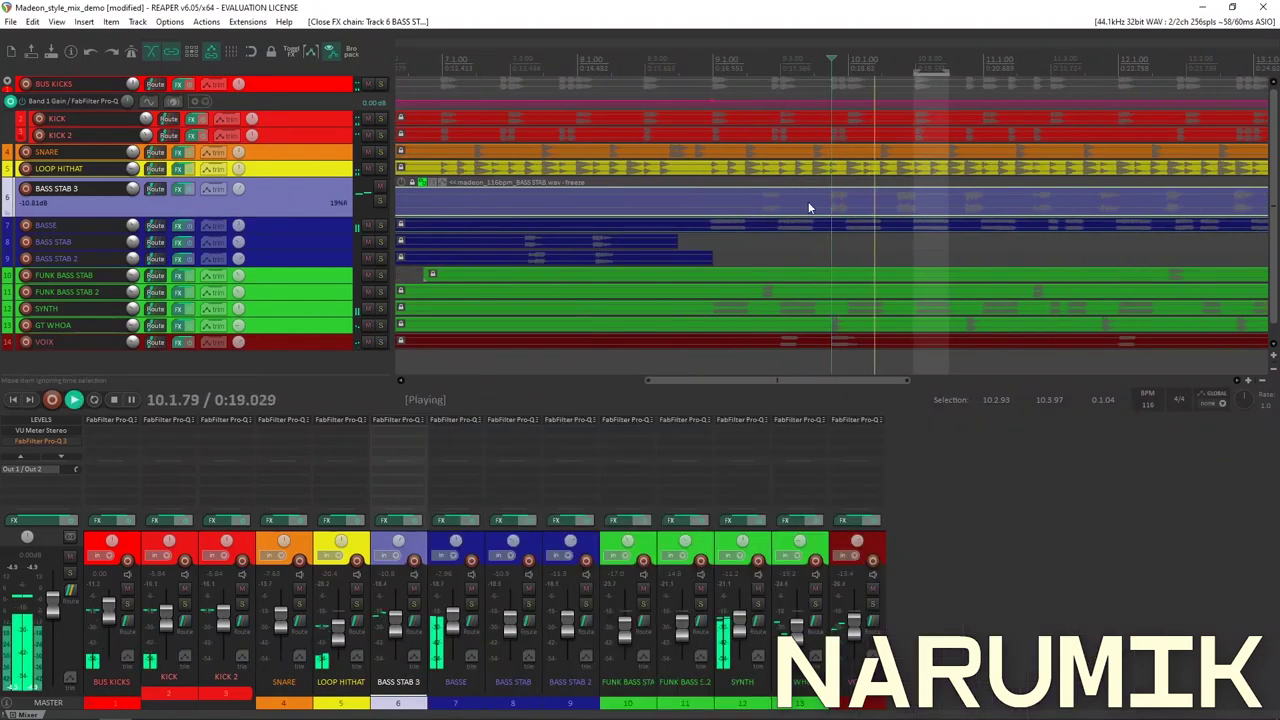
{"action": "scroll", "coordinate": [797, 200], "scroll_direction": "down", "scroll_amount": 2}
{"action": "scroll", "coordinate": [797, 200], "scroll_direction": "up", "scroll_amount": 2}
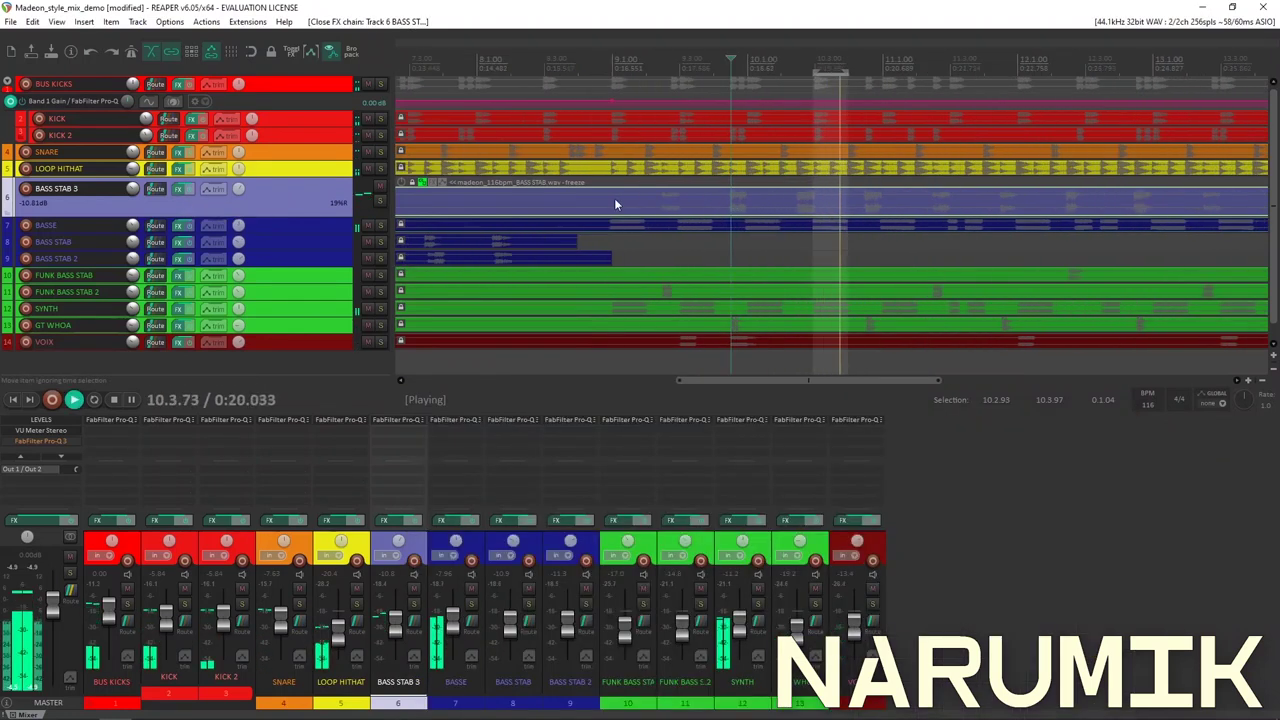
{"action": "left_click", "coordinate": [380, 204]}
{"action": "left_click", "coordinate": [380, 204]}
{"action": "key", "text": "space"}
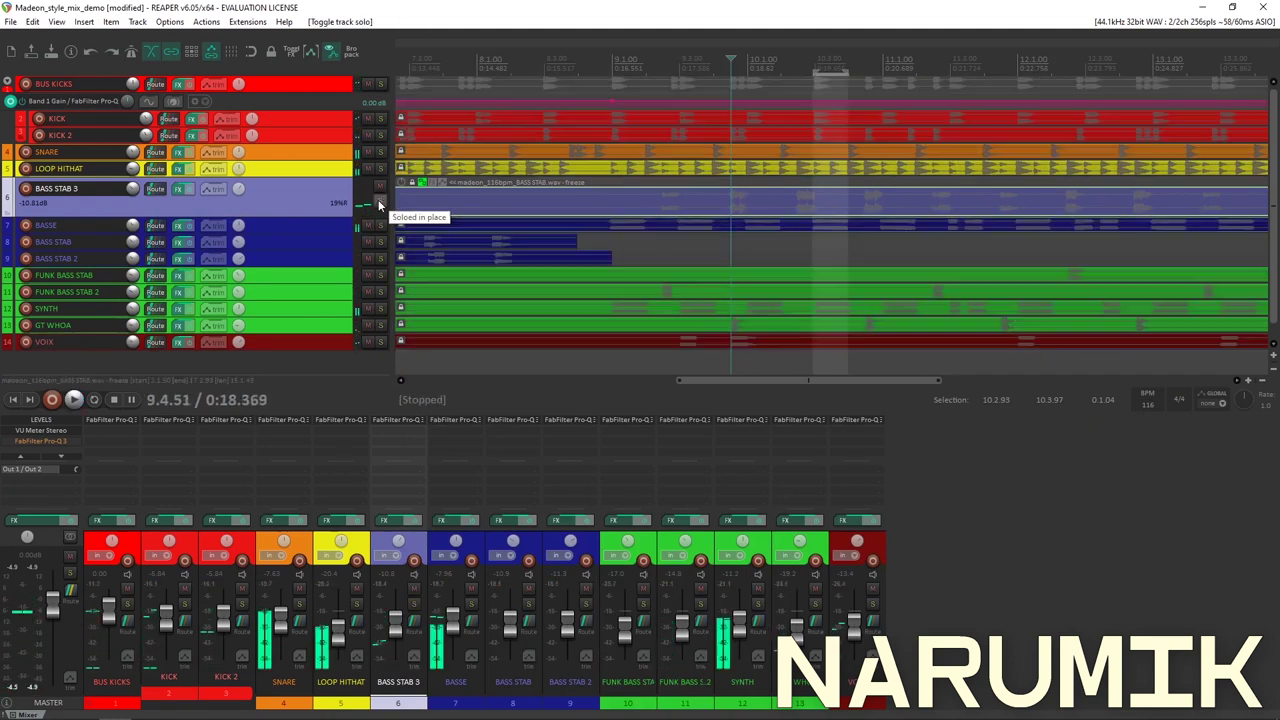
Place the edit cursor on BASS STAB 3 just after 10.2.00 and play the mix from there.
{"action": "scroll", "coordinate": [632, 224], "scroll_direction": "up", "scroll_amount": 3}
{"action": "left_click", "coordinate": [946, 200]}
{"action": "key", "text": "space"}
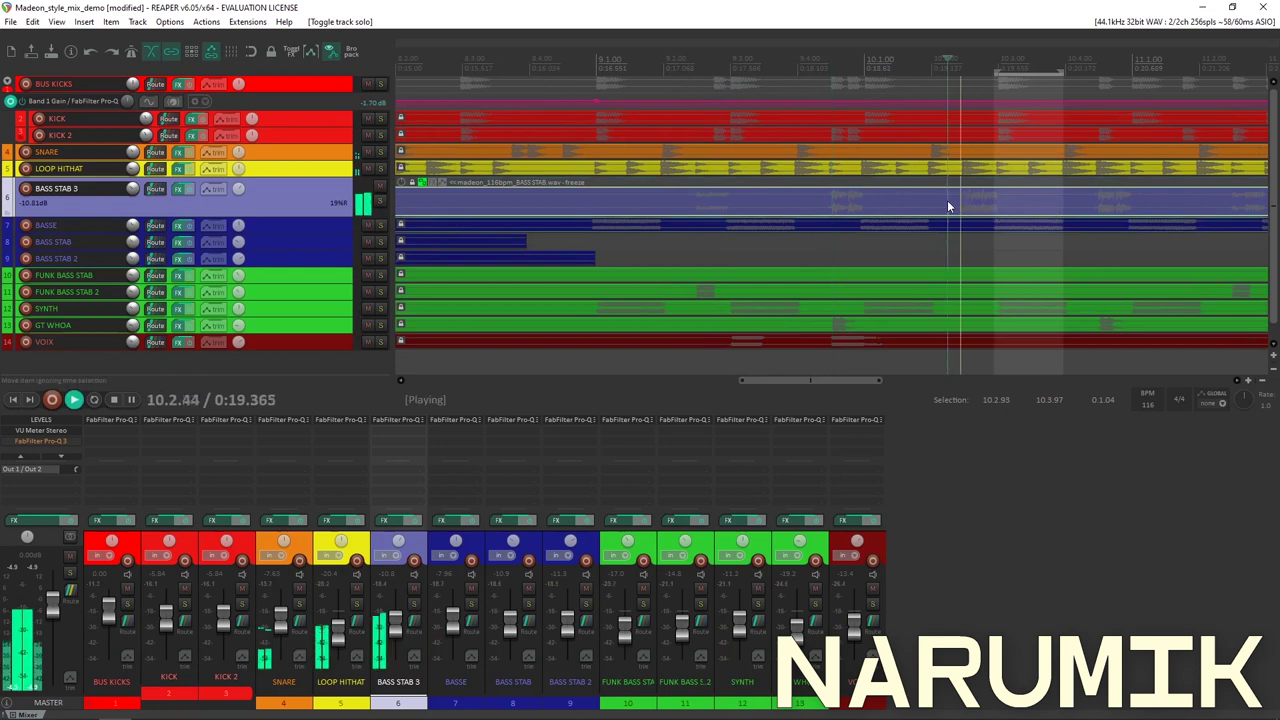
Start and stop playback around BASS STAB 3, and make a time selection from 10.2.32 to 10.3.00.
{"action": "key", "text": "space"}
{"action": "key", "text": "space"}
{"action": "scroll", "coordinate": [946, 200], "scroll_direction": "up", "scroll_amount": 3}
{"action": "key", "text": "space"}
{"action": "key", "text": "space"}
{"action": "key", "text": "space"}
{"action": "left_click", "coordinate": [863, 66]}
{"action": "left_click_drag", "start_coordinate": [845, 70], "coordinate": [926, 72]}
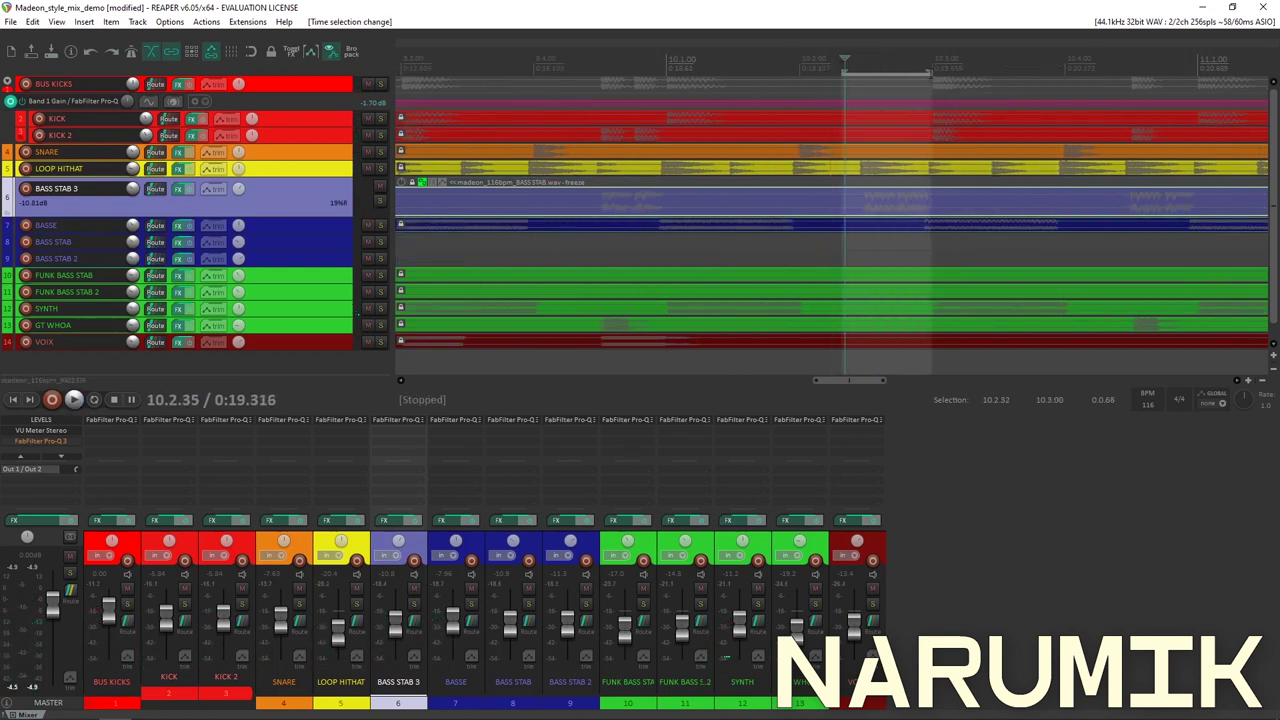
Add a bell band near 4.4 kHz to the BASS STAB 3 Pro-Q 3, boost it about 11 dB, and return its gain to about 0 dB.
{"action": "left_click", "coordinate": [178, 188]}
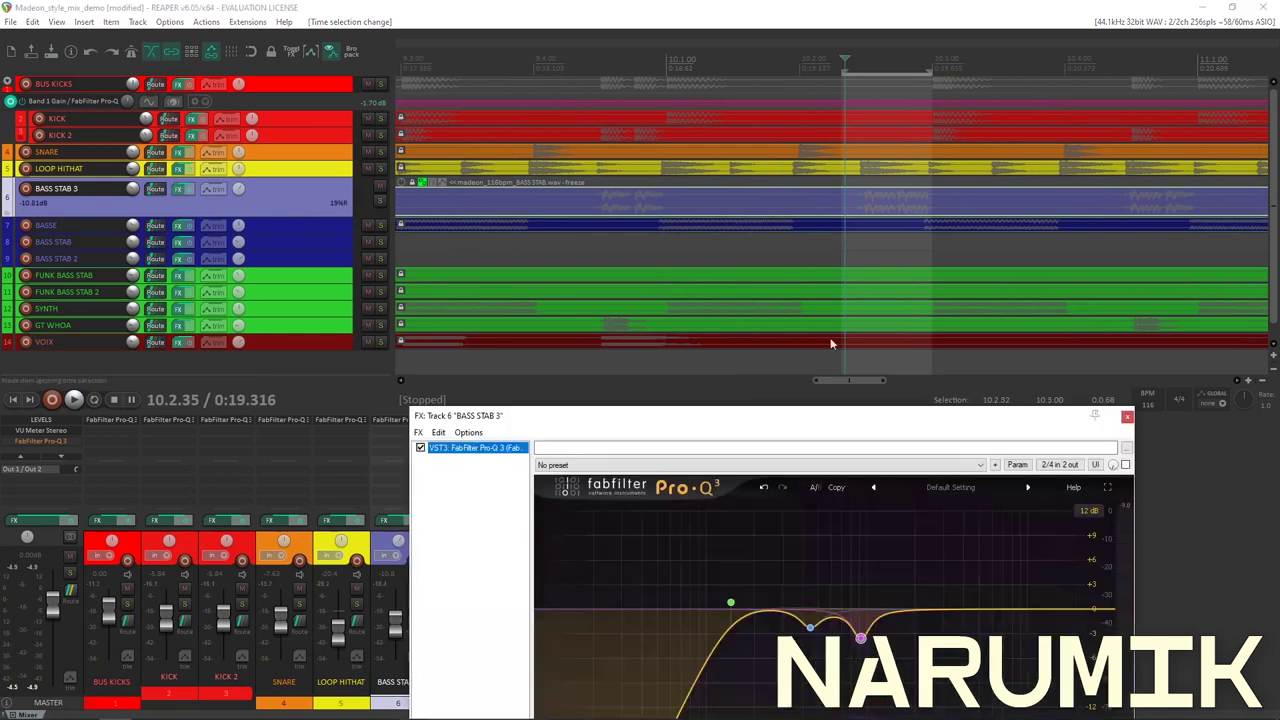
{"action": "double_click", "coordinate": [986, 572]}
{"action": "left_click_drag", "start_coordinate": [981, 573], "coordinate": [970, 521]}
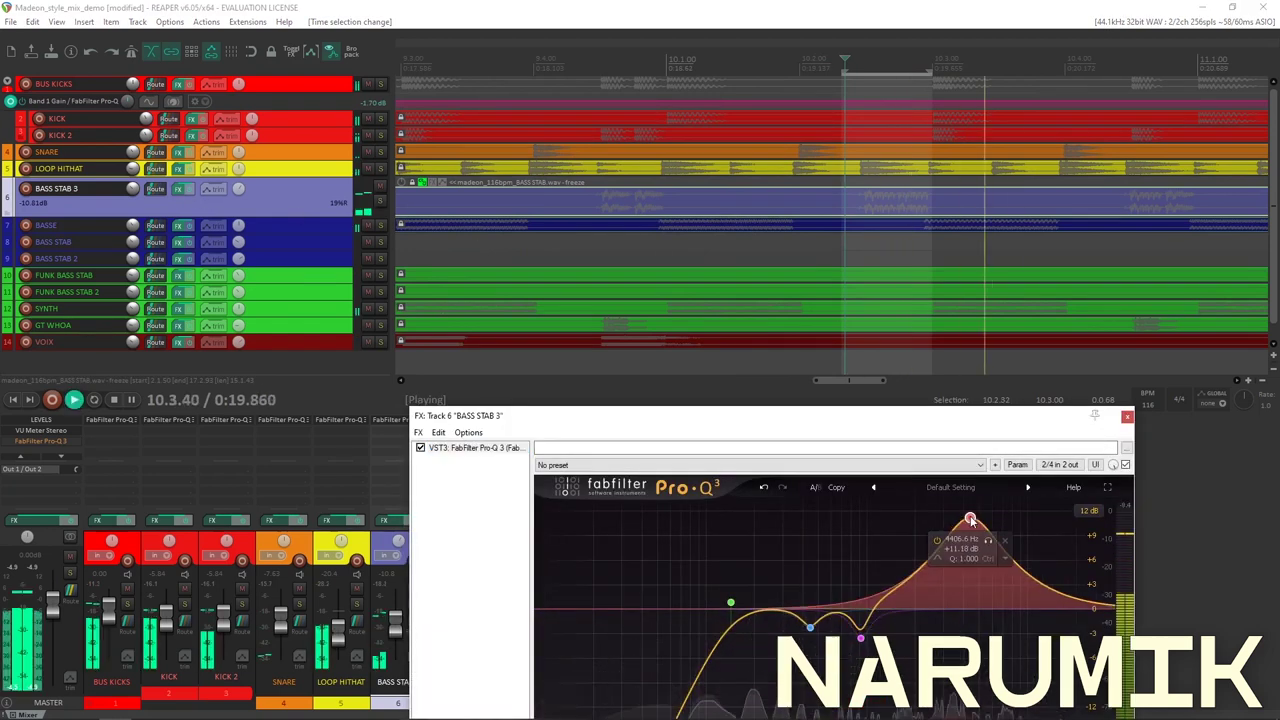
{"action": "scroll", "coordinate": [970, 521], "scroll_direction": "up", "scroll_amount": 10}
{"action": "scroll", "coordinate": [970, 521], "scroll_direction": "down", "scroll_amount": 12}
{"action": "scroll", "coordinate": [970, 521], "scroll_direction": "up", "scroll_amount": 3}
{"action": "scroll", "coordinate": [970, 521], "scroll_direction": "up", "scroll_amount": 3}
{"action": "left_click_drag", "start_coordinate": [970, 521], "coordinate": [966, 610]}
Replay the selection with the test band in place, delete that band, and close the BASS STAB 3 EQ.
{"action": "key", "text": "space"}
{"action": "key", "text": "space"}
{"action": "key", "text": "space"}
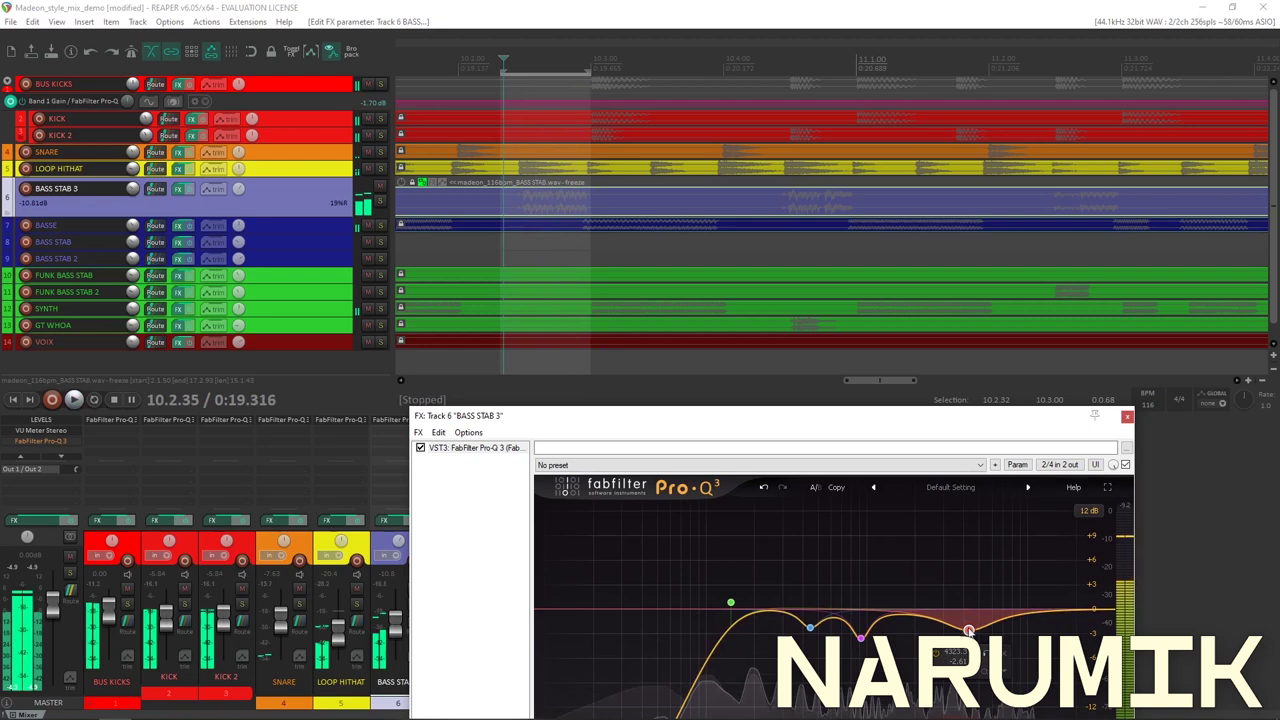
{"action": "key", "text": "space"}
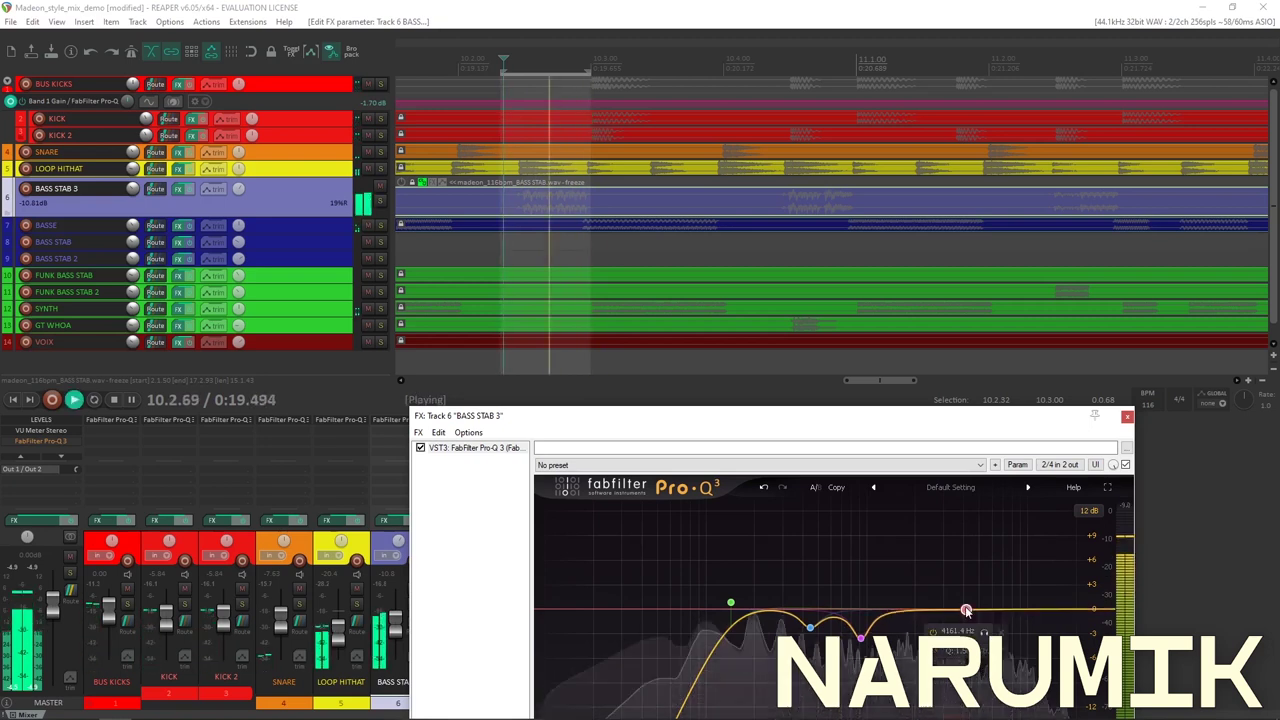
{"action": "key", "text": "space"}
{"action": "right_click", "coordinate": [966, 610]}
{"action": "left_click", "coordinate": [993, 602]}
{"action": "left_click", "coordinate": [1127, 416]}
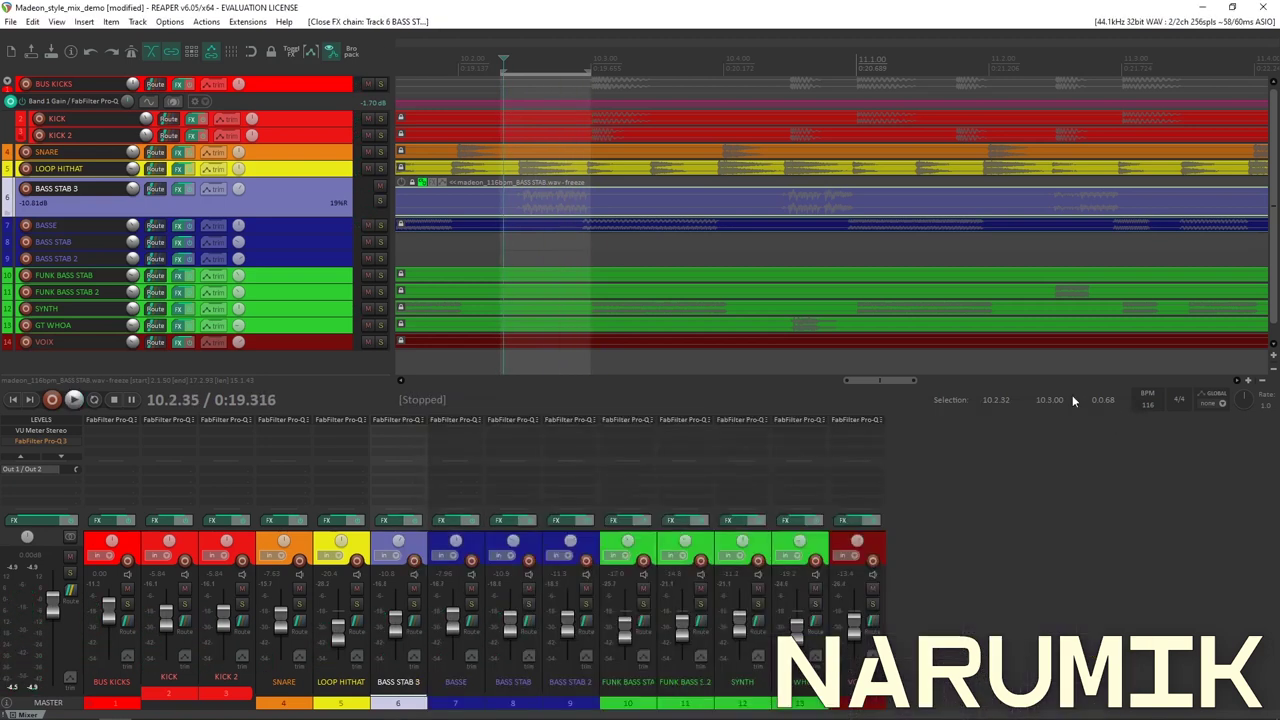
Solo BASS STAB 3 during playback, unsolo it to listen to the full mix, and stop playback.
{"action": "scroll", "coordinate": [447, 212], "scroll_direction": "down", "scroll_amount": 3}
{"action": "left_click", "coordinate": [380, 202]}
{"action": "key", "text": "space"}
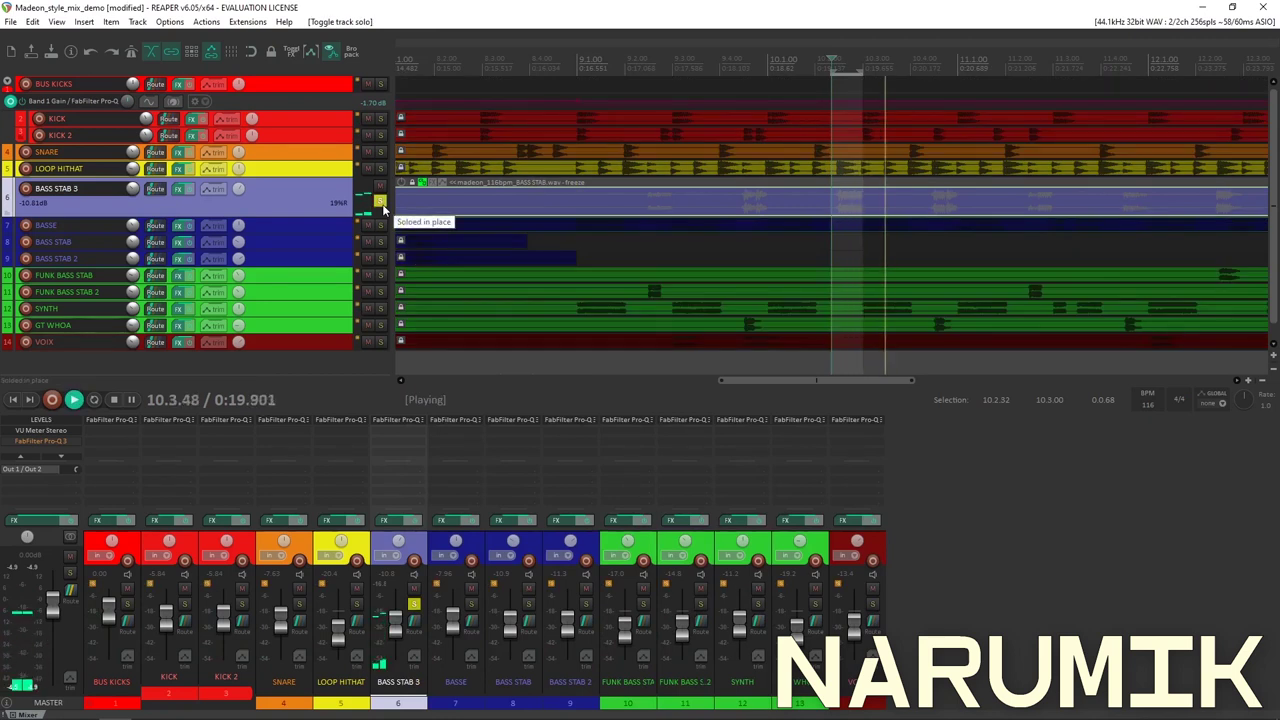
{"action": "left_click", "coordinate": [380, 202]}
{"action": "key", "text": "space"}
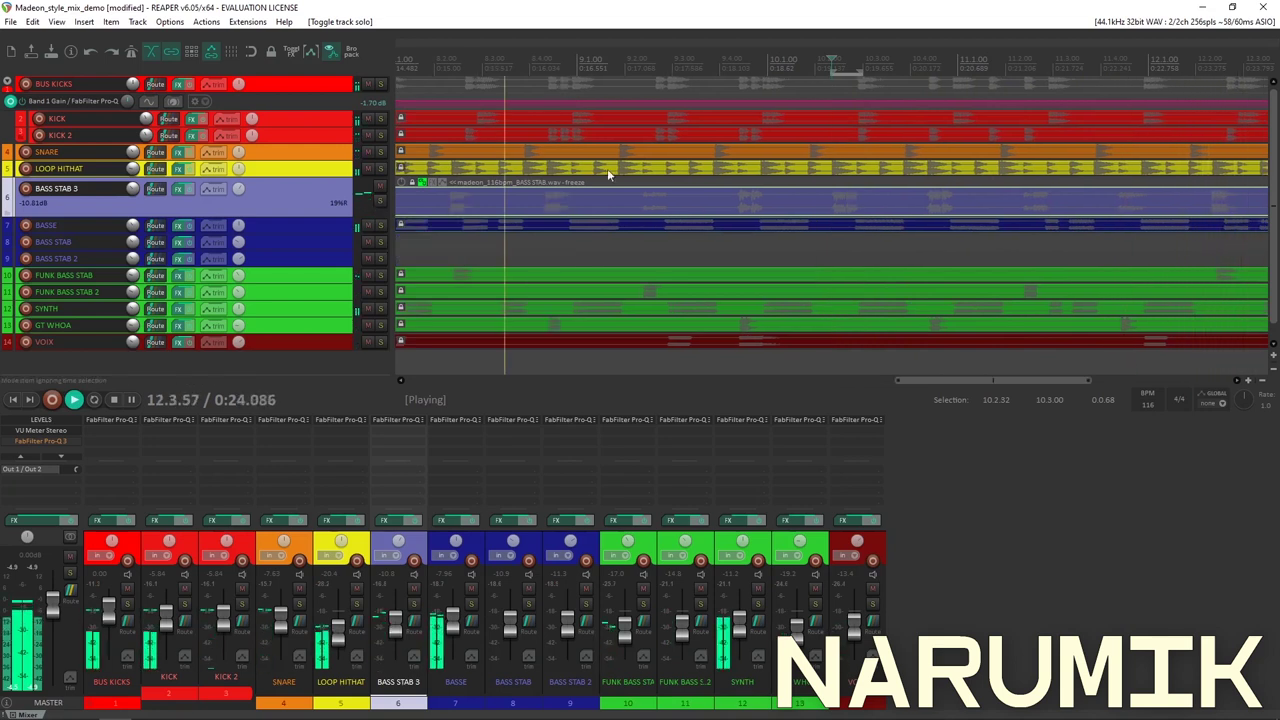
{"action": "scroll", "coordinate": [608, 175], "scroll_direction": "down", "scroll_amount": 5}
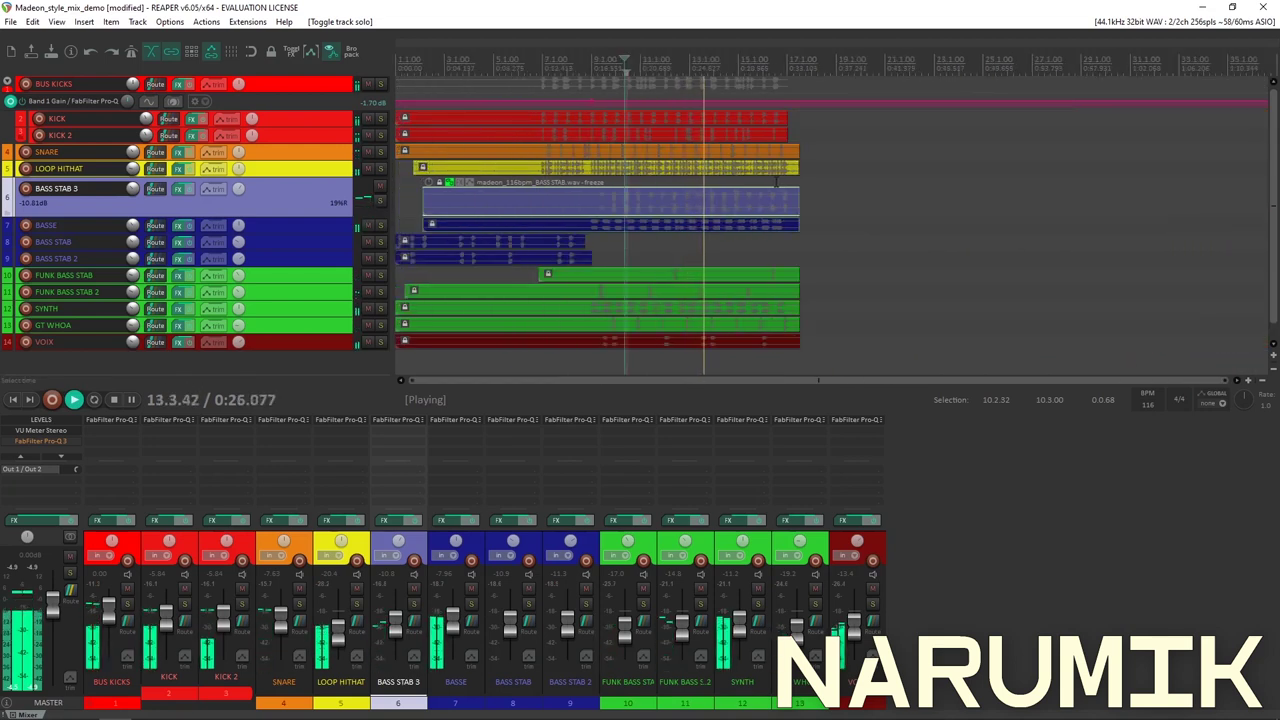
{"action": "key", "text": "space"}
Select the BASSE track, increase its height, and play the mix from its item at 10.2.86.
{"action": "left_click", "coordinate": [297, 224]}
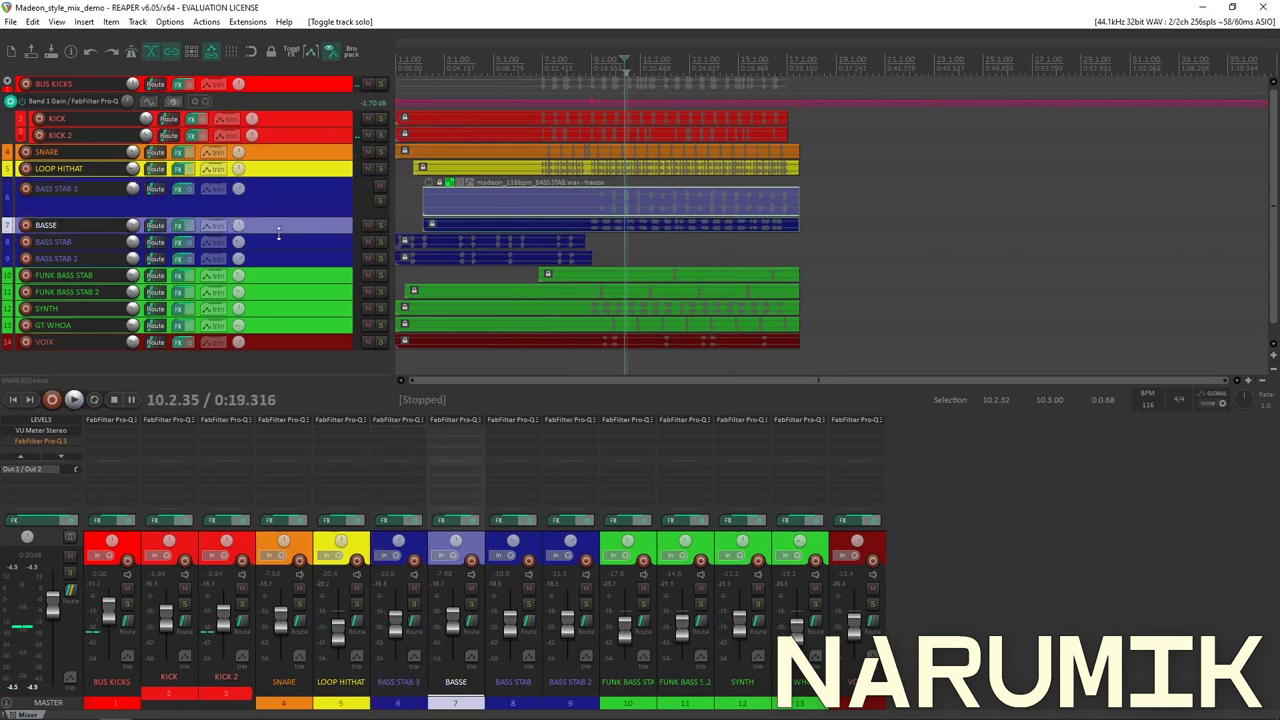
{"action": "left_click_drag", "start_coordinate": [276, 233], "coordinate": [276, 287]}
{"action": "scroll", "coordinate": [643, 280], "scroll_direction": "up", "scroll_amount": 5}
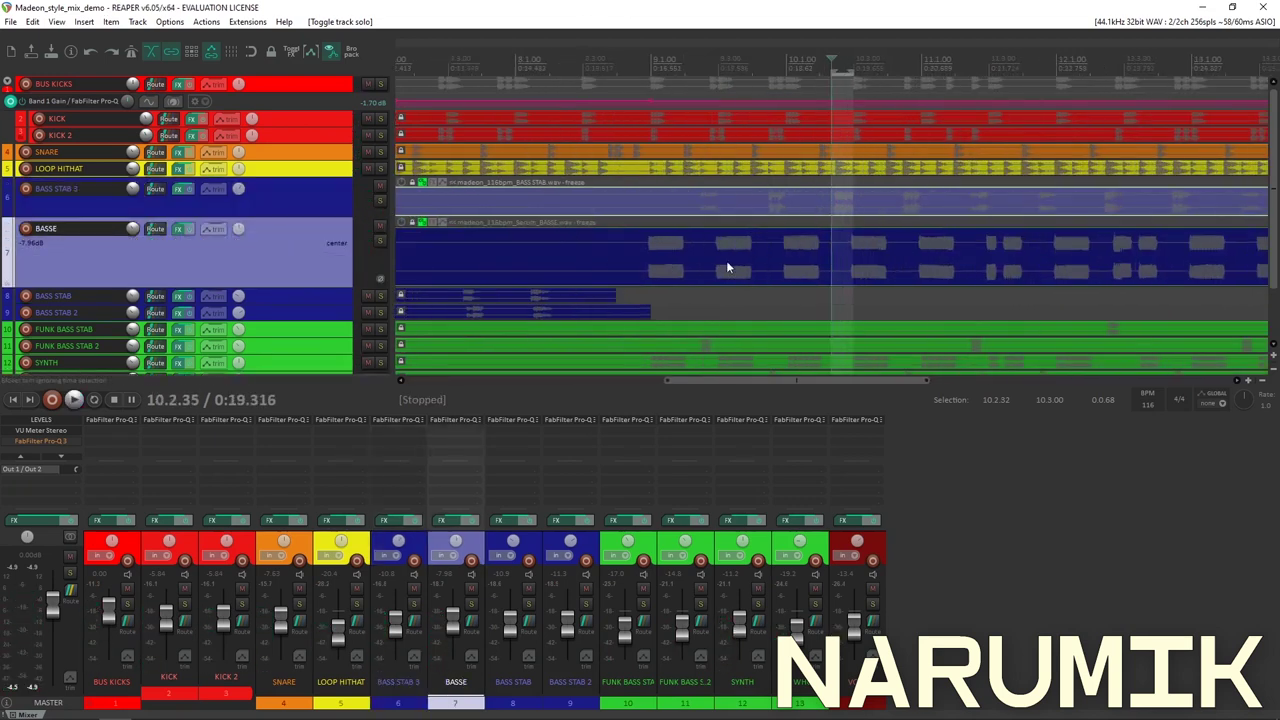
{"action": "left_click", "coordinate": [848, 265]}
{"action": "key", "text": "space"}
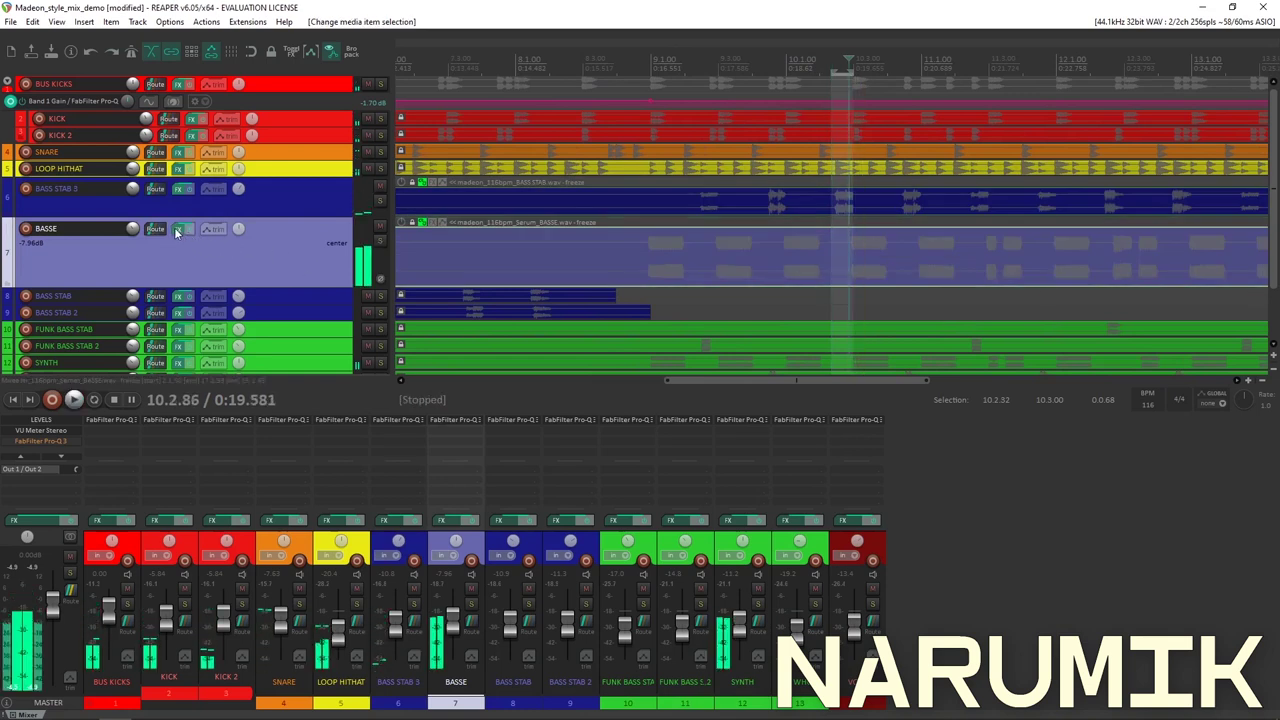
Open the BASSE Pro-Q 3, switch the BASSE solo on and off, and move the EQ window clear of the tracks.
{"action": "left_click", "coordinate": [177, 229]}
{"action": "left_click_drag", "start_coordinate": [666, 216], "coordinate": [664, 293]}
{"action": "left_click", "coordinate": [380, 241]}
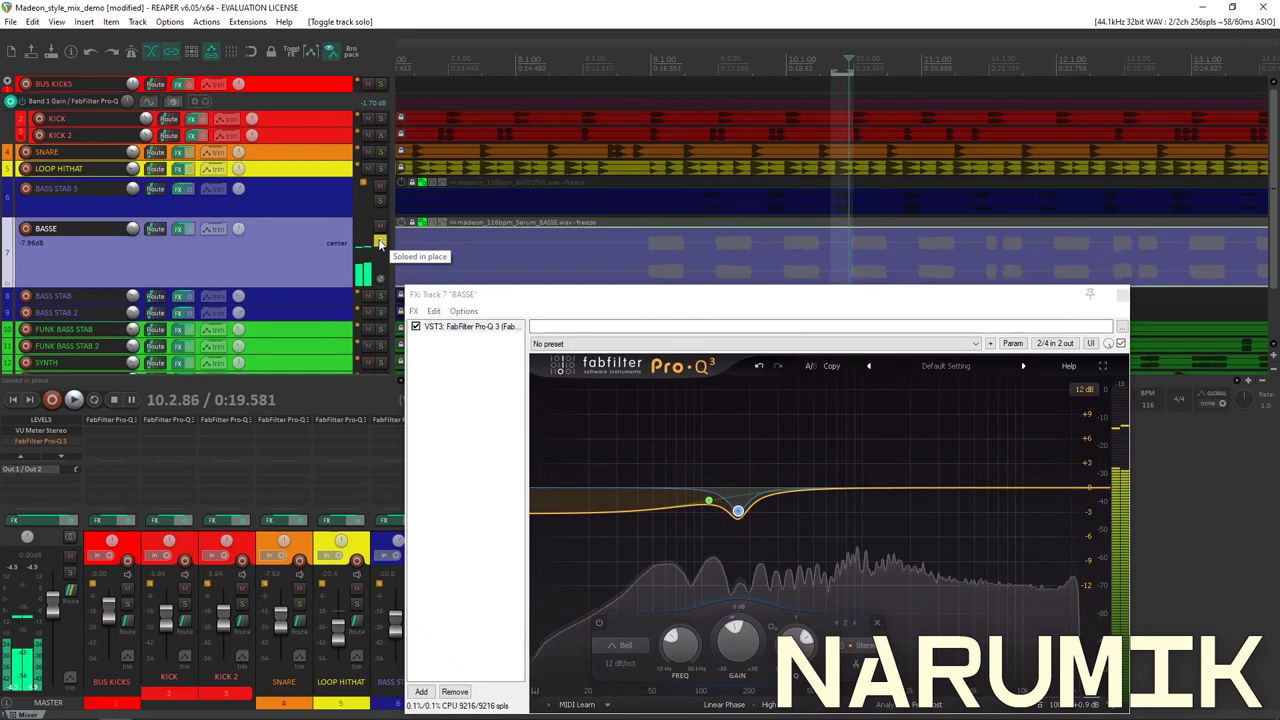
{"action": "left_click", "coordinate": [380, 241]}
{"action": "left_click_drag", "start_coordinate": [503, 298], "coordinate": [531, 417]}
{"action": "scroll", "coordinate": [587, 338], "scroll_direction": "down", "scroll_amount": 3}
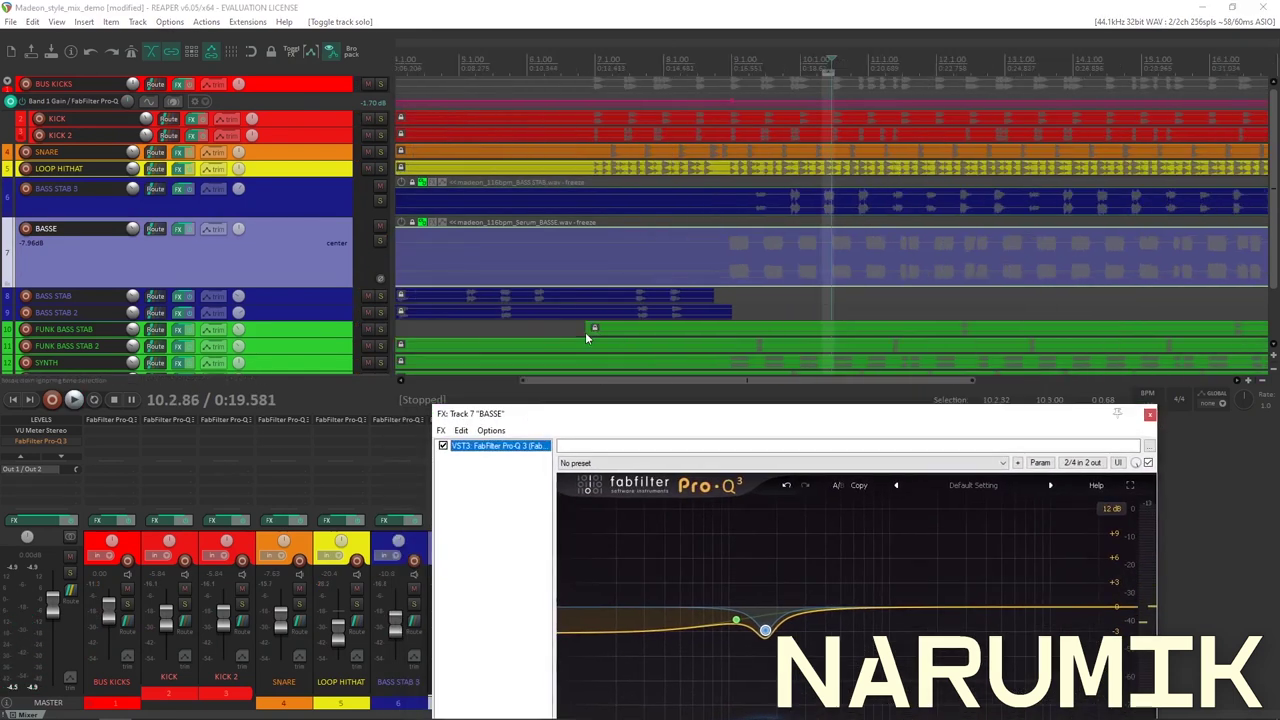
Solo the SYNTH track, play and stop it, and select its item with the edit cursor at 10.3.01.
{"action": "left_click", "coordinate": [381, 363]}
{"action": "key", "text": "space"}
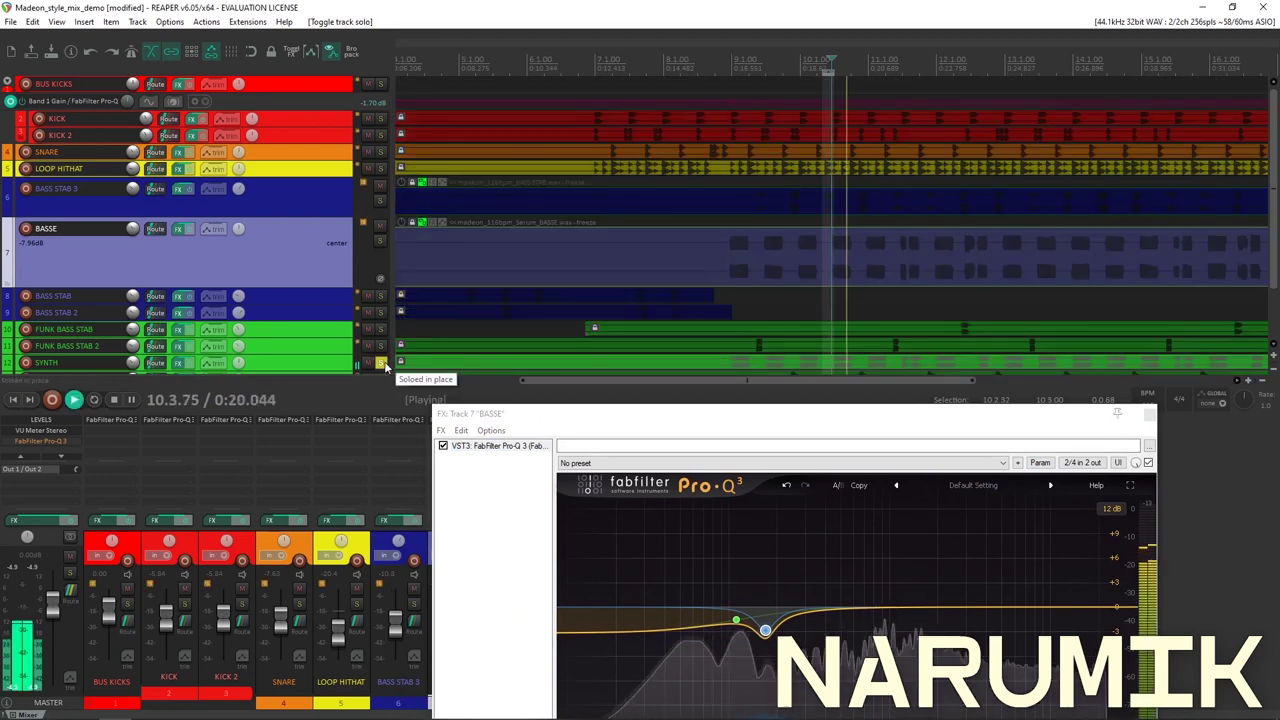
{"action": "key", "text": "space"}
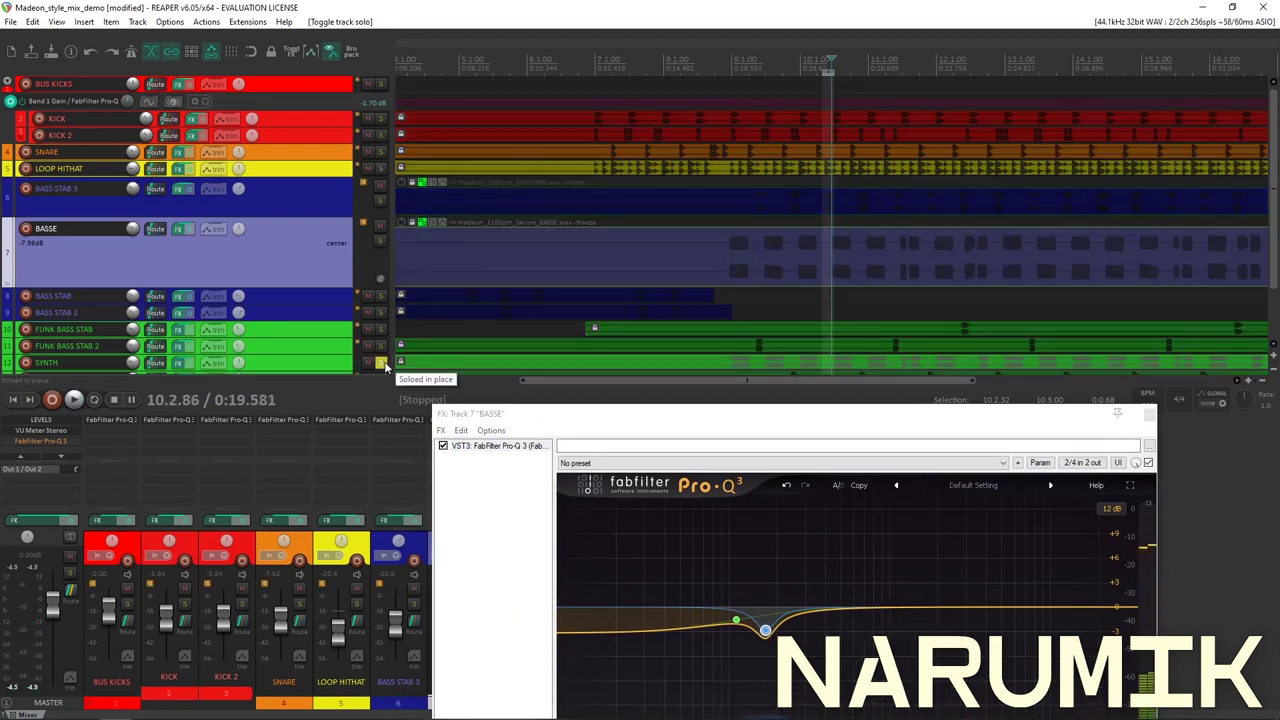
{"action": "scroll", "coordinate": [846, 262], "scroll_direction": "up", "scroll_amount": 5}
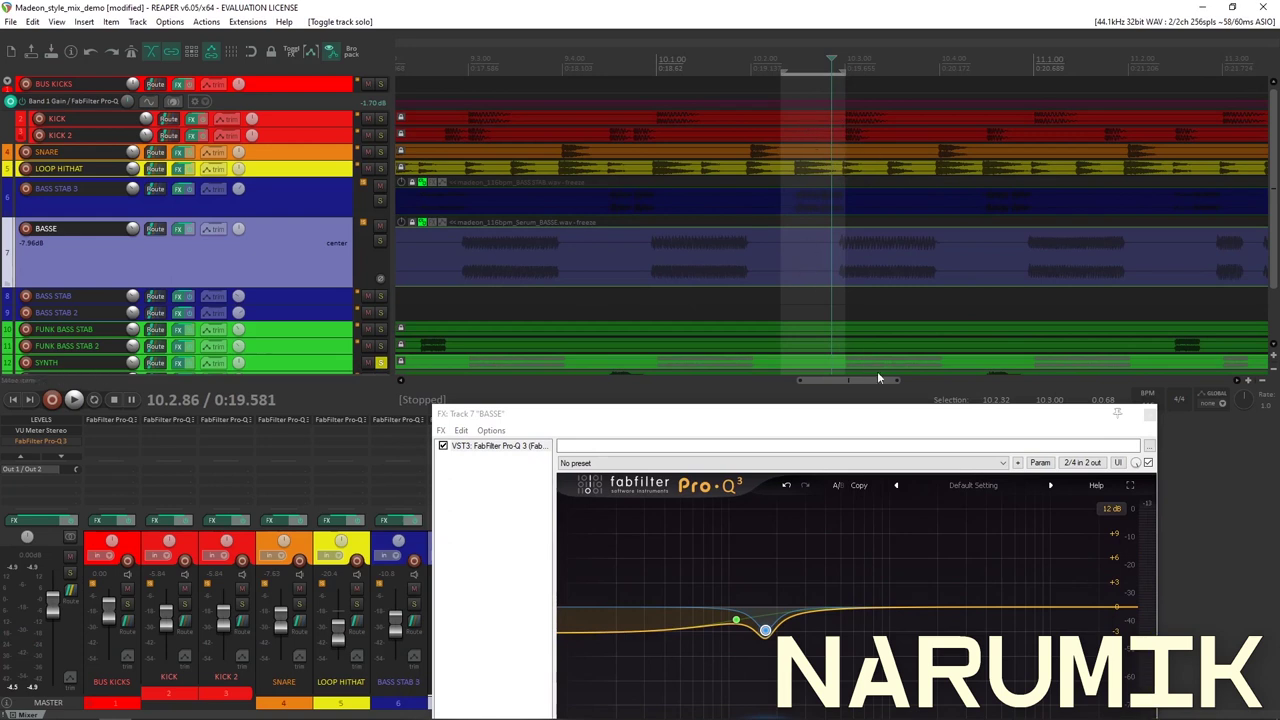
{"action": "left_click", "coordinate": [847, 366]}
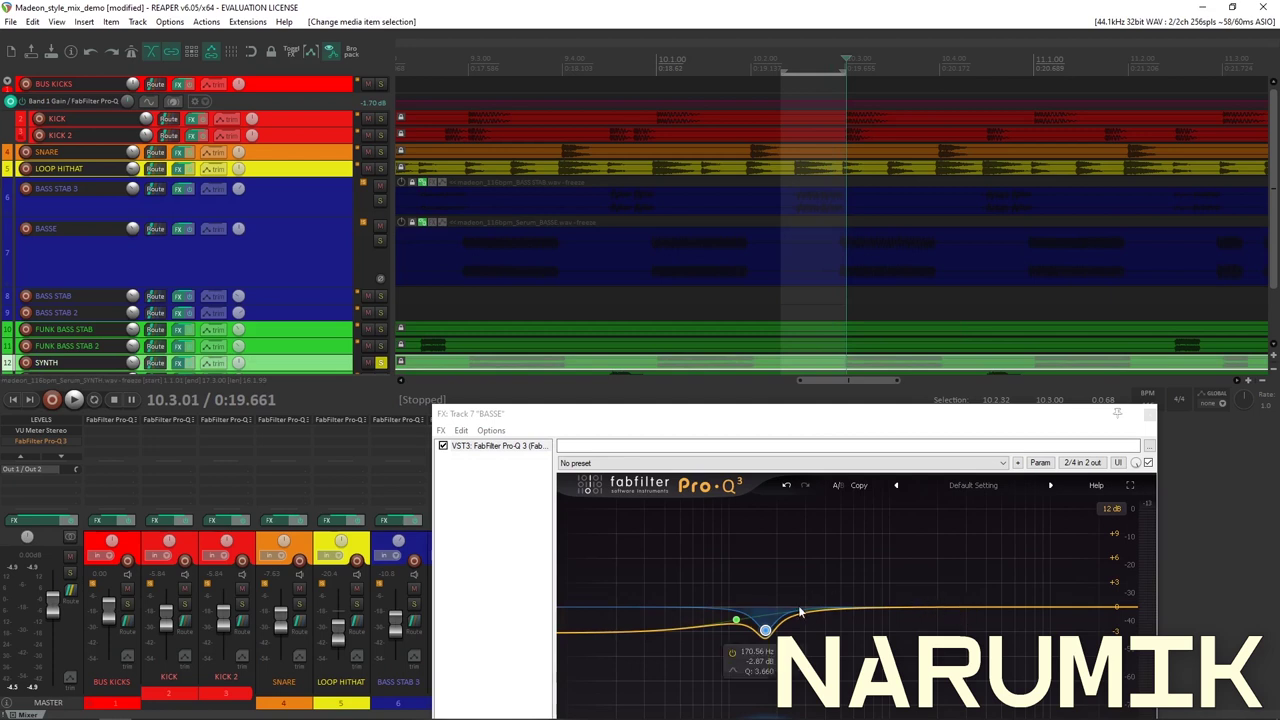
{"action": "left_click_drag", "start_coordinate": [849, 608], "coordinate": [975, 537]}
{"action": "right_click", "coordinate": [975, 537]}
{"action": "left_click", "coordinate": [1030, 662]}
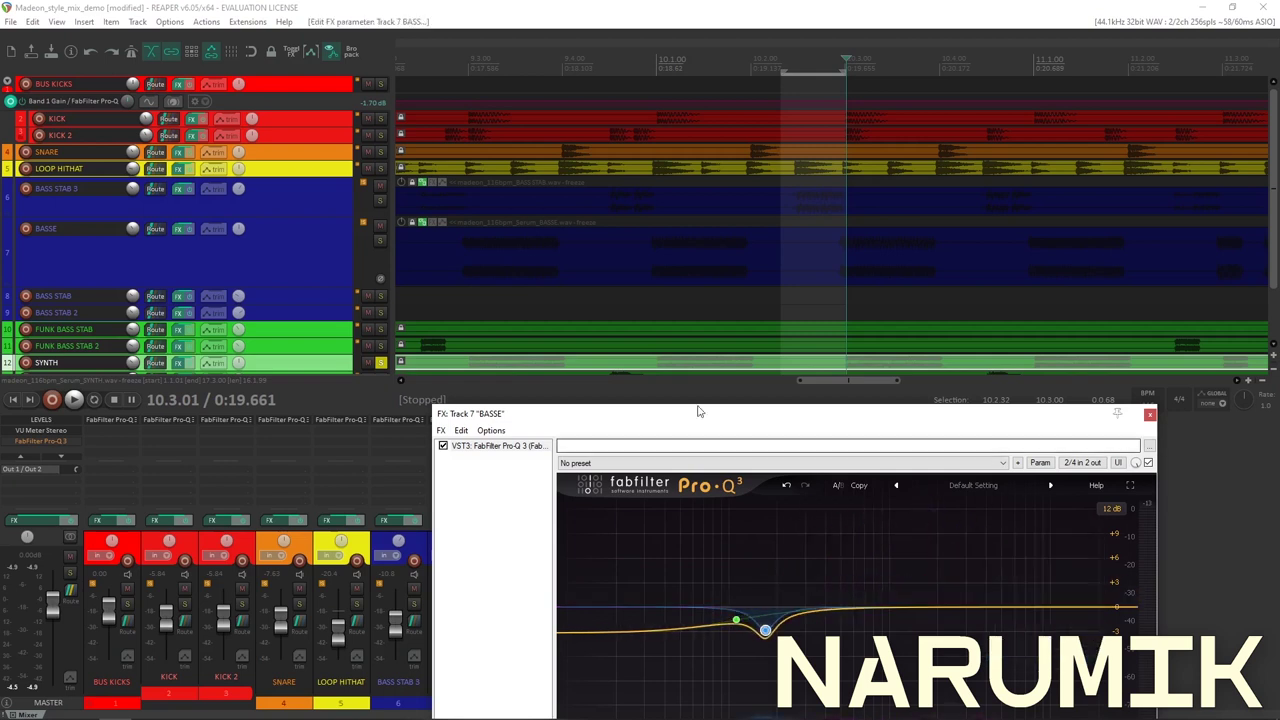
Add a band at about 1363 Hz in the BASSE Pro-Q 3 and change its shape to High Shelf.
{"action": "left_click_drag", "start_coordinate": [792, 423], "coordinate": [577, 247]}
{"action": "left_click", "coordinate": [700, 431]}
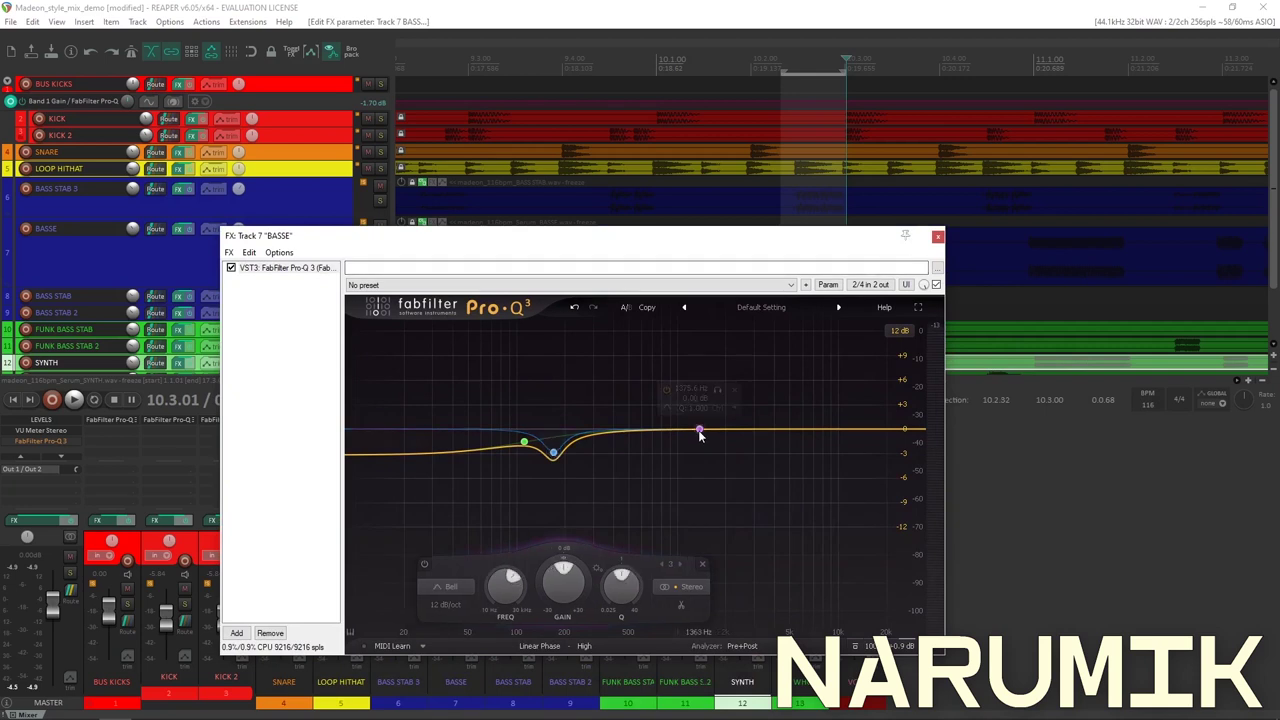
{"action": "right_click", "coordinate": [700, 431]}
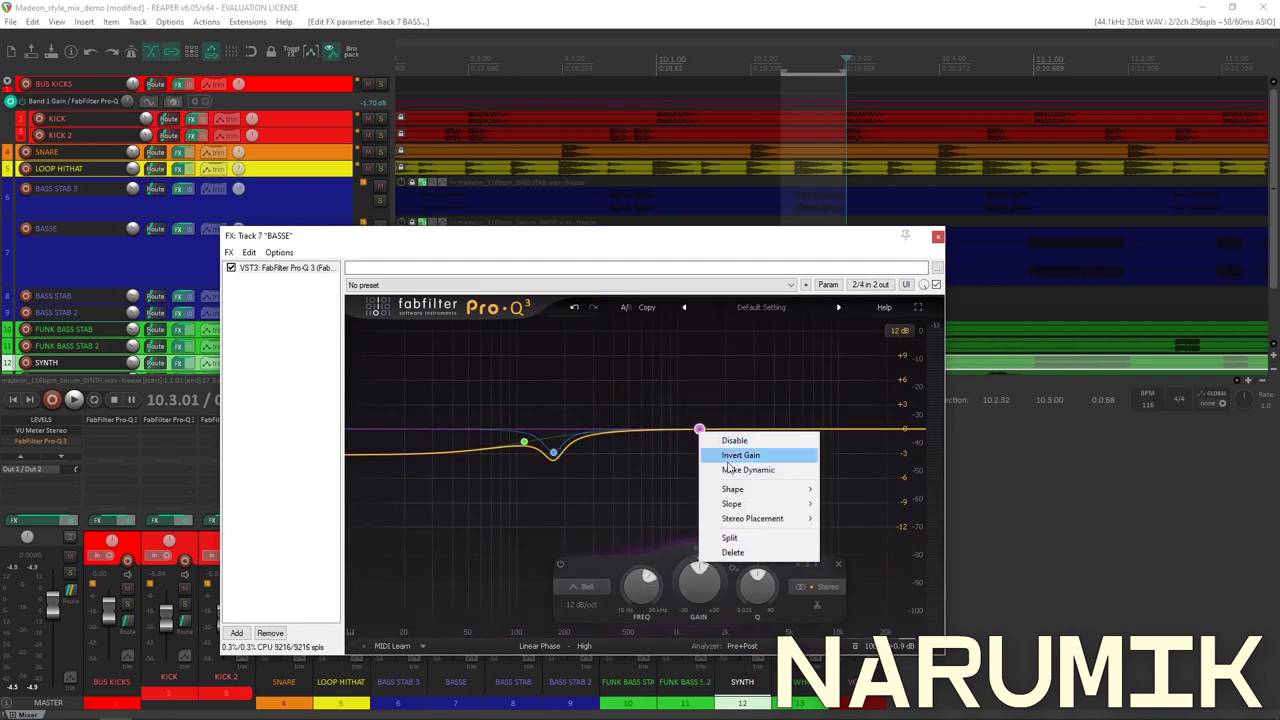
{"action": "mouse_move", "coordinate": [743, 512]}
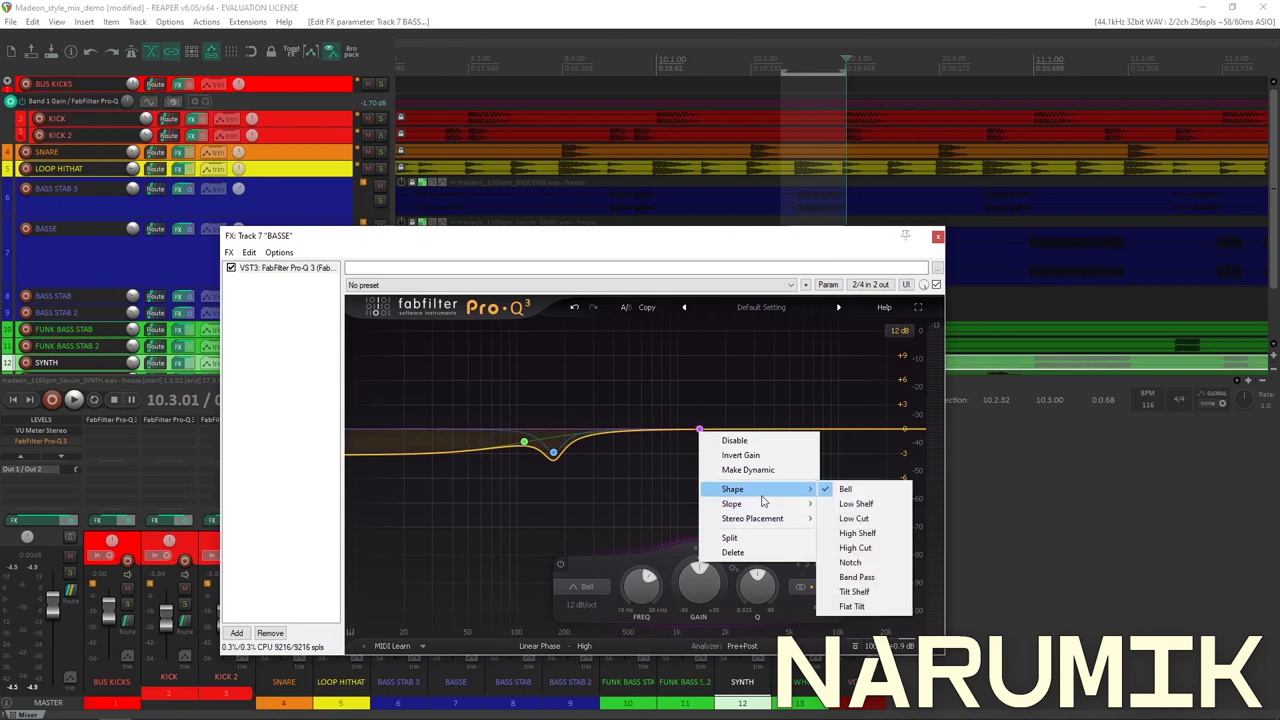
{"action": "mouse_move", "coordinate": [805, 511]}
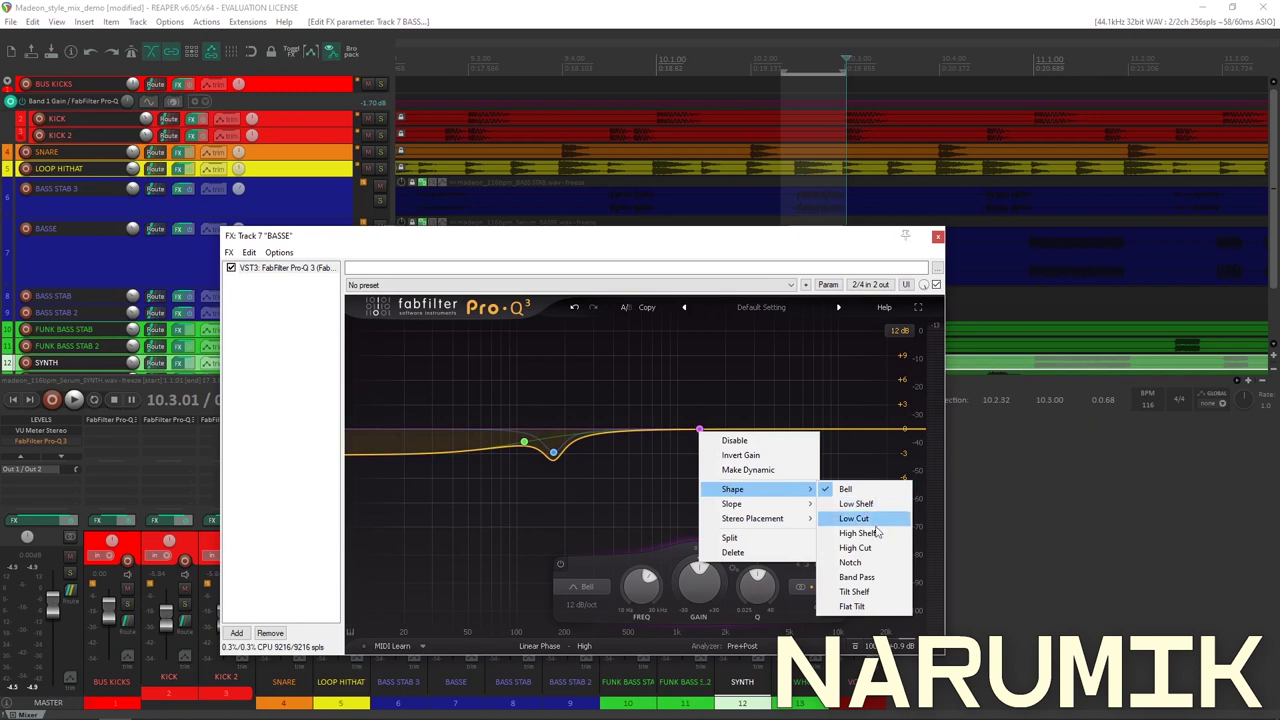
{"action": "left_click", "coordinate": [858, 536]}
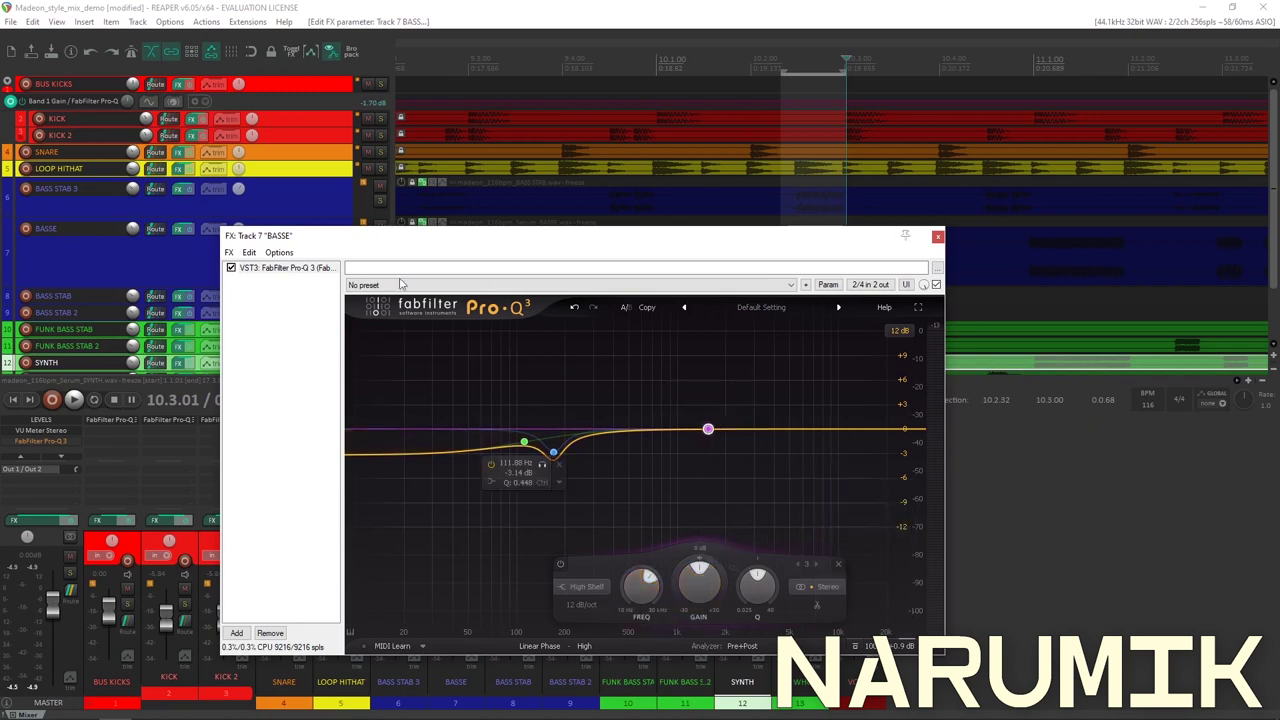
Set the BASSE high shelf to about 2407 Hz, -2.8 dB gain and Q 0.49, and move the EQ window lower.
{"action": "left_click_drag", "start_coordinate": [713, 581], "coordinate": [716, 622]}
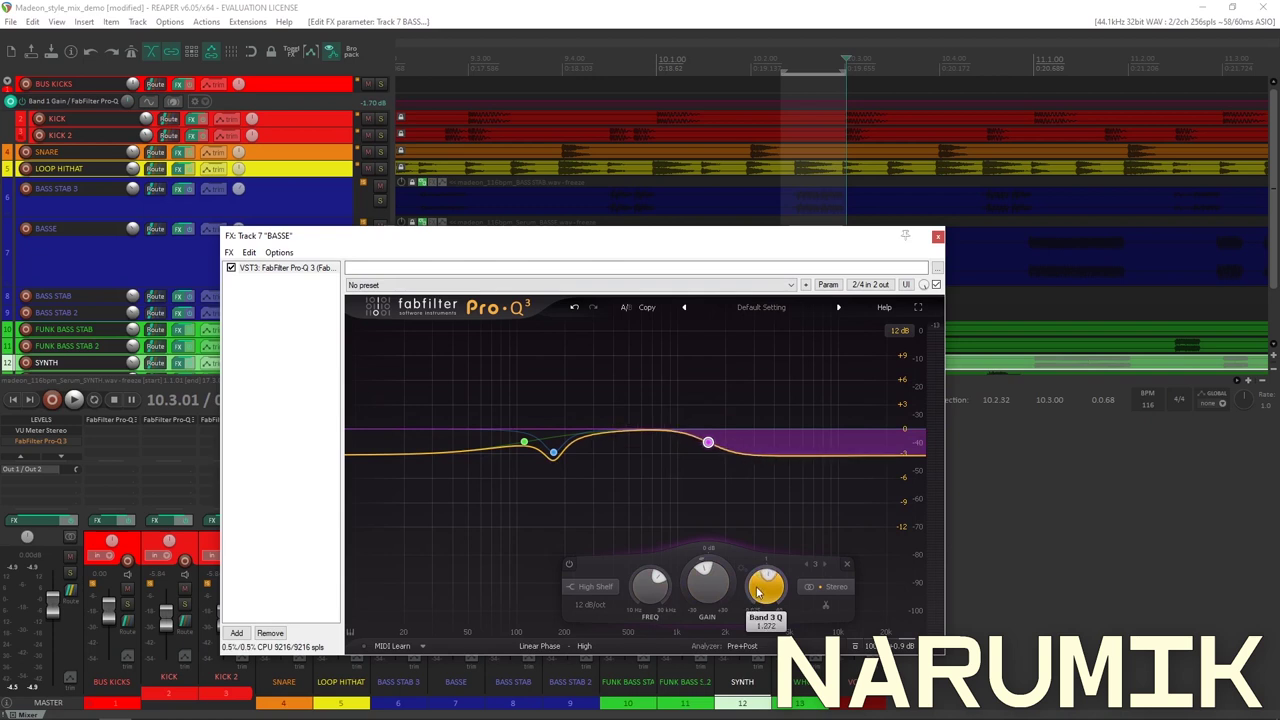
{"action": "left_click_drag", "start_coordinate": [652, 600], "coordinate": [660, 596]}
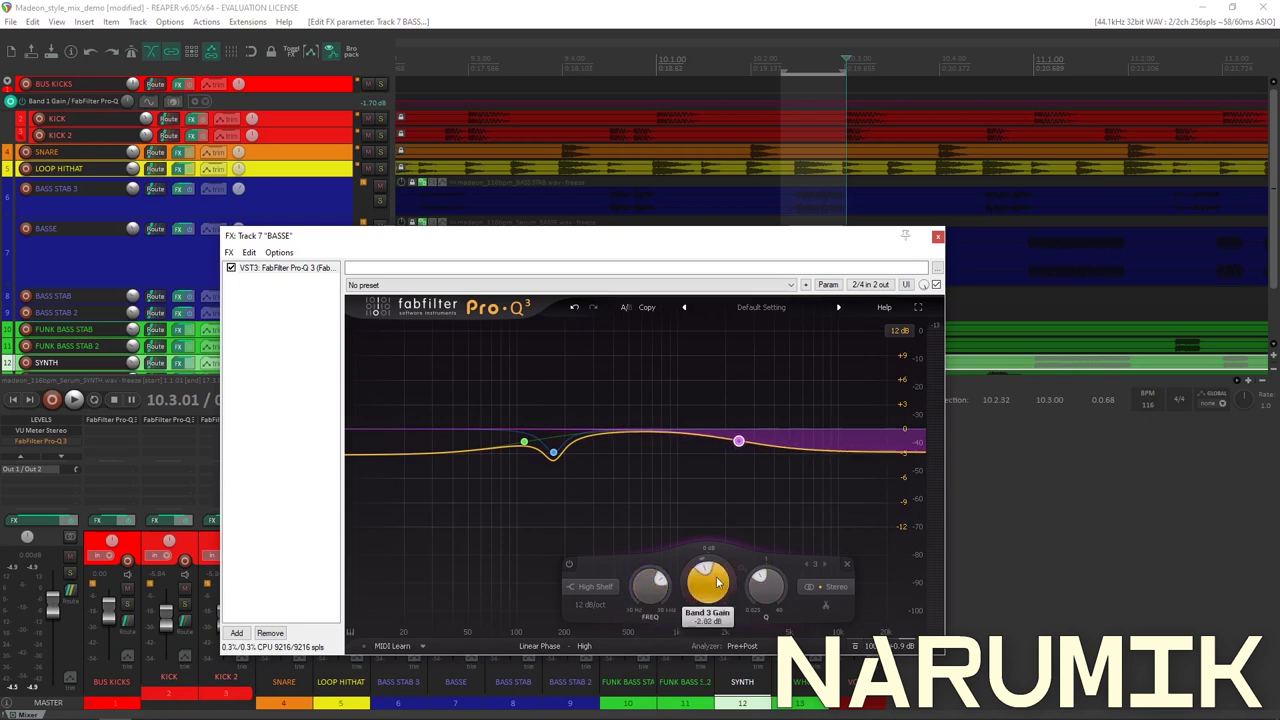
{"action": "left_click_drag", "start_coordinate": [525, 255], "coordinate": [418, 353]}
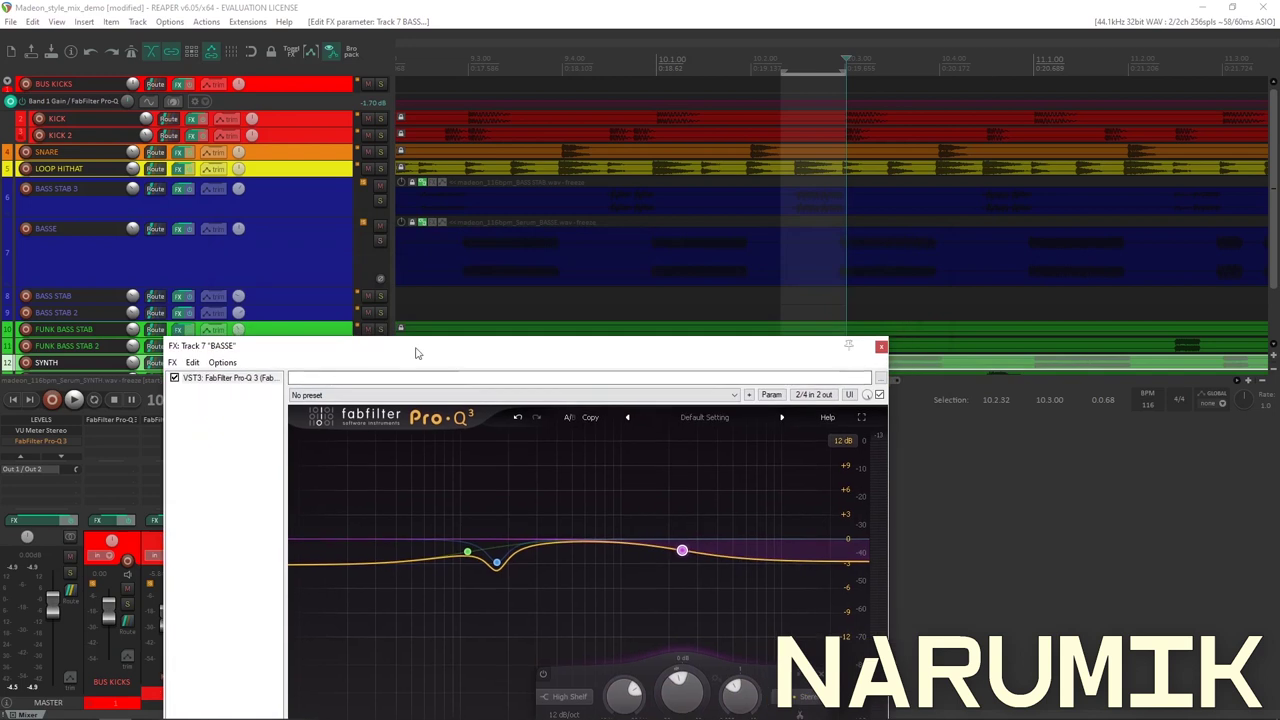
Clear the SYNTH solo, set a time selection from 10.2.89 to 10.4.07, and loop the full mix with the BASSE EQ in view.
{"action": "left_click", "coordinate": [382, 201], "text": "ctrl"}
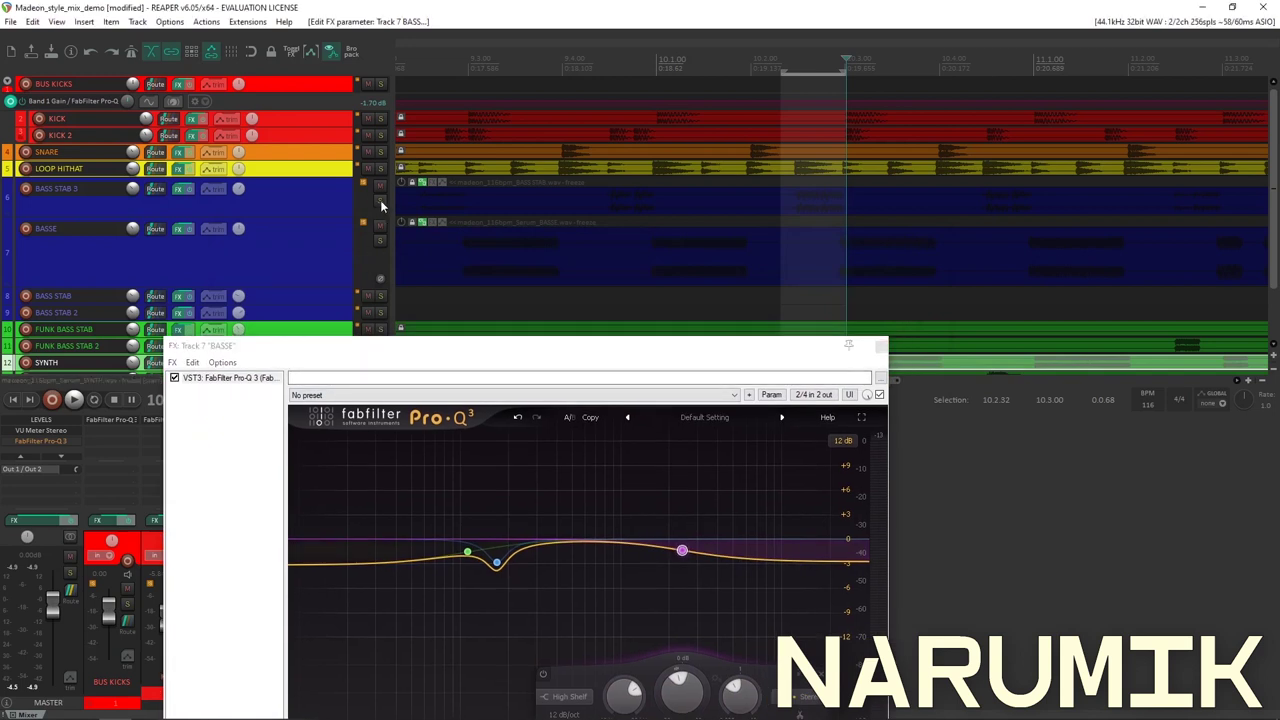
{"action": "key", "text": "space"}
{"action": "left_click_drag", "start_coordinate": [836, 86], "coordinate": [945, 89]}
{"action": "key", "text": "space"}
{"action": "left_click_drag", "start_coordinate": [743, 347], "coordinate": [786, 131]}
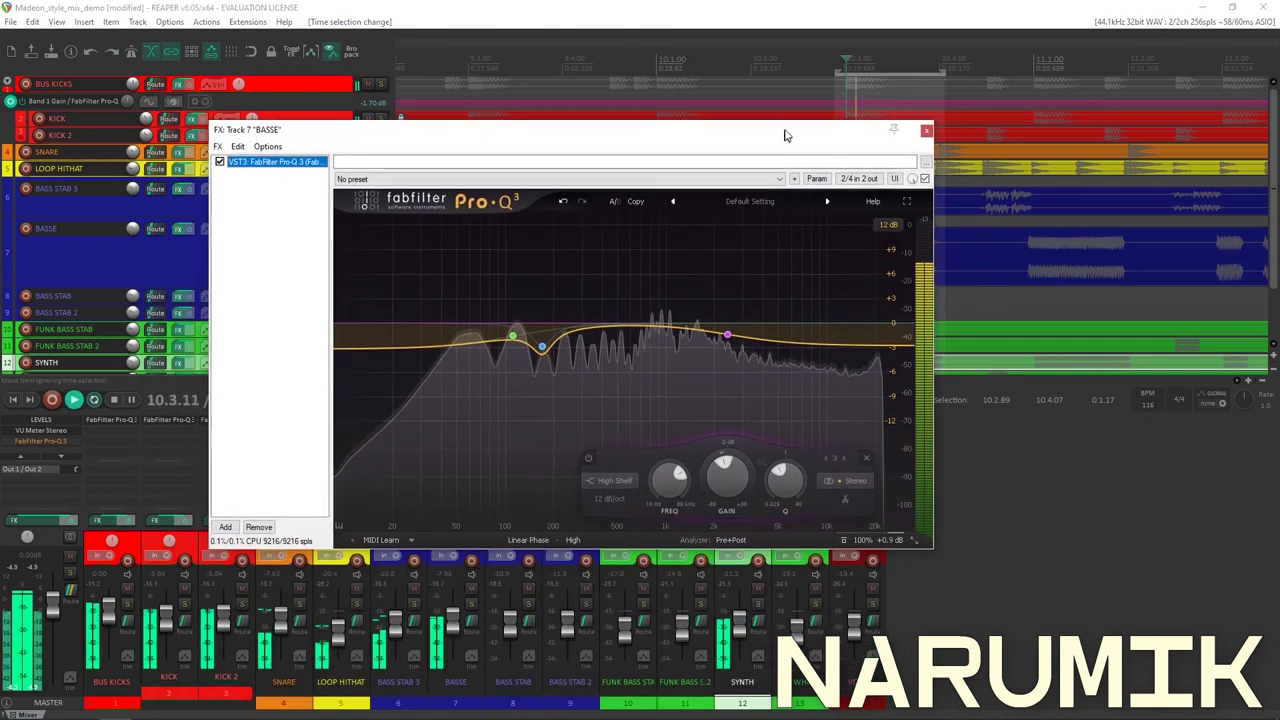
Toggle the BASSE Pro-Q 3 bypass during playback, and raise the high shelf gain to about +0.42 dB.
{"action": "left_click", "coordinate": [925, 178]}
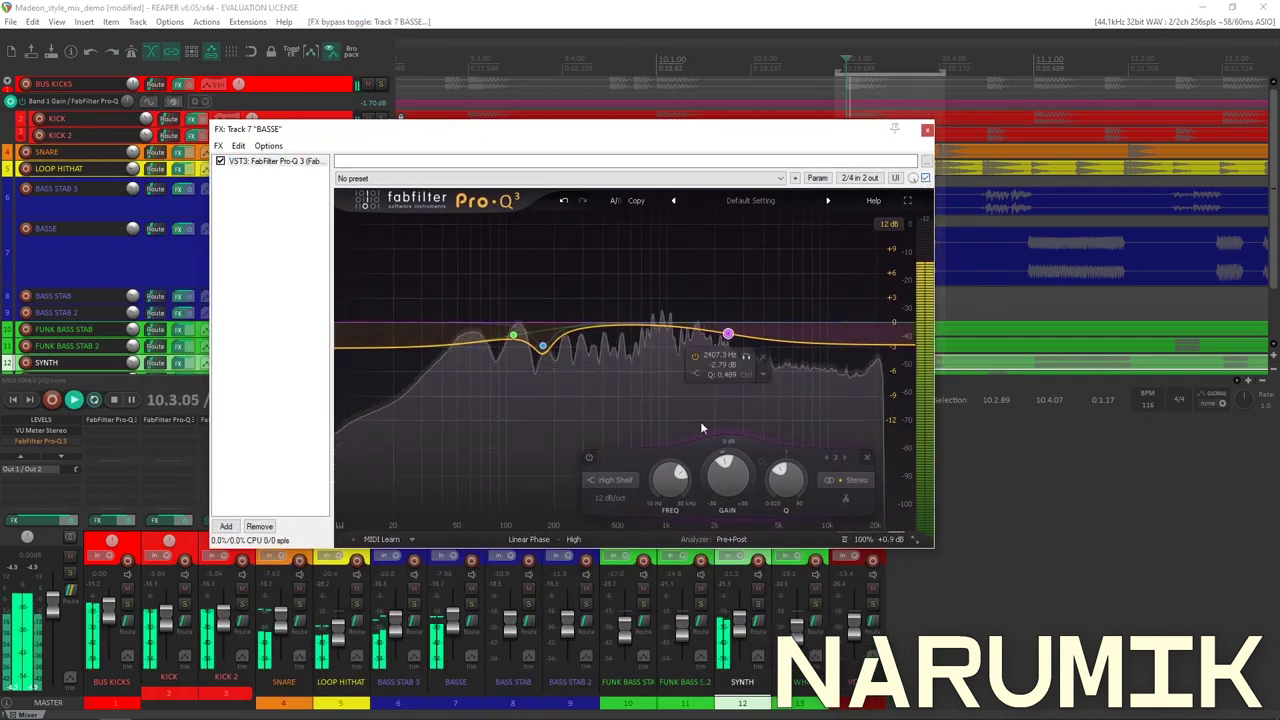
{"action": "left_click_drag", "start_coordinate": [727, 472], "coordinate": [763, 438]}
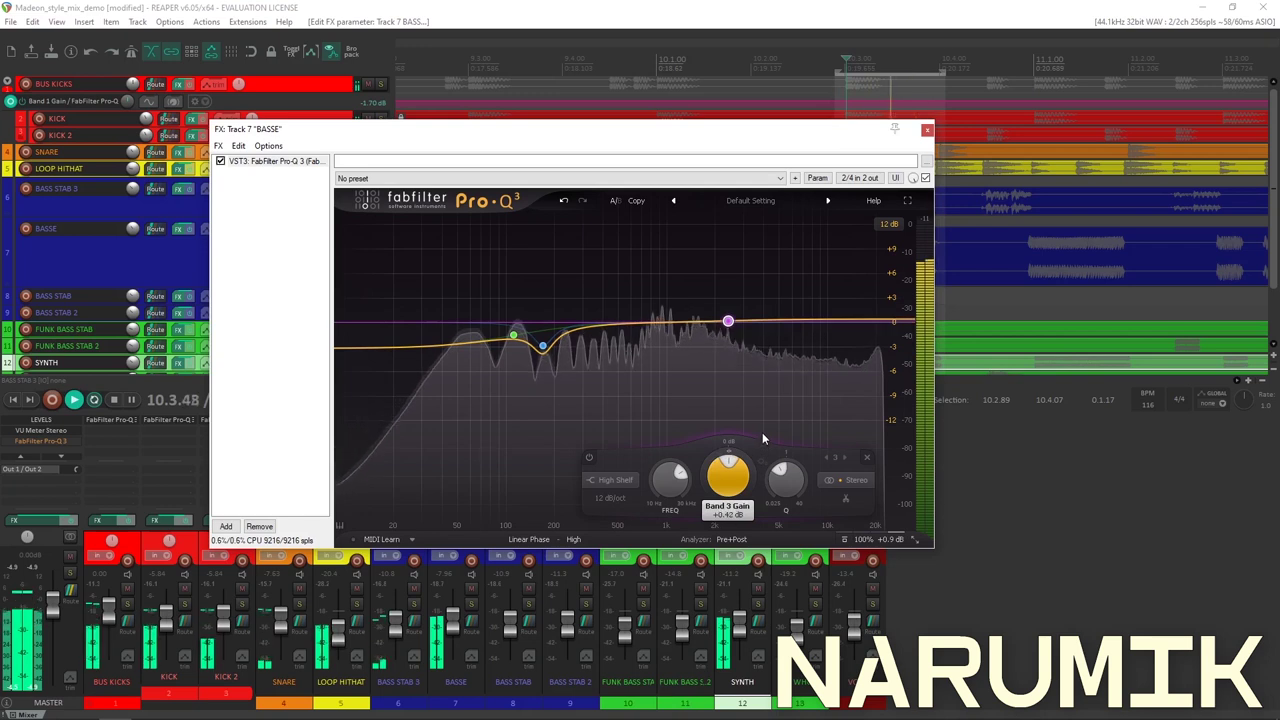
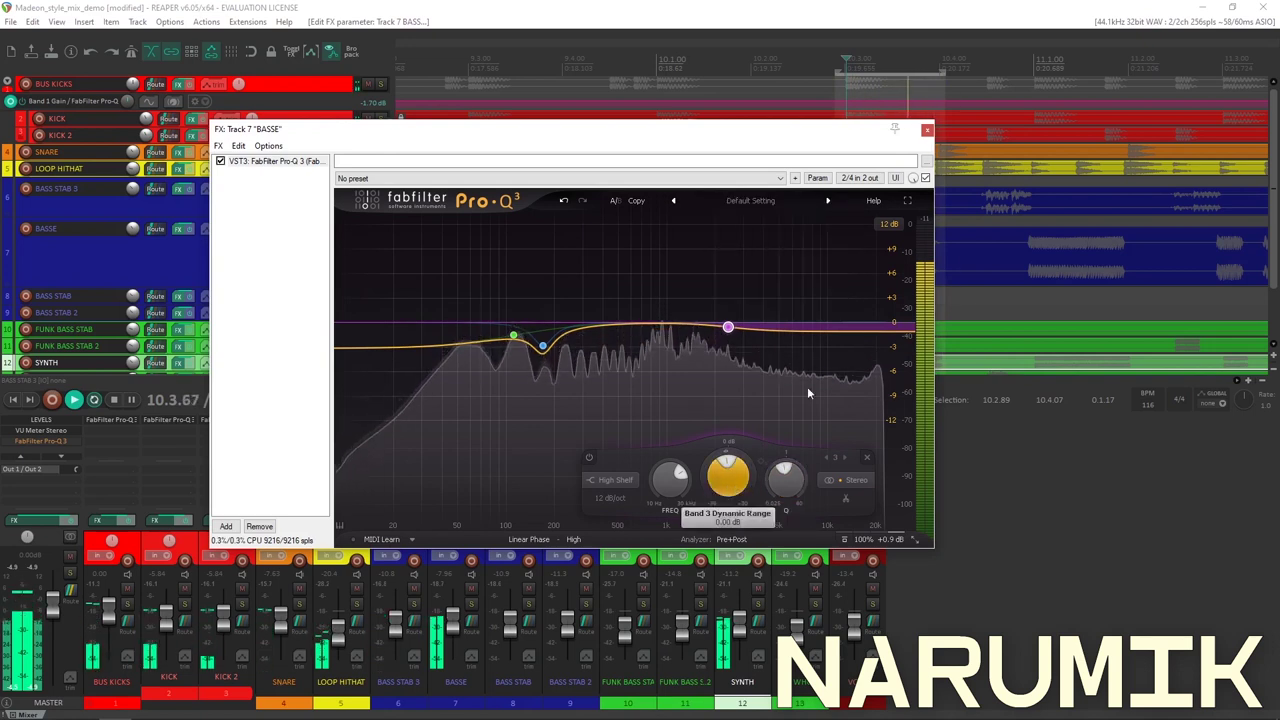
Set the time selection from 10.4.91 to 11.2.14 and loop the full mix over it.
{"action": "left_click", "coordinate": [1019, 58]}
{"action": "left_click", "coordinate": [1019, 58]}
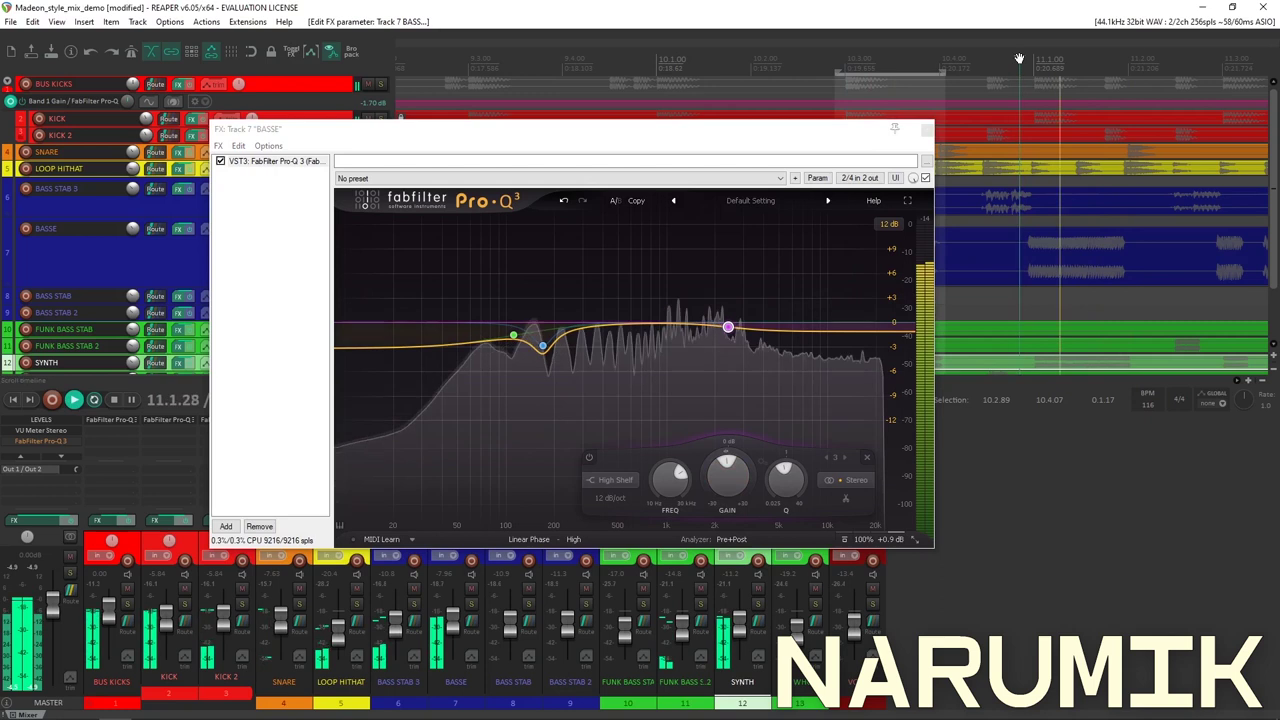
{"action": "left_click", "coordinate": [1020, 72]}
{"action": "key", "text": "space"}
{"action": "left_click_drag", "start_coordinate": [1040, 62], "coordinate": [1140, 62]}
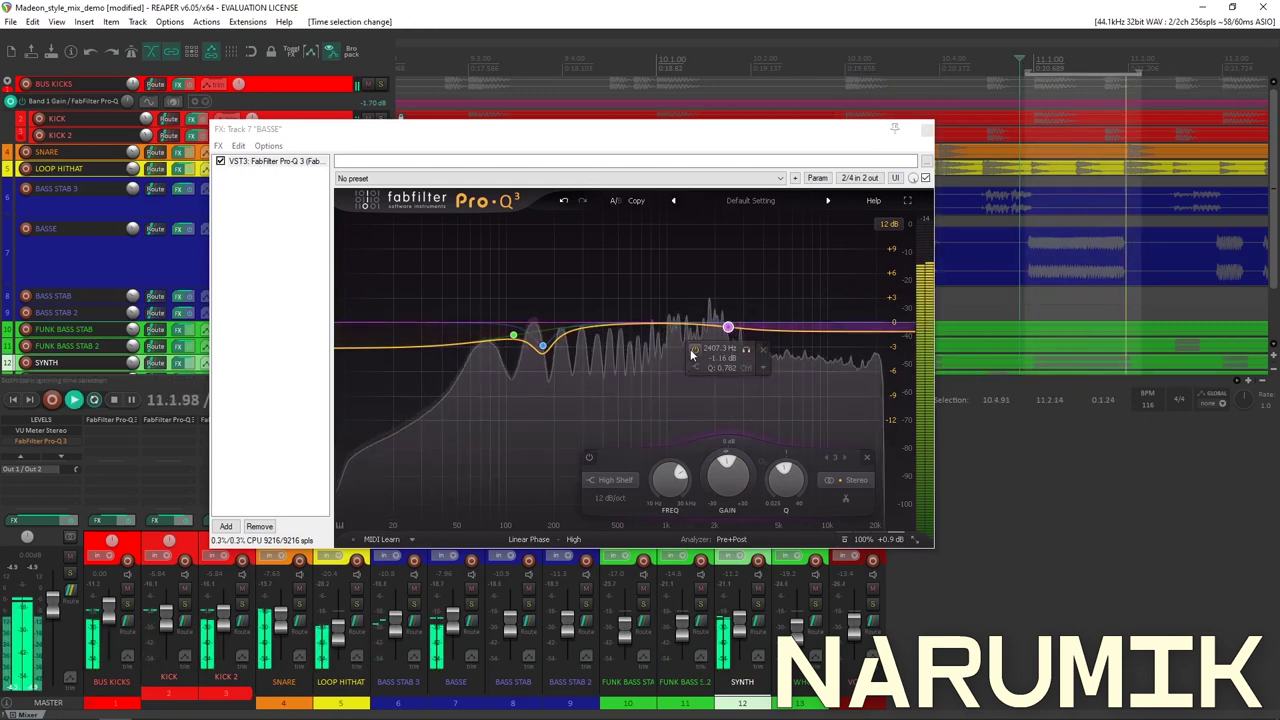
Compare the BASSE EQ and its high shelf on and off during playback, and set the shelf to -1.10 dB gain and Q 0.558.
{"action": "left_click", "coordinate": [693, 349]}
{"action": "left_click", "coordinate": [693, 349]}
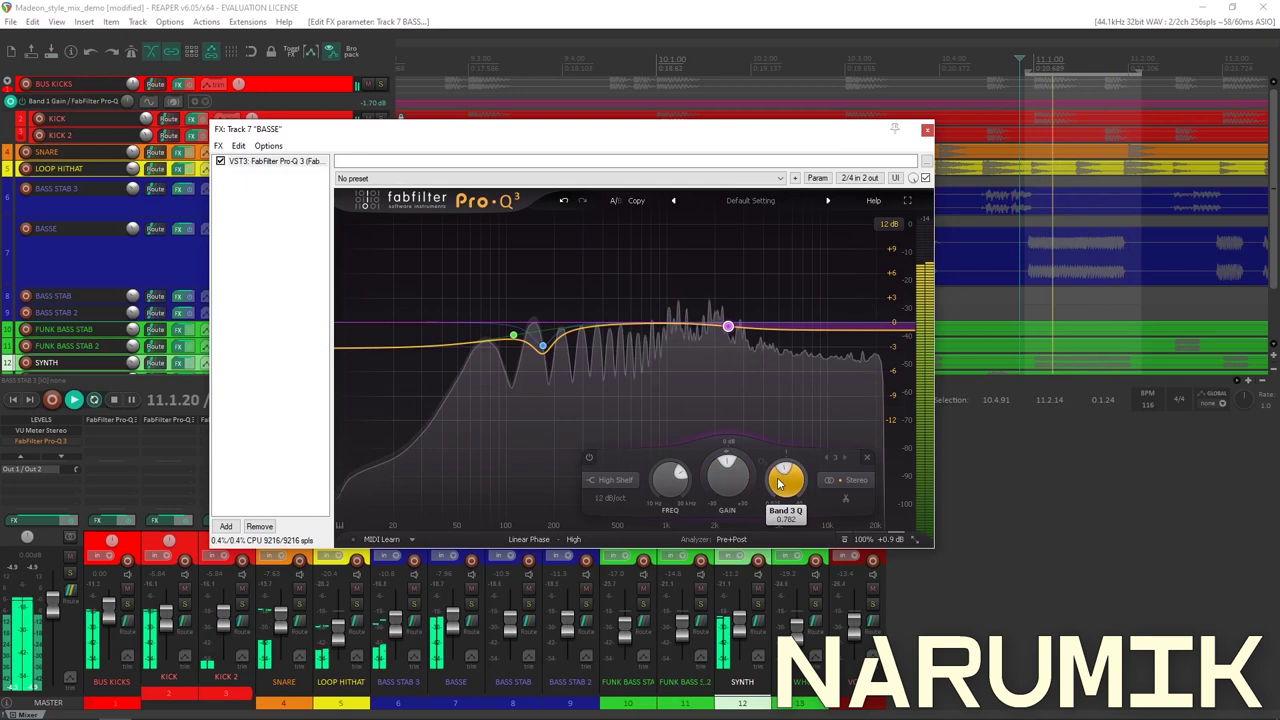
{"action": "left_click_drag", "start_coordinate": [768, 490], "coordinate": [776, 497]}
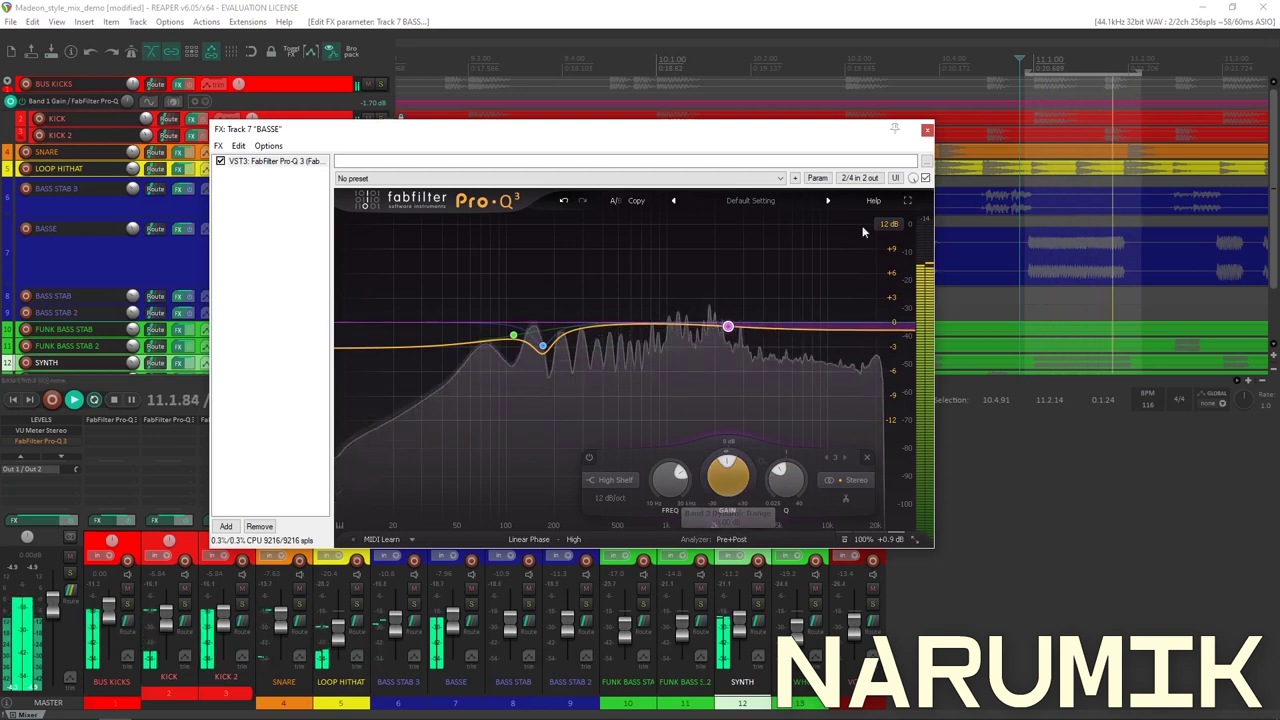
{"action": "left_click", "coordinate": [926, 178]}
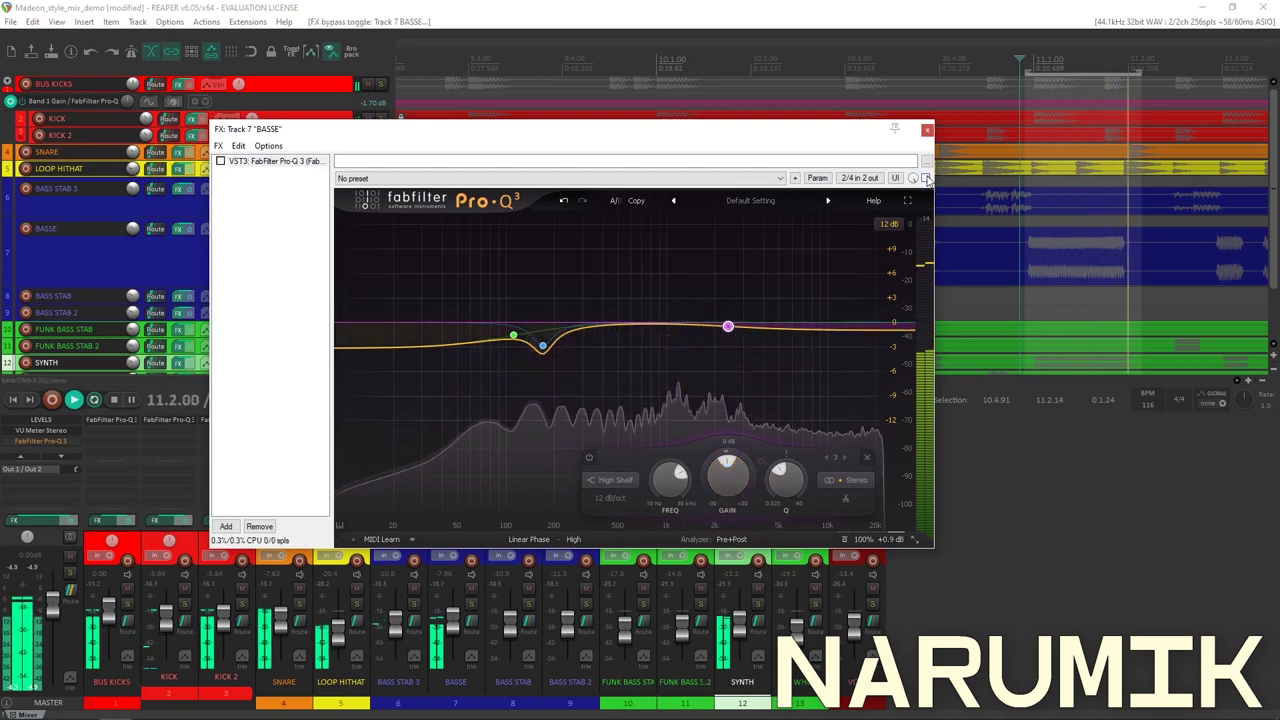
{"action": "left_click", "coordinate": [926, 178]}
{"action": "left_click", "coordinate": [589, 458]}
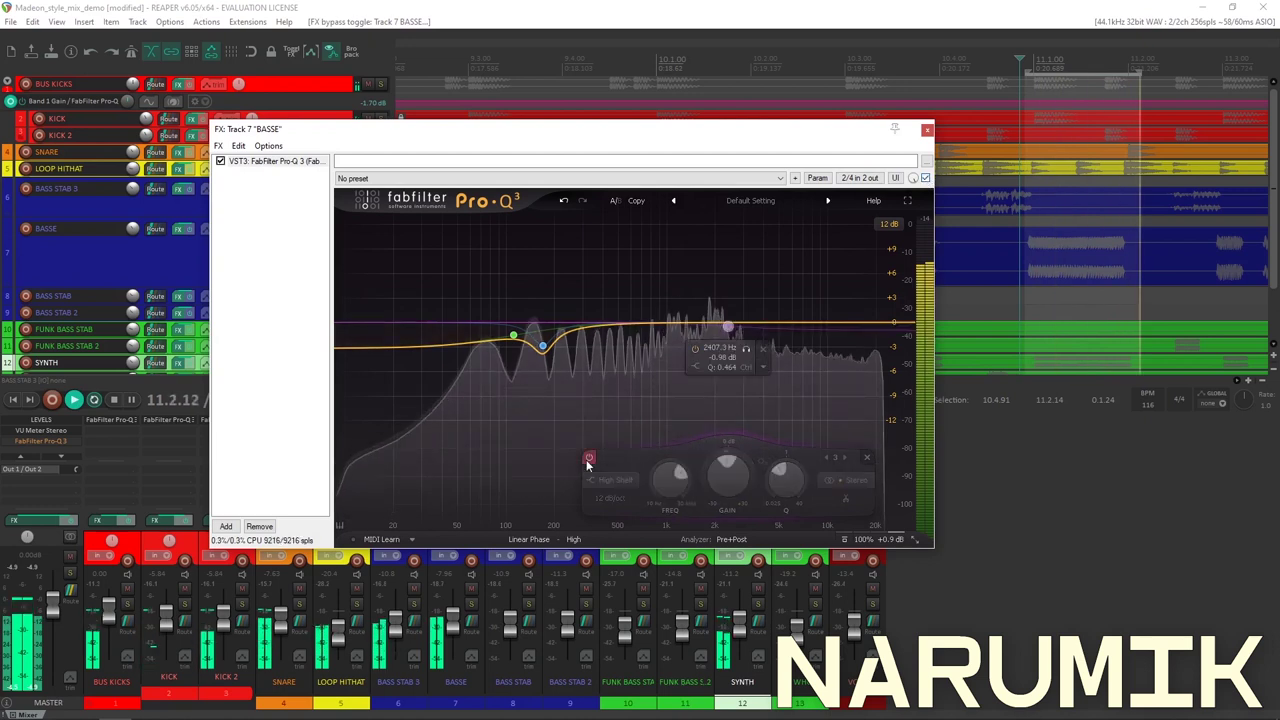
{"action": "left_click", "coordinate": [589, 458]}
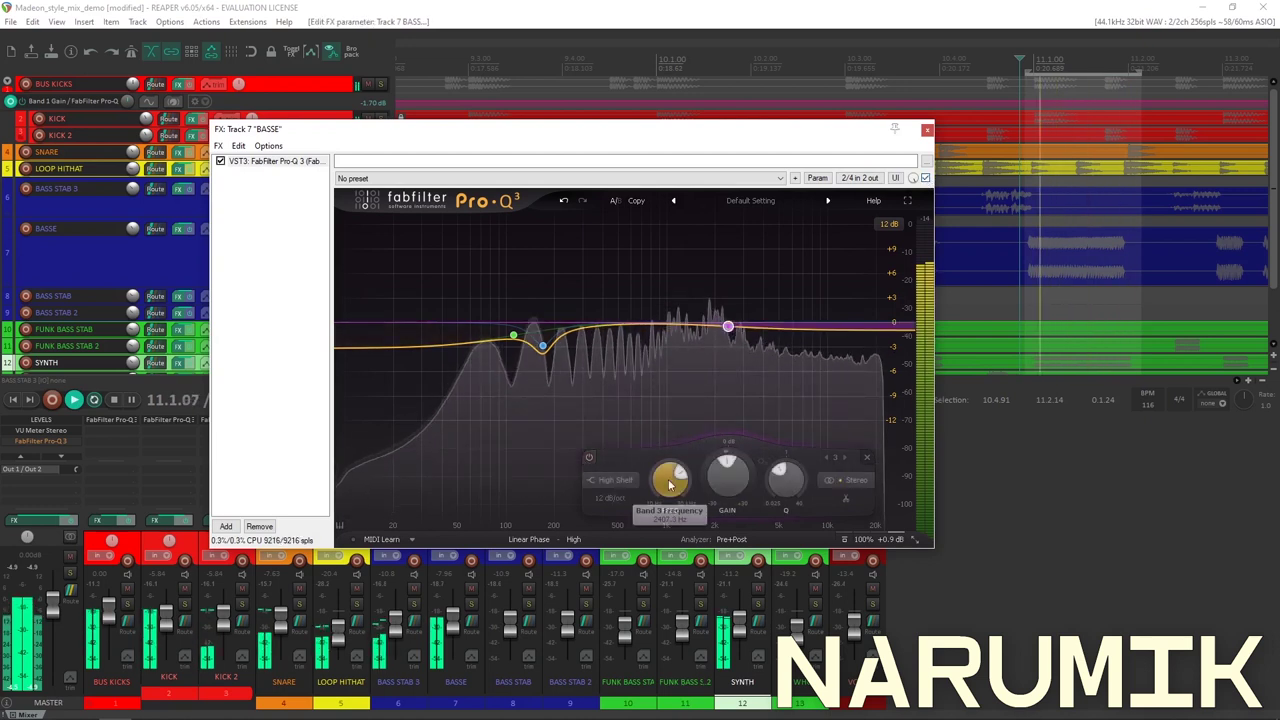
{"action": "left_click_drag", "start_coordinate": [728, 486], "coordinate": [728, 488]}
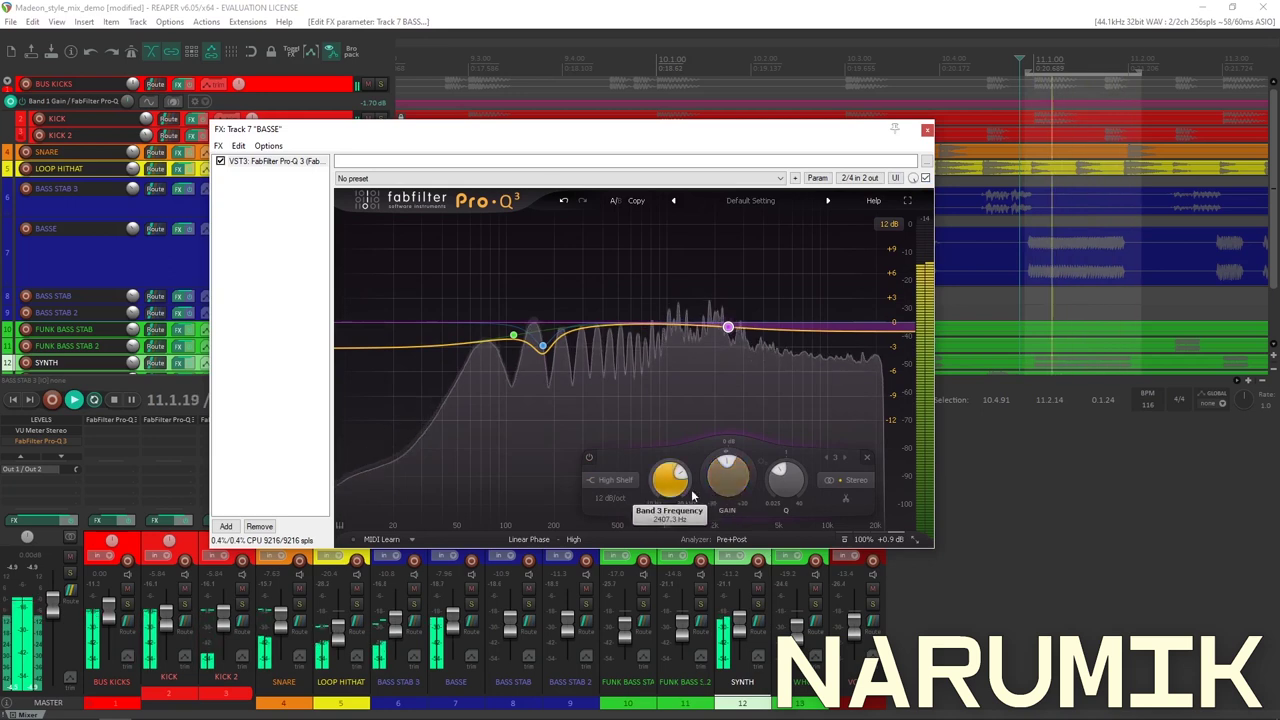
{"action": "mouse_move", "coordinate": [786, 486]}
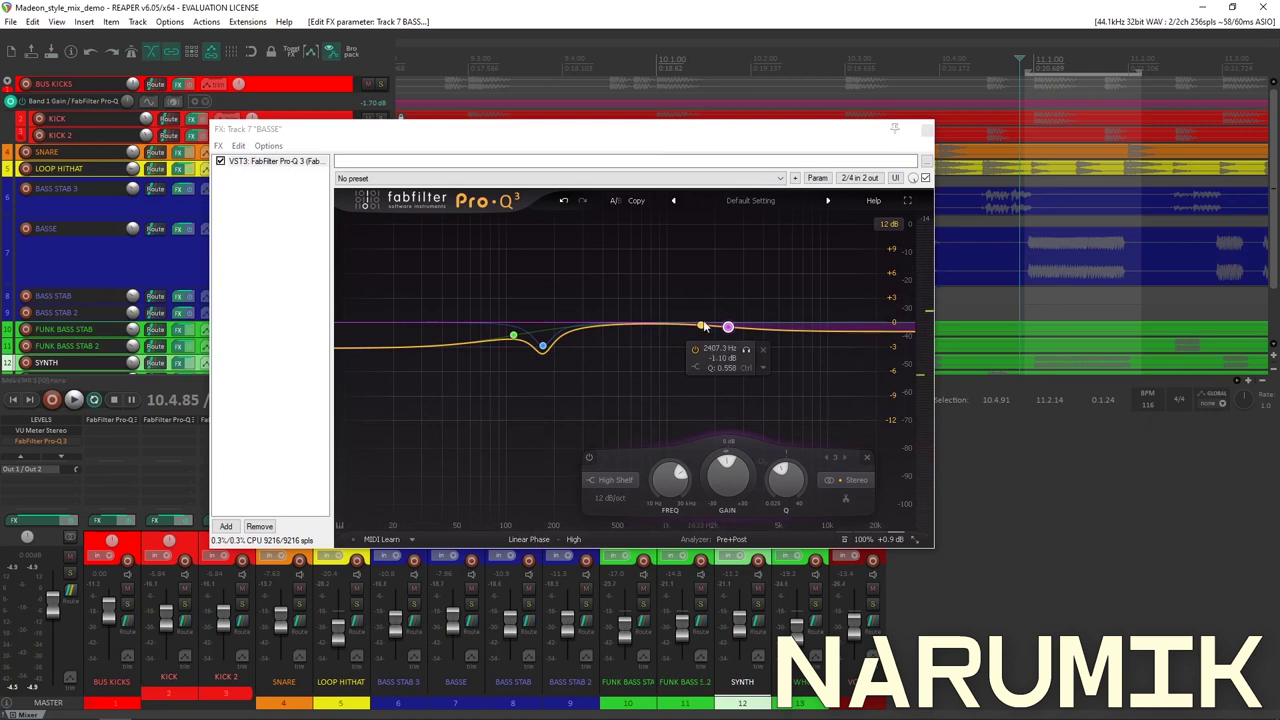
Solo the BASSE track and move its EQ window clear of the BASSE mixer meter.
{"action": "left_click_drag", "start_coordinate": [714, 128], "coordinate": [682, 282]}
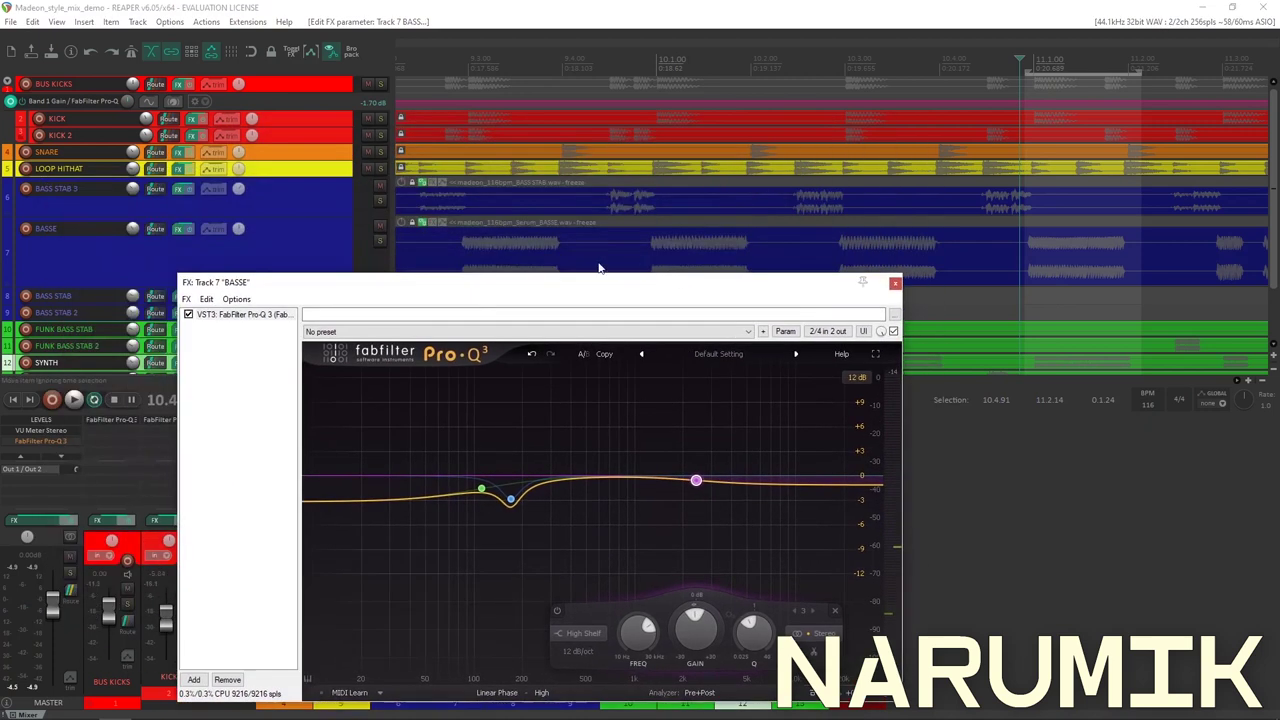
{"action": "left_click", "coordinate": [380, 241]}
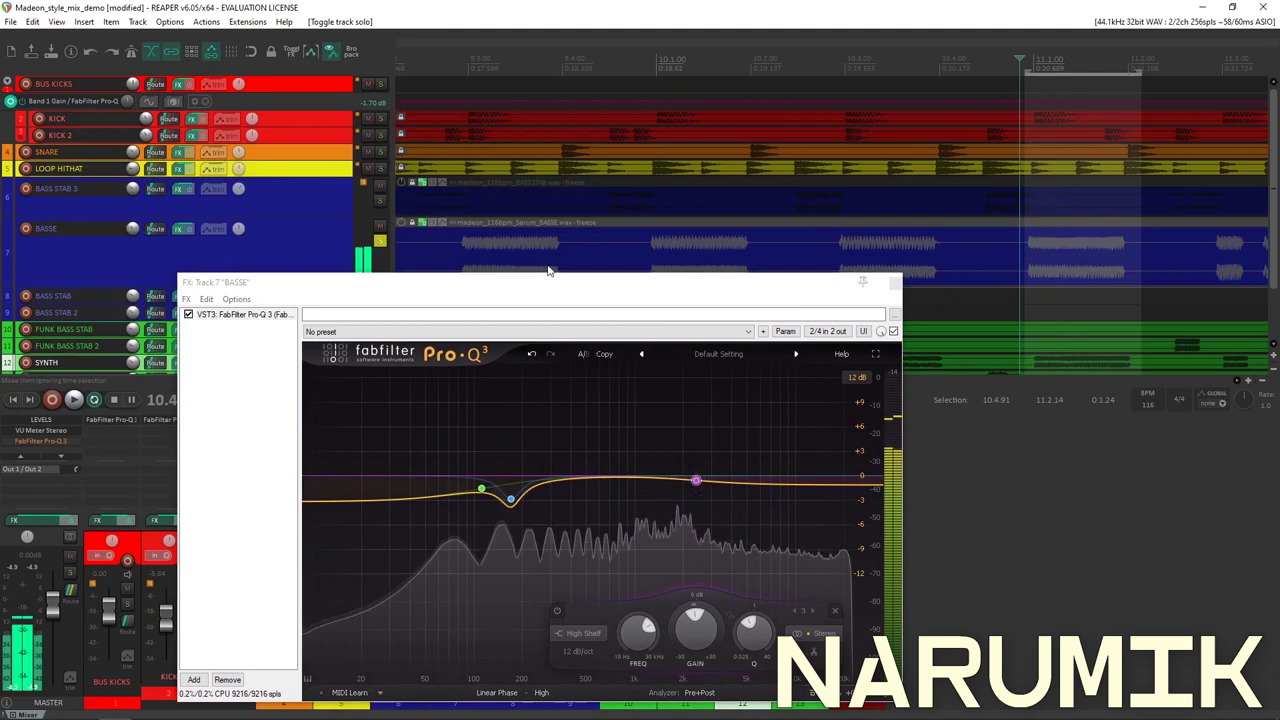
{"action": "mouse_move", "coordinate": [692, 488]}
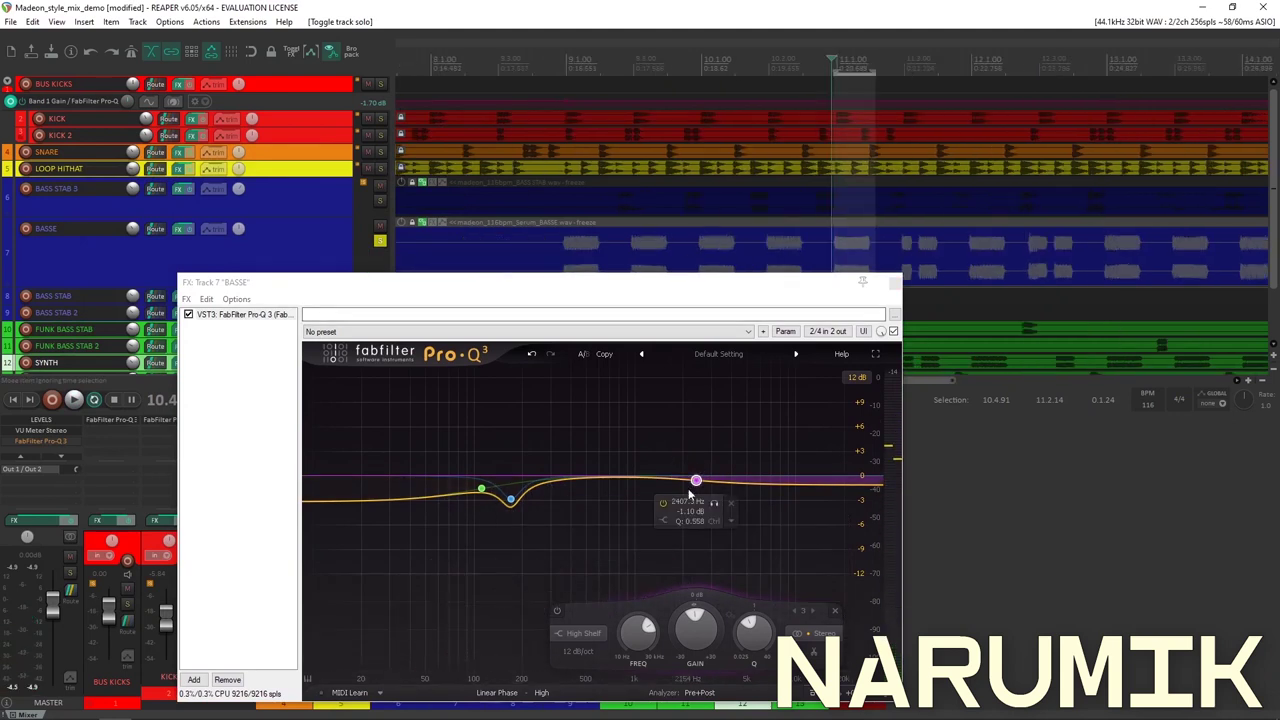
{"action": "left_click", "coordinate": [673, 283]}
{"action": "left_click_drag", "start_coordinate": [673, 283], "coordinate": [817, 311]}
{"action": "left_click_drag", "start_coordinate": [486, 325], "coordinate": [714, 152]}
Play the soloed BASSE with Pro-Q 3 enabled and bypassed, comparing its level on the mixer meter.
{"action": "key", "text": "space"}
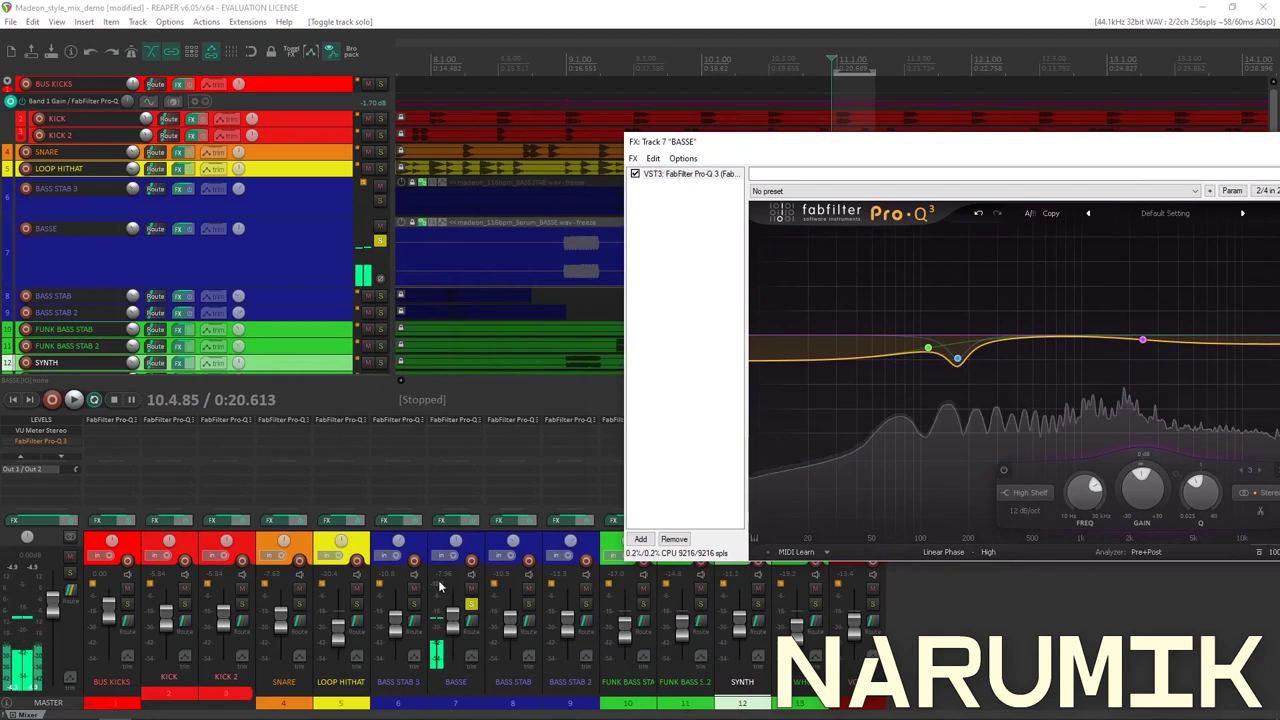
{"action": "key", "text": "space"}
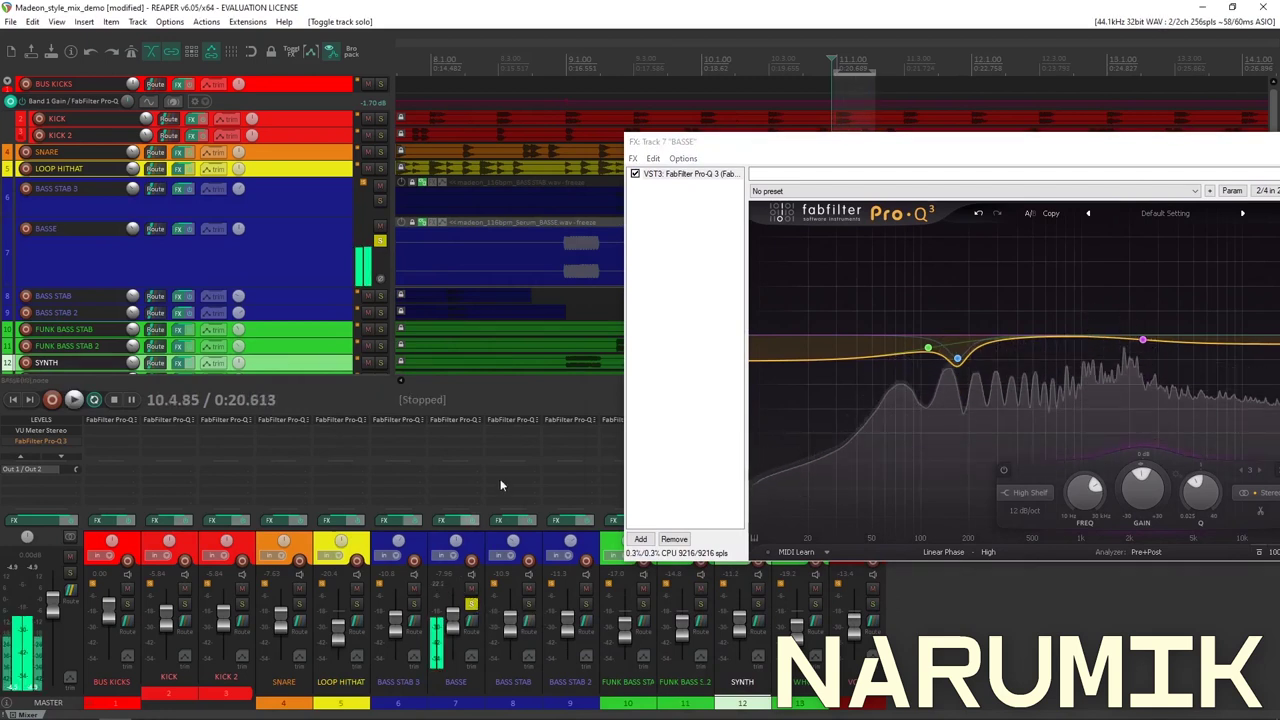
{"action": "left_click", "coordinate": [635, 174]}
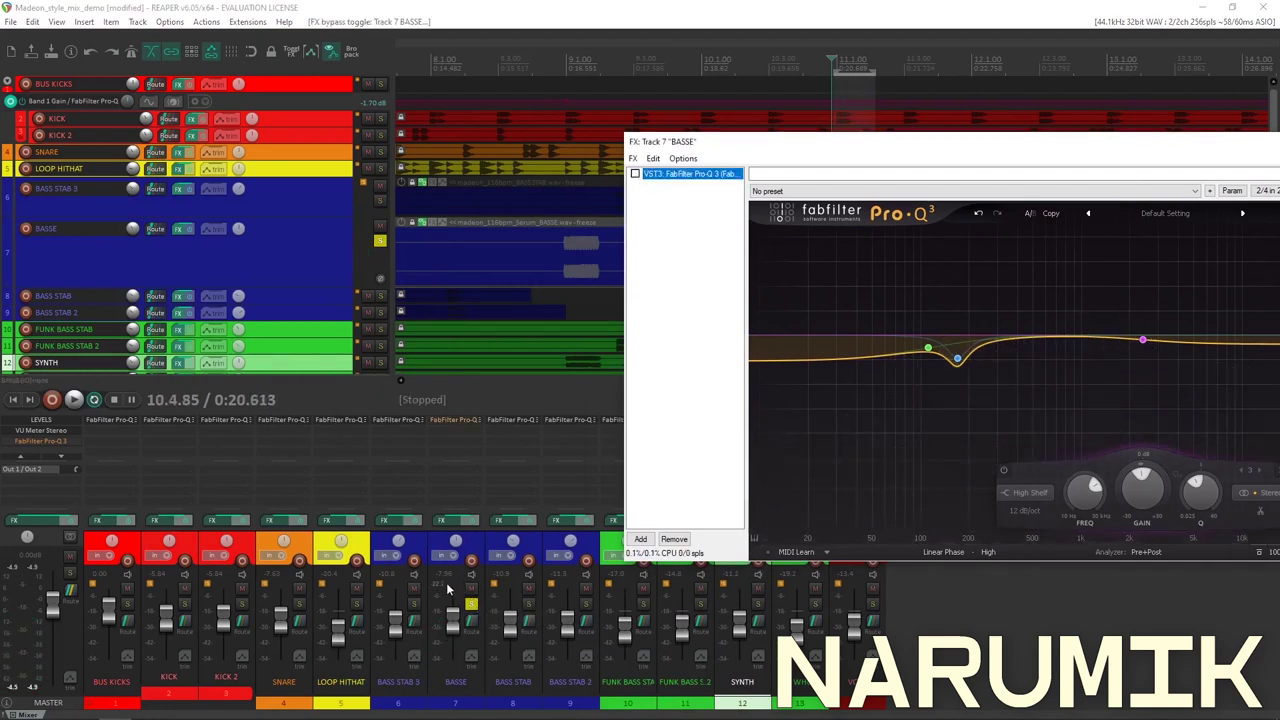
{"action": "key", "text": "space"}
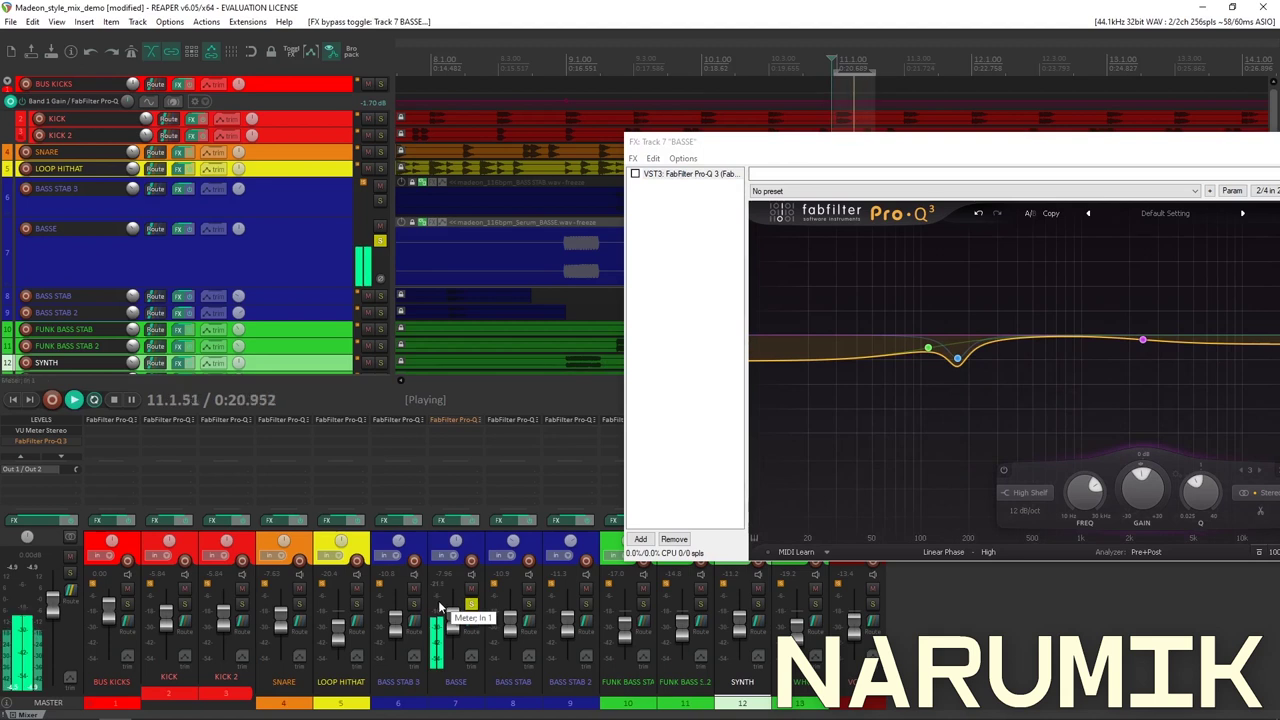
{"action": "key", "text": "space"}
Re-enable the BASSE Pro-Q 3, raise its output gain to +1.2 dB, and play the soloed track.
{"action": "left_click", "coordinate": [654, 182]}
{"action": "left_click_drag", "start_coordinate": [713, 157], "coordinate": [378, 145]}
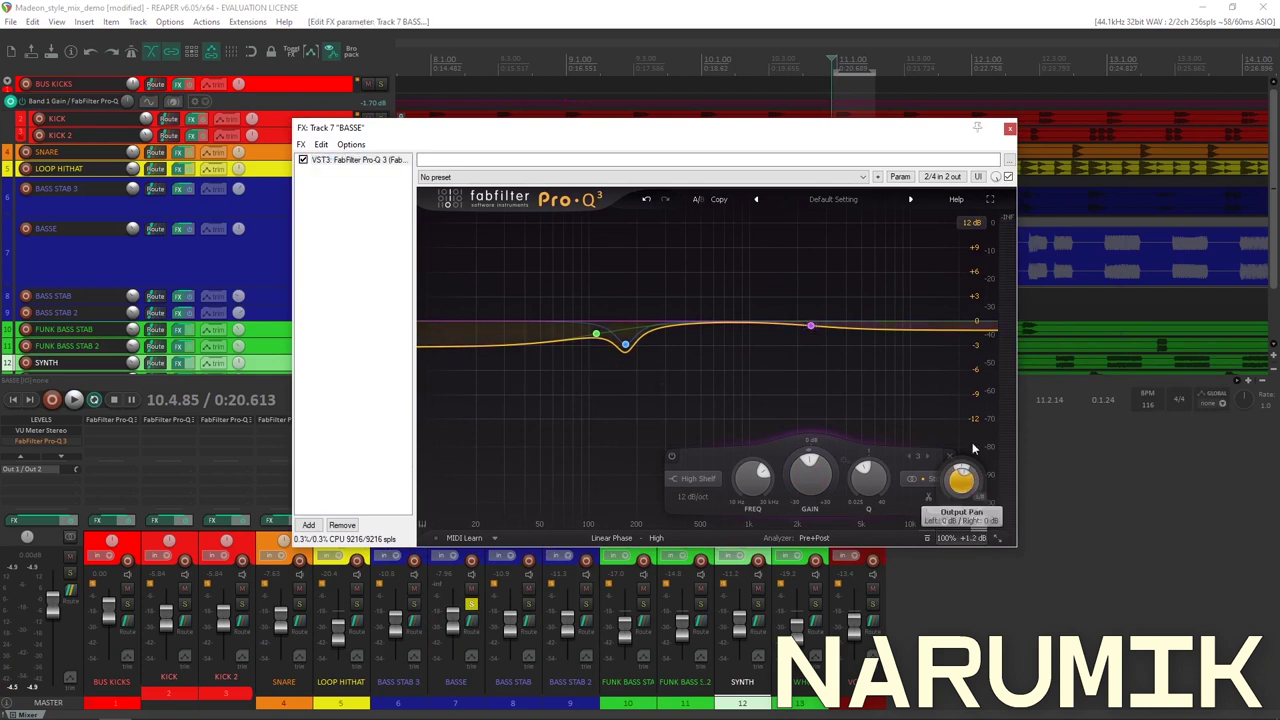
{"action": "key", "text": "space"}
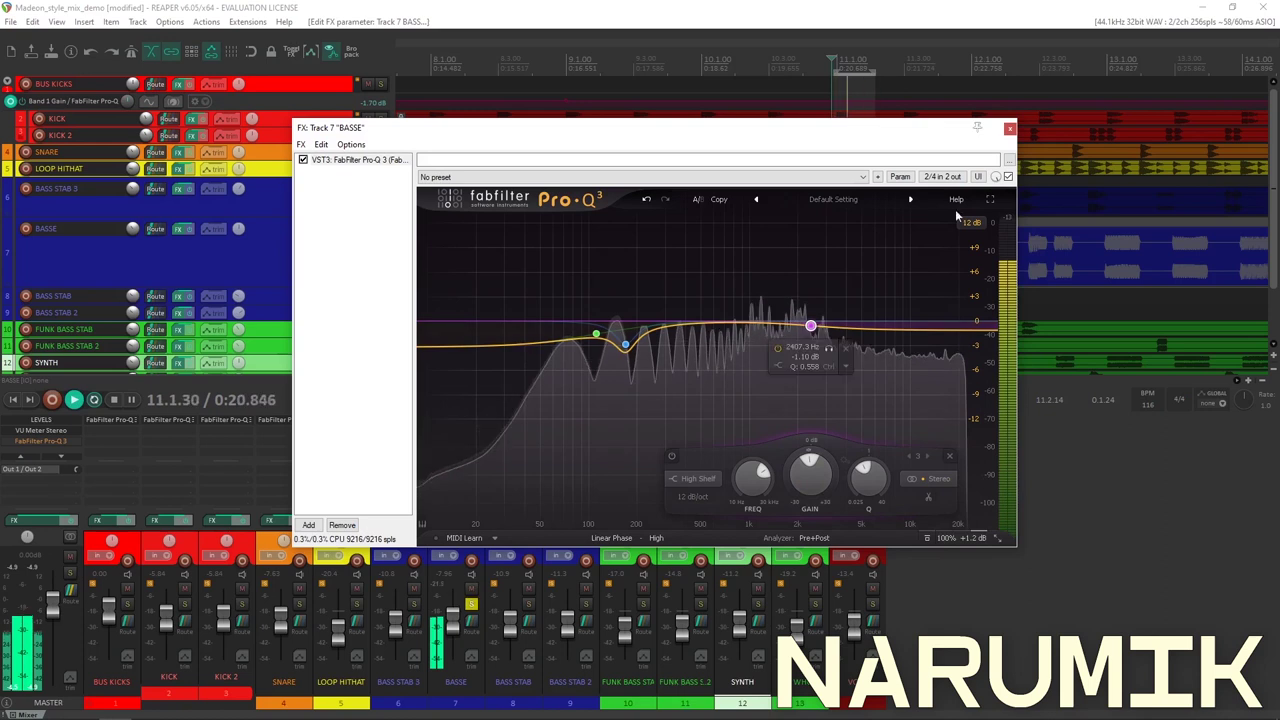
Clear the BASSE solo and toggle the Pro-Q 3 bypass while the full mix loops, with its window moved below the tracks.
{"action": "left_click_drag", "start_coordinate": [874, 131], "coordinate": [760, 443]}
{"action": "key", "text": "space"}
{"action": "left_click", "coordinate": [380, 243]}
{"action": "key", "text": "space"}
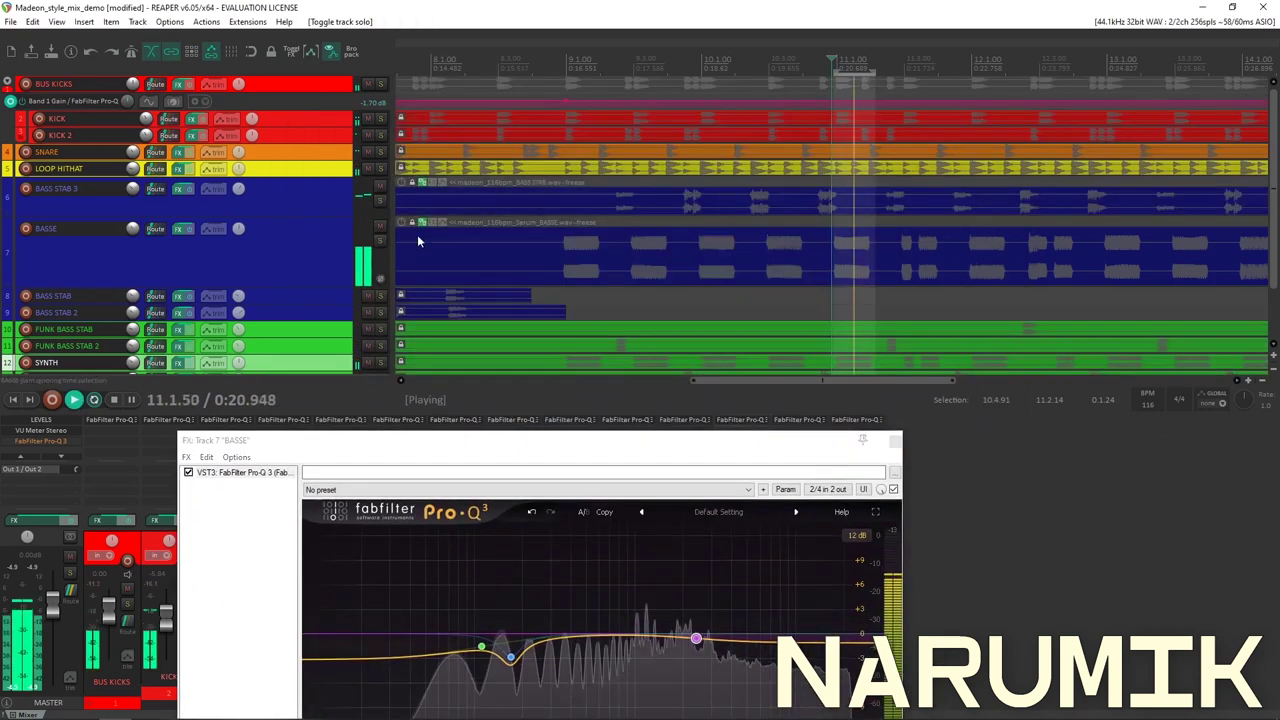
{"action": "left_click", "coordinate": [893, 490]}
{"action": "left_click", "coordinate": [893, 490]}
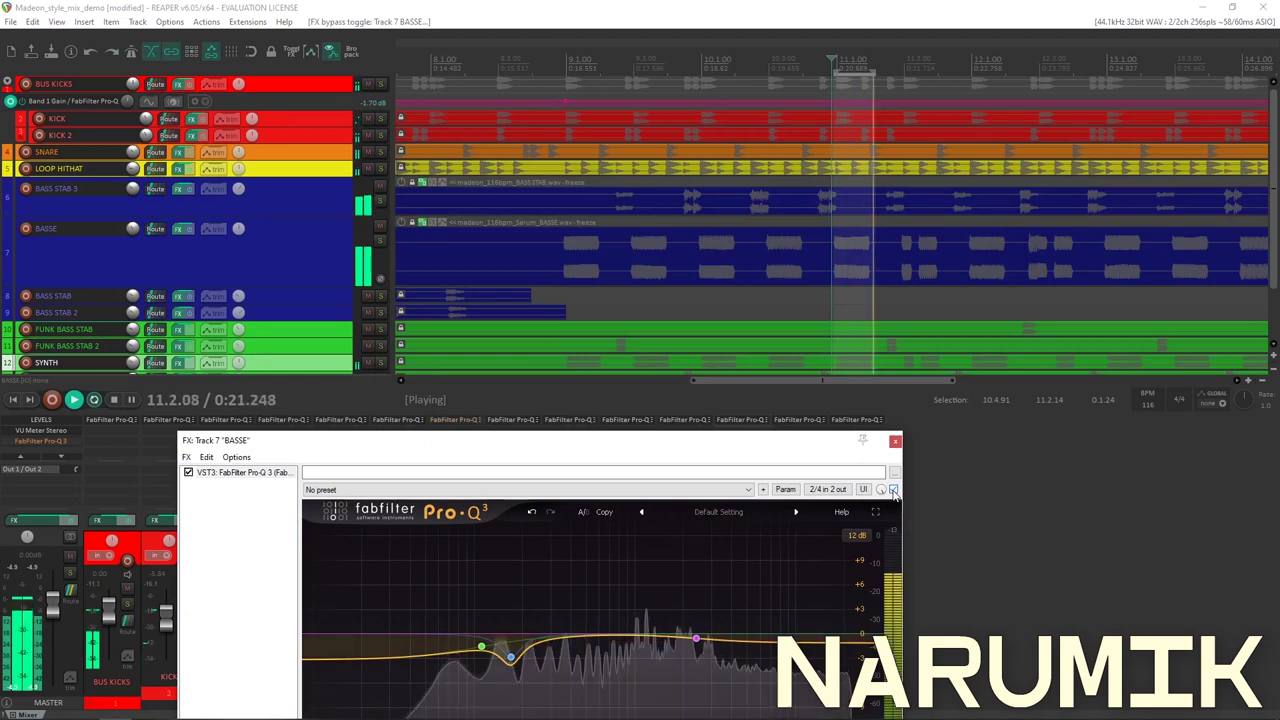
Close the BASSE EQ window, play the full mix from around bar 12, and save the project.
{"action": "scroll", "coordinate": [780, 371], "scroll_direction": "down", "scroll_amount": 5}
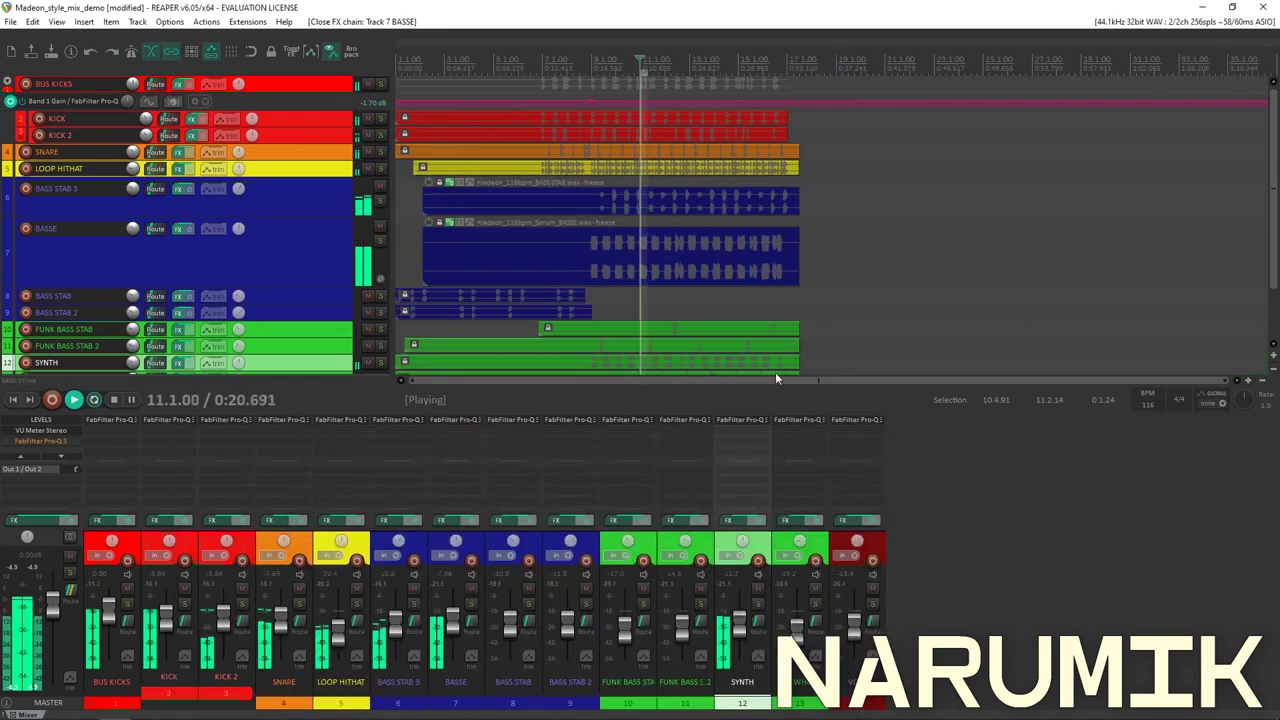
{"action": "left_click", "coordinate": [677, 244]}
{"action": "scroll", "coordinate": [726, 281], "scroll_direction": "up", "scroll_amount": 4}
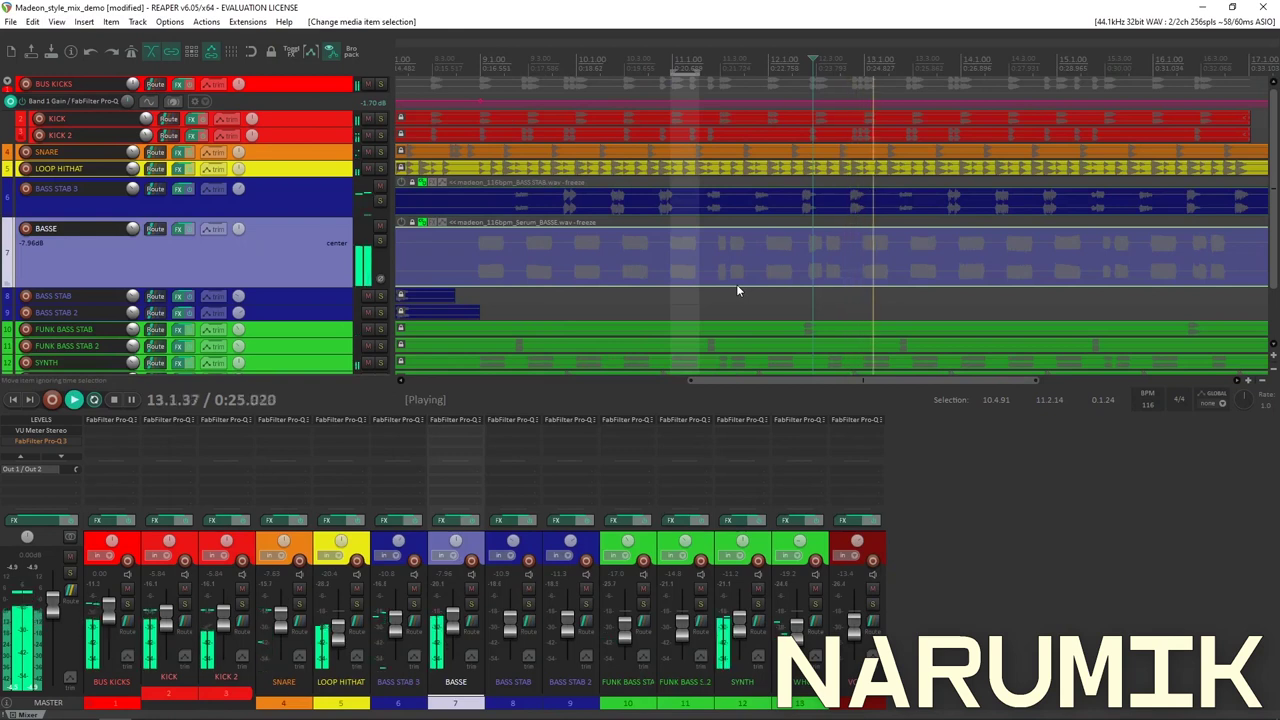
{"action": "key", "text": "ctrl+s"}
Place the playhead at 8.1.40 and play the section containing the BASS STAB hits.
{"action": "scroll", "coordinate": [737, 288], "scroll_direction": "down", "scroll_amount": 3}
{"action": "key", "text": "space"}
{"action": "left_click", "coordinate": [642, 267]}
{"action": "scroll", "coordinate": [680, 281], "scroll_direction": "up", "scroll_amount": 7}
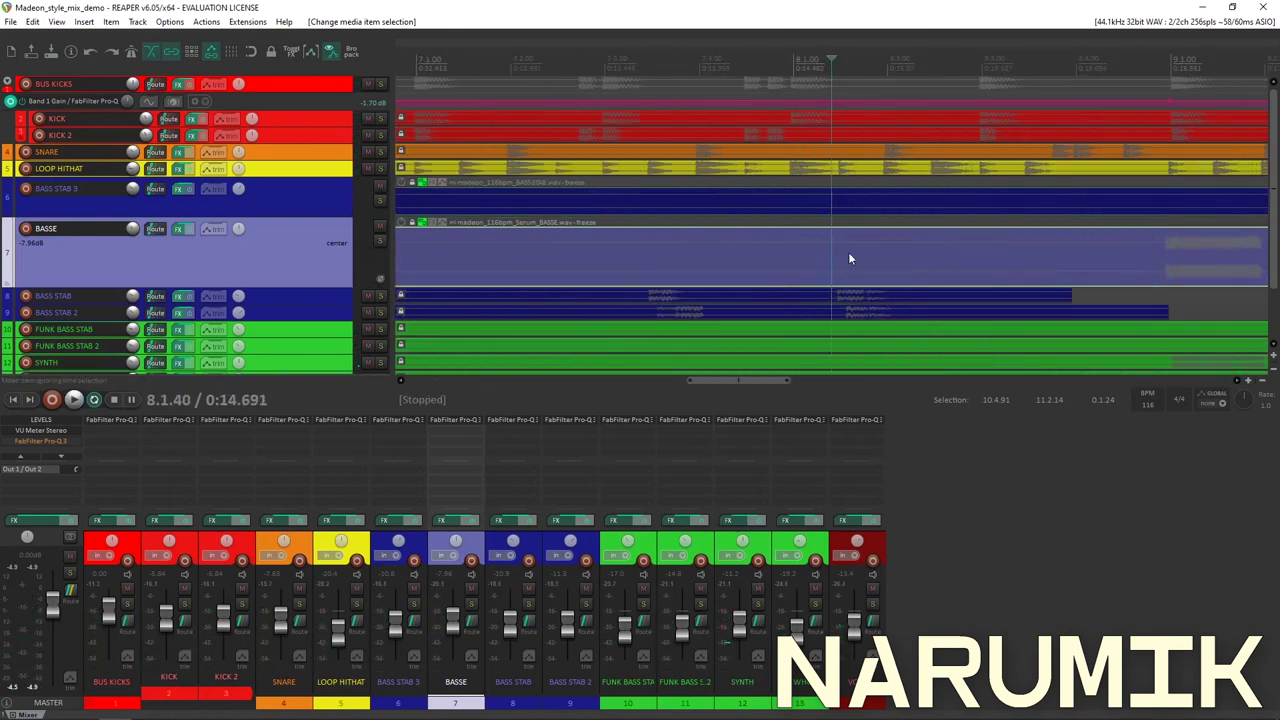
{"action": "scroll", "coordinate": [823, 236], "scroll_direction": "down", "scroll_amount": 3}
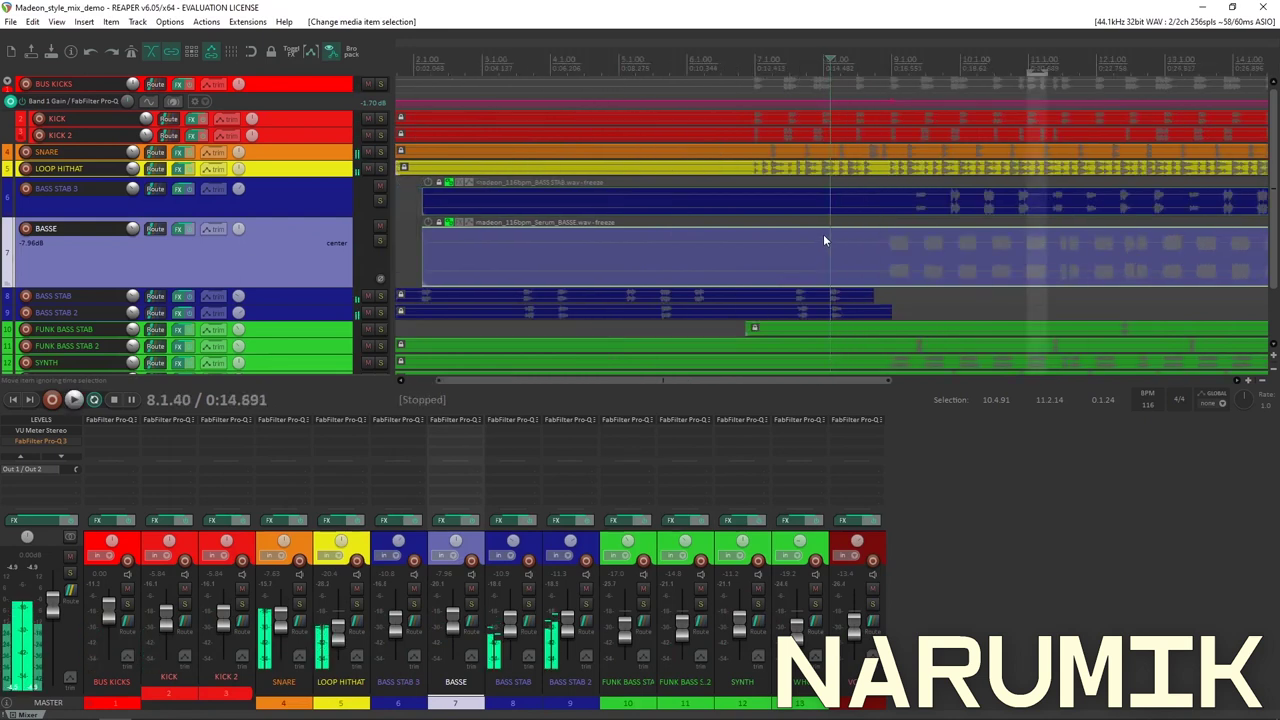
{"action": "scroll", "coordinate": [830, 238], "scroll_direction": "up", "scroll_amount": 4}
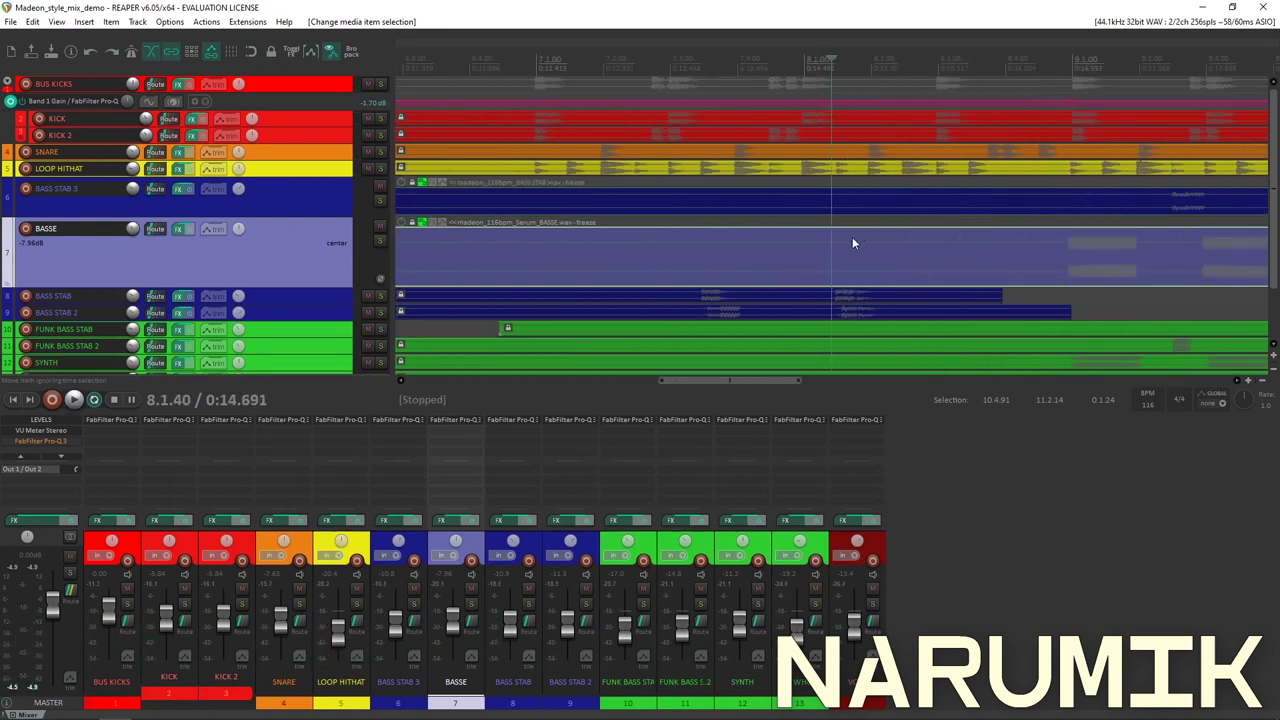
{"action": "scroll", "coordinate": [845, 250], "scroll_direction": "down", "scroll_amount": 2}
{"action": "key", "text": "space"}
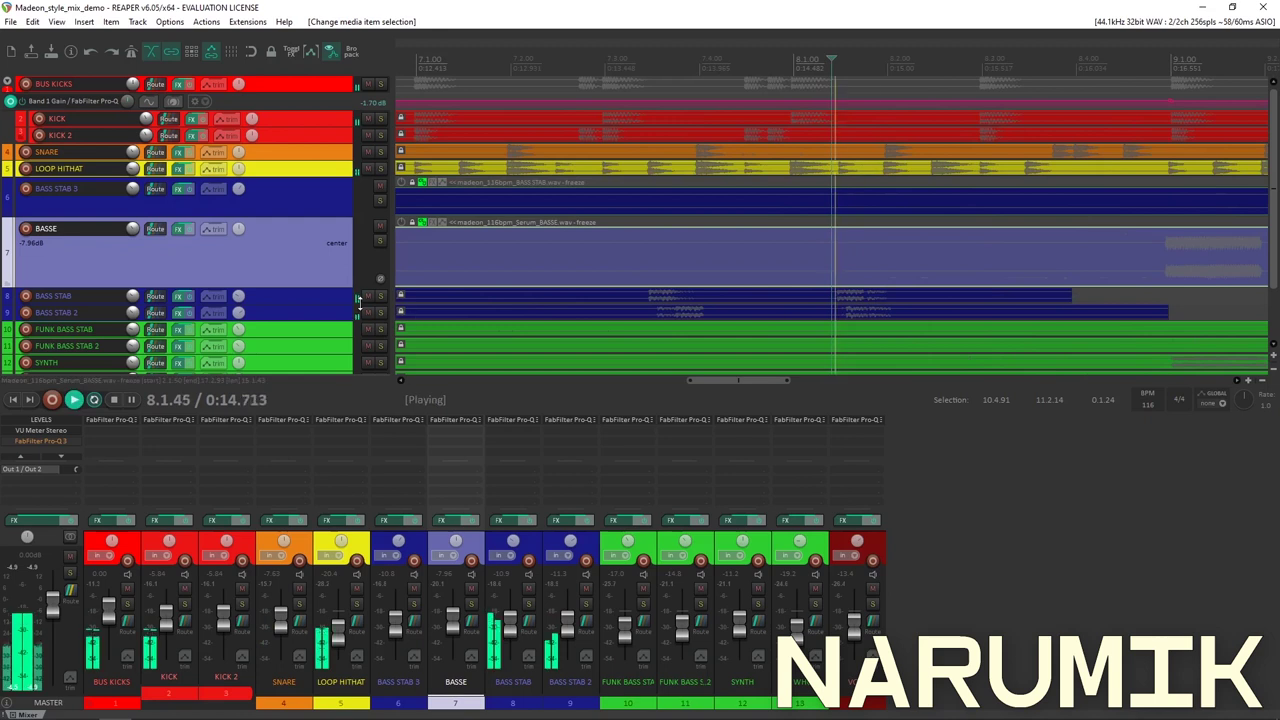
Briefly solo BASS STAB during playback, view its Pro-Q 3 bands, and close the EQ window.
{"action": "left_click", "coordinate": [380, 296]}
{"action": "left_click", "coordinate": [380, 296]}
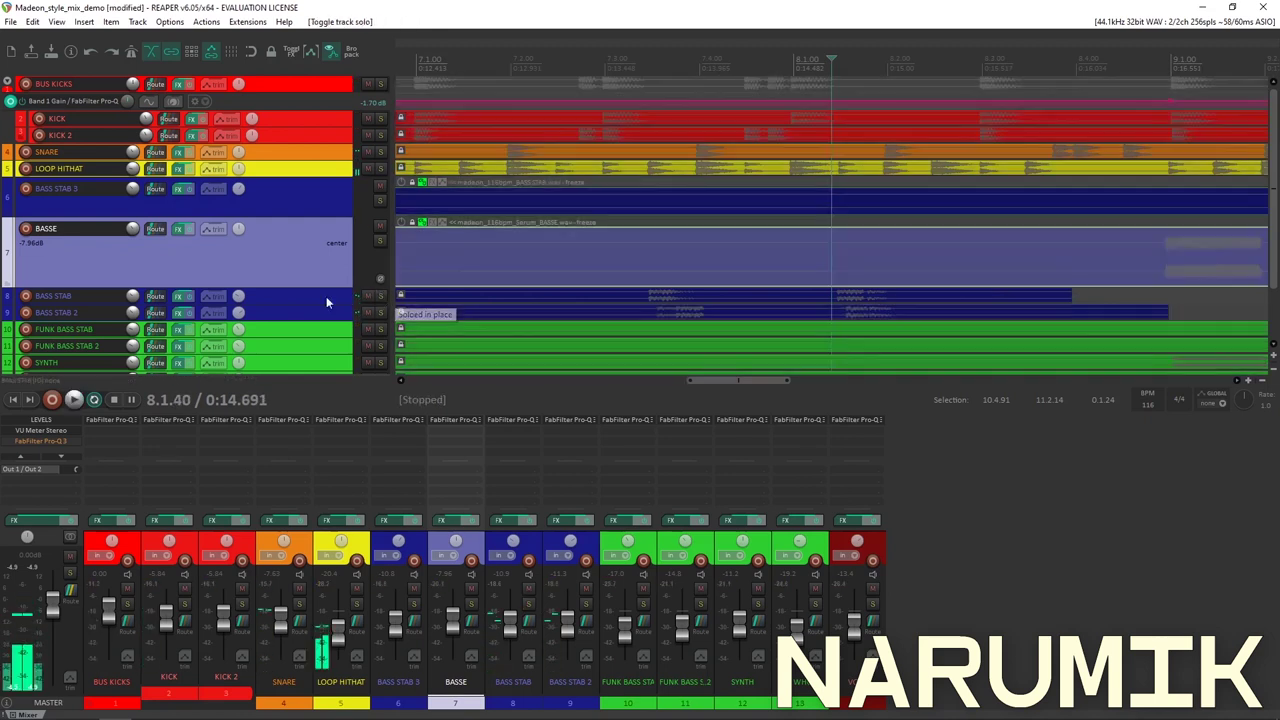
{"action": "left_click", "coordinate": [178, 296]}
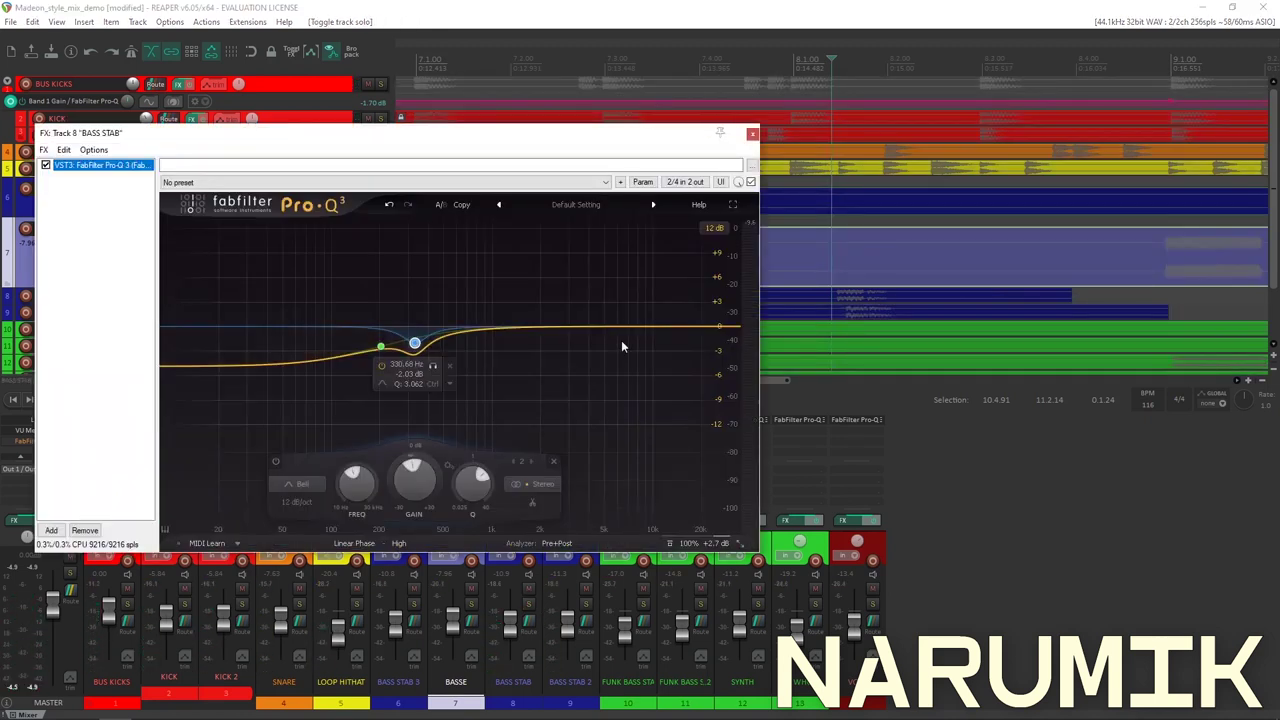
{"action": "left_click", "coordinate": [752, 134]}
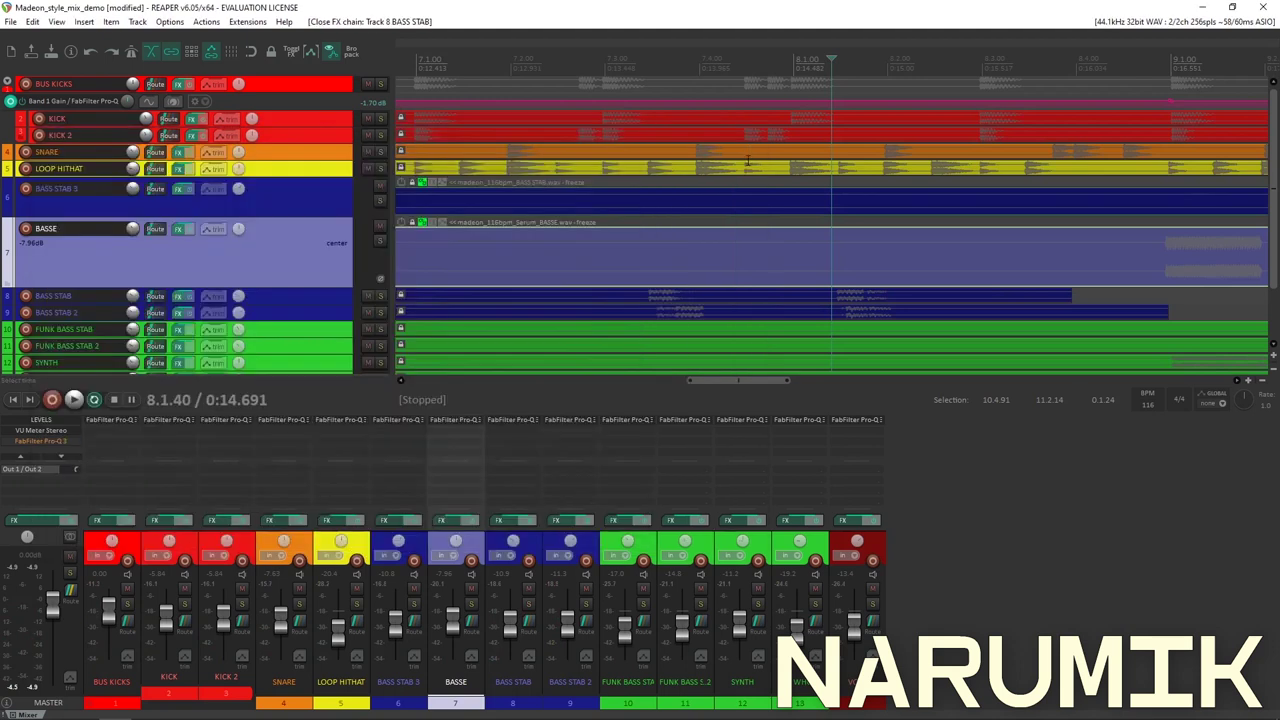
Audition BASS STAB and BASS STAB 2 with brief solos from 7.2.76, and play the mix from 8.1.51.
{"action": "left_click", "coordinate": [704, 251]}
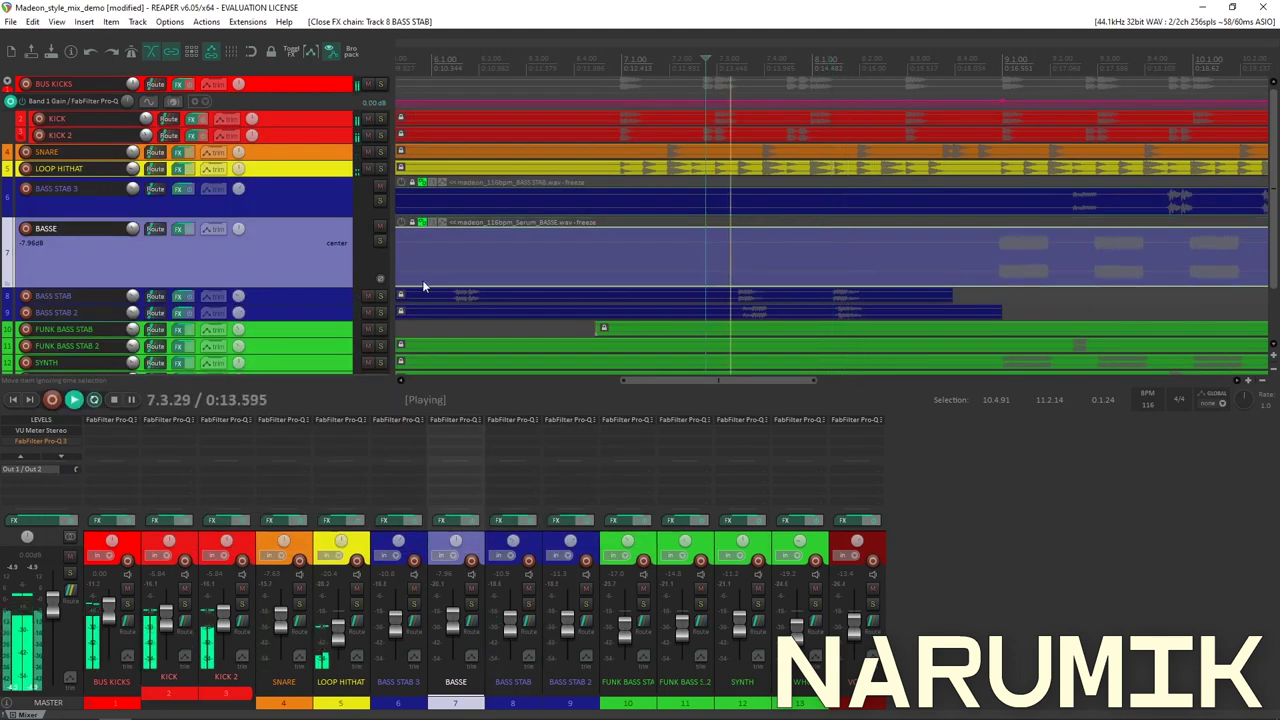
{"action": "left_click", "coordinate": [380, 296]}
{"action": "left_click", "coordinate": [380, 296]}
{"action": "key", "text": "space"}
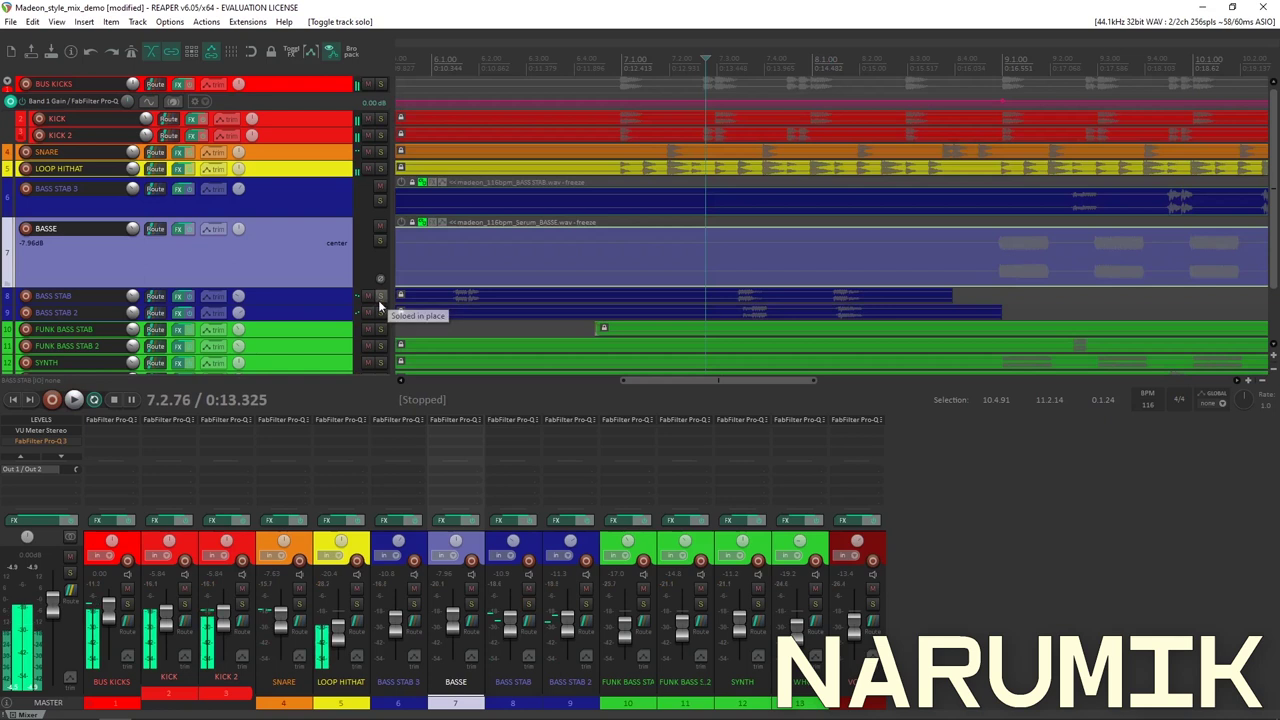
{"action": "left_click", "coordinate": [380, 312]}
{"action": "left_click", "coordinate": [380, 312]}
{"action": "left_click", "coordinate": [835, 249]}
{"action": "key", "text": "space"}
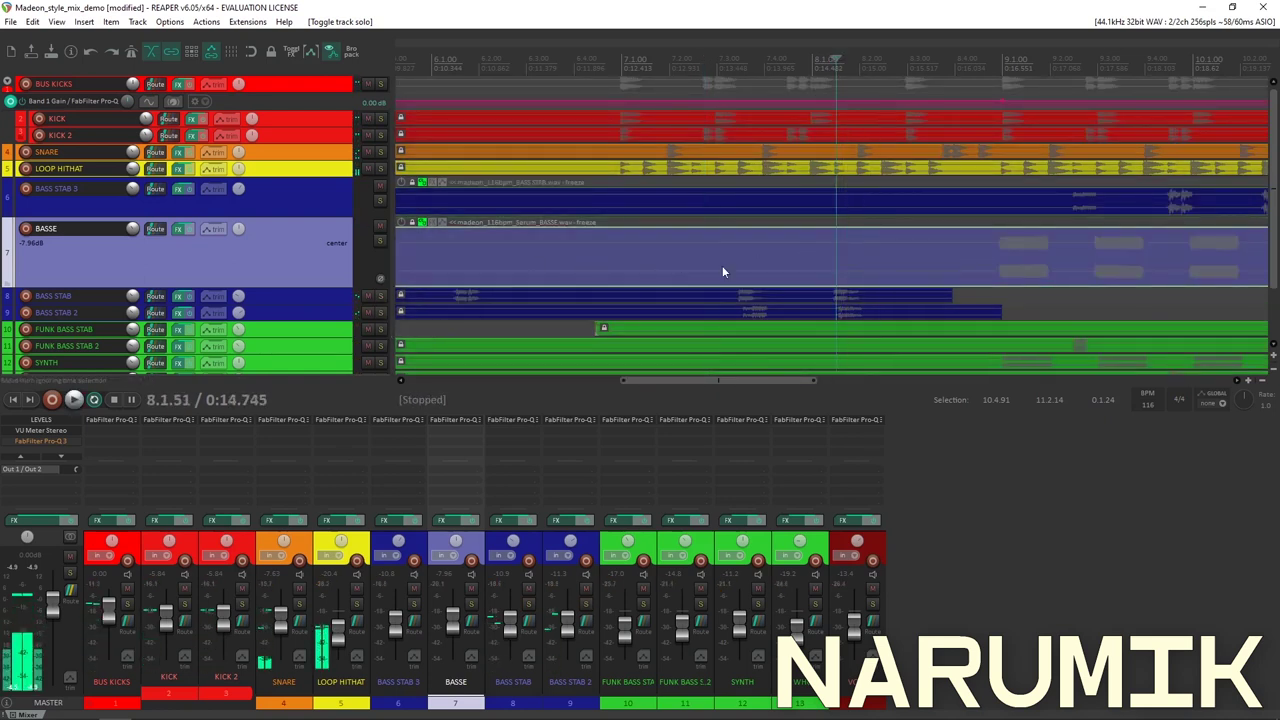
Replay the mix from 7.4.30 and save the project.
{"action": "left_click", "coordinate": [780, 244]}
{"action": "key", "text": "space"}
{"action": "key", "text": "space"}
{"action": "key", "text": "space"}
{"action": "key", "text": "space"}
{"action": "key", "text": "ctrl+s"}
Return the BASSE track to compact height, enlarge the FUNK BASS STAB track, and place the playhead at 12.2.20 before its hit.
{"action": "scroll", "coordinate": [778, 241], "scroll_direction": "down", "scroll_amount": 6}
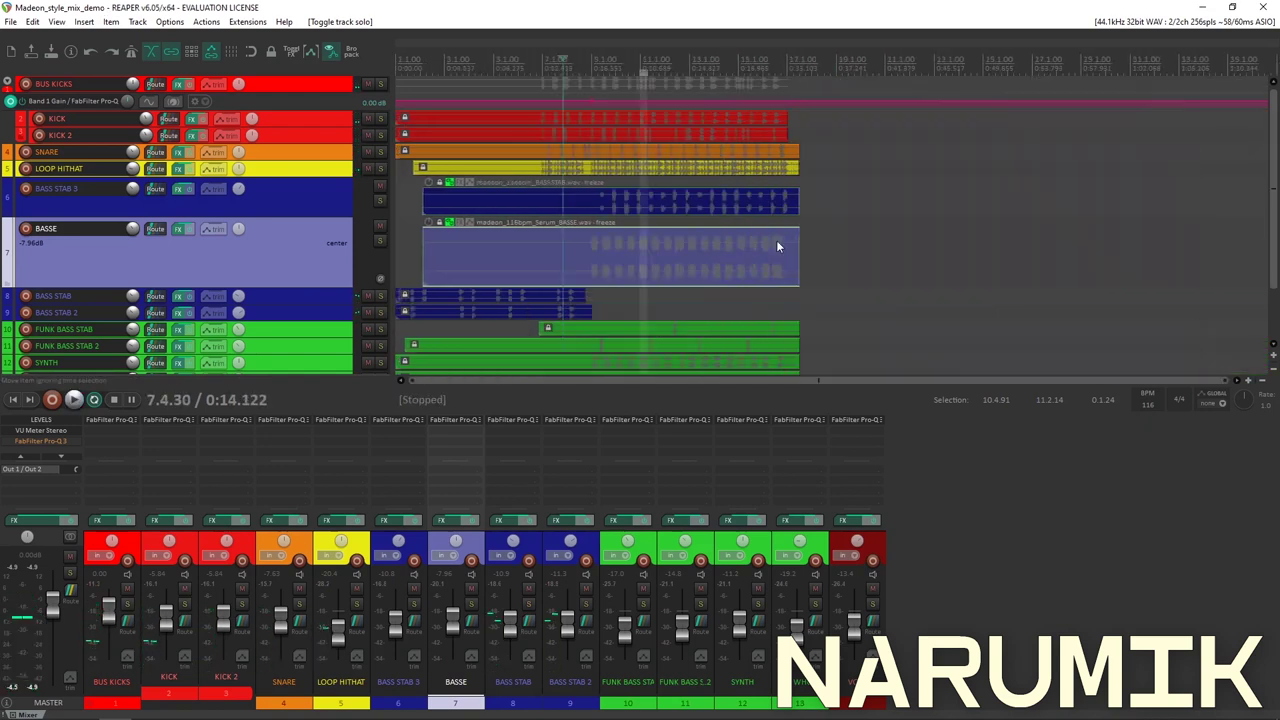
{"action": "scroll", "coordinate": [776, 243], "scroll_direction": "up", "scroll_amount": 2}
{"action": "scroll", "coordinate": [762, 295], "scroll_direction": "up", "scroll_amount": 3}
{"action": "key", "text": "z"}
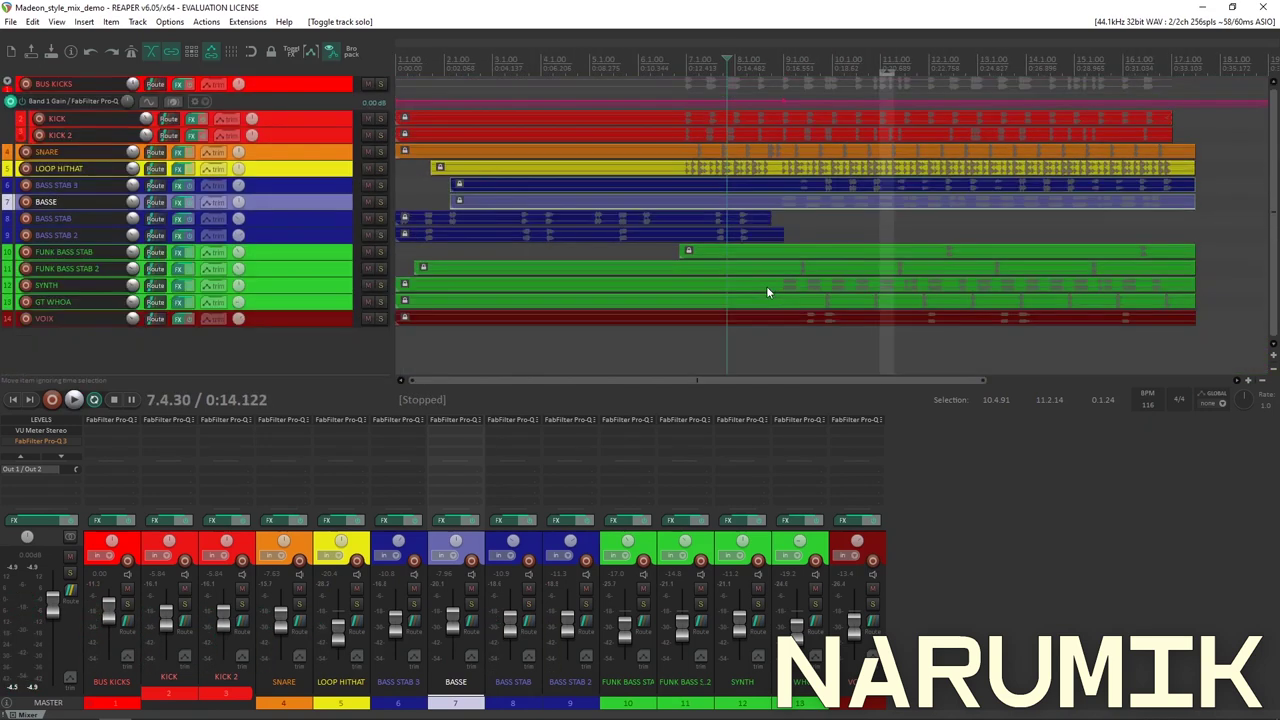
{"action": "left_click", "coordinate": [318, 251]}
{"action": "left_click_drag", "start_coordinate": [309, 260], "coordinate": [309, 325]}
{"action": "left_click", "coordinate": [943, 274]}
{"action": "key", "text": "z"}
Play the mix from 12.2.20 and open the FUNK BASS STAB Pro-Q 3 below the tracks.
{"action": "key", "text": "space"}
{"action": "key", "text": "space"}
{"action": "left_click", "coordinate": [177, 256]}
{"action": "key", "text": "space"}
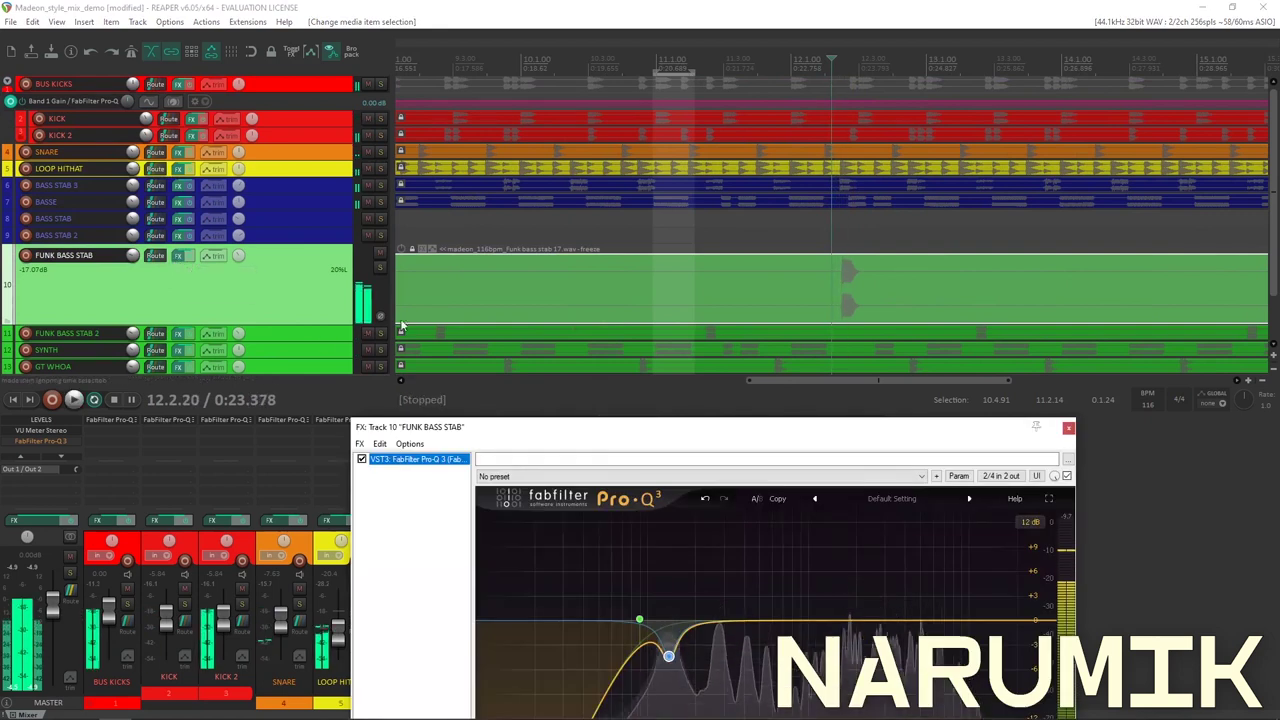
Briefly solo FUNK BASS STAB during playback and replay the mix from 12.2.20 through its hit.
{"action": "left_click", "coordinate": [379, 268]}
{"action": "left_click", "coordinate": [379, 268]}
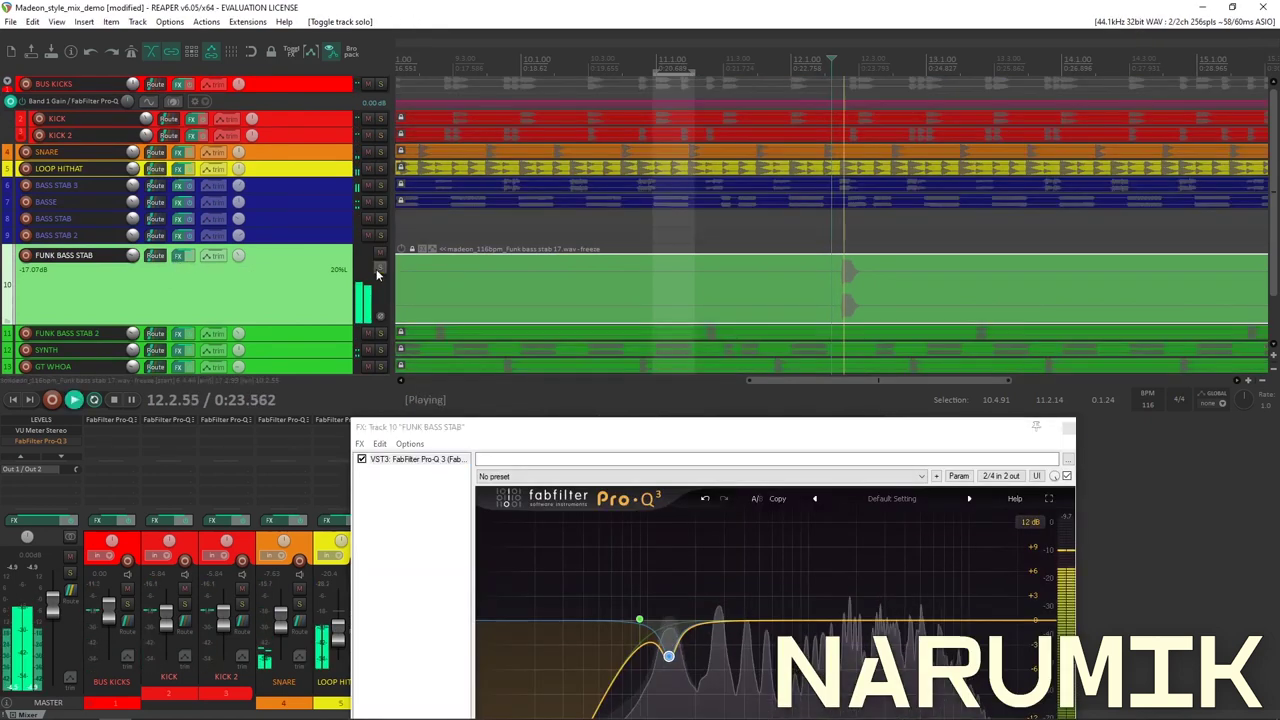
{"action": "scroll", "coordinate": [815, 305], "scroll_direction": "up", "scroll_amount": 3}
{"action": "key", "text": "space"}
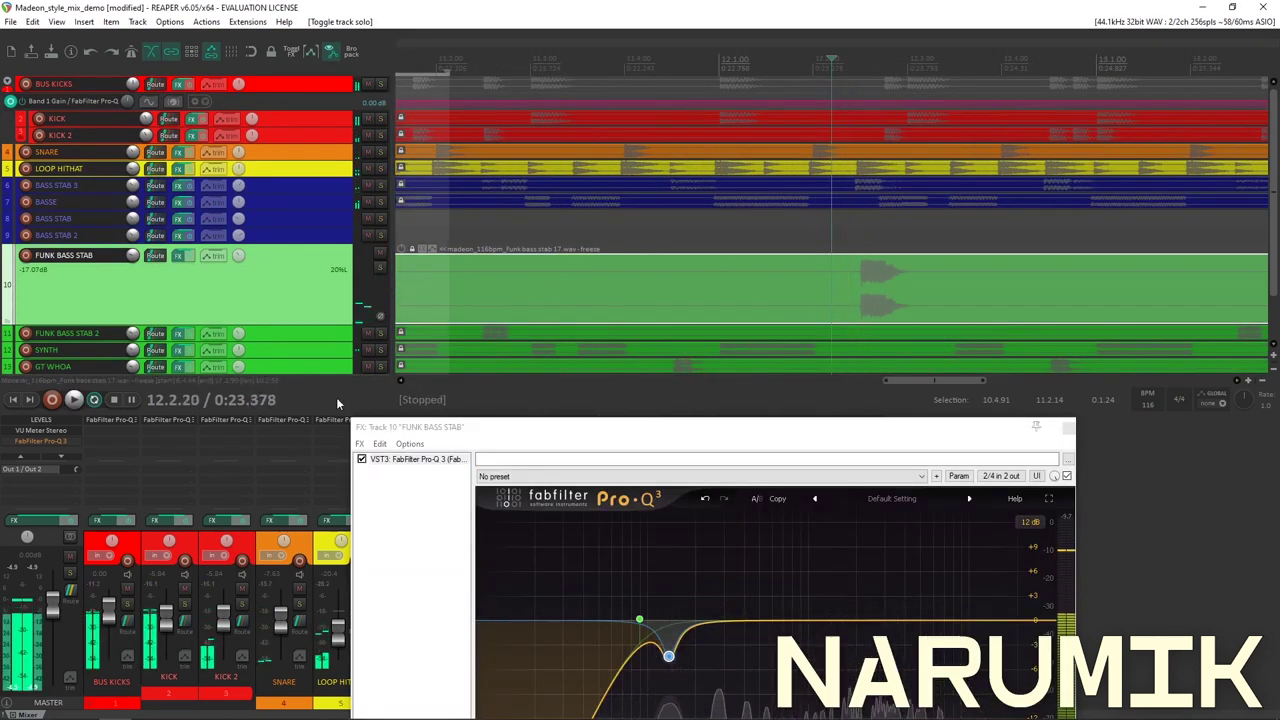
{"action": "key", "text": "space"}
{"action": "key", "text": "space"}
{"action": "key", "text": "space"}
{"action": "key", "text": "space"}
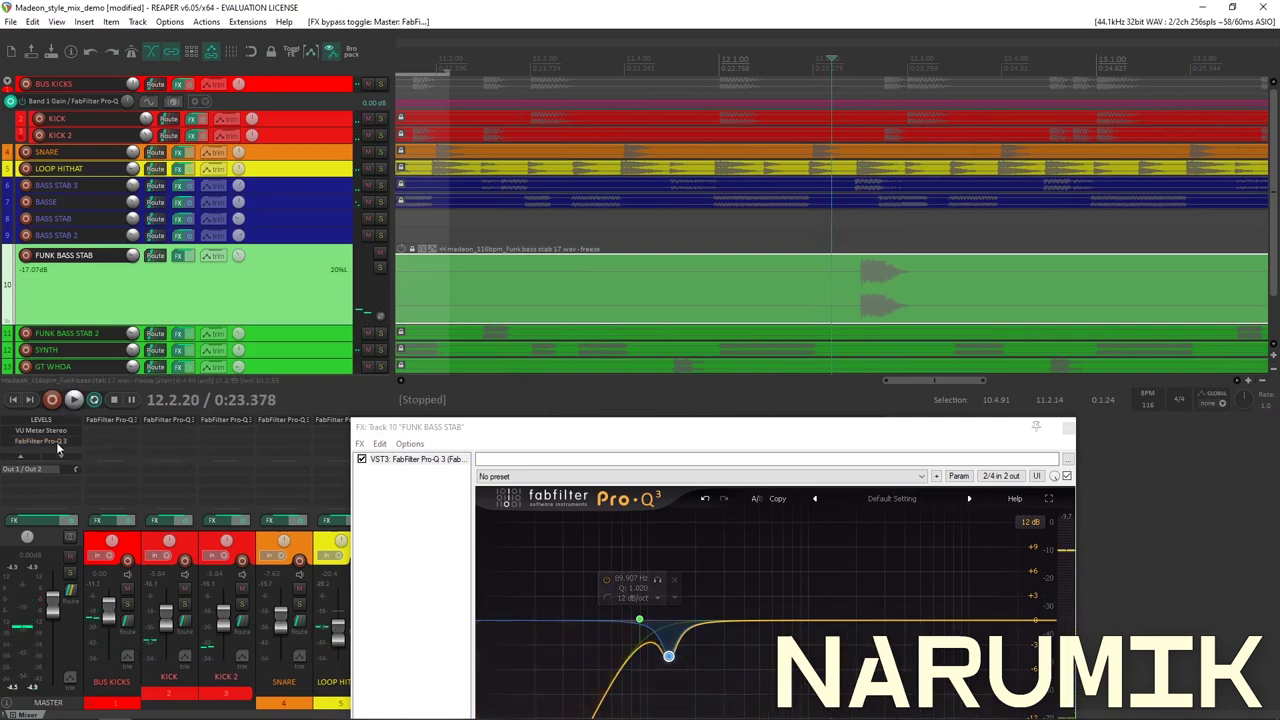
Audition the mix from 12.2.20 through the master Pro-Q 3 band-pass filter centred at about 1569 Hz, and close the filter.
{"action": "left_click", "coordinate": [57, 443]}
{"action": "key", "text": "space"}
{"action": "mouse_move", "coordinate": [693, 422]}
{"action": "left_mouse_down"}
{"action": "mouse_move", "coordinate": [609, 423]}
{"action": "mouse_move", "coordinate": [711, 421]}
{"action": "mouse_move", "coordinate": [696, 421]}
{"action": "left_mouse_up"}
{"action": "key", "text": "space"}
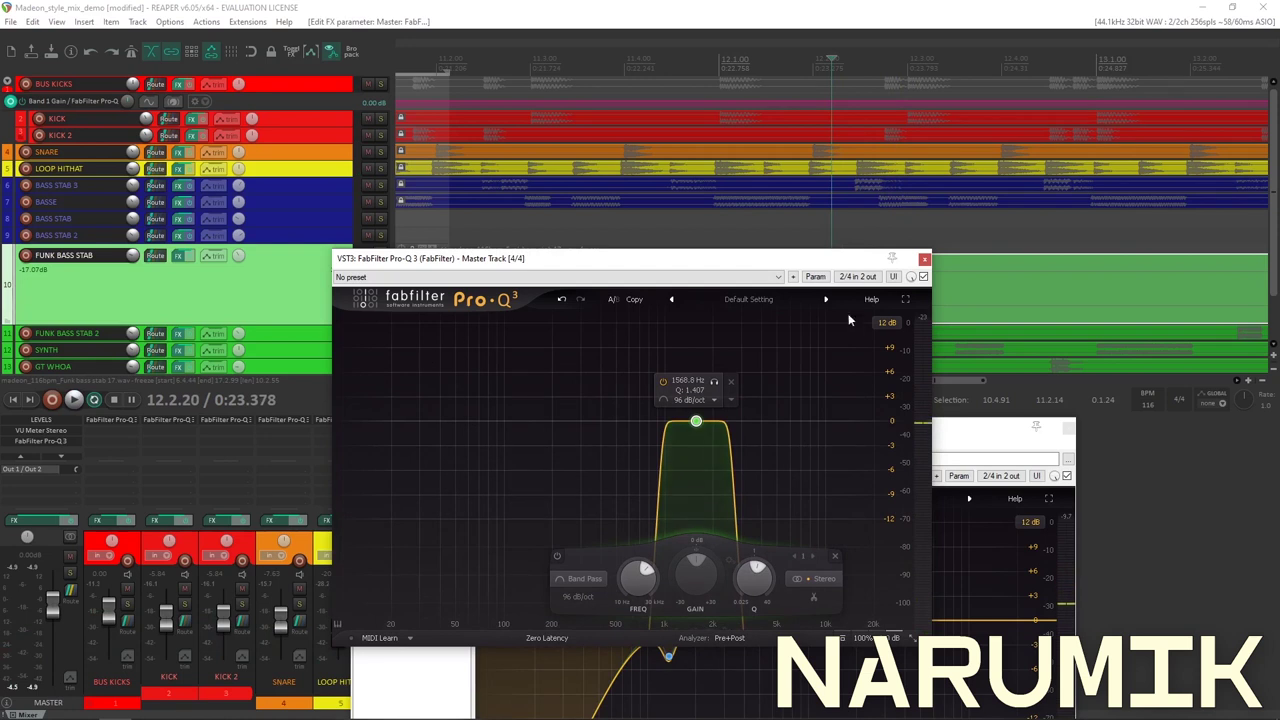
{"action": "left_click", "coordinate": [924, 259]}
{"action": "key", "text": "space"}
{"action": "key", "text": "space"}
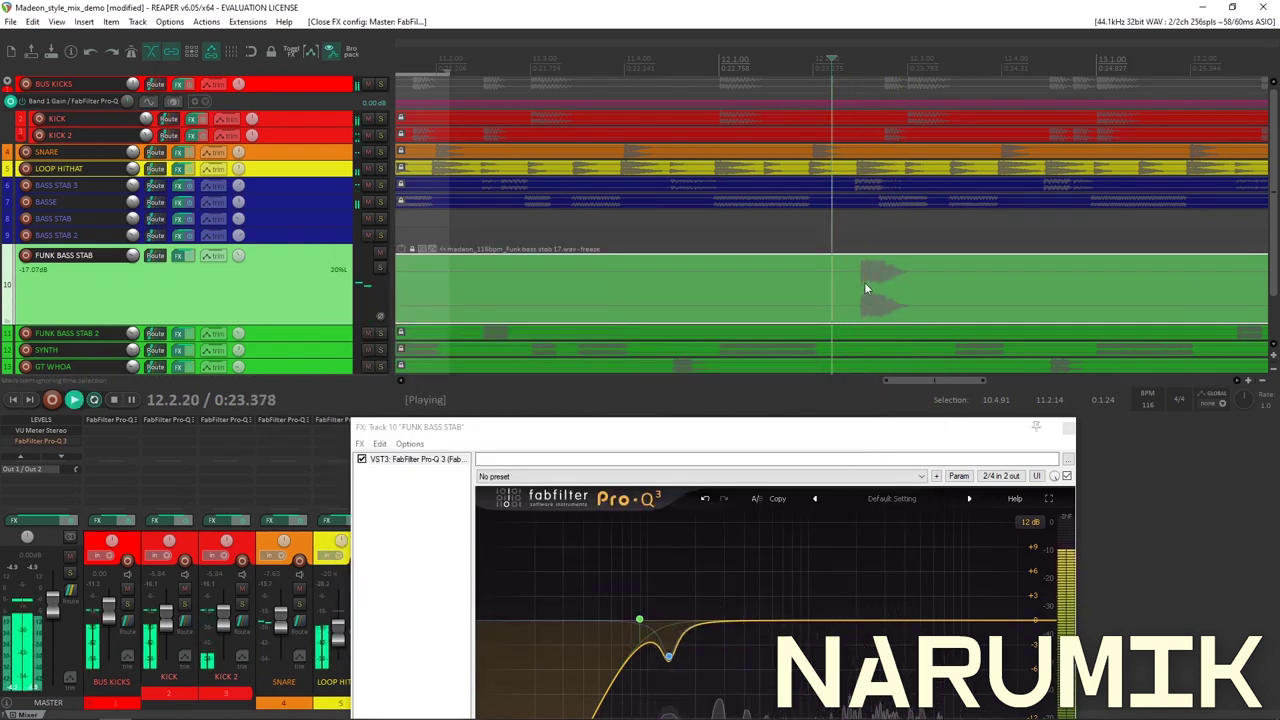
Briefly solo BASS STAB 3 from 12.2.35, inspect its Pro-Q 3 curve, and replay the passage.
{"action": "scroll", "coordinate": [864, 282], "scroll_direction": "up", "scroll_amount": 1}
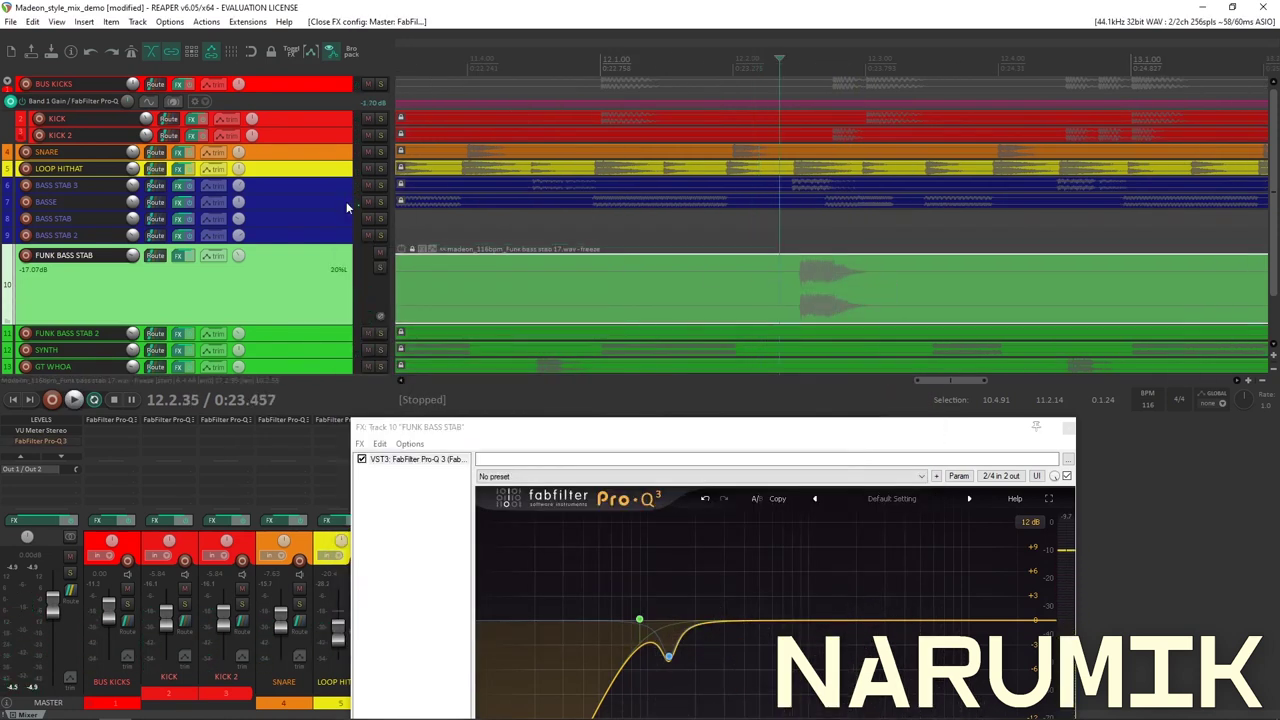
{"action": "left_click", "coordinate": [380, 186]}
{"action": "left_click", "coordinate": [380, 186]}
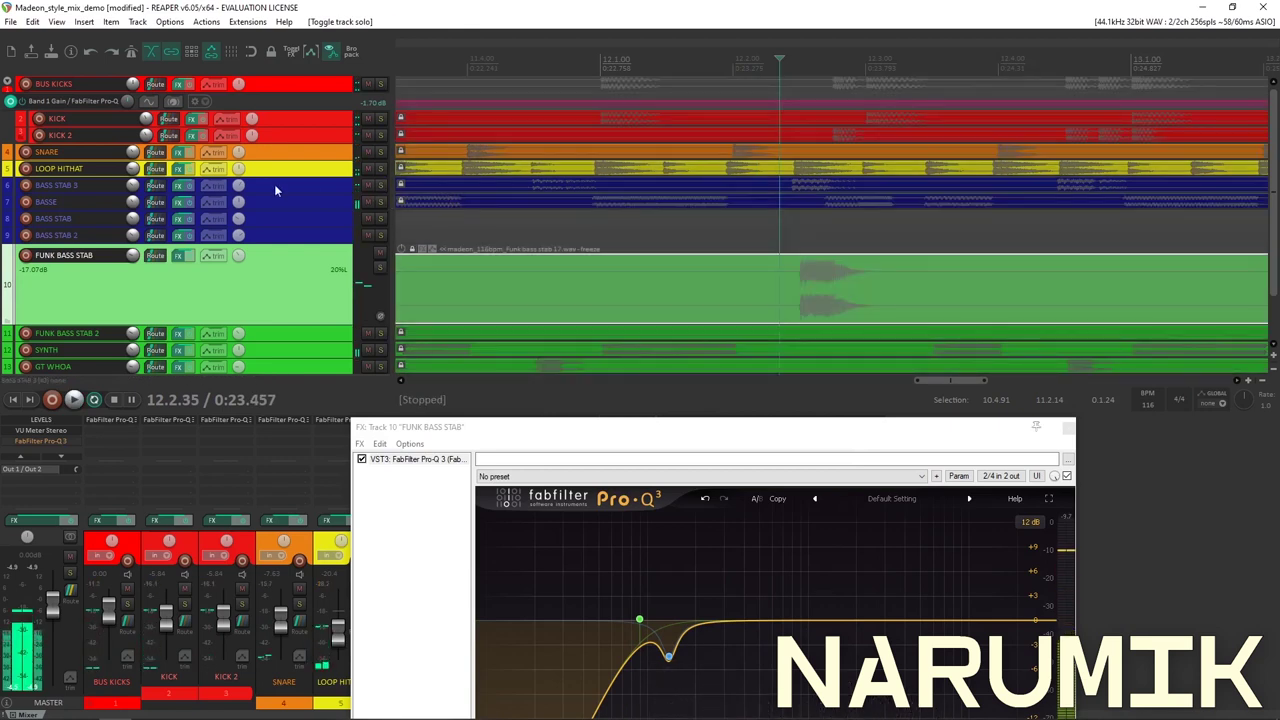
{"action": "left_click", "coordinate": [178, 186]}
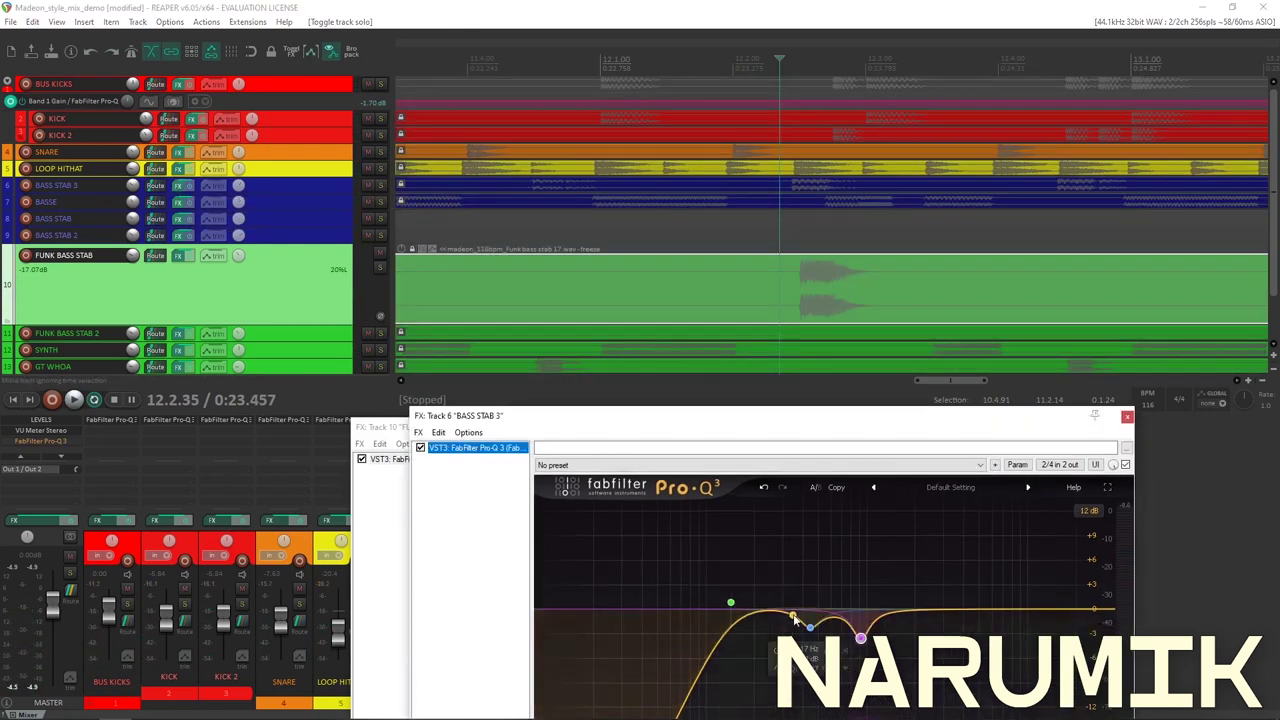
{"action": "left_click", "coordinate": [1127, 417]}
{"action": "key", "text": "space"}
{"action": "key", "text": "space"}
{"action": "key", "text": "space"}
Play the mix from 16.2.75 at the second FUNK BASS STAB hit.
{"action": "key", "text": "space"}
{"action": "scroll", "coordinate": [795, 282], "scroll_direction": "down", "scroll_amount": 7}
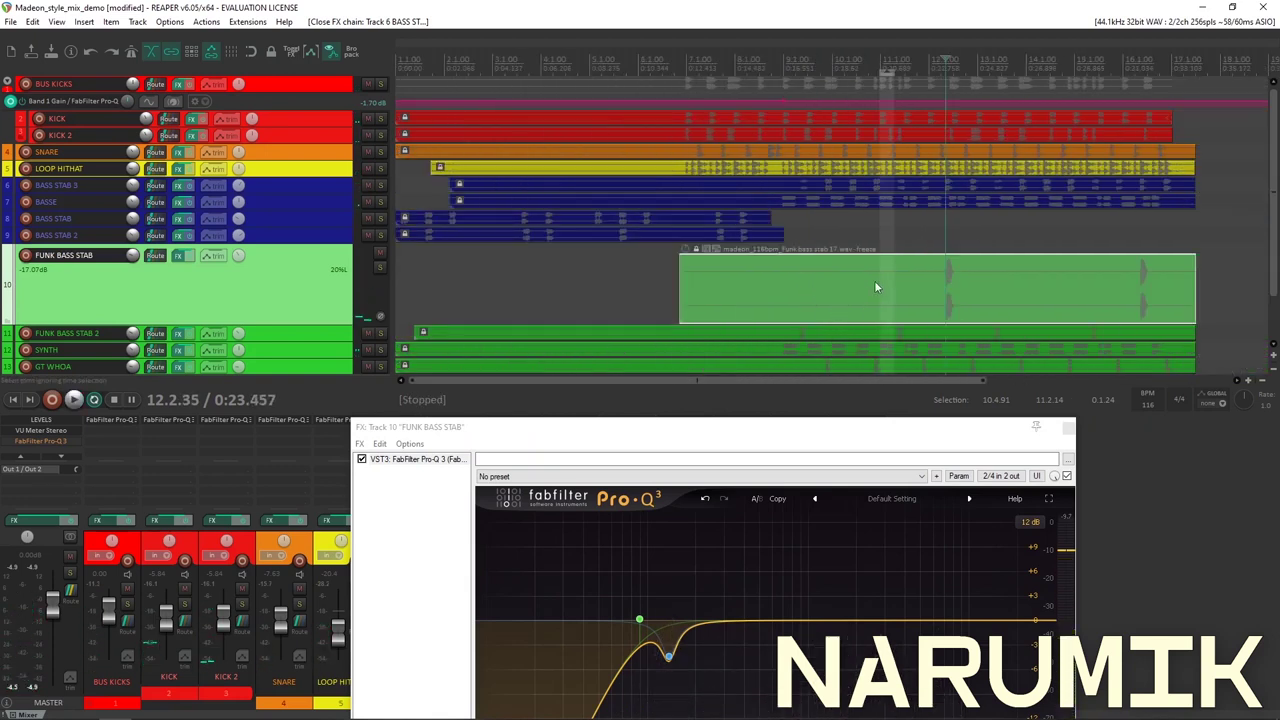
{"action": "left_click", "coordinate": [1141, 300]}
{"action": "scroll", "coordinate": [1146, 308], "scroll_direction": "up", "scroll_amount": 4}
{"action": "scroll", "coordinate": [1146, 308], "scroll_direction": "up", "scroll_amount": 4}
{"action": "key", "text": "space"}
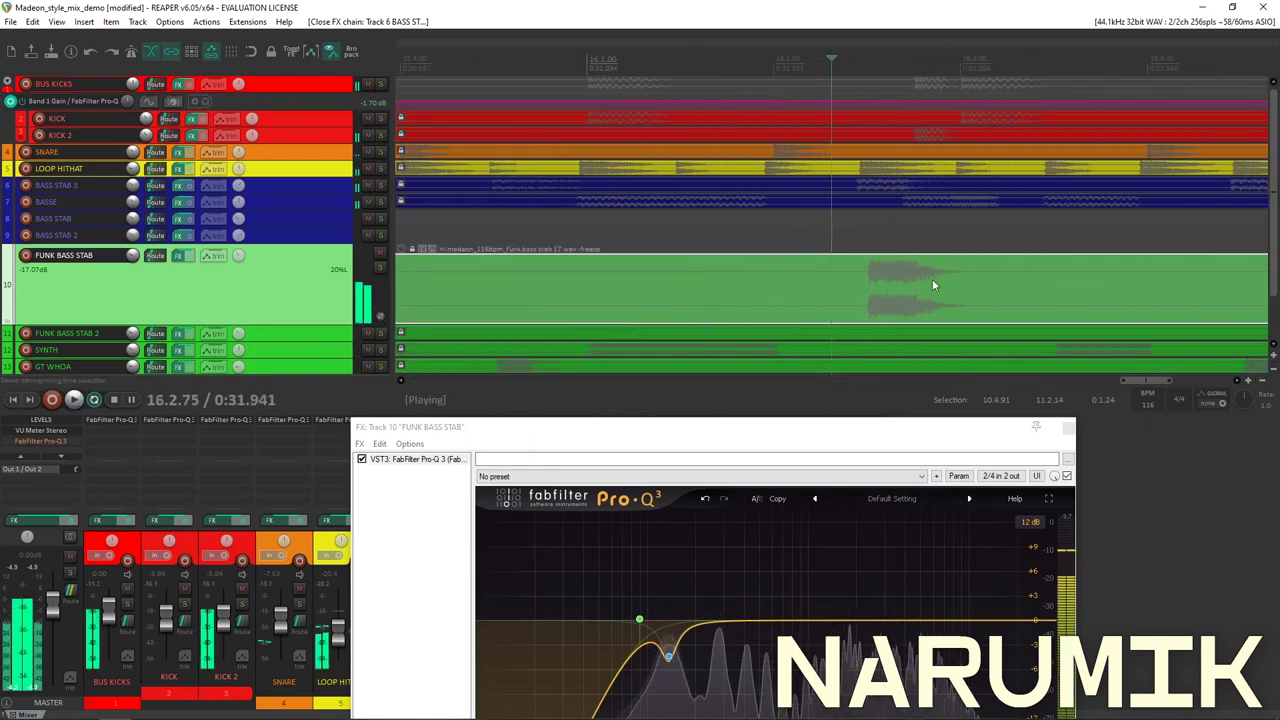
{"action": "scroll", "coordinate": [915, 276], "scroll_direction": "down", "scroll_amount": 7}
{"action": "key", "text": "space"}
{"action": "key", "text": "space"}
{"action": "key", "text": "space"}
Place the playhead at 12.2.41 with the BASS STAB 3 item selected, and open that track's Pro-Q 3.
{"action": "left_click", "coordinate": [551, 270]}
{"action": "scroll", "coordinate": [771, 294], "scroll_direction": "up", "scroll_amount": 6}
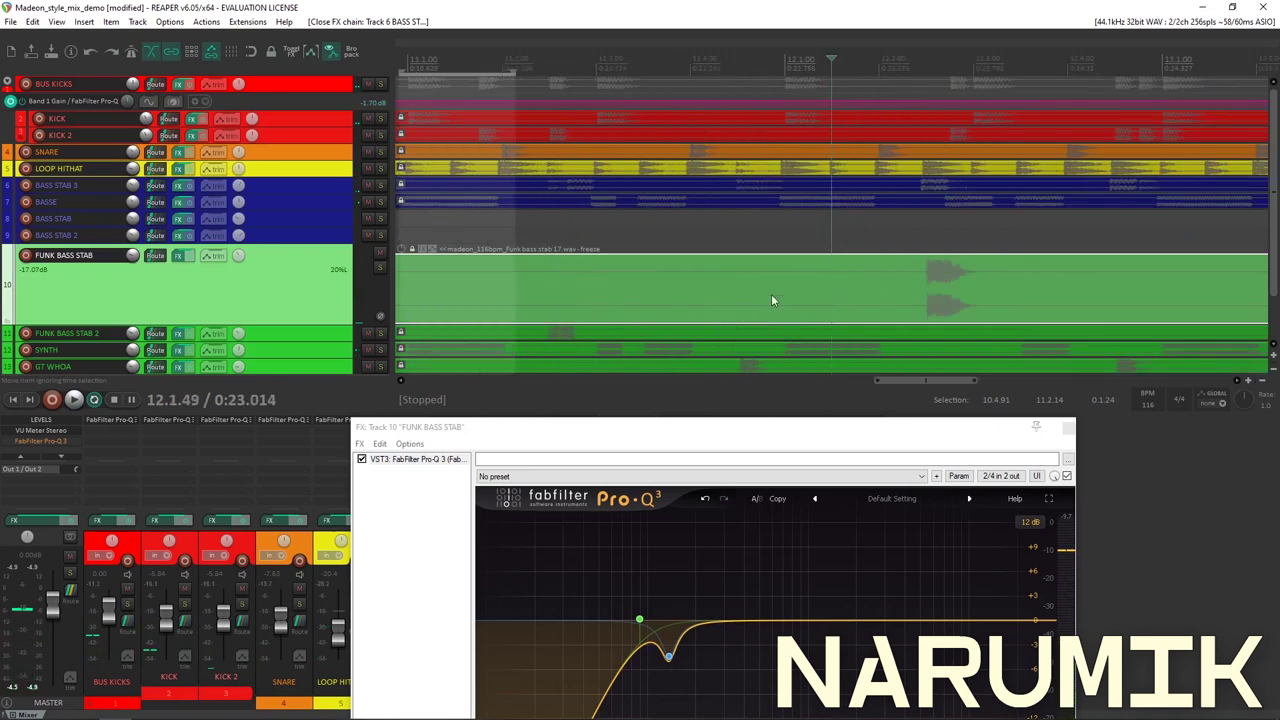
{"action": "left_click", "coordinate": [1005, 188]}
{"action": "scroll", "coordinate": [914, 209], "scroll_direction": "up", "scroll_amount": 2}
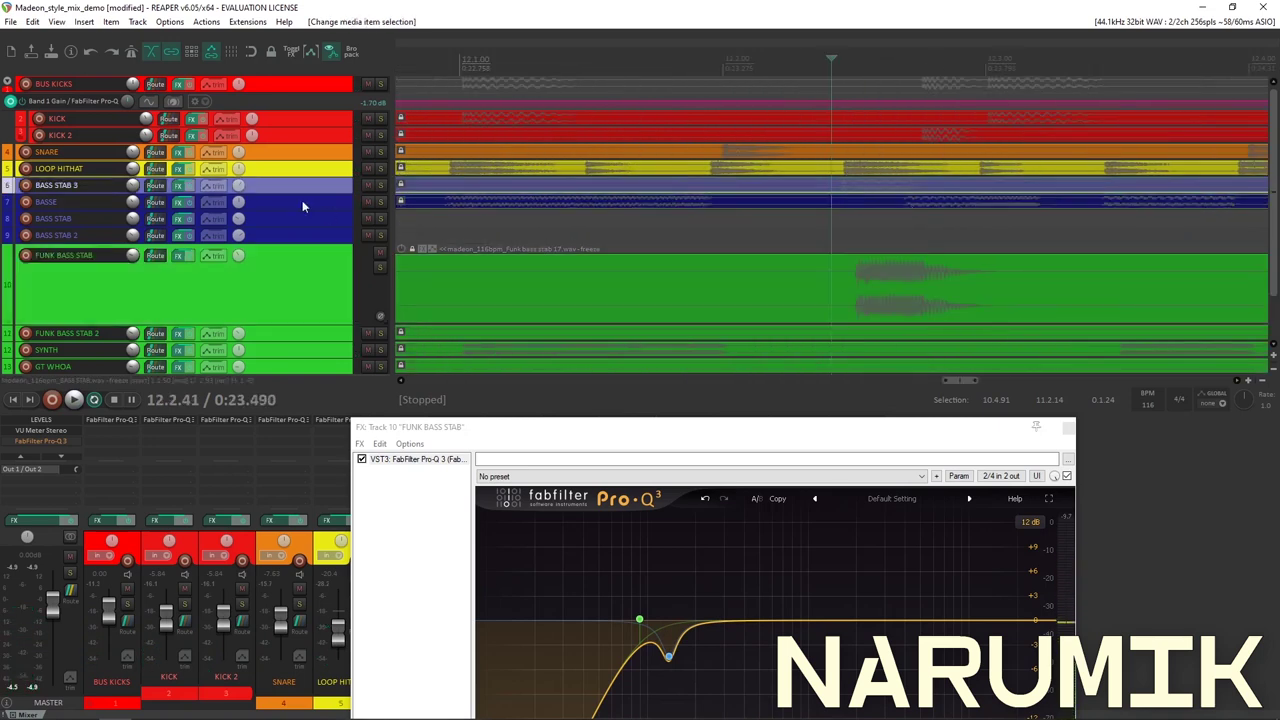
{"action": "left_click", "coordinate": [179, 186]}
{"action": "scroll", "coordinate": [784, 259], "scroll_direction": "down", "scroll_amount": 3}
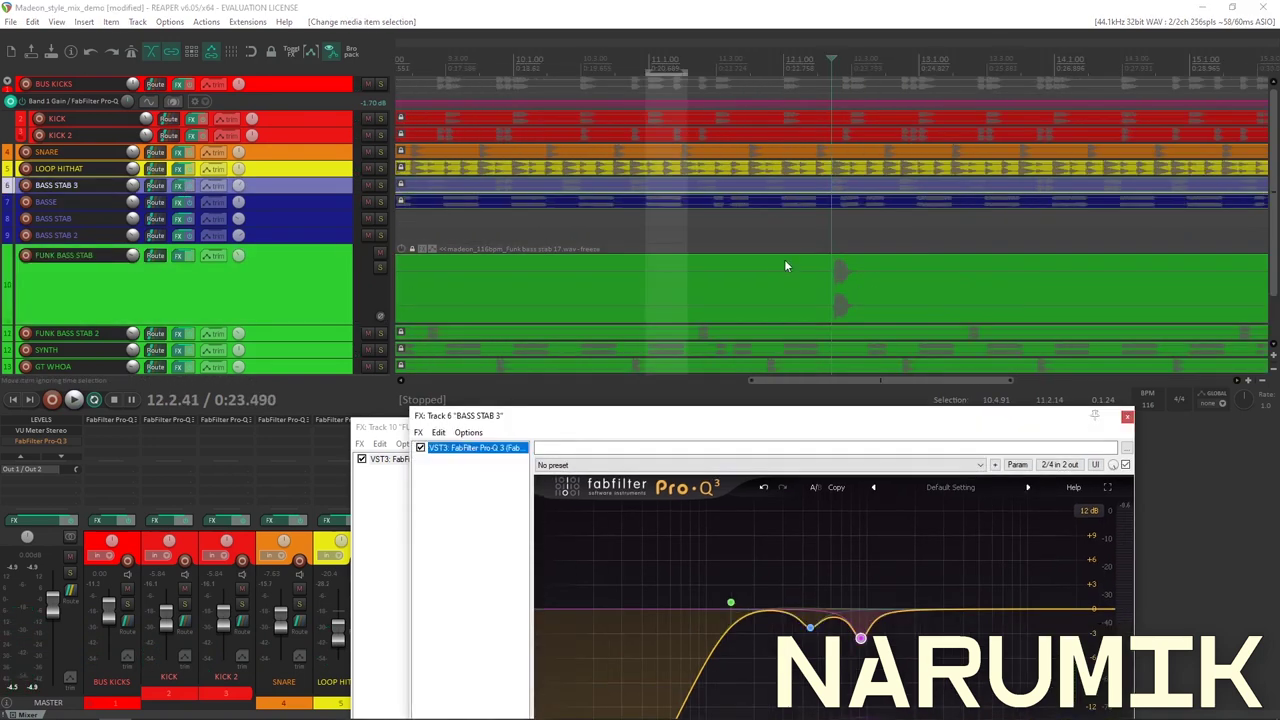
Add a narrow bell band at about 1785 Hz to the BASS STAB 3 Pro-Q 3 and boost it to about +10 dB.
{"action": "left_click_drag", "start_coordinate": [928, 610], "coordinate": [929, 627]}
{"action": "left_click_drag", "start_coordinate": [869, 429], "coordinate": [722, 221]}
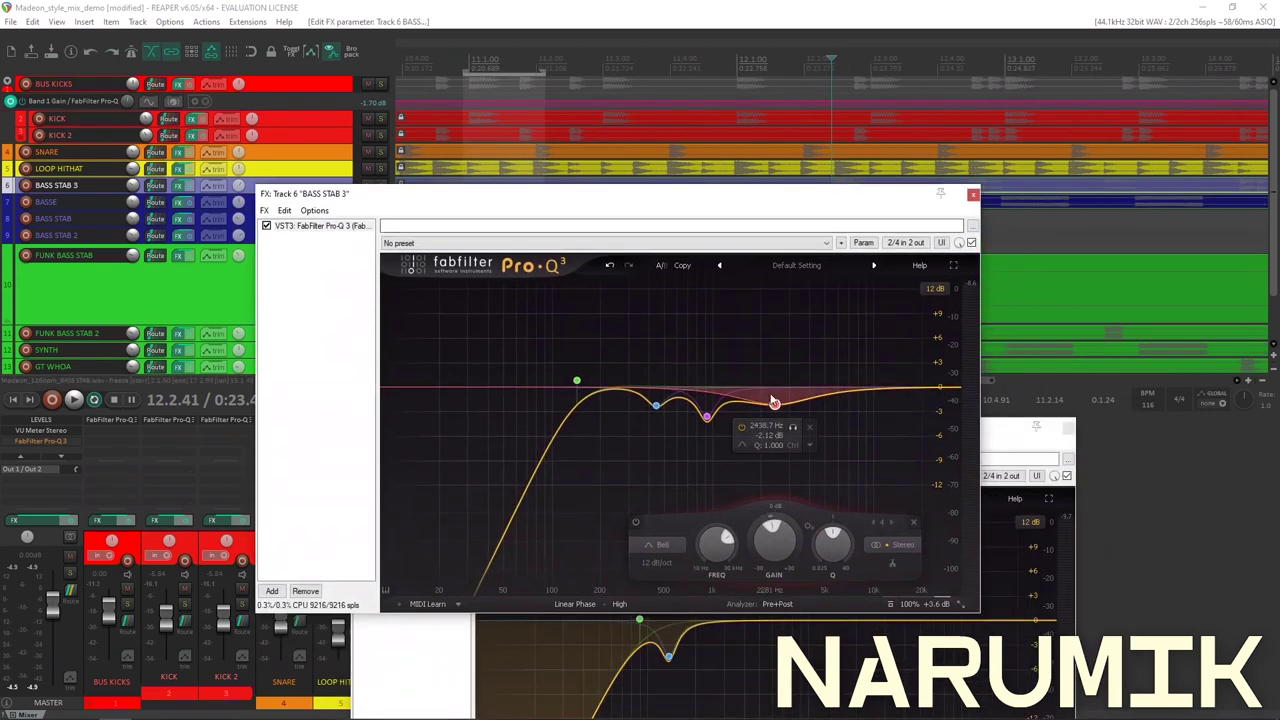
{"action": "left_click_drag", "start_coordinate": [773, 401], "coordinate": [786, 430]}
{"action": "left_click_drag", "start_coordinate": [752, 195], "coordinate": [535, 155]}
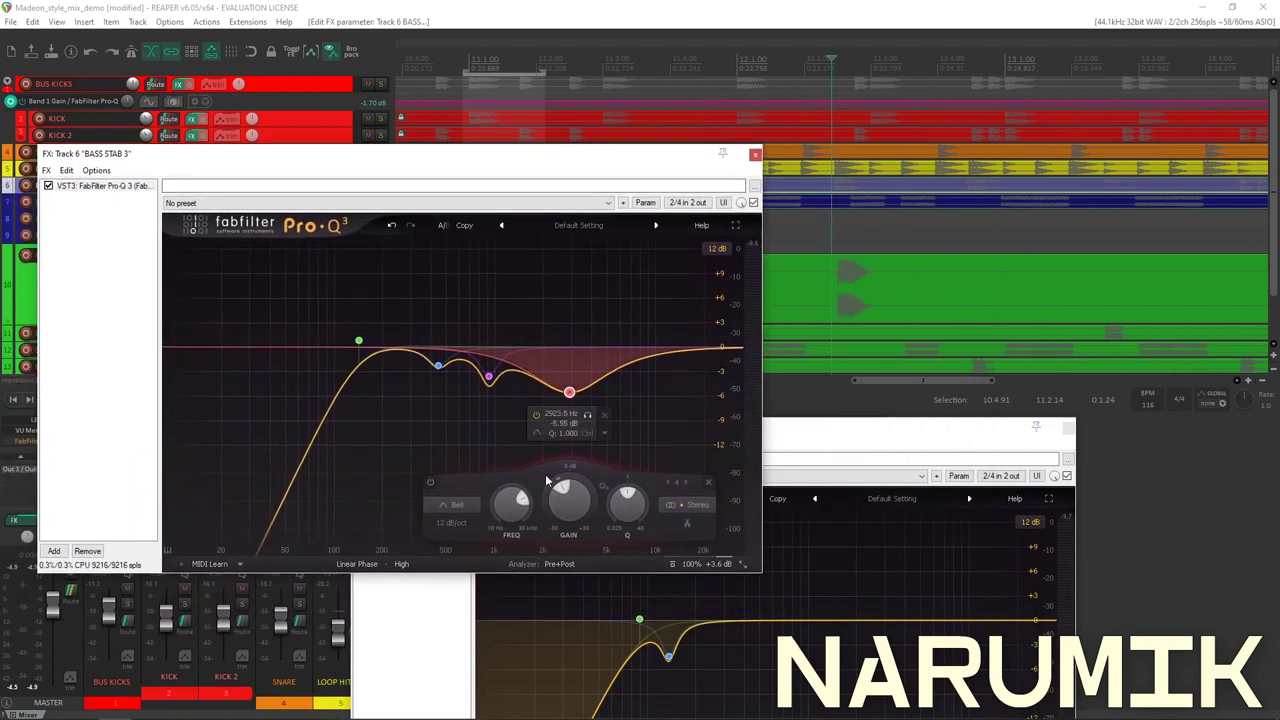
{"action": "left_click_drag", "start_coordinate": [629, 494], "coordinate": [645, 486]}
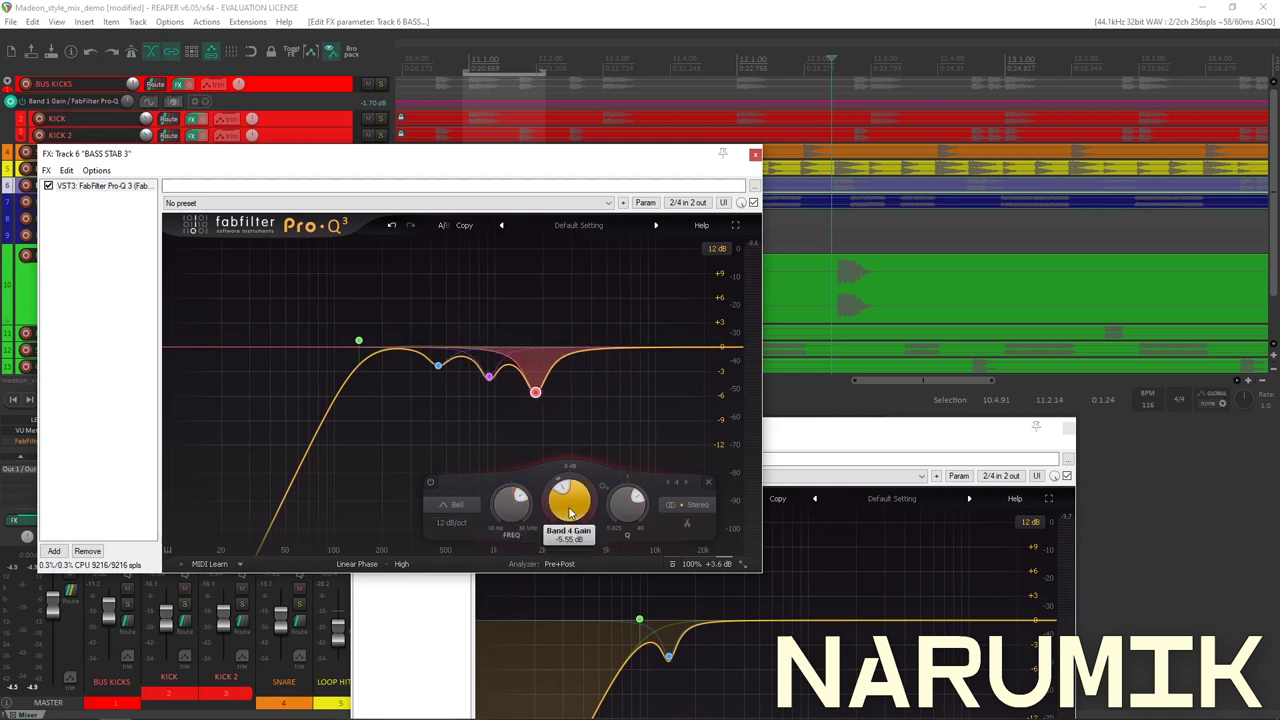
{"action": "left_click_drag", "start_coordinate": [567, 508], "coordinate": [567, 460]}
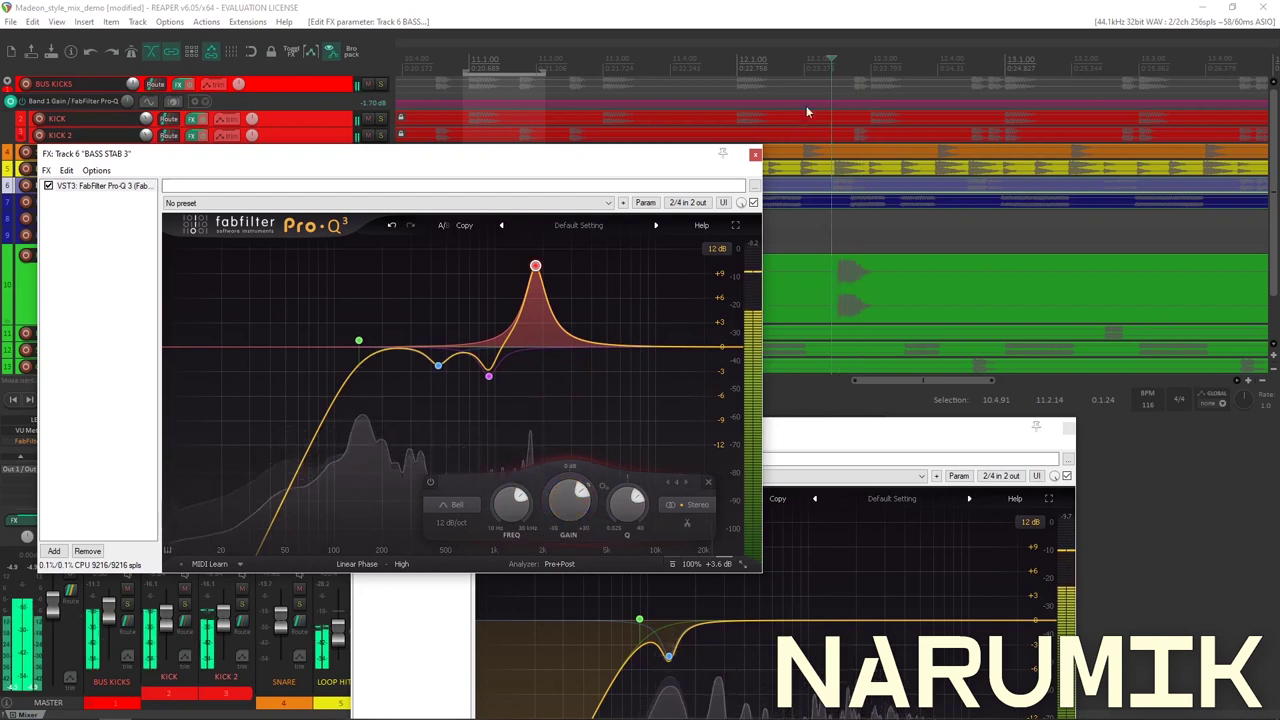
Set the time selection from 12.2.44 to 12.3.05 and loop it with the BASS STAB 3 EQ in view.
{"action": "left_click_drag", "start_coordinate": [832, 64], "coordinate": [874, 62]}
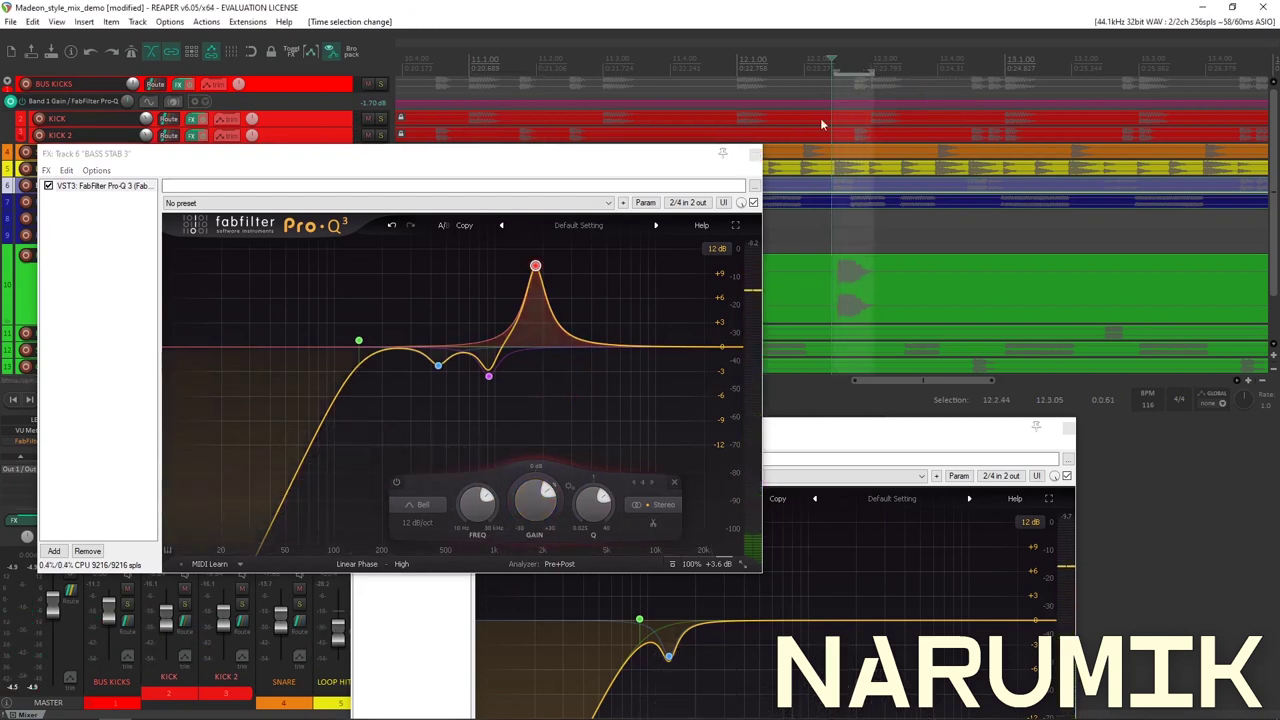
{"action": "left_click_drag", "start_coordinate": [433, 158], "coordinate": [775, 234]}
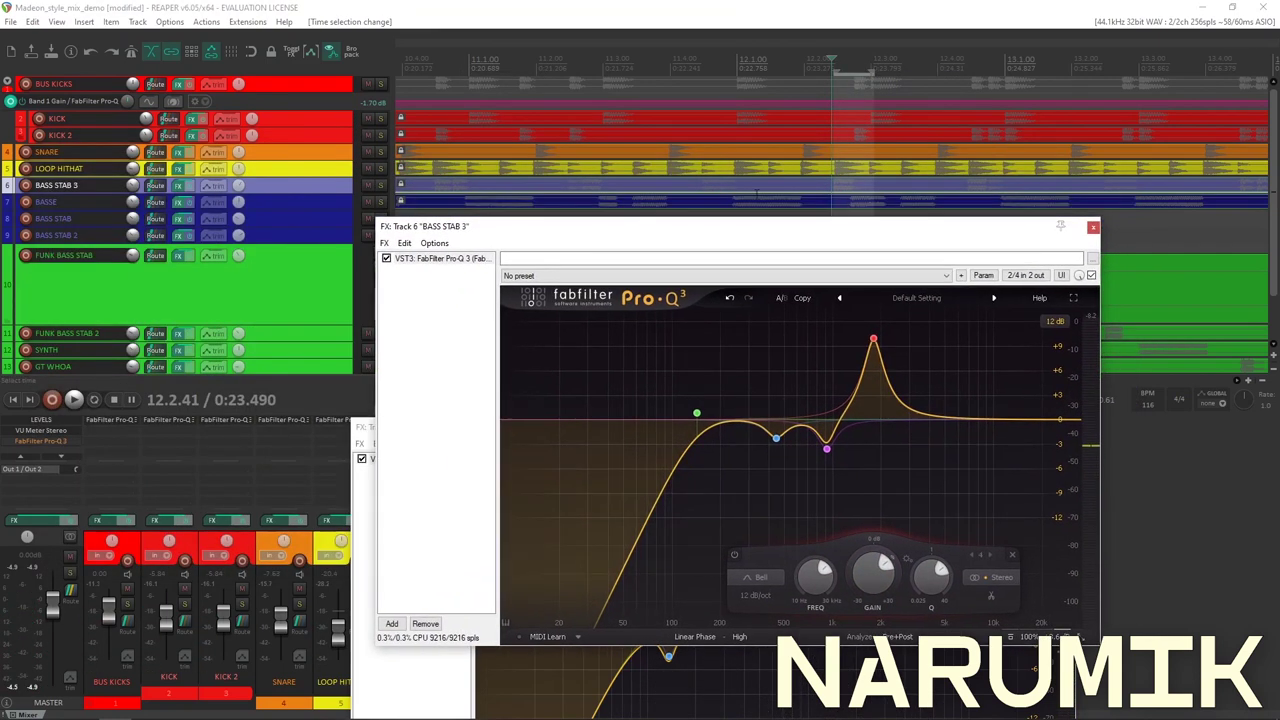
{"action": "key", "text": "space"}
Set the 1785 Hz band's gain to about -4.84 dB and compare it with the band bypassed during loop playback.
{"action": "left_click_drag", "start_coordinate": [873, 572], "coordinate": [876, 632]}
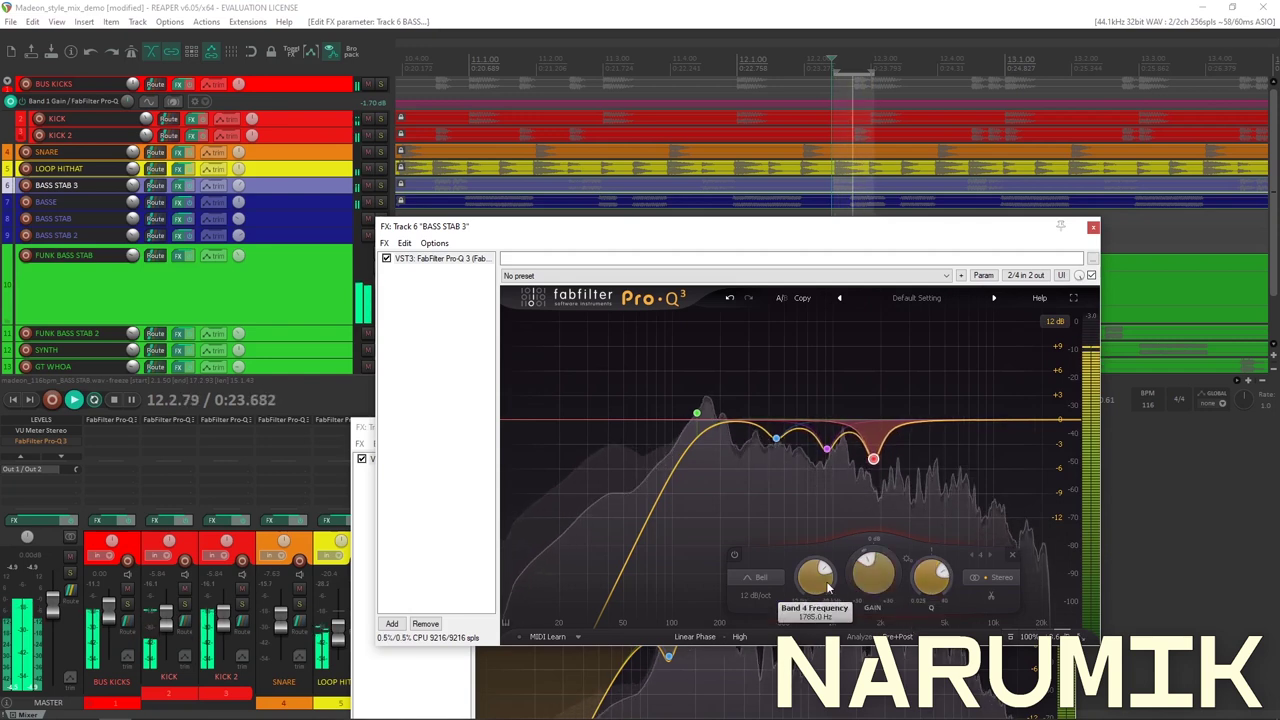
{"action": "left_click", "coordinate": [734, 555]}
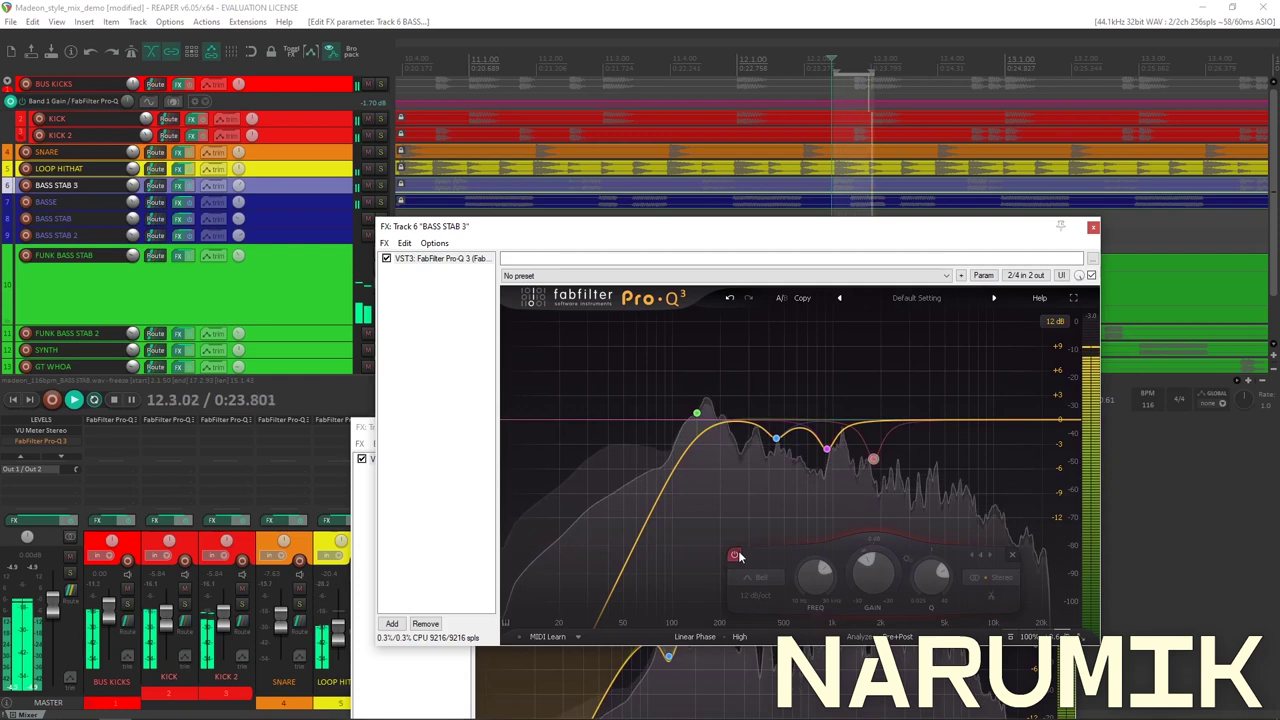
{"action": "left_click", "coordinate": [735, 555]}
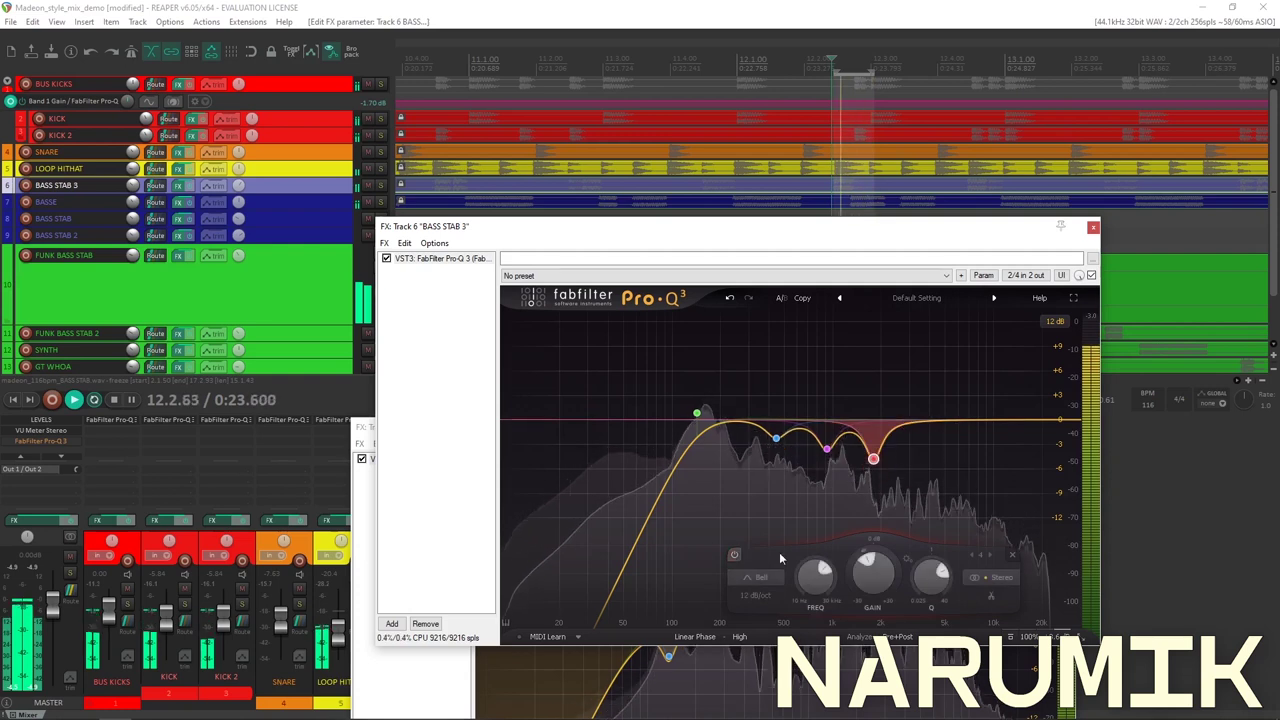
{"action": "key", "text": "space"}
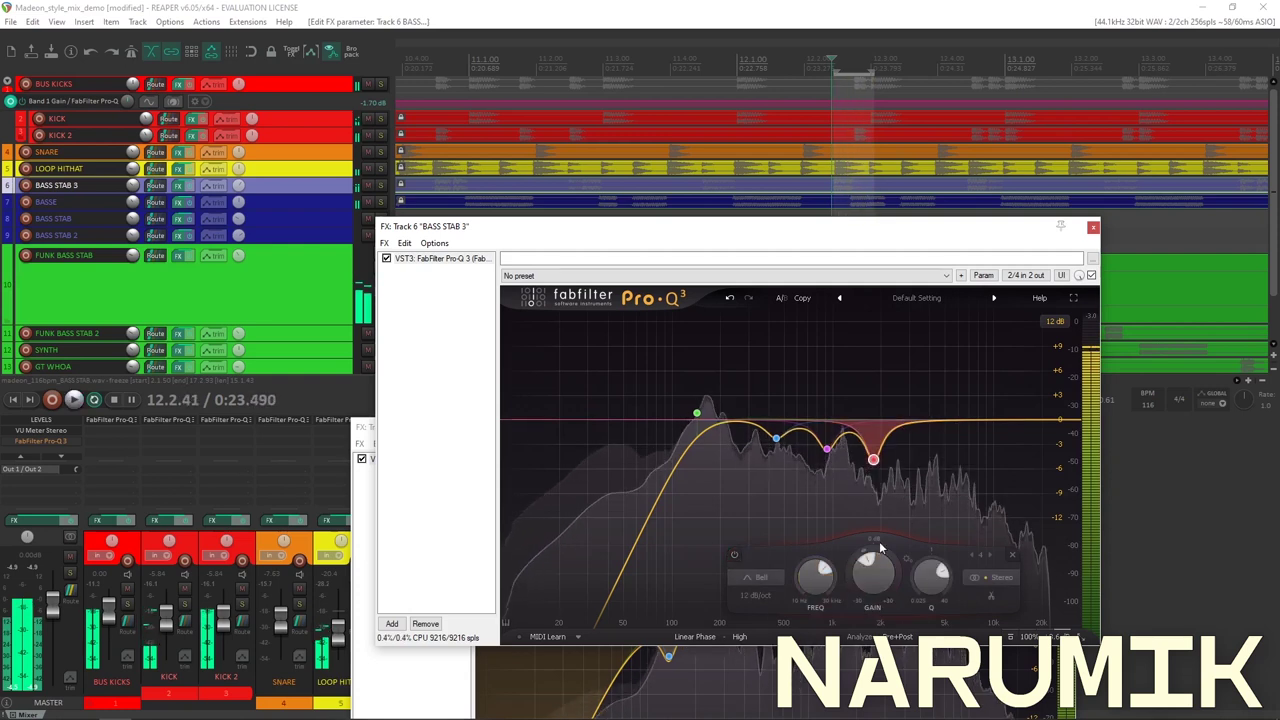
Show the Band 4 Gain envelope of the BASS STAB 3 Pro-Q 3, close the EQ, and enlarge the envelope lane.
{"action": "right_click", "coordinate": [872, 584]}
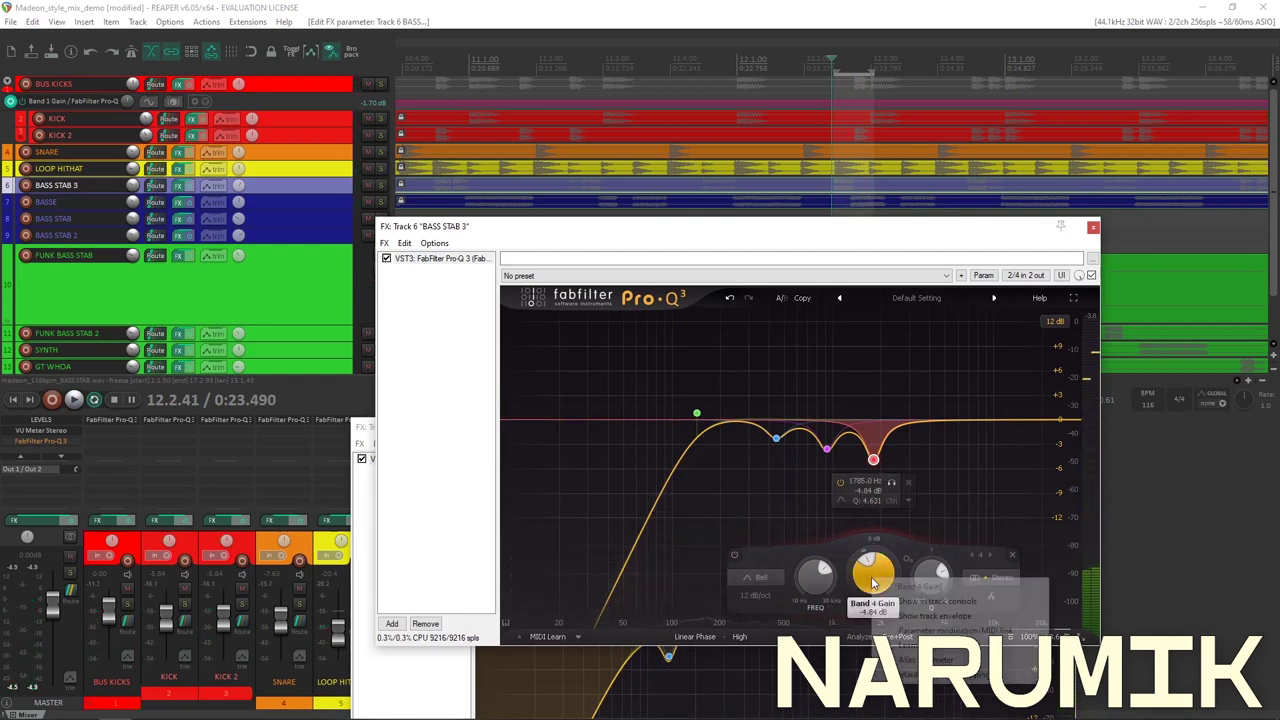
{"action": "left_click", "coordinate": [930, 616]}
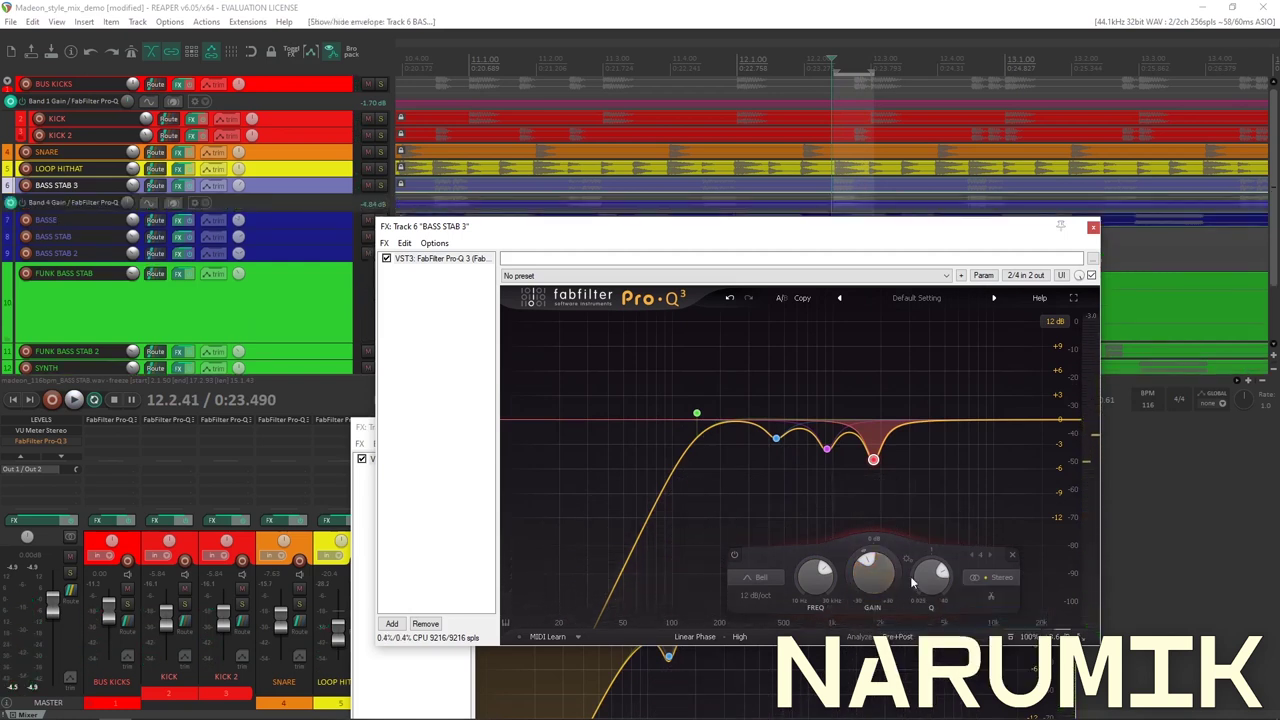
{"action": "left_click", "coordinate": [1094, 228]}
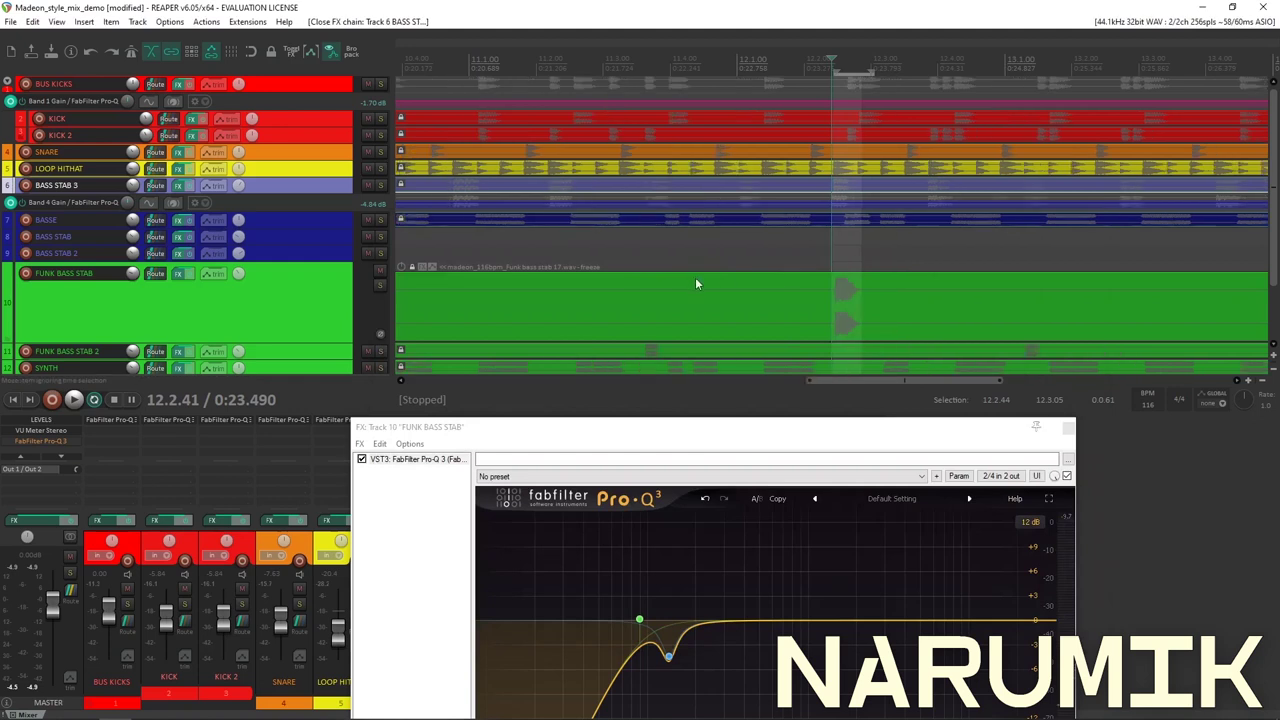
{"action": "left_click", "coordinate": [292, 321]}
{"action": "scroll", "coordinate": [908, 272], "scroll_direction": "up", "scroll_amount": 2}
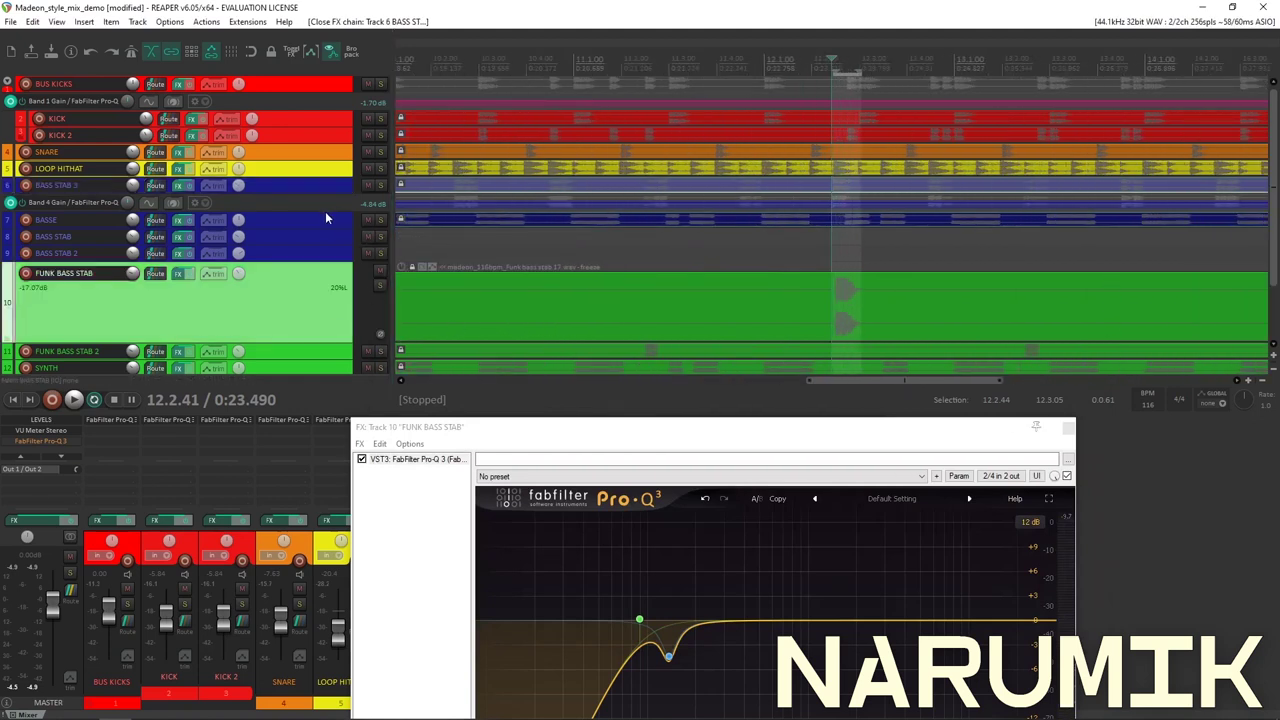
{"action": "left_click_drag", "start_coordinate": [325, 210], "coordinate": [306, 356]}
Shape the Band 4 Gain envelope to stay at 0 dB and dip to -4.84 dB only around the 12.2 hit.
{"action": "mouse_move", "coordinate": [820, 278]}
{"action": "left_mouse_down"}
{"action": "mouse_move", "coordinate": [763, 279]}
{"action": "mouse_move", "coordinate": [720, 243]}
{"action": "mouse_move", "coordinate": [752, 248]}
{"action": "mouse_move", "coordinate": [704, 270]}
{"action": "left_mouse_up"}
{"action": "scroll", "coordinate": [742, 270], "scroll_direction": "down", "scroll_amount": 3}
{"action": "left_click", "coordinate": [1066, 428]}
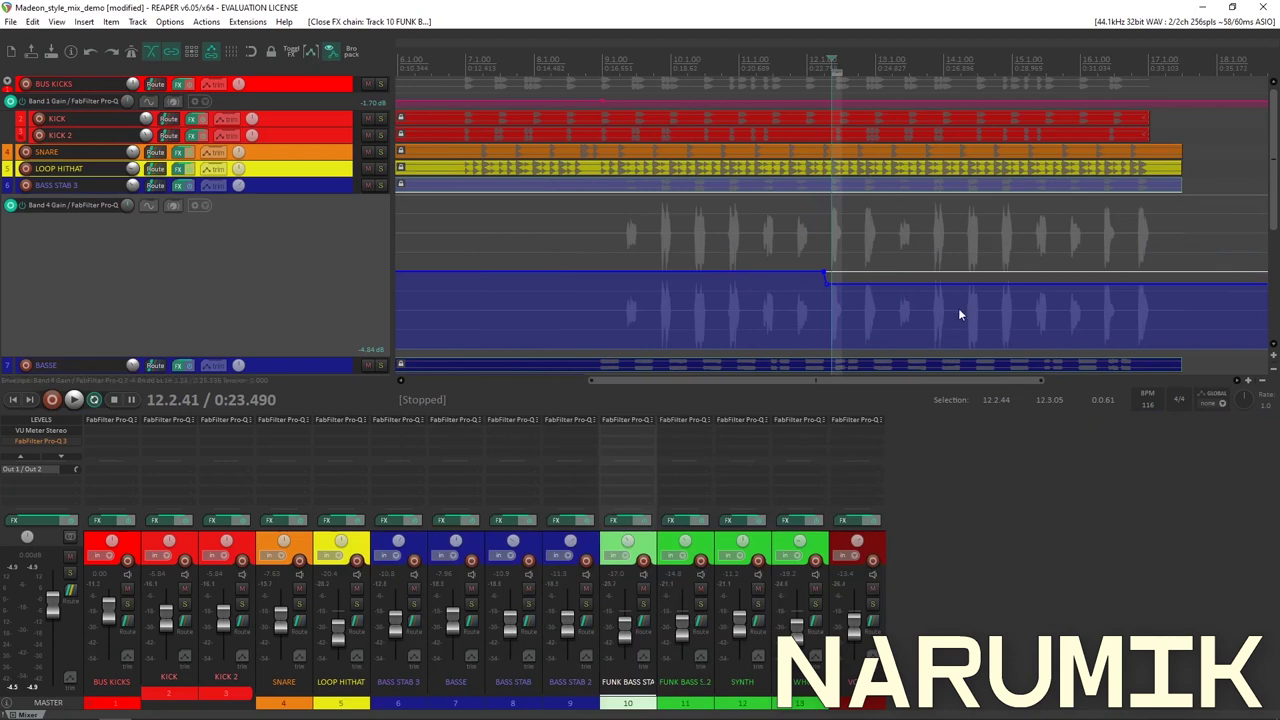
{"action": "left_click_drag", "start_coordinate": [1272, 207], "coordinate": [1272, 241]}
{"action": "left_click", "coordinate": [852, 214], "text": "ctrl"}
{"action": "left_click", "coordinate": [864, 214], "text": "ctrl"}
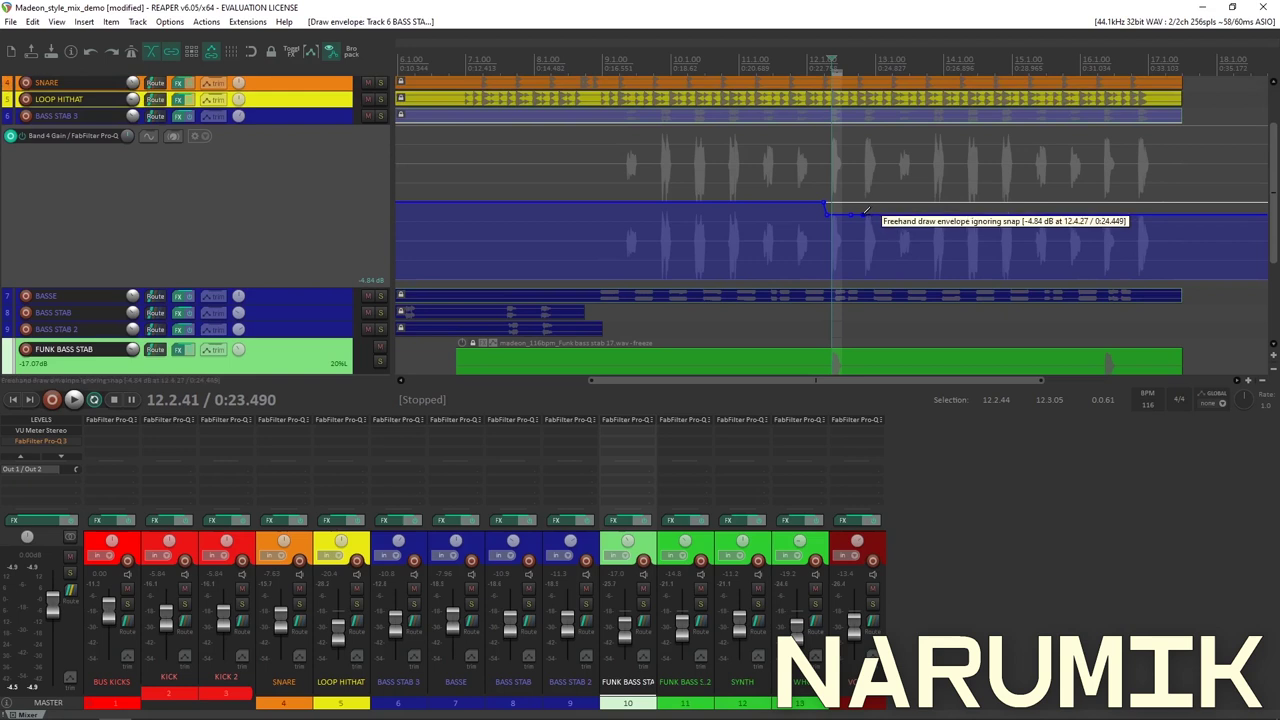
{"action": "mouse_move", "coordinate": [900, 214]}
{"action": "left_mouse_down"}
{"action": "mouse_move", "coordinate": [900, 178]}
{"action": "mouse_move", "coordinate": [887, 204]}
{"action": "left_mouse_up"}
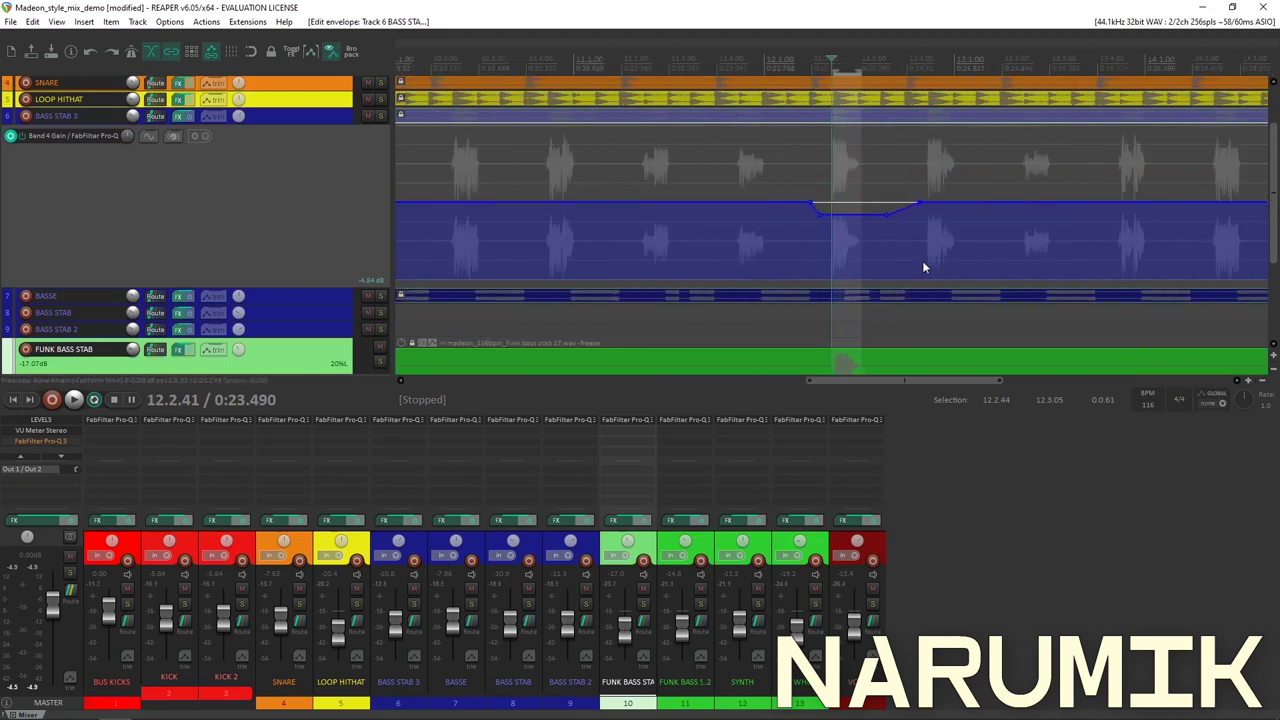
Draw a second Band 4 Gain dip to about -3.9 dB around the BASS STAB 3 hit at 16.2, and save the project.
{"action": "scroll", "coordinate": [922, 260], "scroll_direction": "down", "scroll_amount": 3}
{"action": "left_click", "coordinate": [1143, 242]}
{"action": "scroll", "coordinate": [1100, 250], "scroll_direction": "up", "scroll_amount": 5}
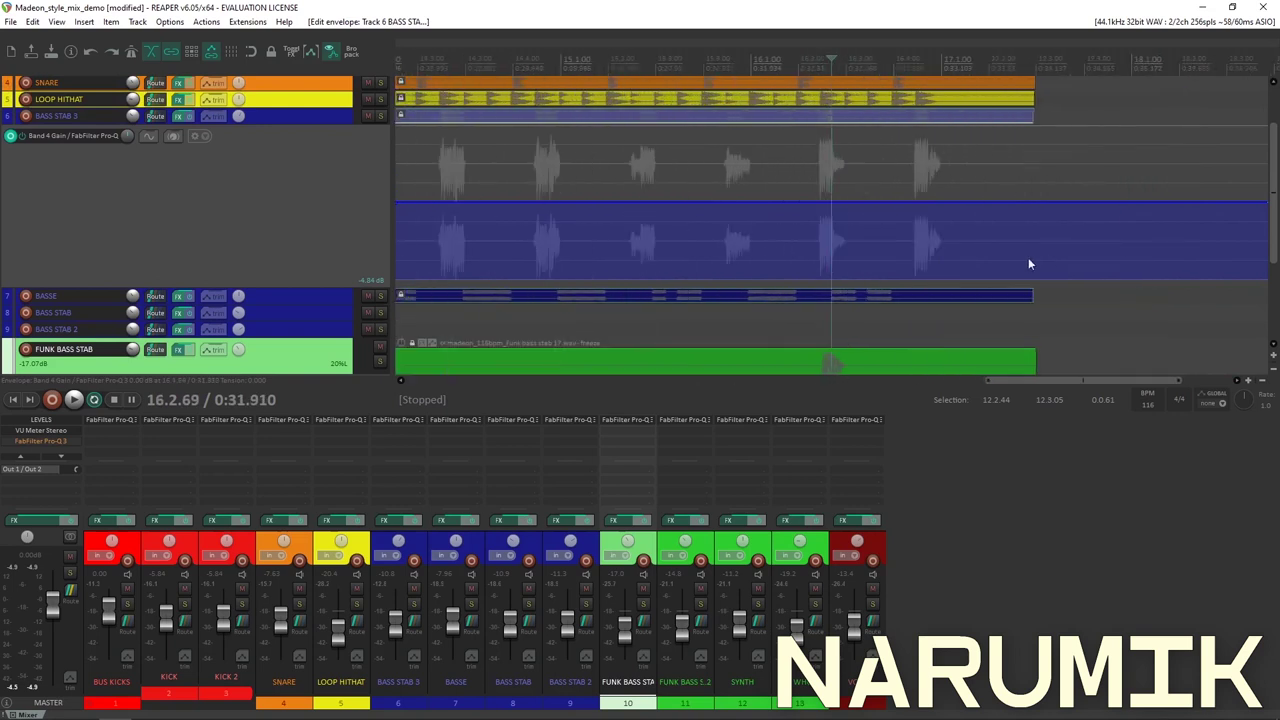
{"action": "left_click_drag", "start_coordinate": [776, 201], "coordinate": [780, 198]}
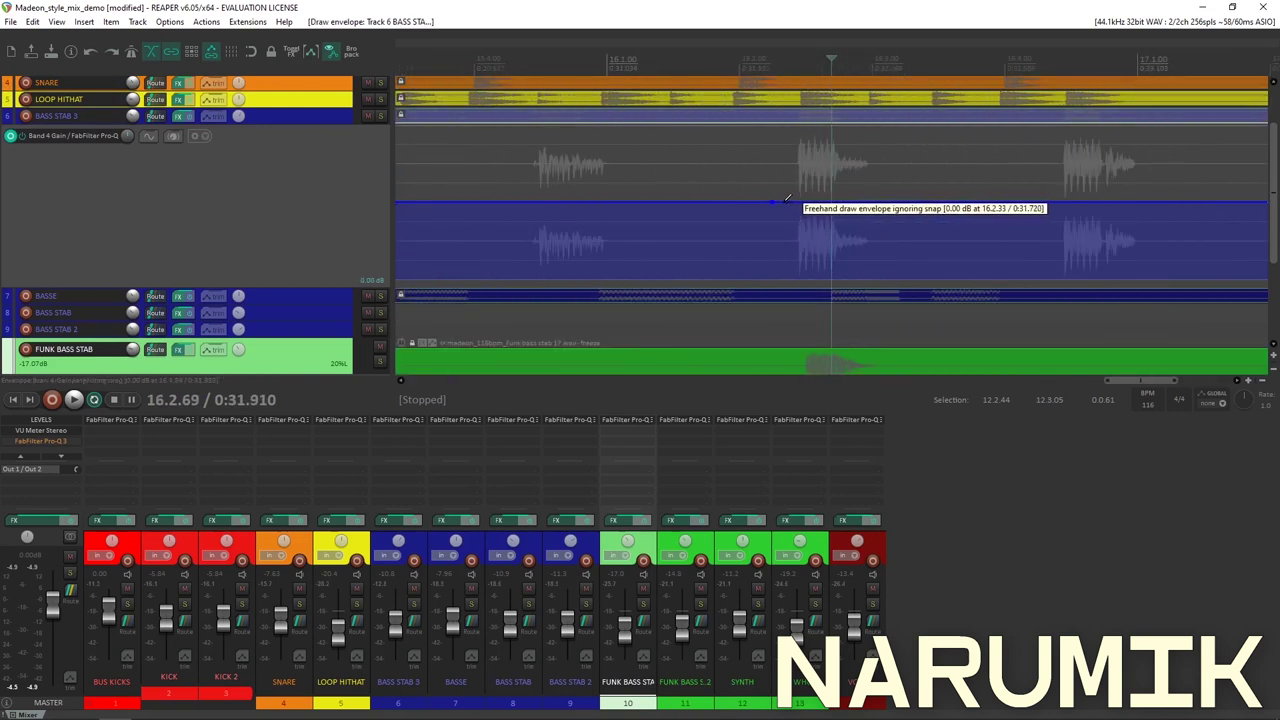
{"action": "mouse_move", "coordinate": [885, 200]}
{"action": "left_mouse_down"}
{"action": "mouse_move", "coordinate": [897, 203]}
{"action": "mouse_move", "coordinate": [830, 222]}
{"action": "mouse_move", "coordinate": [837, 214]}
{"action": "left_mouse_up"}
{"action": "scroll", "coordinate": [837, 241], "scroll_direction": "down", "scroll_amount": 4}
{"action": "scroll", "coordinate": [837, 261], "scroll_direction": "down", "scroll_amount": 3}
{"action": "scroll", "coordinate": [738, 294], "scroll_direction": "up", "scroll_amount": 2}
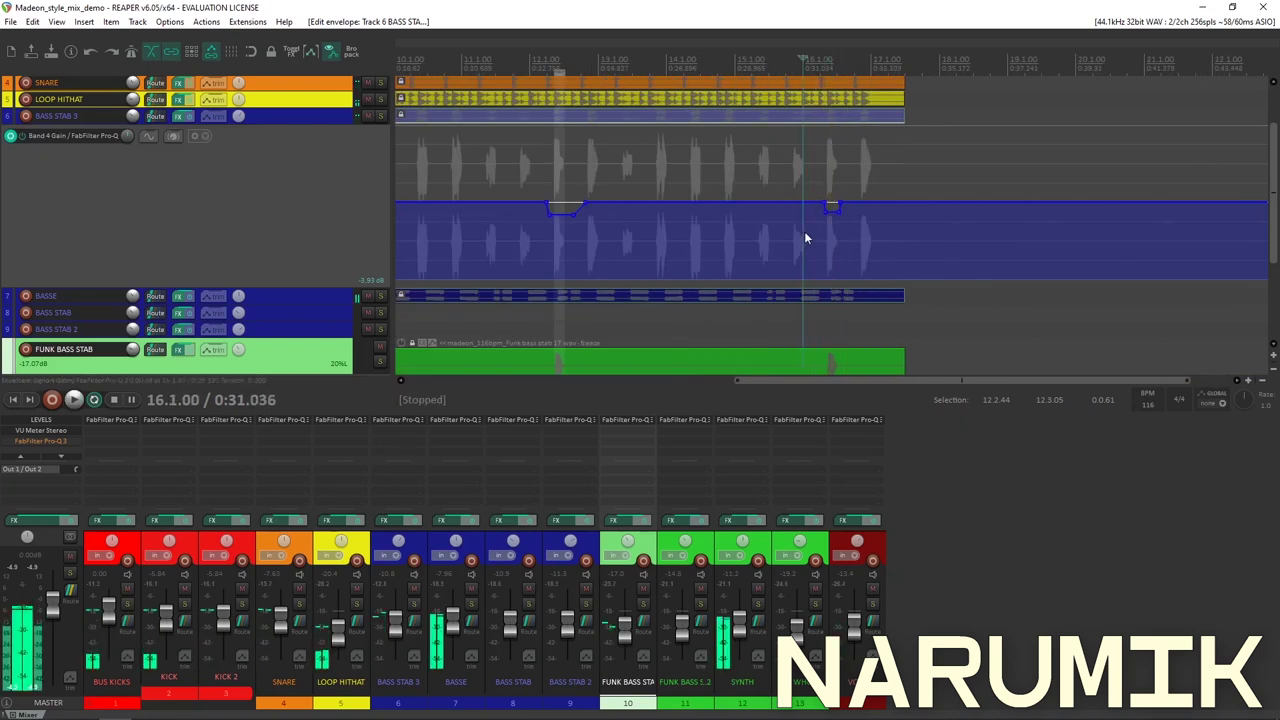
Play the mix through the second gain dip, and return the envelope lane and FUNK BASS STAB track to compact height.
{"action": "scroll", "coordinate": [840, 260], "scroll_direction": "up", "scroll_amount": 3}
{"action": "scroll", "coordinate": [849, 255], "scroll_direction": "up", "scroll_amount": 4}
{"action": "scroll", "coordinate": [851, 256], "scroll_direction": "down", "scroll_amount": 6}
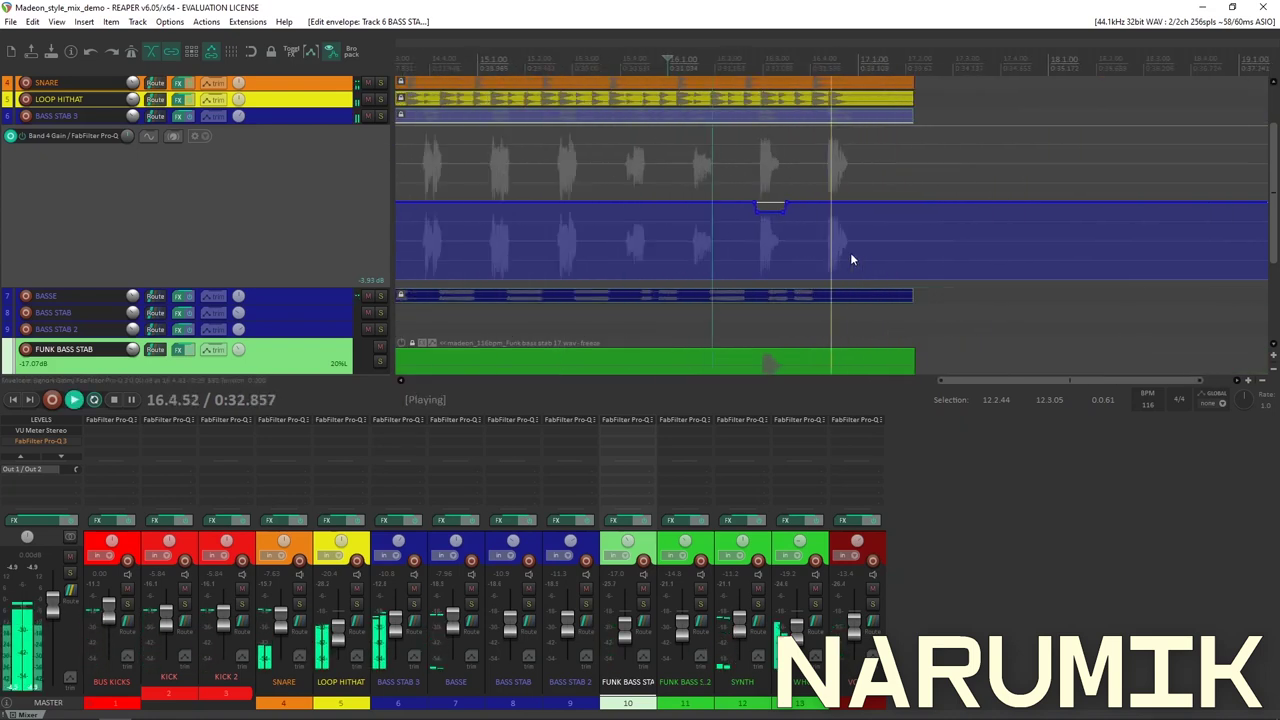
{"action": "scroll", "coordinate": [784, 236], "scroll_direction": "down", "scroll_amount": 4}
{"action": "key", "text": "space"}
{"action": "scroll", "coordinate": [714, 240], "scroll_direction": "down", "scroll_amount": 3}
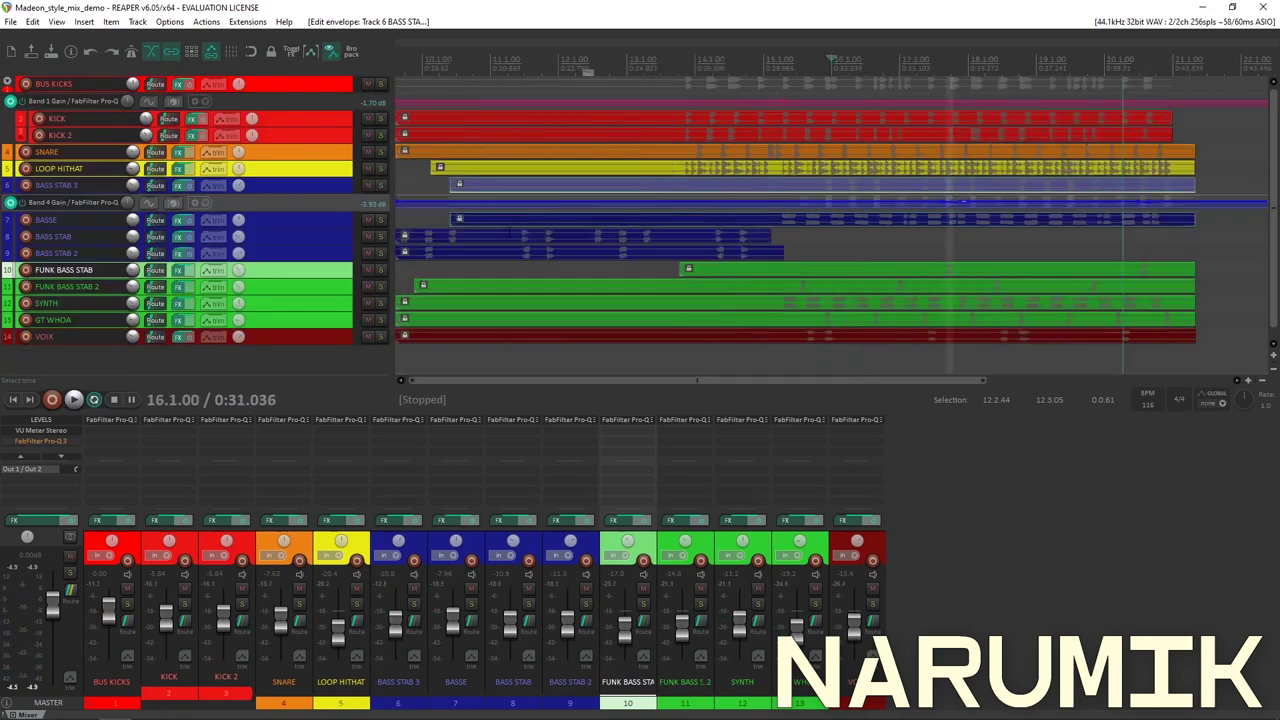
Play the full mix from about 8.4.75, just before the SYNTH part enters.
{"action": "left_click", "coordinate": [677, 287]}
{"action": "scroll", "coordinate": [840, 286], "scroll_direction": "up", "scroll_amount": 10}
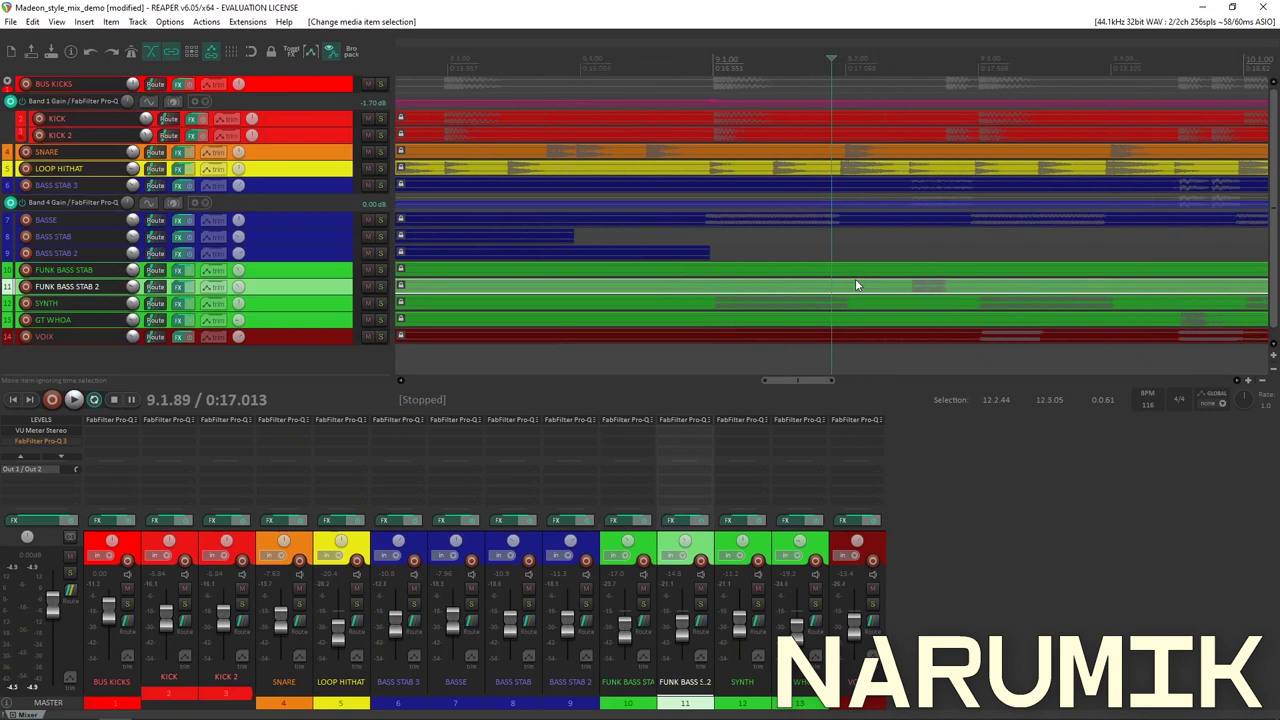
{"action": "scroll", "coordinate": [848, 300], "scroll_direction": "down", "scroll_amount": 4}
{"action": "left_click", "coordinate": [793, 302]}
{"action": "key", "text": "space"}
{"action": "key", "text": "space"}
{"action": "scroll", "coordinate": [870, 249], "scroll_direction": "up", "scroll_amount": 3}
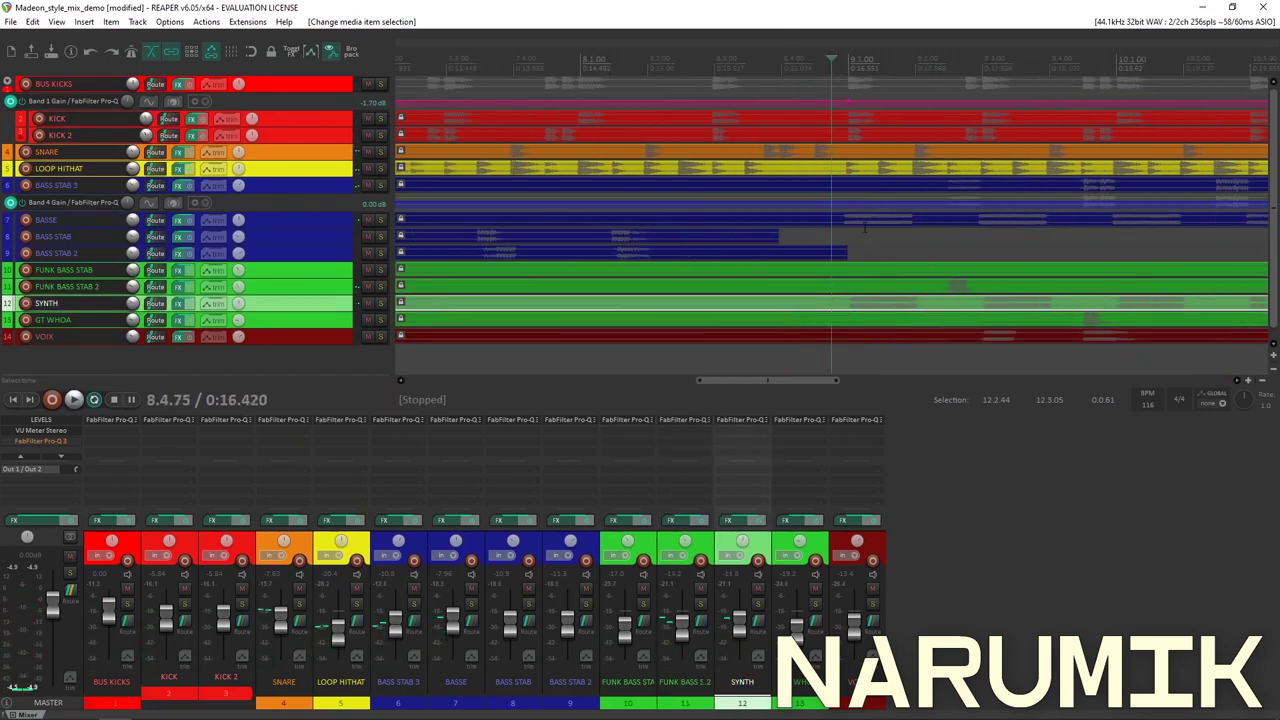
Place the cursor at 8.4.89, and view the EQ curve of the LOOP HITHAT Pro-Q 3 before closing it.
{"action": "left_click", "coordinate": [842, 176]}
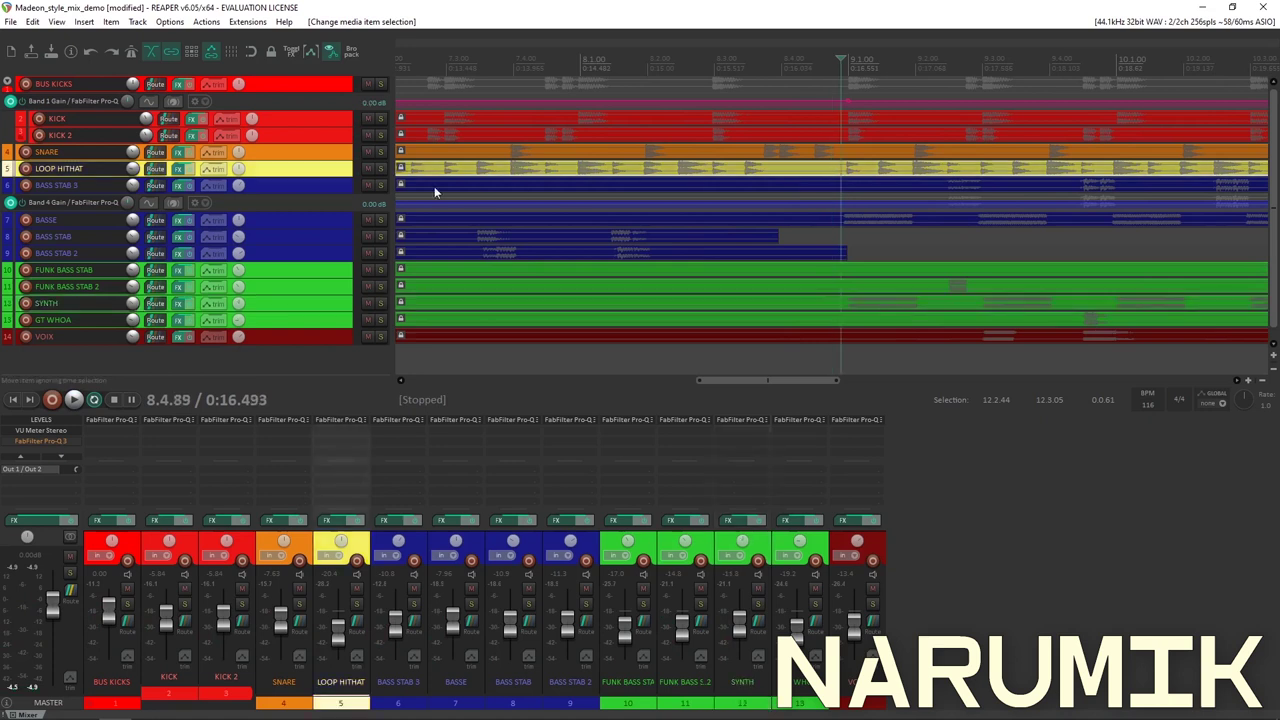
{"action": "left_click", "coordinate": [180, 170]}
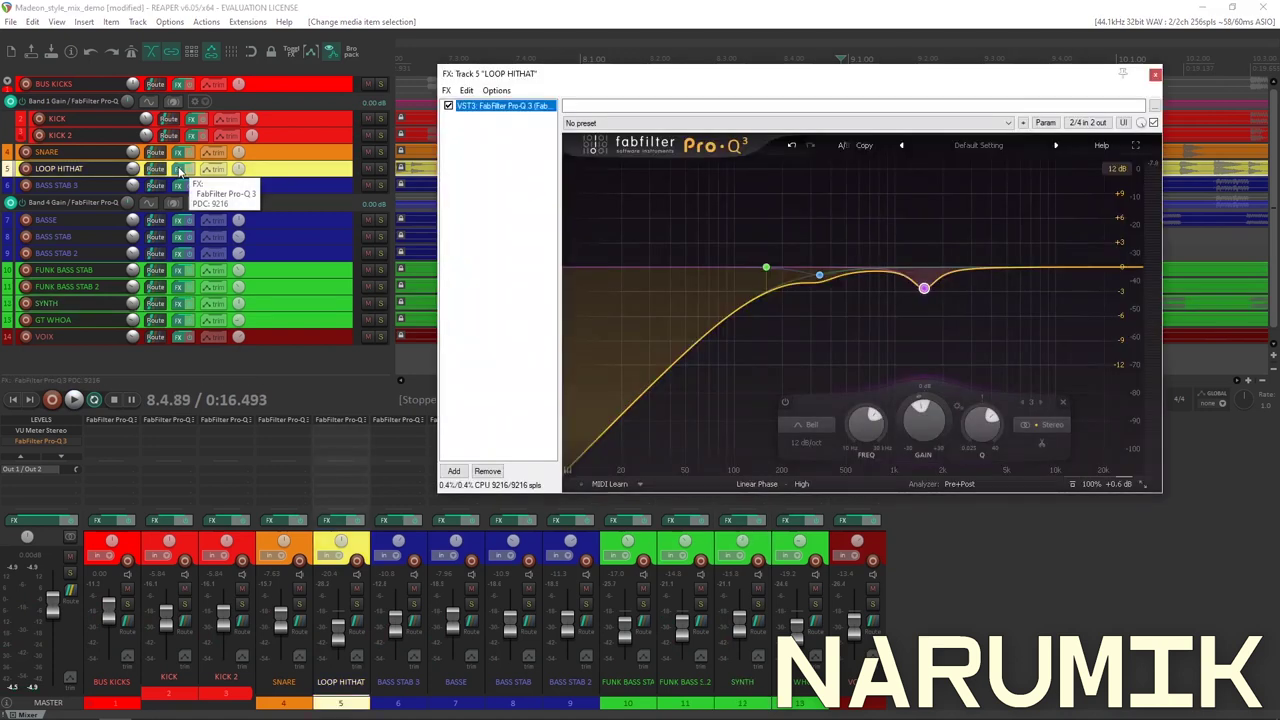
{"action": "left_click", "coordinate": [180, 170]}
Play the GT WHOA hit from 9.4.44, soloing the track briefly and restoring the full mix.
{"action": "scroll", "coordinate": [789, 295], "scroll_direction": "down", "scroll_amount": 3}
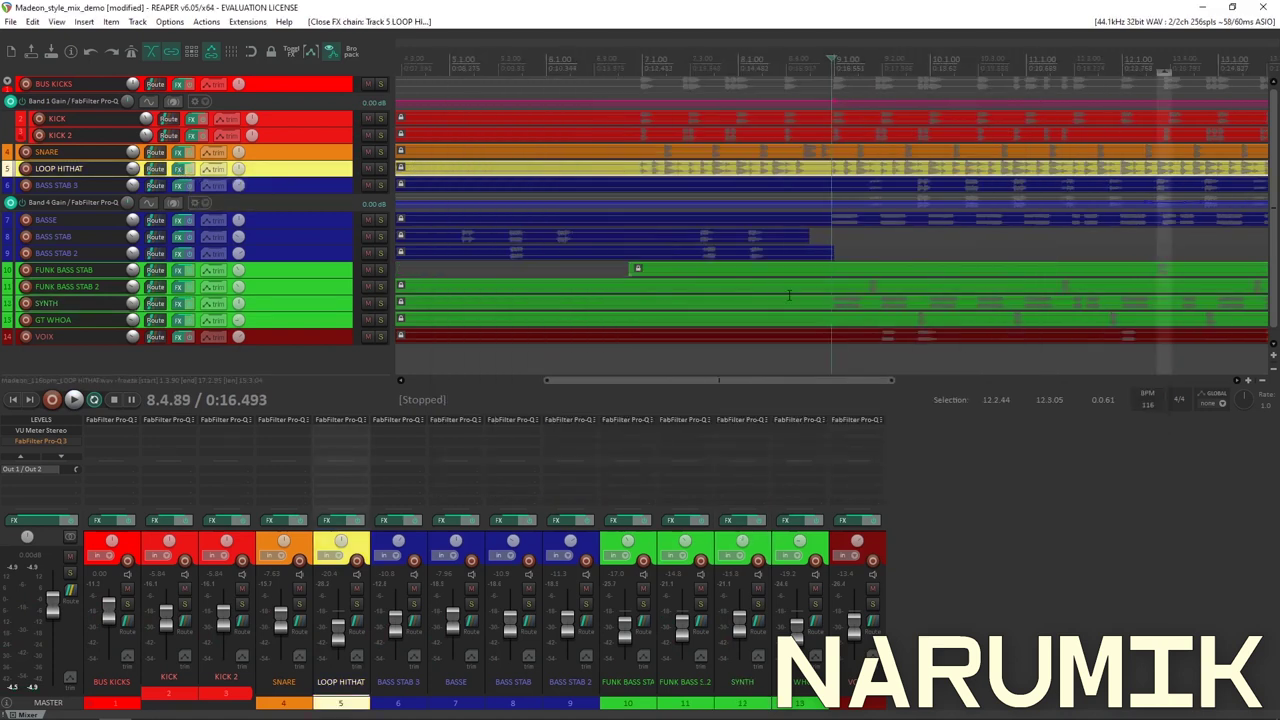
{"action": "left_click", "coordinate": [889, 320]}
{"action": "scroll", "coordinate": [889, 320], "scroll_direction": "up", "scroll_amount": 3}
{"action": "left_click", "coordinate": [854, 321]}
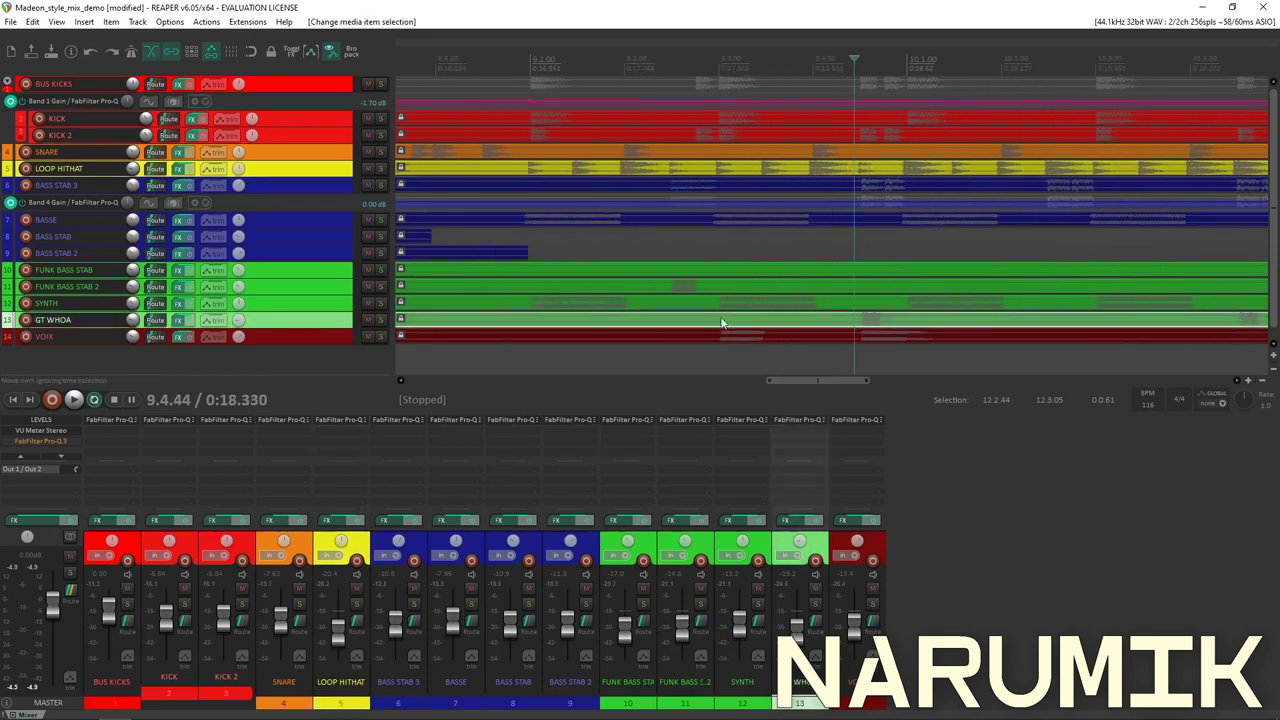
{"action": "key", "text": "space"}
{"action": "left_click", "coordinate": [380, 320]}
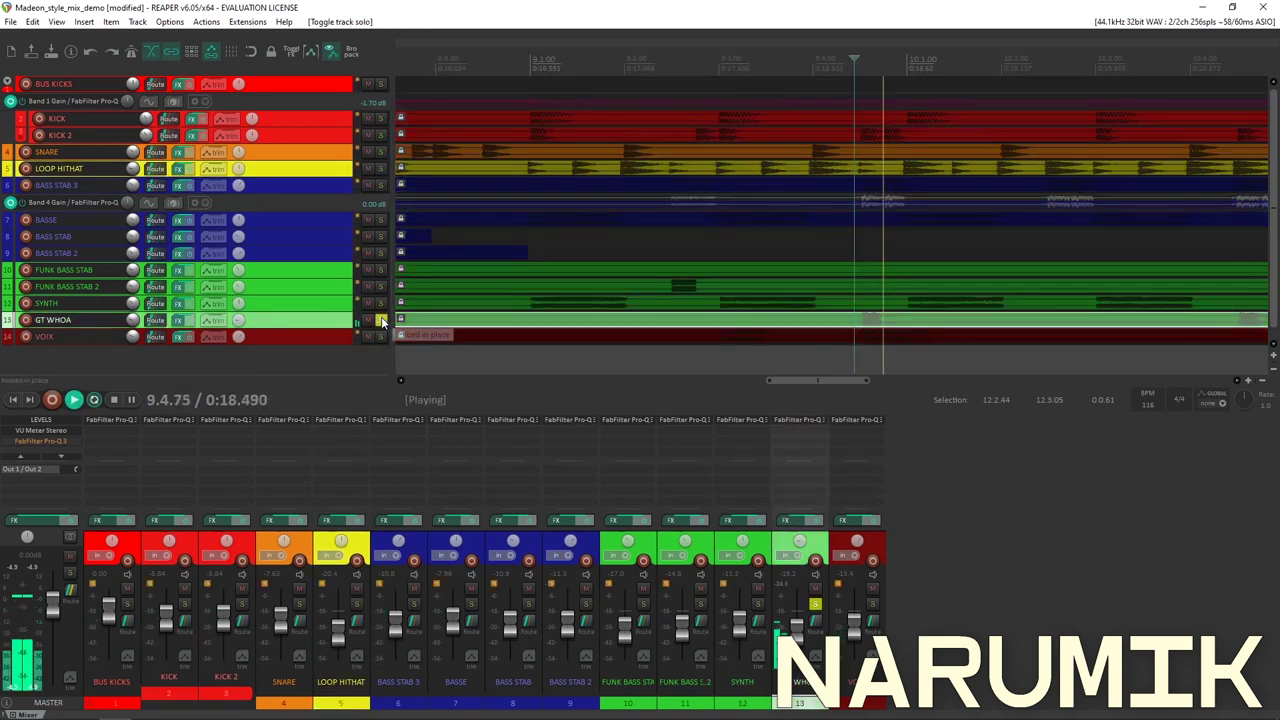
{"action": "left_click", "coordinate": [380, 319]}
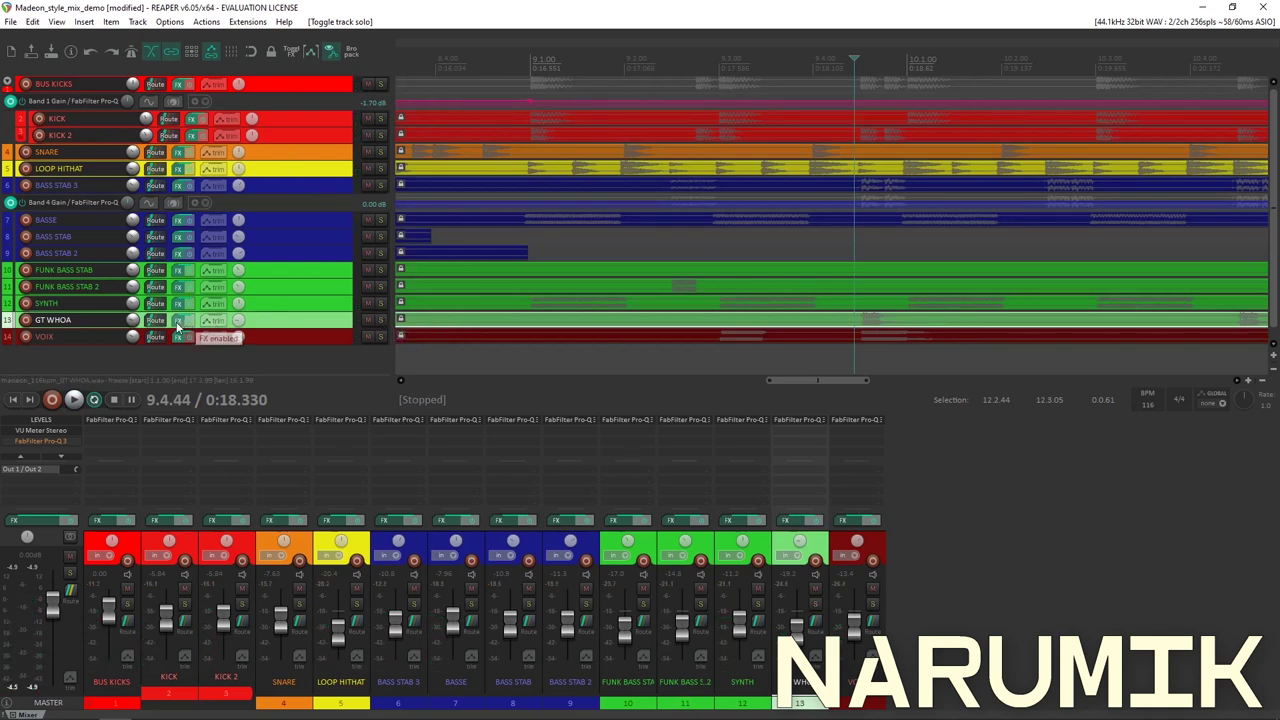
Enable the master Pro-Q 3, adjust its band-pass around the upper mids while replaying from 9.4.44, and close its window.
{"action": "left_click", "coordinate": [38, 441]}
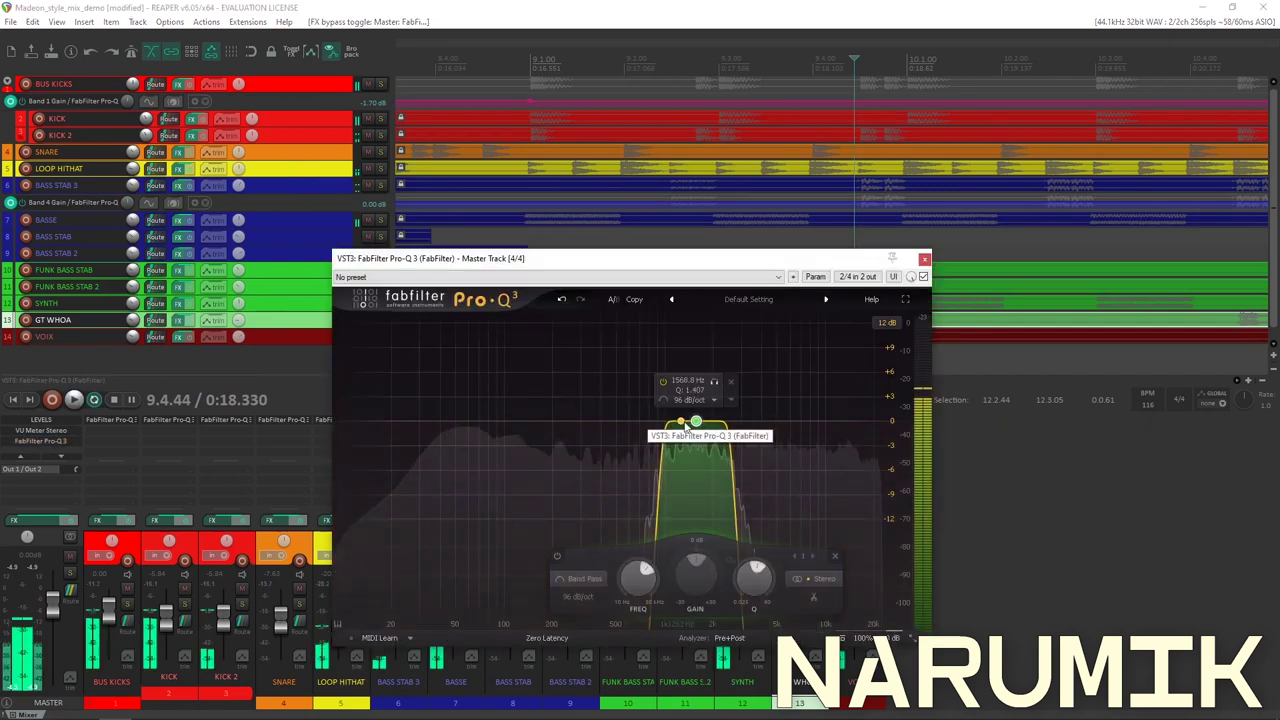
{"action": "key", "text": "space"}
{"action": "left_click_drag", "start_coordinate": [731, 424], "coordinate": [717, 421]}
{"action": "key", "text": "space"}
{"action": "key", "text": "space"}
{"action": "key", "text": "space"}
{"action": "scroll", "coordinate": [728, 420], "scroll_direction": "down", "scroll_amount": 3}
{"action": "key", "text": "space"}
{"action": "key", "text": "space"}
{"action": "scroll", "coordinate": [728, 420], "scroll_direction": "up", "scroll_amount": 1}
{"action": "key", "text": "space"}
Play the GT WHOA hit through the master Pro-Q 3, bypass the EQ, and replay the unfiltered mix for comparison.
{"action": "key", "text": "space"}
{"action": "left_click", "coordinate": [925, 261]}
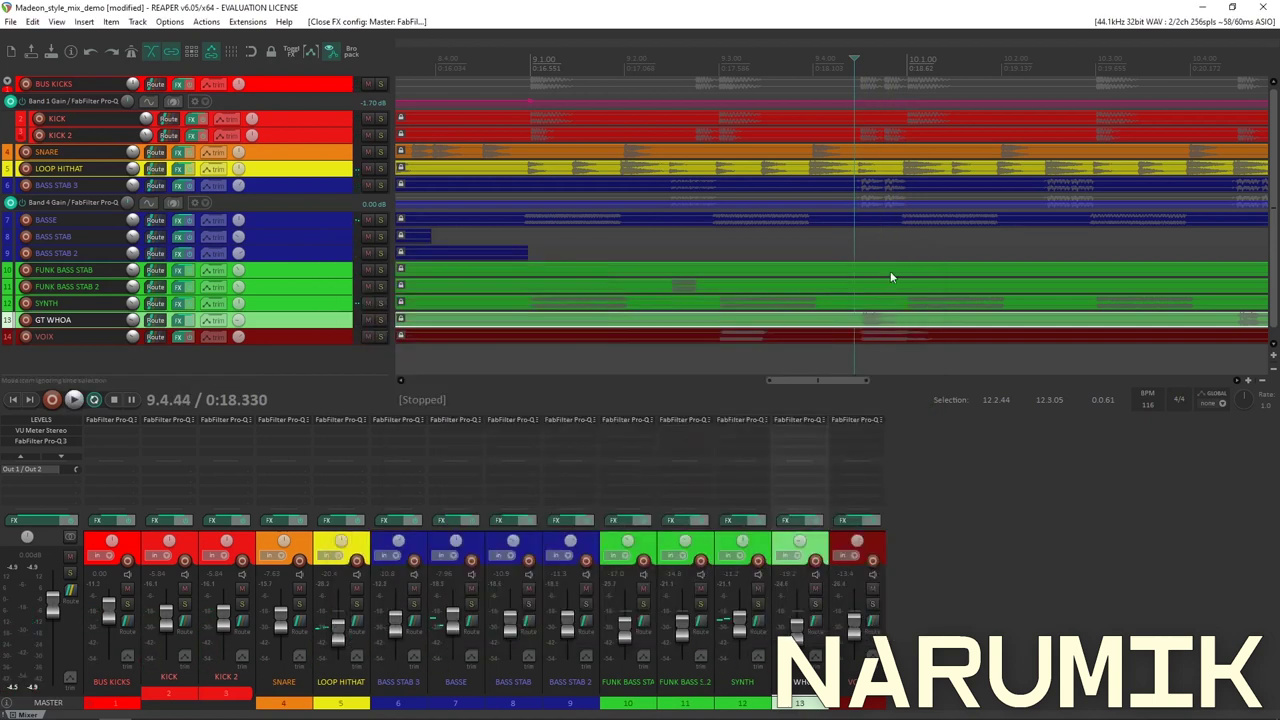
{"action": "key", "text": "space"}
{"action": "key", "text": "space"}
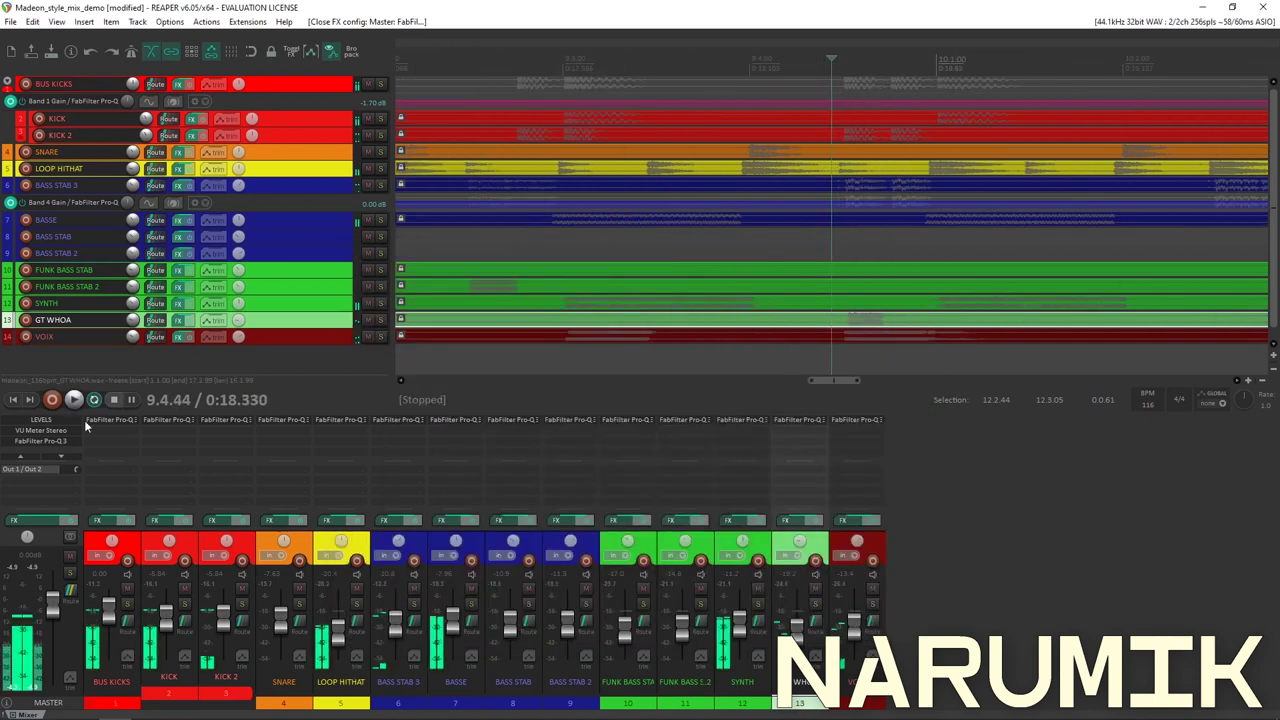
{"action": "left_click", "coordinate": [50, 442]}
{"action": "key", "text": "space"}
{"action": "key", "text": "space"}
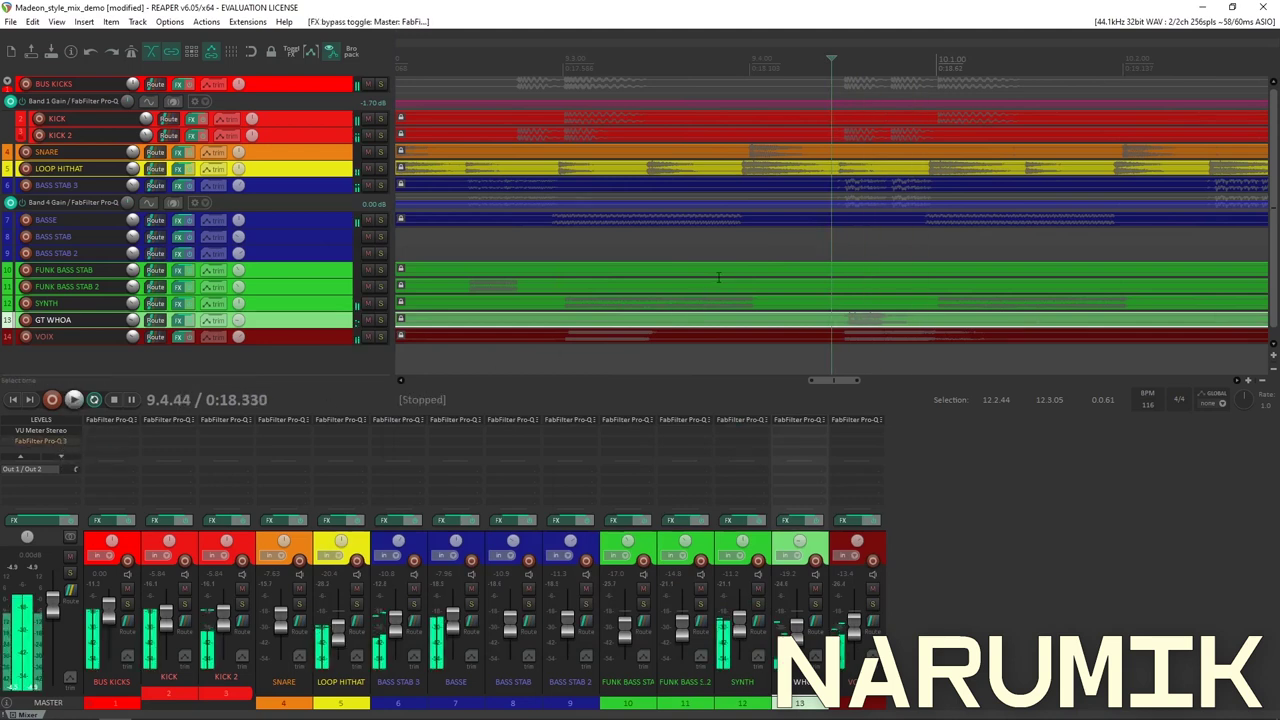
{"action": "scroll", "coordinate": [722, 276], "scroll_direction": "down", "scroll_amount": 1}
{"action": "key", "text": "space"}
{"action": "key", "text": "space"}
{"action": "key", "text": "space"}
{"action": "key", "text": "space"}
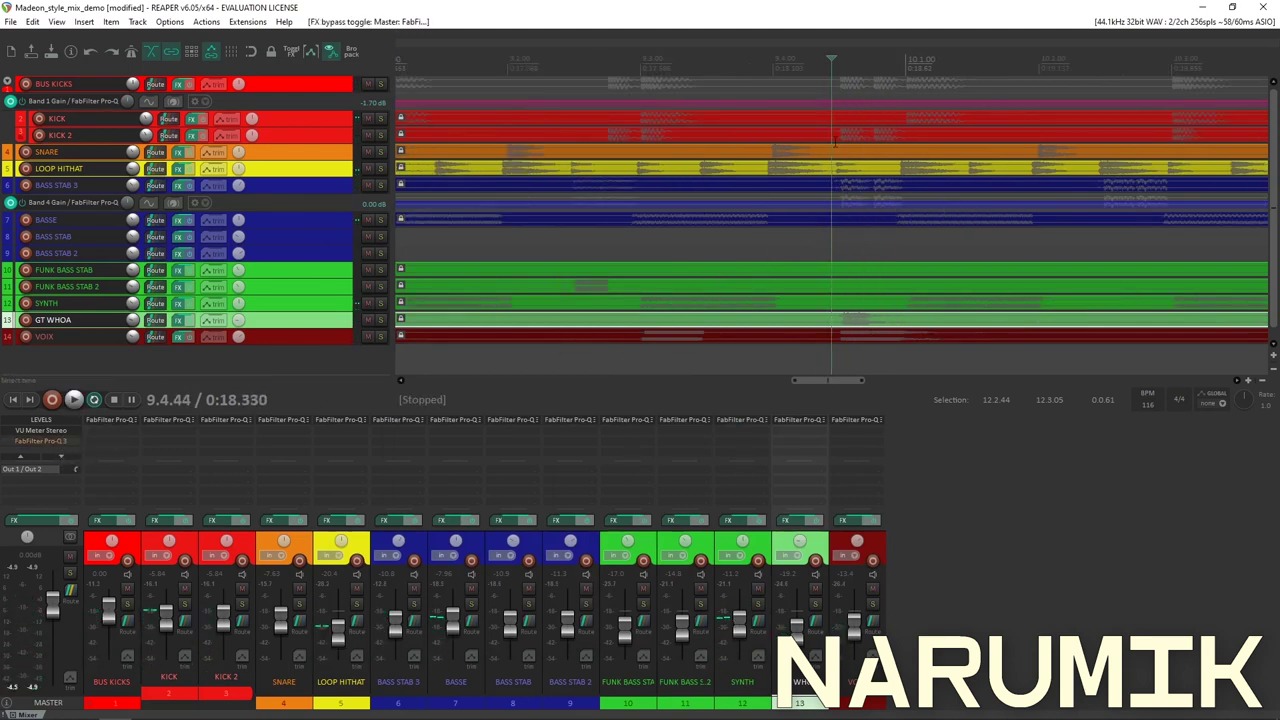
Open the BASS STAB 3 Pro-Q 3, move its window clear of the tracks, and play from 9.4.46.
{"action": "left_click", "coordinate": [835, 135]}
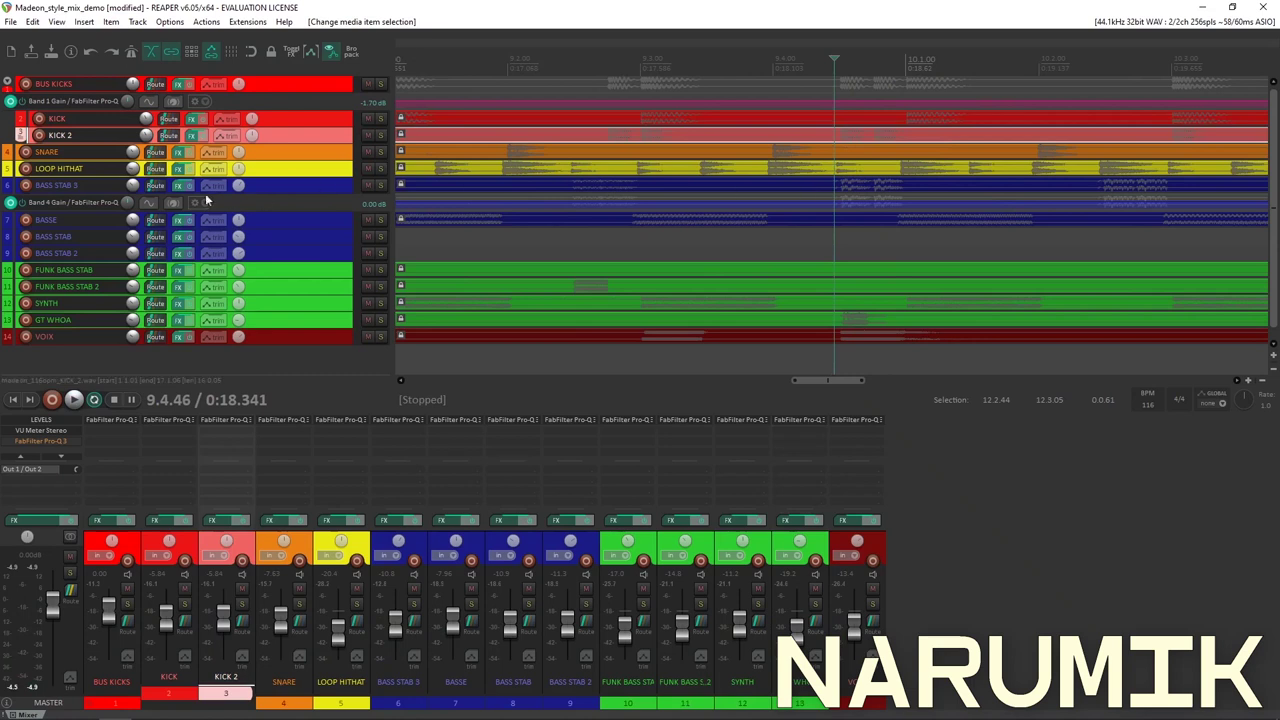
{"action": "left_click", "coordinate": [180, 186]}
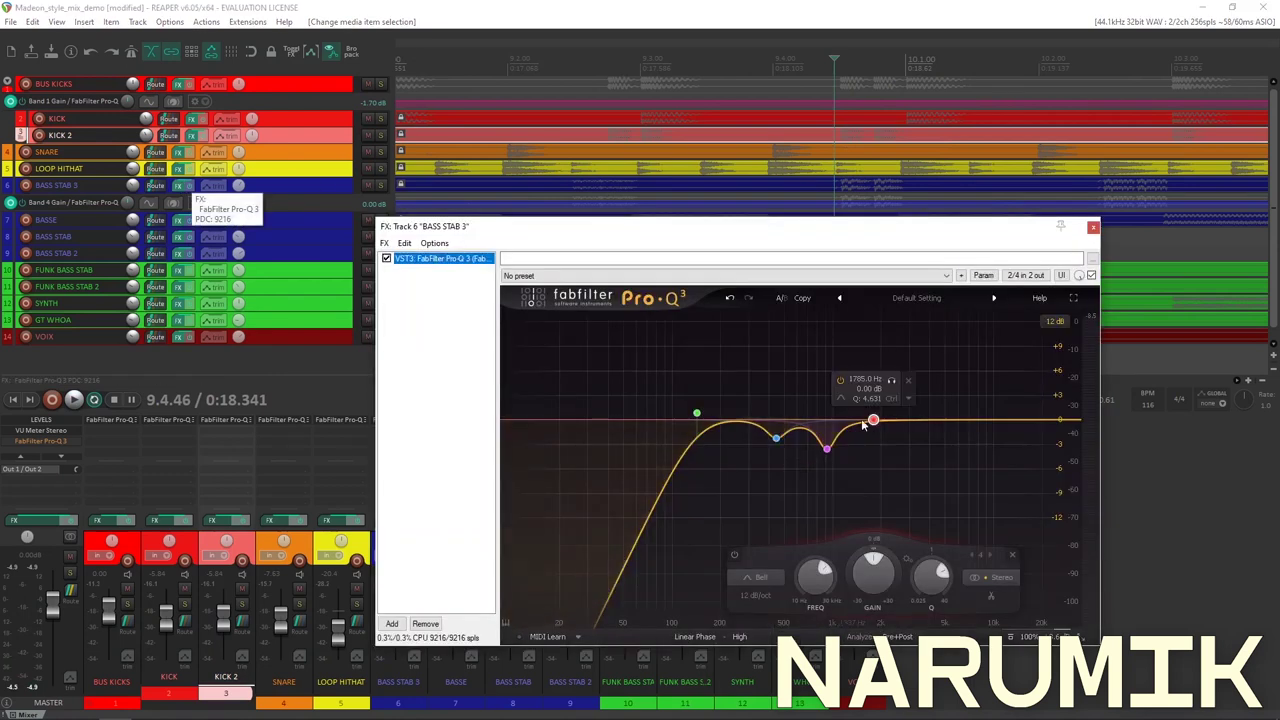
{"action": "left_click_drag", "start_coordinate": [920, 226], "coordinate": [658, 363]}
{"action": "scroll", "coordinate": [825, 240], "scroll_direction": "up", "scroll_amount": 2}
{"action": "key", "text": "space"}
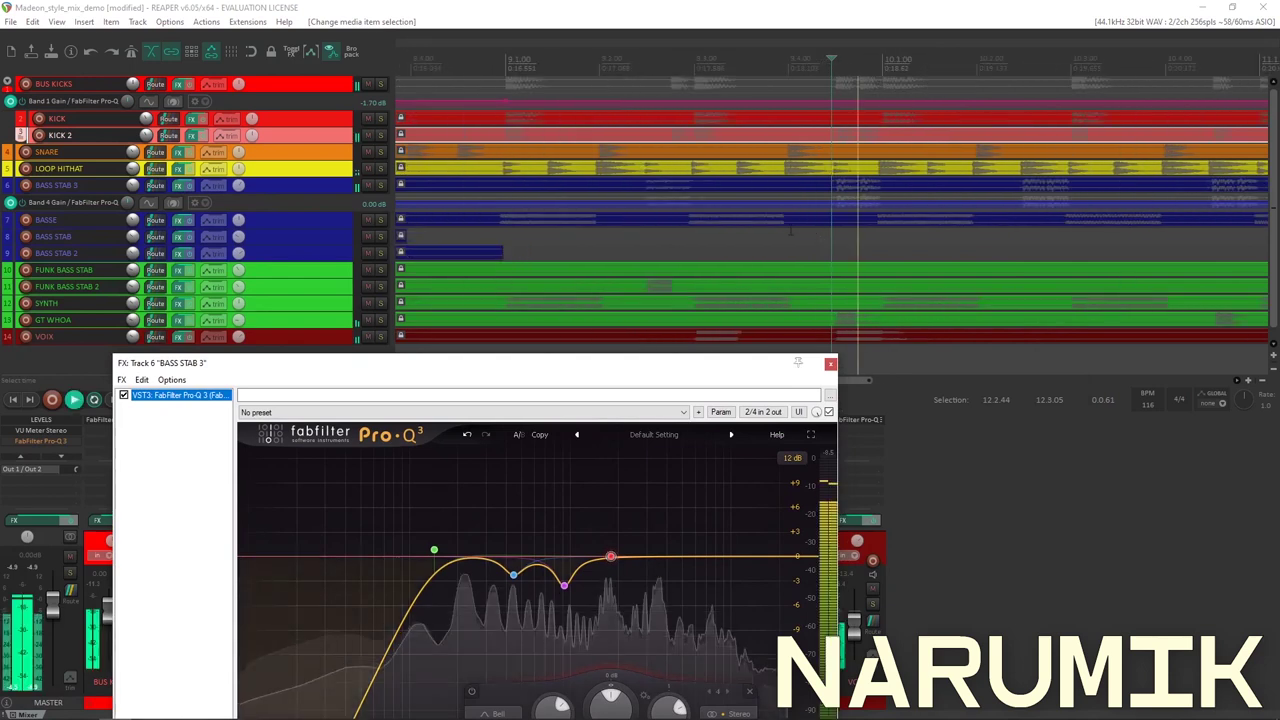
Solo BASS STAB 3 and GT WHOA together, and play the hit they share at 9.4.46.
{"action": "left_click", "coordinate": [381, 185]}
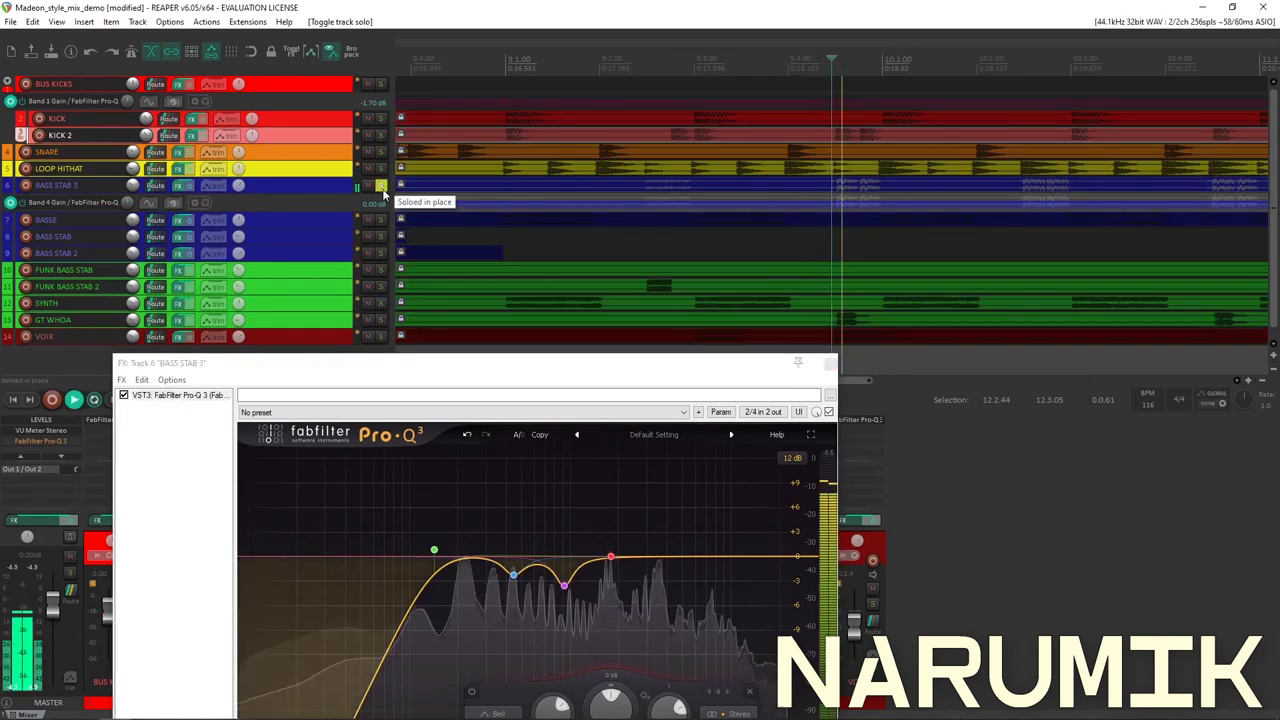
{"action": "left_click", "coordinate": [380, 320]}
{"action": "key", "text": "space"}
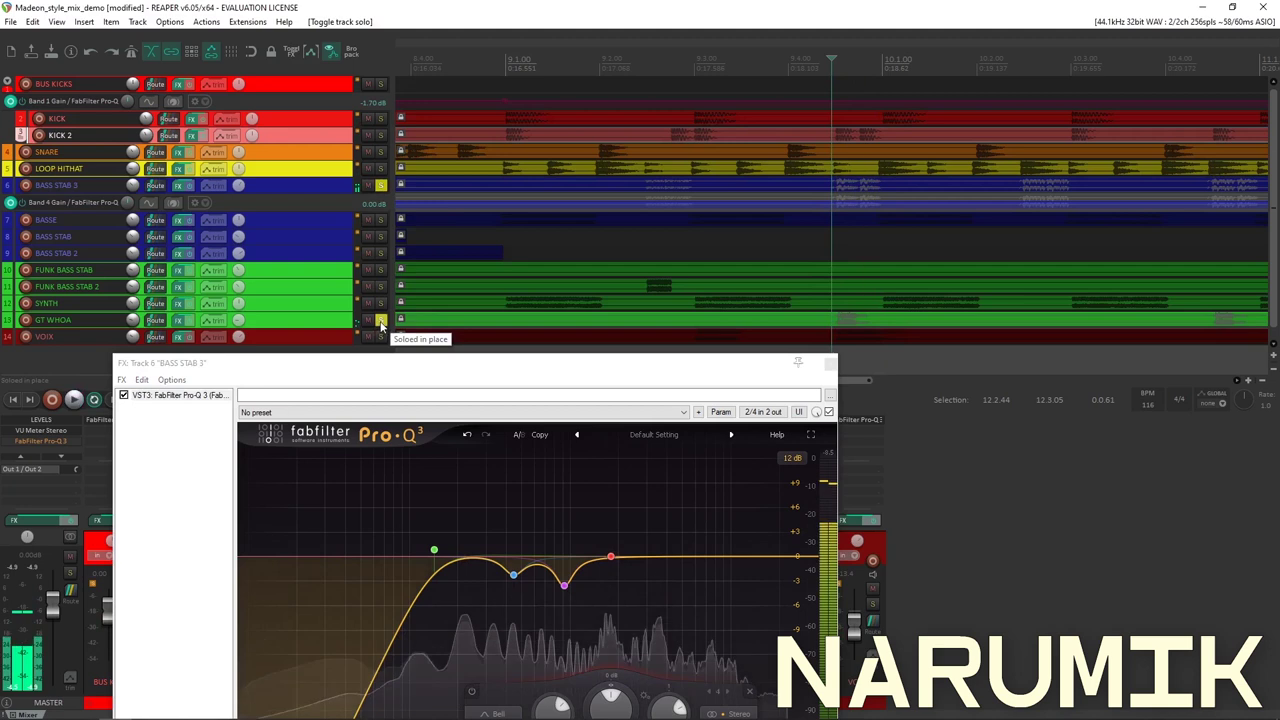
{"action": "key", "text": "space"}
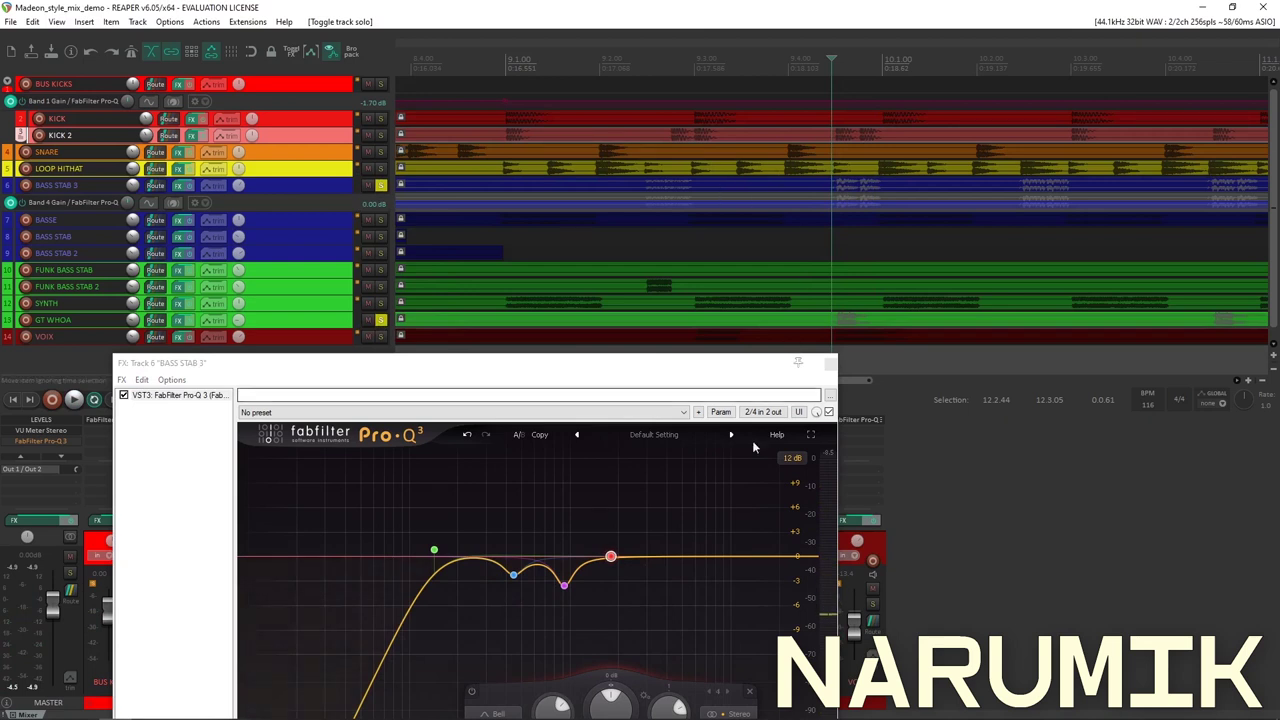
Try a +8.98 dB bell boost at 2325 Hz on BASS STAB 3 during playback, remove it, and close the EQ.
{"action": "left_click_drag", "start_coordinate": [650, 545], "coordinate": [629, 485]}
{"action": "key", "text": "space"}
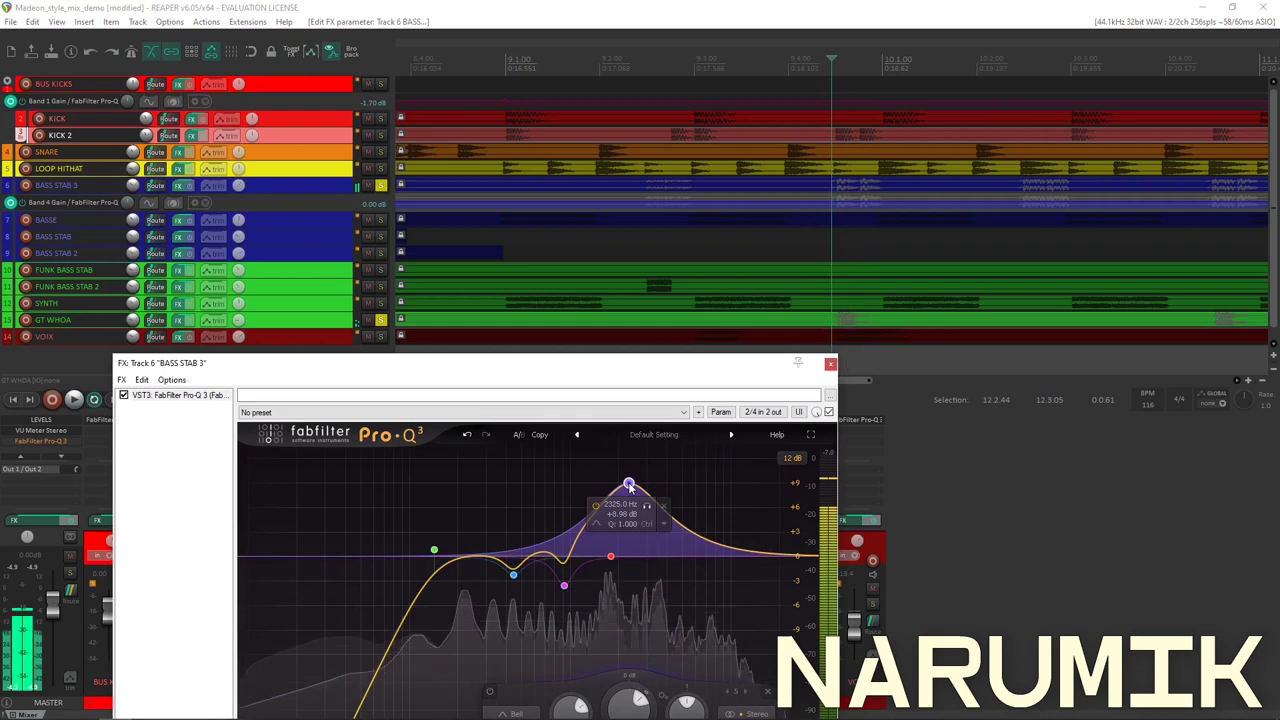
{"action": "right_click", "coordinate": [629, 485]}
{"action": "left_click", "coordinate": [675, 603]}
{"action": "left_click", "coordinate": [829, 364]}
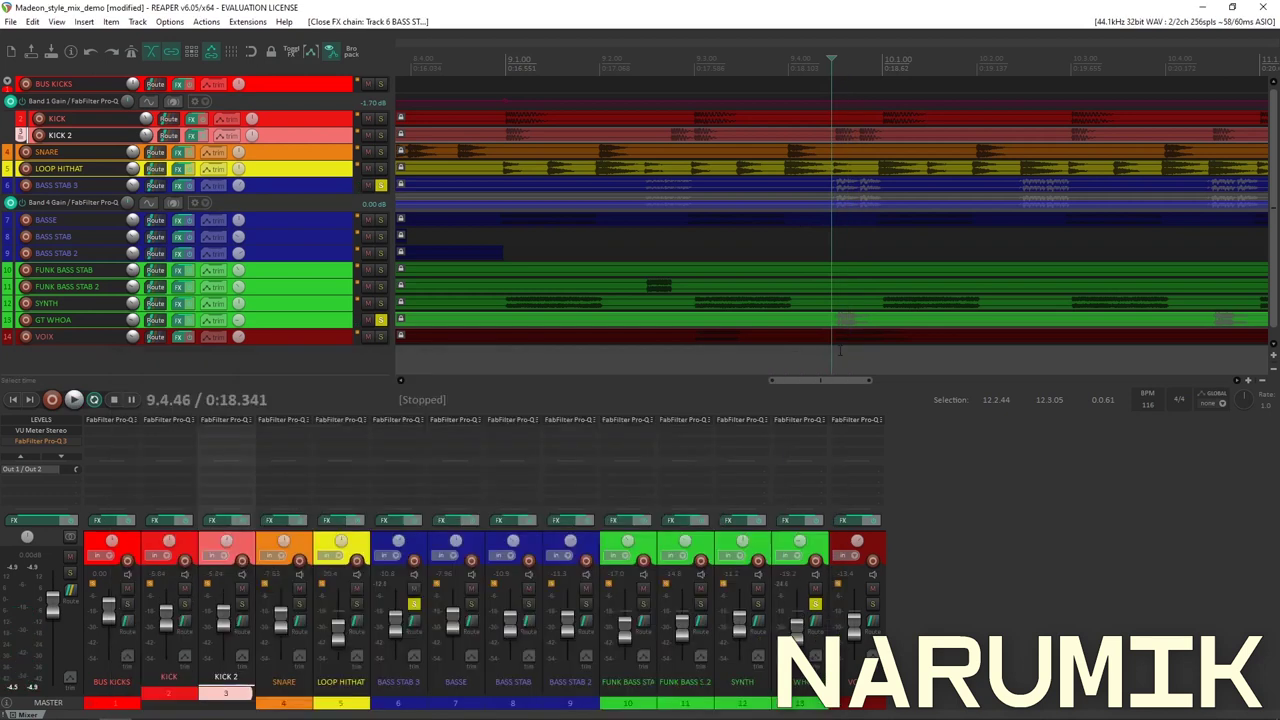
Unsolo all tracks to bring back the full mix.
{"action": "scroll", "coordinate": [840, 300], "scroll_direction": "down", "scroll_amount": 5}
{"action": "scroll", "coordinate": [838, 314], "scroll_direction": "up", "scroll_amount": 5}
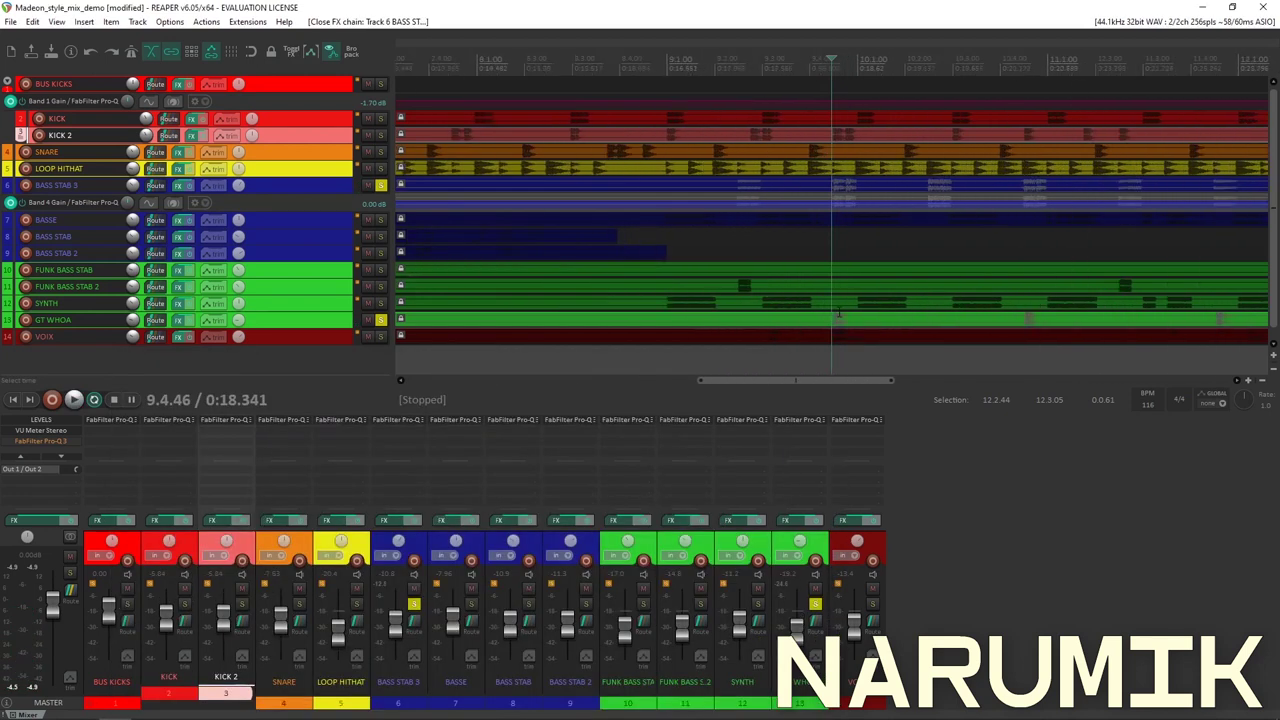
{"action": "left_click", "coordinate": [380, 322]}
{"action": "scroll", "coordinate": [650, 328], "scroll_direction": "down", "scroll_amount": 3}
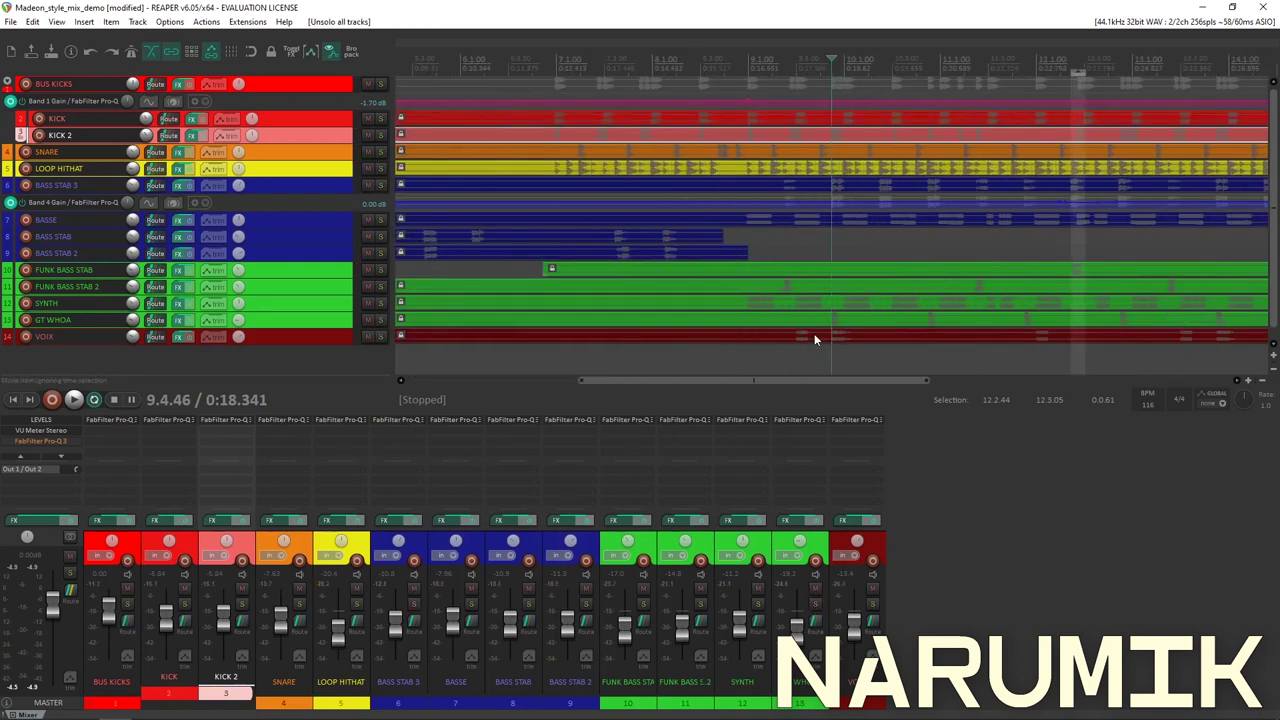
{"action": "scroll", "coordinate": [832, 336], "scroll_direction": "up", "scroll_amount": 3}
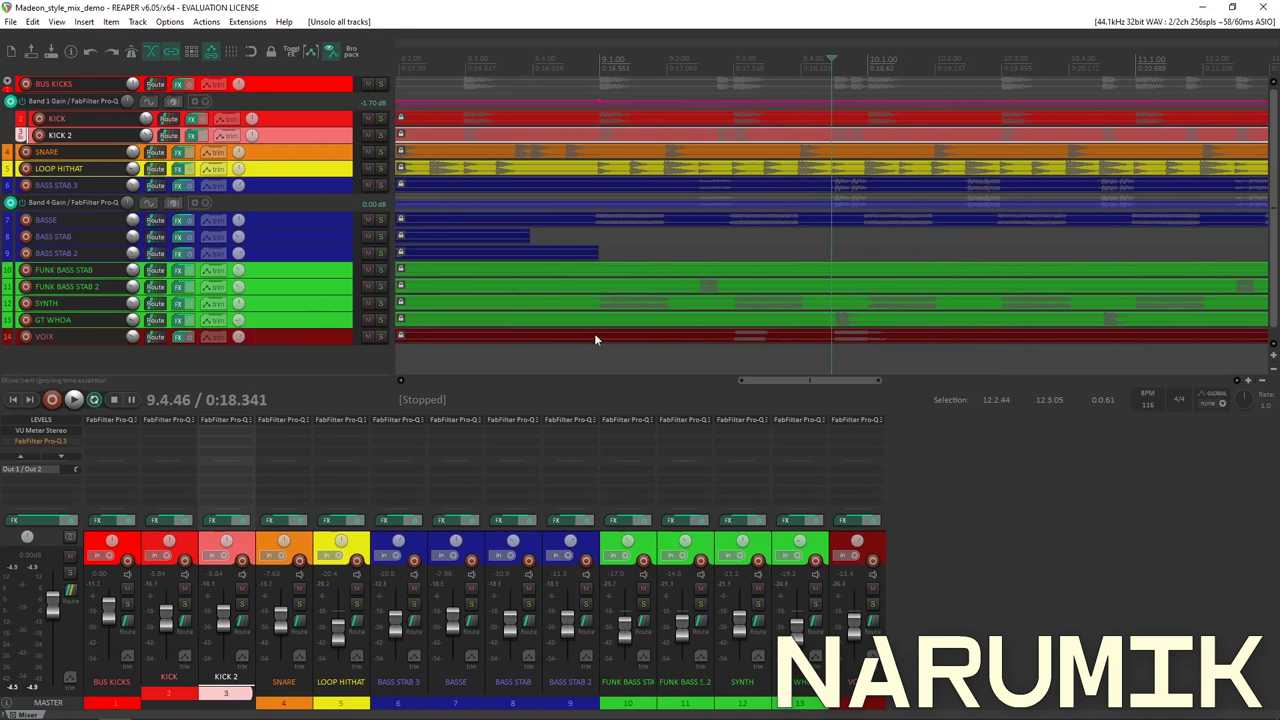
Solo VOIX, play its phrases from 9.2.83 and 9.4.16, and unsolo the track.
{"action": "scroll", "coordinate": [594, 333], "scroll_direction": "down", "scroll_amount": 2}
{"action": "left_click", "coordinate": [383, 337]}
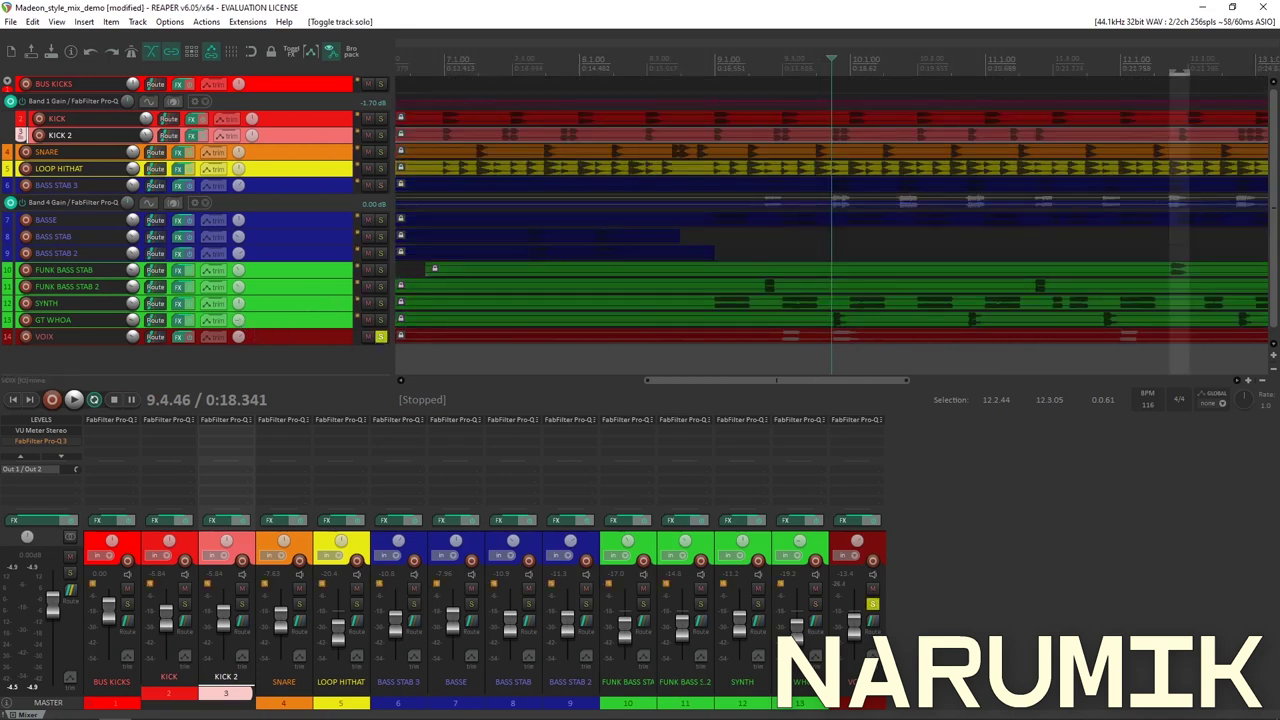
{"action": "key", "text": "space"}
{"action": "key", "text": "space"}
{"action": "scroll", "coordinate": [699, 342], "scroll_direction": "down", "scroll_amount": 2}
{"action": "key", "text": "space"}
{"action": "left_click", "coordinate": [803, 336]}
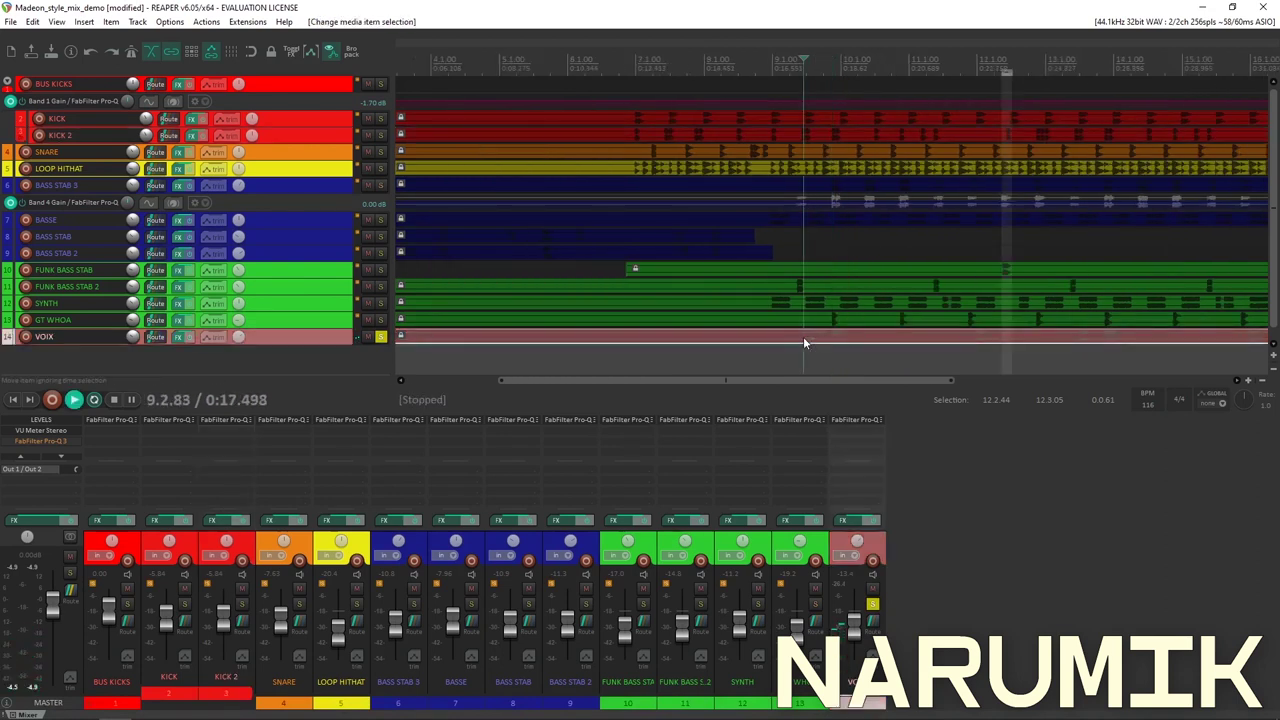
{"action": "key", "text": "space"}
{"action": "left_click", "coordinate": [827, 338]}
{"action": "key", "text": "space"}
{"action": "scroll", "coordinate": [827, 340], "scroll_direction": "down", "scroll_amount": 2}
{"action": "key", "text": "space"}
{"action": "left_click", "coordinate": [380, 336]}
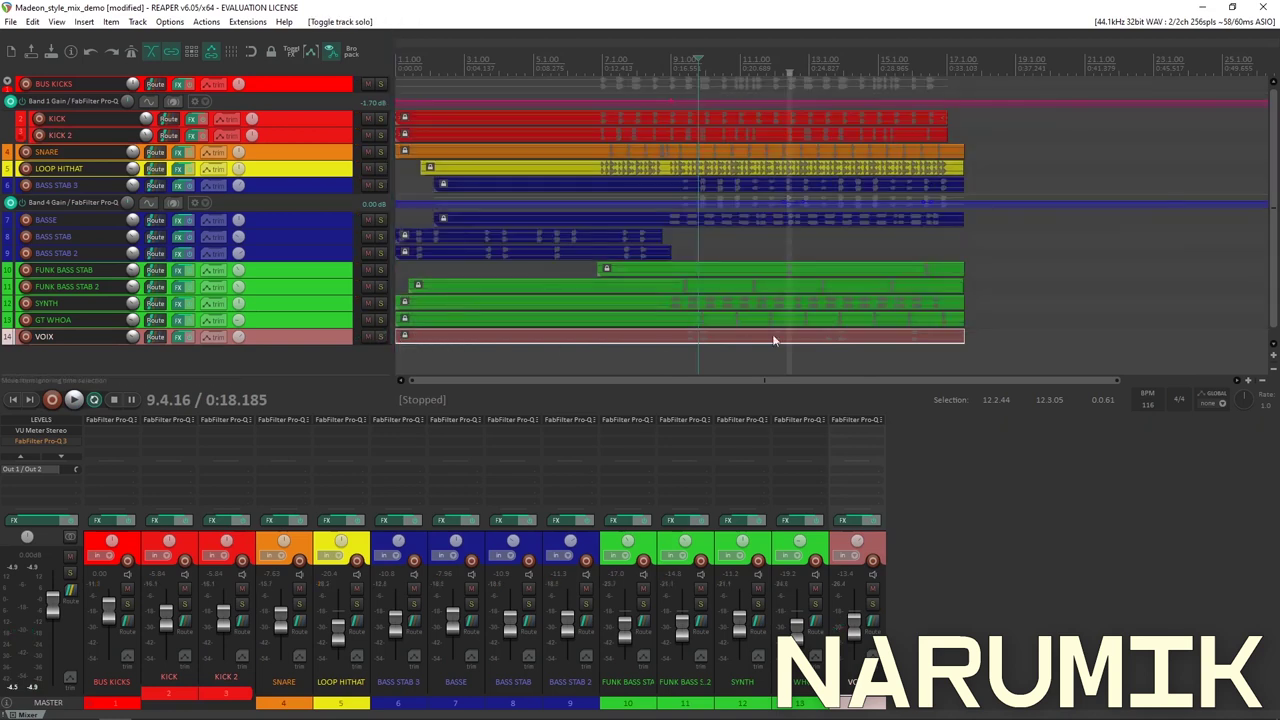
Play the full mix from 9.4.16 to hear the VOIX phrase in context.
{"action": "key", "text": "space"}
{"action": "scroll", "coordinate": [805, 340], "scroll_direction": "up", "scroll_amount": 5}
{"action": "key", "text": "space"}
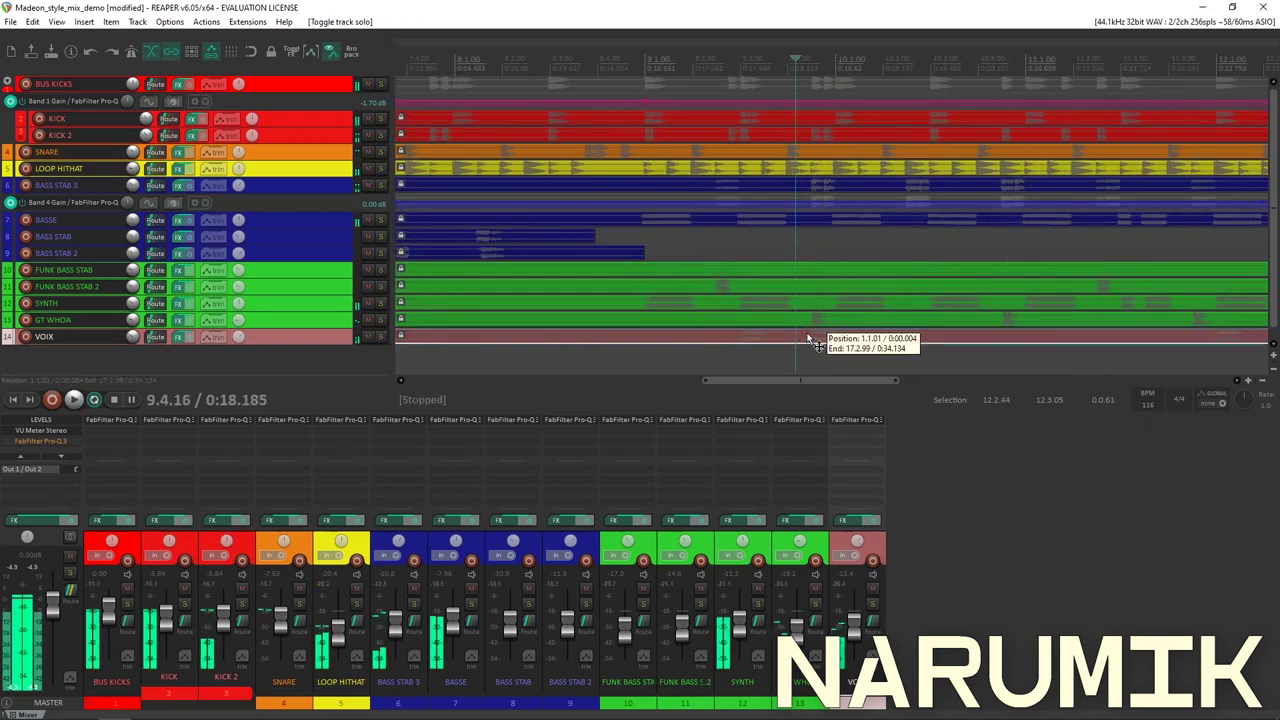
Mark the time range 9.4.44 to 10.1.51, play the mix, and replace the range with 9.3.00 to 9.3.51.
{"action": "scroll", "coordinate": [814, 336], "scroll_direction": "up", "scroll_amount": 3}
{"action": "left_click_drag", "start_coordinate": [819, 70], "coordinate": [916, 73]}
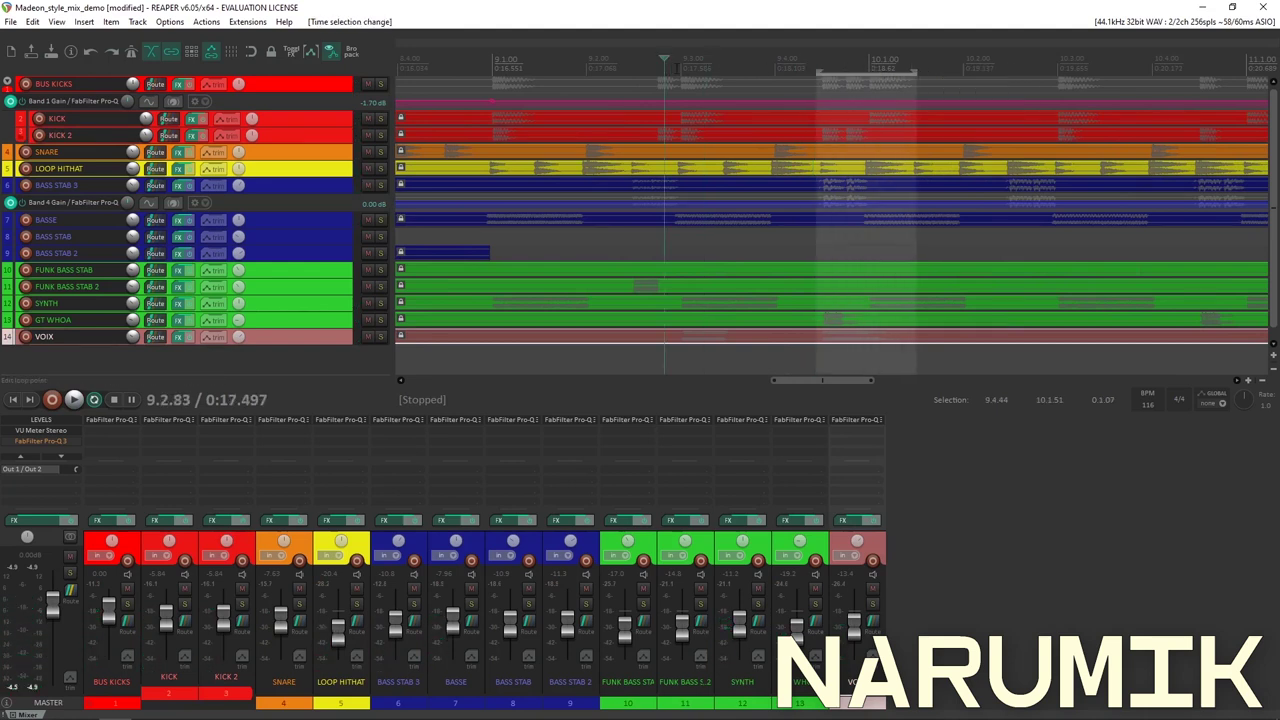
{"action": "key", "text": "space"}
{"action": "key", "text": "space"}
{"action": "left_click", "coordinate": [676, 69]}
{"action": "left_click_drag", "start_coordinate": [680, 72], "coordinate": [727, 72]}
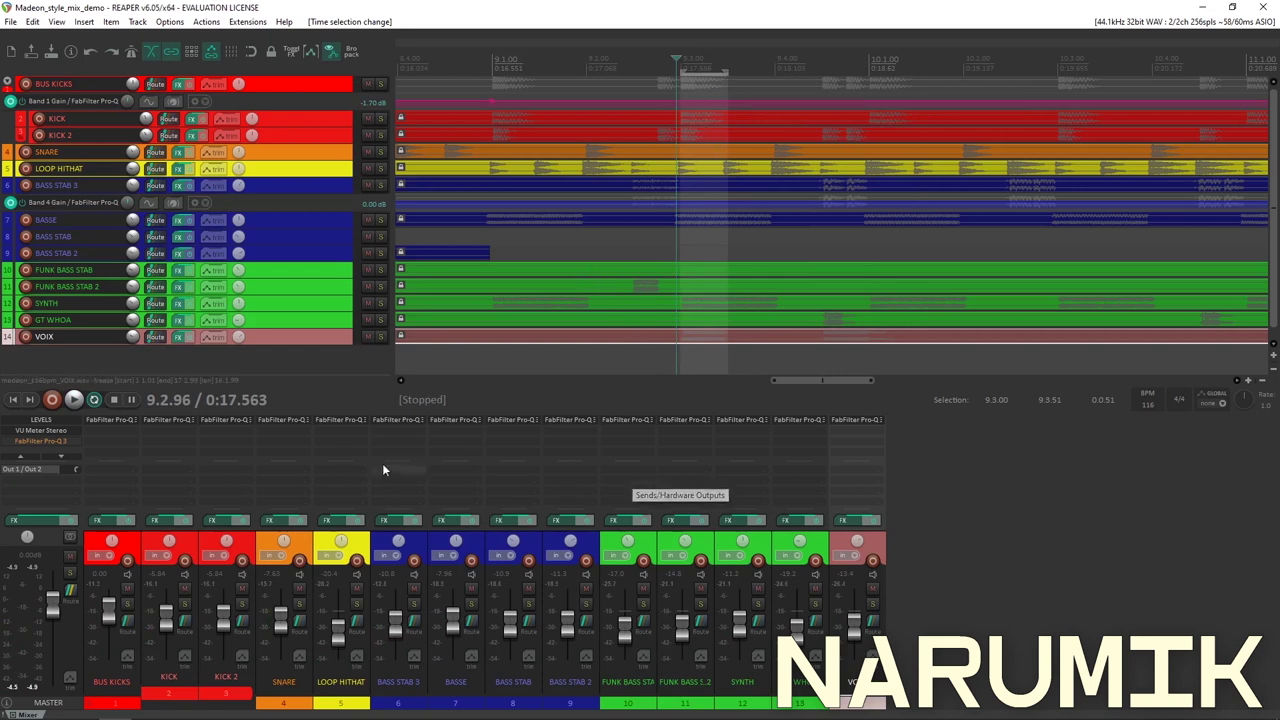
Enable the master Pro-Q 3 and play the selected range with its band-pass at 1247.7 Hz and Q 0.895.
{"action": "left_click", "coordinate": [58, 442]}
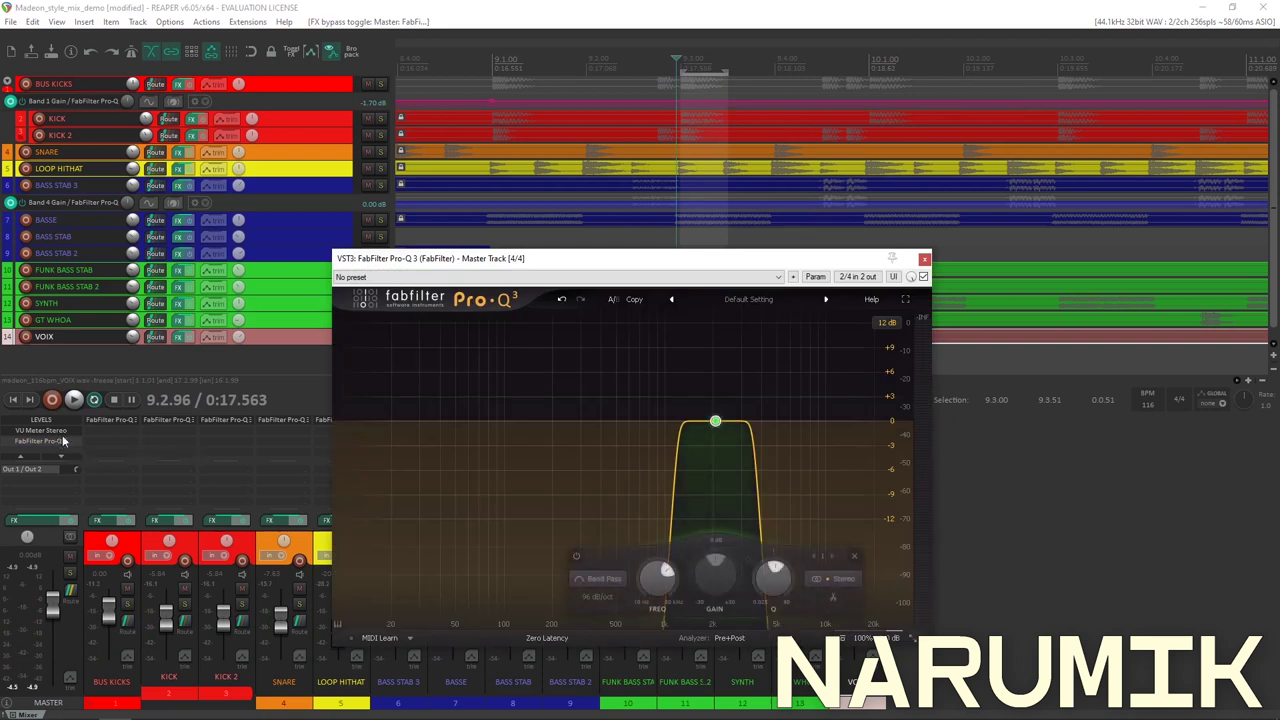
{"action": "key", "text": "space"}
{"action": "left_click_drag", "start_coordinate": [715, 424], "coordinate": [679, 420]}
{"action": "scroll", "coordinate": [671, 422], "scroll_direction": "down", "scroll_amount": 3}
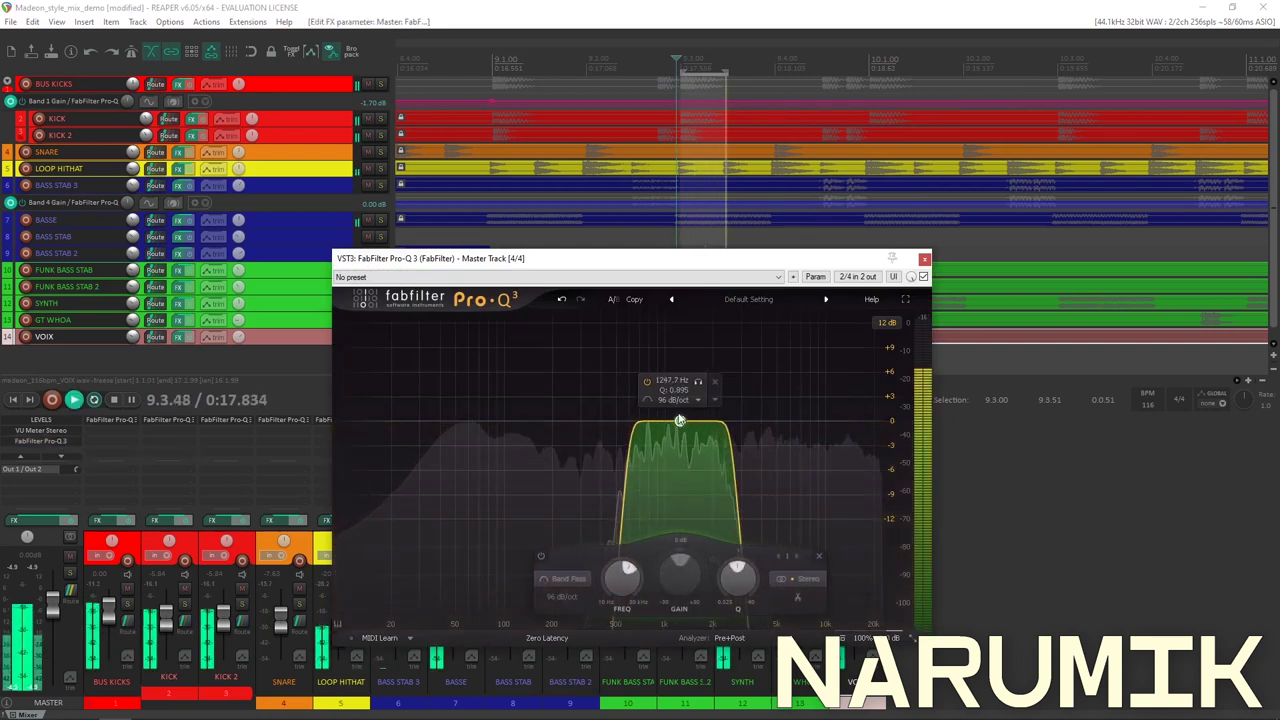
{"action": "key", "text": "space"}
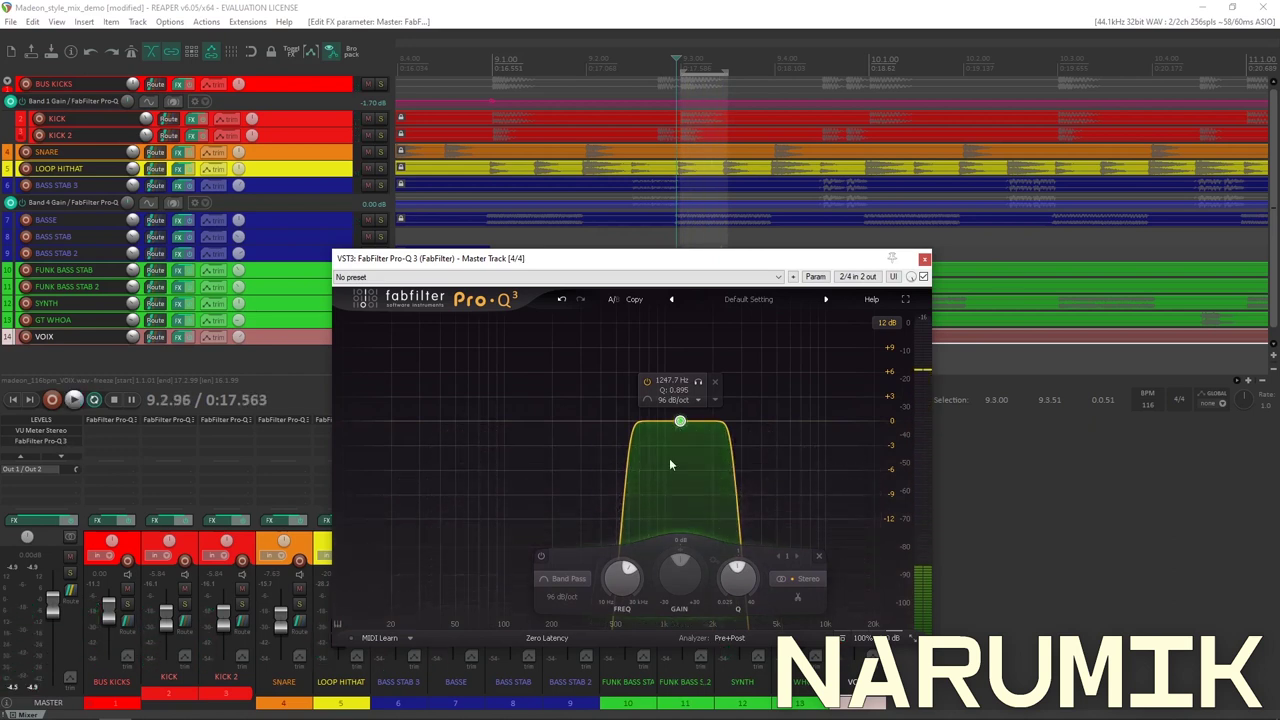
Move the master band-pass to 1991.5 Hz, replay the selected range, and bypass and close the Pro-Q 3.
{"action": "left_click_drag", "start_coordinate": [677, 424], "coordinate": [712, 423]}
{"action": "key", "text": "space"}
{"action": "key", "text": "space"}
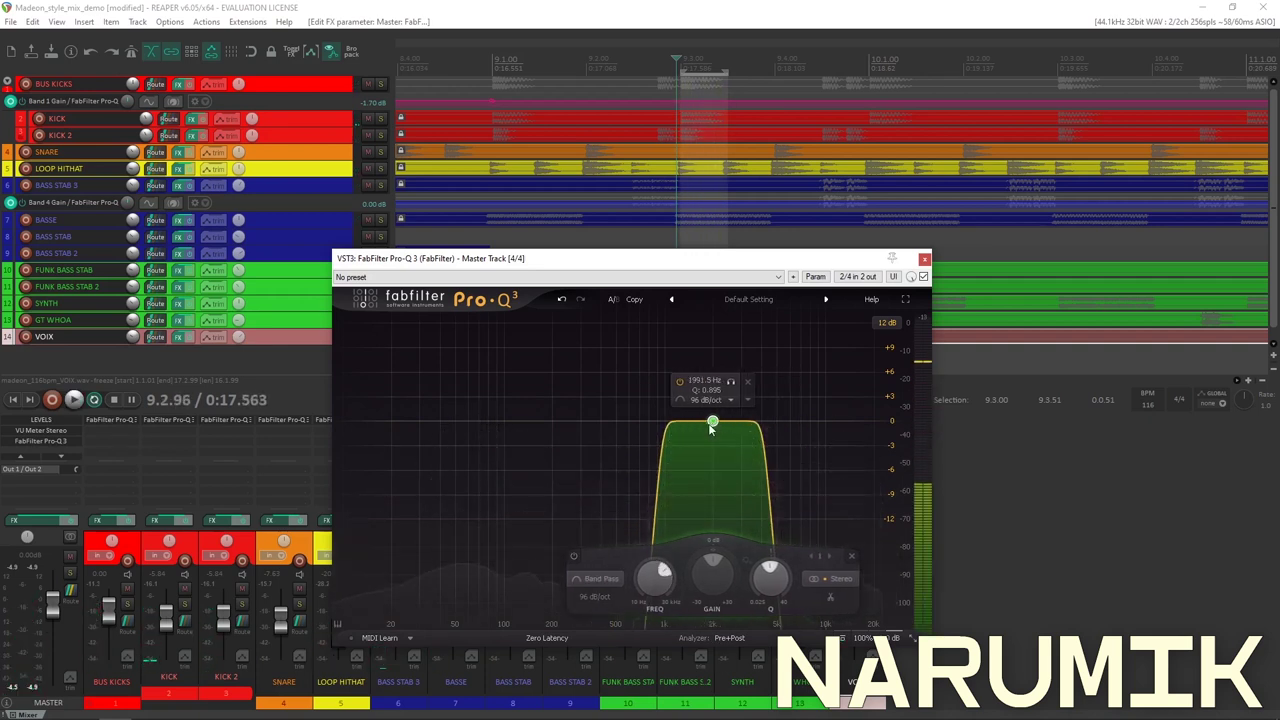
{"action": "left_click", "coordinate": [923, 277]}
{"action": "left_click", "coordinate": [924, 260]}
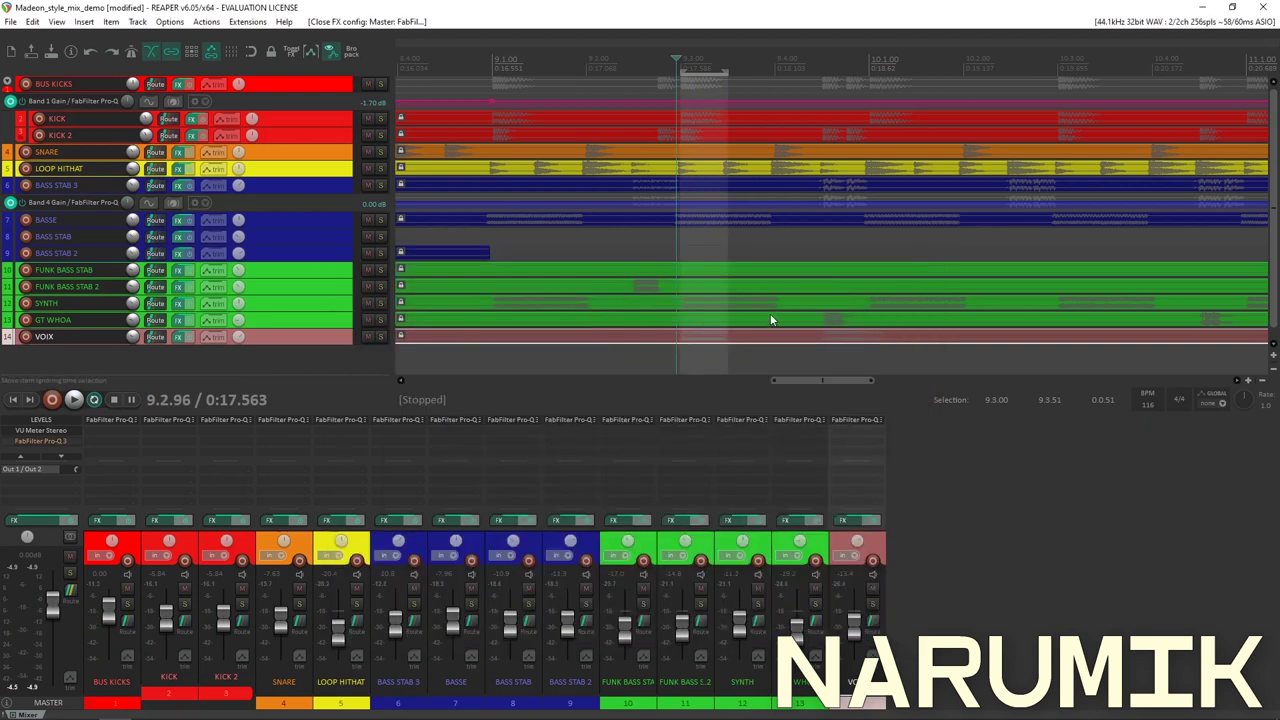
Play the selected range with VOIX and SYNTH soloed in turn, and clear the solo.
{"action": "left_click", "coordinate": [384, 336]}
{"action": "key", "text": "space"}
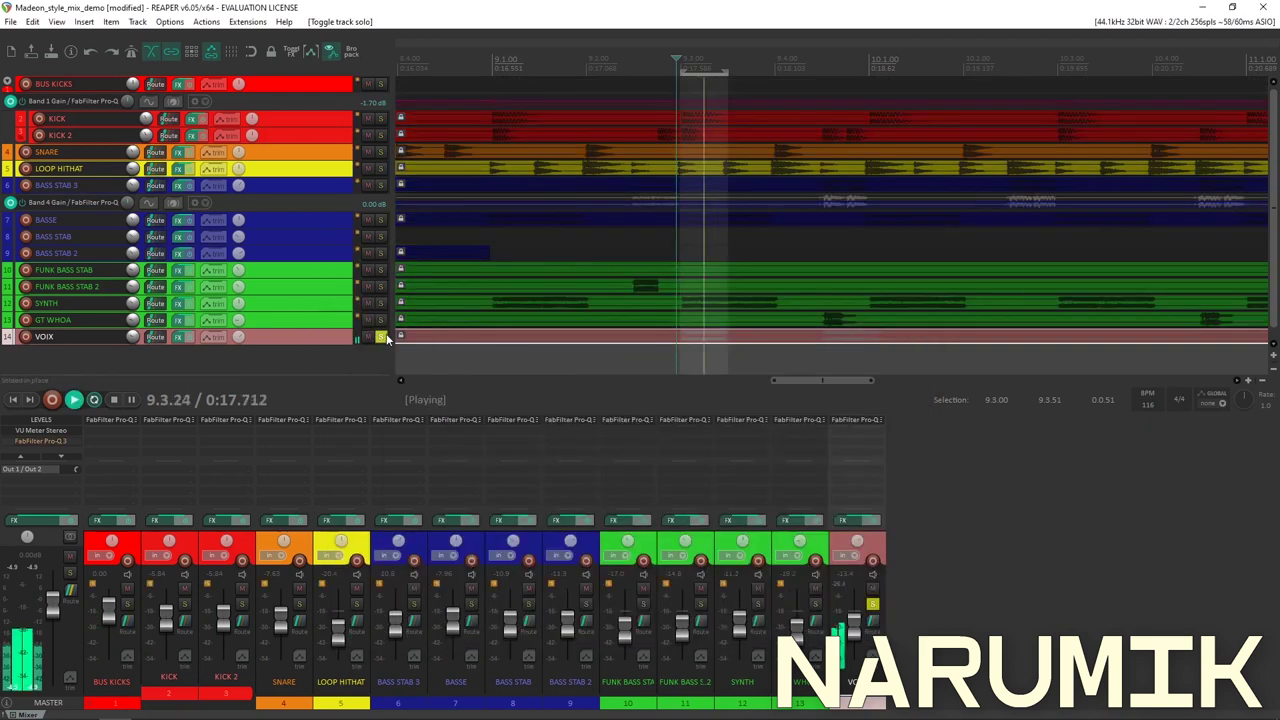
{"action": "left_click", "coordinate": [381, 304], "text": "ctrl"}
{"action": "left_click", "coordinate": [381, 304]}
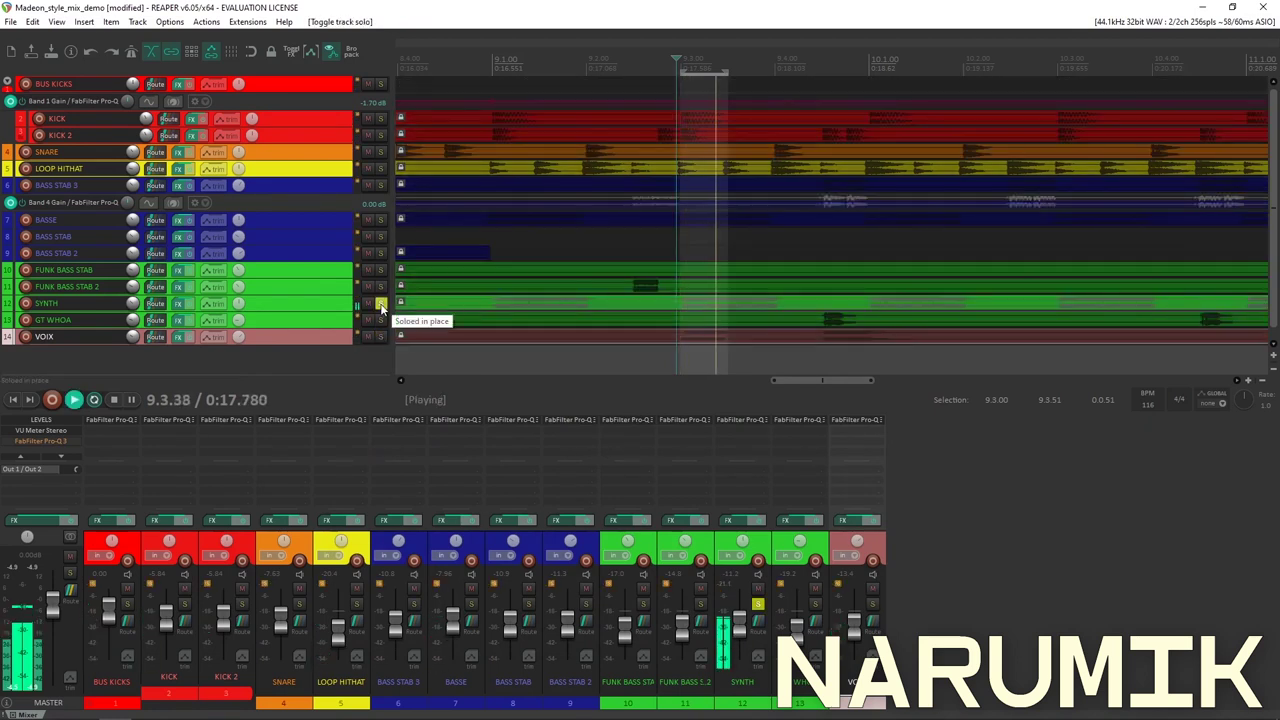
{"action": "left_click", "coordinate": [380, 337]}
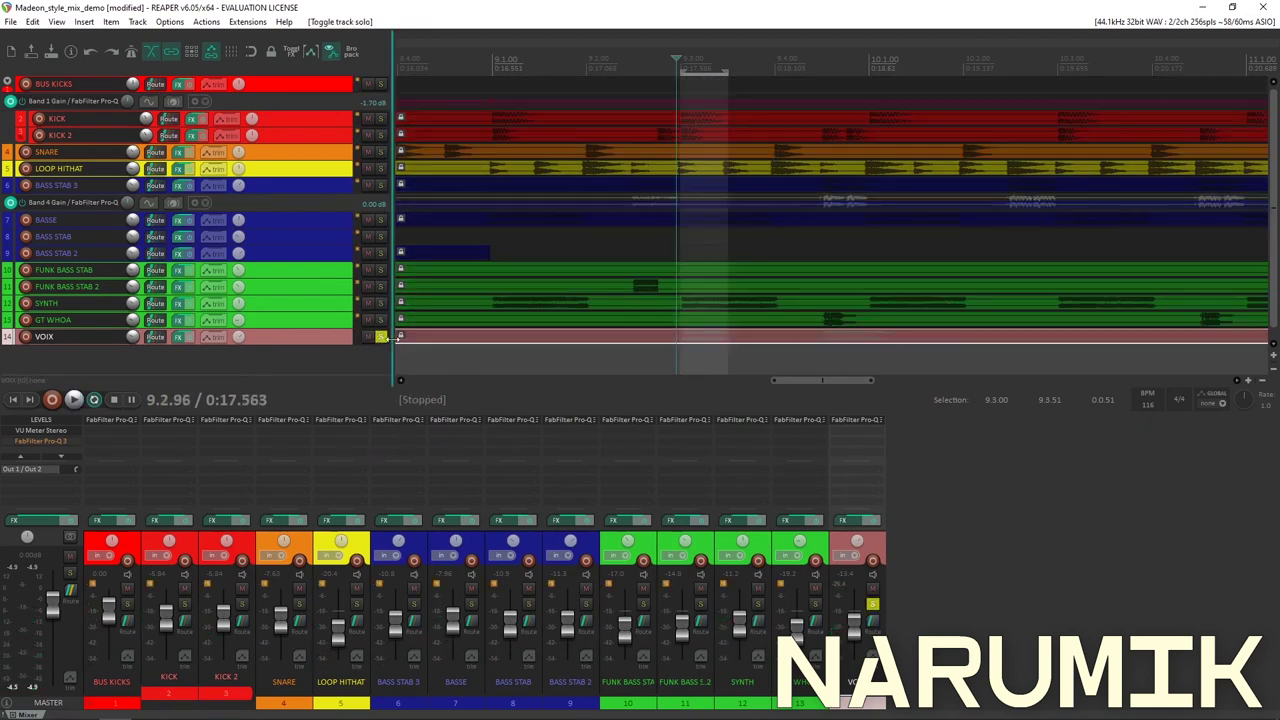
{"action": "left_click", "coordinate": [380, 336]}
Add a bell cut of -1.39 dB at 1970.7 Hz with Q 1.915 to the VOIX Pro-Q 3 while playing the mix.
{"action": "left_click", "coordinate": [180, 337]}
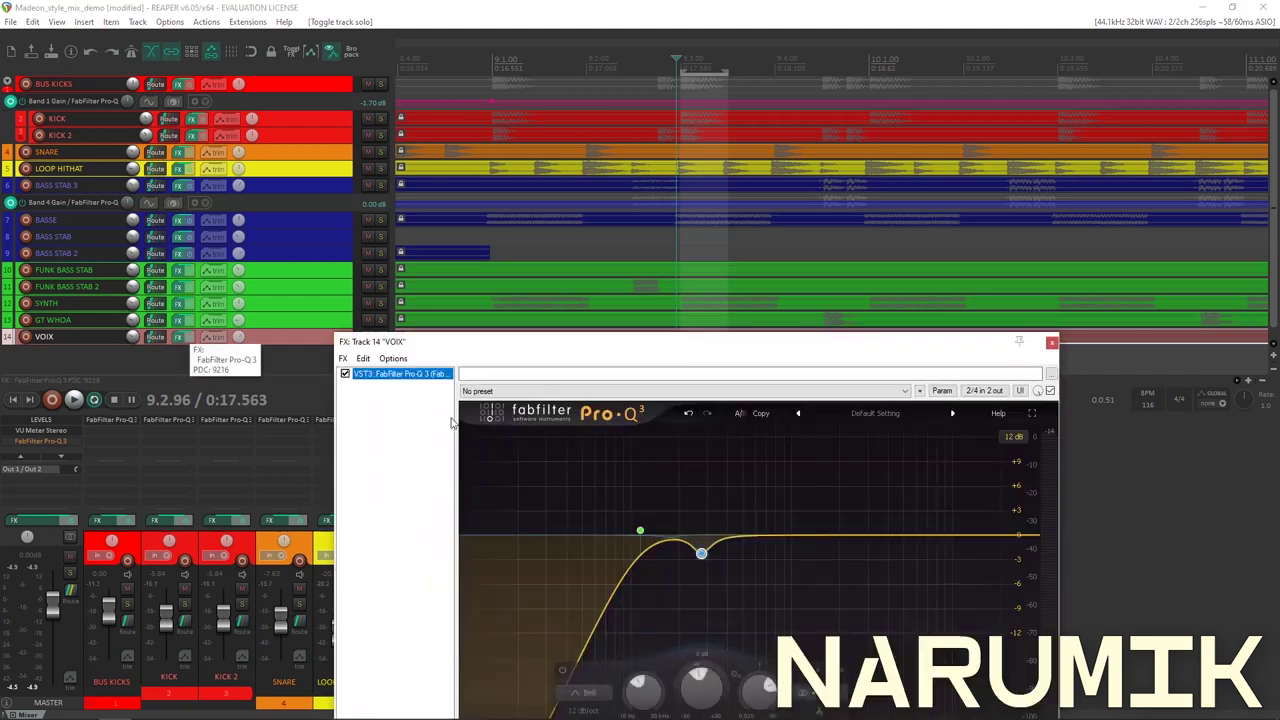
{"action": "left_click", "coordinate": [837, 543]}
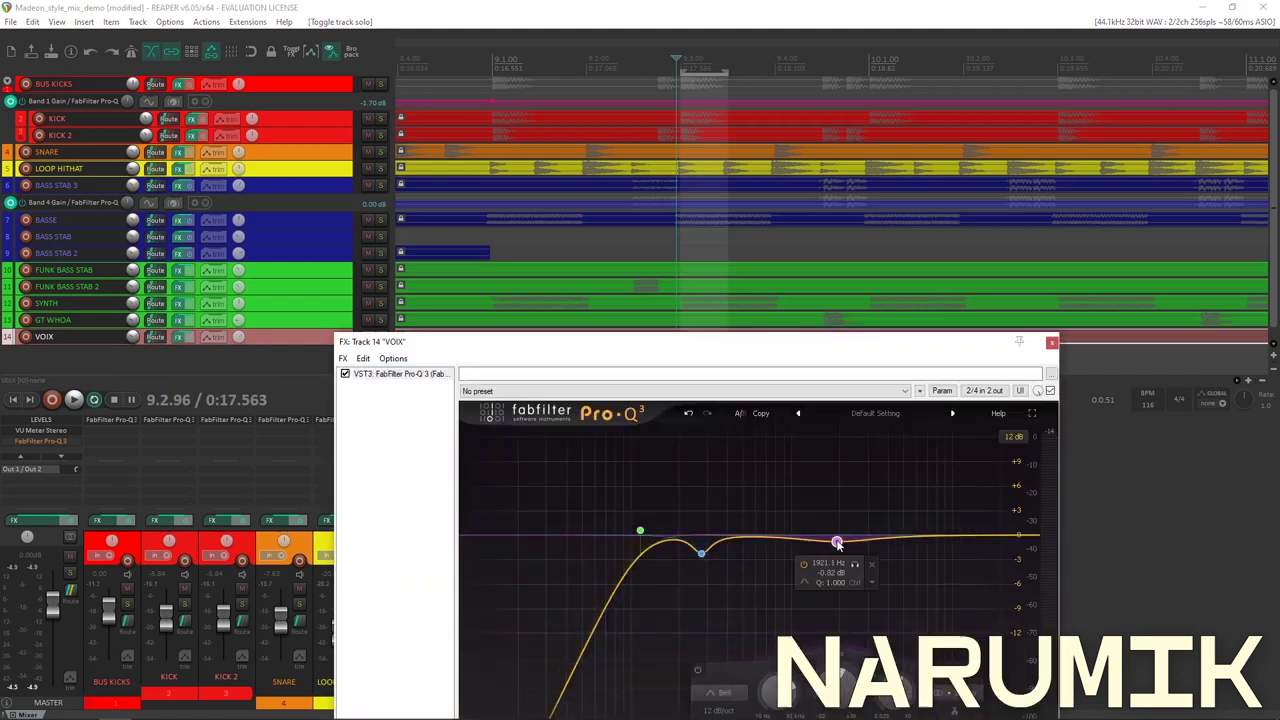
{"action": "left_click_drag", "start_coordinate": [837, 543], "coordinate": [828, 543]}
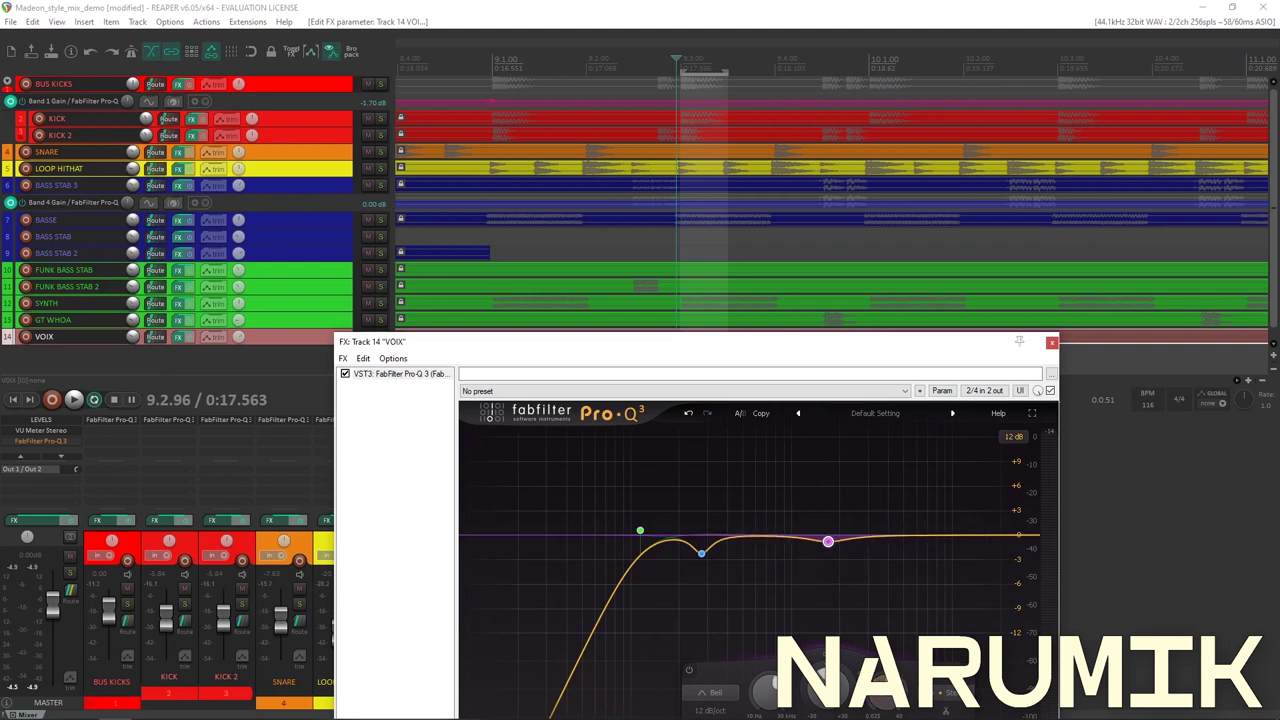
{"action": "key", "text": "space"}
{"action": "left_click_drag", "start_coordinate": [838, 692], "coordinate": [849, 612]}
{"action": "left_click_drag", "start_coordinate": [770, 691], "coordinate": [831, 717]}
{"action": "left_click_drag", "start_coordinate": [803, 353], "coordinate": [831, 212]}
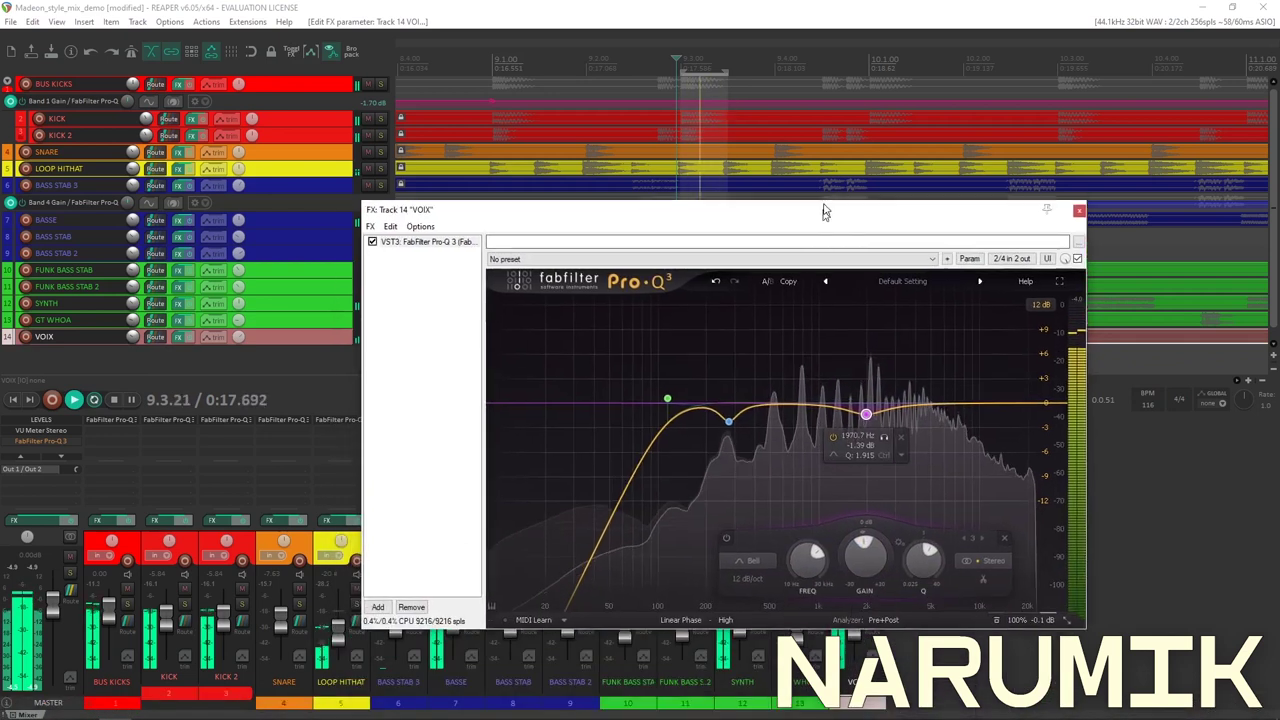
Deepen the new VOIX bell cut slightly, compare the mix with that band bypassed and enabled, and stop playback.
{"action": "mouse_move", "coordinate": [866, 548]}
{"action": "left_mouse_down"}
{"action": "mouse_move", "coordinate": [866, 566]}
{"action": "mouse_move", "coordinate": [873, 556]}
{"action": "left_mouse_up"}
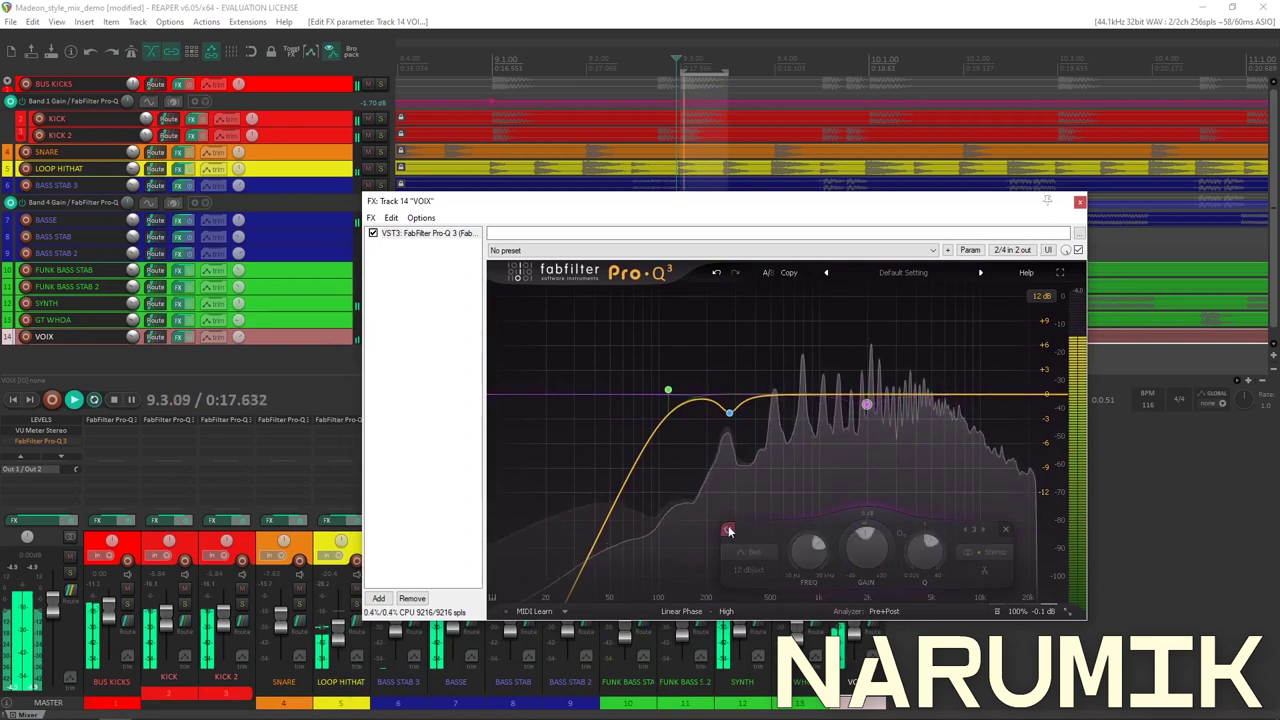
{"action": "left_click", "coordinate": [728, 530]}
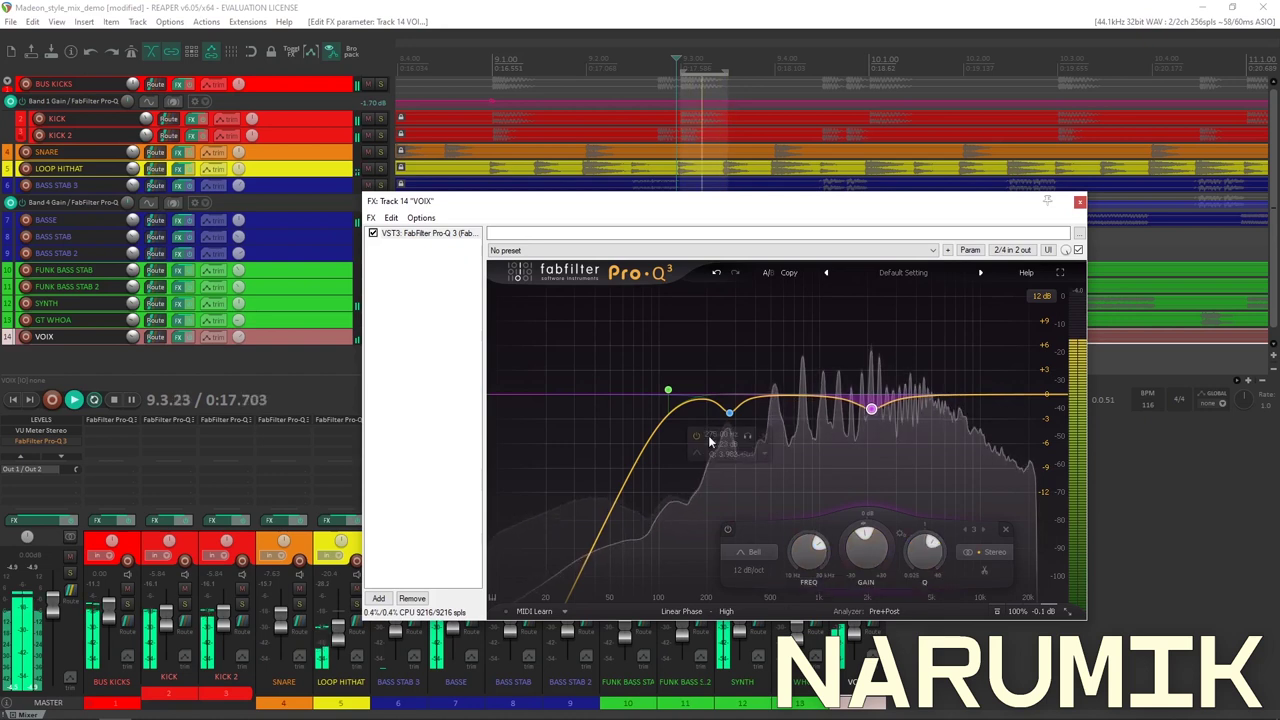
{"action": "left_click_drag", "start_coordinate": [600, 199], "coordinate": [757, 365]}
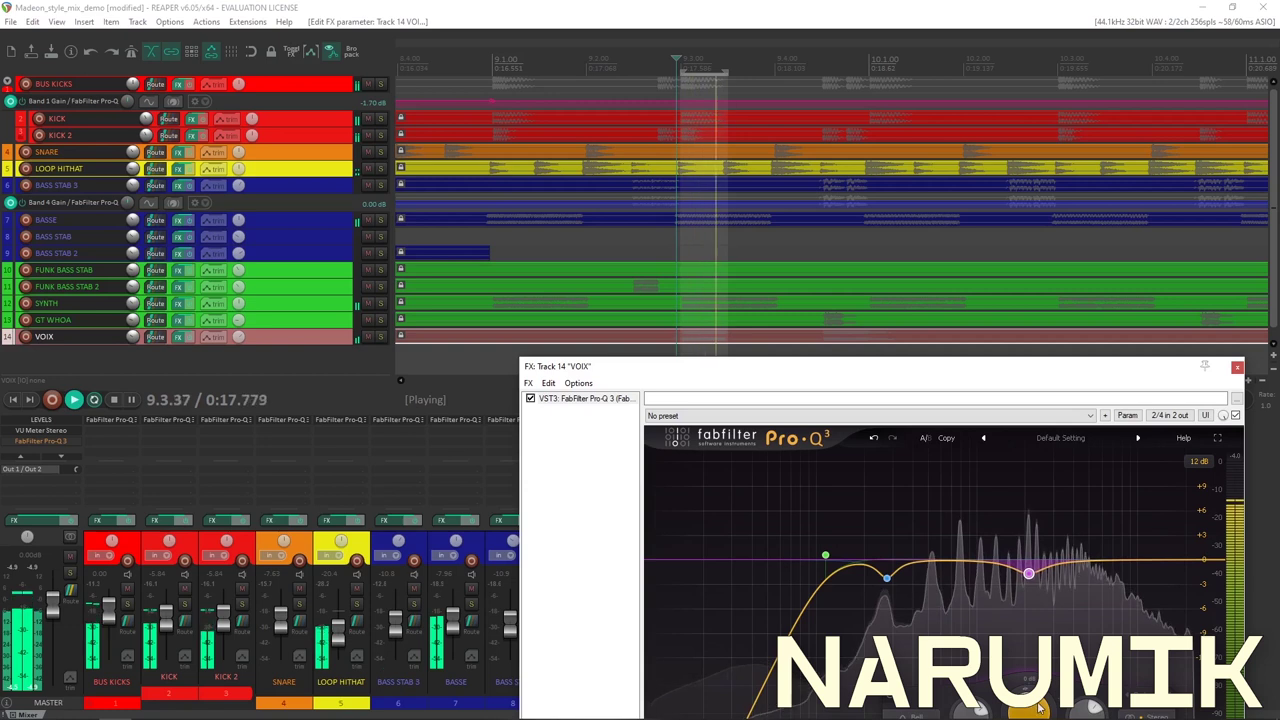
{"action": "left_click", "coordinate": [921, 601]}
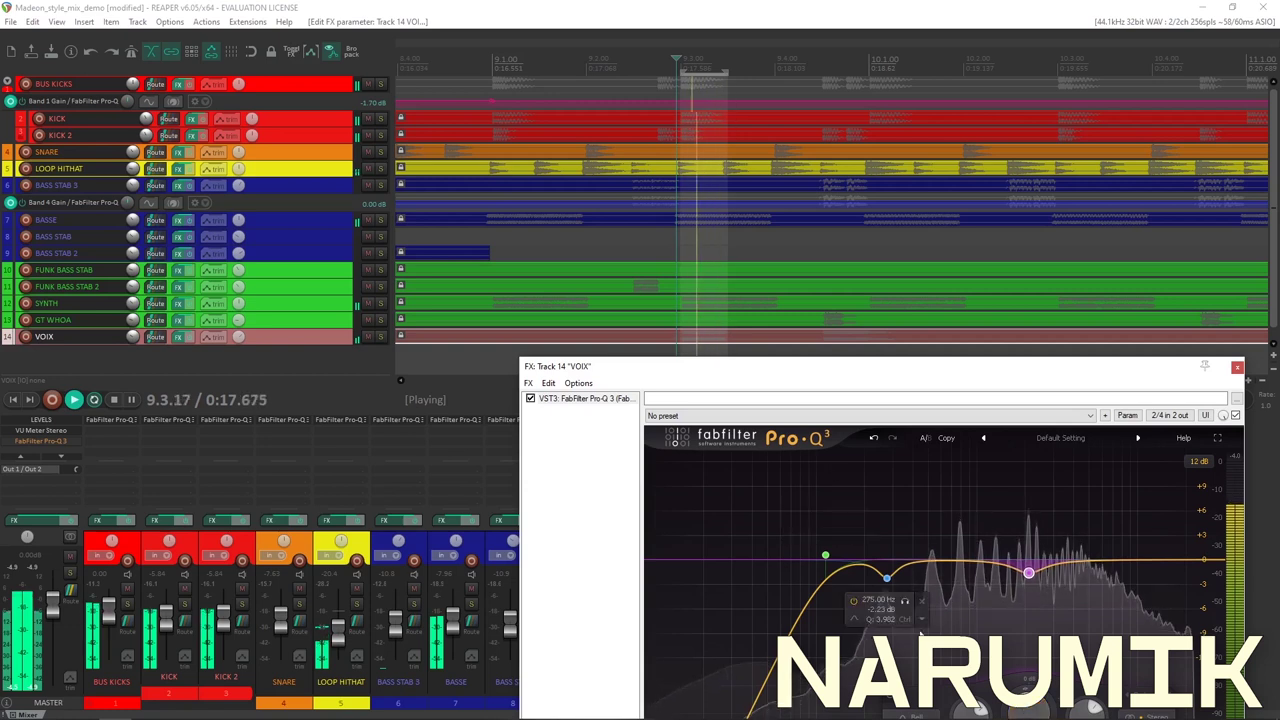
{"action": "left_click", "coordinate": [888, 697]}
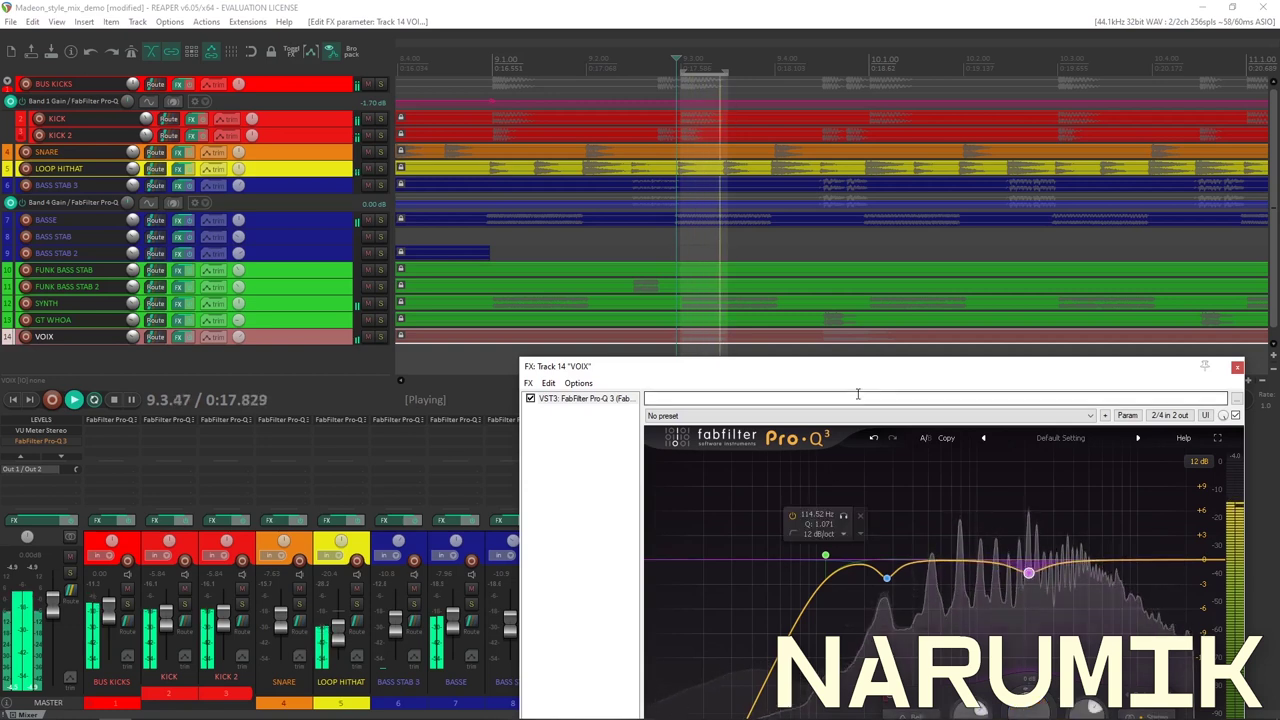
{"action": "key", "text": "space"}
Solo VOIX, play the selected range, and reset its peak meter to measure the level with Pro-Q 3 active.
{"action": "left_click_drag", "start_coordinate": [751, 366], "coordinate": [819, 290]}
{"action": "left_click", "coordinate": [380, 336]}
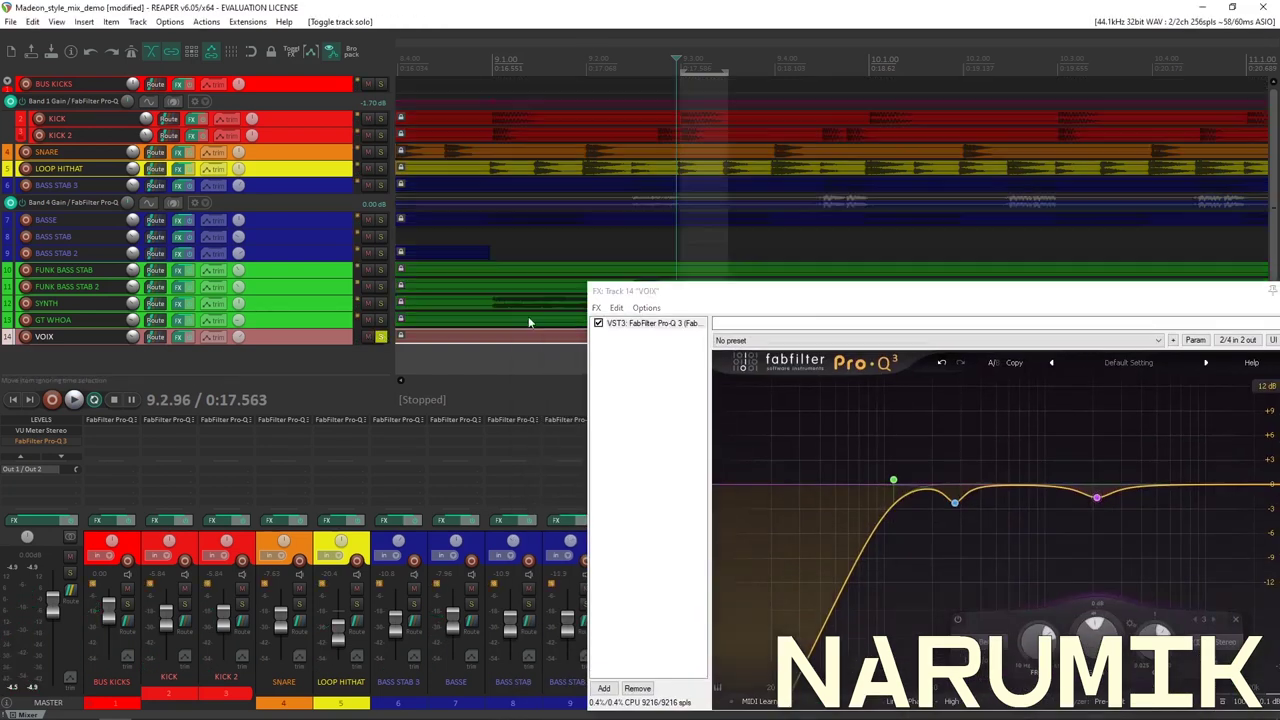
{"action": "left_click_drag", "start_coordinate": [656, 290], "coordinate": [240, 72]}
{"action": "key", "text": "space"}
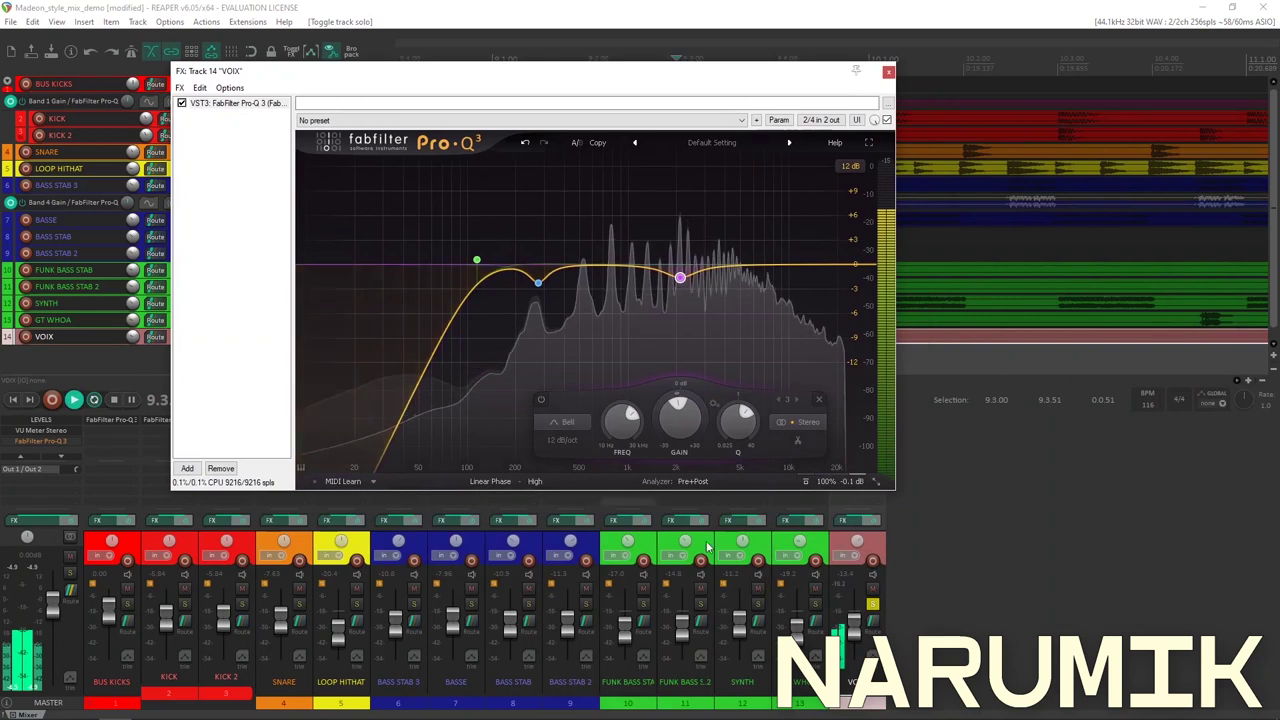
{"action": "left_click", "coordinate": [844, 593]}
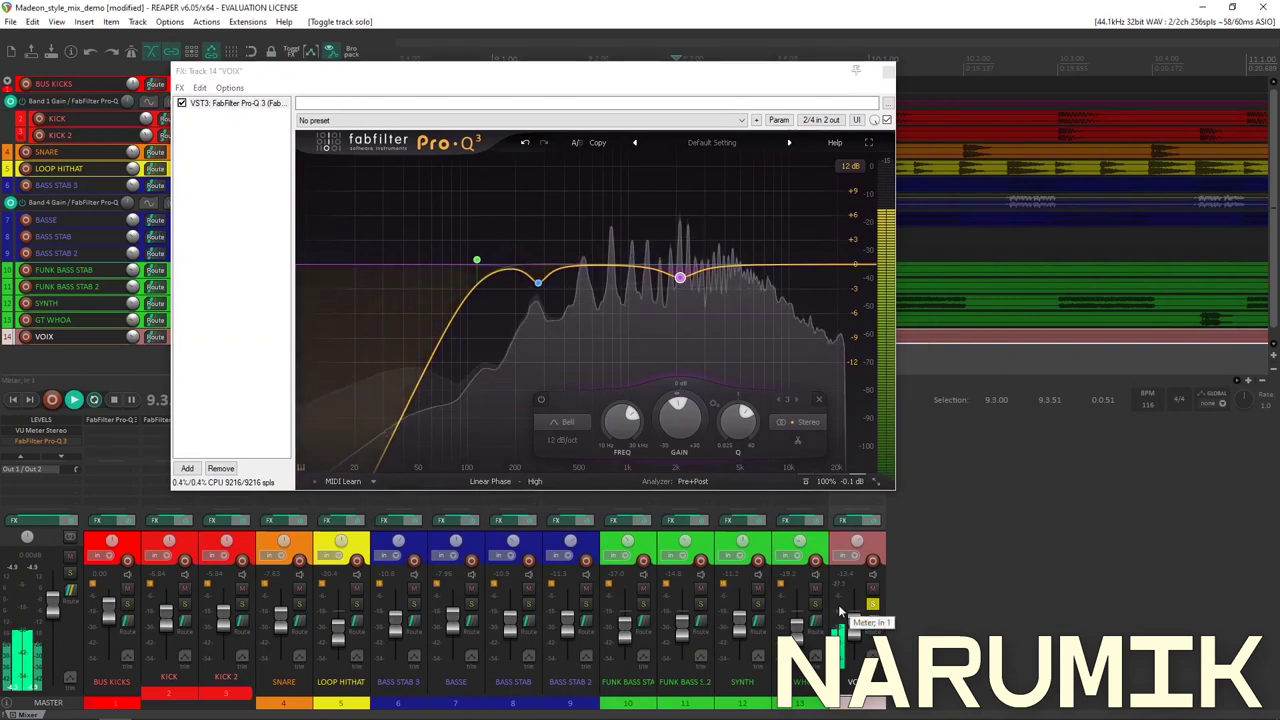
{"action": "key", "text": "space"}
Compare the peak level of soloed VOIX with its Pro-Q 3 bypassed and enabled.
{"action": "left_click", "coordinate": [181, 103]}
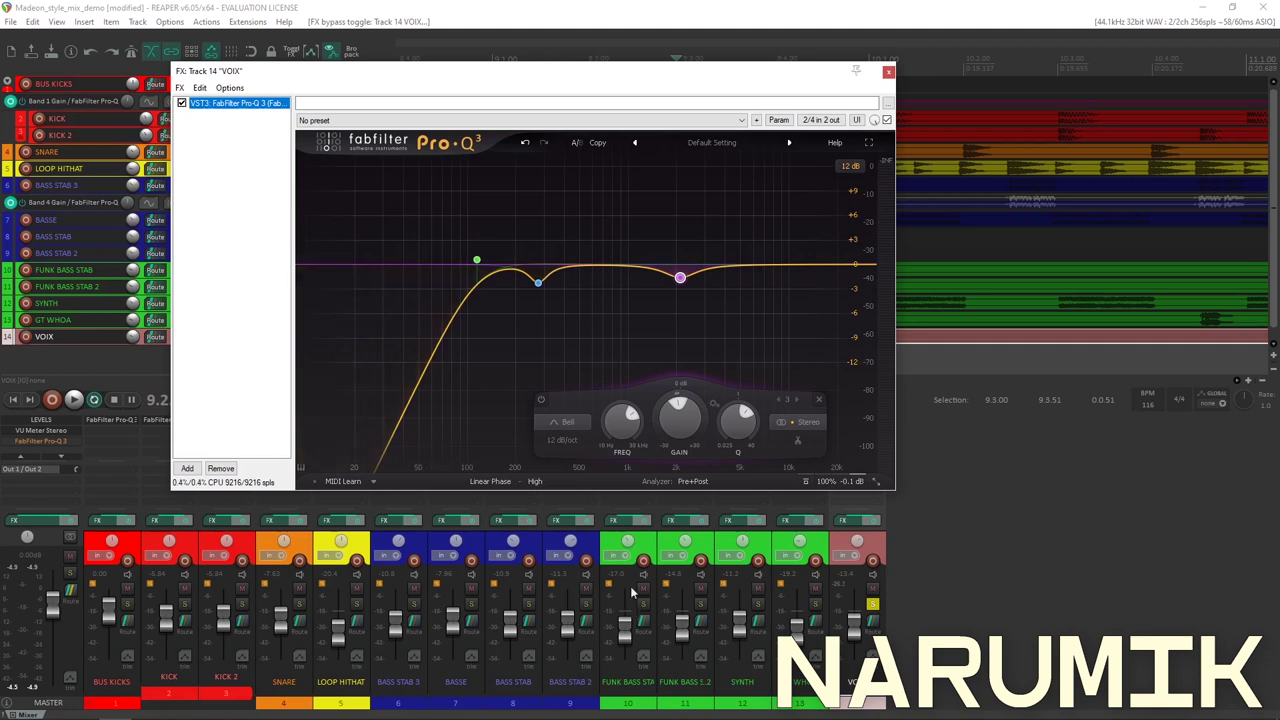
{"action": "left_click", "coordinate": [841, 598]}
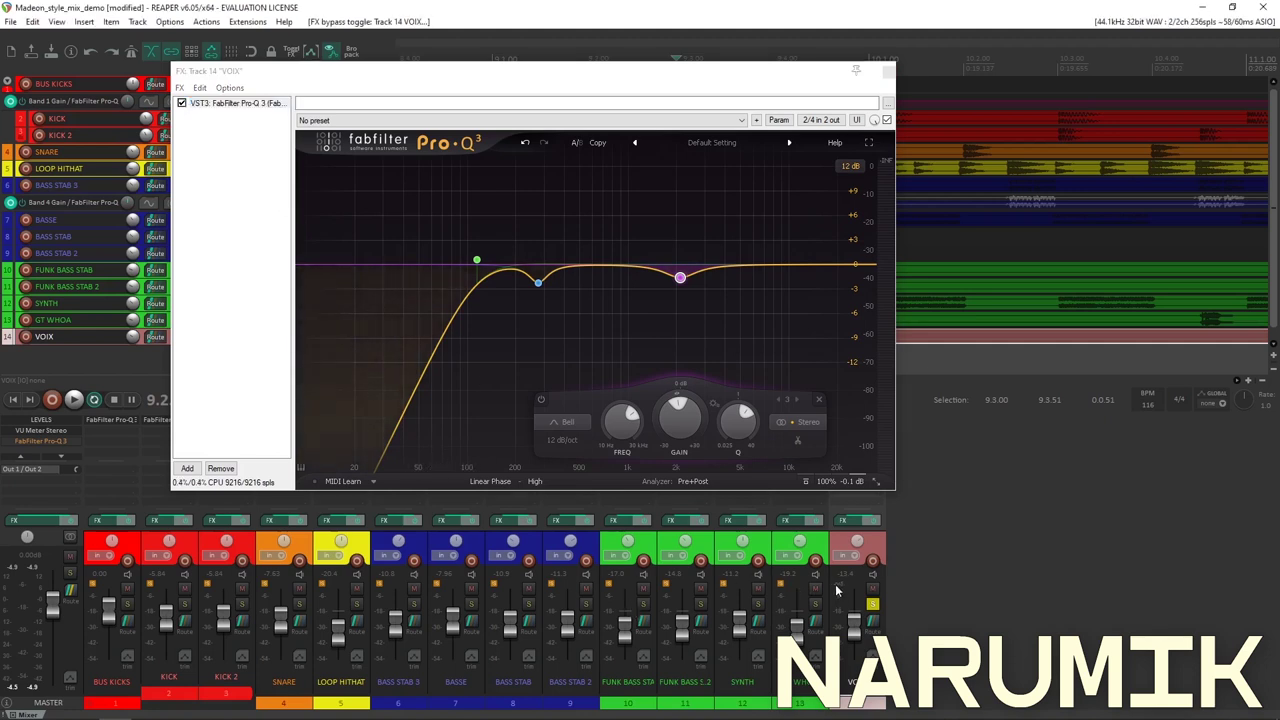
{"action": "key", "text": "space"}
{"action": "key", "text": "space"}
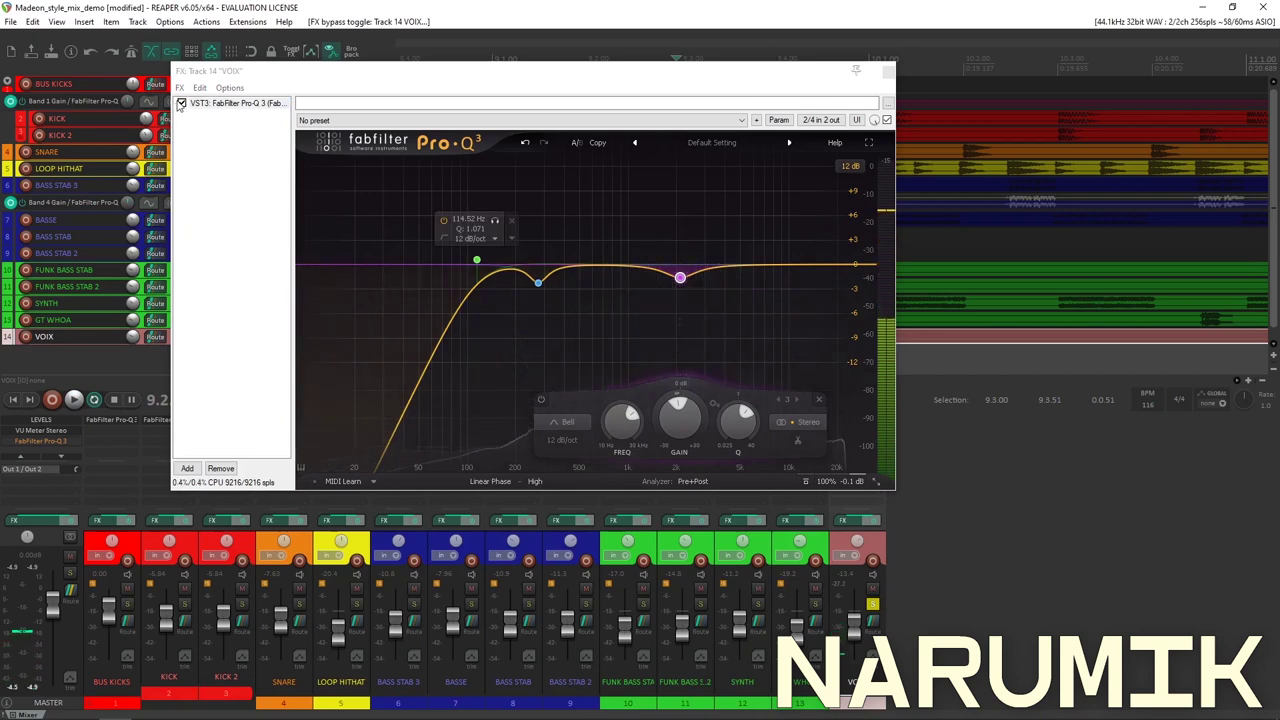
{"action": "left_click", "coordinate": [181, 103]}
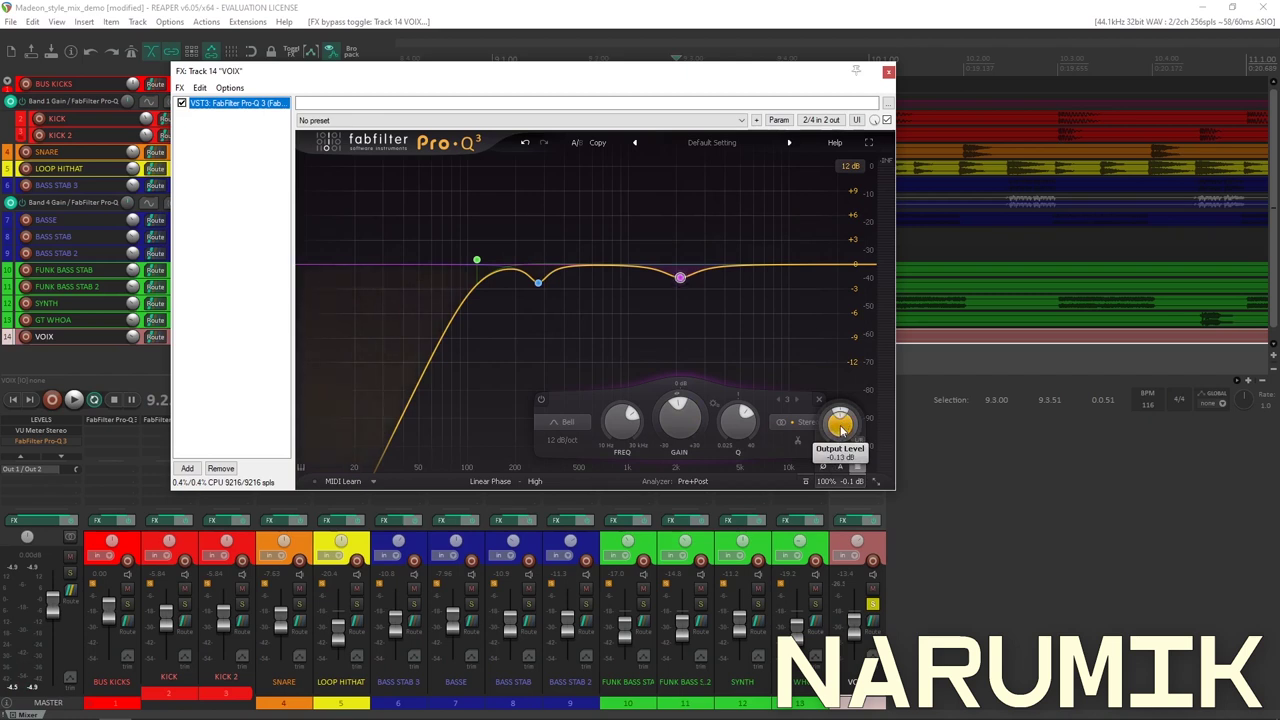
Try a Pro-Q 3 output level of -1.0 dB on VOIX and play the soloed track to check its peak.
{"action": "left_click", "coordinate": [840, 428]}
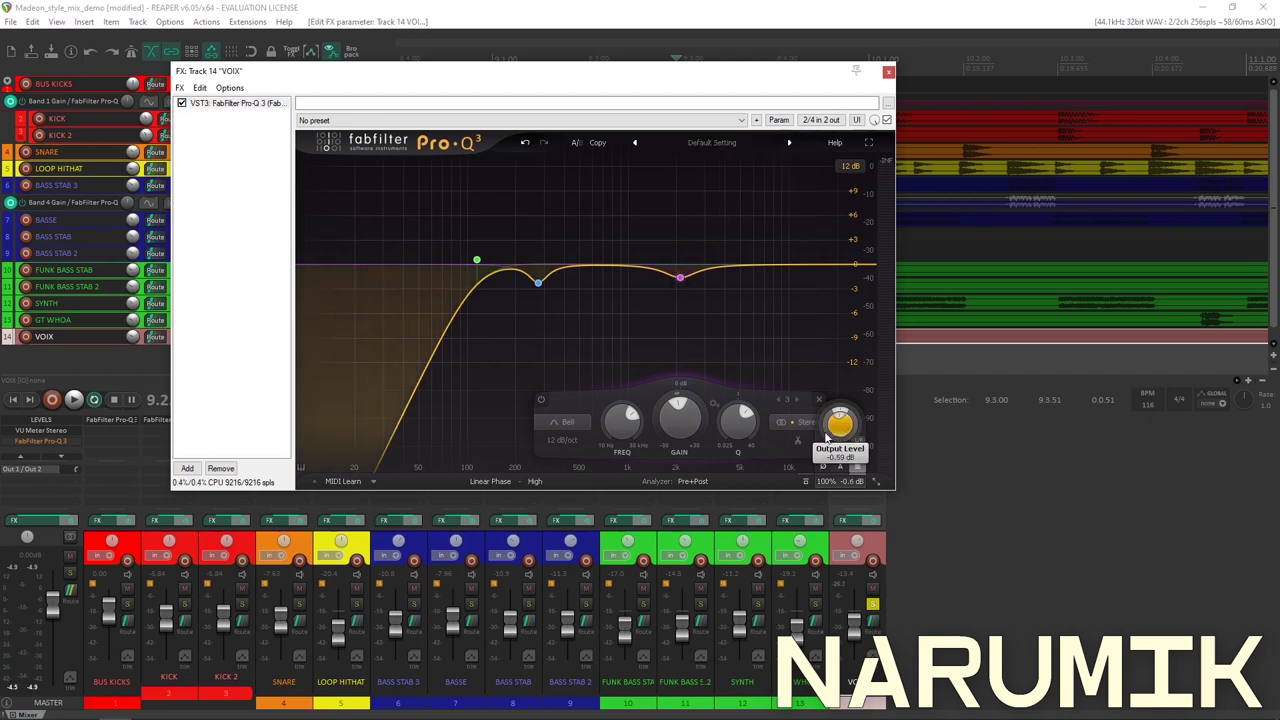
{"action": "key", "text": "space"}
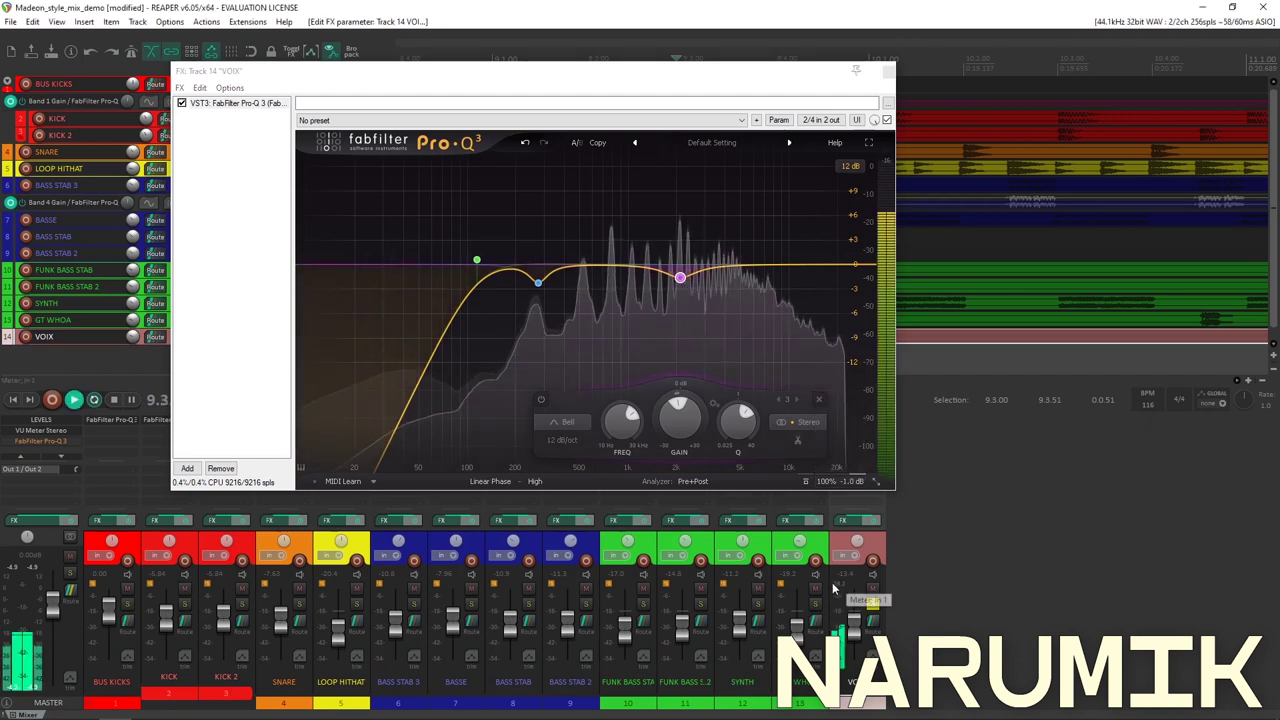
{"action": "mouse_move", "coordinate": [838, 486]}
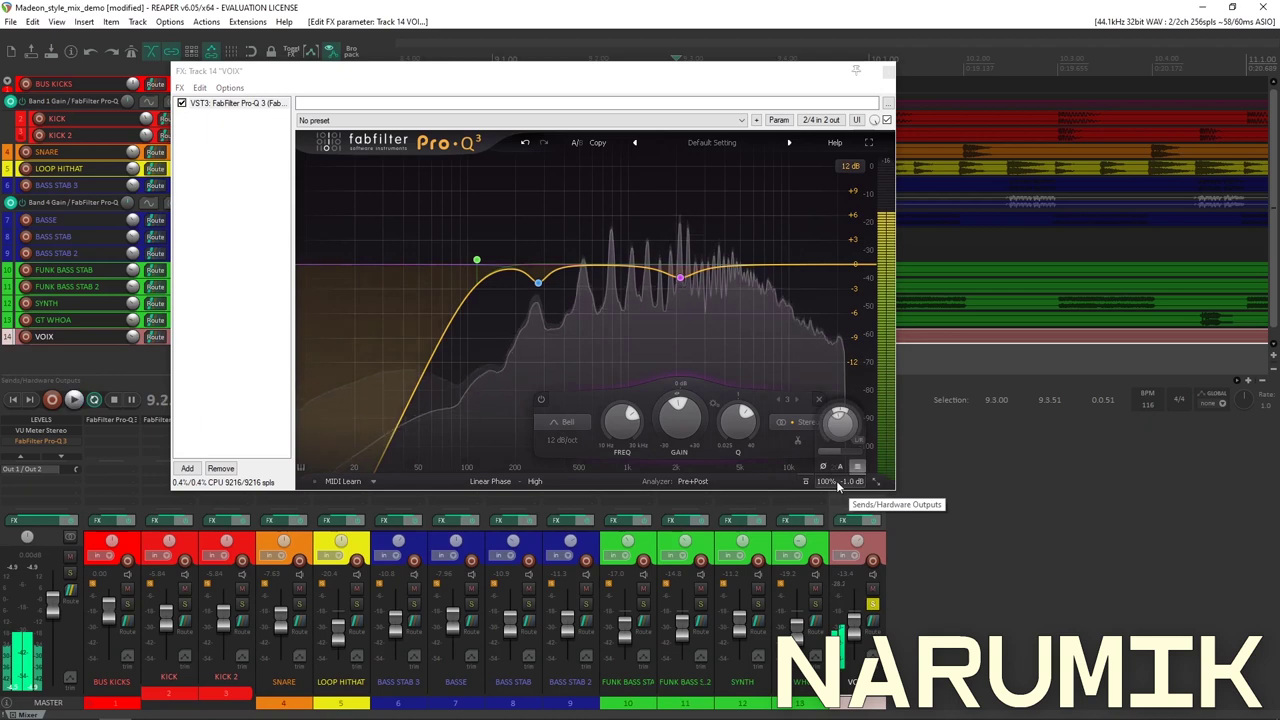
{"action": "key", "text": "space"}
Try VOIX Pro-Q 3 output levels of +1.2 dB and about -1.4 dB, checking the track's peak during playback.
{"action": "left_click_drag", "start_coordinate": [843, 437], "coordinate": [850, 428]}
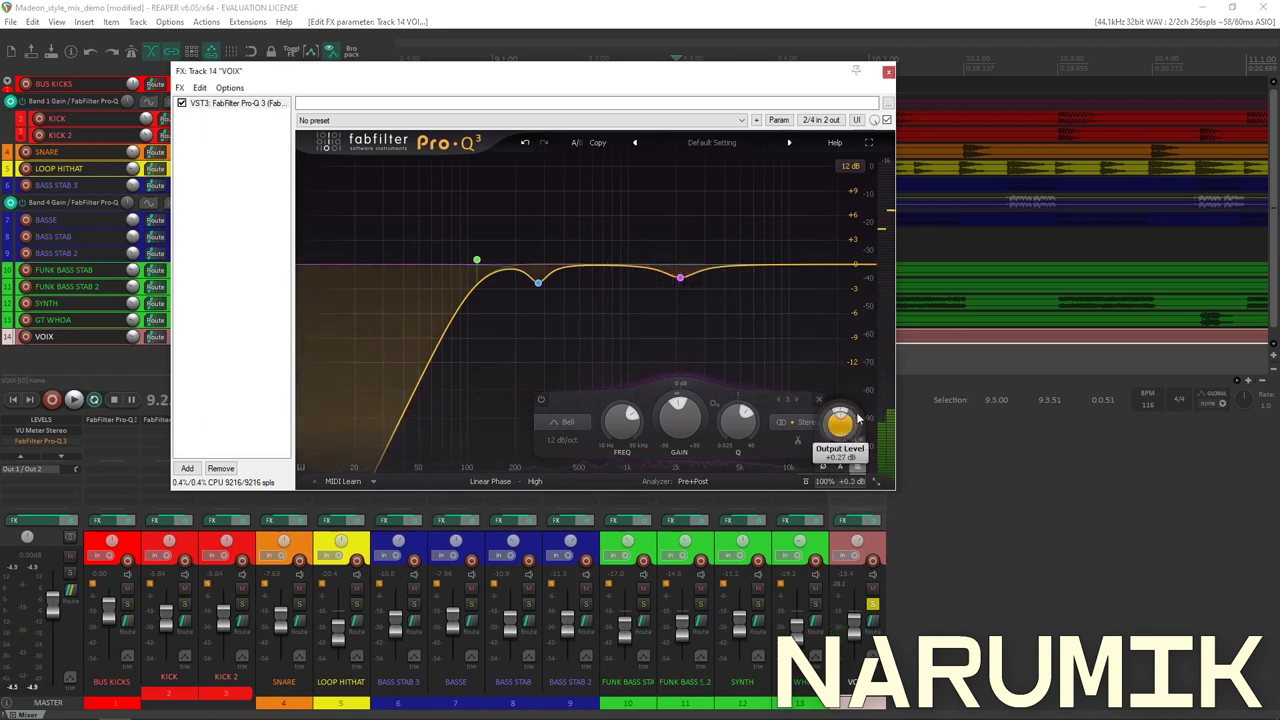
{"action": "key", "text": "space"}
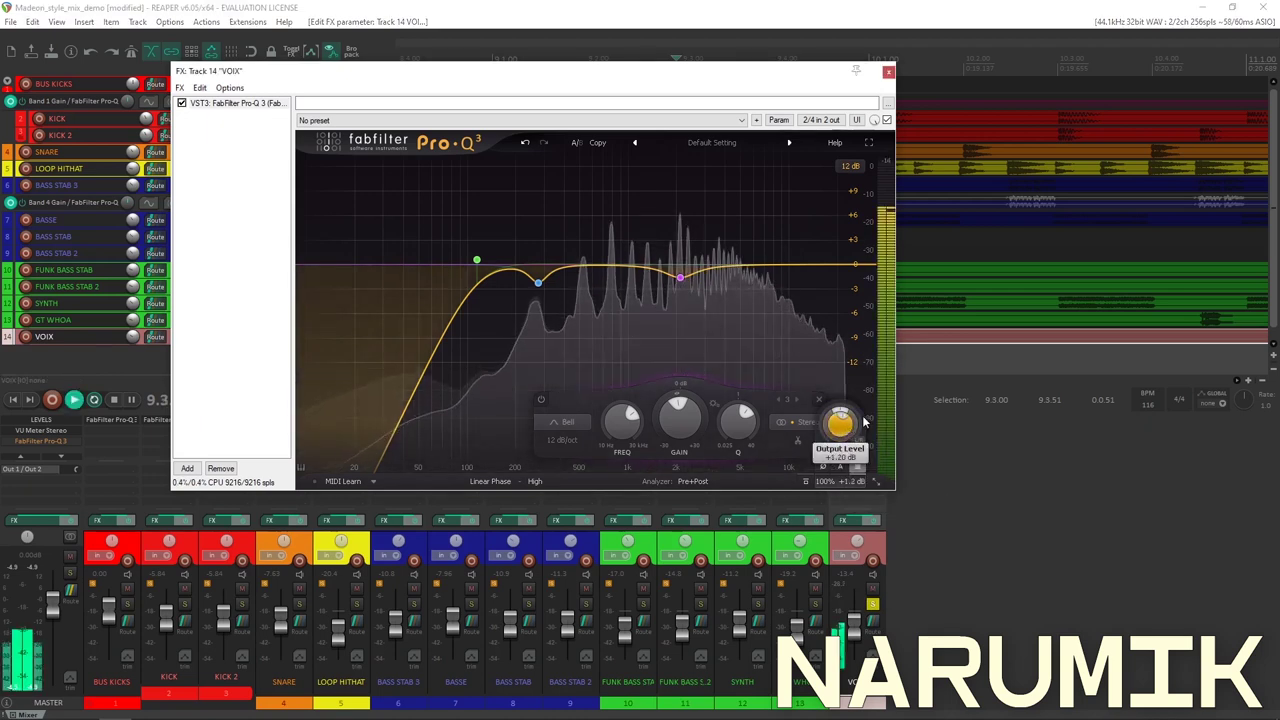
{"action": "left_click_drag", "start_coordinate": [842, 429], "coordinate": [841, 449]}
{"action": "left_click", "coordinate": [855, 538]}
{"action": "key", "text": "space"}
{"action": "mouse_move", "coordinate": [856, 483]}
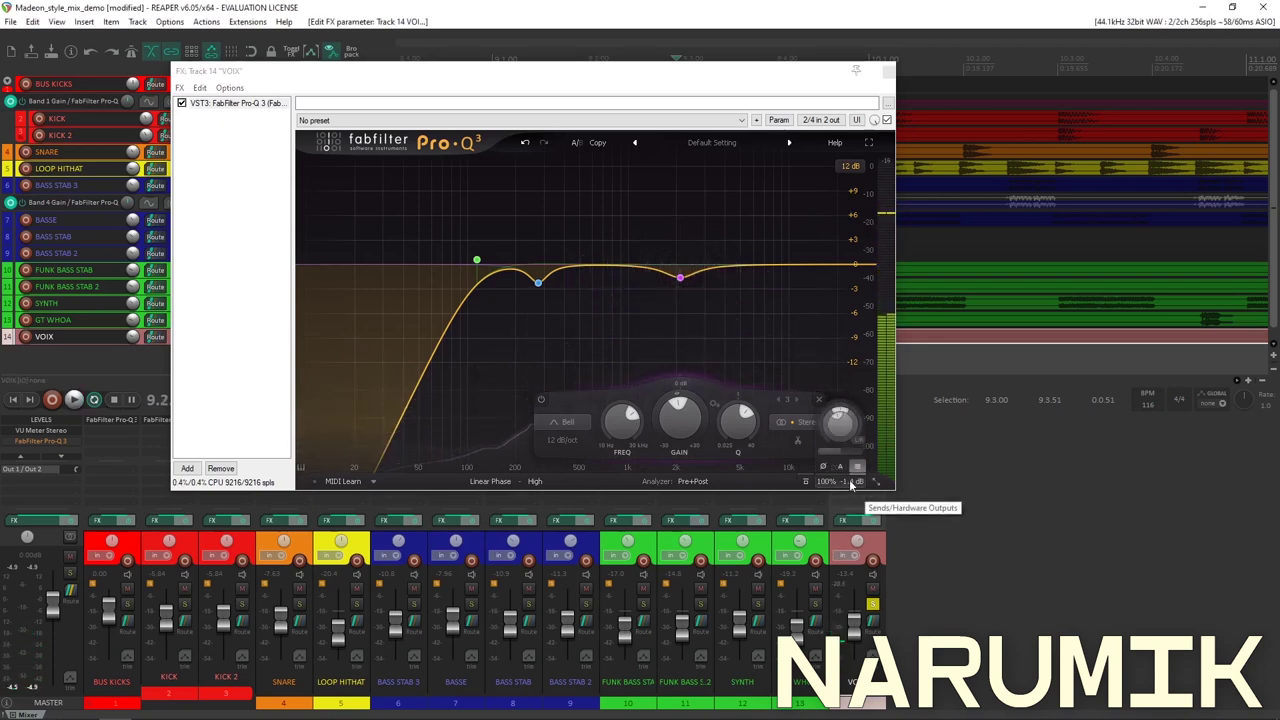
Raise the VOIX Pro-Q 3 output level to -0.87 dB and on to -0.1 dB, rechecking the peak while playing.
{"action": "left_click", "coordinate": [844, 434]}
{"action": "key", "text": "space"}
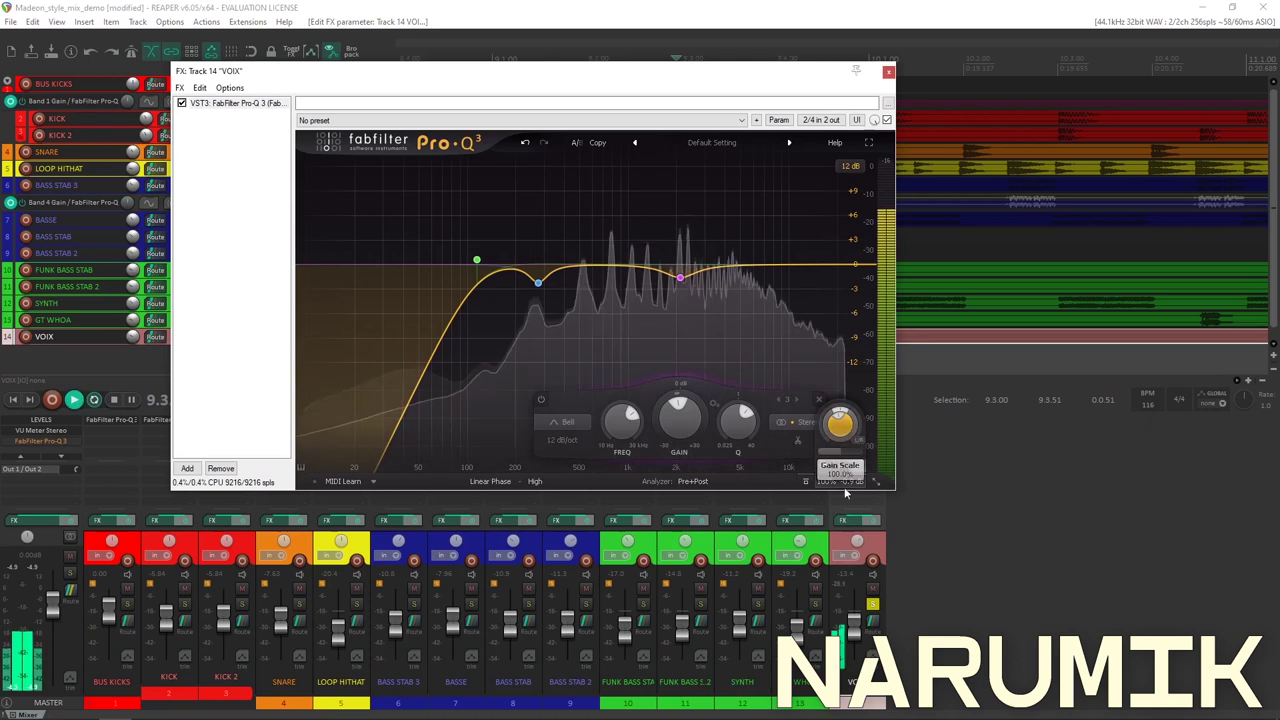
{"action": "left_click", "coordinate": [848, 595]}
{"action": "left_click", "coordinate": [850, 478]}
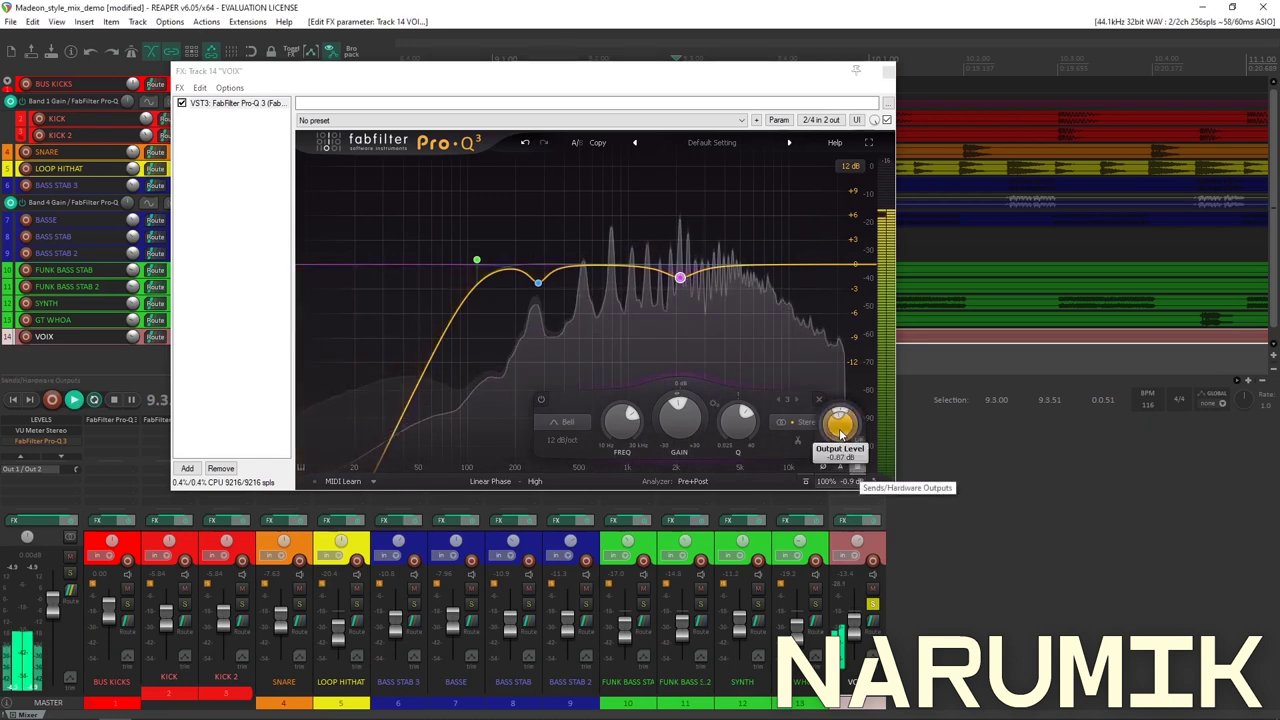
{"action": "key", "text": "space"}
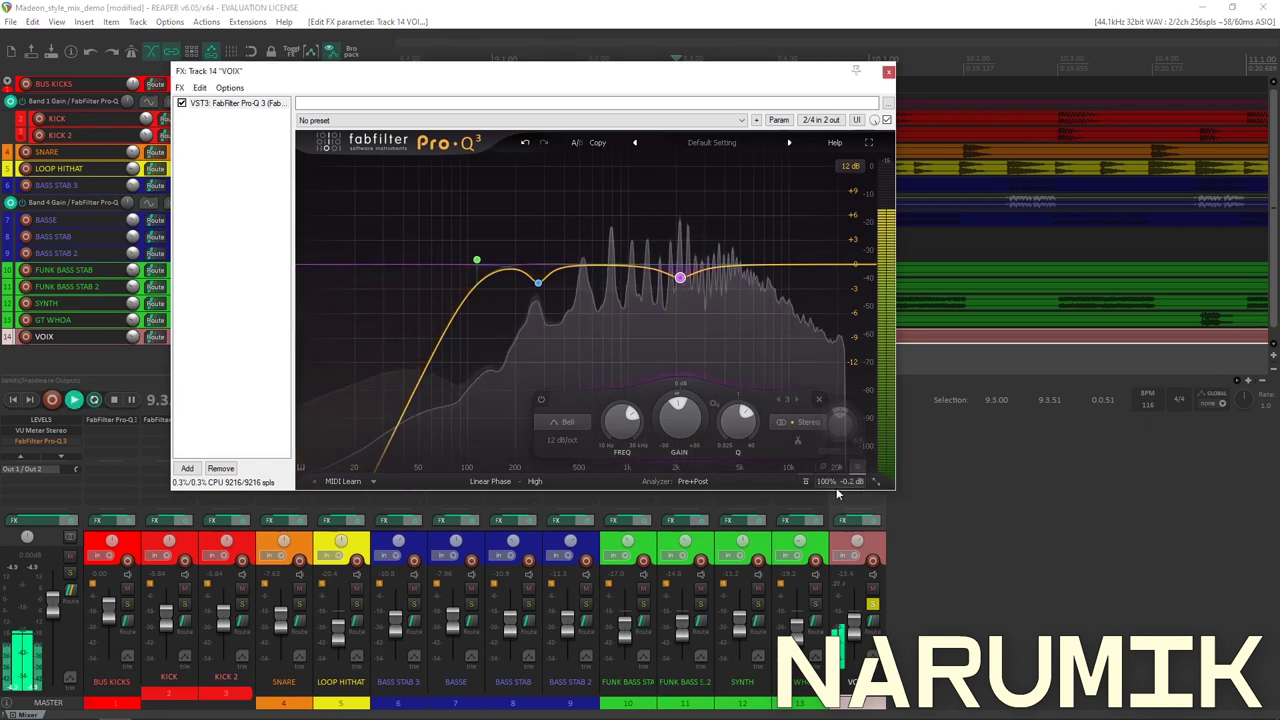
{"action": "left_click_drag", "start_coordinate": [848, 427], "coordinate": [848, 425]}
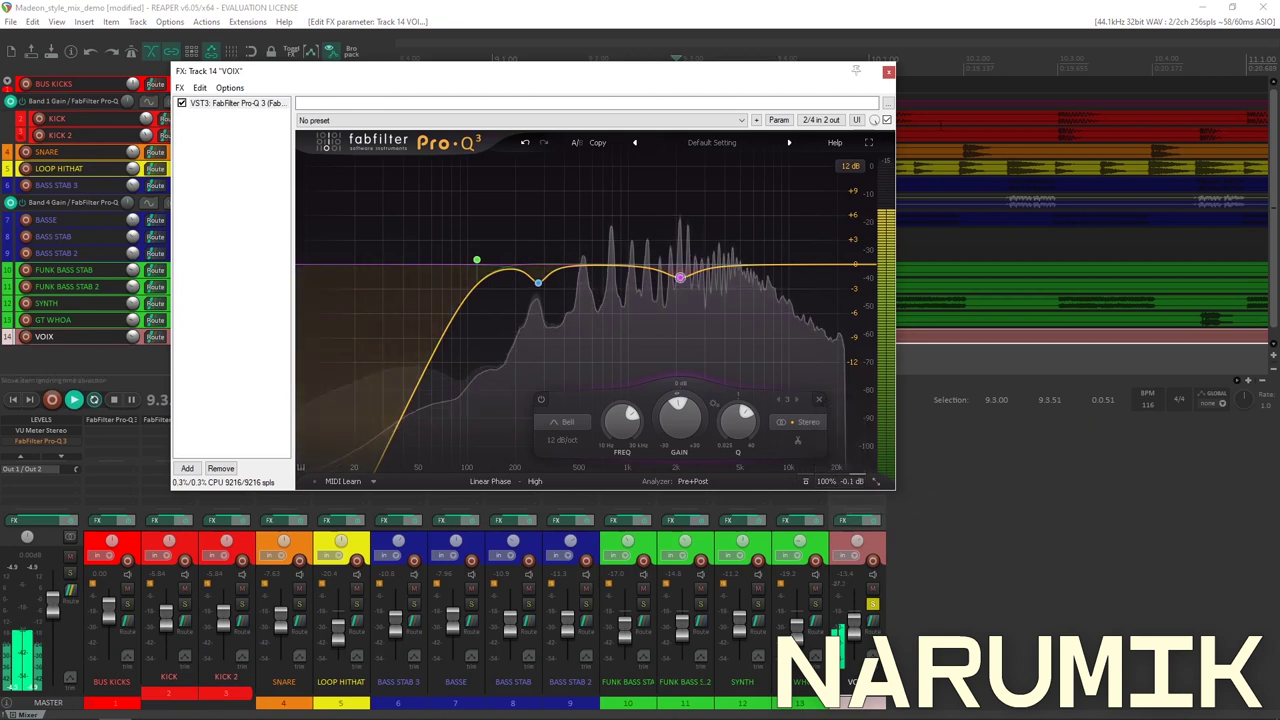
Bypass the VOIX Pro-Q 3 and play the soloed track with a reset meter to measure its unprocessed peak.
{"action": "left_click", "coordinate": [887, 120]}
{"action": "key", "text": "space"}
{"action": "left_click", "coordinate": [842, 584]}
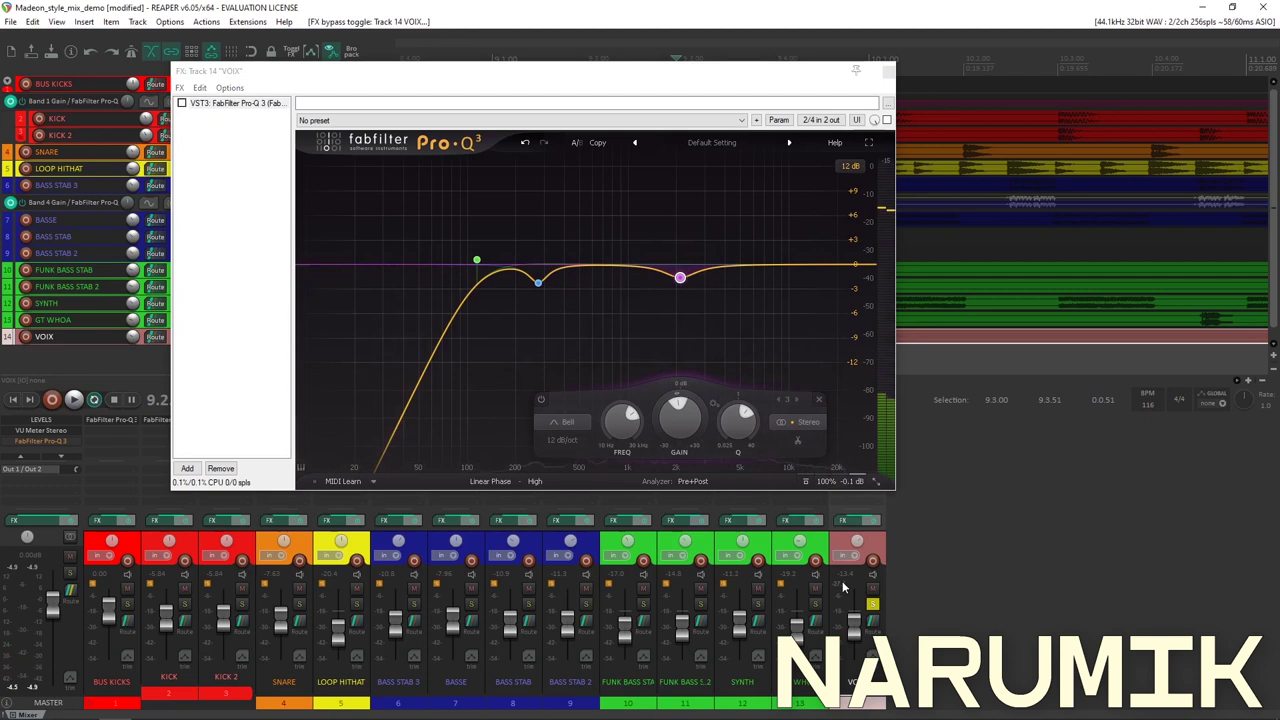
{"action": "key", "text": "space"}
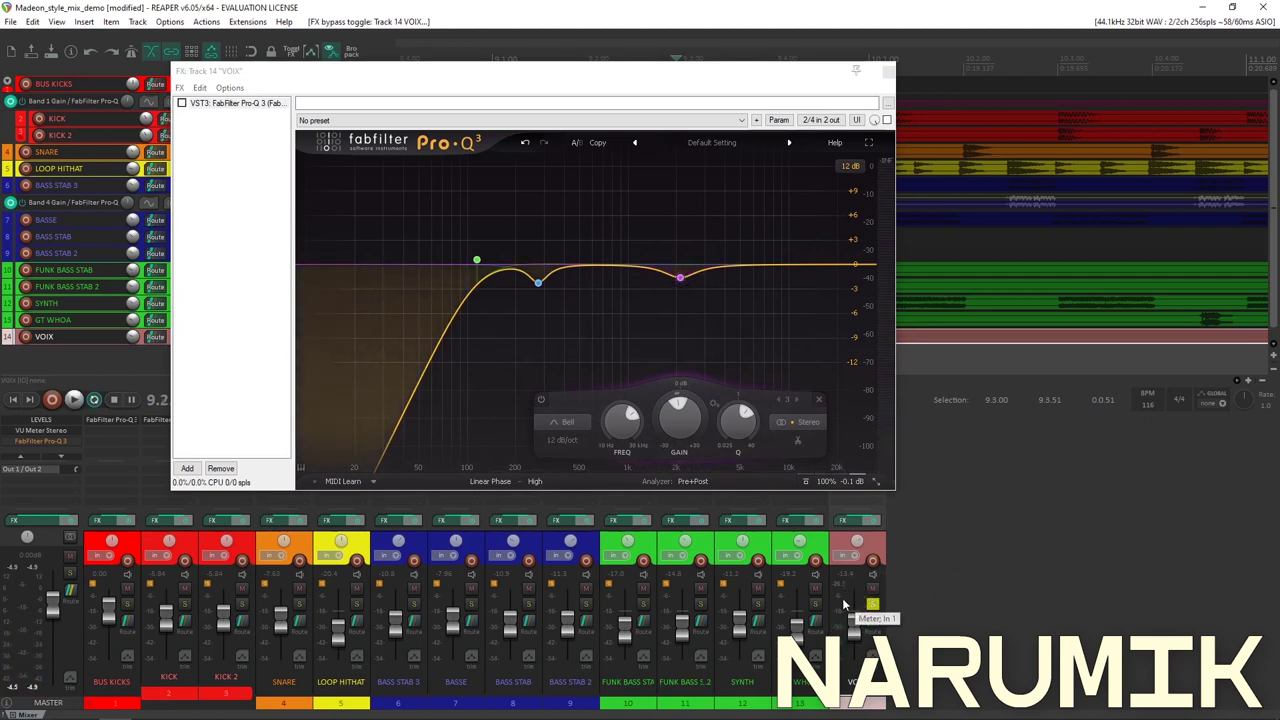
Reenable the VOIX Pro-Q 3 and set its output level to +0.7 dB, comparing the peak with the bypassed signal.
{"action": "mouse_move", "coordinate": [848, 481]}
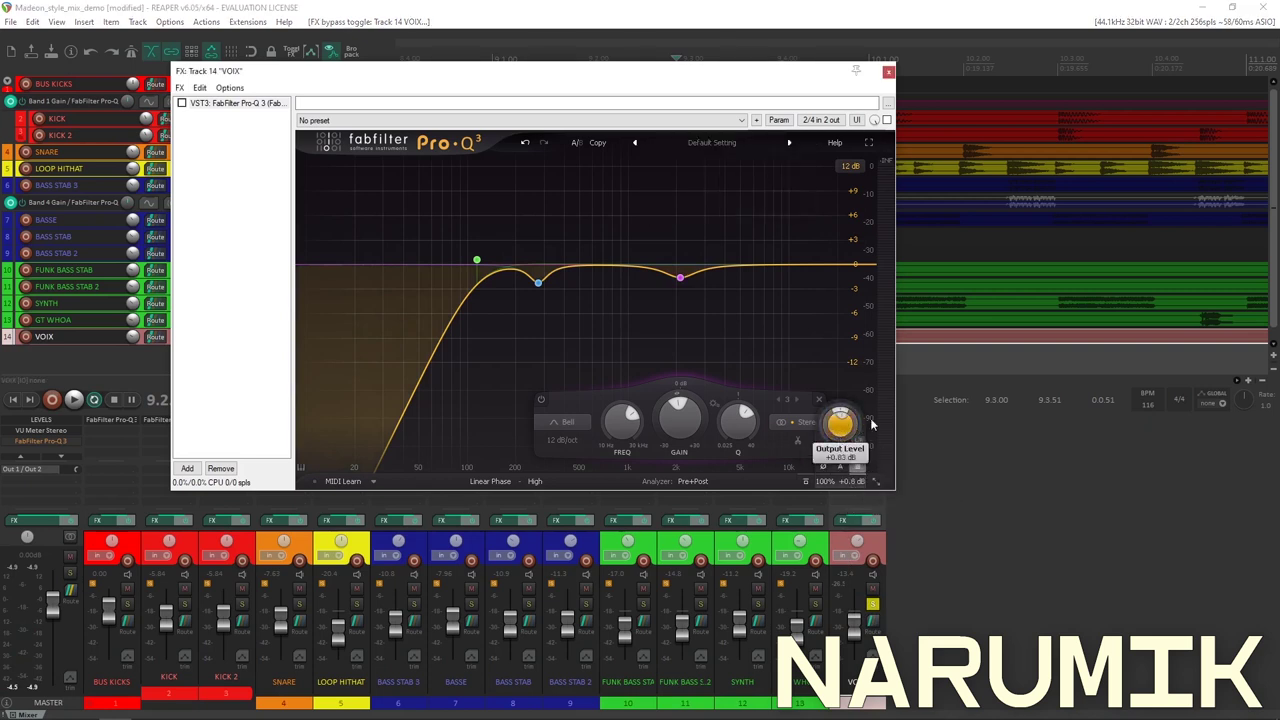
{"action": "key", "text": "space"}
{"action": "left_click", "coordinate": [845, 597]}
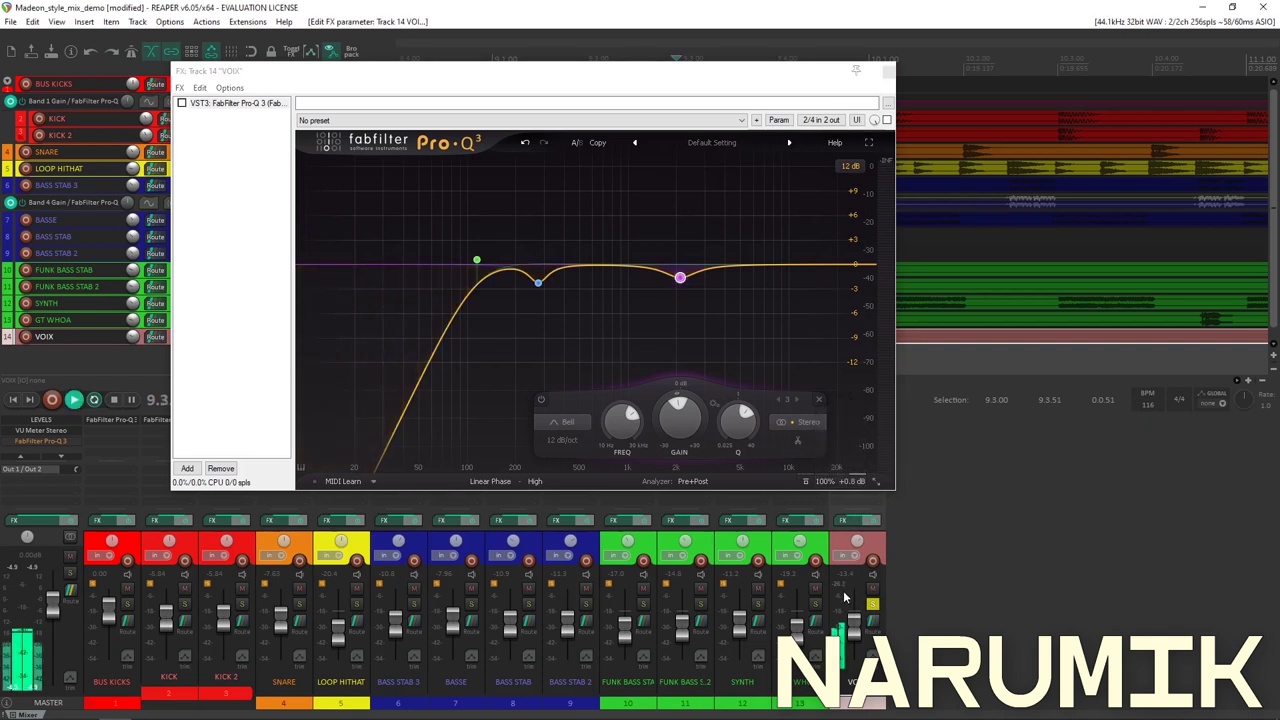
{"action": "left_click", "coordinate": [886, 119]}
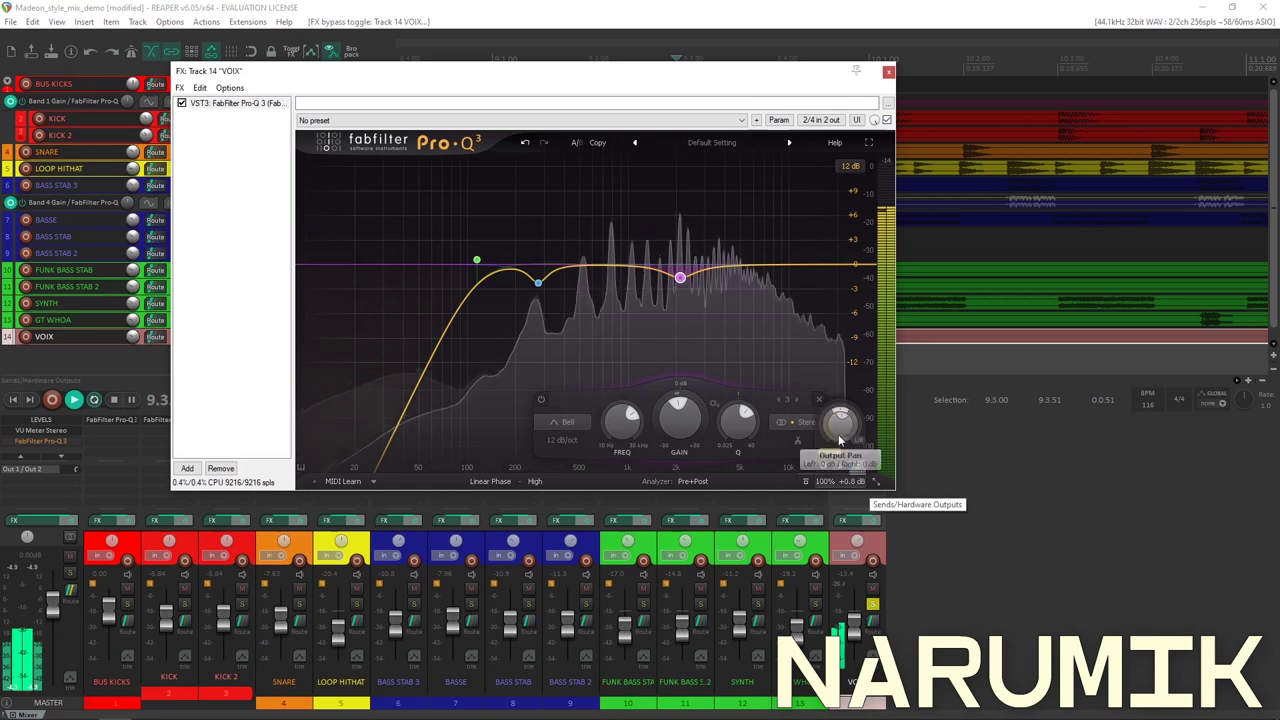
{"action": "left_click", "coordinate": [838, 425]}
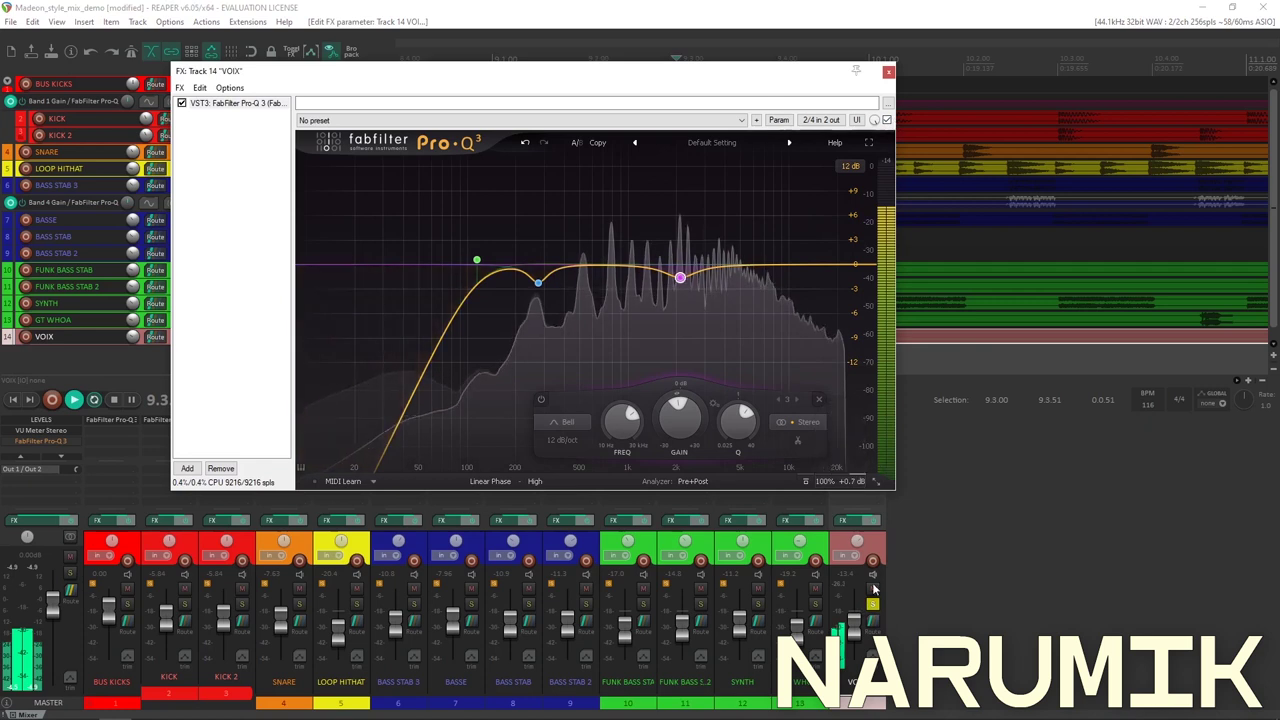
Compare the VOIX peak with its Pro-Q 3 bypassed, move the plugin window off the arrangement, and clear the track solo.
{"action": "left_click", "coordinate": [843, 595]}
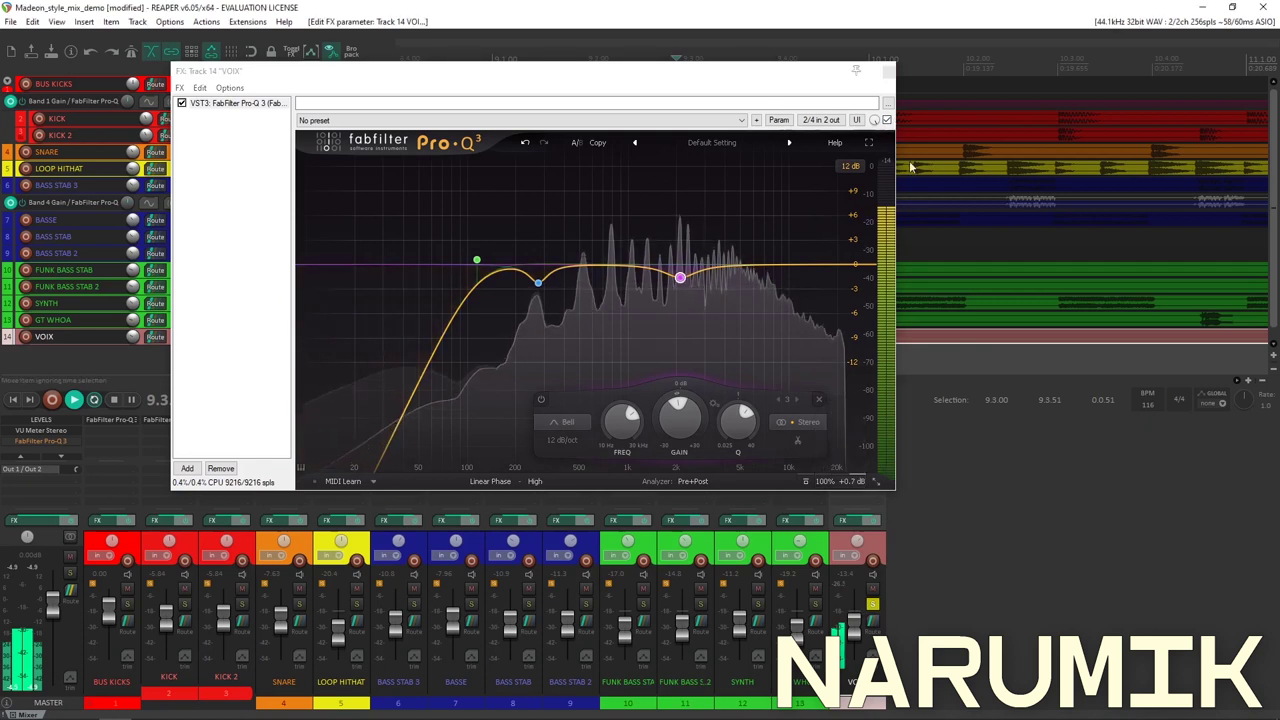
{"action": "left_click", "coordinate": [886, 120]}
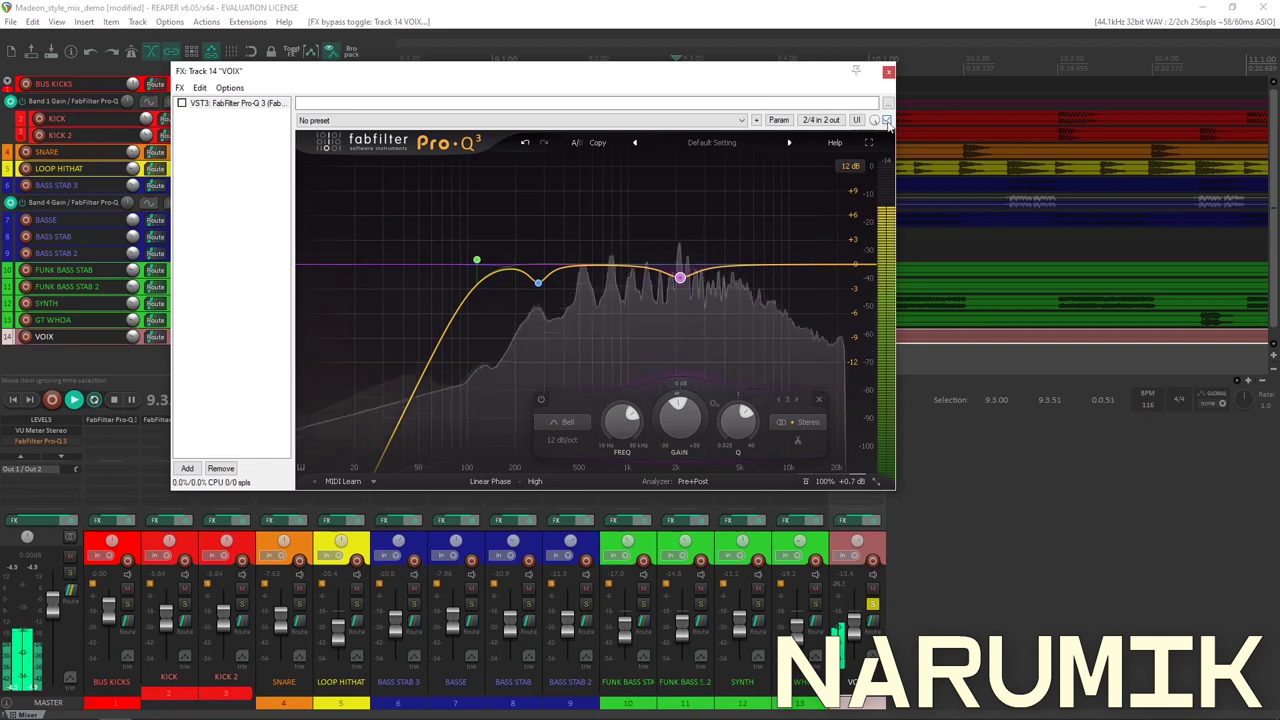
{"action": "left_click_drag", "start_coordinate": [729, 80], "coordinate": [797, 275]}
{"action": "left_click_drag", "start_coordinate": [505, 278], "coordinate": [658, 416]}
{"action": "left_click", "coordinate": [382, 337]}
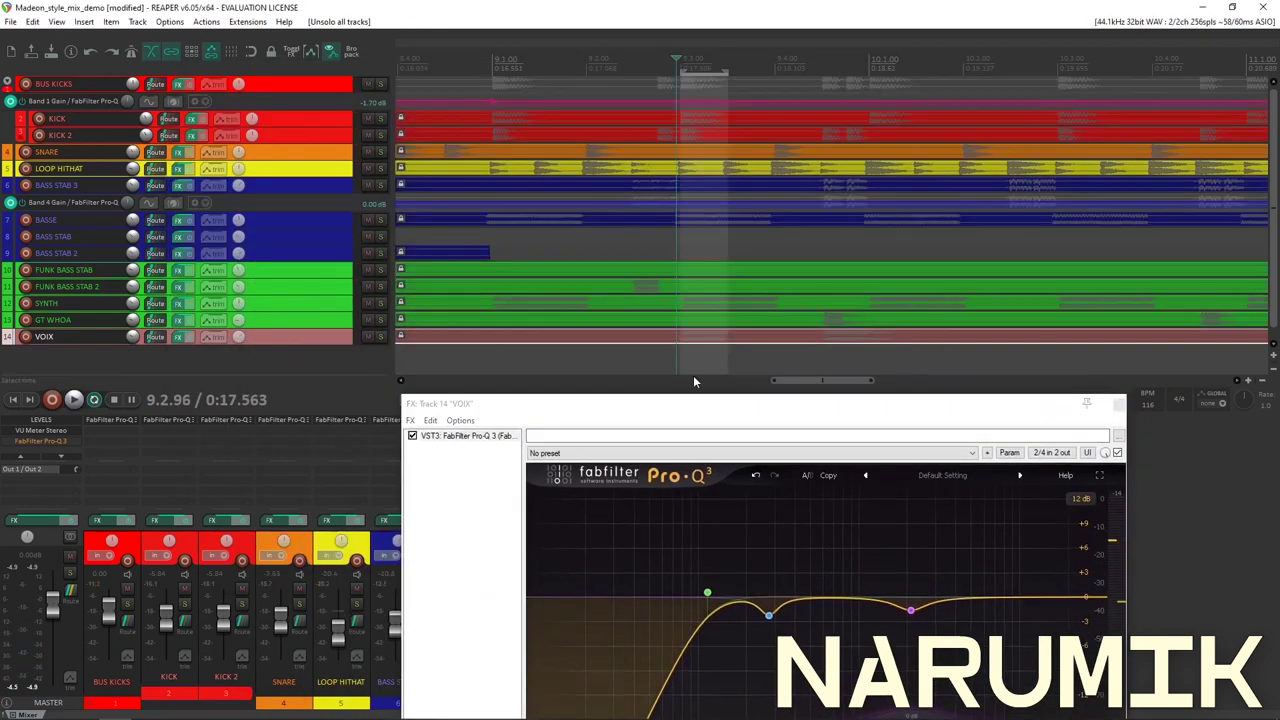
Play the looped section in the full mix while toggling the VOIX Pro-Q 3 bypass, and close its effect window.
{"action": "scroll", "coordinate": [814, 314], "scroll_direction": "down", "scroll_amount": 3}
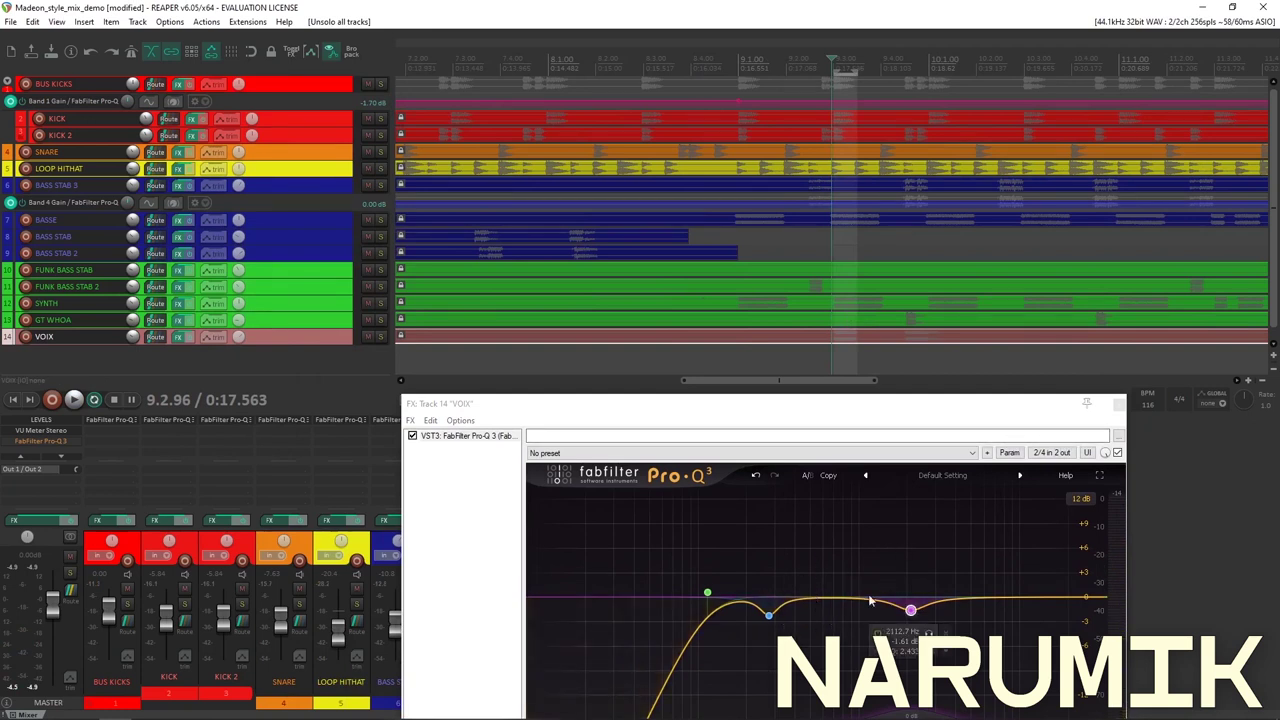
{"action": "key", "text": "space"}
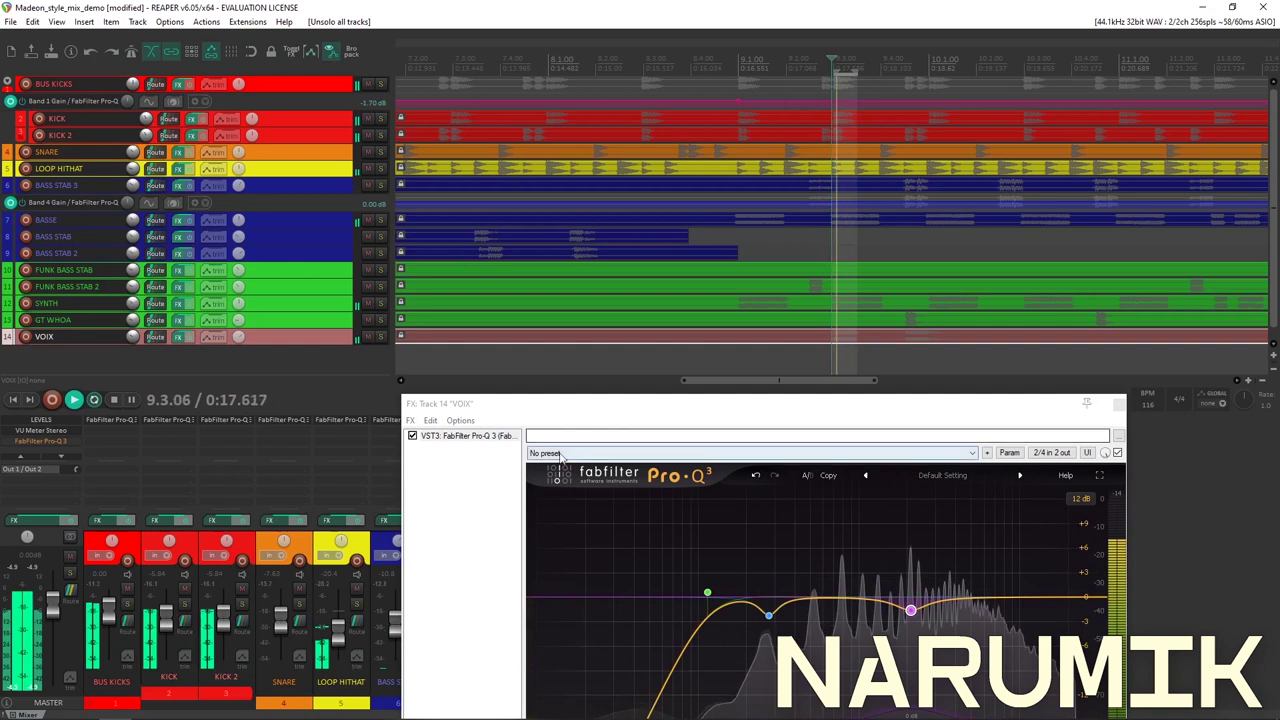
{"action": "left_click", "coordinate": [412, 437]}
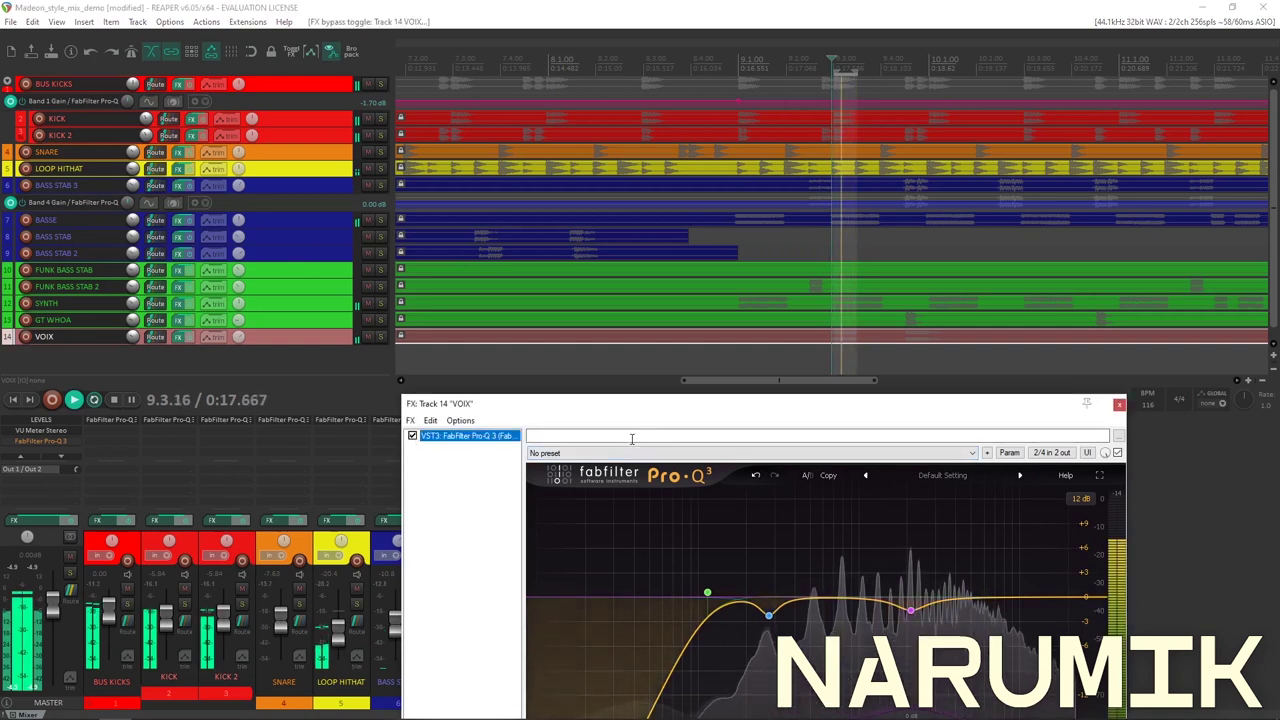
{"action": "key", "text": "Escape"}
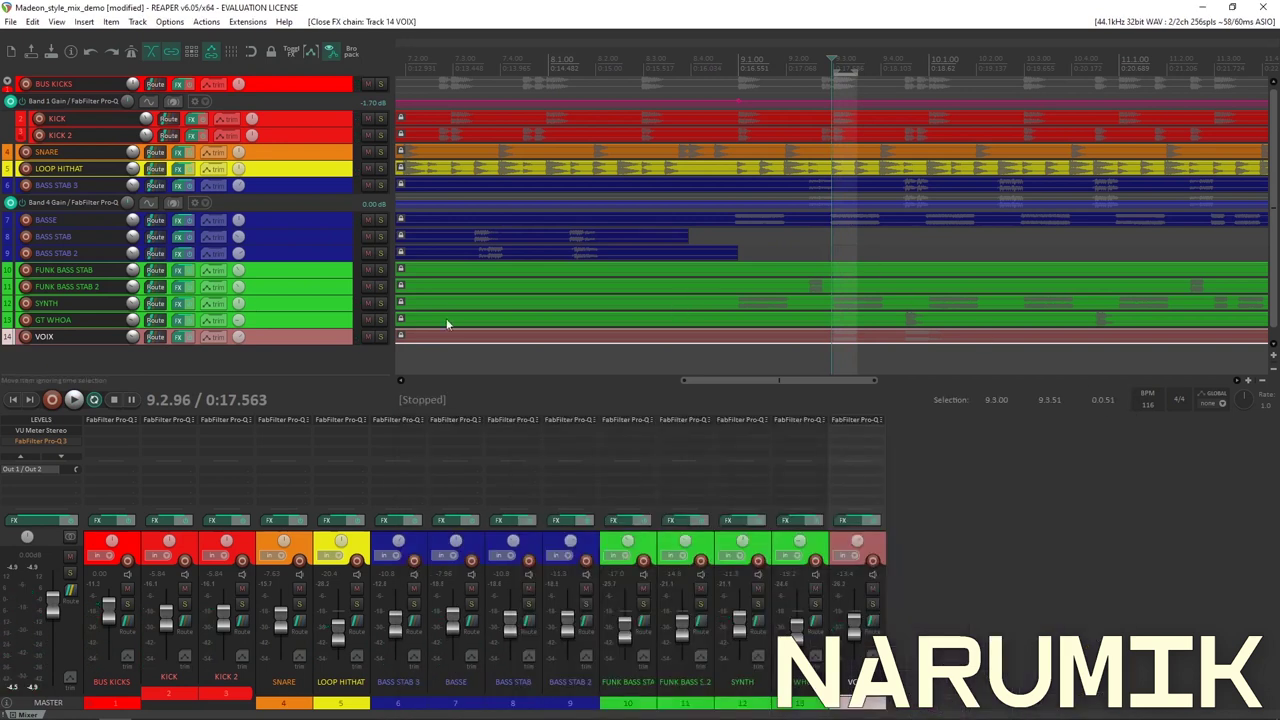
Add a narrow bell boost of +4.33 dB near 1324 Hz in the SYNTH track's Pro-Q 3 while the mix plays.
{"action": "left_click", "coordinate": [177, 305]}
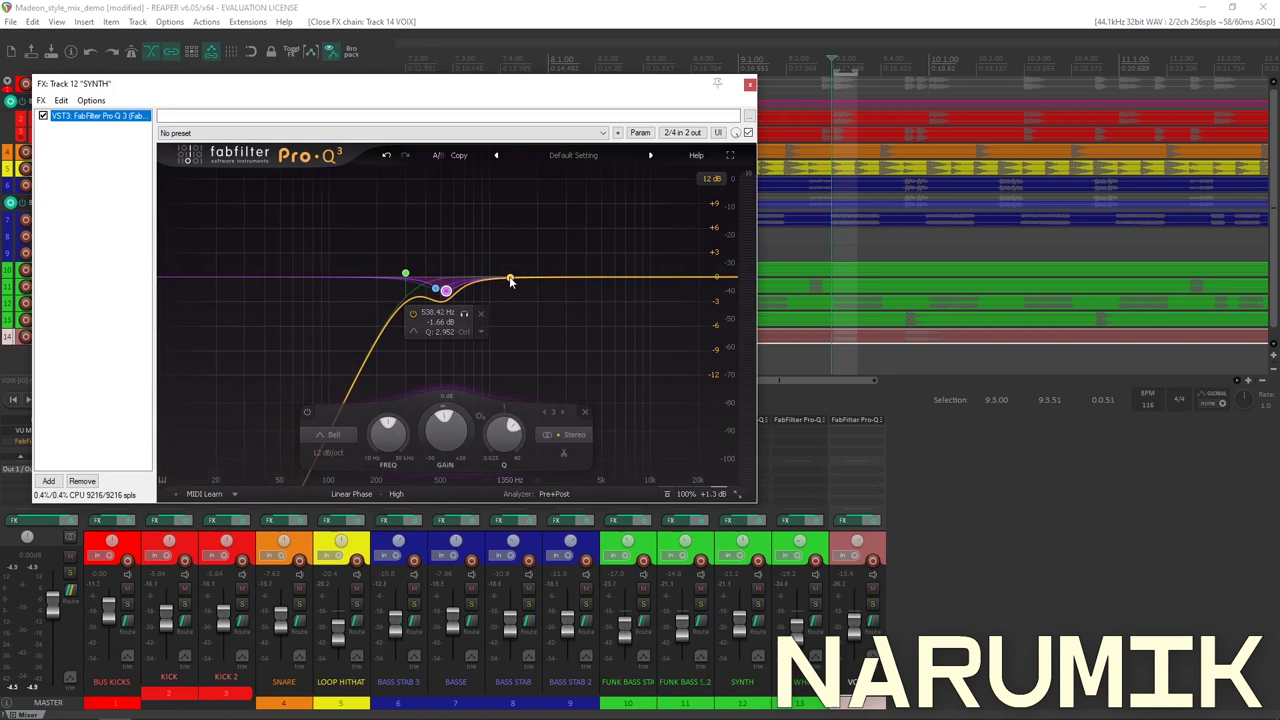
{"action": "key", "text": "space"}
{"action": "left_click_drag", "start_coordinate": [510, 279], "coordinate": [510, 245]}
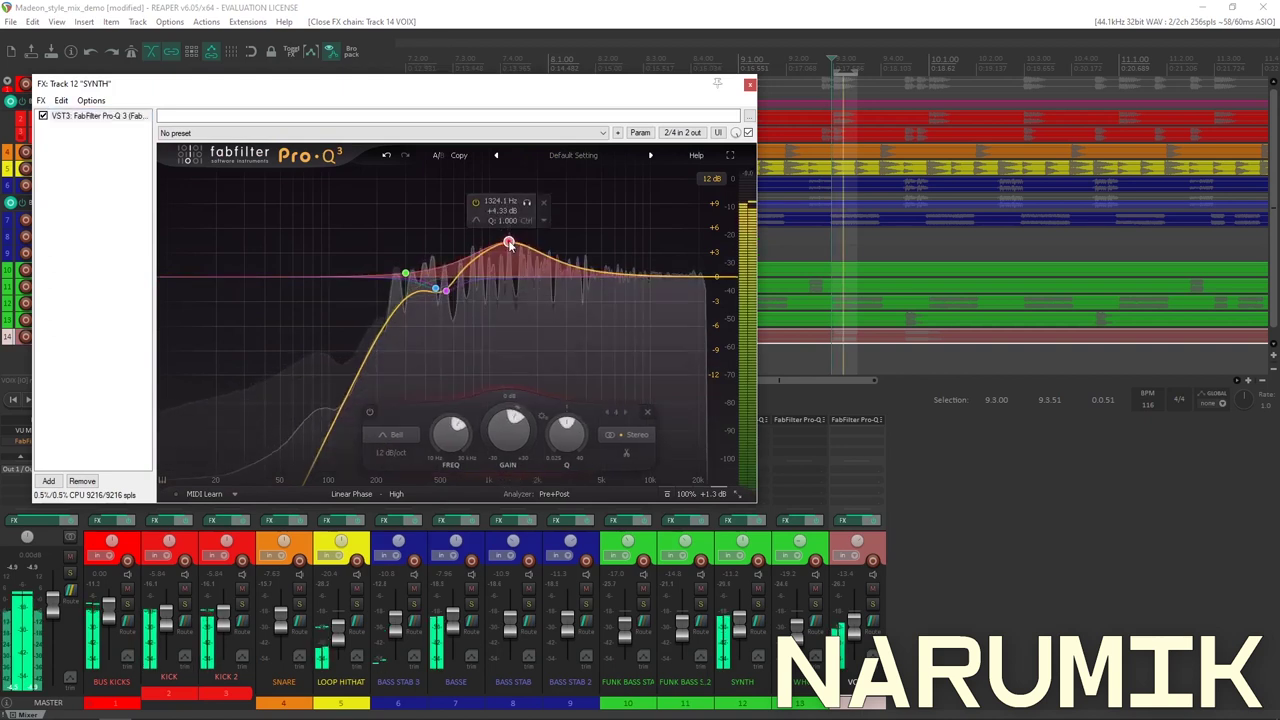
{"action": "left_click_drag", "start_coordinate": [568, 442], "coordinate": [574, 421]}
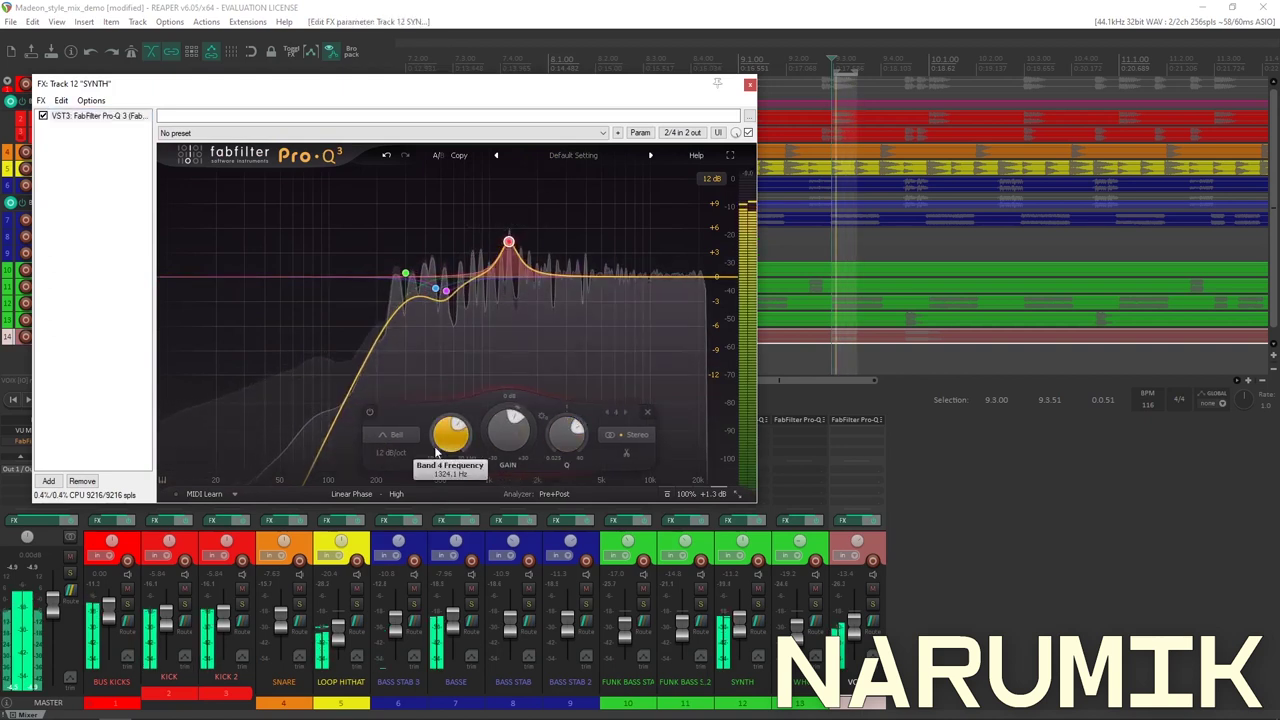
Raise the new SYNTH band's gain to +11.77 dB and sweep its frequency during playback, settling at 1245.2 Hz.
{"action": "scroll", "coordinate": [451, 443], "scroll_direction": "down", "scroll_amount": 3}
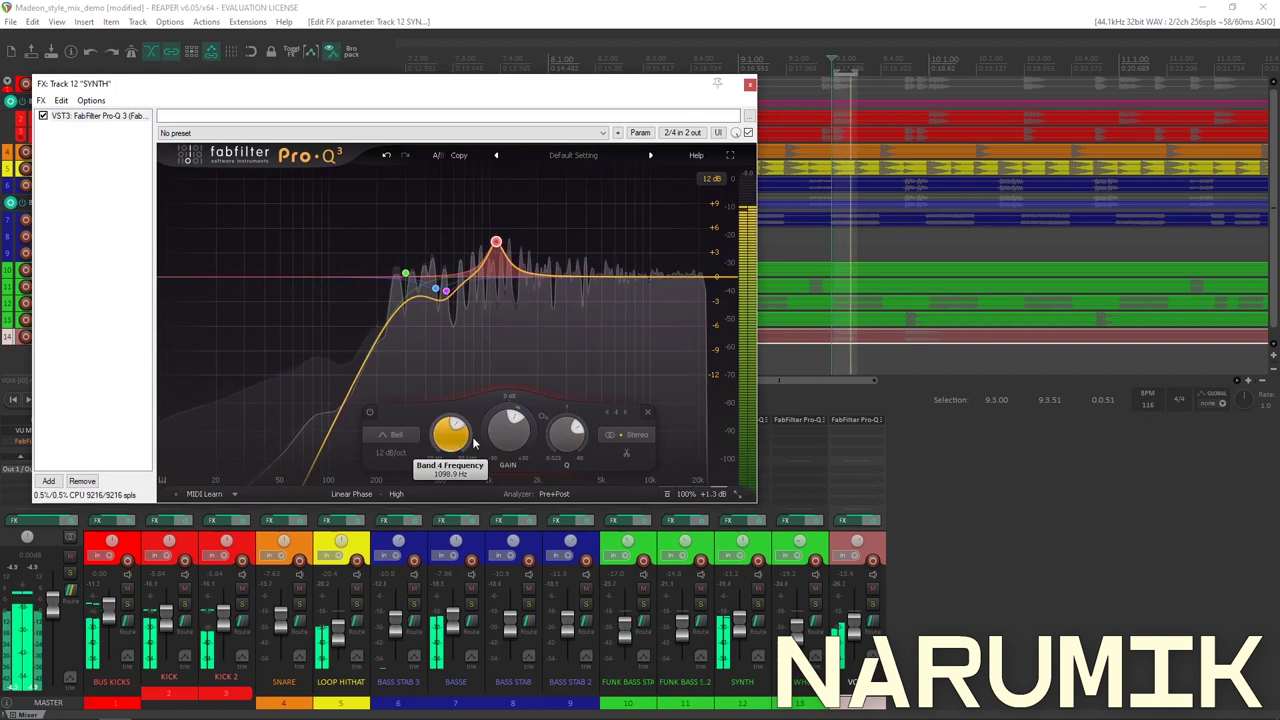
{"action": "scroll", "coordinate": [518, 413], "scroll_direction": "up", "scroll_amount": 5}
{"action": "scroll", "coordinate": [451, 440], "scroll_direction": "up", "scroll_amount": 3}
{"action": "scroll", "coordinate": [518, 441], "scroll_direction": "down", "scroll_amount": 1}
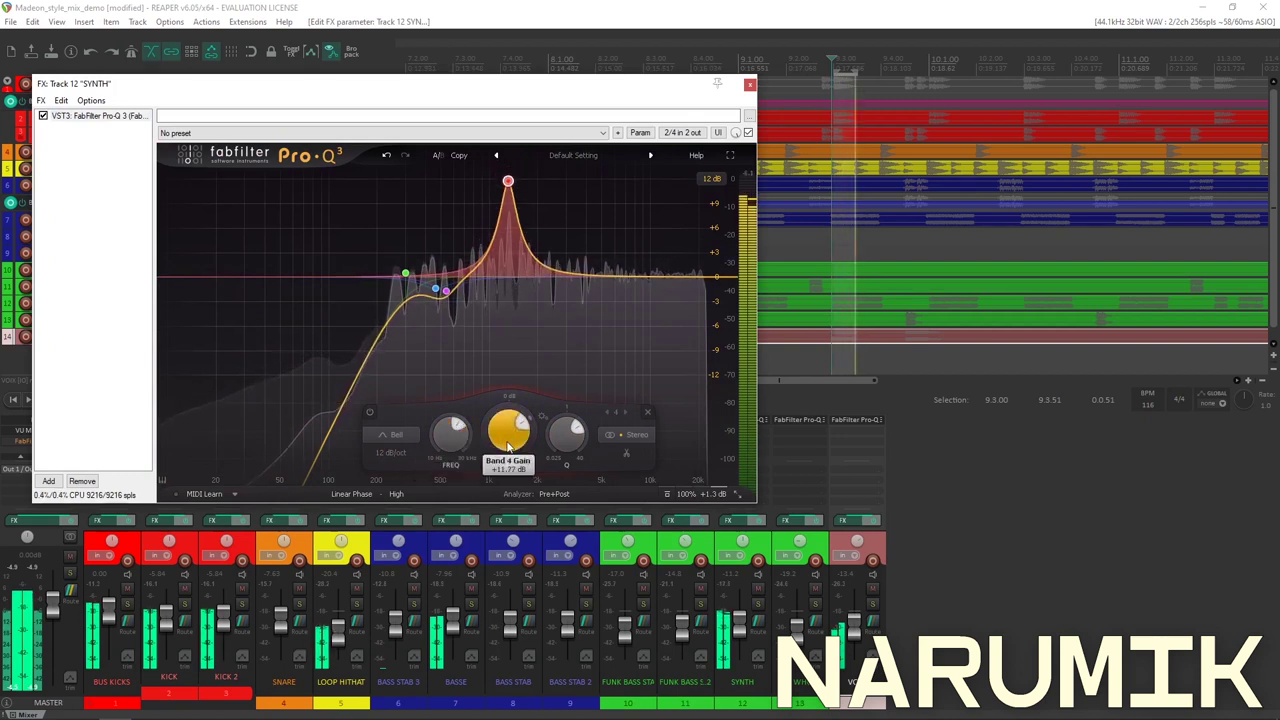
{"action": "scroll", "coordinate": [434, 455], "scroll_direction": "down", "scroll_amount": 3}
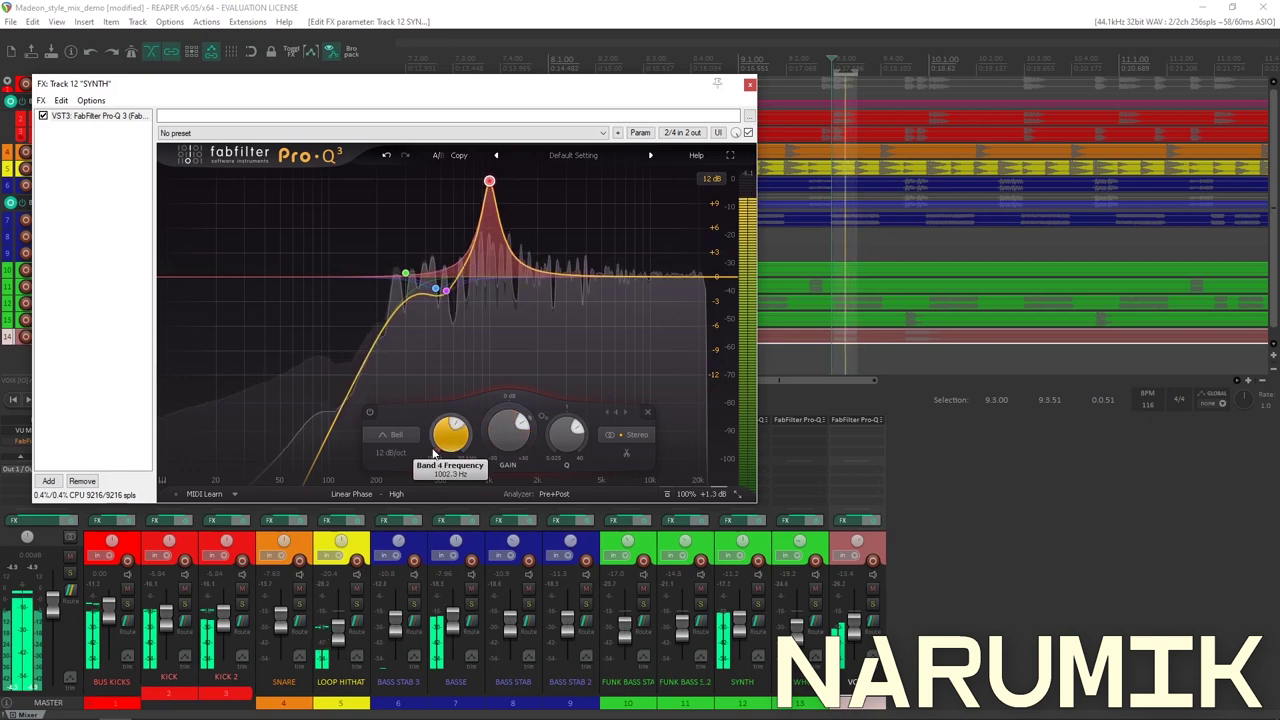
{"action": "scroll", "coordinate": [449, 447], "scroll_direction": "up", "scroll_amount": 2}
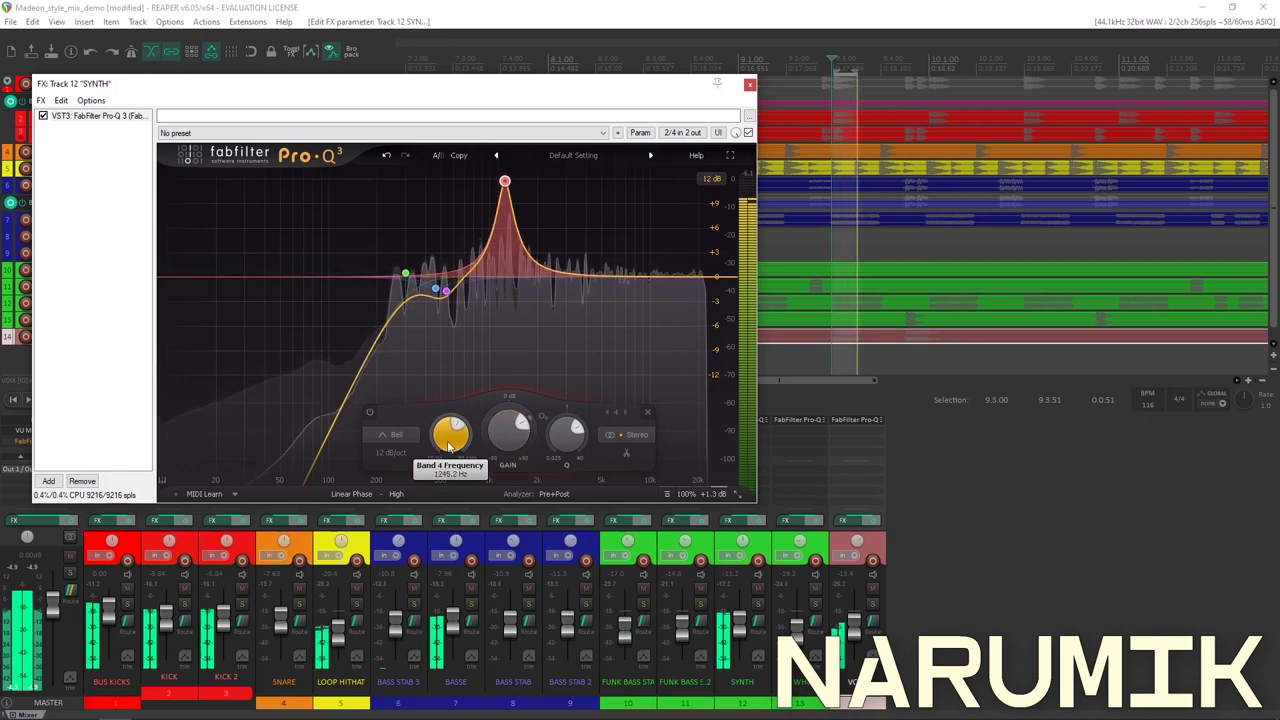
Turn the 1245 Hz SYNTH band into a cut of -1.90 dB with a Q of 2.973, listening to the mix.
{"action": "key", "text": "space"}
{"action": "left_click_drag", "start_coordinate": [509, 442], "coordinate": [518, 491]}
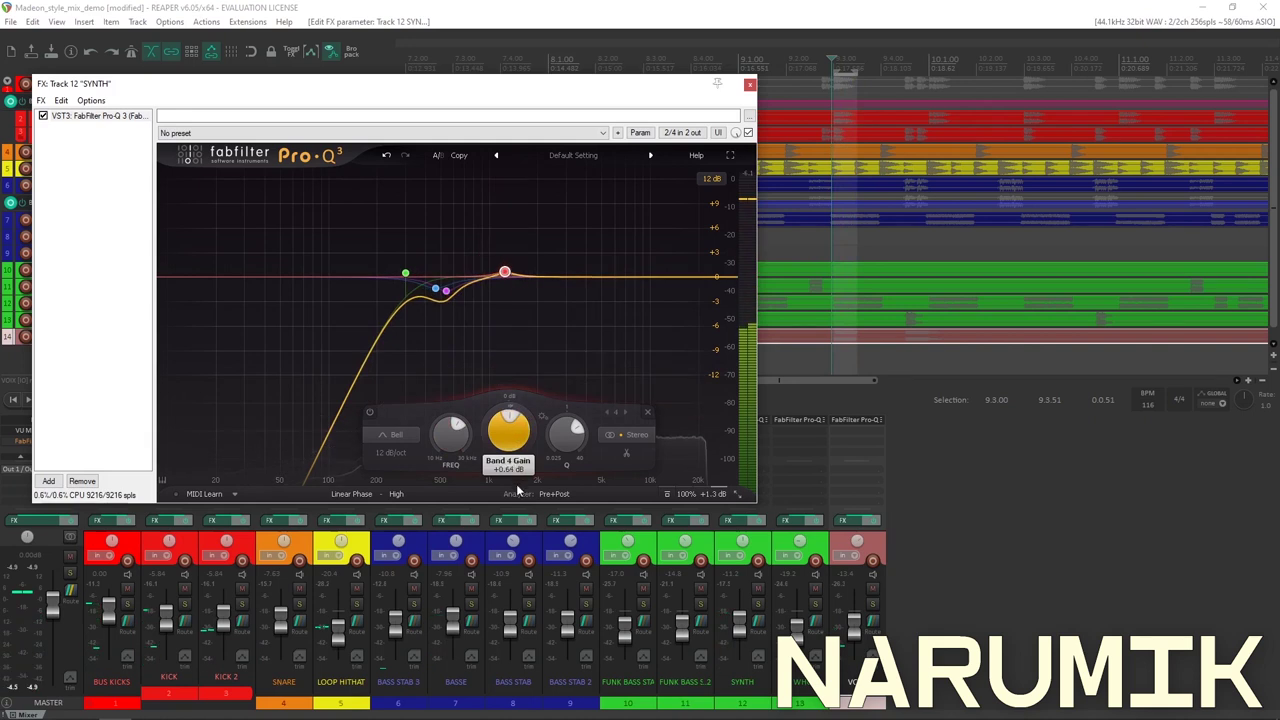
{"action": "key", "text": "space"}
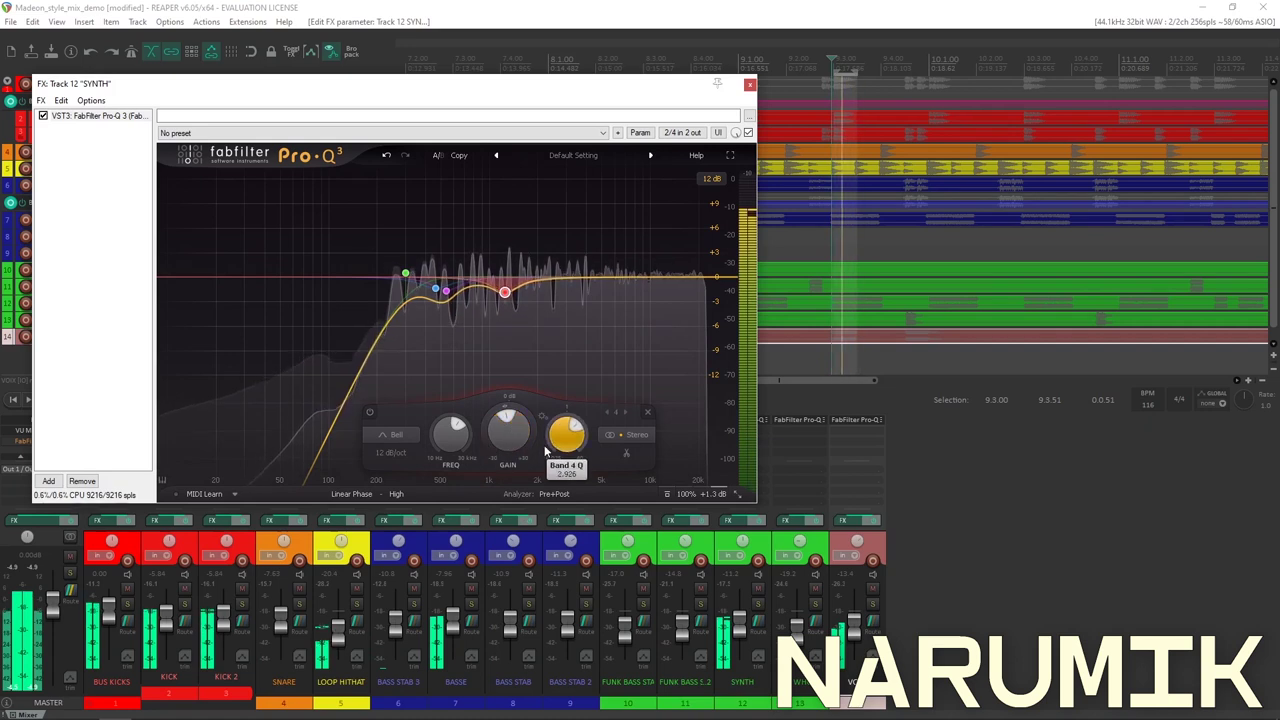
{"action": "left_click_drag", "start_coordinate": [545, 451], "coordinate": [544, 450]}
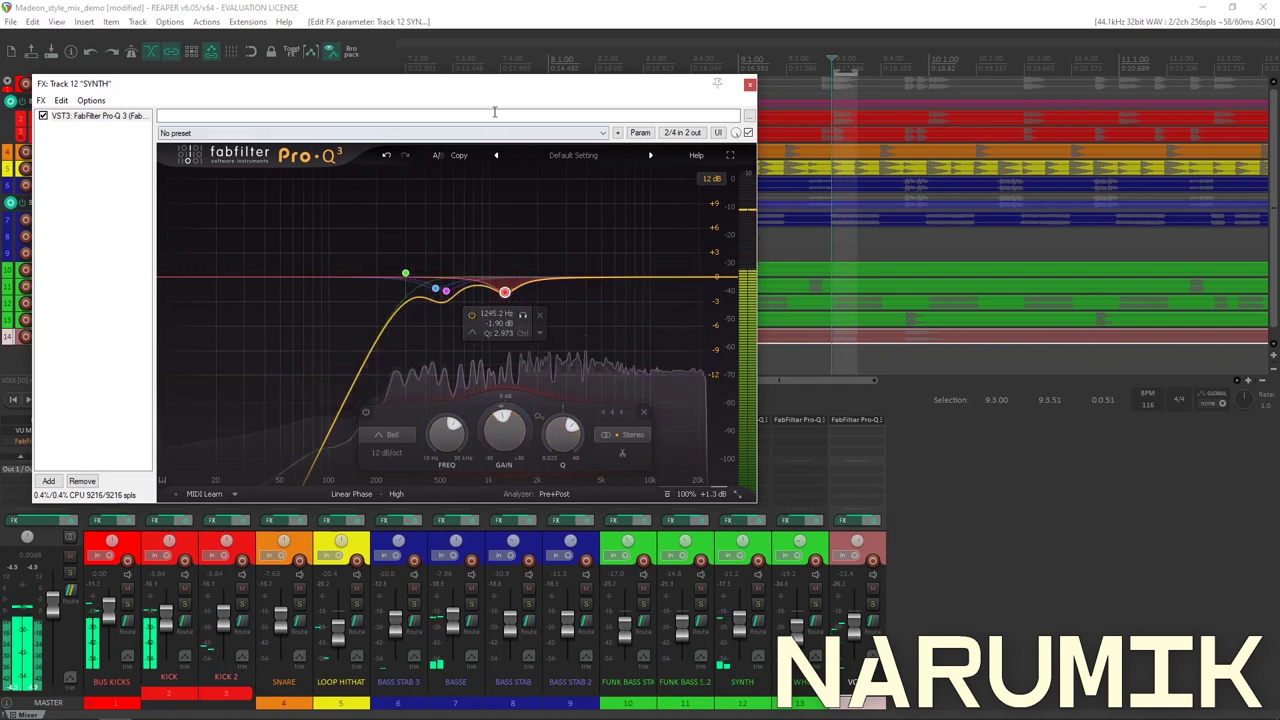
Compare the mix with the 1245 Hz SYNTH band disabled and enabled, and set its gain to -1.63 dB.
{"action": "left_click", "coordinate": [366, 414]}
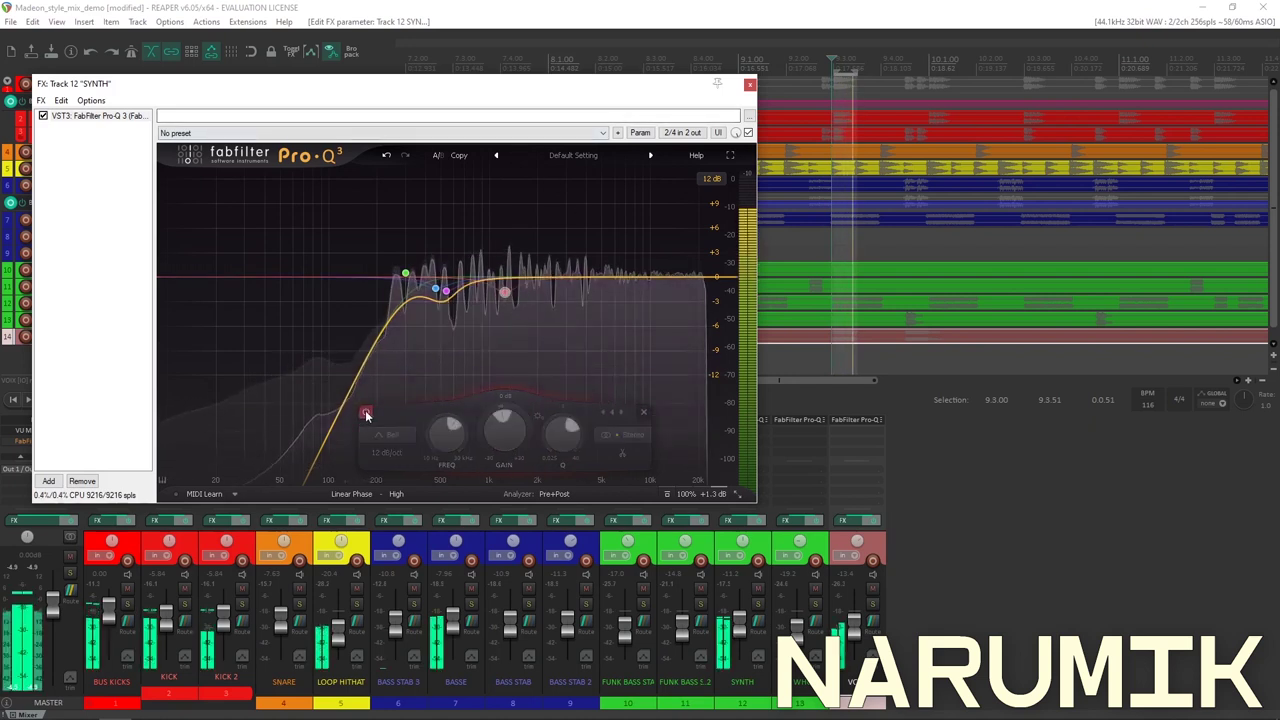
{"action": "left_click", "coordinate": [366, 414]}
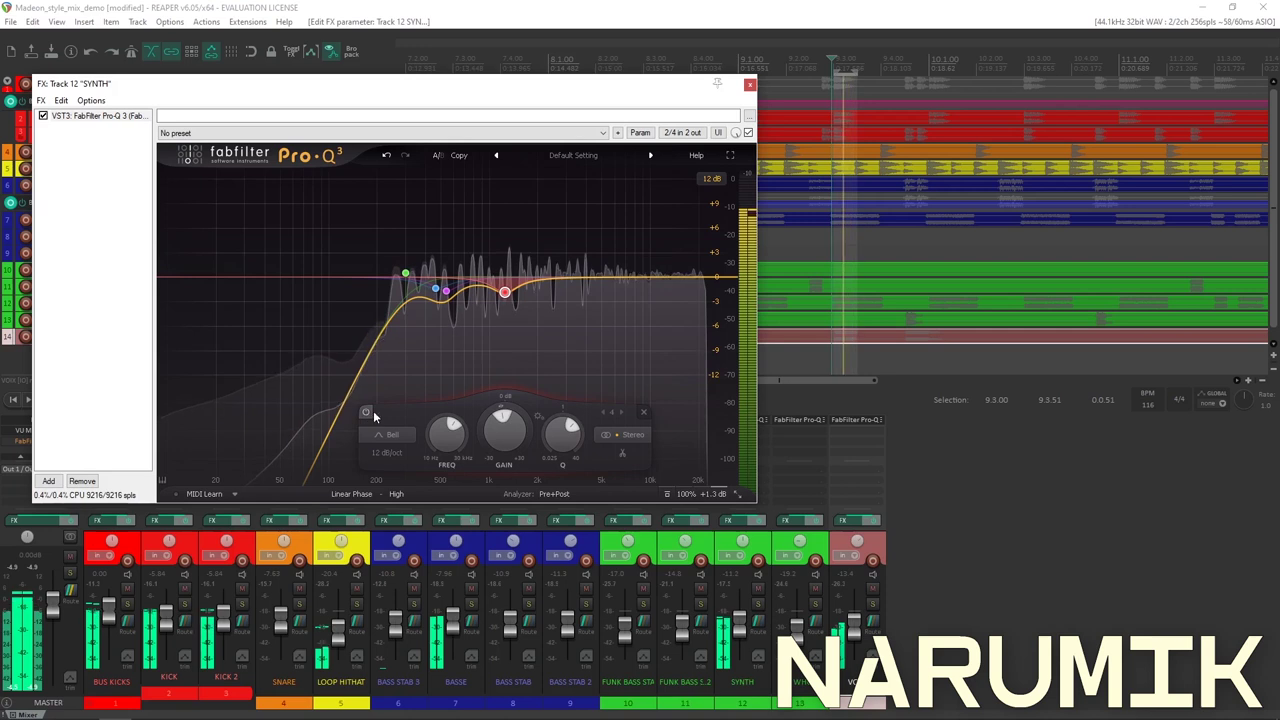
{"action": "mouse_move", "coordinate": [509, 433]}
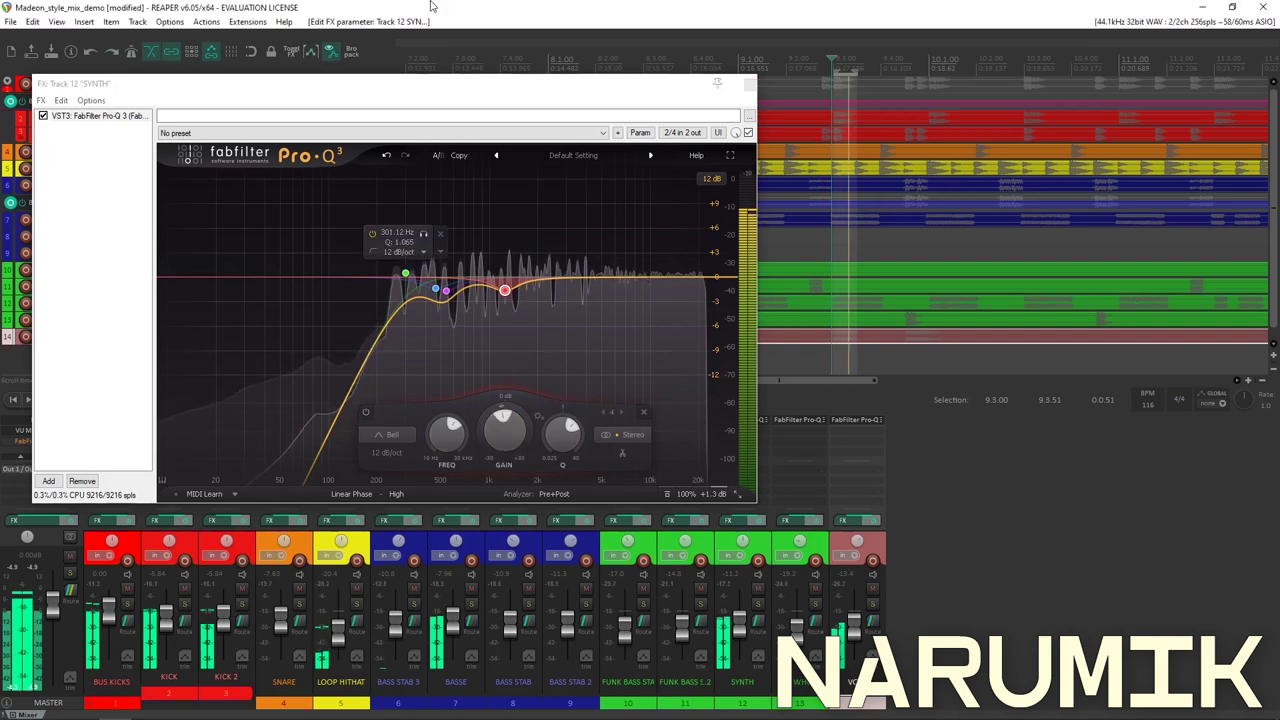
Move the SYNTH Pro-Q 3 window below the arrangement, select the SYNTH item, and play the looped section in the full mix.
{"action": "left_click_drag", "start_coordinate": [508, 97], "coordinate": [640, 359]}
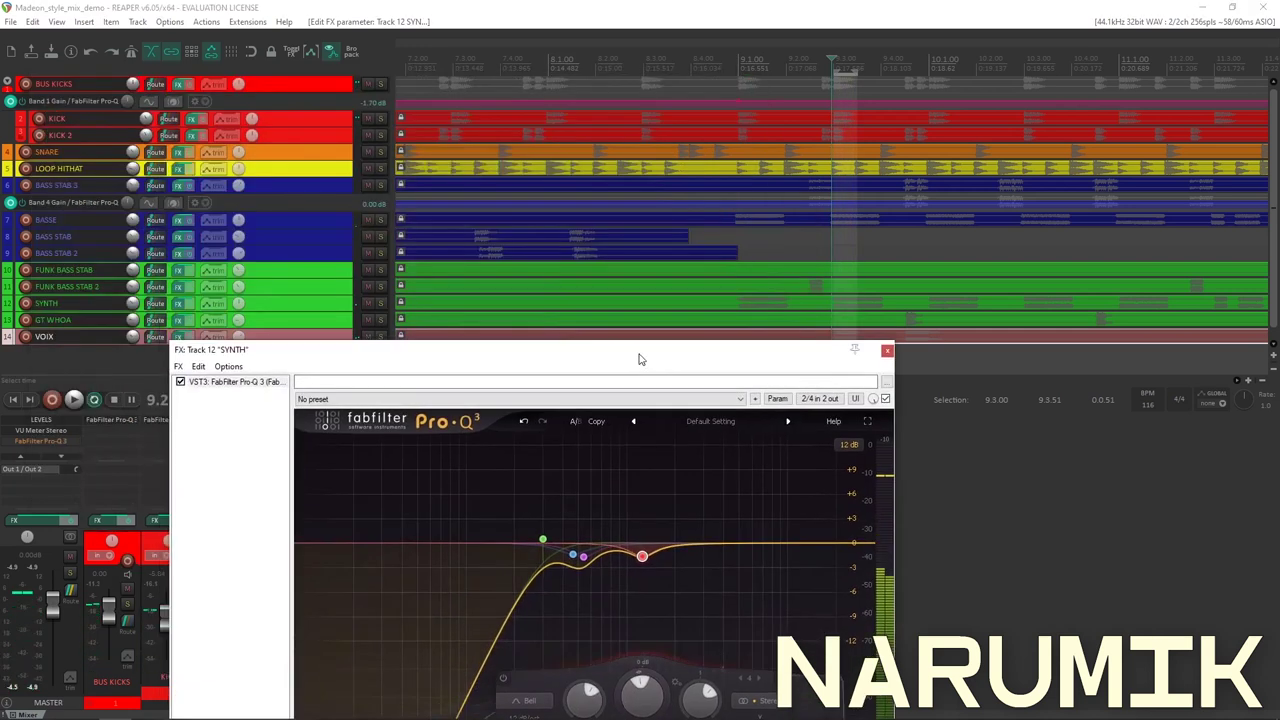
{"action": "left_click", "coordinate": [913, 305]}
{"action": "key", "text": "space"}
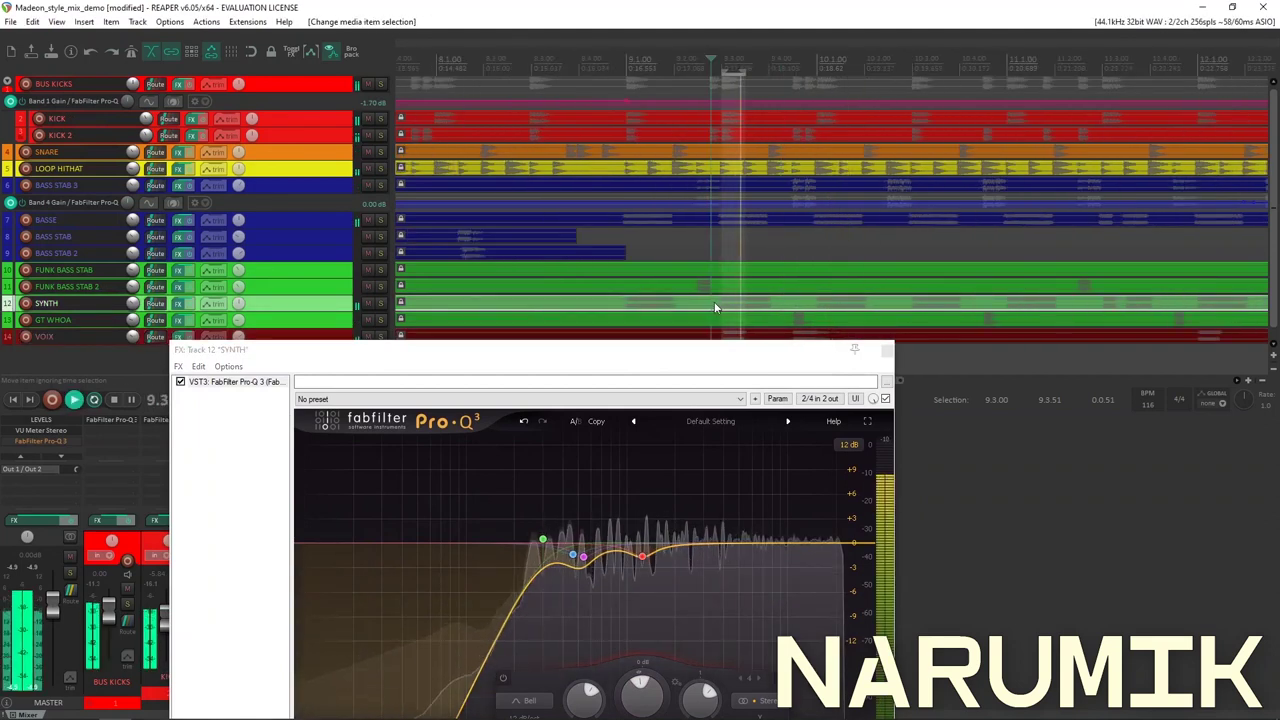
{"action": "scroll", "coordinate": [777, 299], "scroll_direction": "down", "scroll_amount": 3}
{"action": "scroll", "coordinate": [910, 324], "scroll_direction": "up", "scroll_amount": 2}
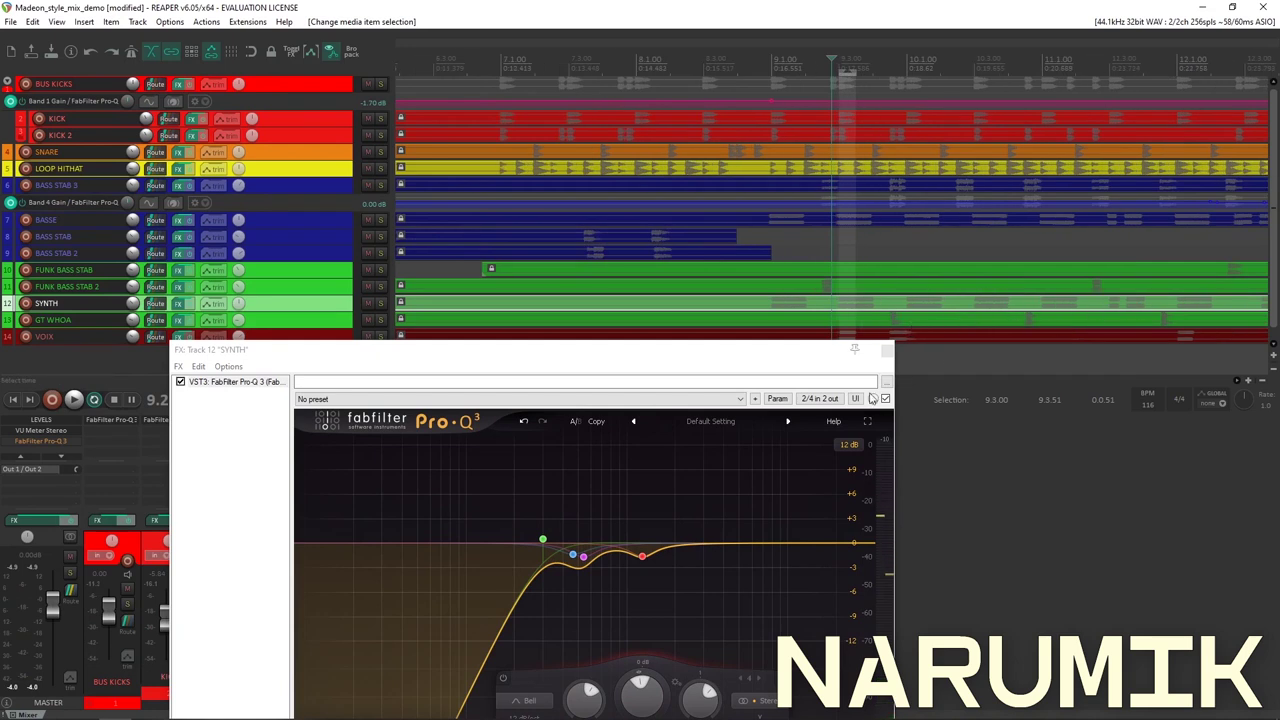
{"action": "mouse_move", "coordinate": [634, 558]}
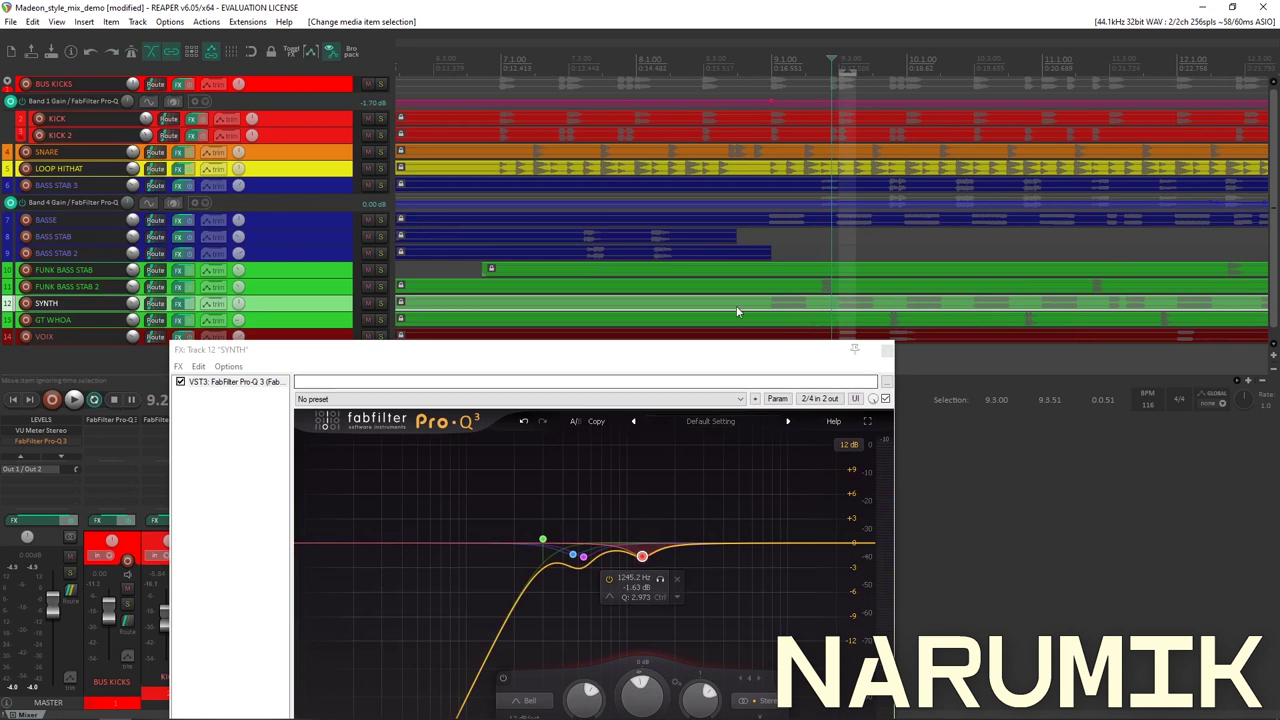
{"action": "left_click_drag", "start_coordinate": [735, 363], "coordinate": [743, 399]}
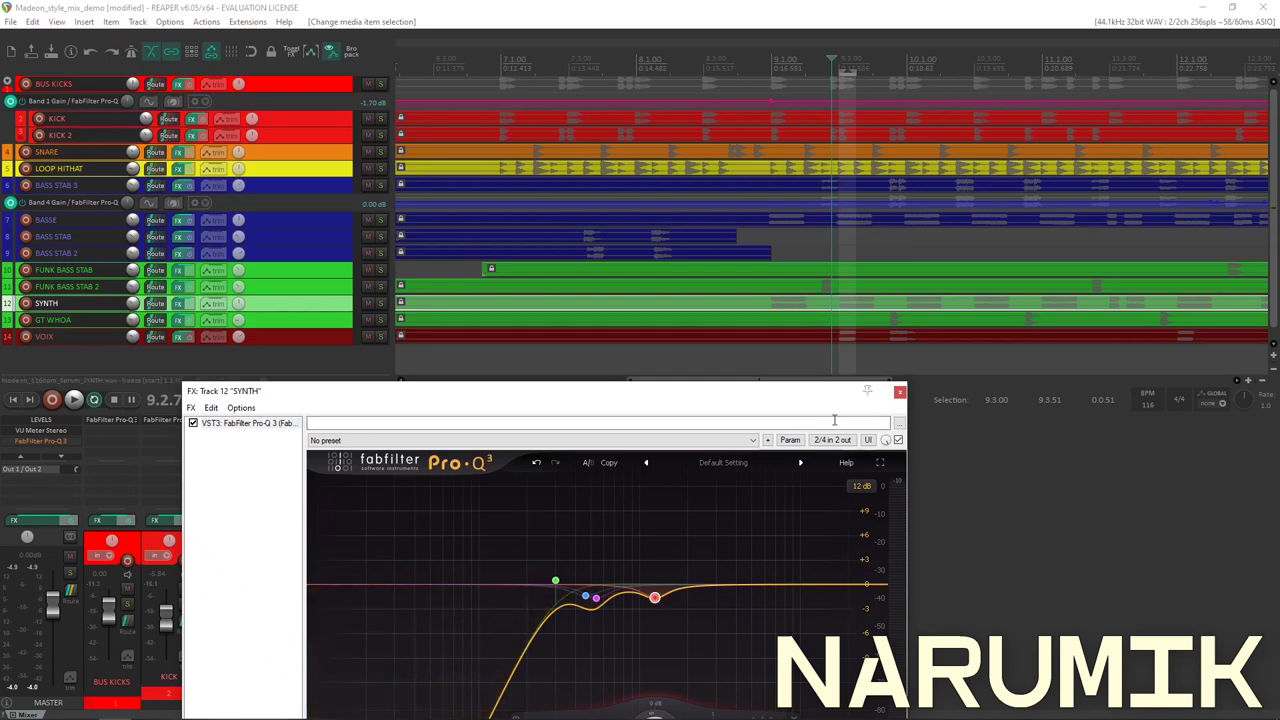
{"action": "key", "text": "space"}
{"action": "scroll", "coordinate": [855, 310], "scroll_direction": "up", "scroll_amount": 8}
{"action": "key", "text": "space"}
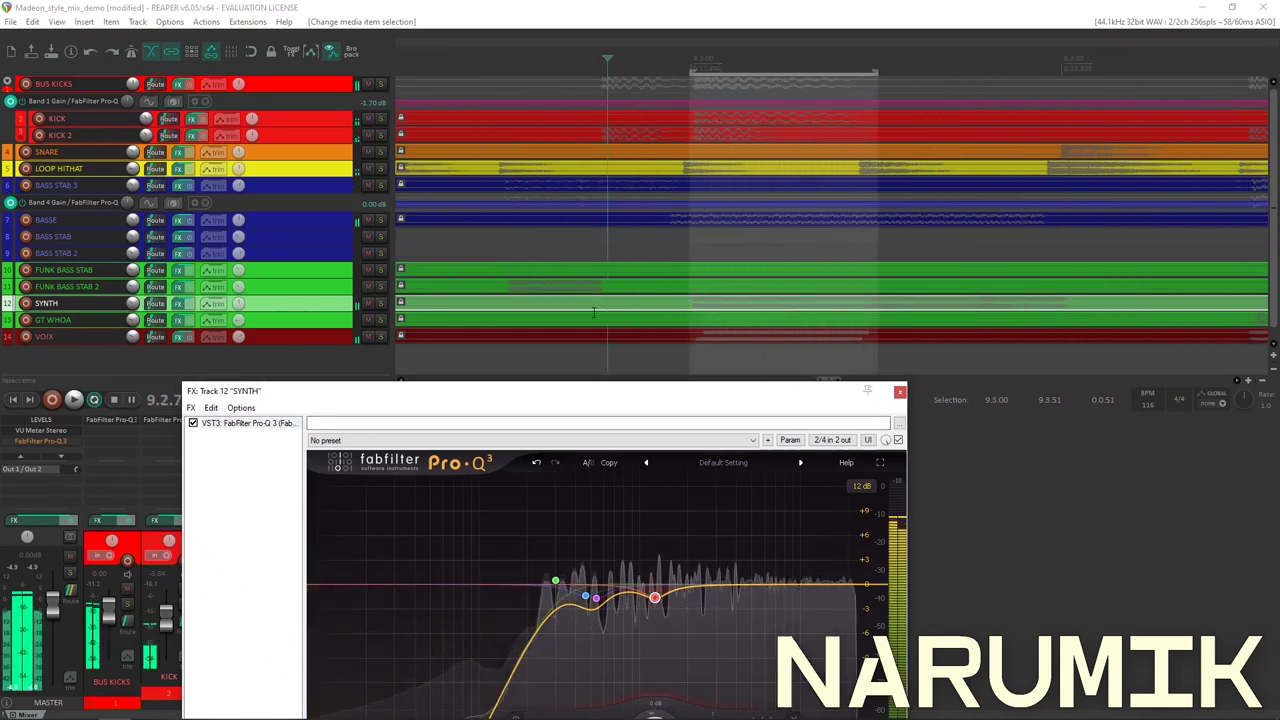
Solo the SYNTH track and play it with a reset meter to measure its peak with Pro-Q 3 enabled.
{"action": "left_click", "coordinate": [382, 304]}
{"action": "left_click", "coordinate": [381, 303]}
{"action": "key", "text": "space"}
{"action": "left_click_drag", "start_coordinate": [424, 391], "coordinate": [630, 33]}
{"action": "key", "text": "space"}
{"action": "left_click", "coordinate": [725, 586]}
{"action": "key", "text": "space"}
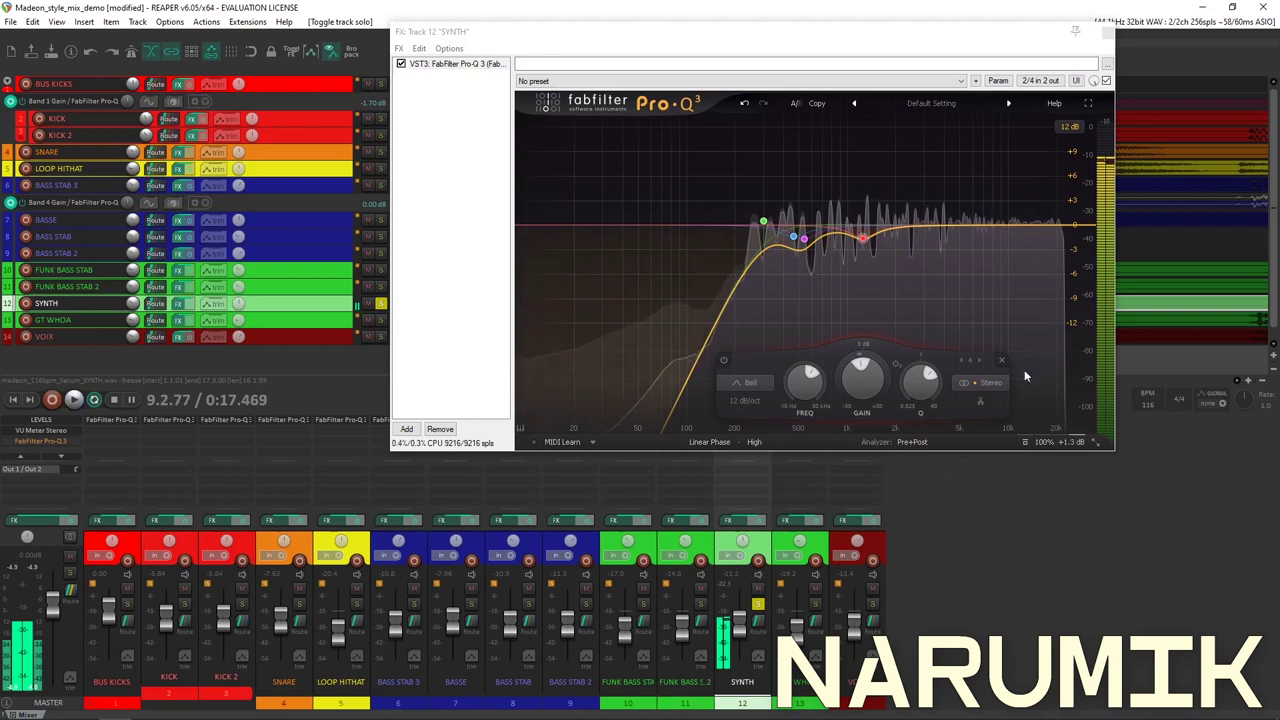
Bypass the SYNTH Pro-Q 3 and play the soloed track with a reset meter to measure its unprocessed peak.
{"action": "left_click", "coordinate": [1106, 81]}
{"action": "left_click", "coordinate": [722, 585]}
{"action": "key", "text": "space"}
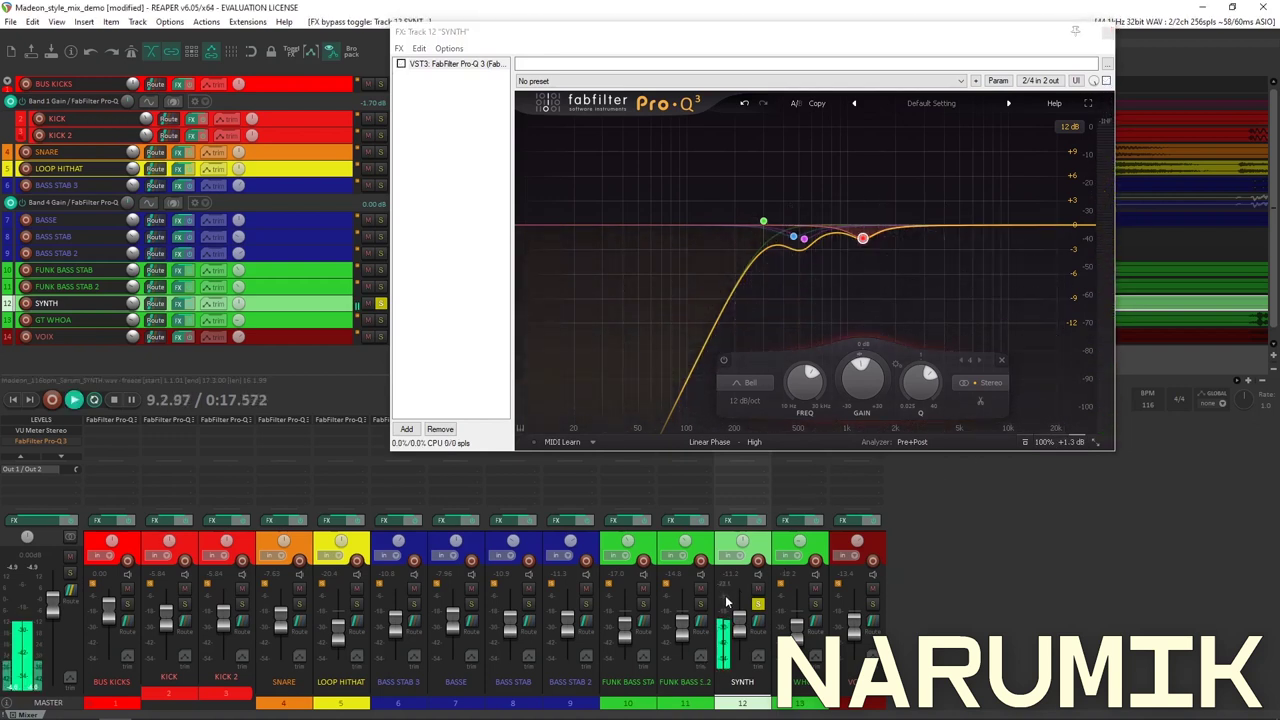
{"action": "key", "text": "space"}
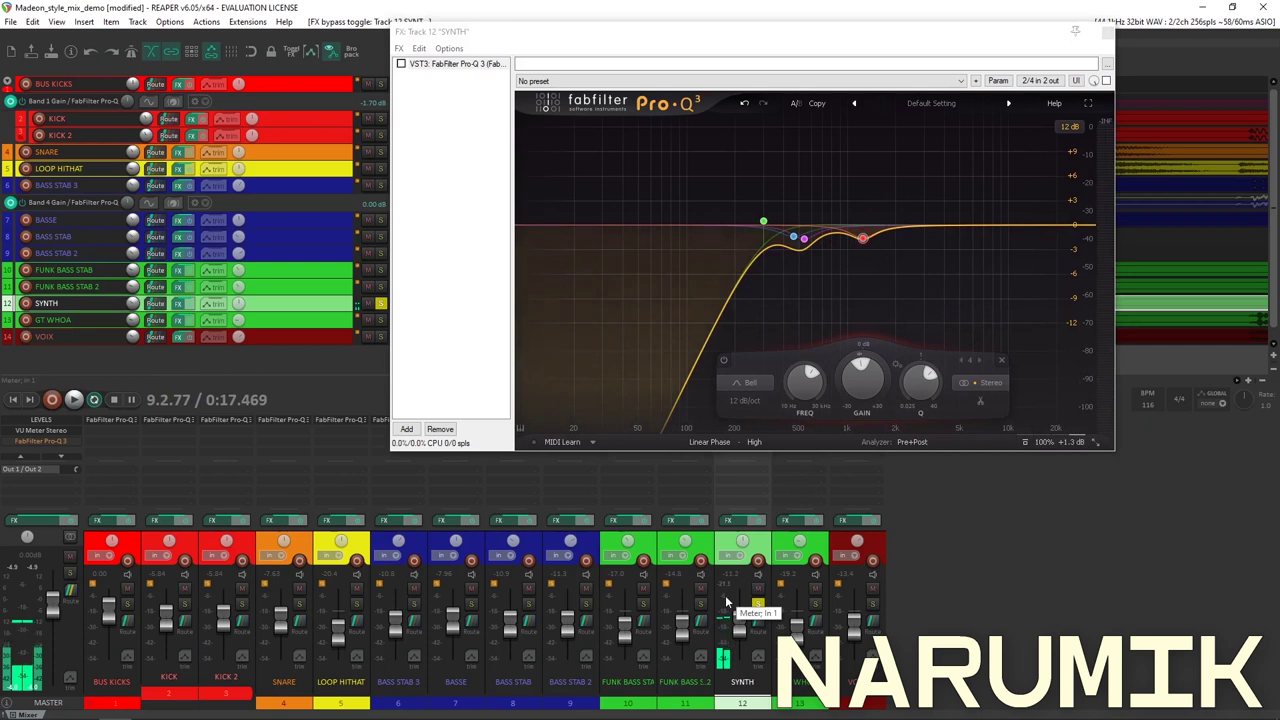
Set the SYNTH Pro-Q 3 output level to +1.46 dB, reenable the plugin, and recheck the soloed peak during playback.
{"action": "mouse_move", "coordinate": [1057, 437]}
{"action": "left_click", "coordinate": [1062, 390]}
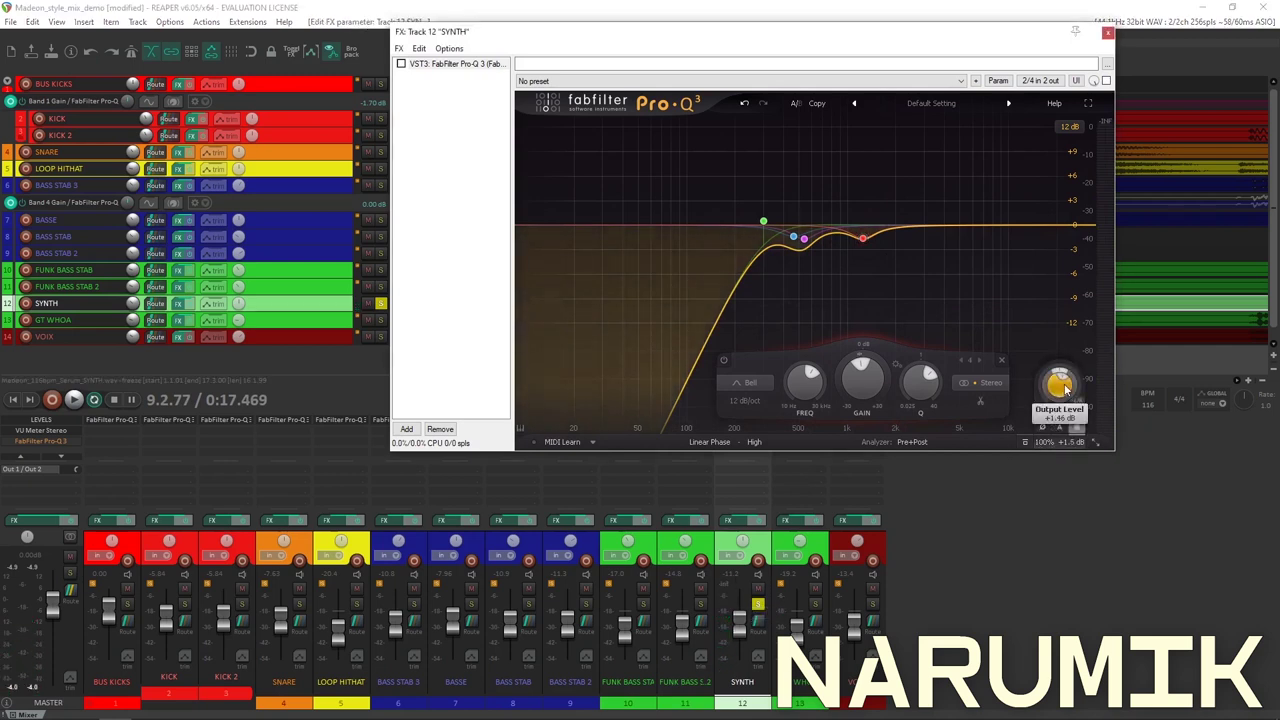
{"action": "key", "text": "space"}
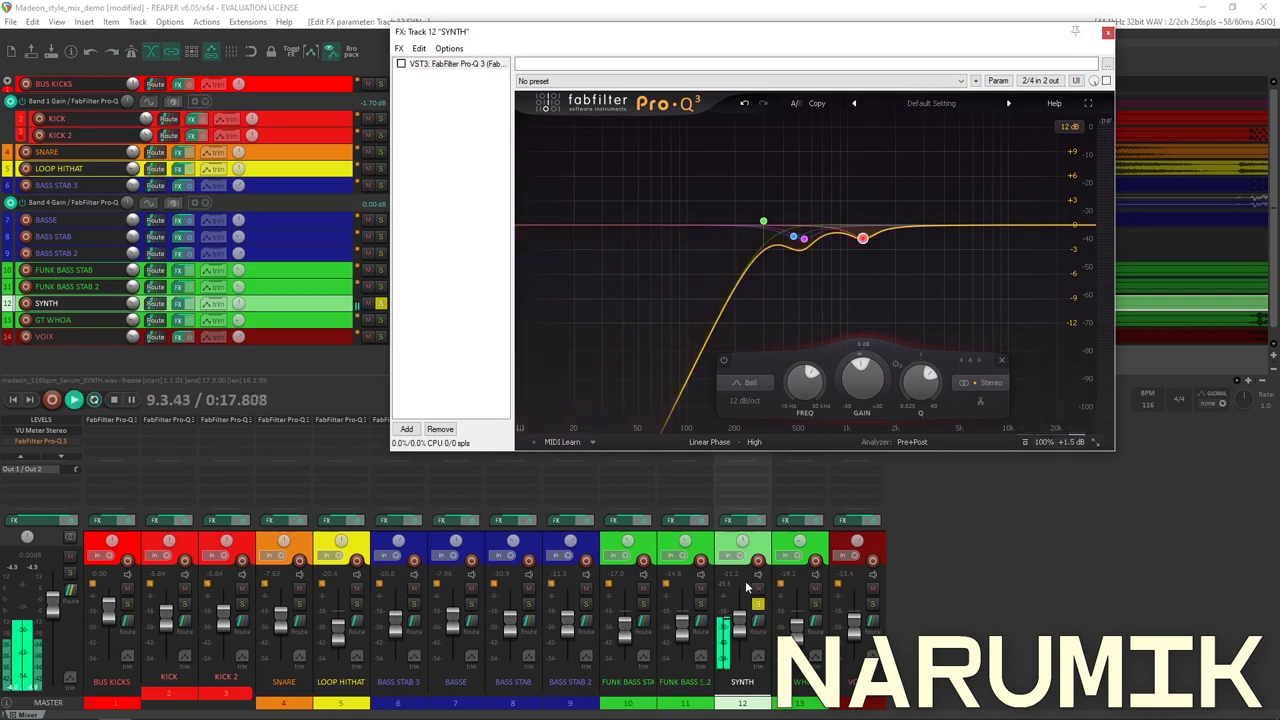
{"action": "left_click", "coordinate": [1106, 82]}
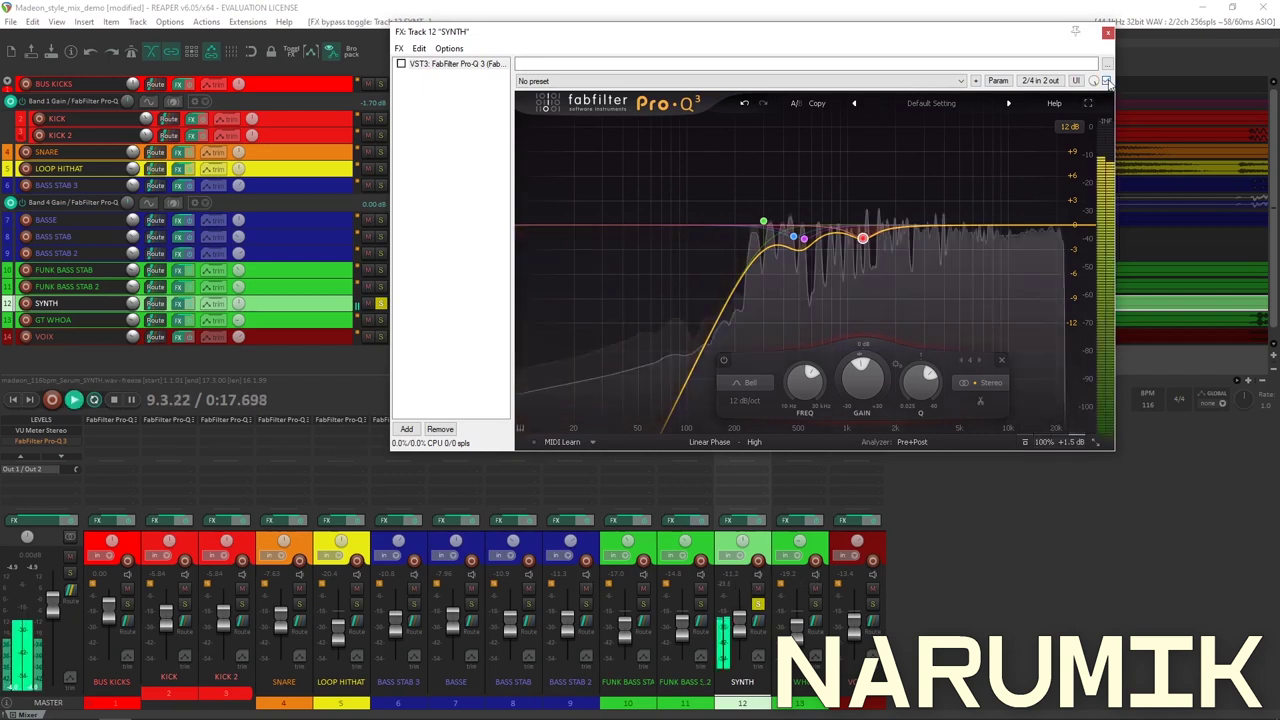
{"action": "left_click", "coordinate": [730, 588]}
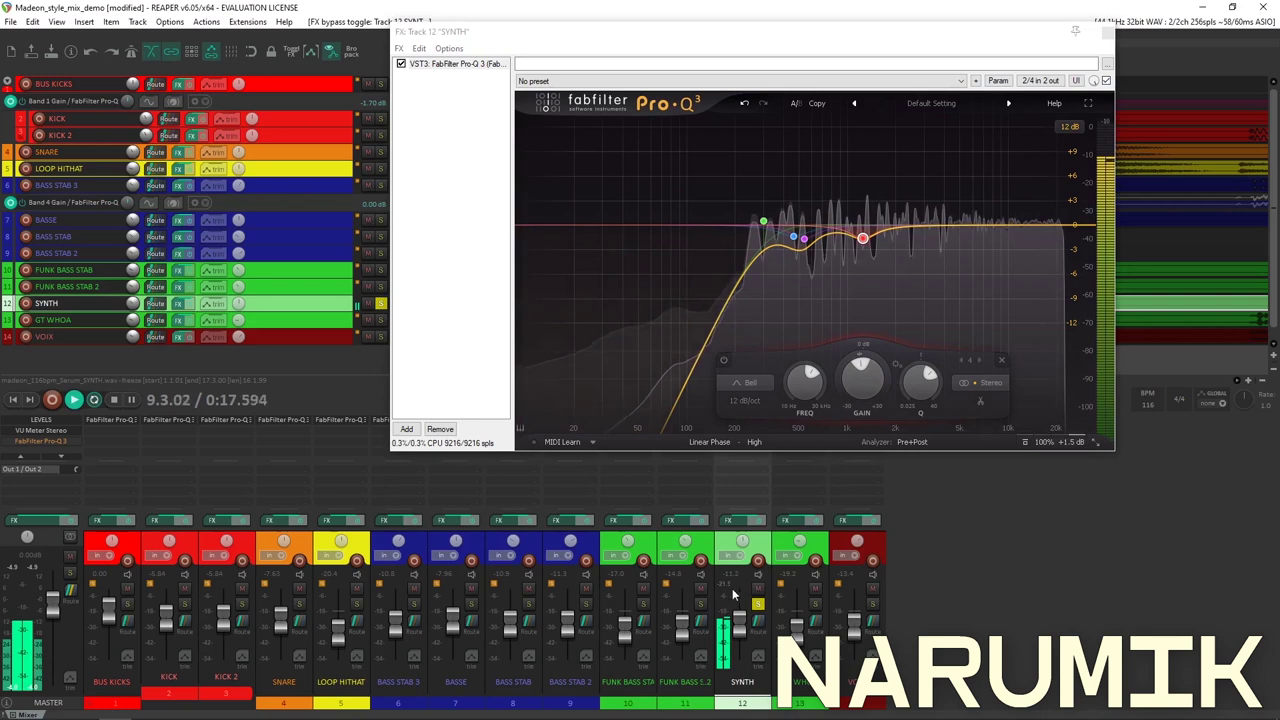
{"action": "key", "text": "space"}
Close the SYNTH effect window, clear the track's solo, and play the looped section in the full mix.
{"action": "left_click", "coordinate": [1107, 32]}
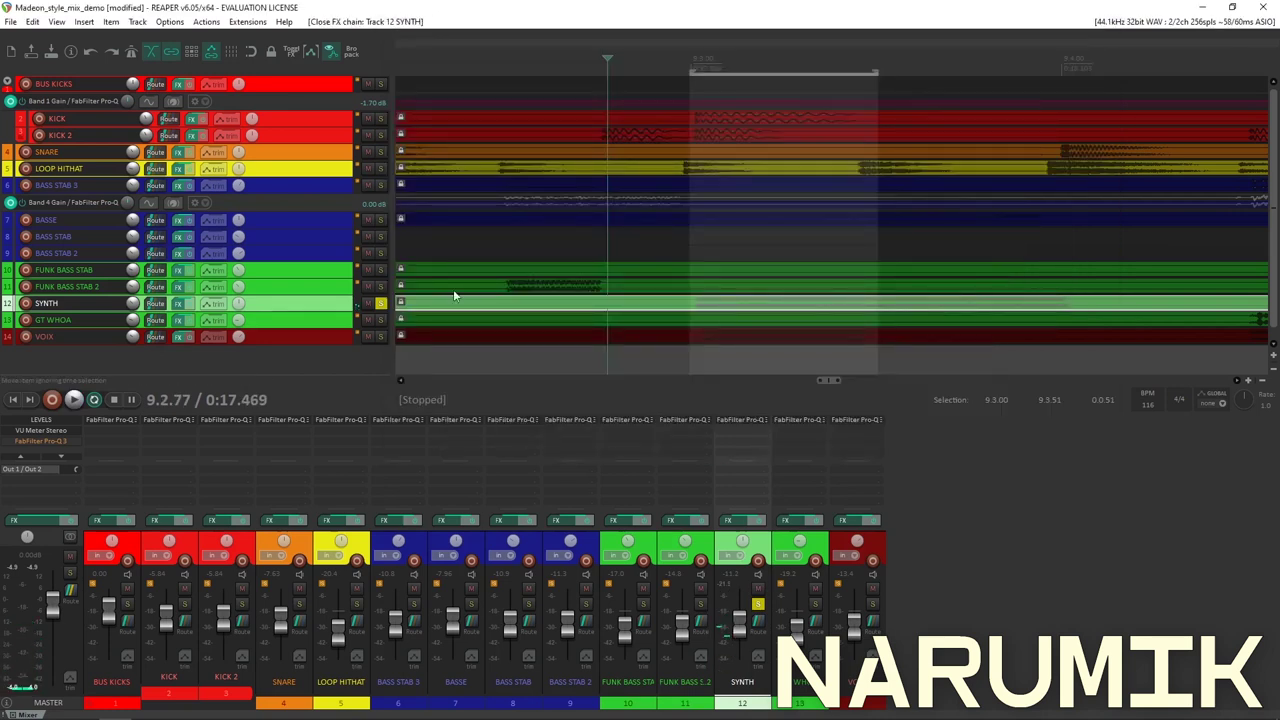
{"action": "left_click", "coordinate": [380, 303]}
{"action": "key", "text": "space"}
{"action": "scroll", "coordinate": [626, 315], "scroll_direction": "down", "scroll_amount": 6}
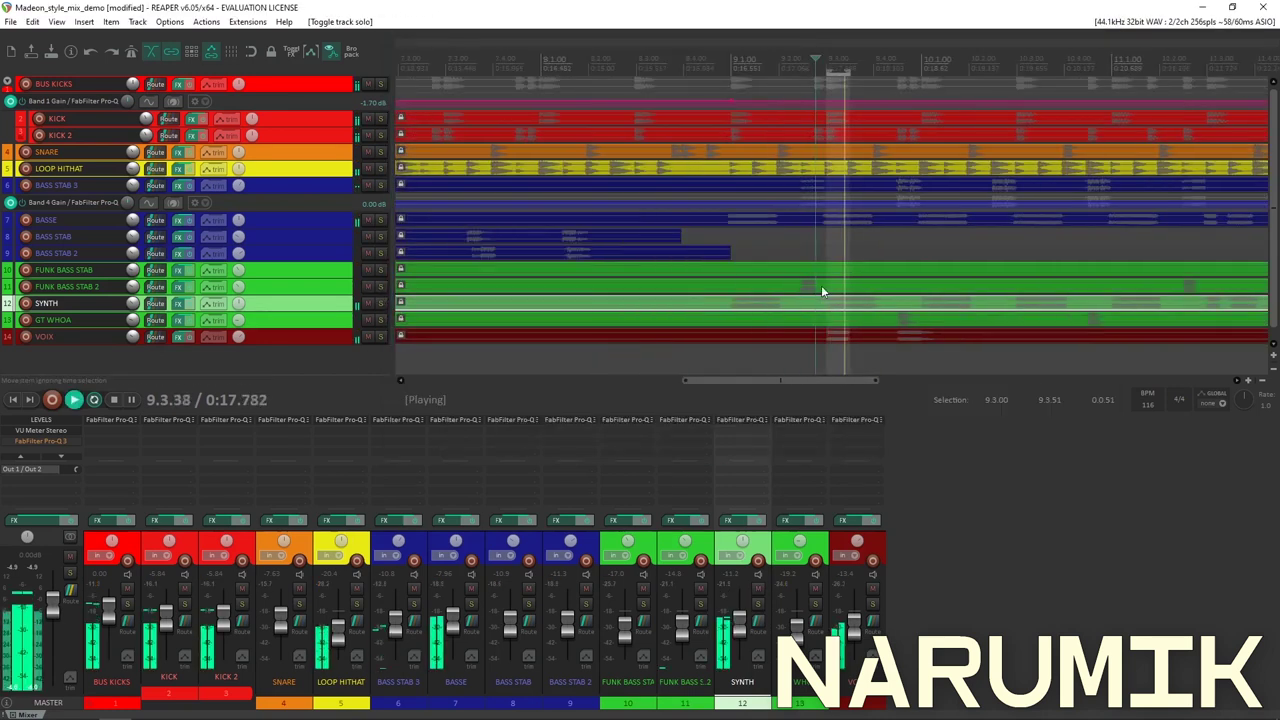
Stop the looped playback, turn off repeat, and play the full mix from just before bar 7.
{"action": "key", "text": "space"}
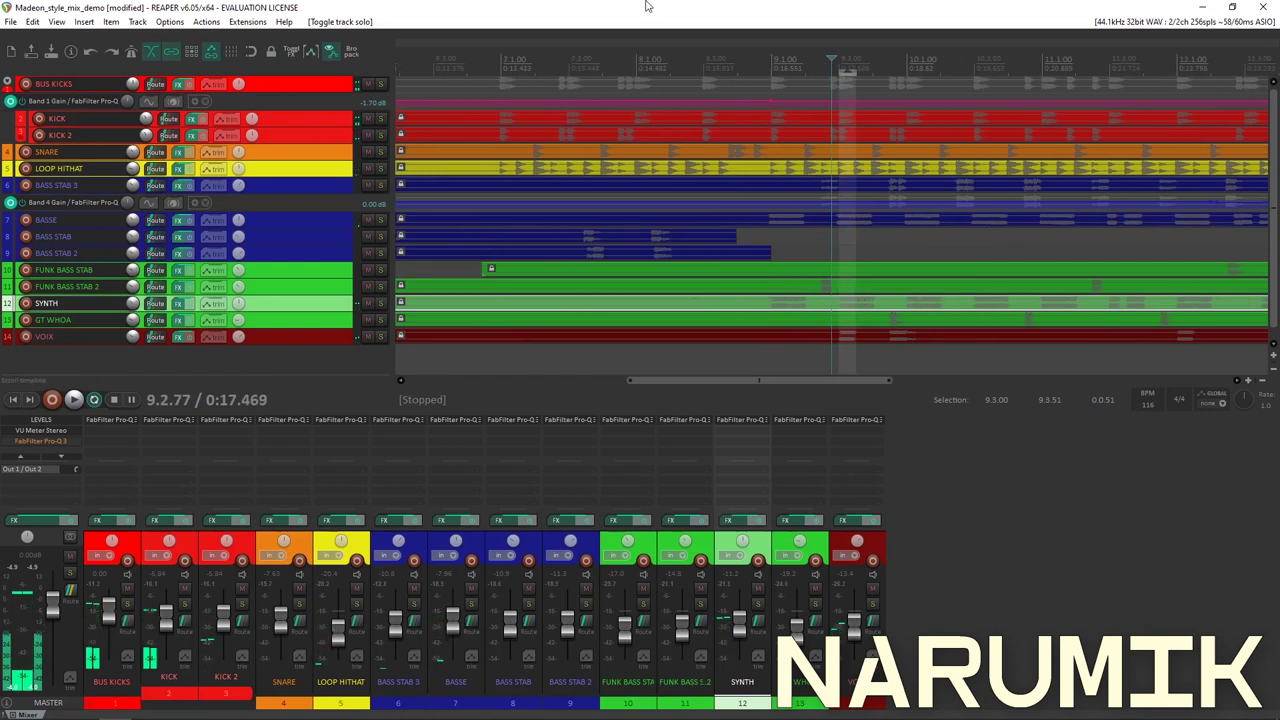
{"action": "scroll", "coordinate": [670, 139], "scroll_direction": "down", "scroll_amount": 8}
{"action": "key", "text": "Home"}
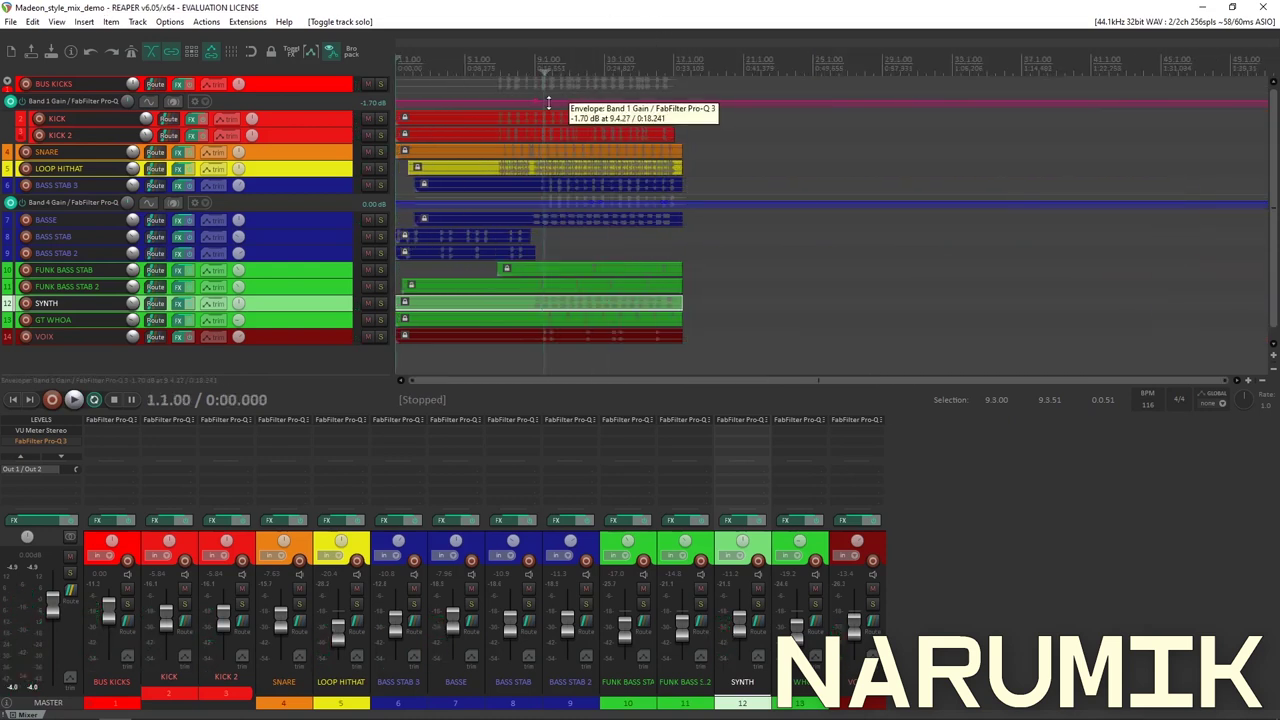
{"action": "scroll", "coordinate": [548, 103], "scroll_direction": "up", "scroll_amount": 8}
{"action": "scroll", "coordinate": [548, 103], "scroll_direction": "down", "scroll_amount": 8}
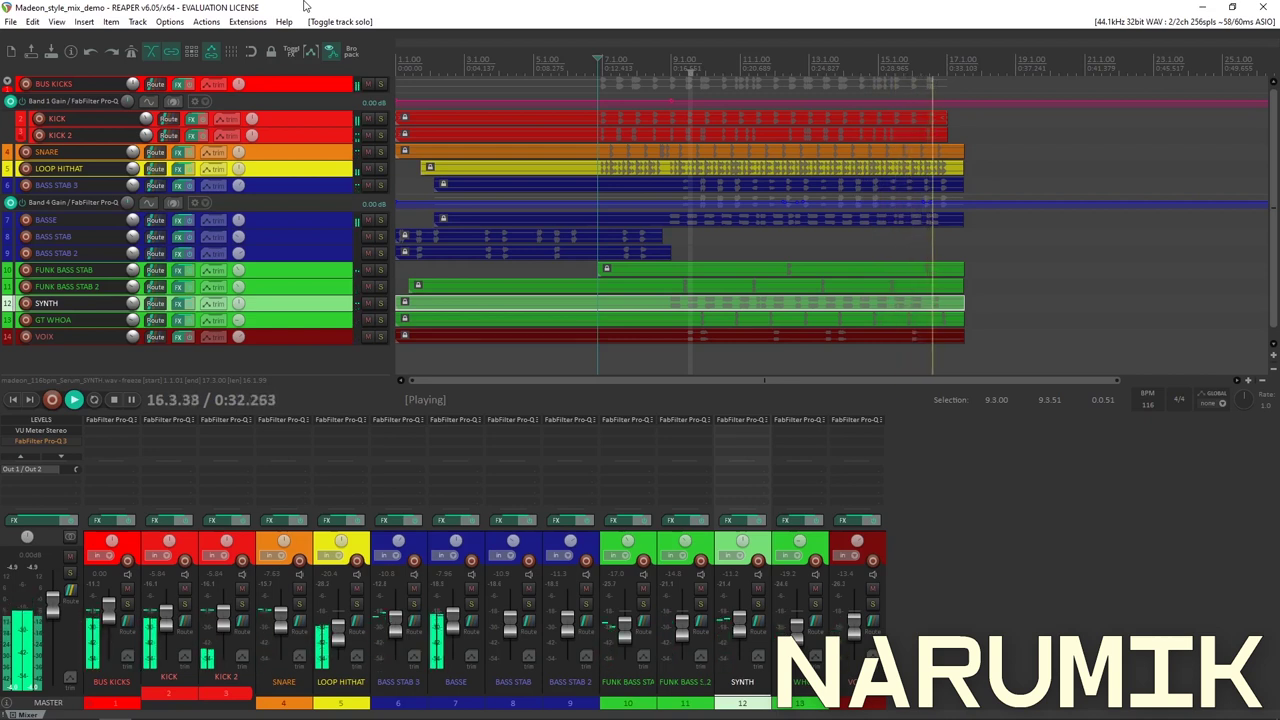
{"action": "key", "text": "space"}
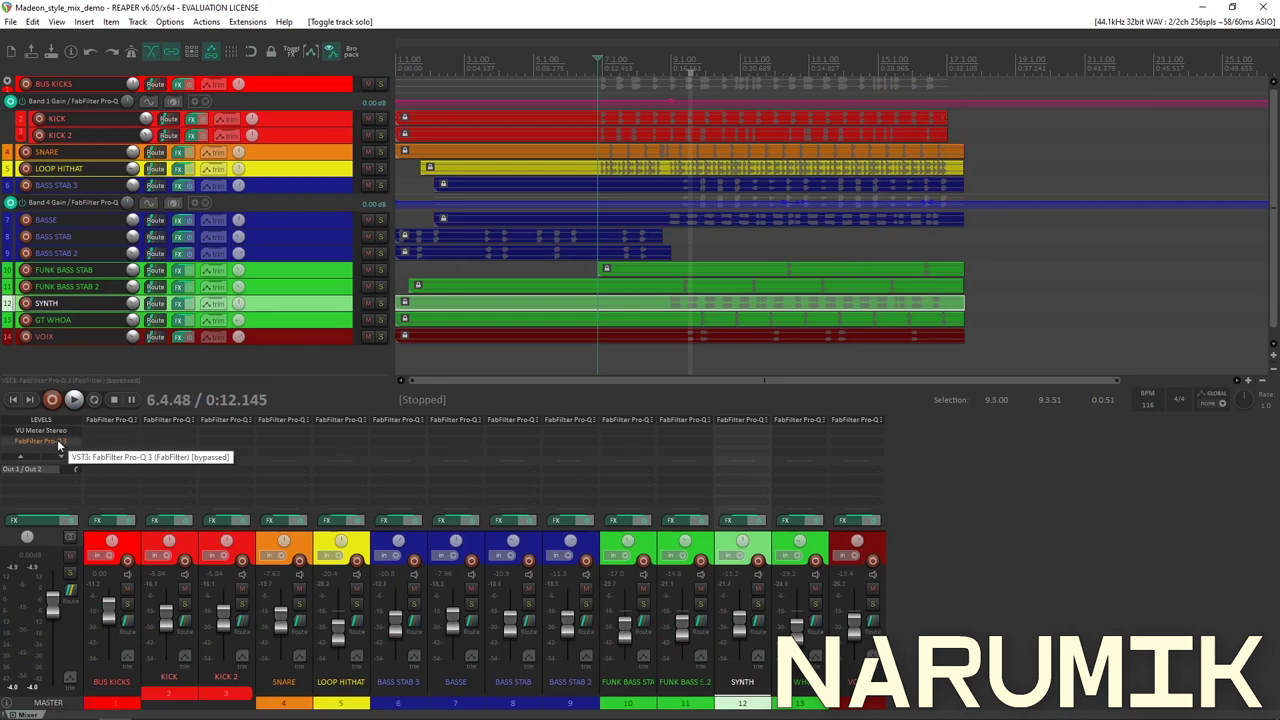
Bypass the LEVELS plugin on the master track and replay the full mix from just before bar 7.
{"action": "left_click", "coordinate": [21, 457]}
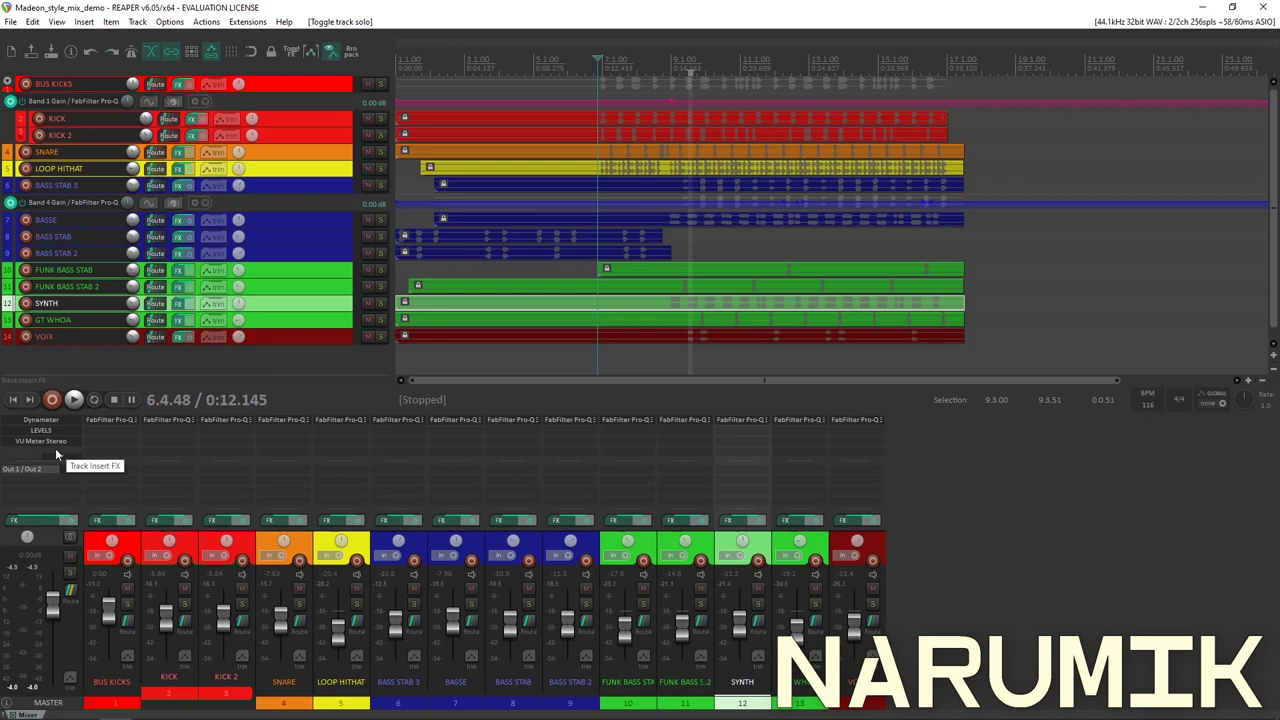
{"action": "left_click", "coordinate": [59, 434], "text": "shift"}
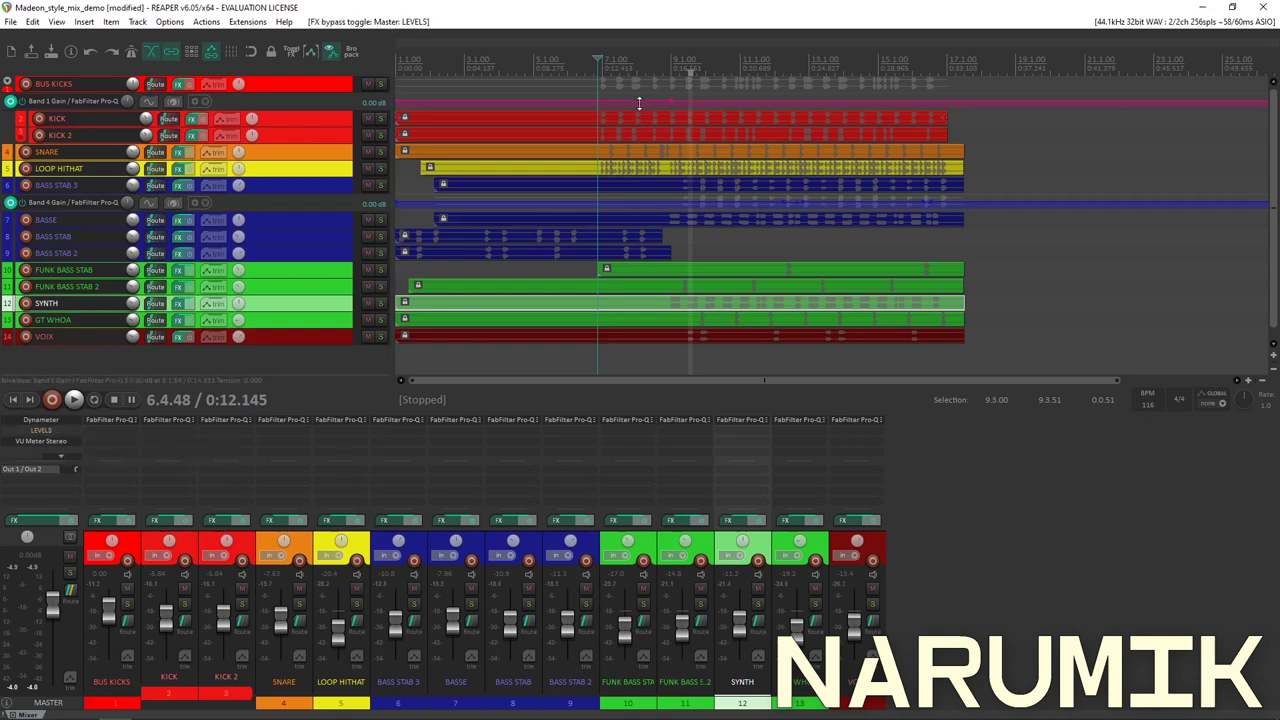
{"action": "scroll", "coordinate": [688, 76], "scroll_direction": "up", "scroll_amount": 10}
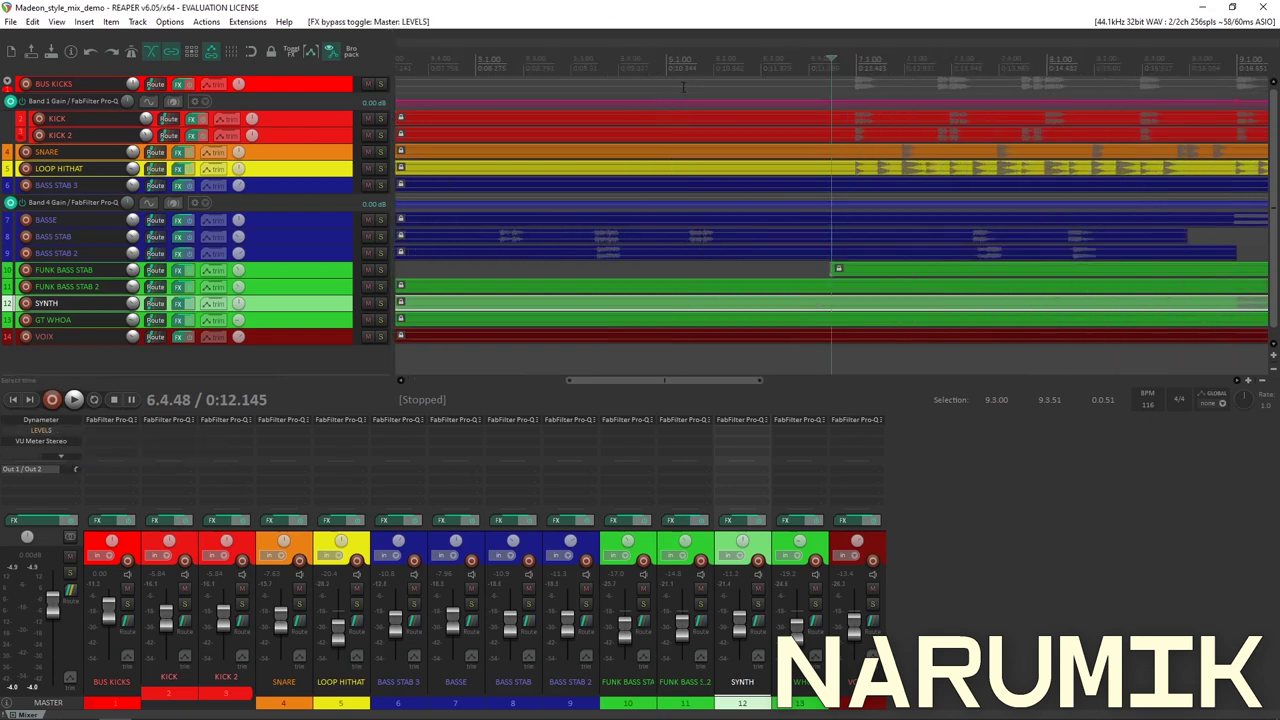
{"action": "scroll", "coordinate": [841, 56], "scroll_direction": "down", "scroll_amount": 3}
{"action": "scroll", "coordinate": [841, 55], "scroll_direction": "down", "scroll_amount": 3}
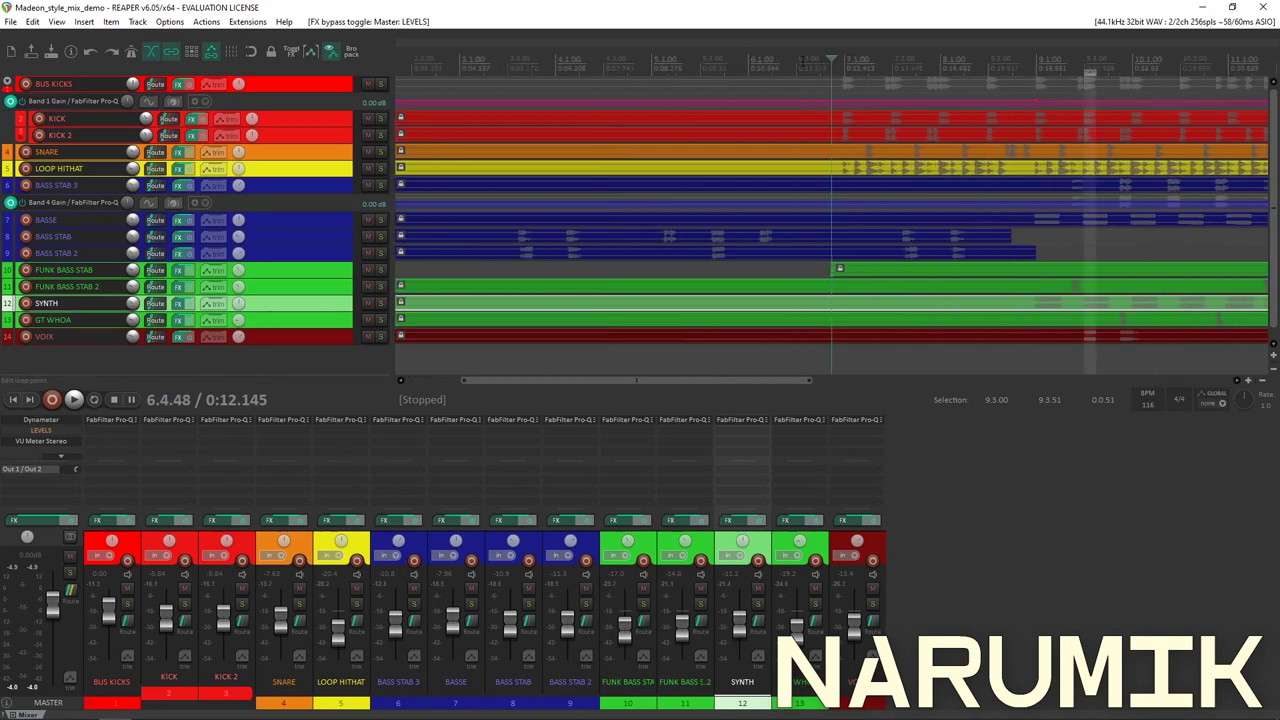
{"action": "scroll", "coordinate": [818, 79], "scroll_direction": "down", "scroll_amount": 5}
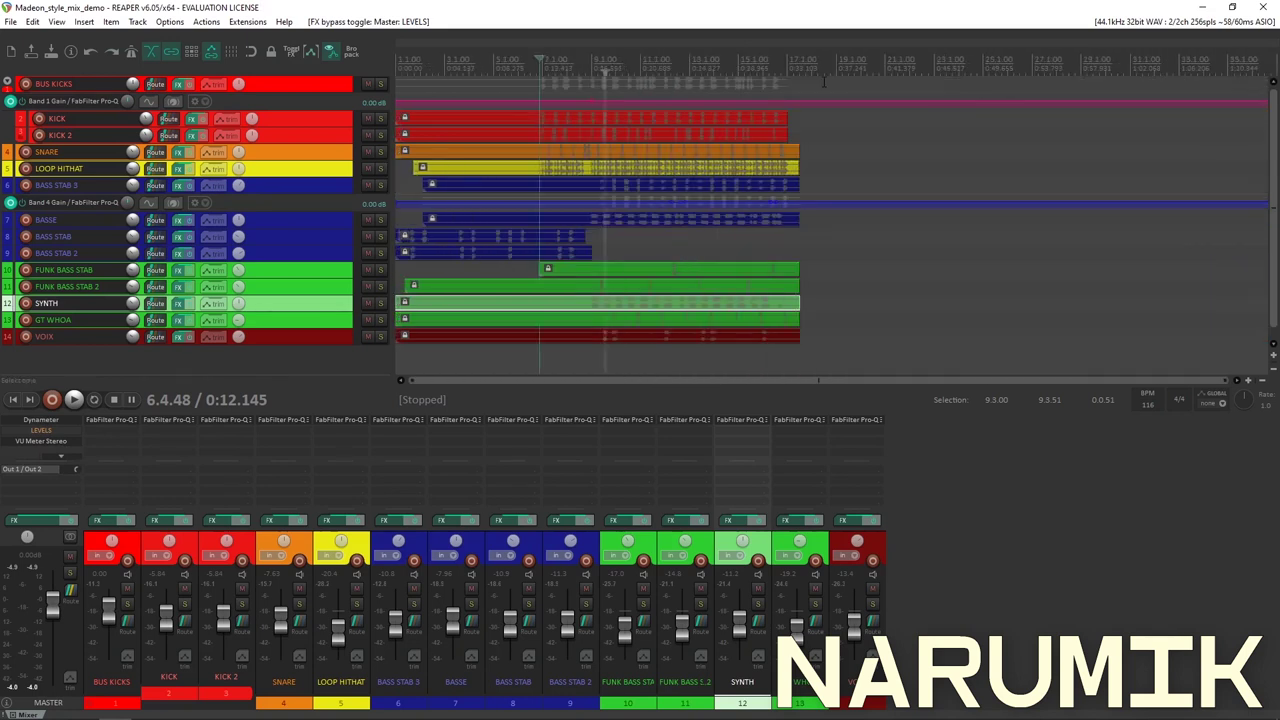
{"action": "key", "text": "space"}
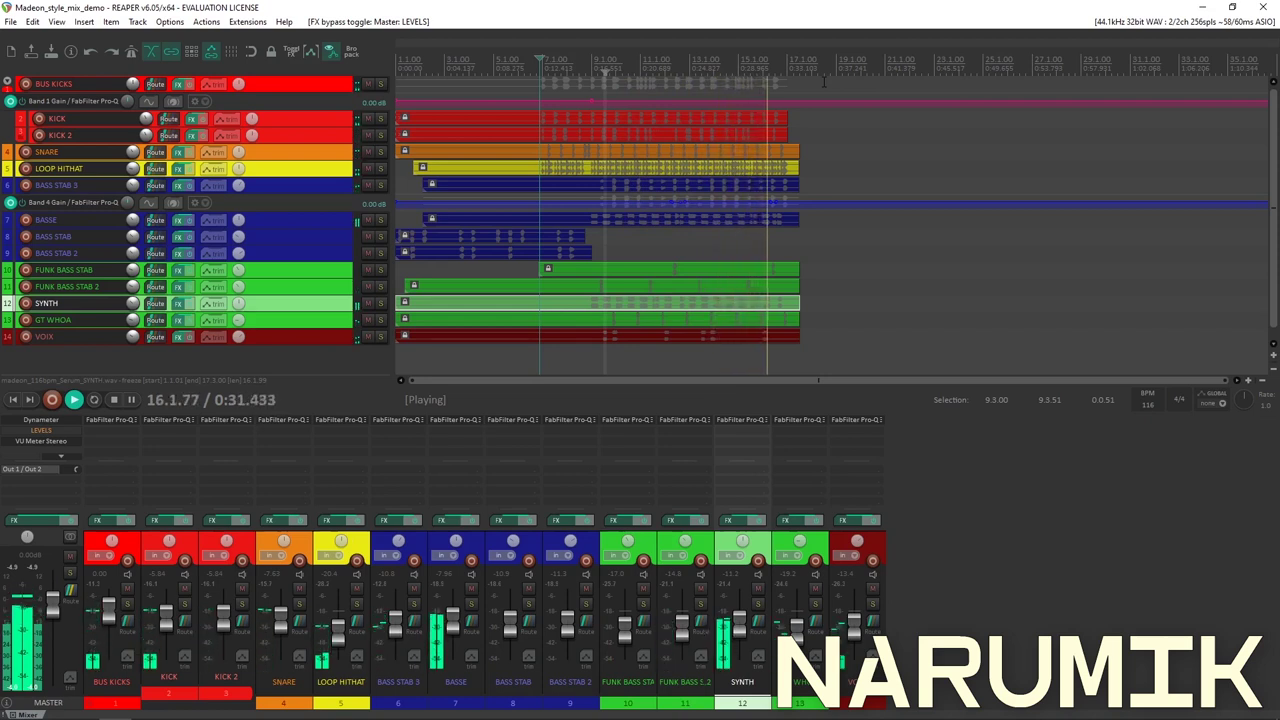
{"action": "key", "text": "space"}
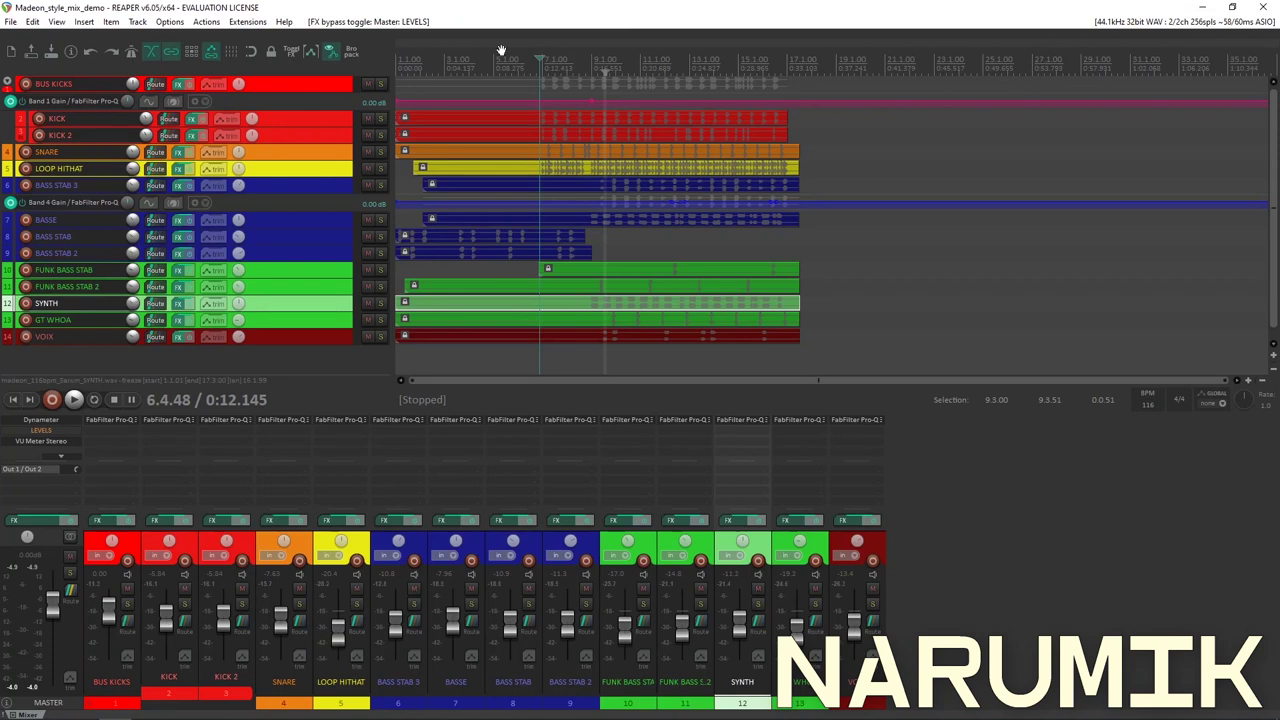
{"action": "scroll", "coordinate": [522, 137], "scroll_direction": "up", "scroll_amount": 3}
{"action": "scroll", "coordinate": [522, 137], "scroll_direction": "down", "scroll_amount": 4}
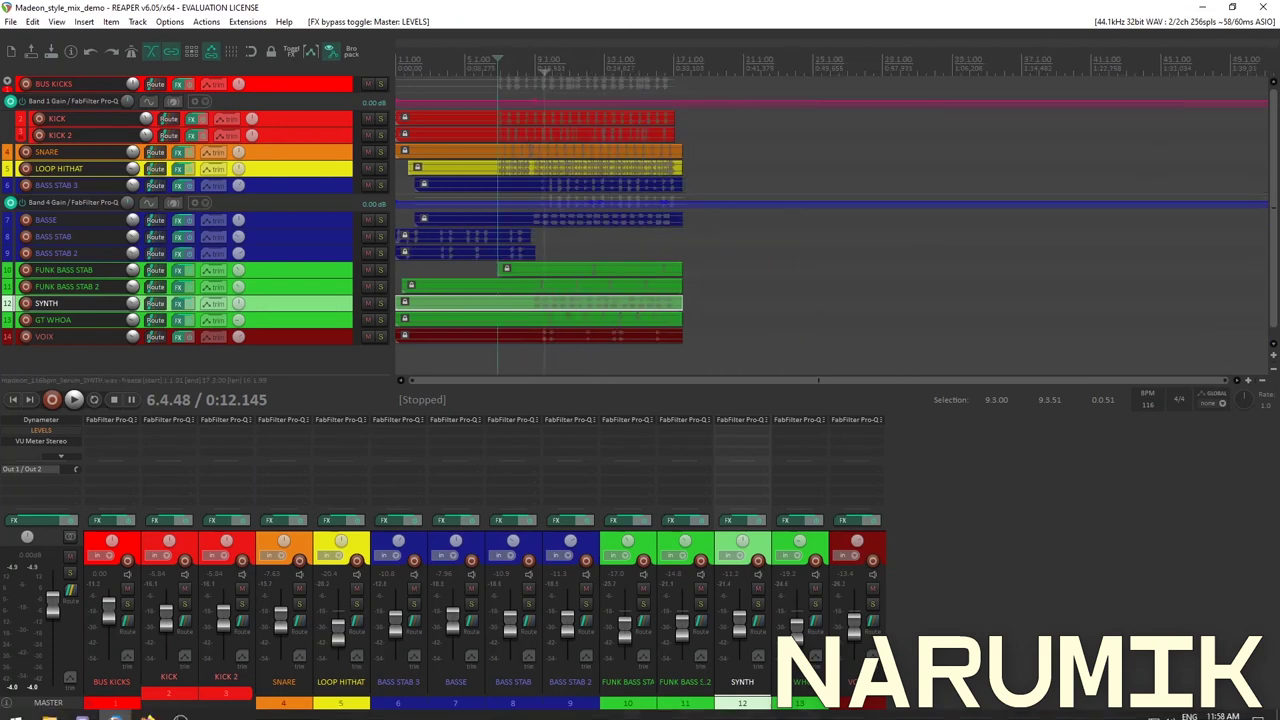
{"action": "scroll", "coordinate": [822, 305], "scroll_direction": "up", "scroll_amount": 3}
{"action": "scroll", "coordinate": [822, 305], "scroll_direction": "down", "scroll_amount": 2}
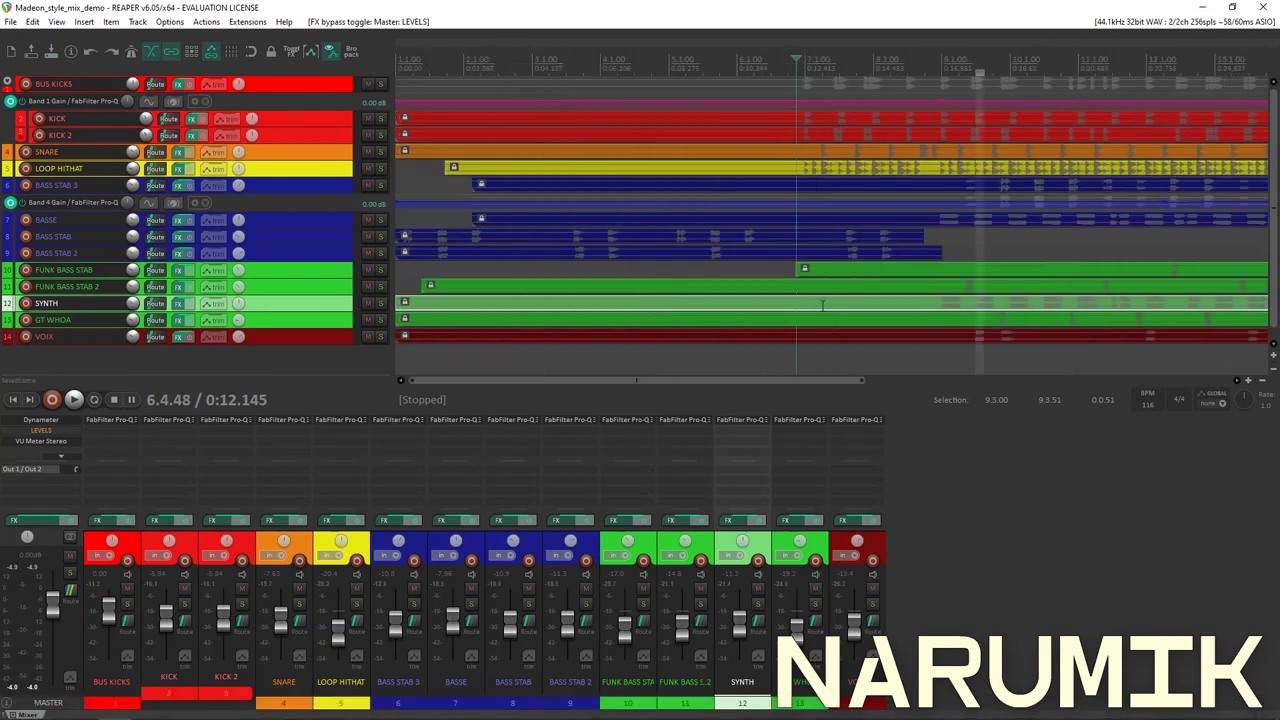